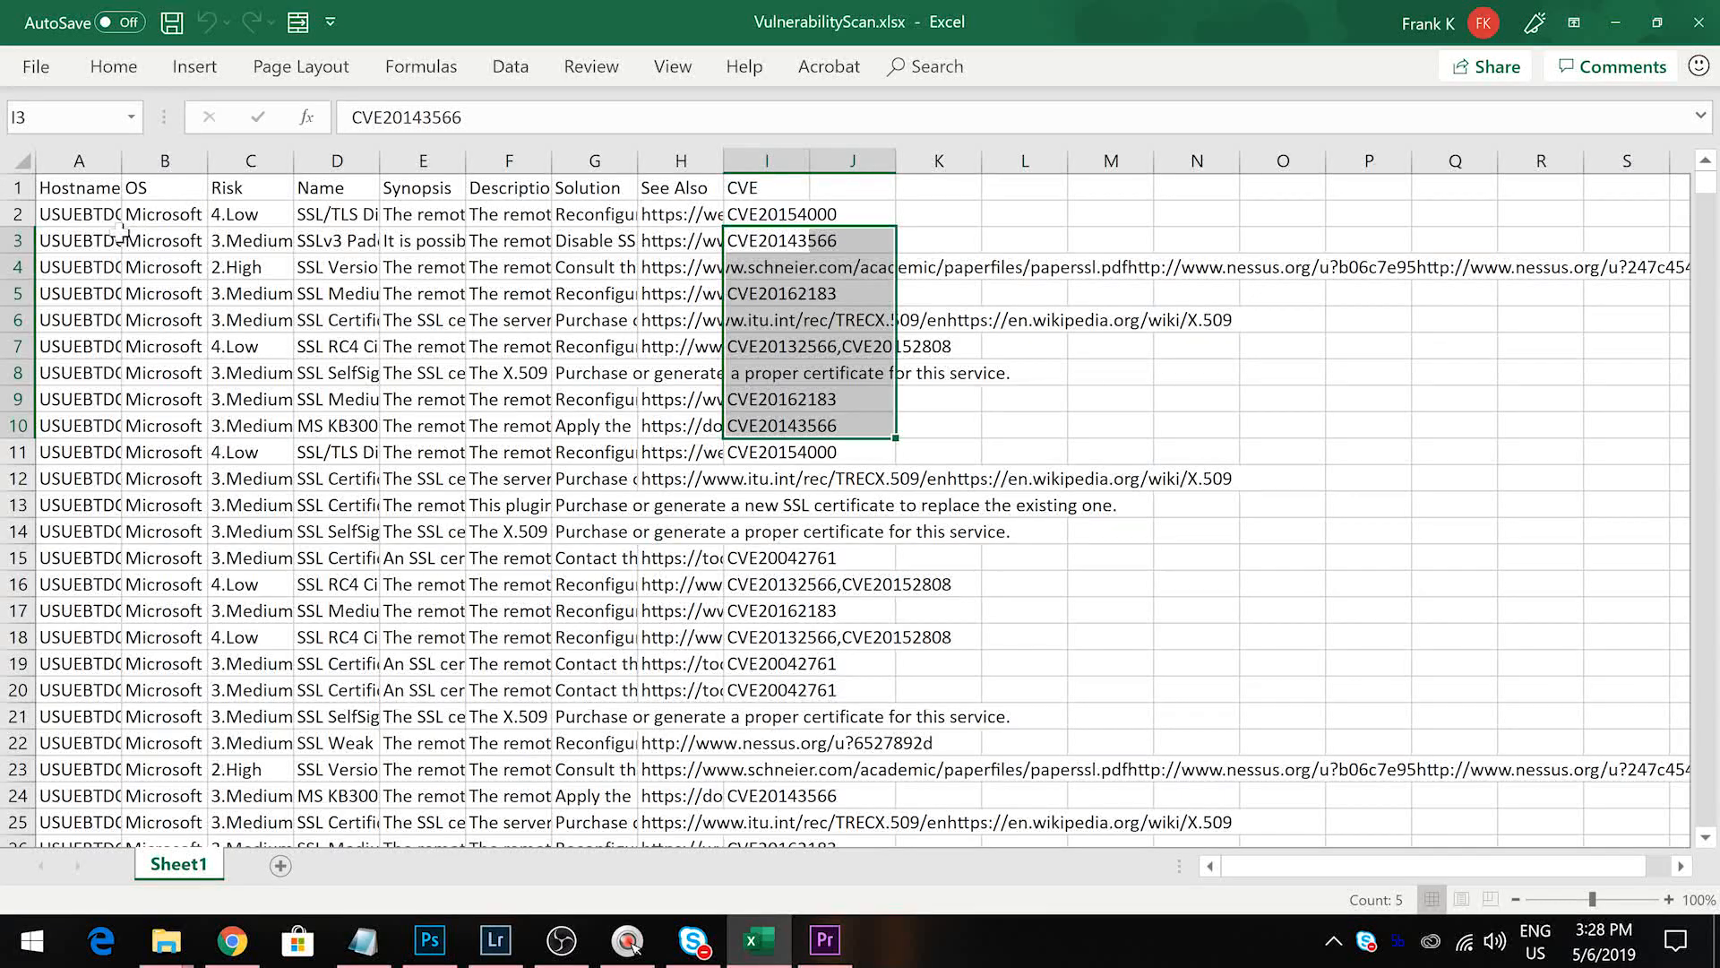
Review the first record's hostname, OS, risk, name, synopsis and description cells
left_click(90, 216)
left_click(157, 220)
left_click(246, 216)
left_click(338, 216)
left_click(457, 235)
left_click(516, 214)
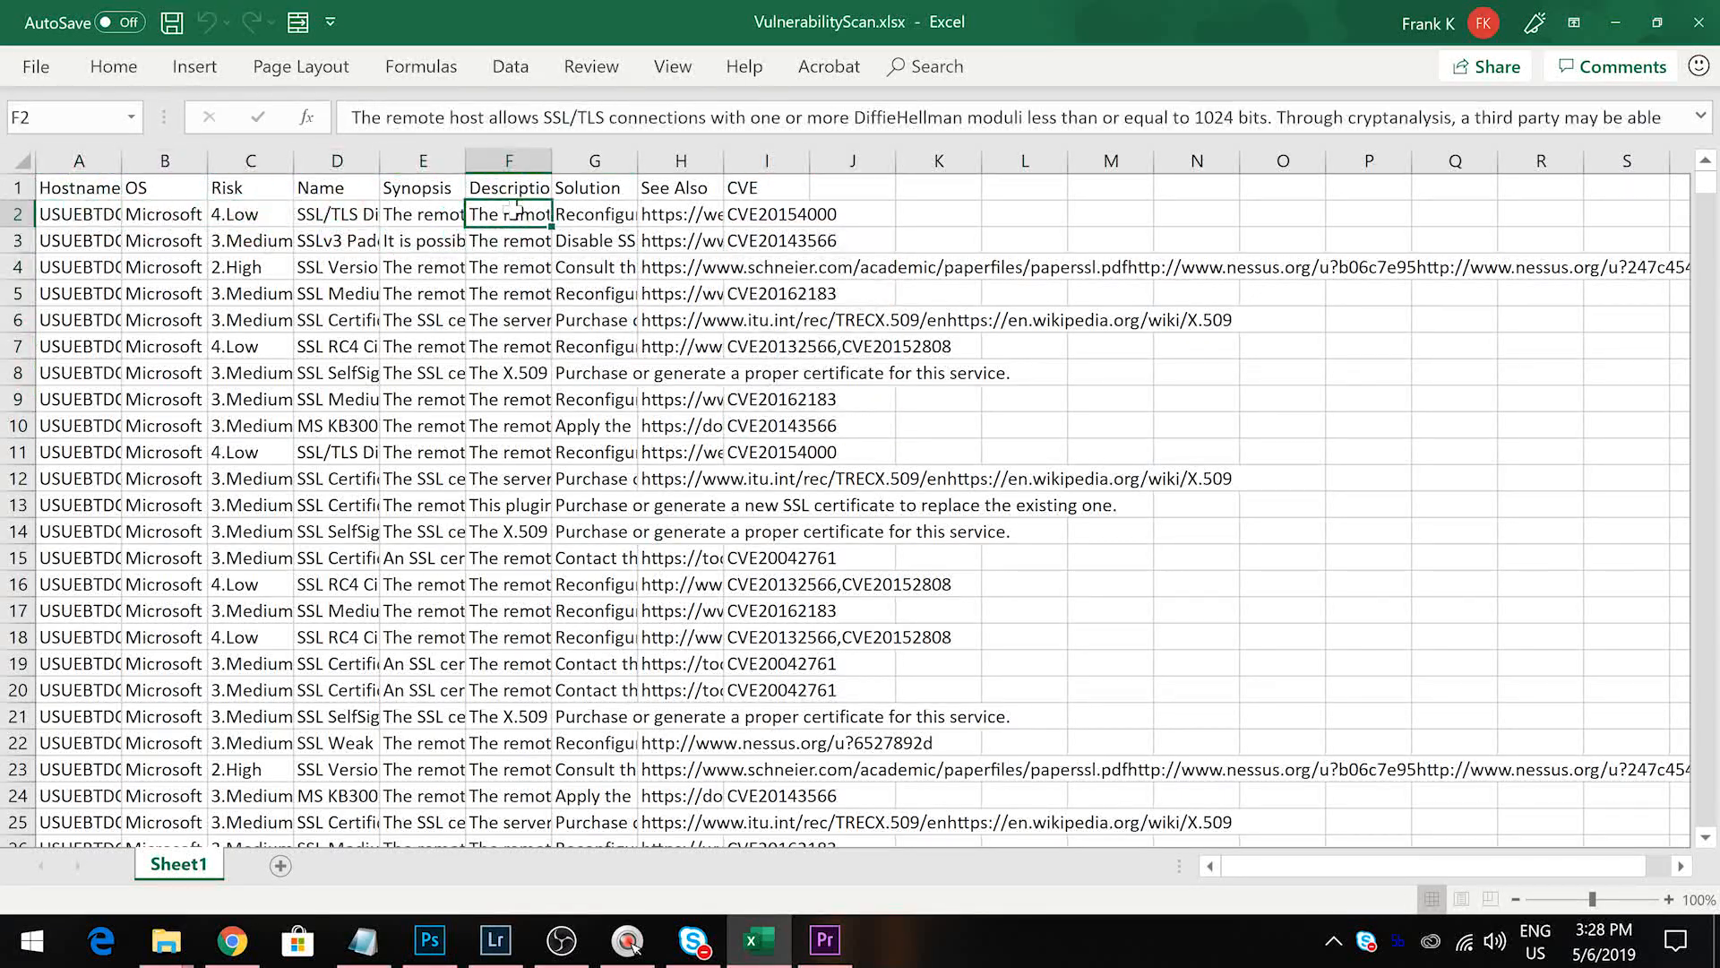
left_click(115, 218)
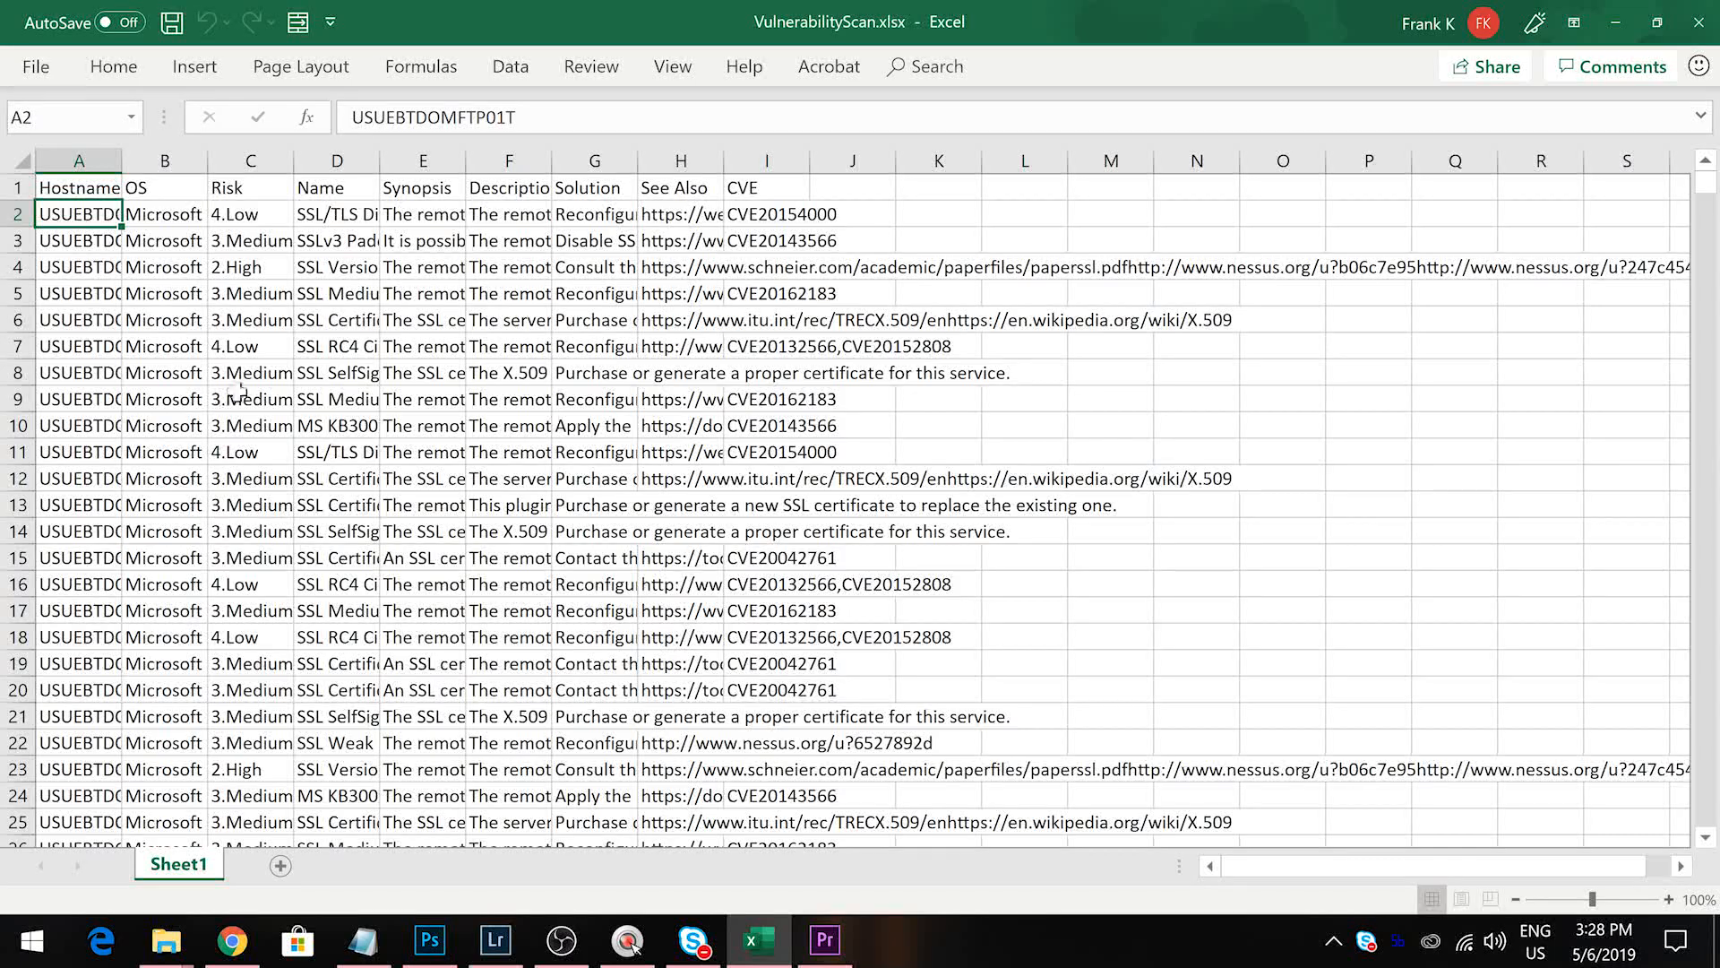
Select the whole vulnerability data range and check how far down the sheet it extends
key("ctrl+a")
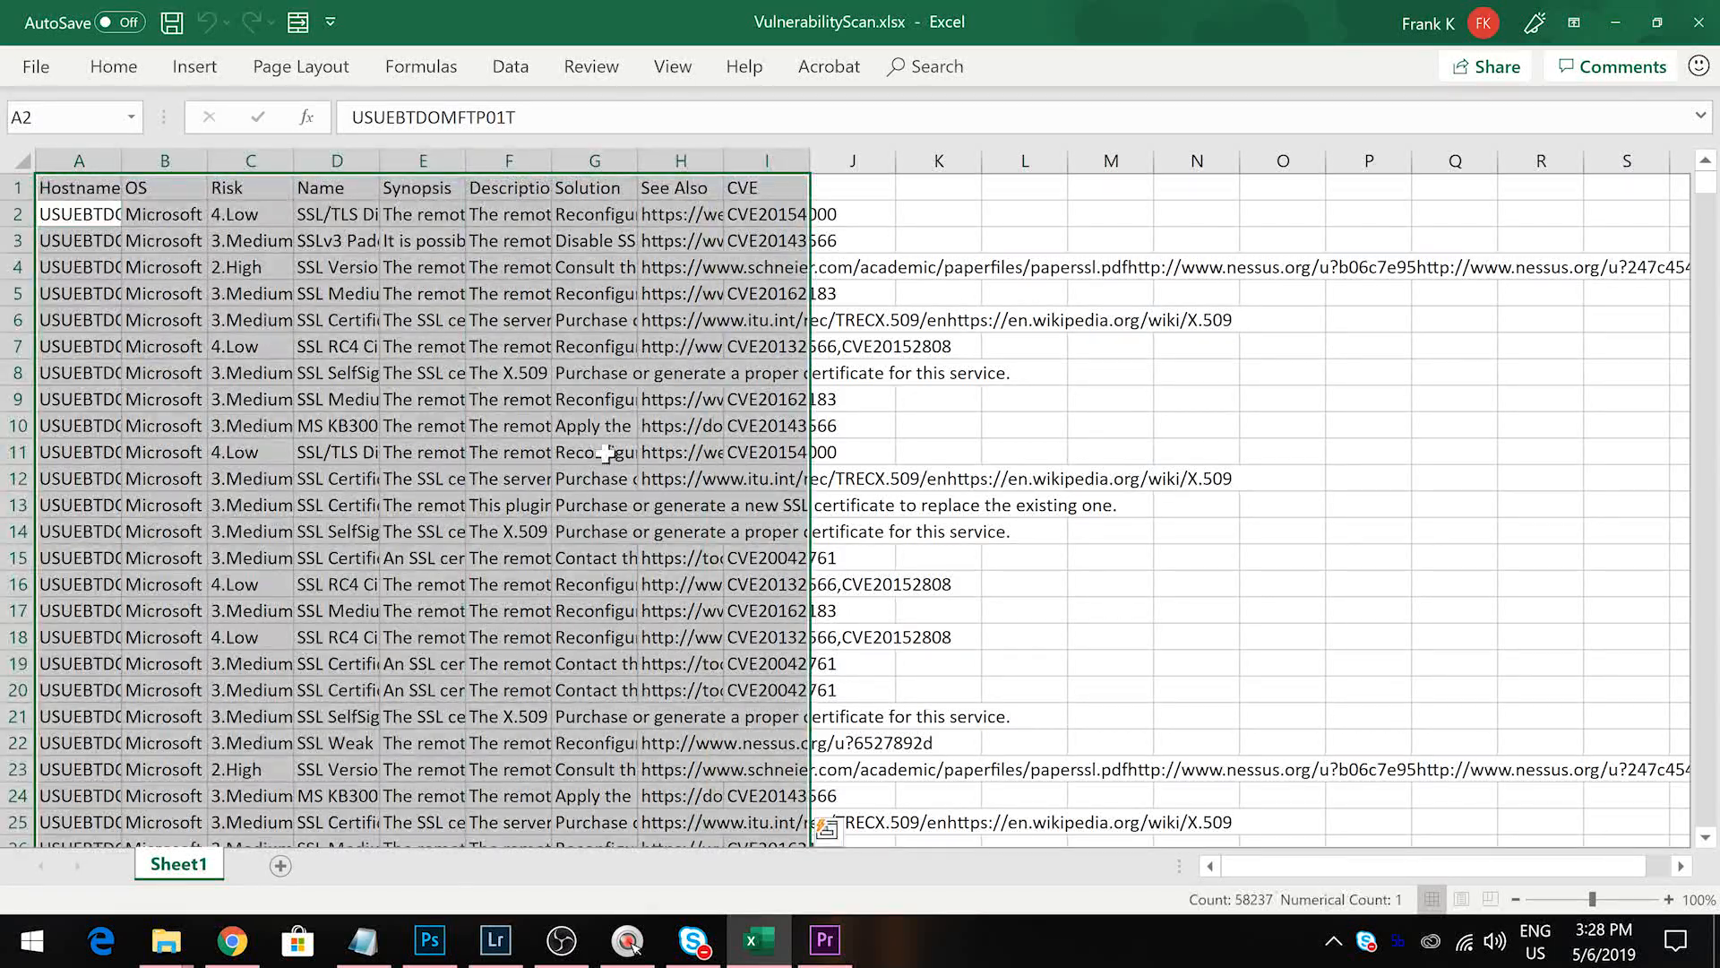
scroll(775, 394, "down", 4)
left_click_drag(1704, 177, 1713, 509)
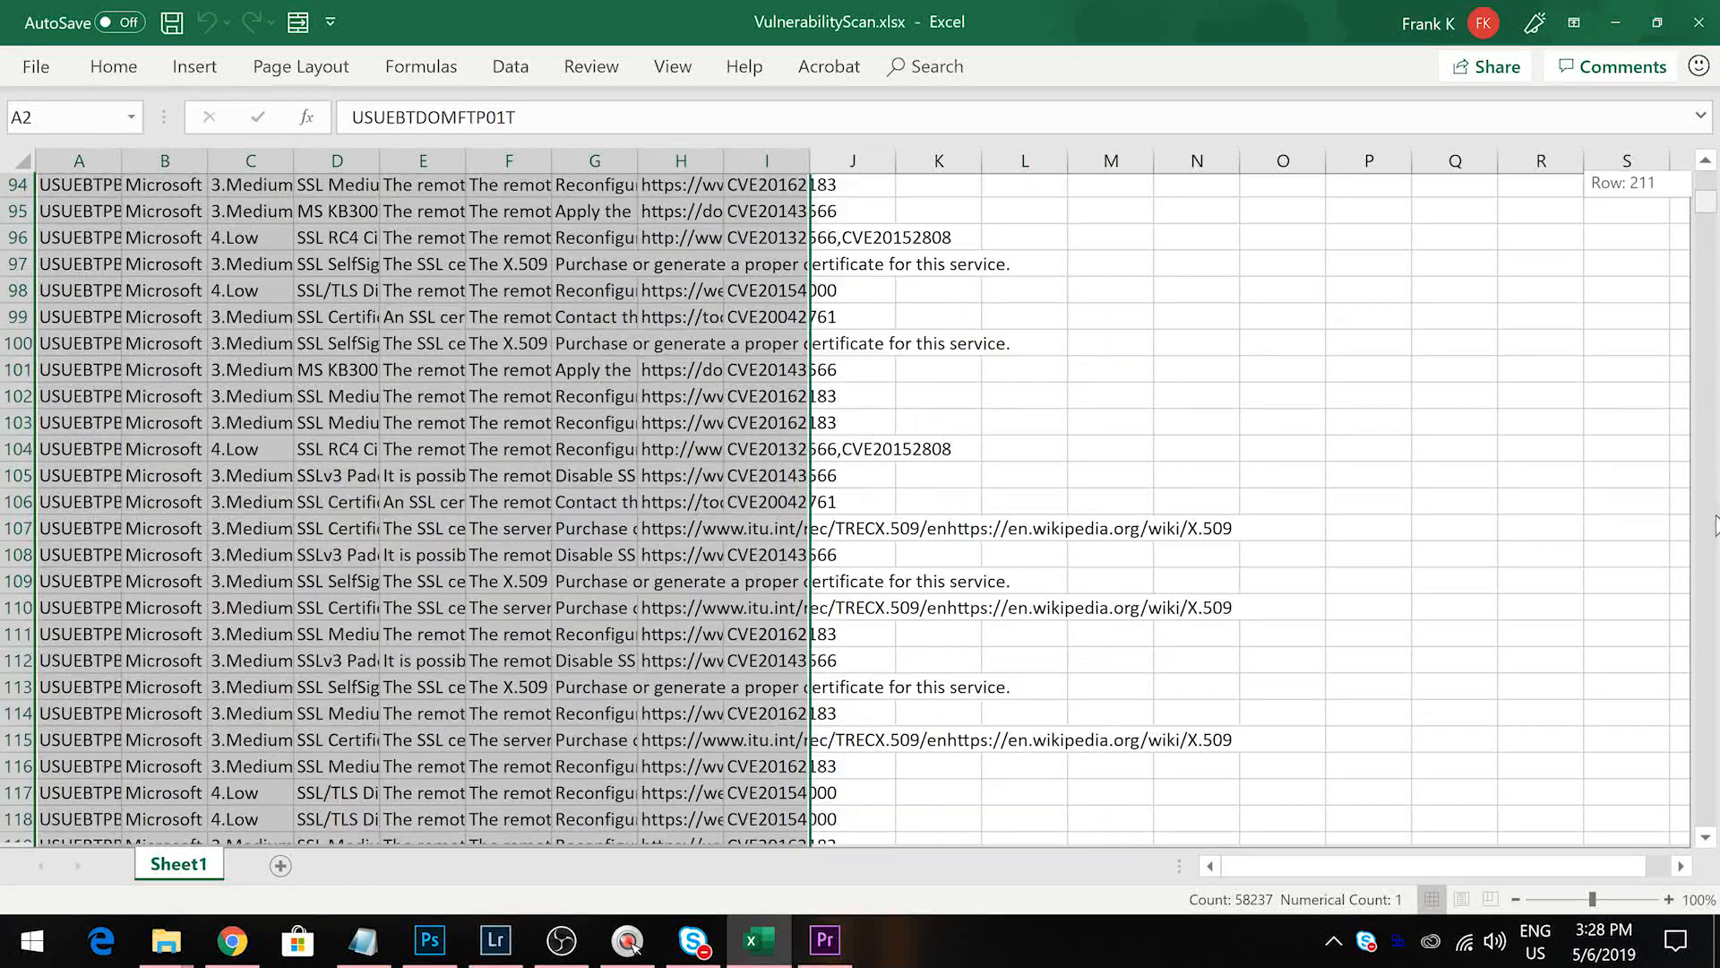
left_click_drag(1712, 789, 1703, 811)
scroll(284, 610, "down", 6)
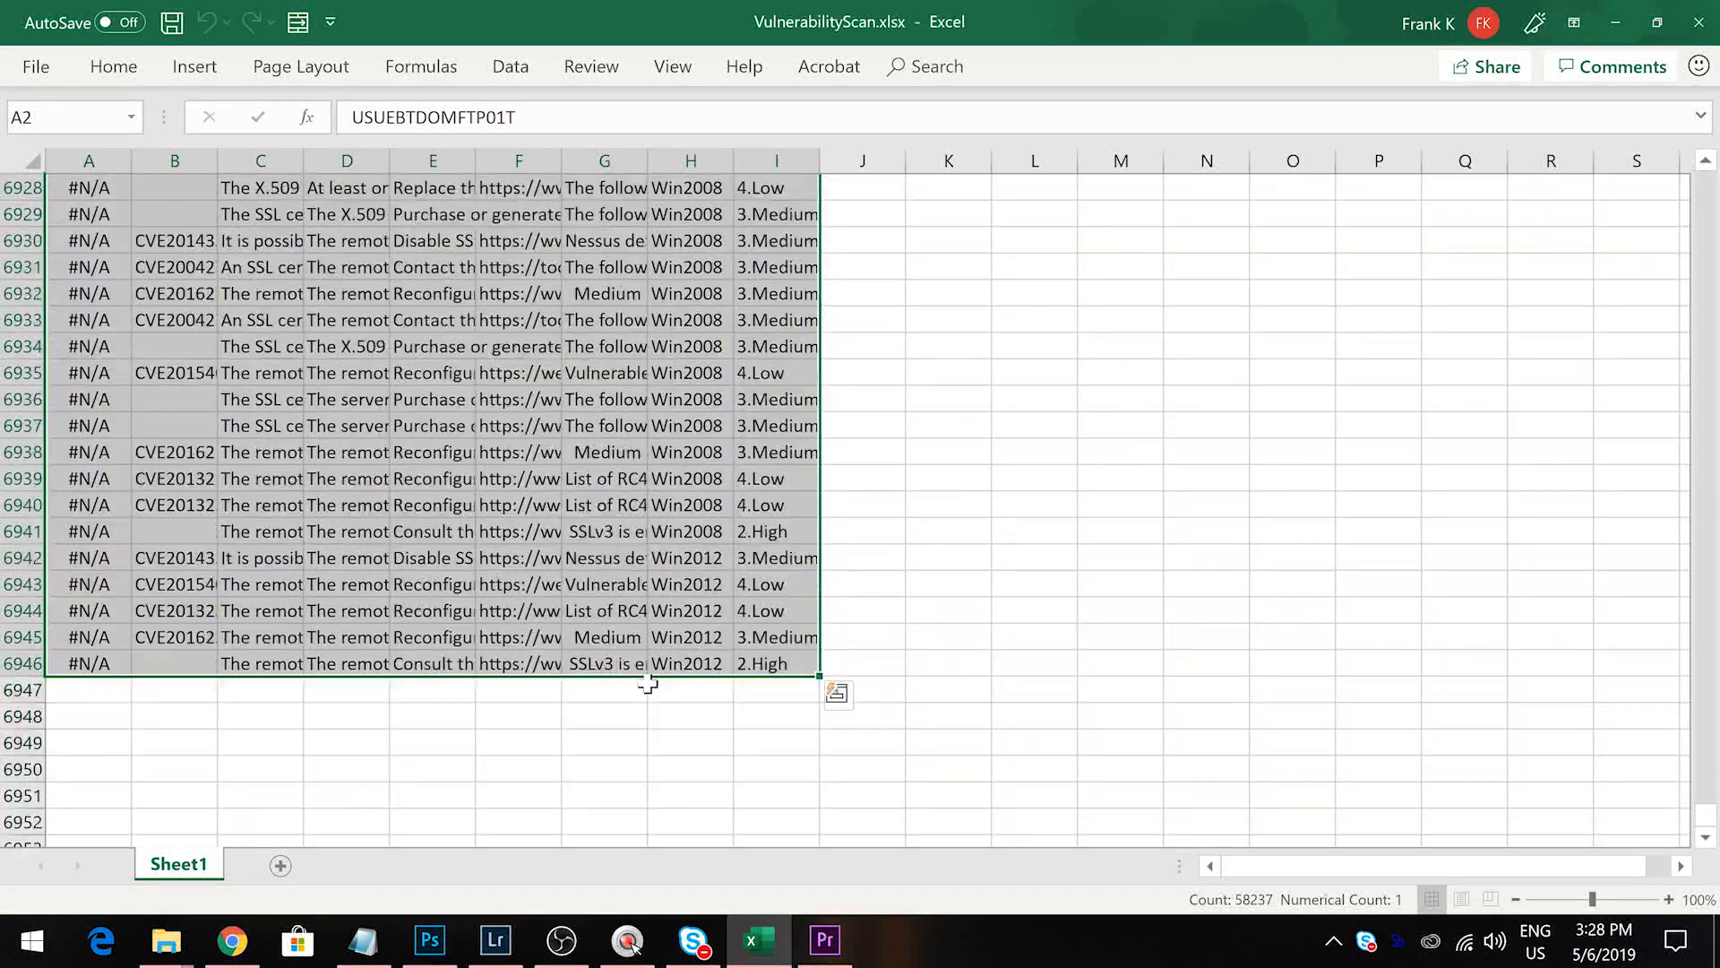
scroll(284, 610, "down", 1)
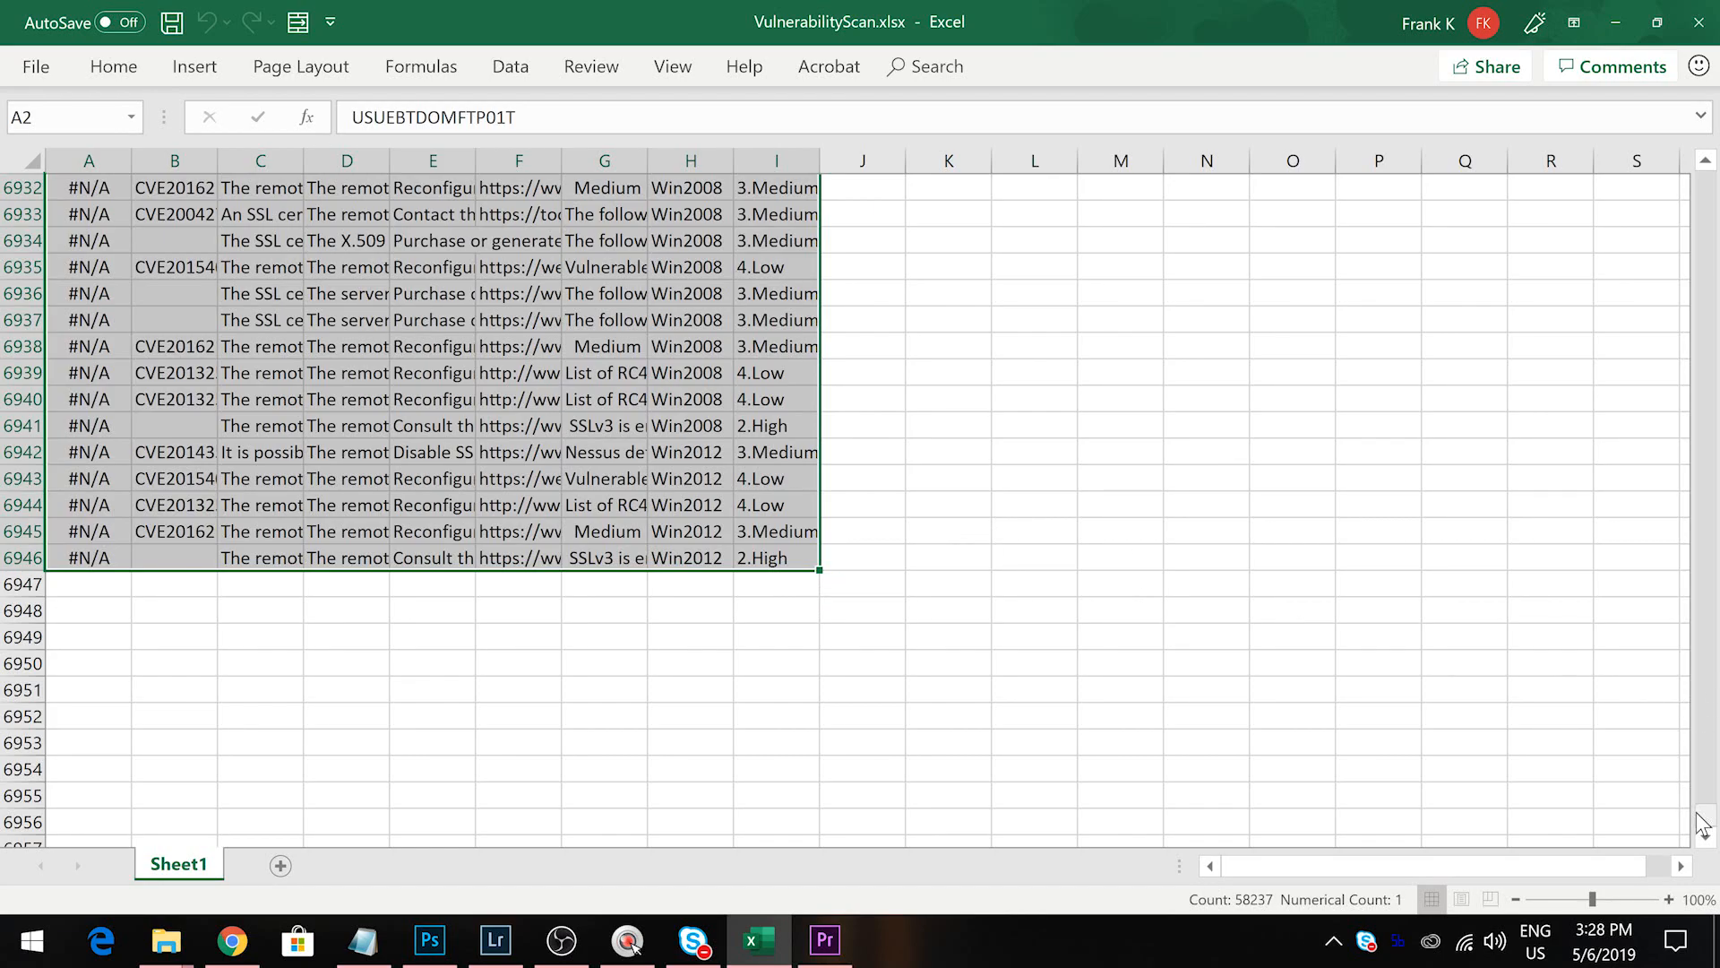
left_click_drag(1707, 829, 1701, 400)
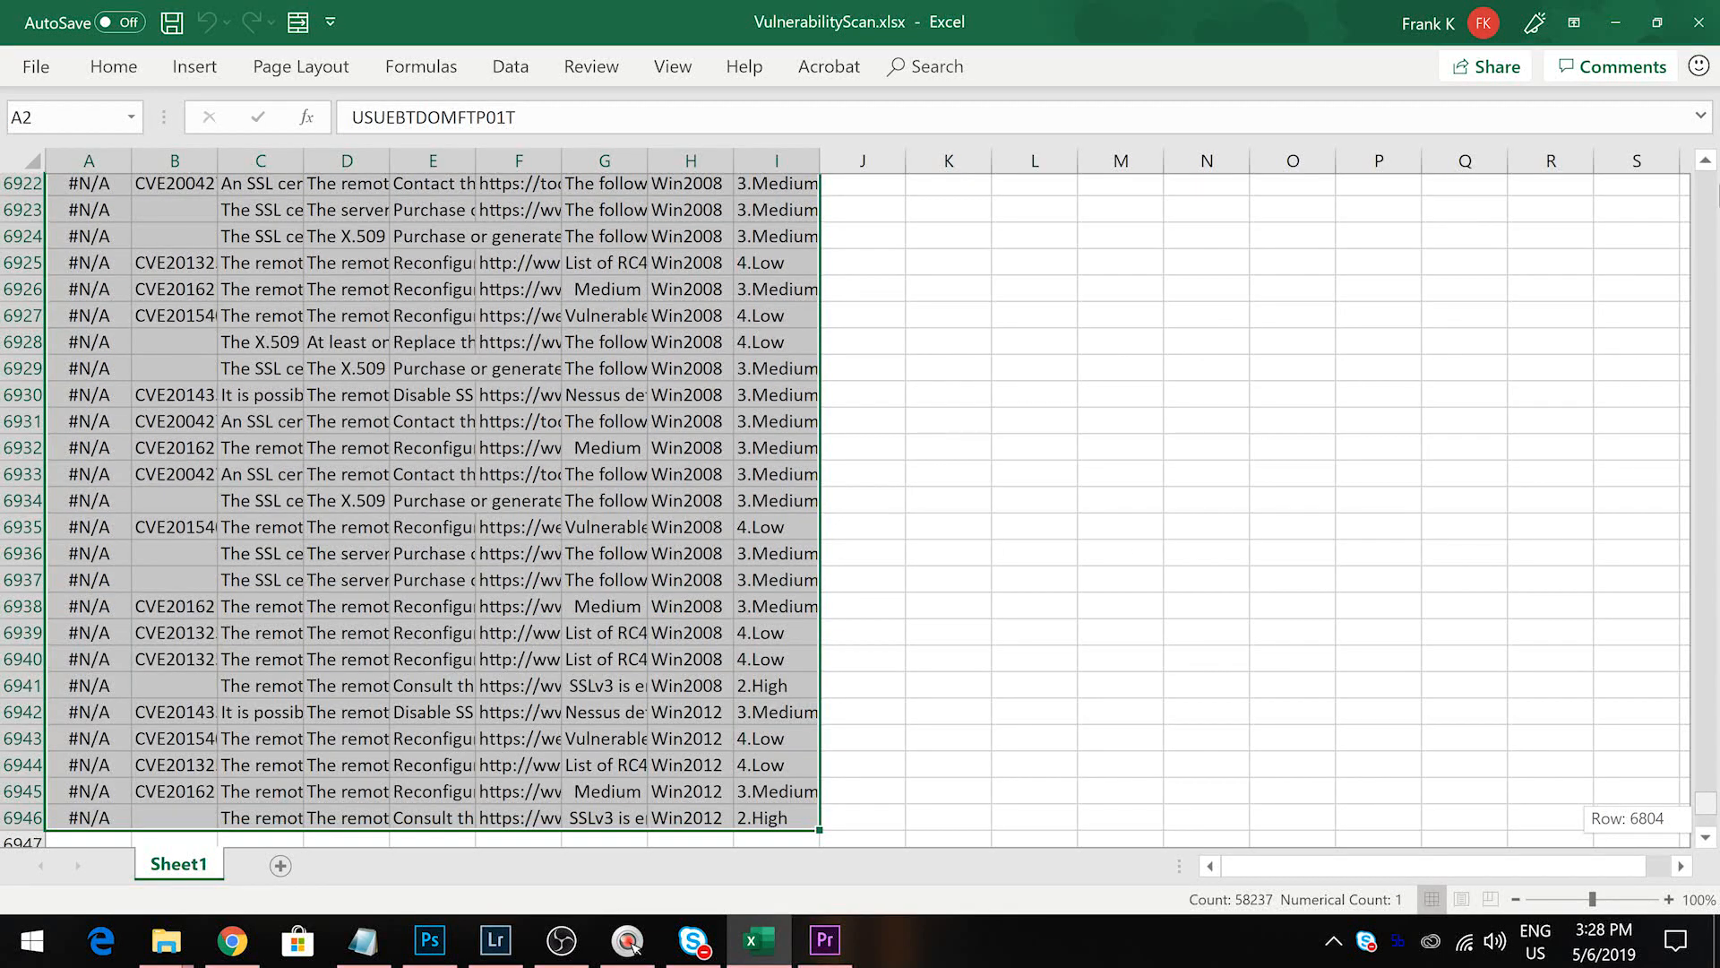
left_click_drag(1705, 802, 1705, 184)
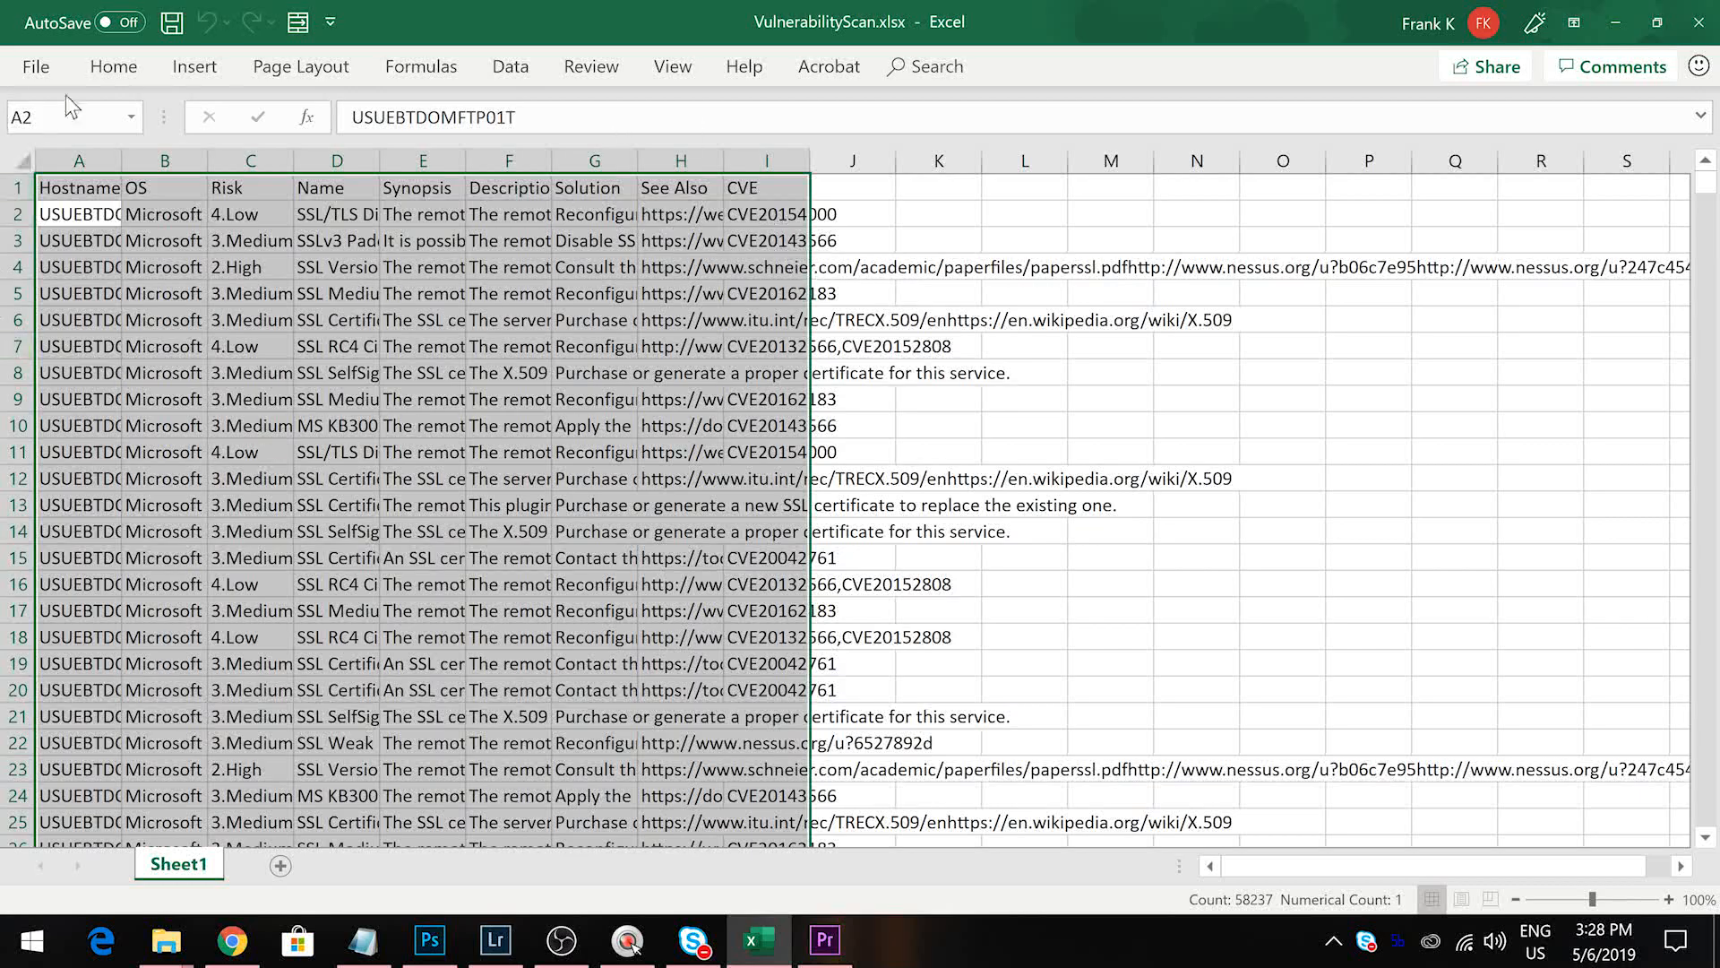
Try converting the range A1:I6946 into a table with headers, and undo the table creation
left_click(199, 67)
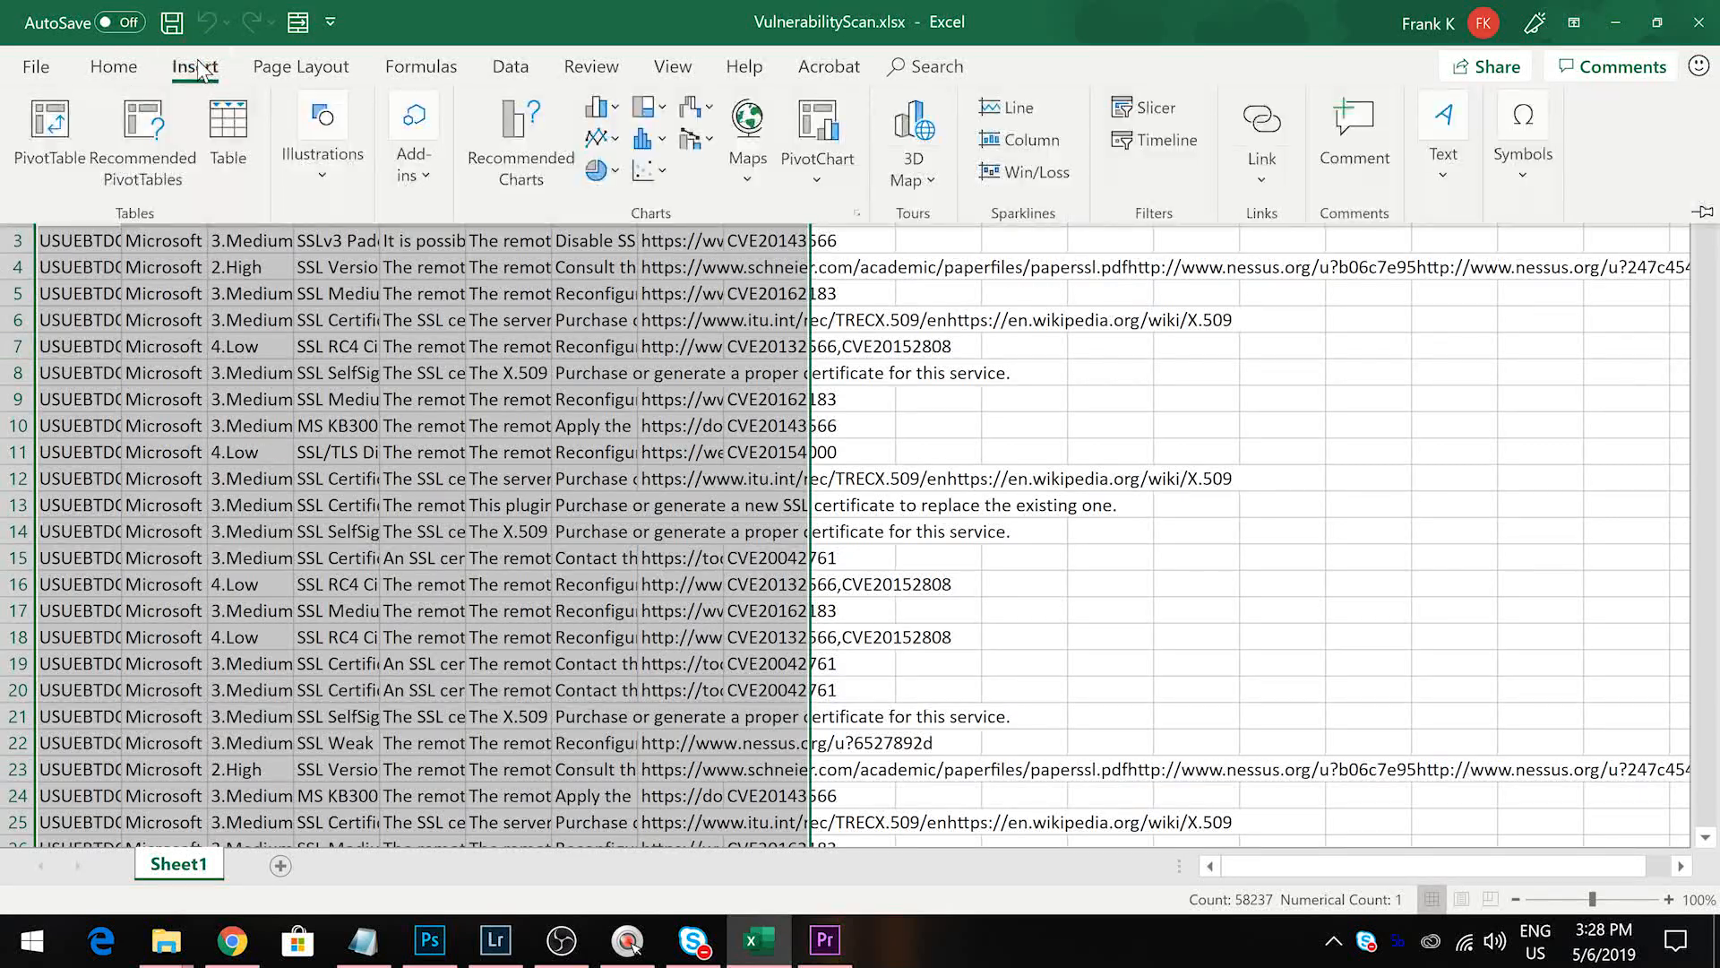
left_click(226, 144)
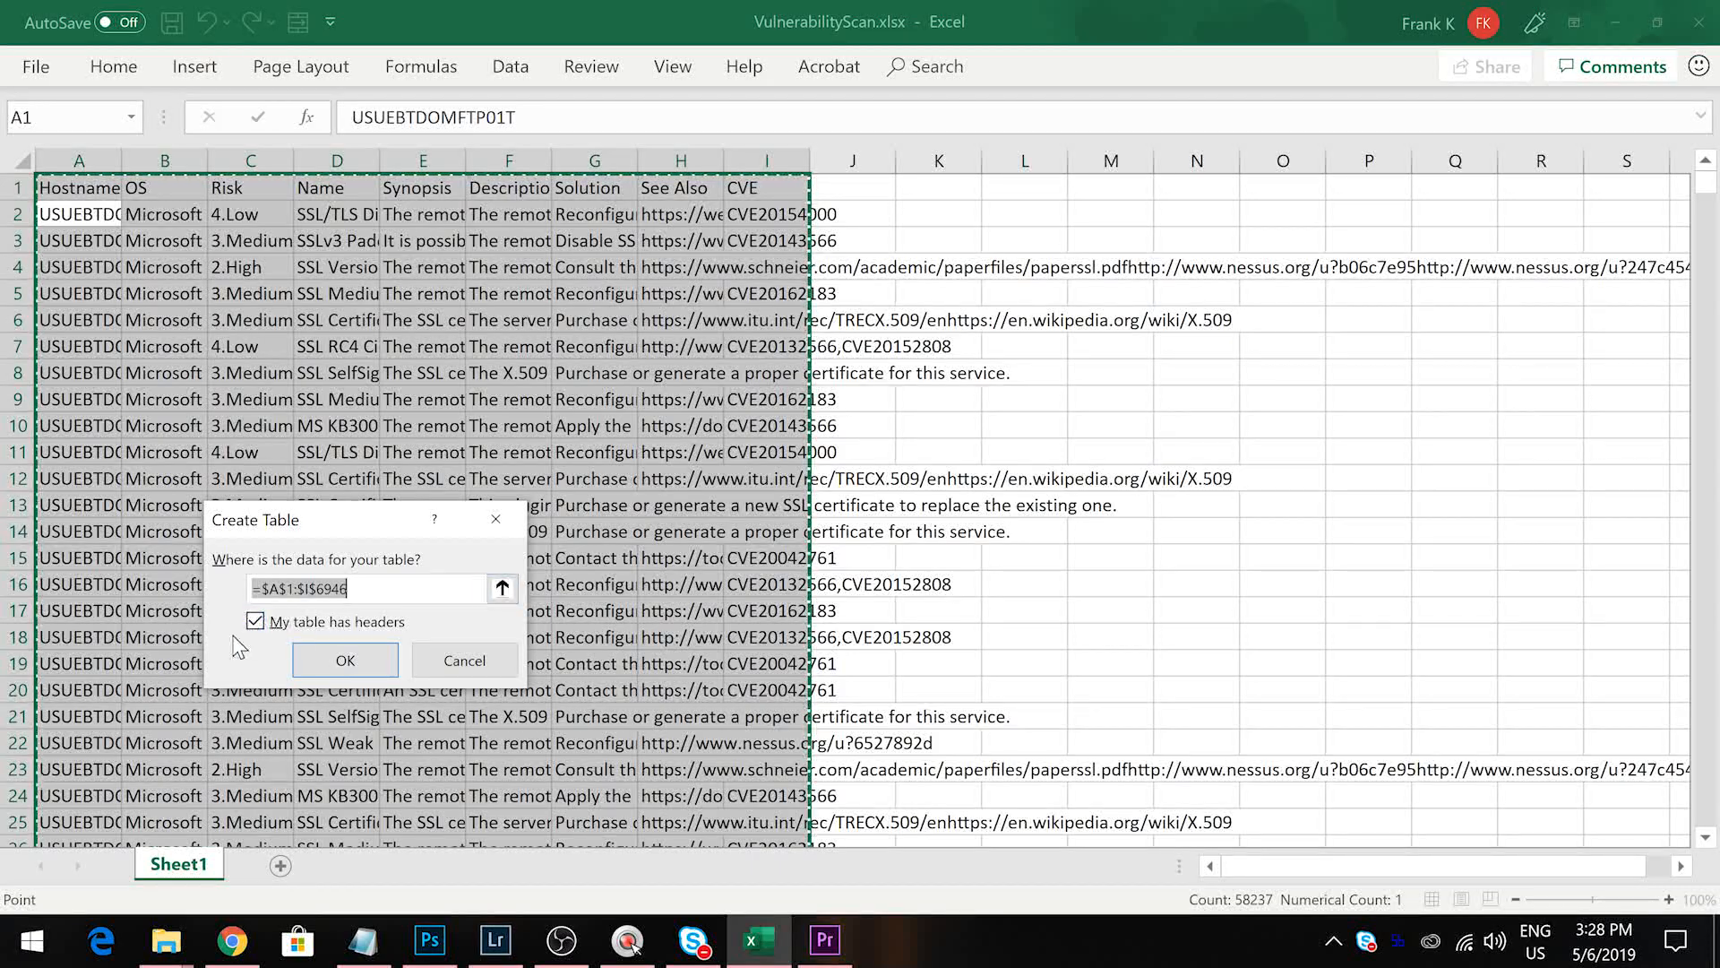
left_click(347, 663)
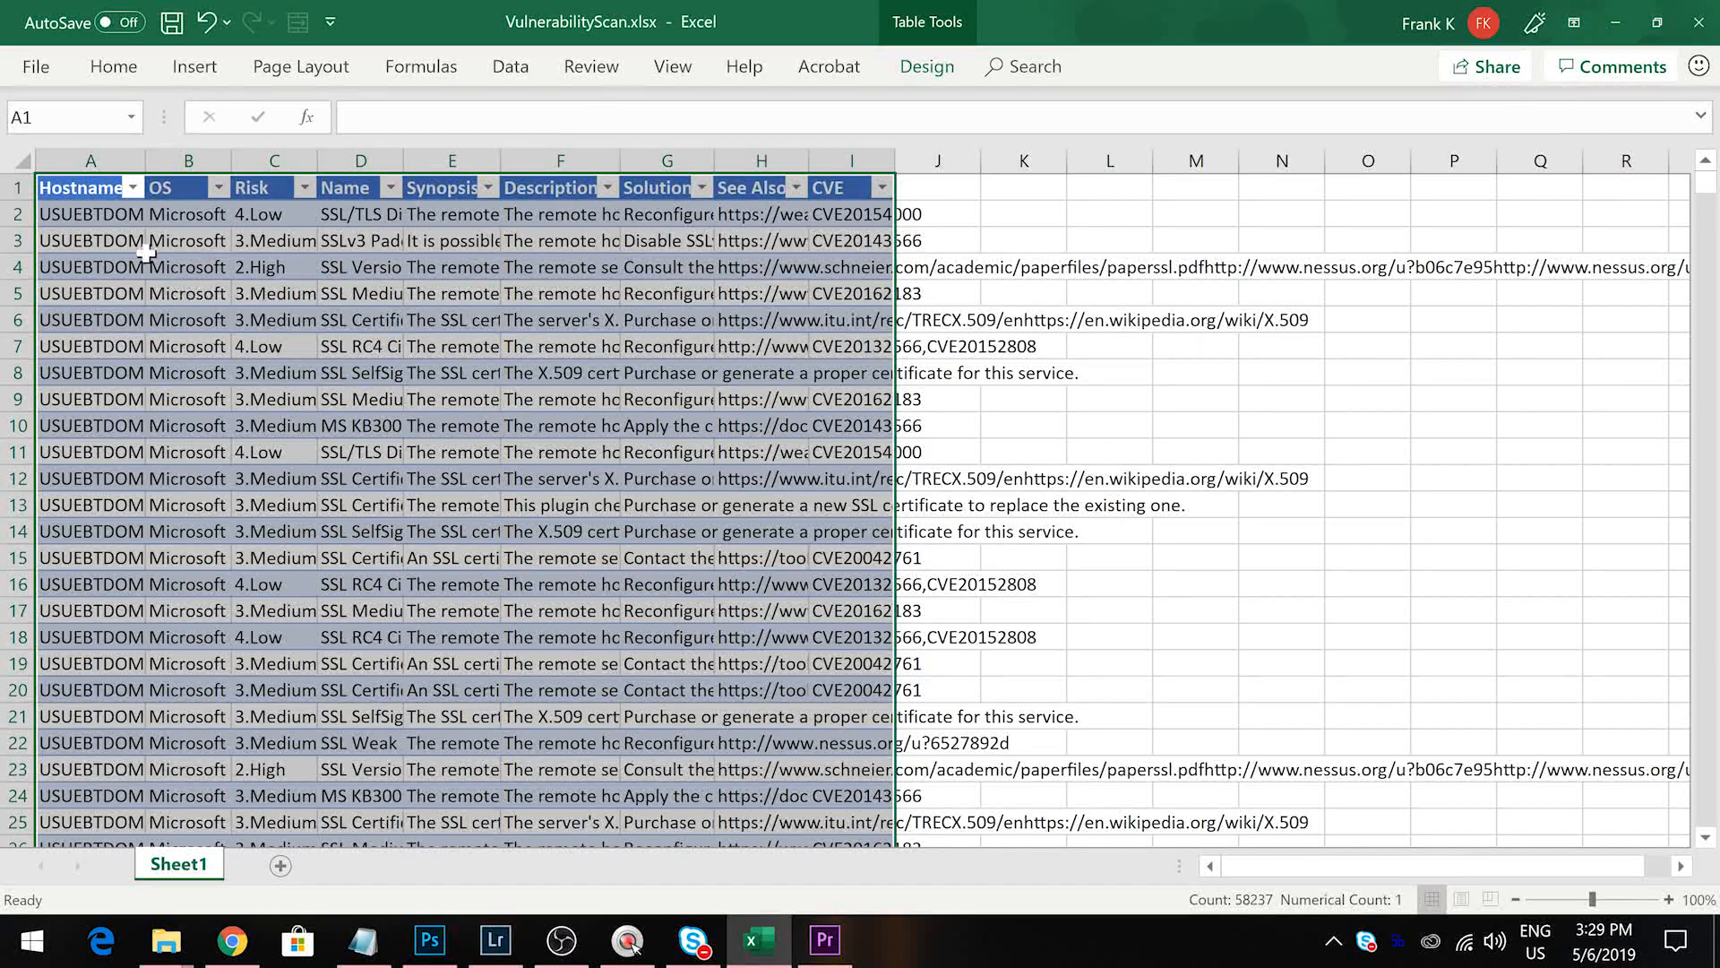
key("ctrl+q")
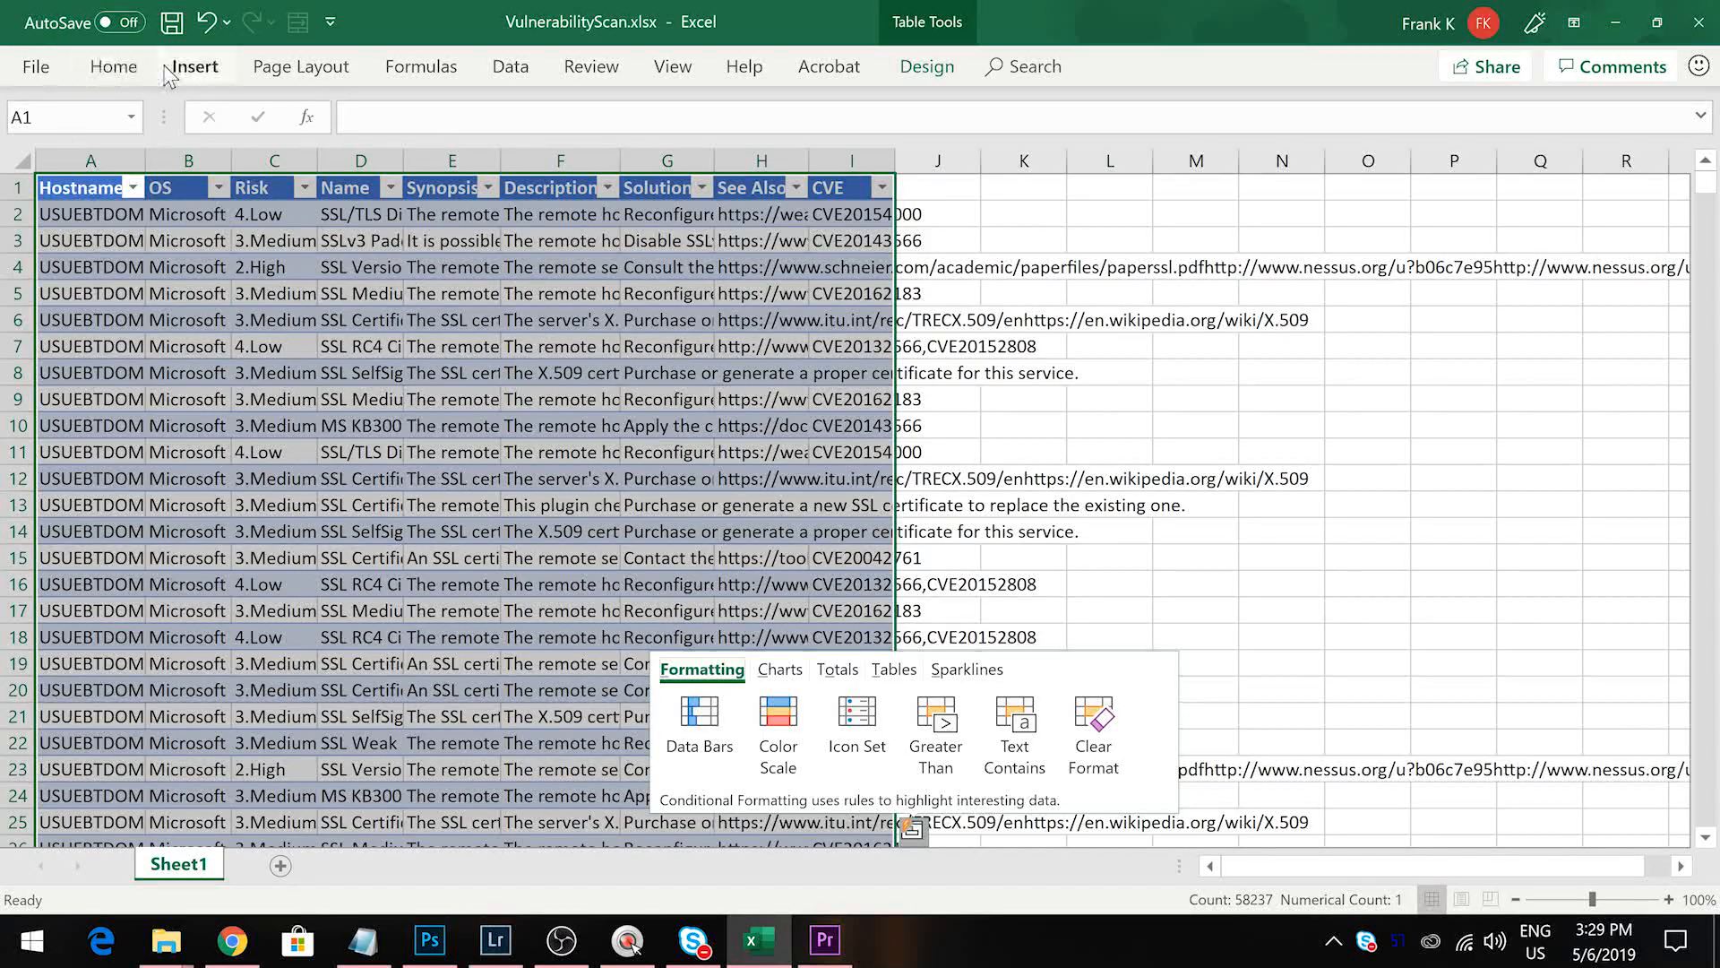
left_click(207, 27)
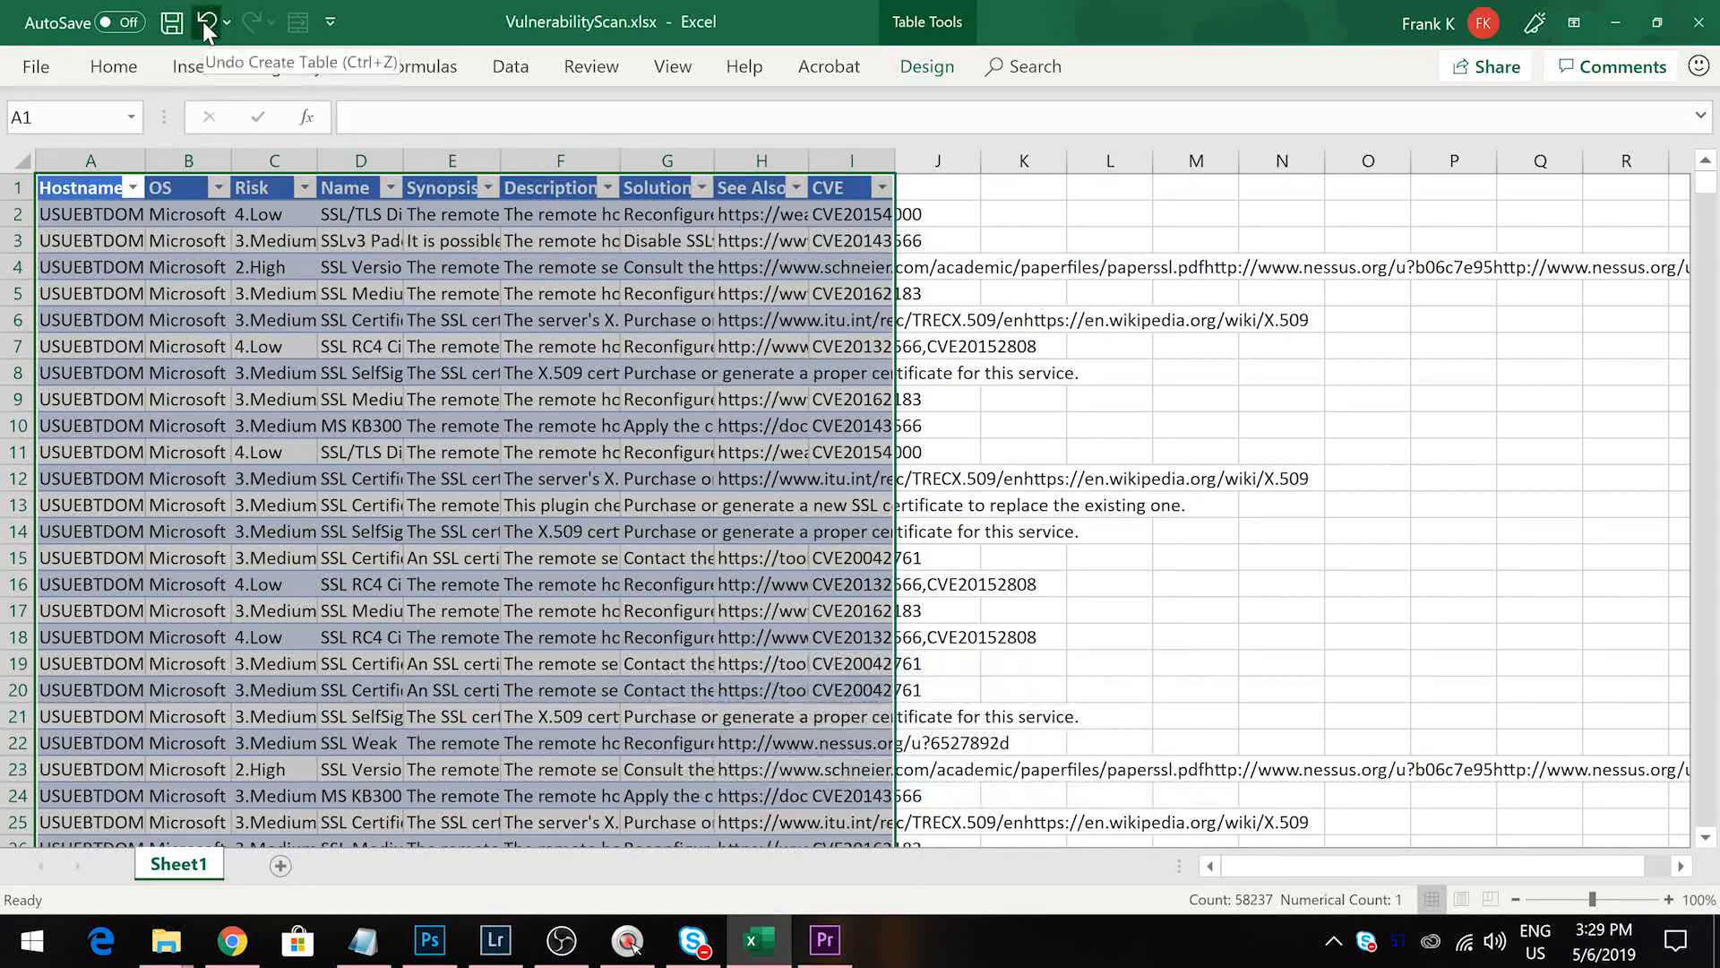
left_click(207, 27)
Examine the header row's column names from Hostname through Description
left_click(136, 240)
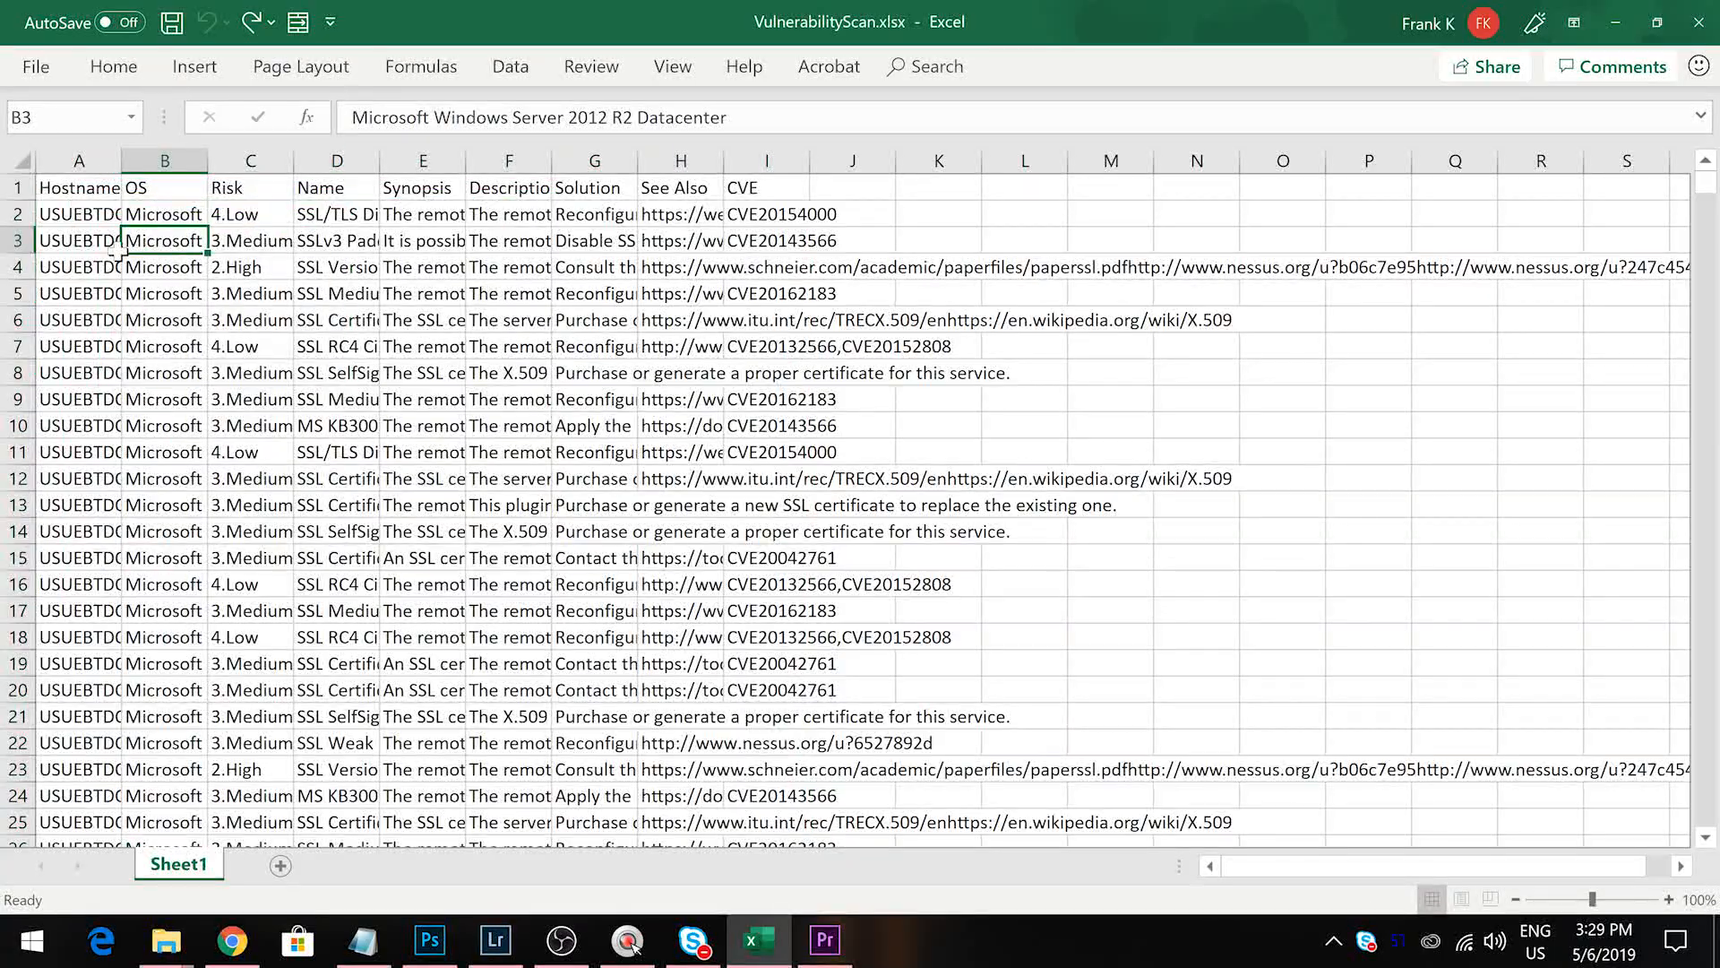
scroll(108, 251, "down", 1)
scroll(79, 185, "up", 1)
left_click(79, 187)
left_click(165, 187)
left_click(251, 187)
left_click(341, 188)
left_click(470, 186)
scroll(247, 332, "down", 1)
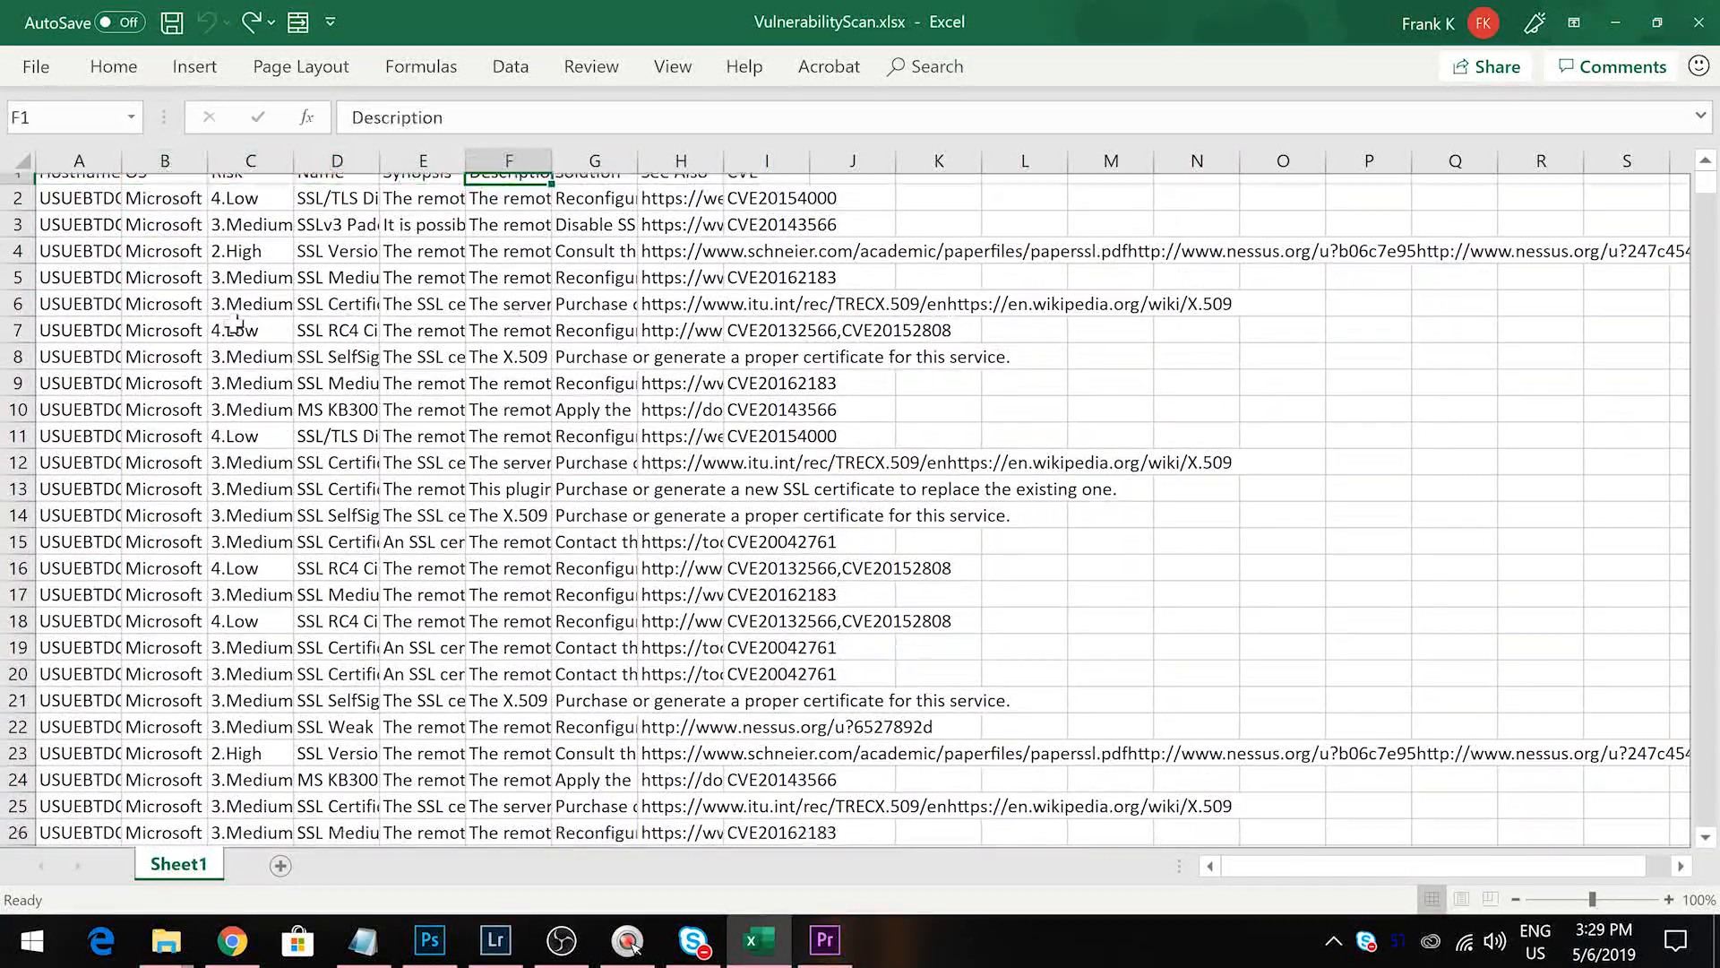
Try creating a table from A1:I6946 with the "My table has headers" option turned off
left_click(195, 66)
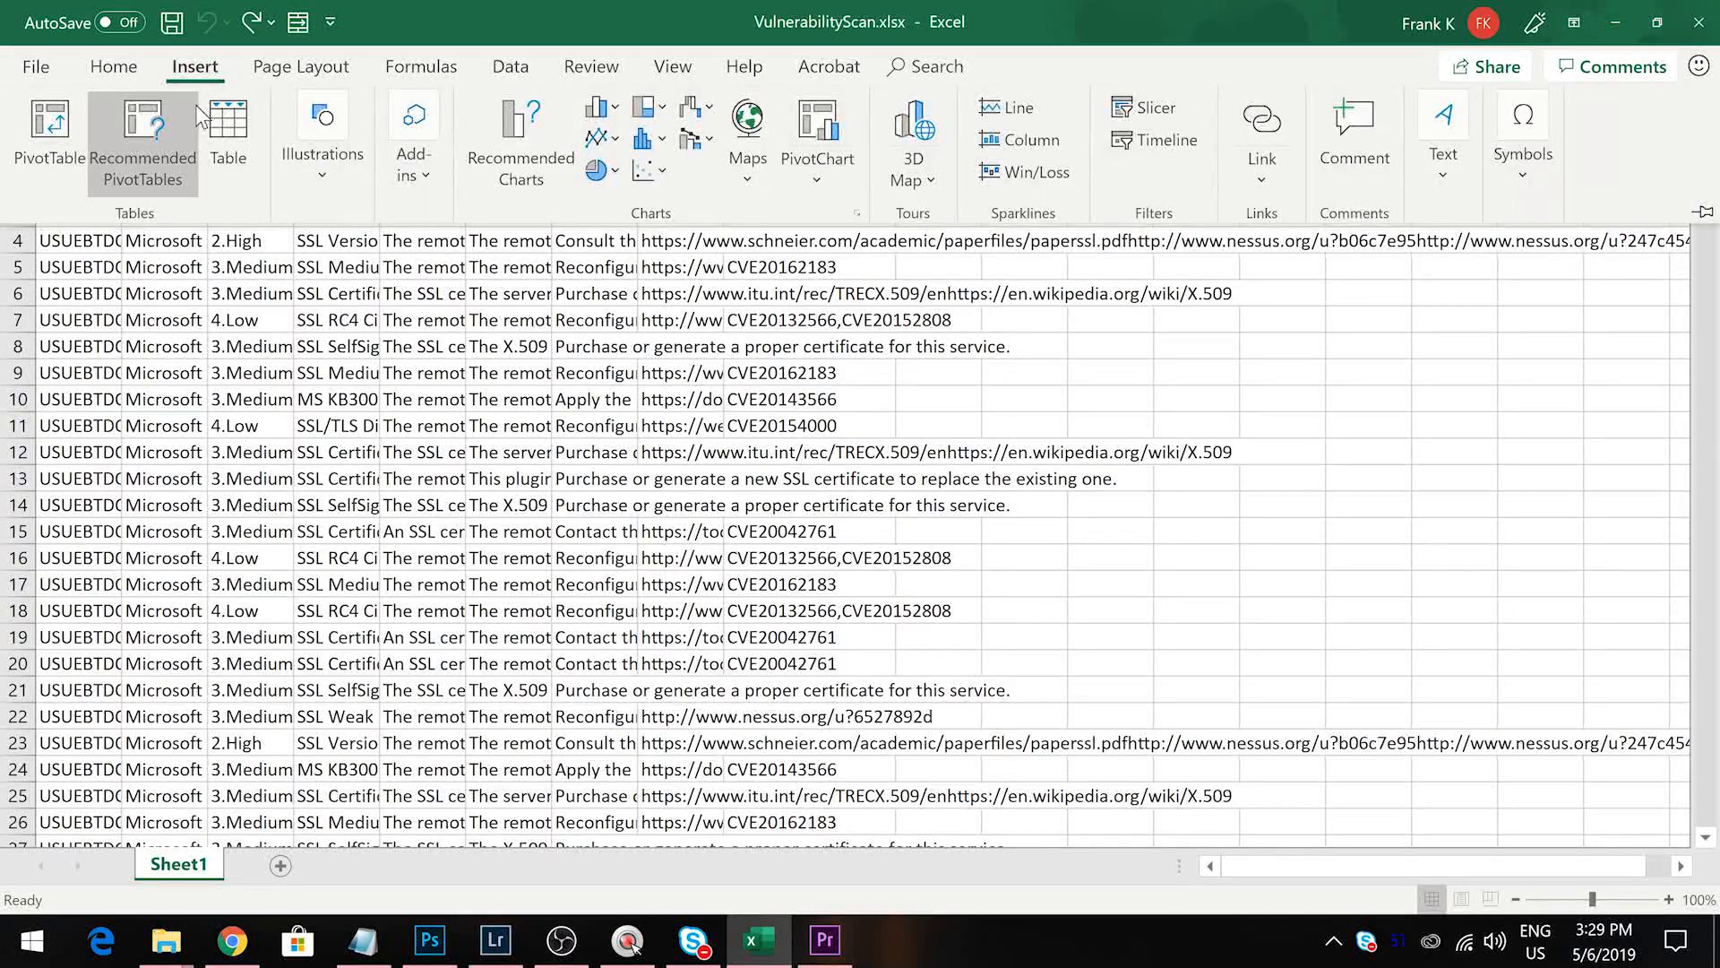
left_click(223, 135)
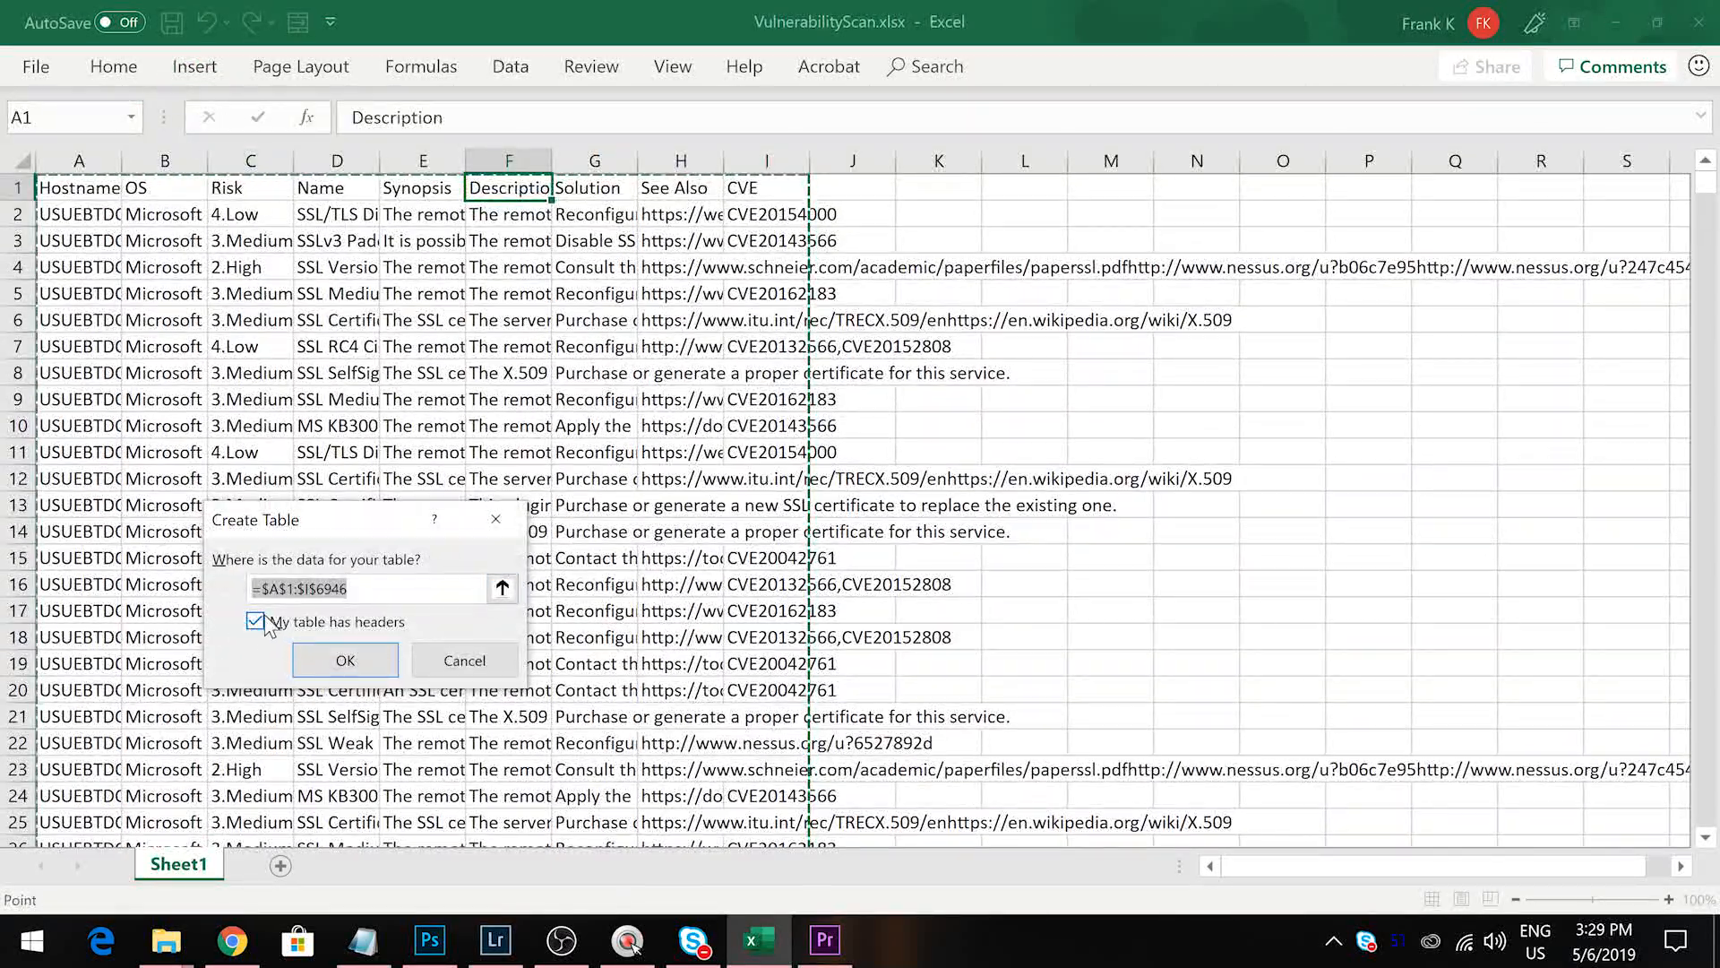
left_click(256, 621)
left_click(342, 662)
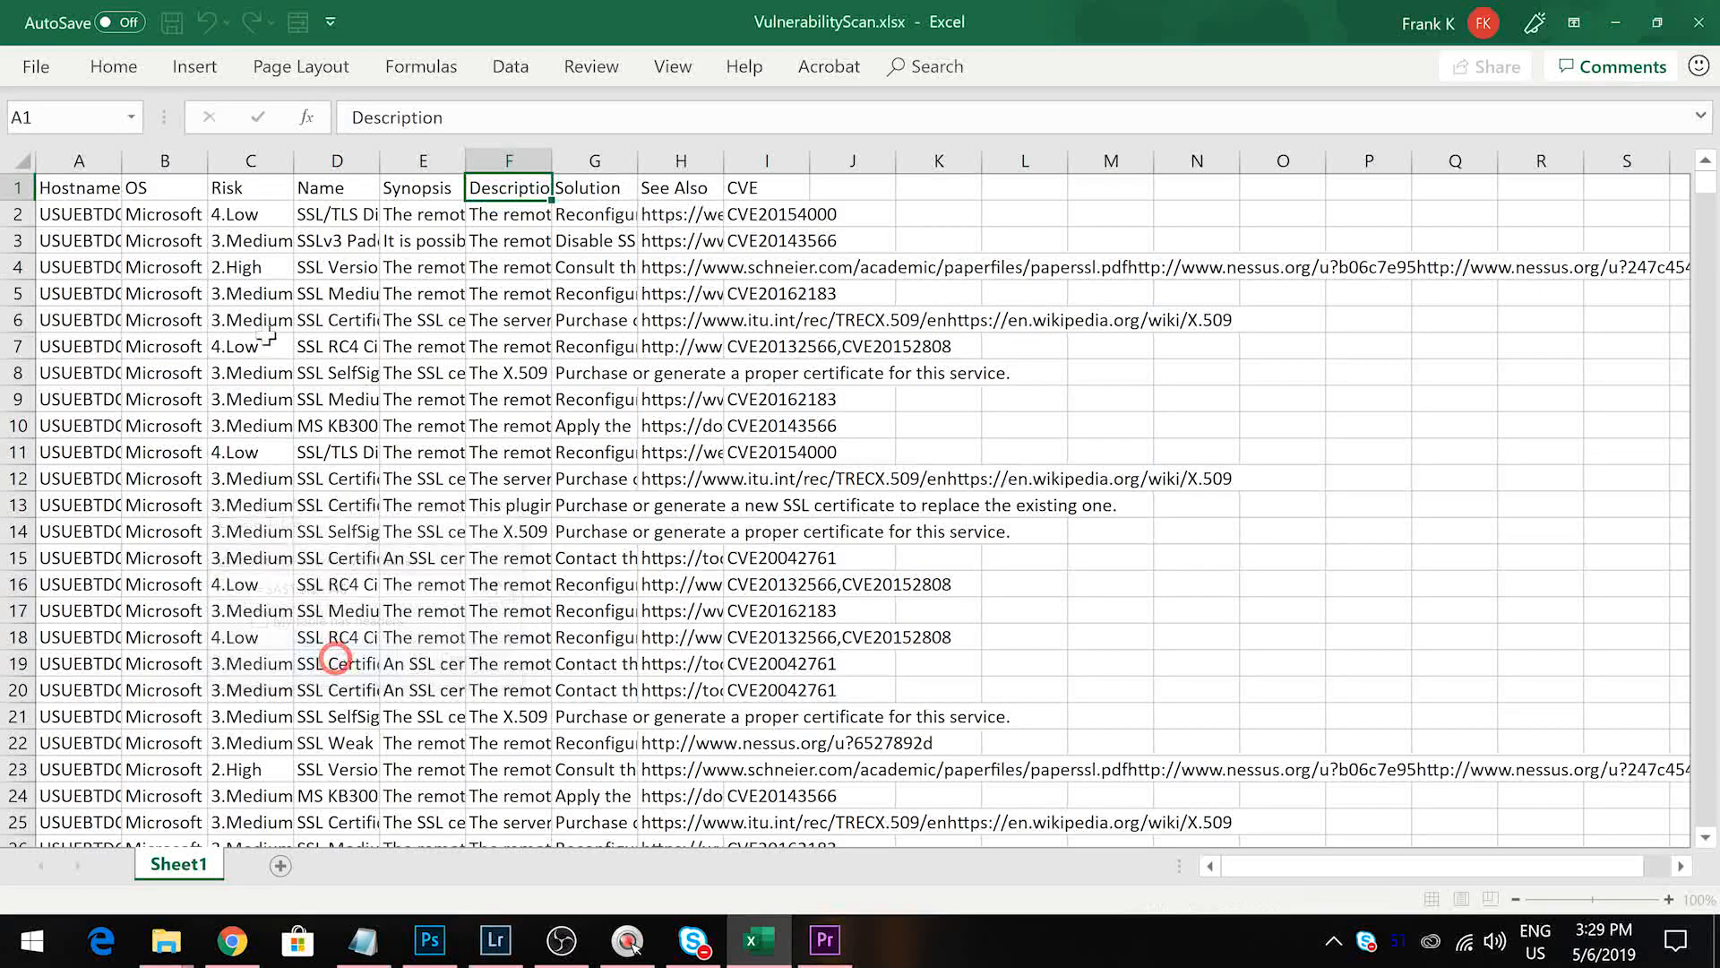
Compare the generic header cells in row 1 with the original names in row 2, and undo the headerless table
left_click(71, 184)
left_click(173, 183)
left_click(257, 186)
left_click(372, 188)
left_click(488, 187)
left_click(569, 188)
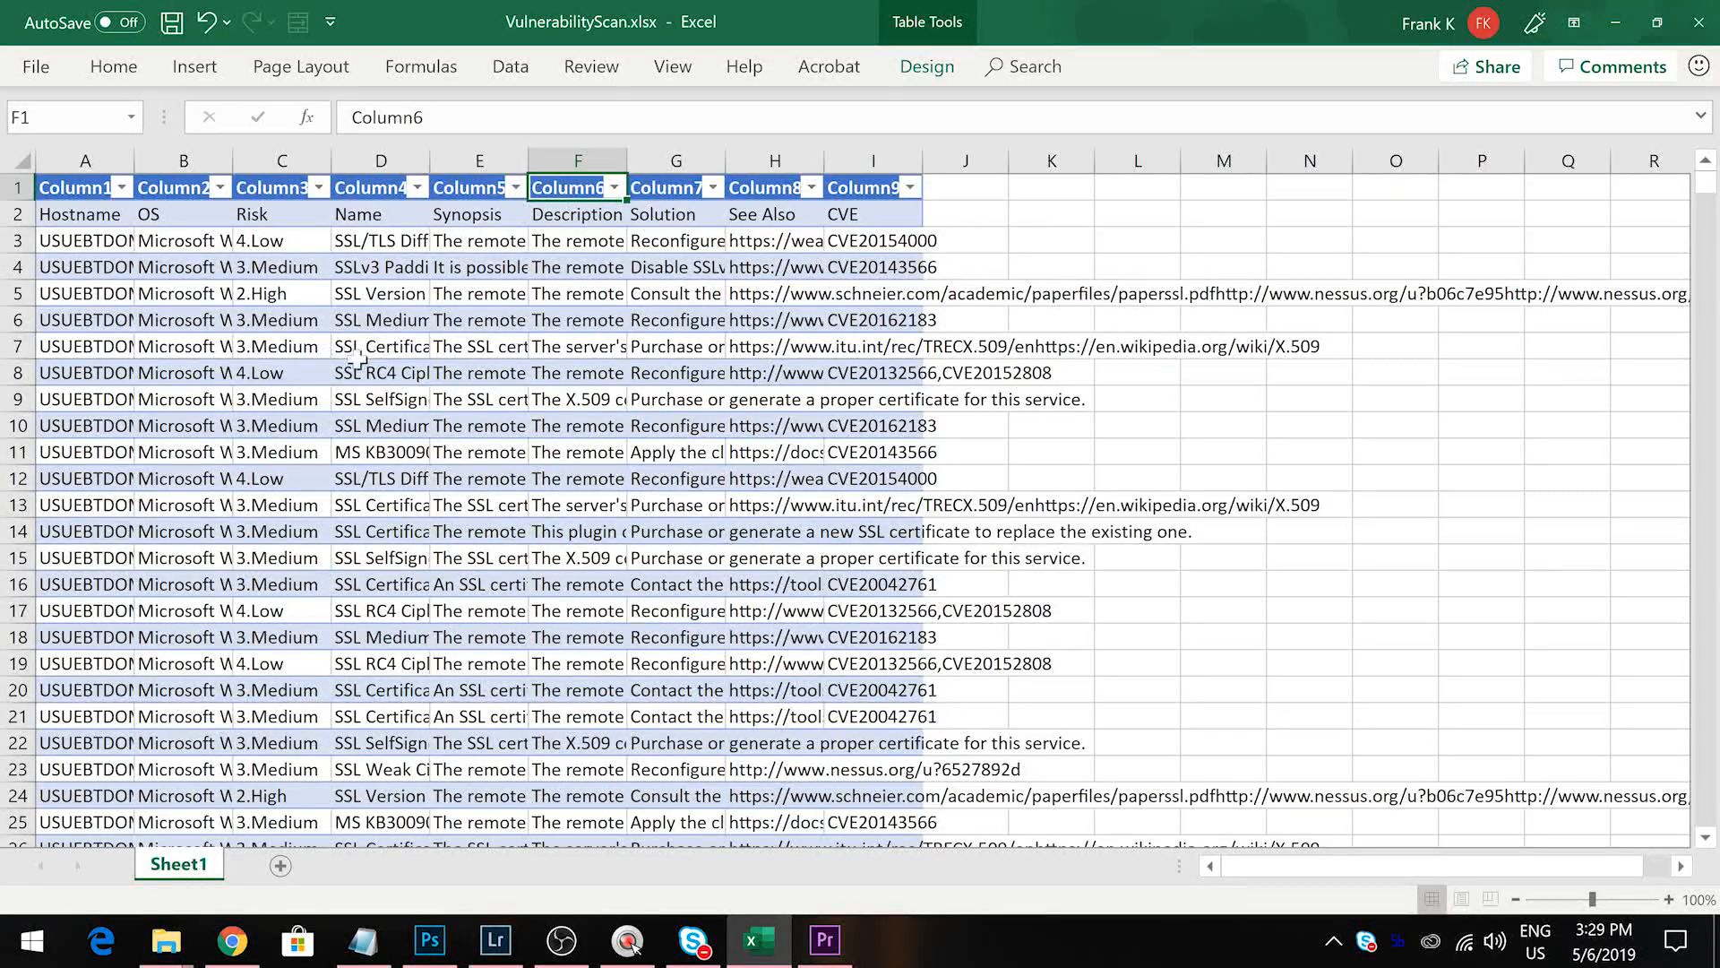
left_click(72, 215)
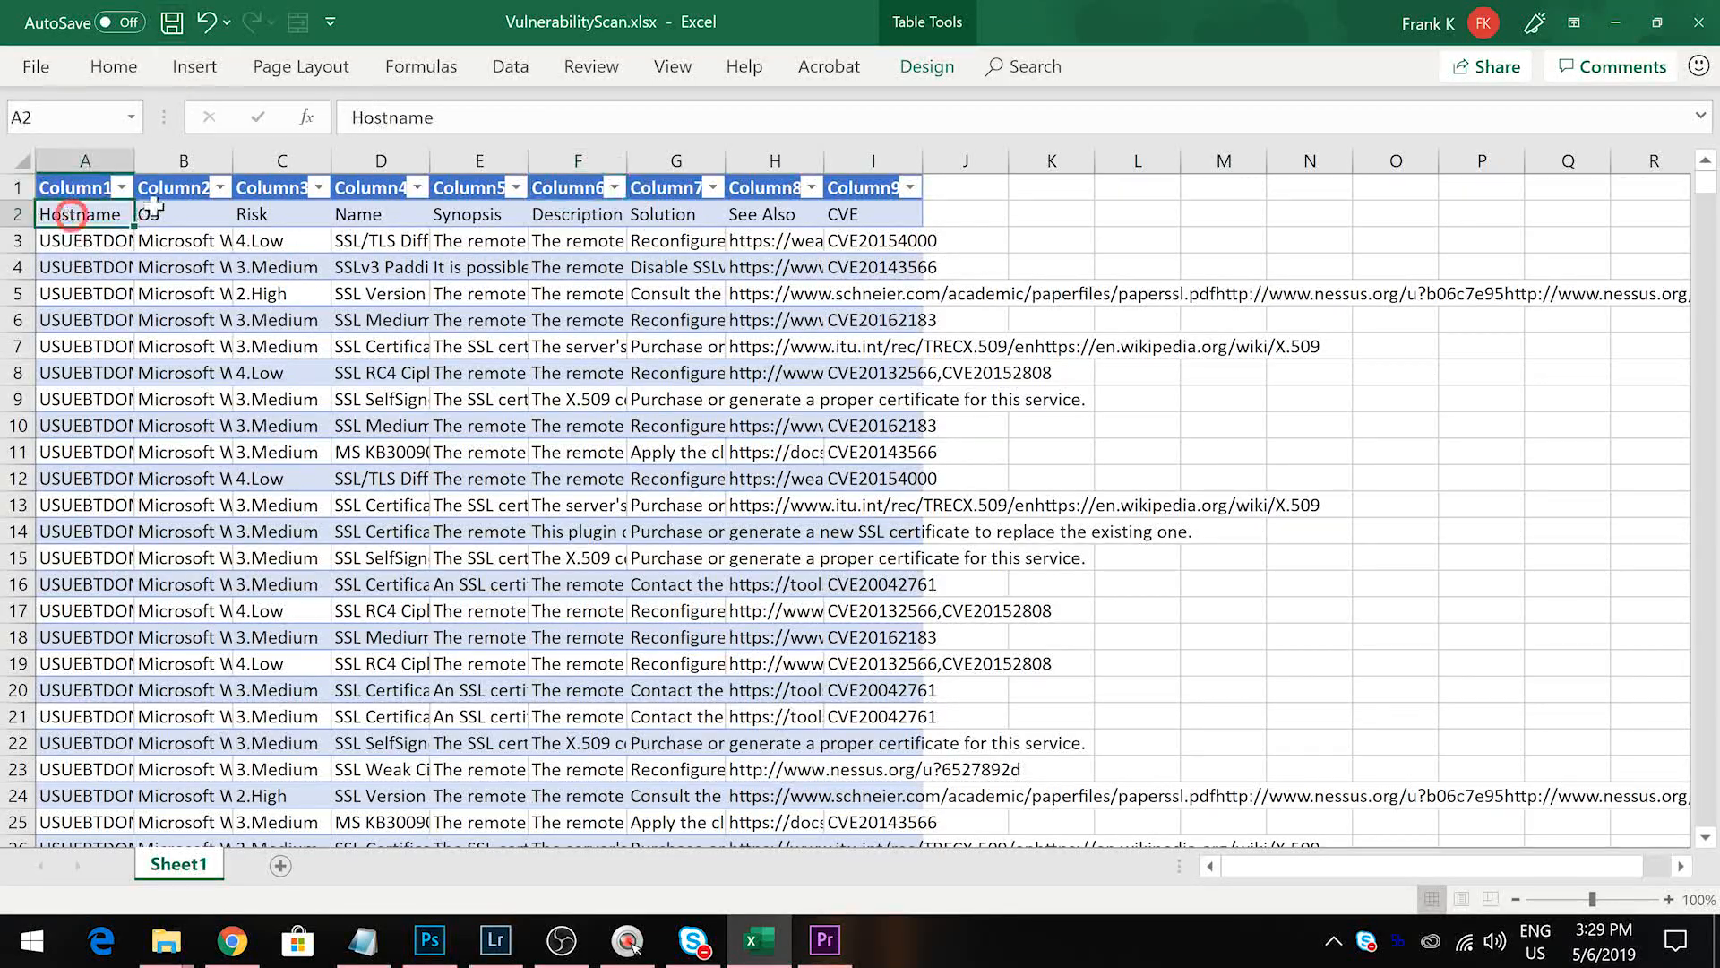
left_click(157, 214)
left_click(263, 212)
left_click(370, 208)
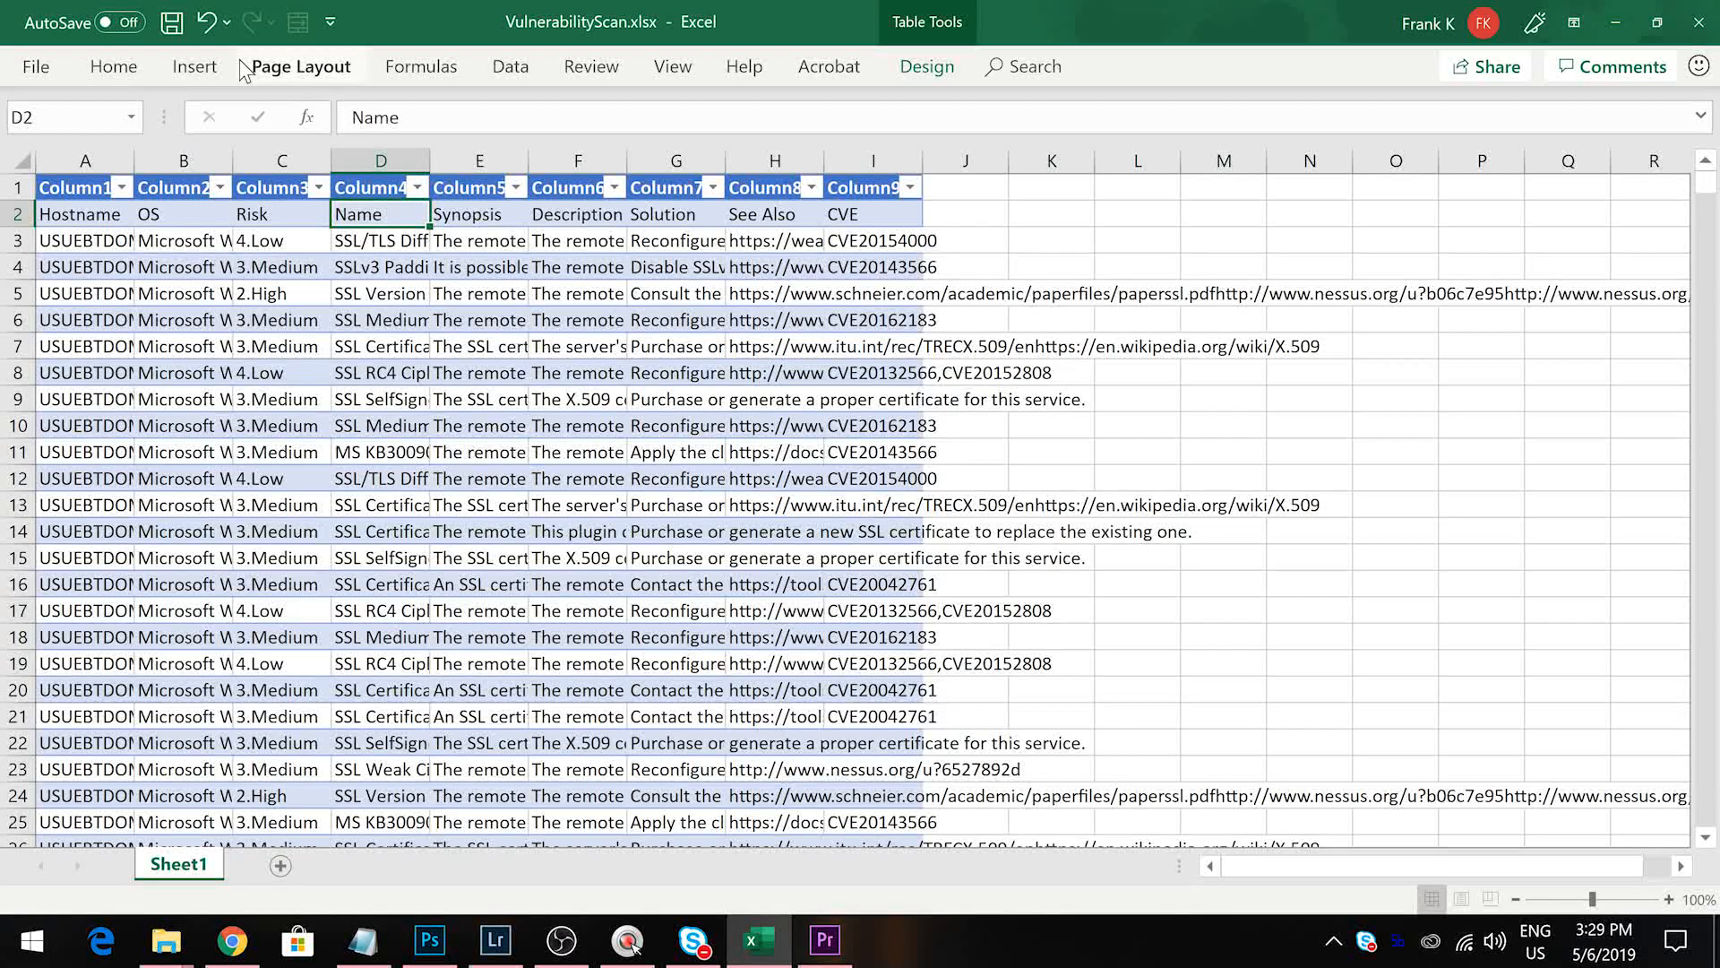
left_click(206, 23)
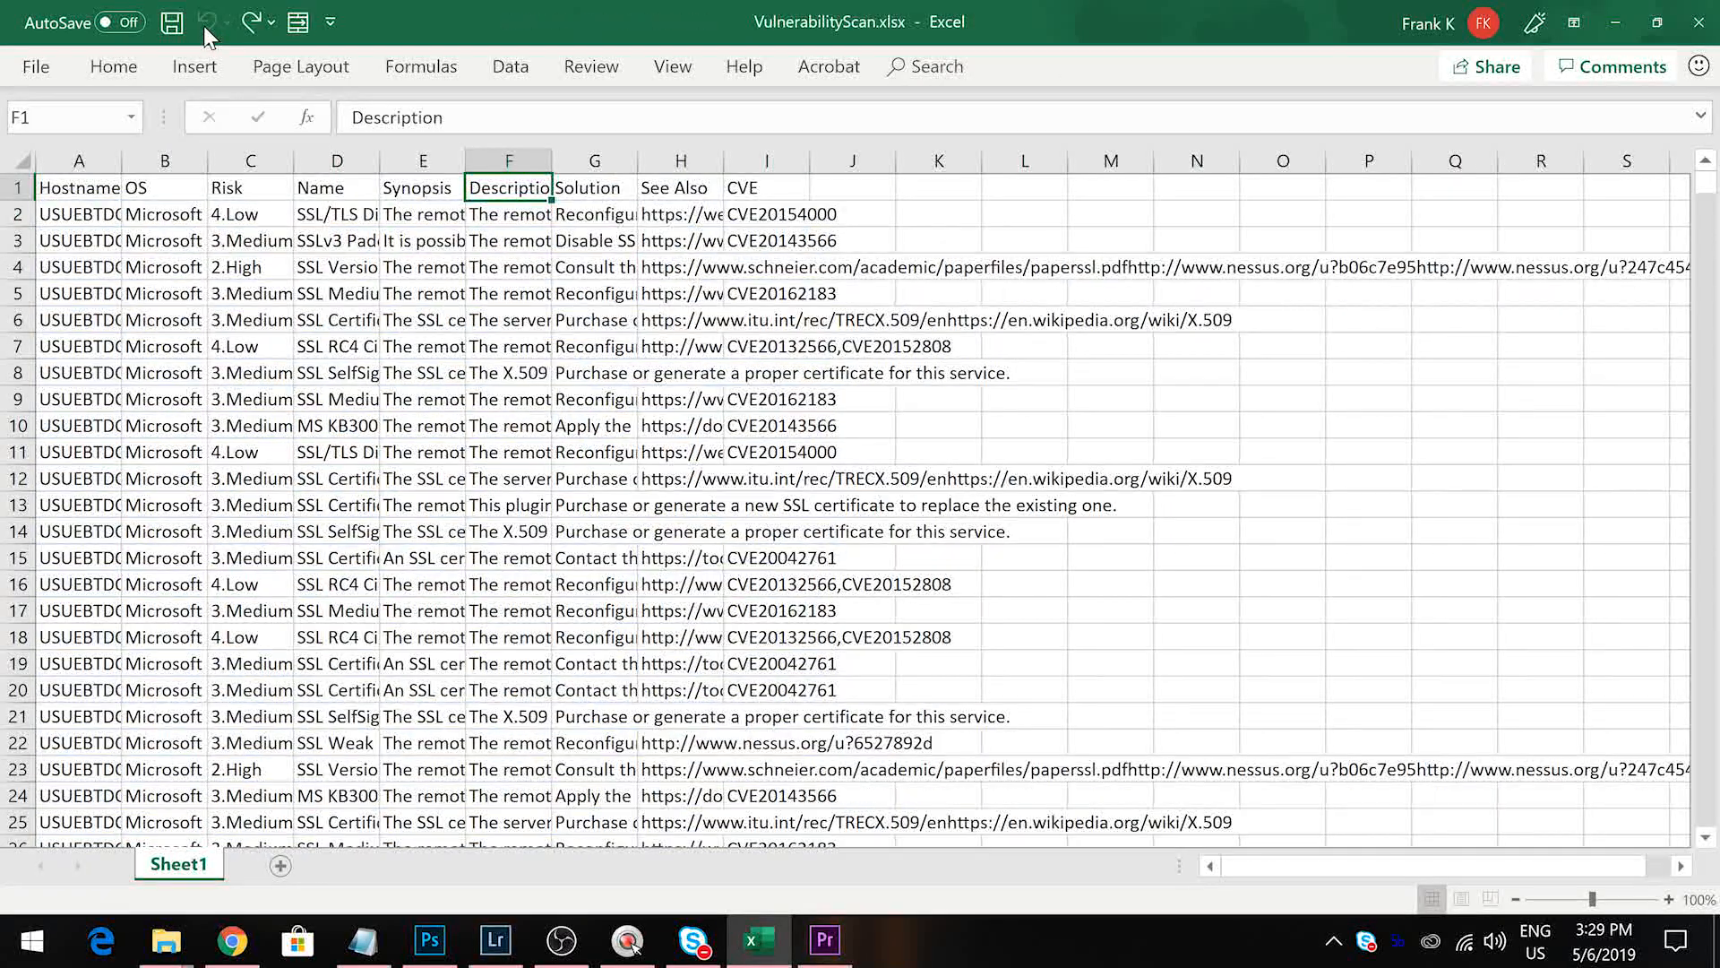
Convert the whole data range A1:I6946 into a table, keeping the first row as headers
key("ctrl+a")
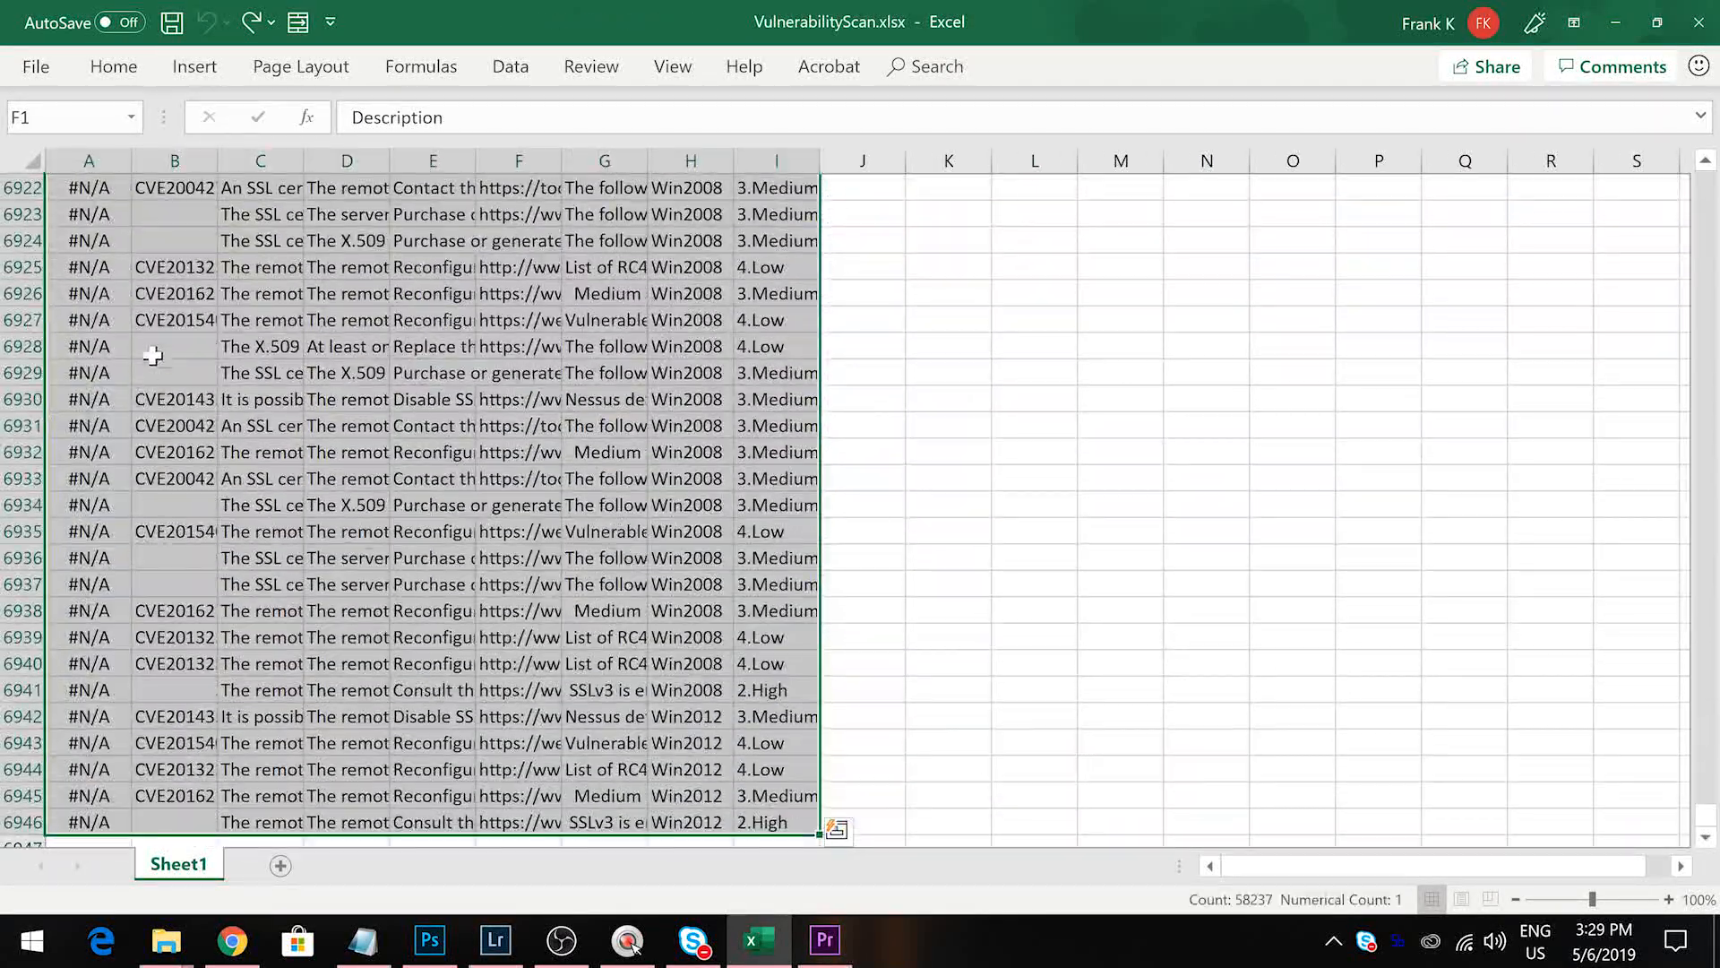
left_click(195, 66)
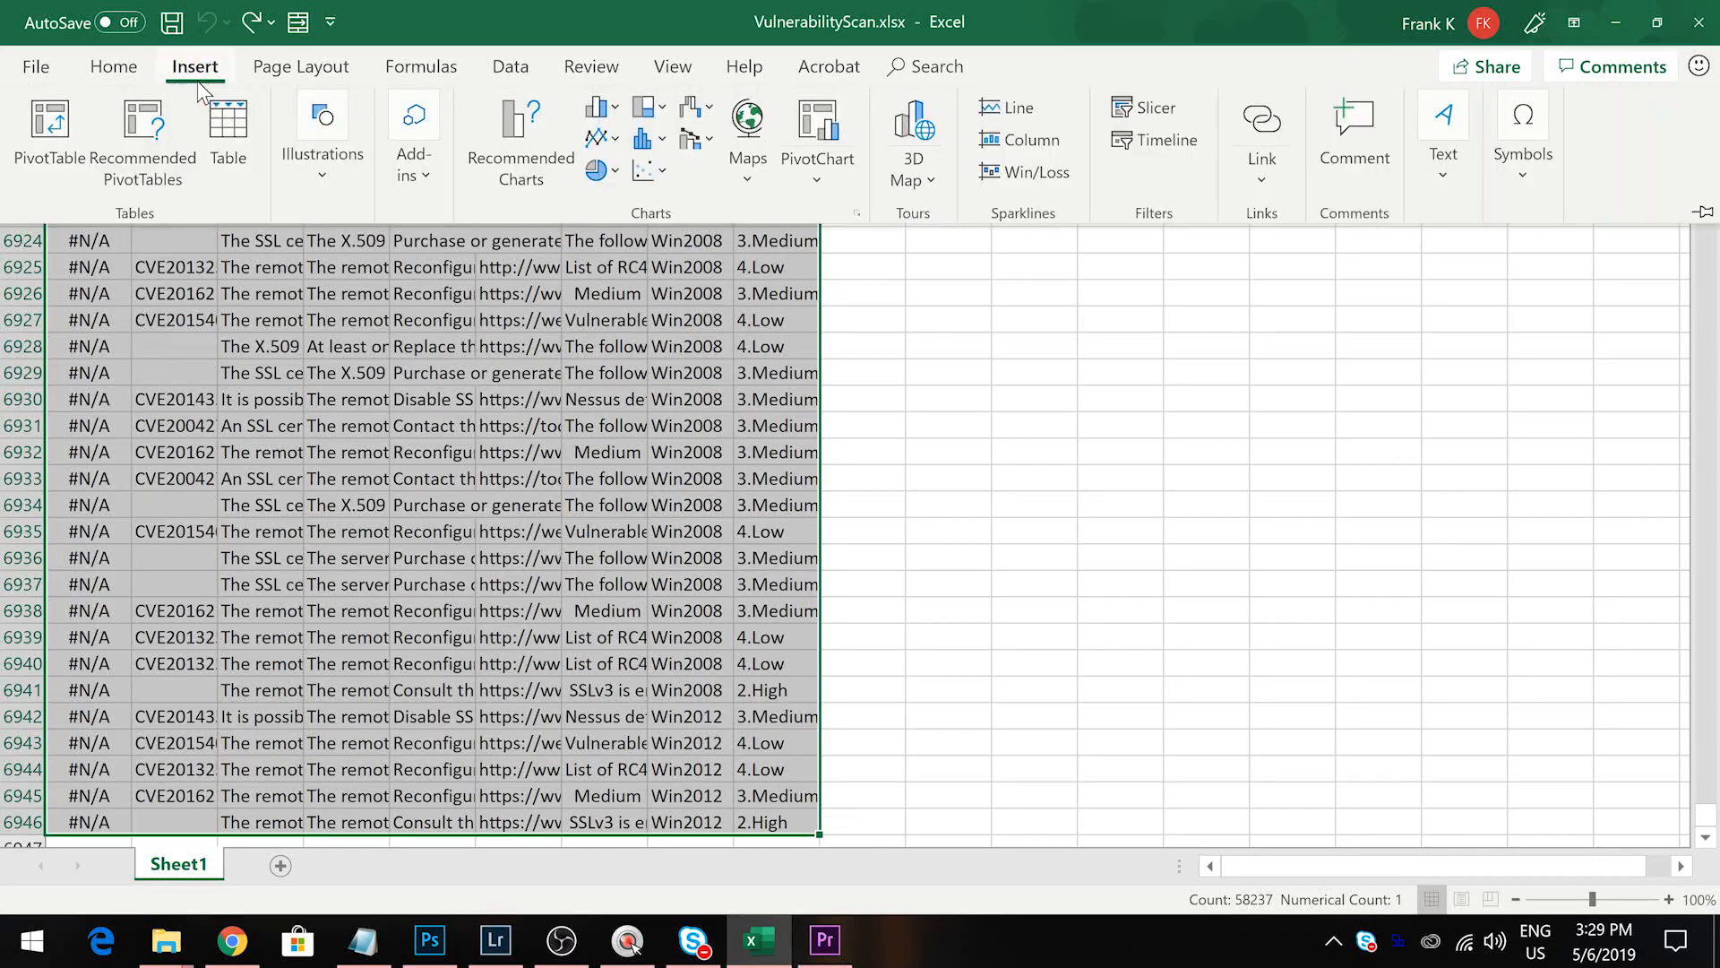
left_click(229, 145)
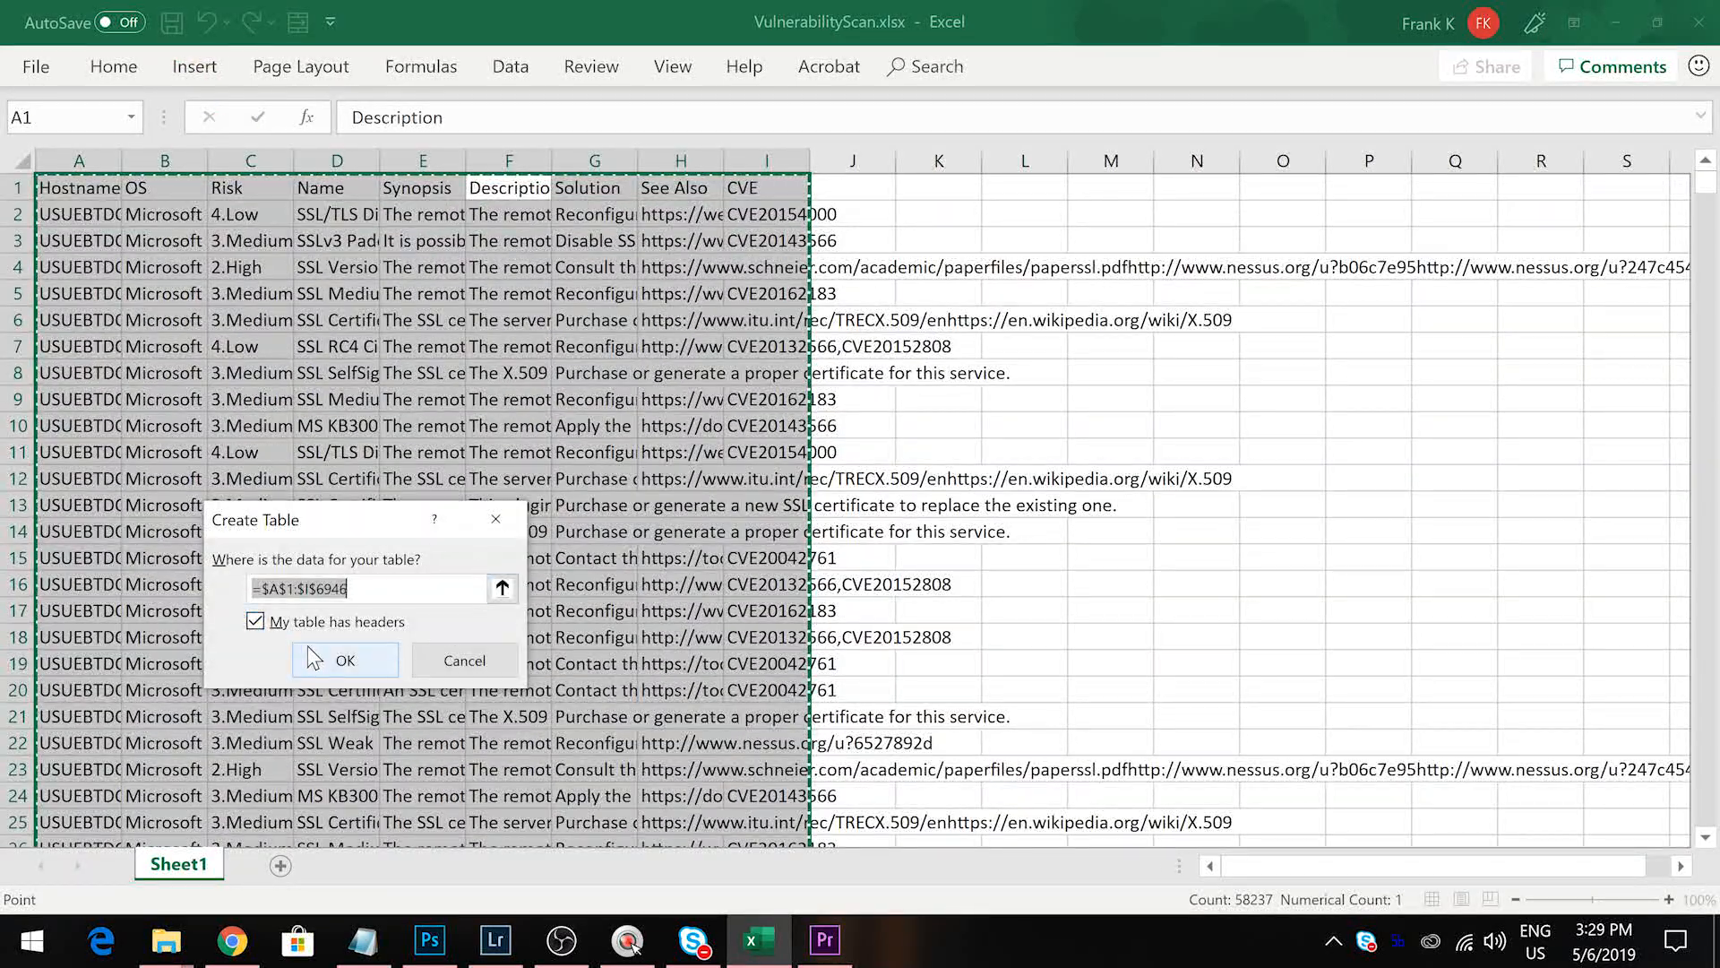
left_click(341, 661)
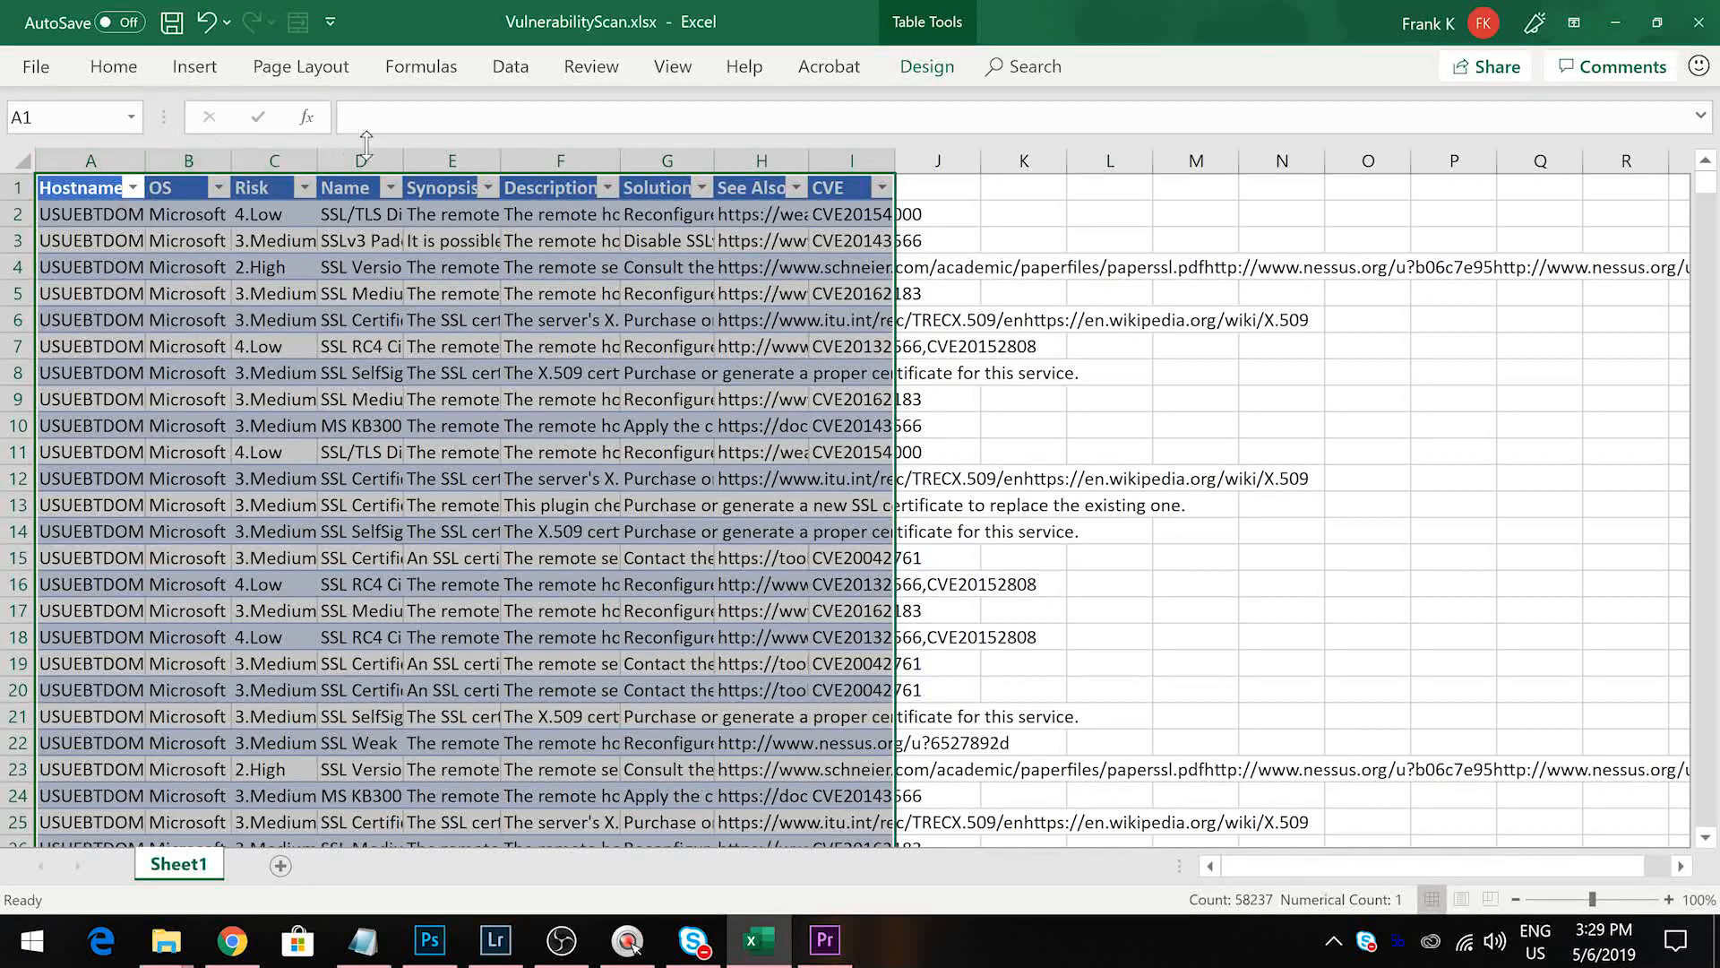
Widen the See Also column slightly and autofit the CVE column to its contents
left_click_drag(809, 161, 864, 161)
left_click(842, 161)
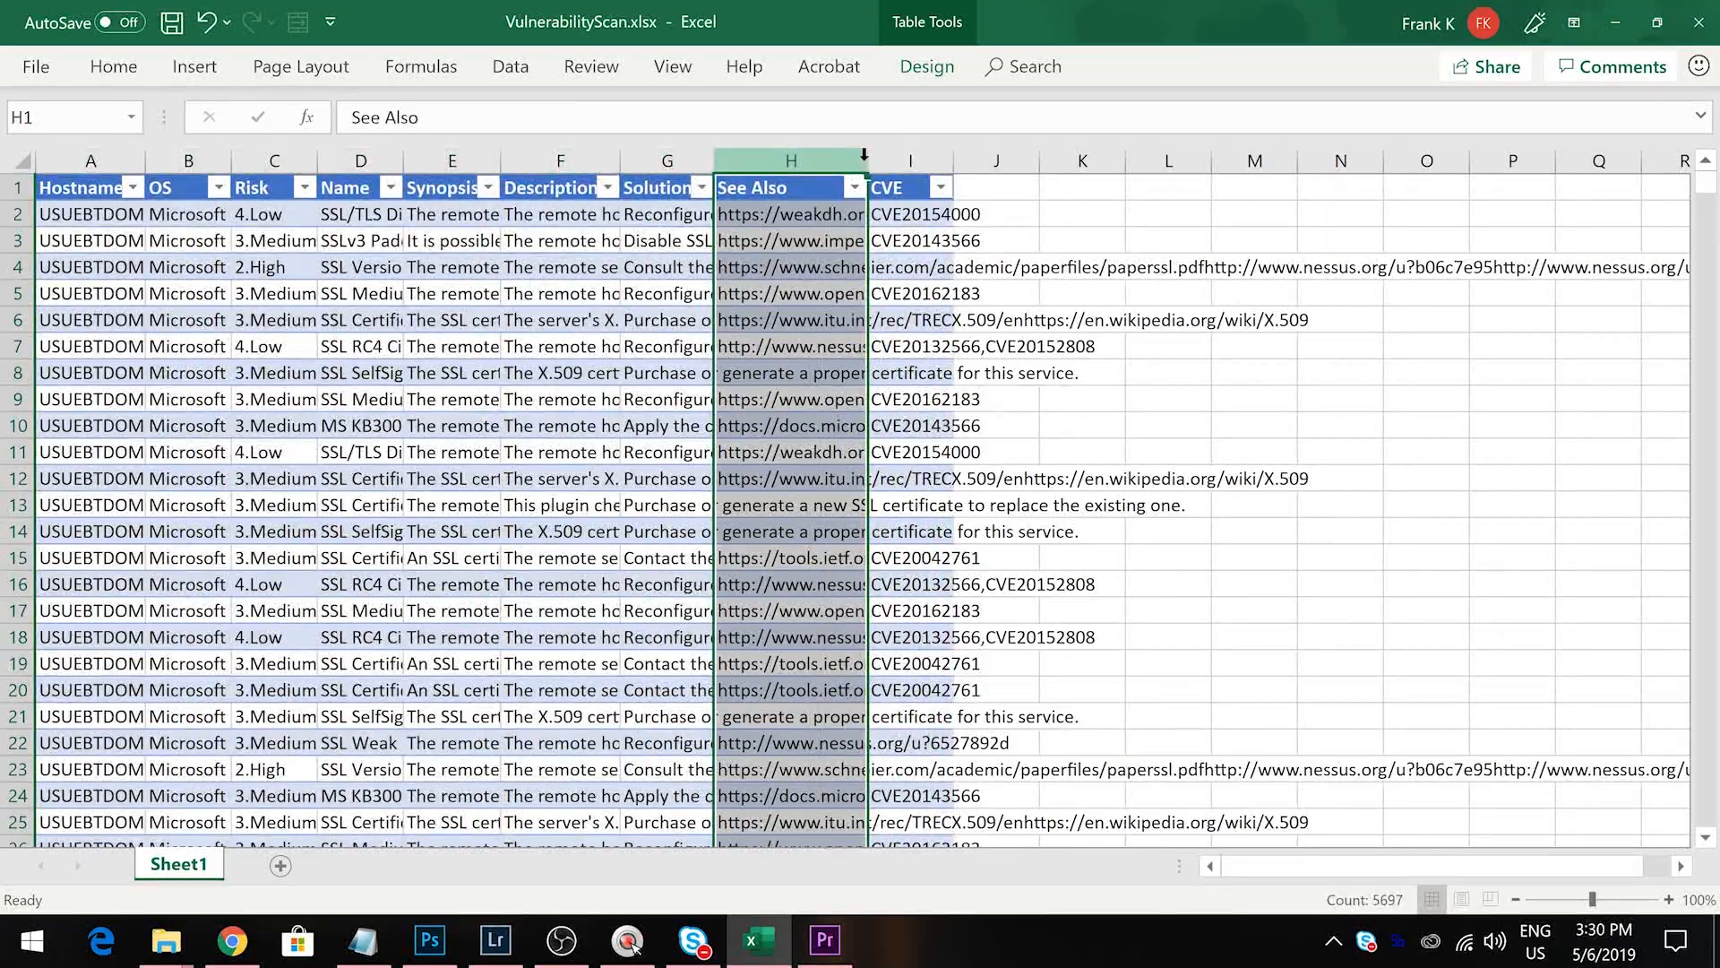
double_click(955, 161)
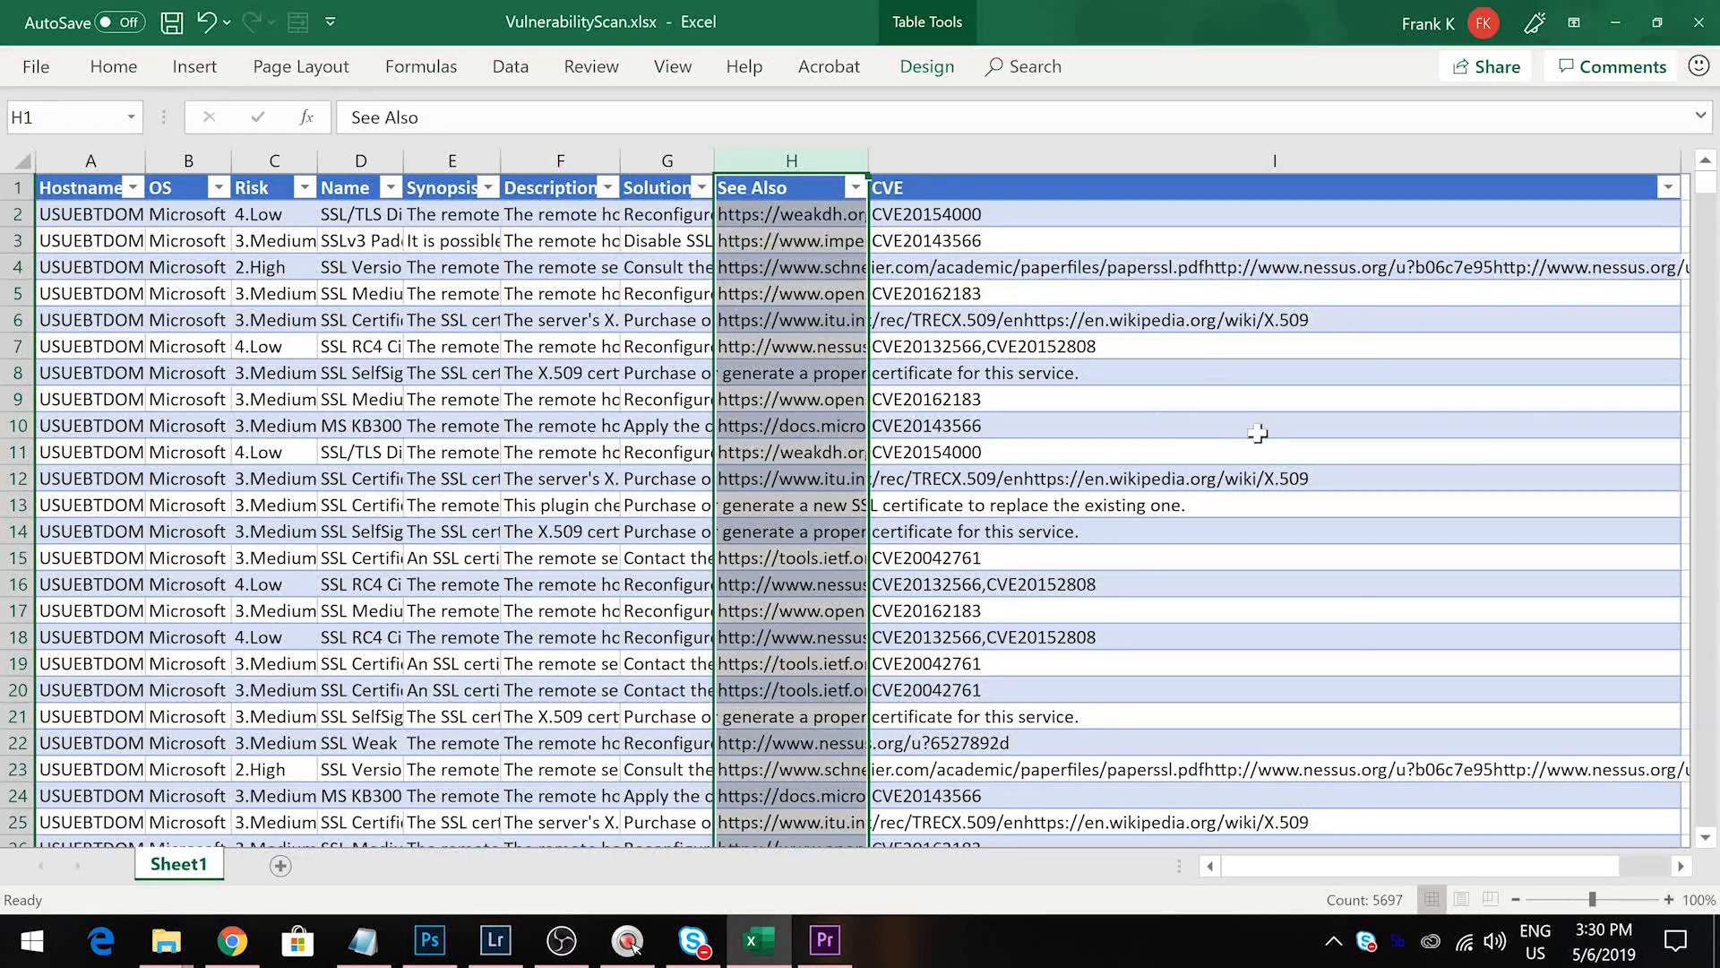
Autofit the Risk, OS and Hostname columns to their contents
double_click(317, 167)
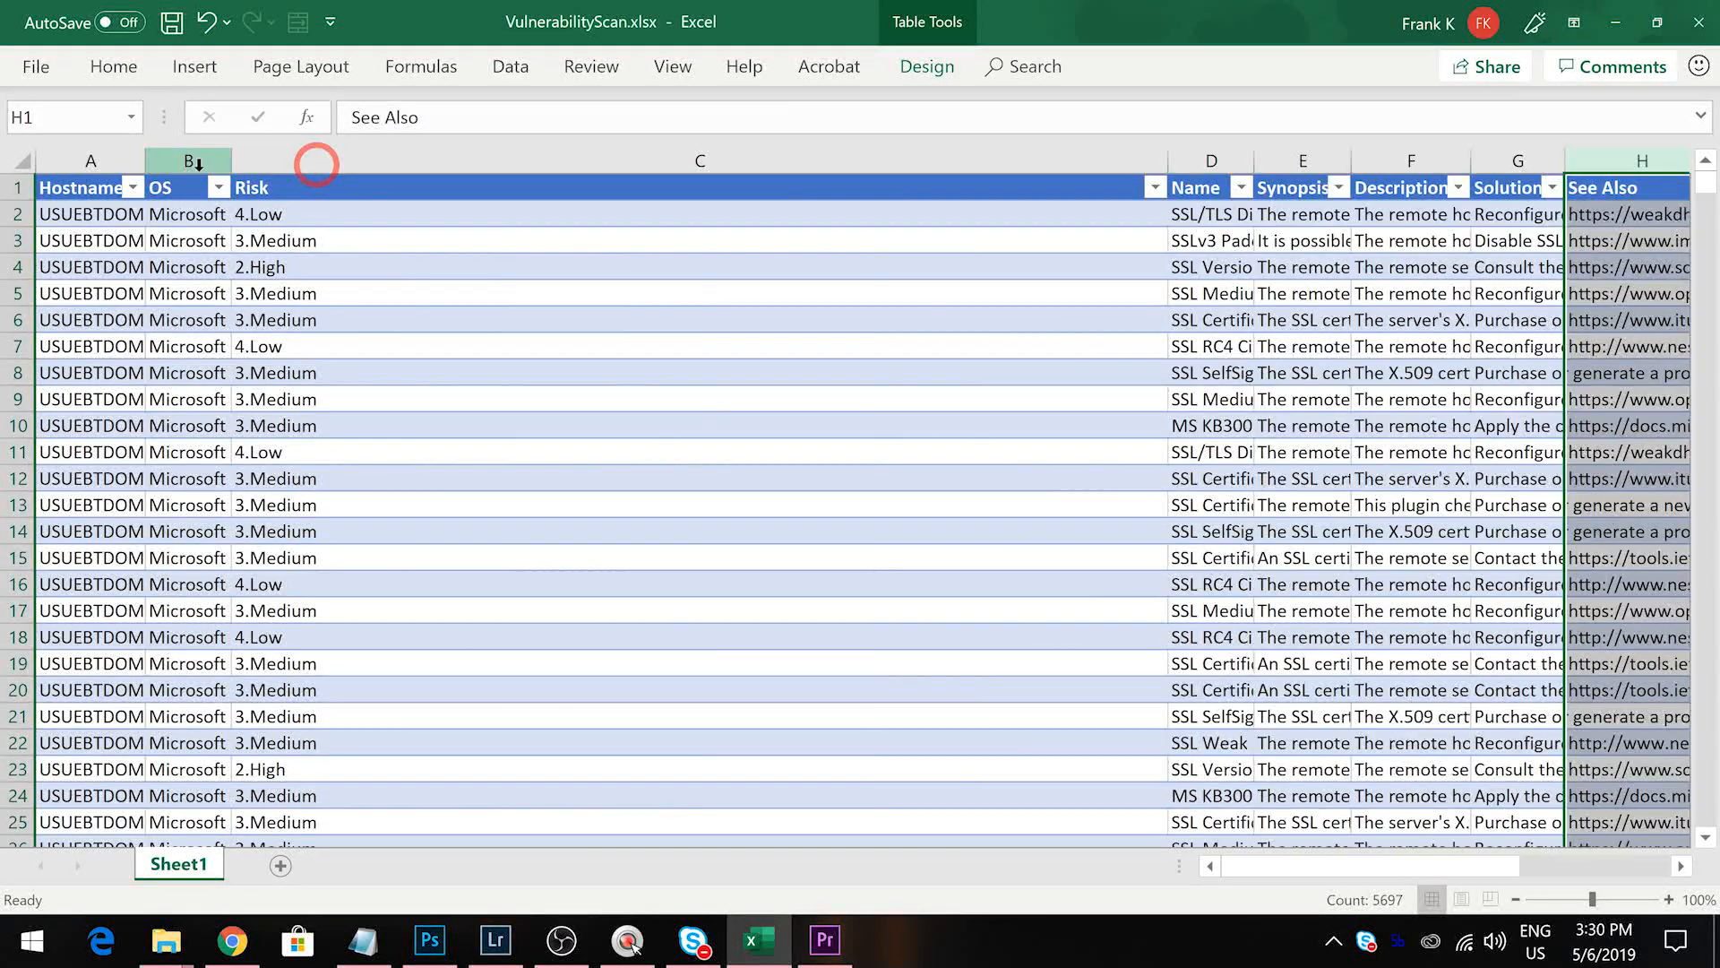
double_click(231, 161)
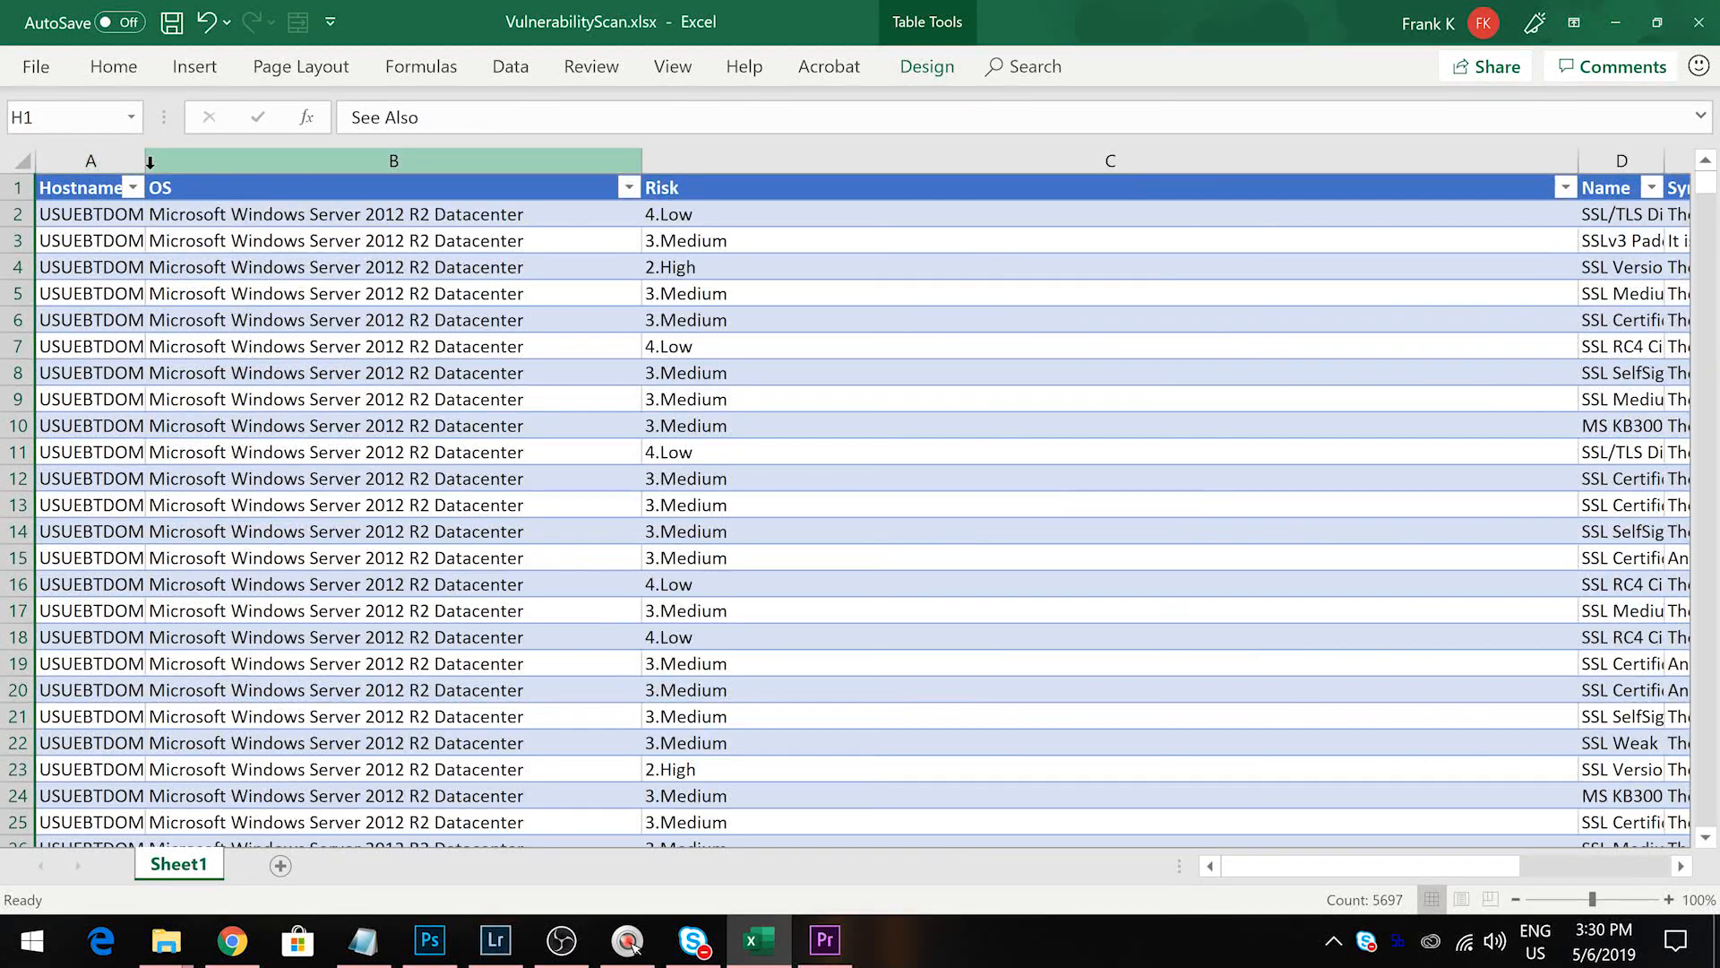
double_click(145, 162)
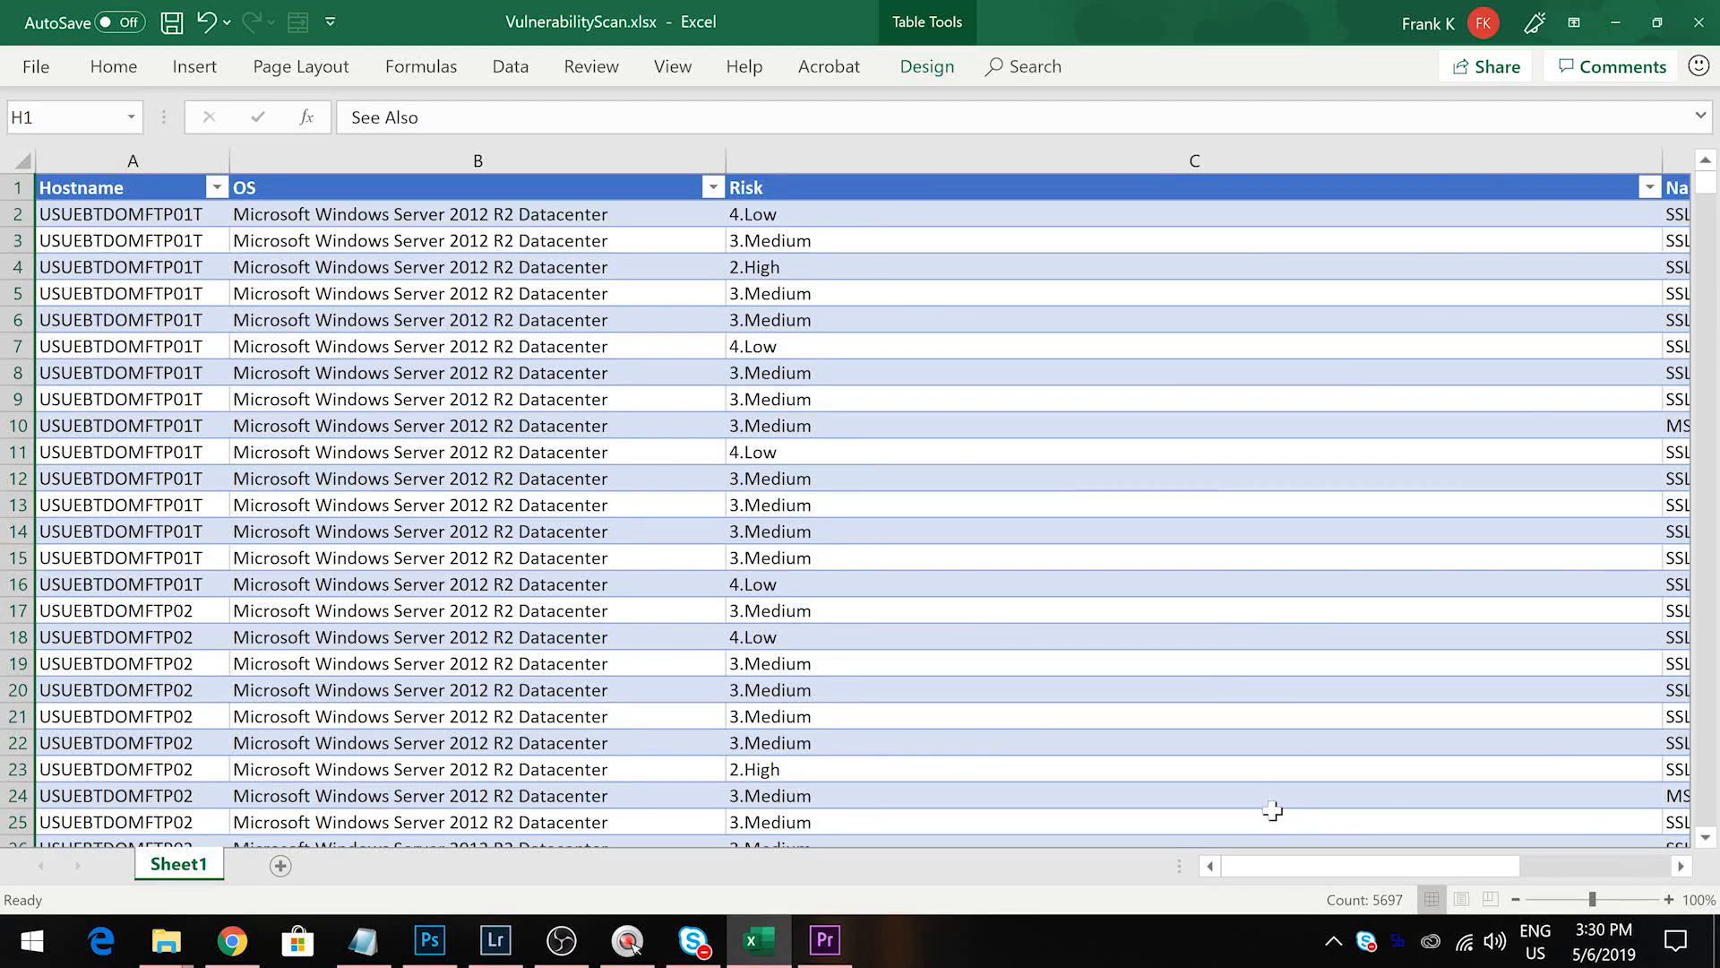
Check the rows further down the table and narrow the Risk column to suit its short values
scroll(1184, 420, "down", 6)
scroll(1185, 420, "down", 9)
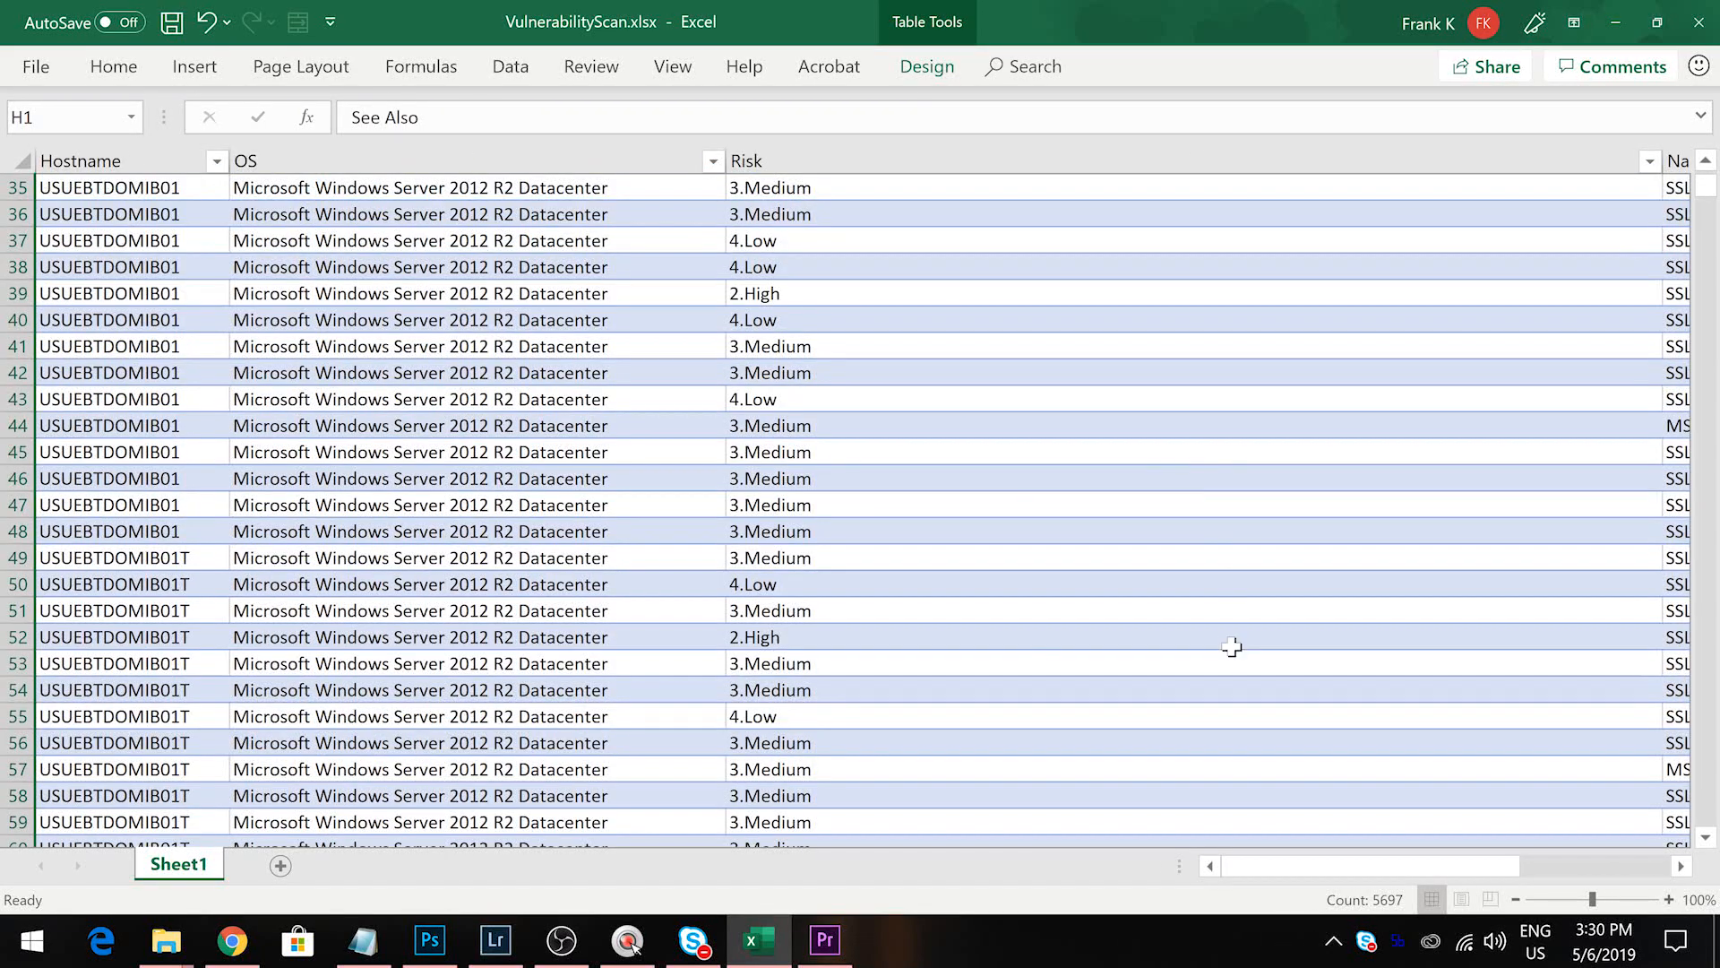
scroll(1407, 601, "up", 16)
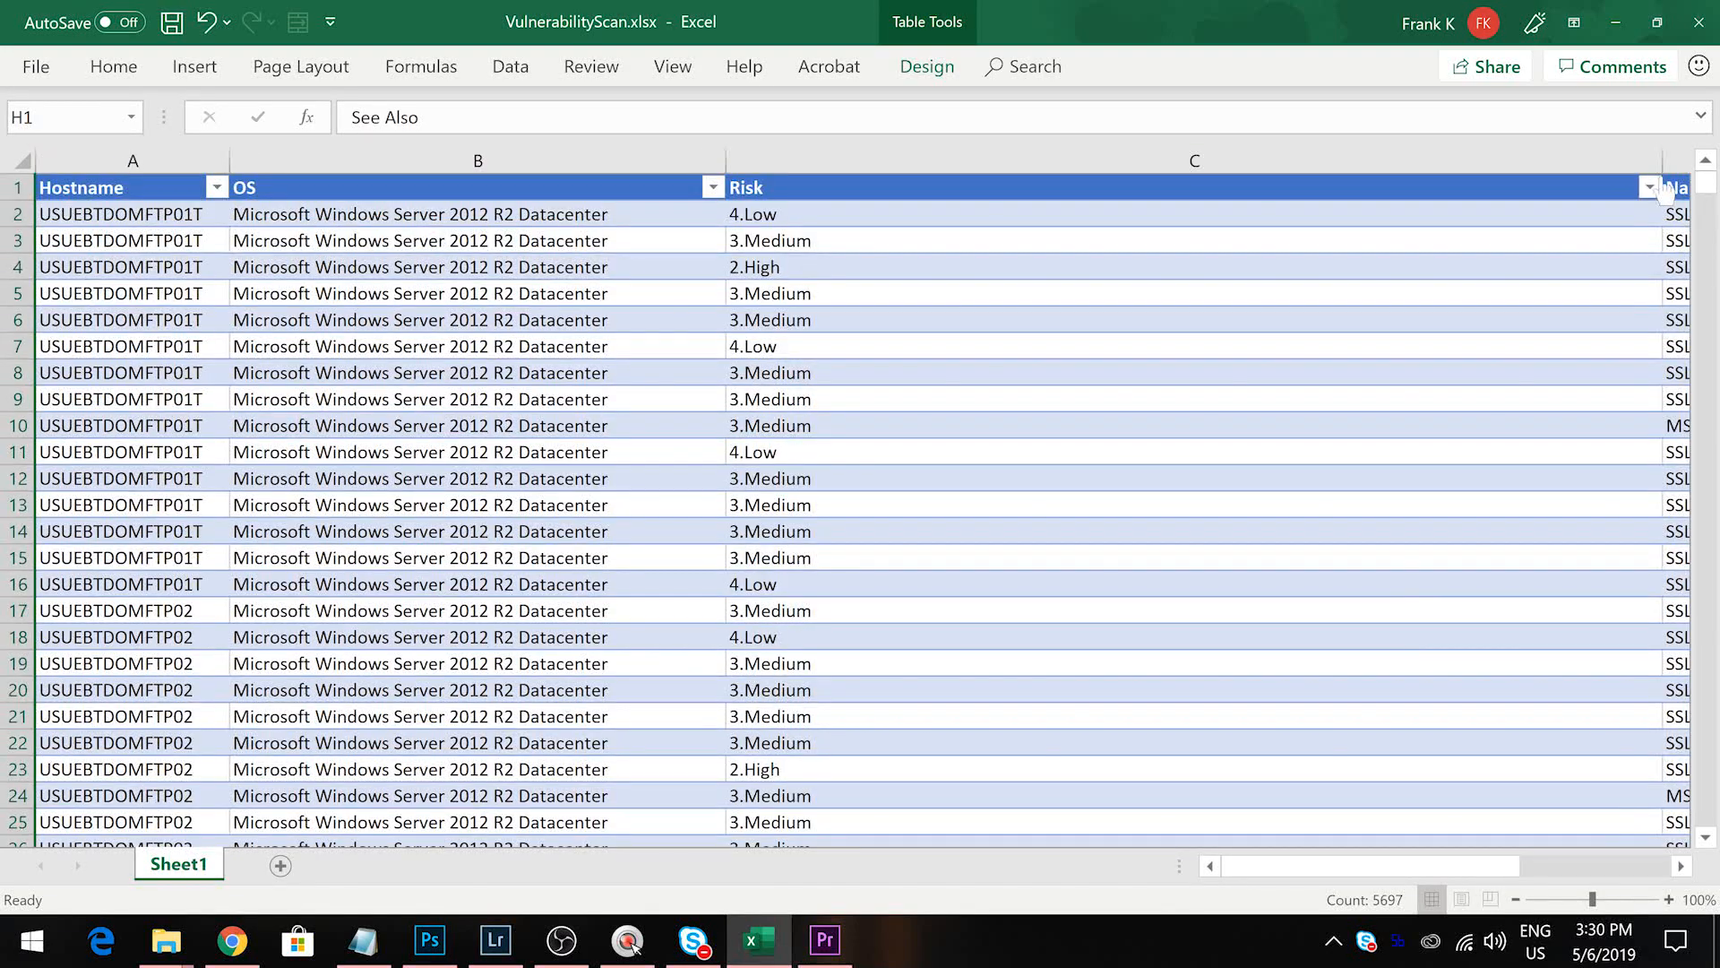
left_click_drag(1663, 165, 852, 170)
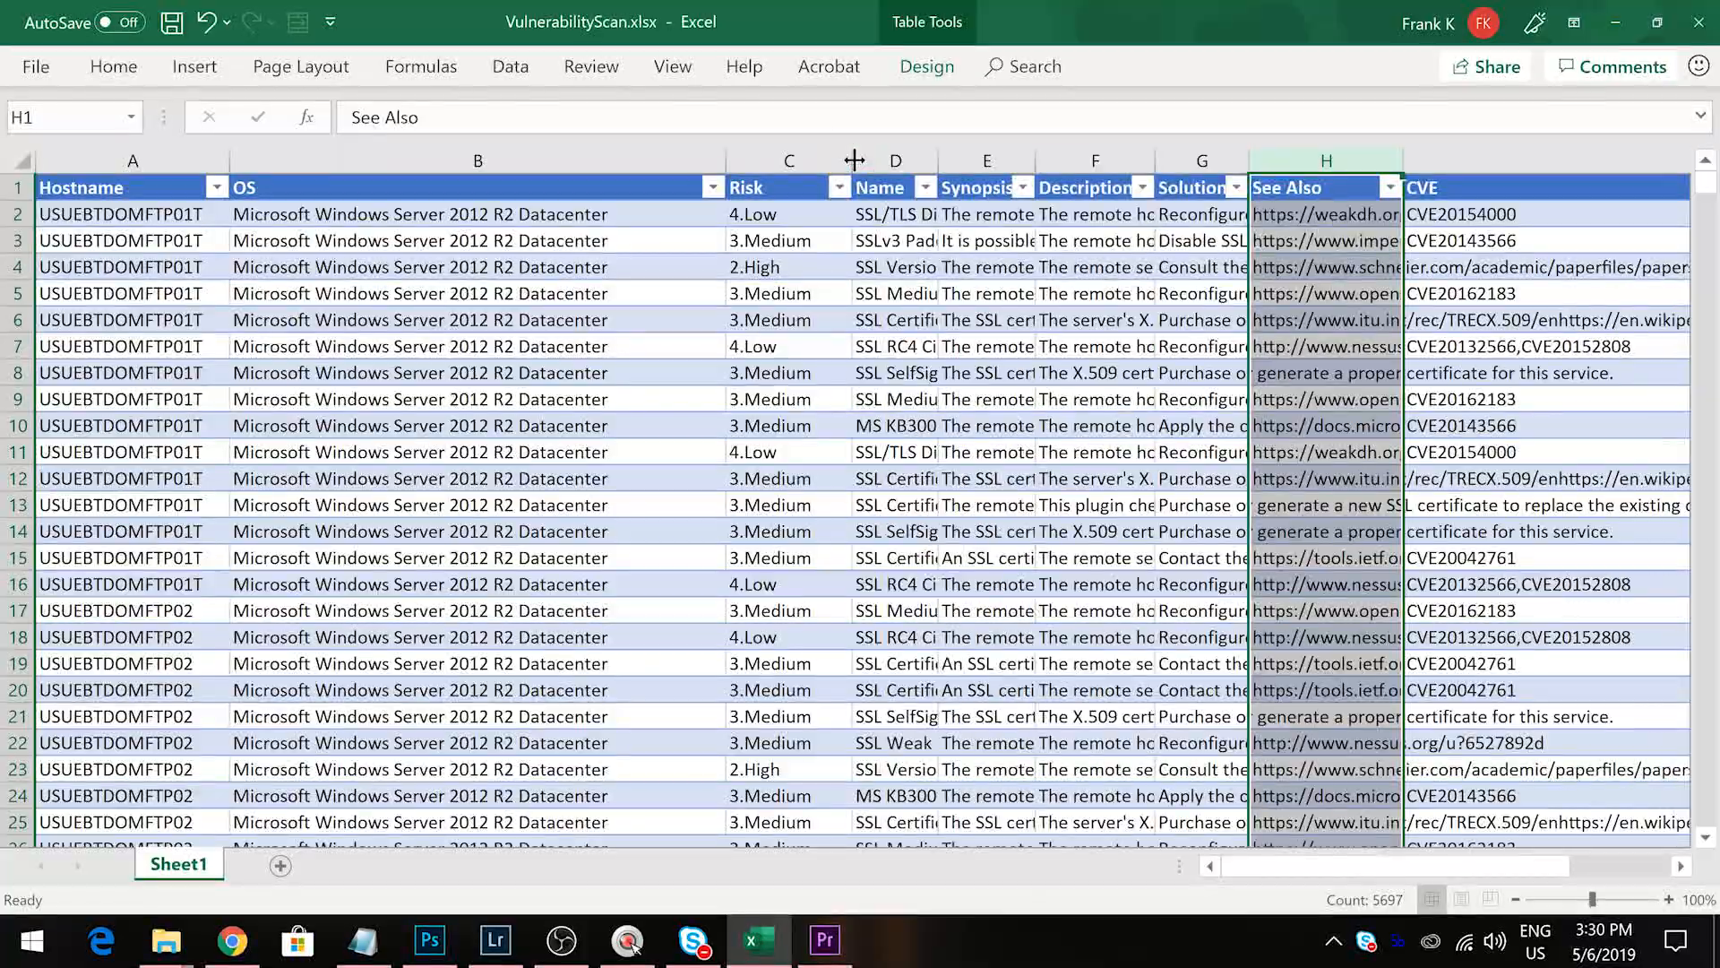
Try autofitting columns A through I all at once, and undo the width change after checking the columns
left_click(1450, 168)
left_click_drag(1450, 161, 103, 163)
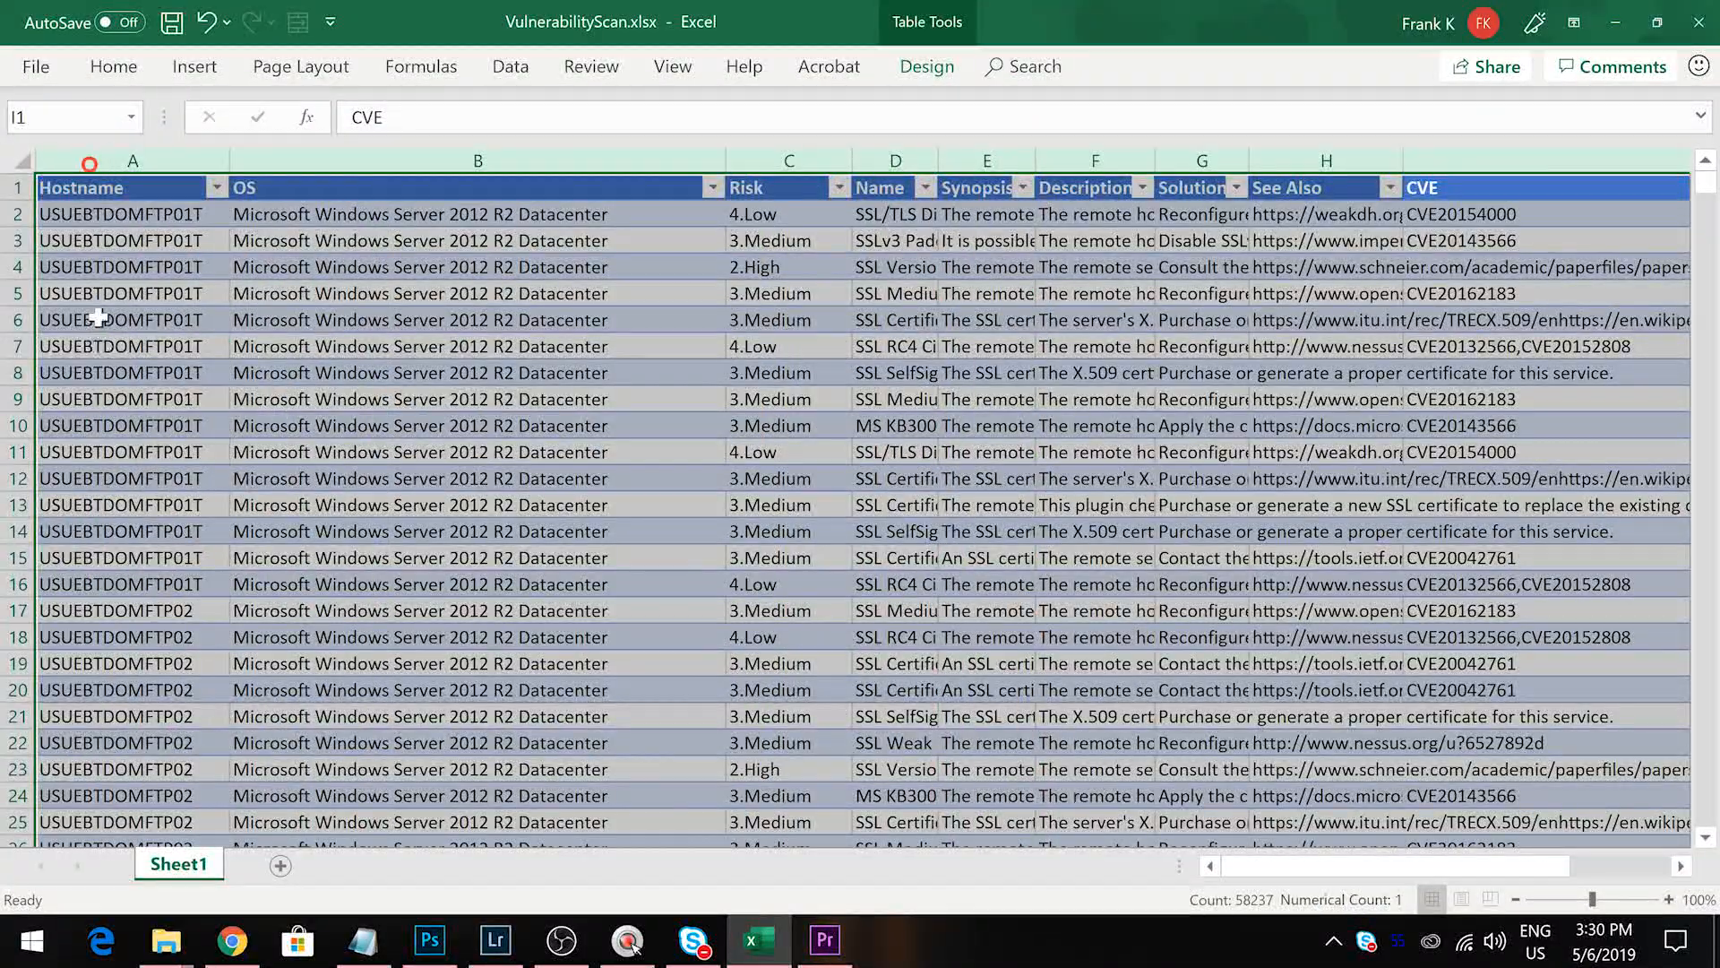
left_click_drag(92, 314, 62, 269)
left_click_drag(16, 186, 11, 341)
left_click(245, 275)
left_click_drag(132, 166, 1405, 156)
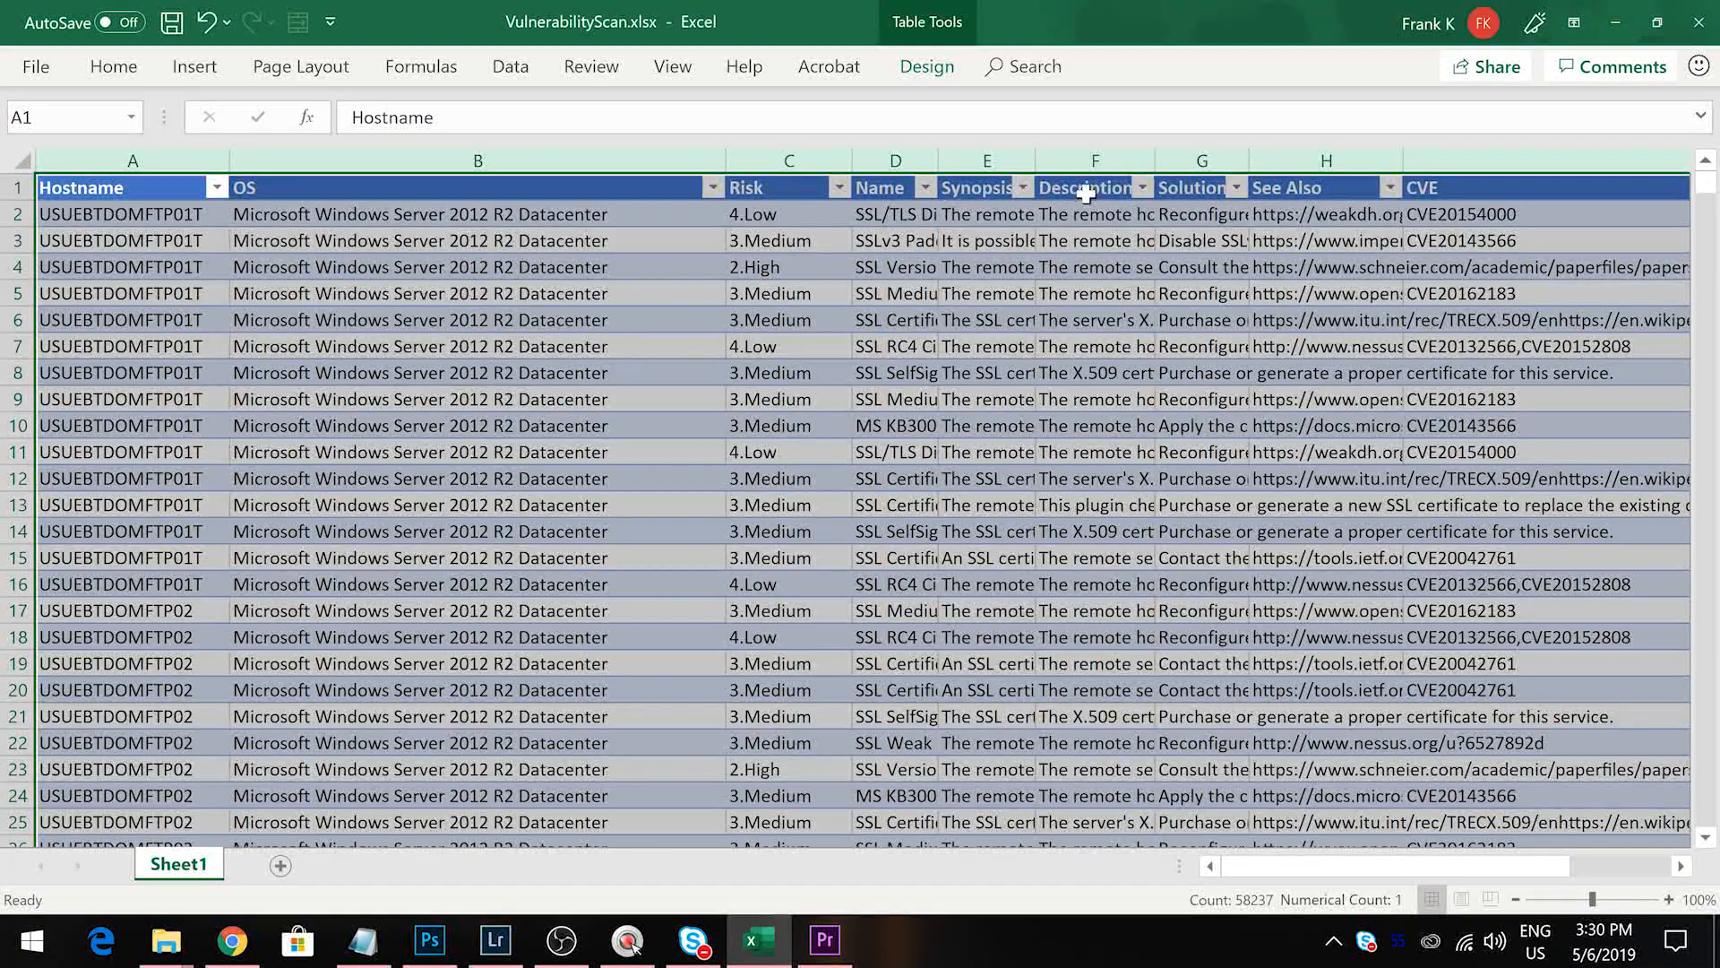
double_click(1035, 159)
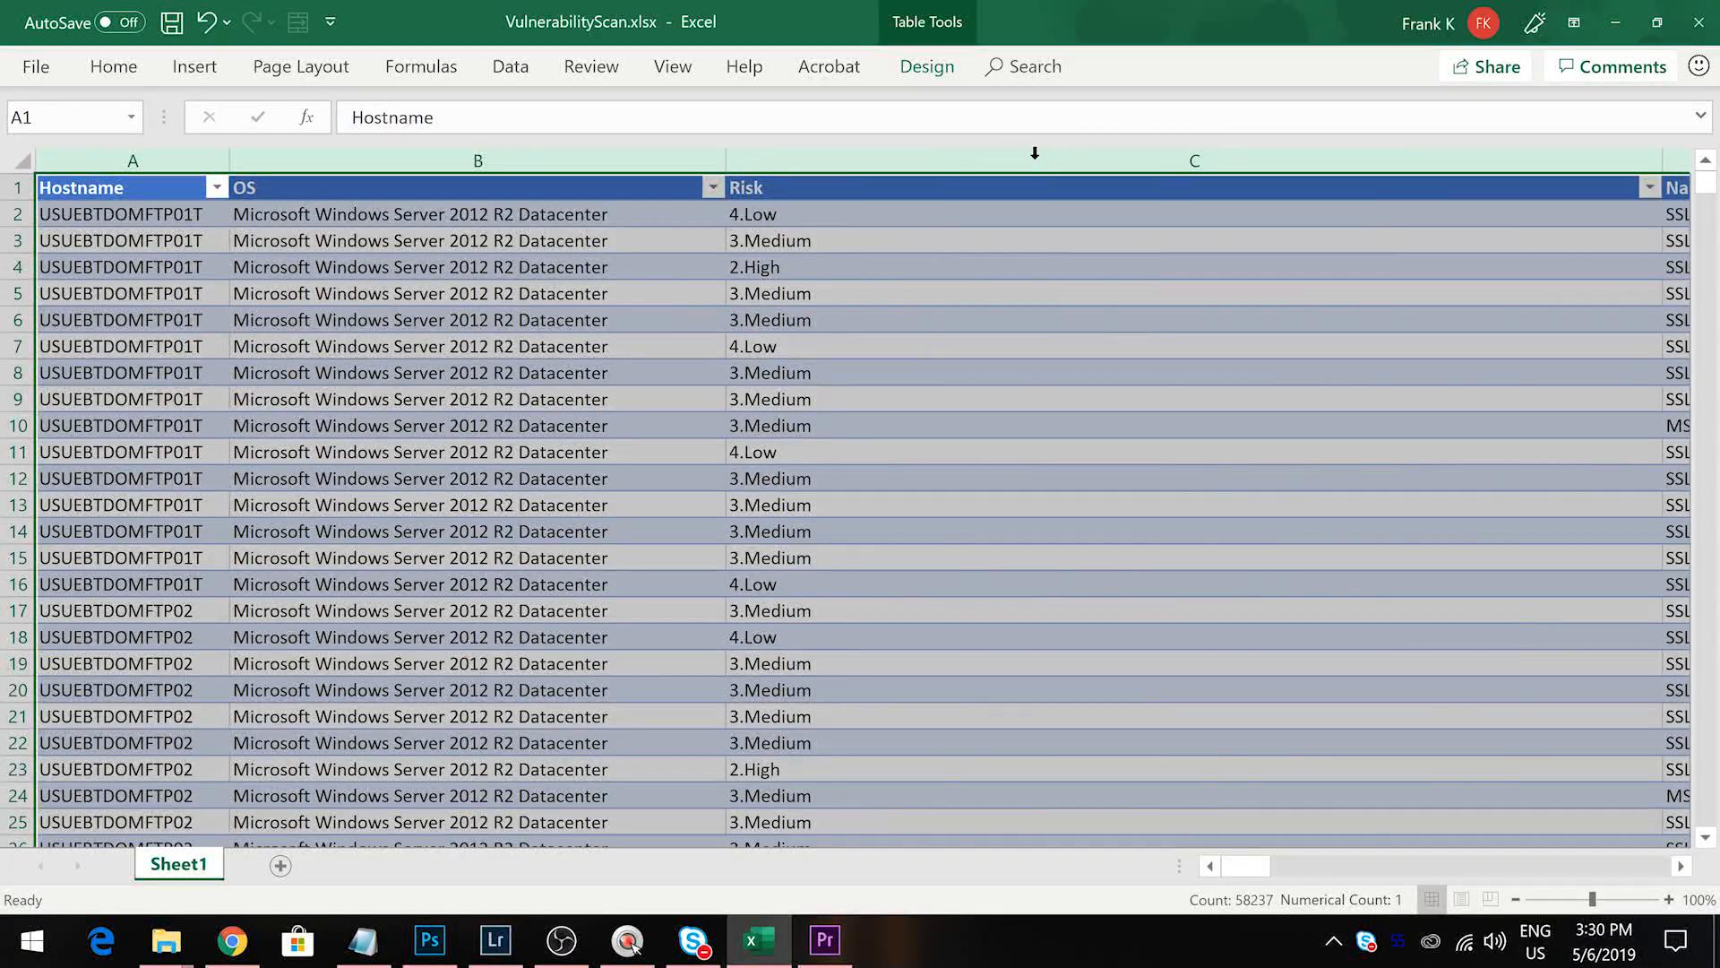
left_click_drag(1241, 867, 1620, 860)
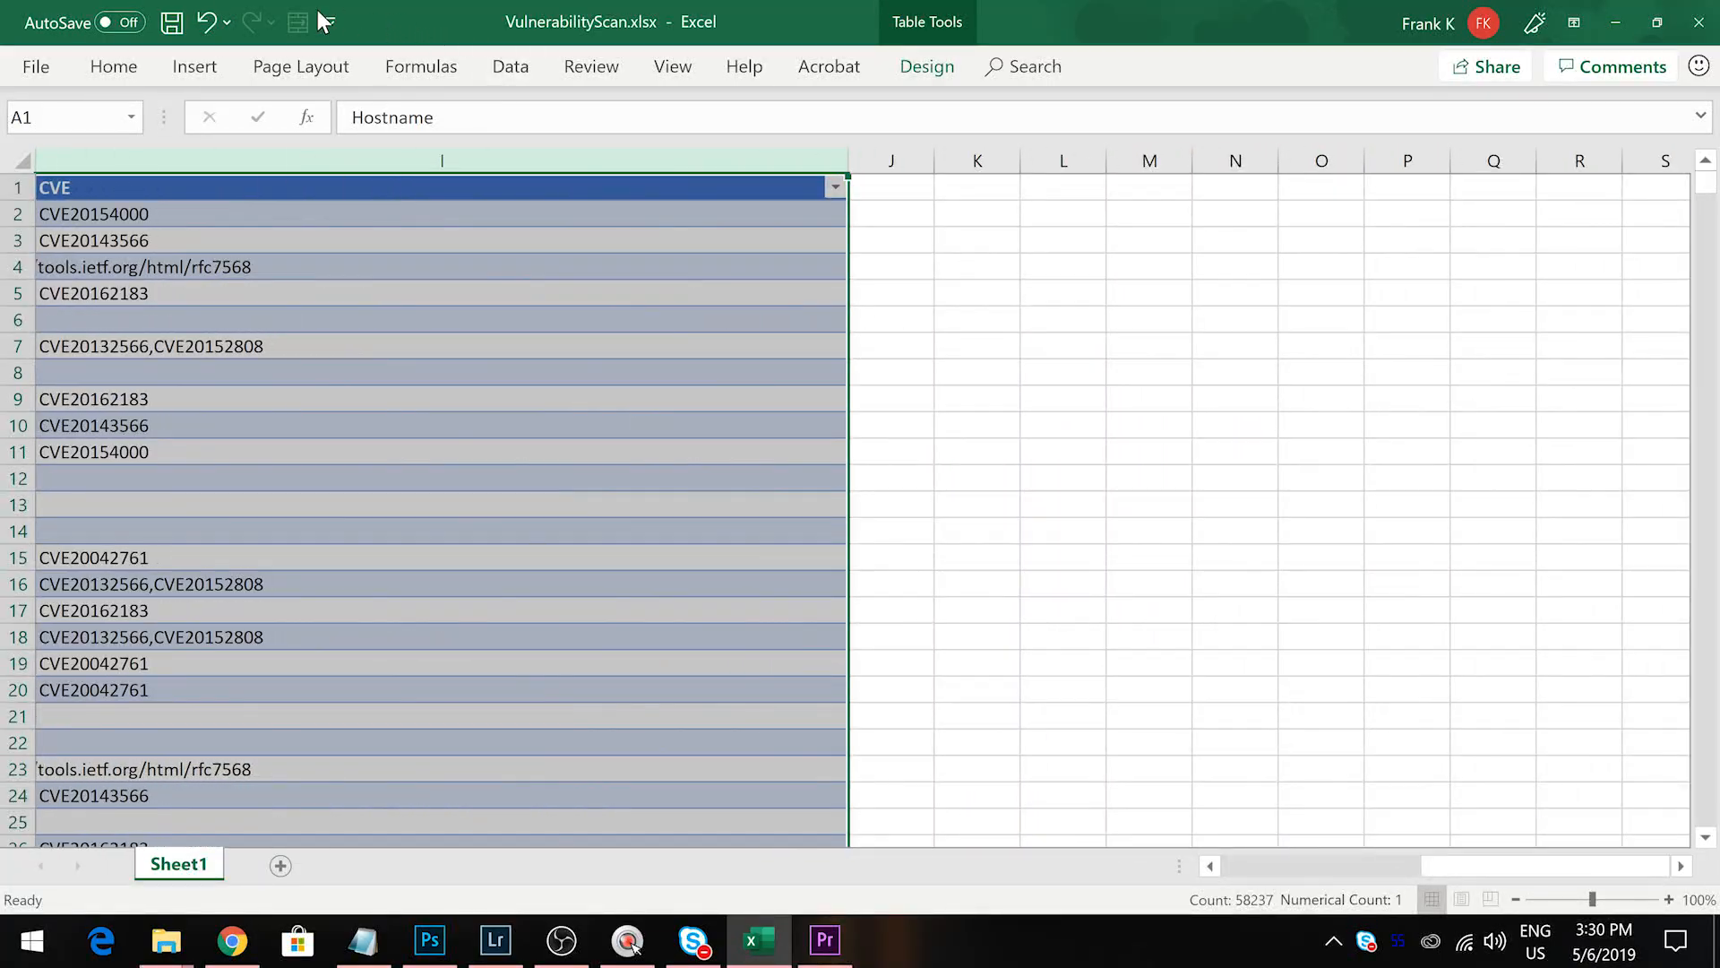
left_click(206, 22)
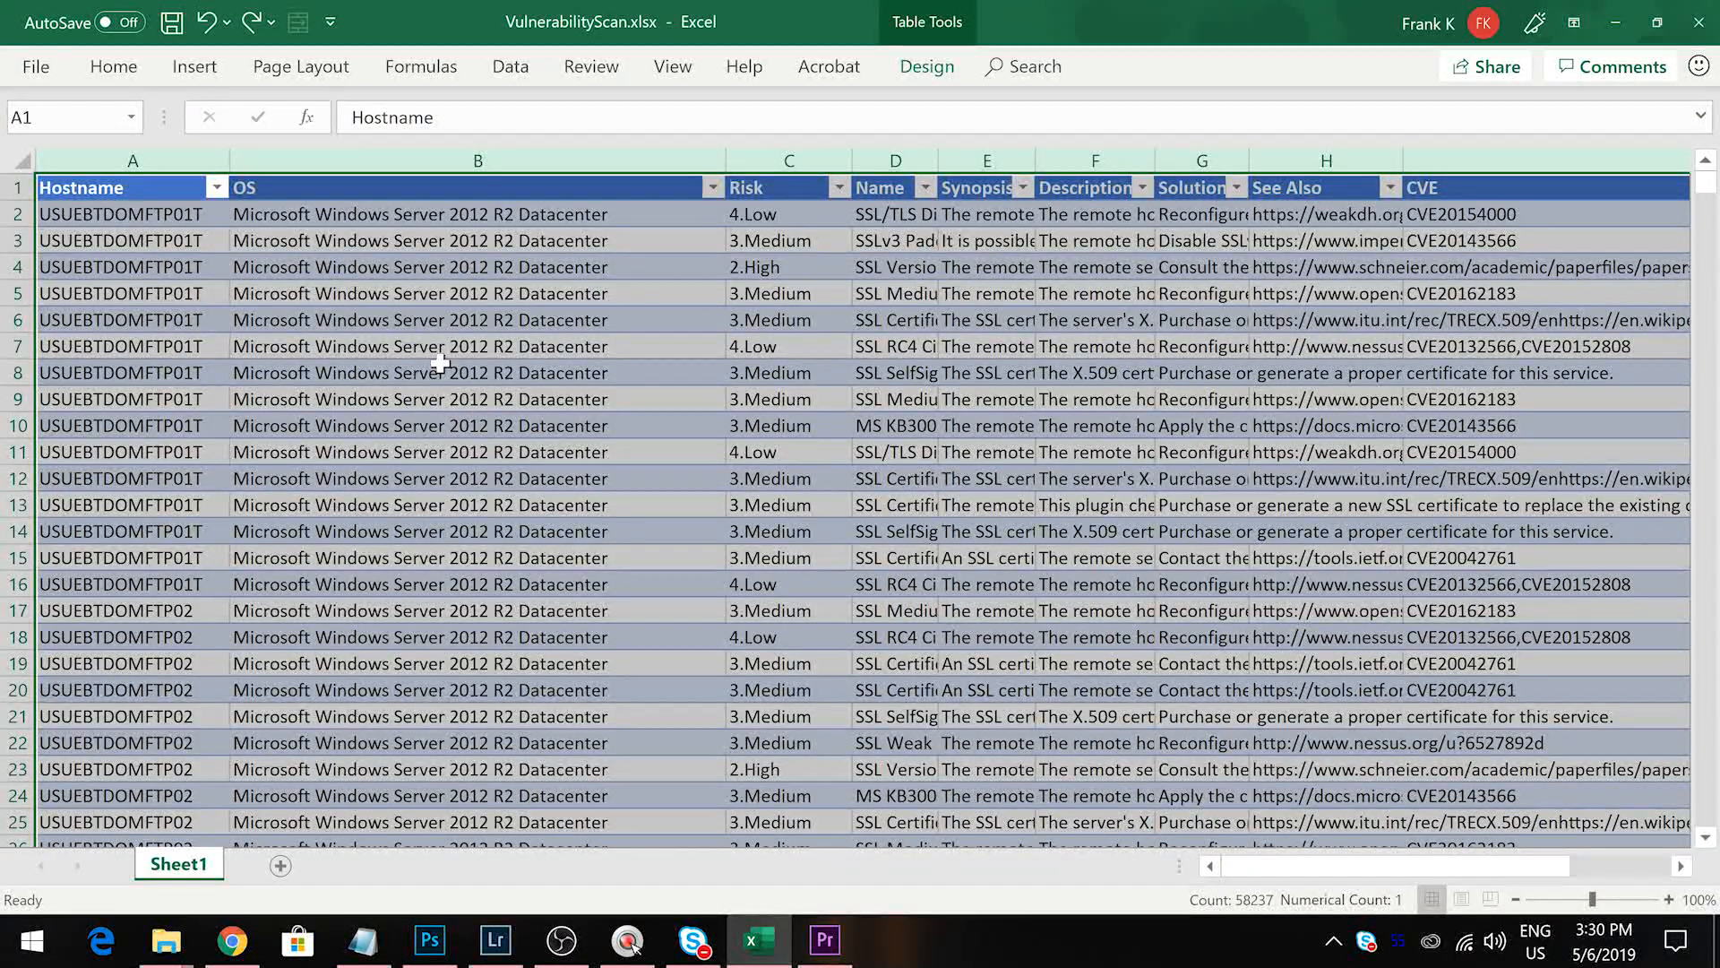
left_click(333, 321)
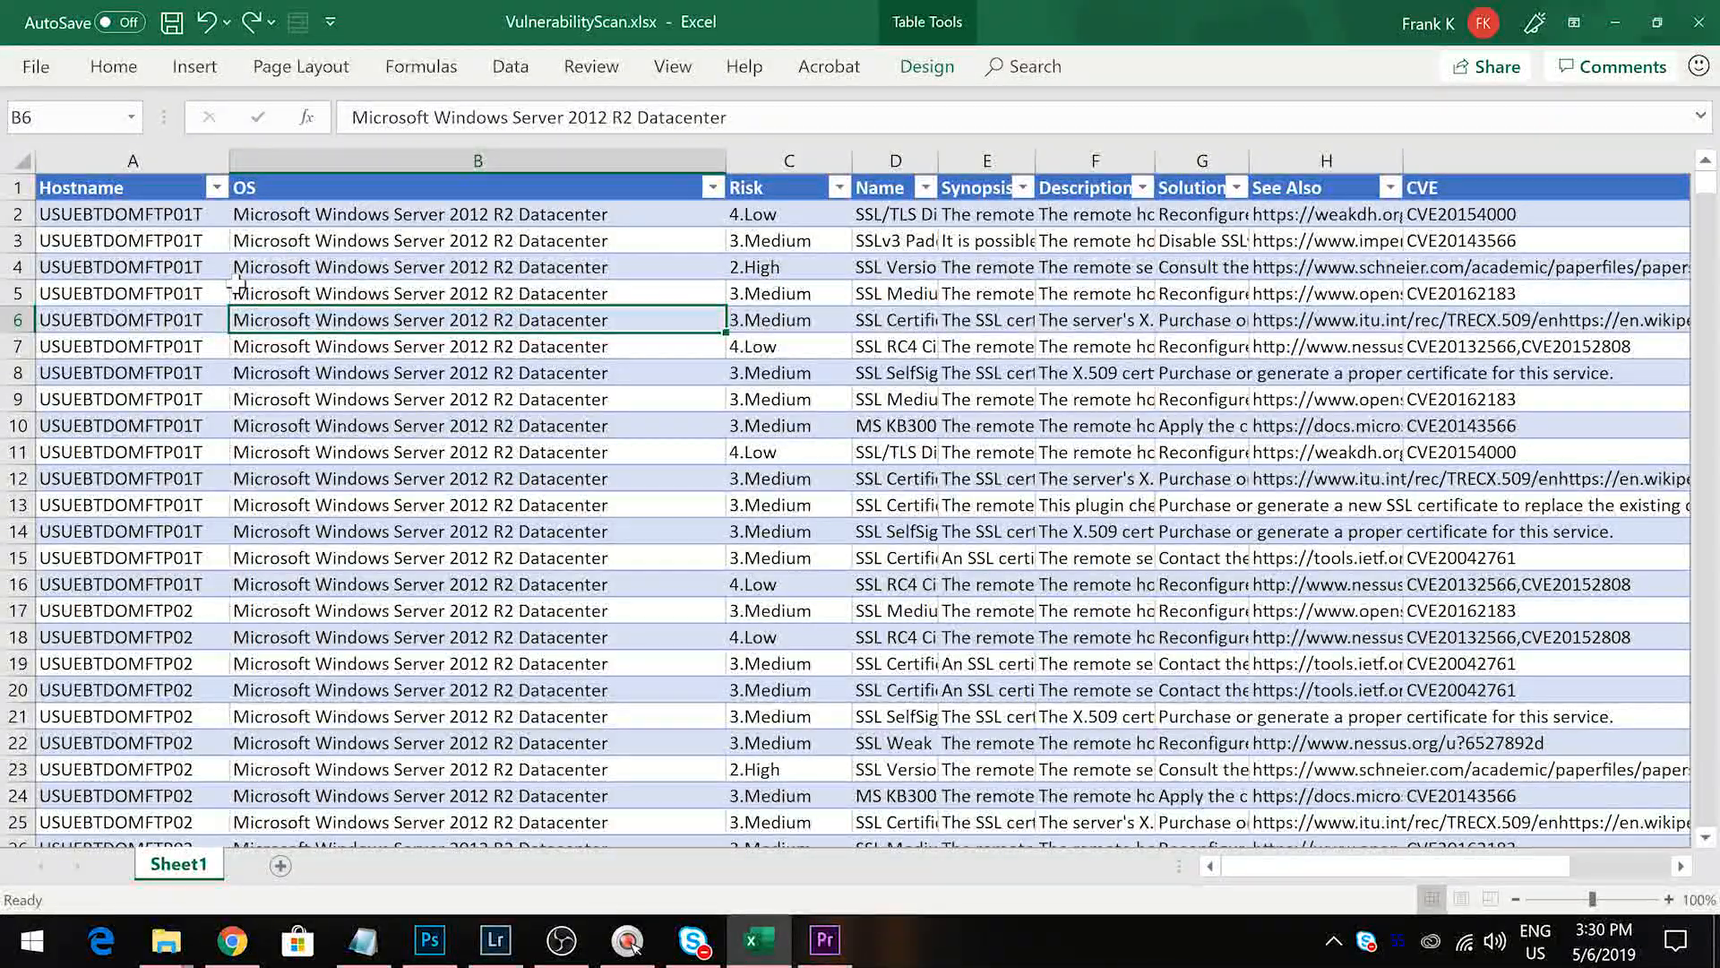
Sort the table by the Hostname column from A to Z
left_click(217, 189)
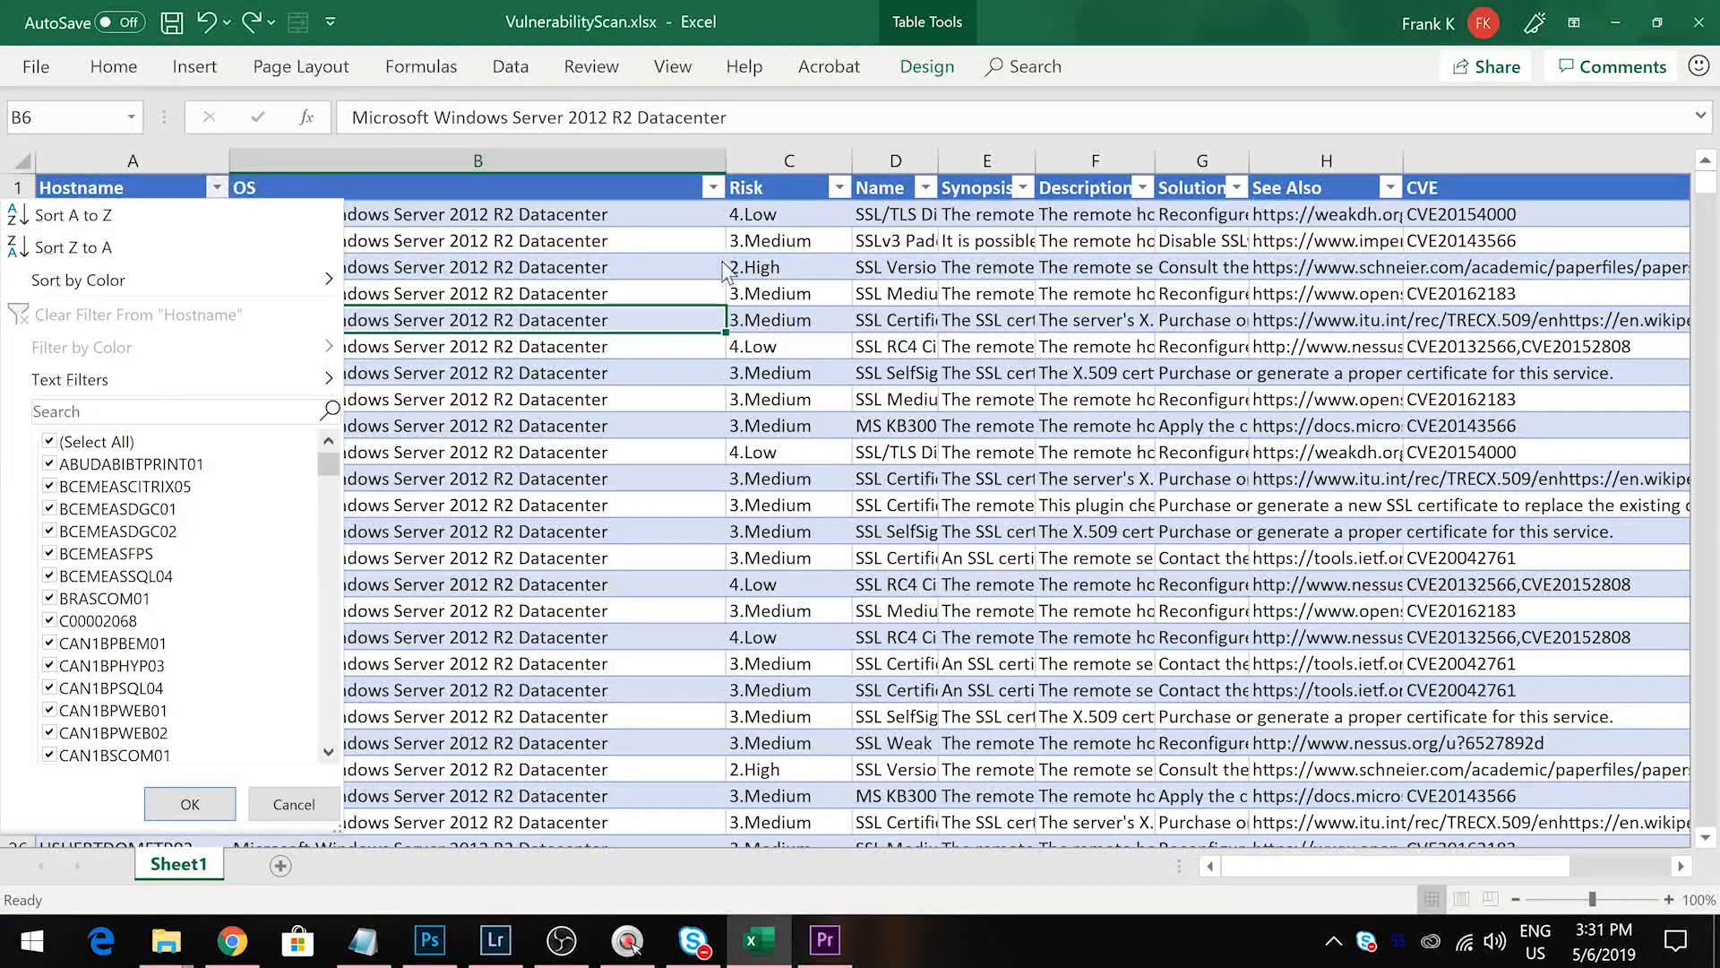
left_click(715, 190)
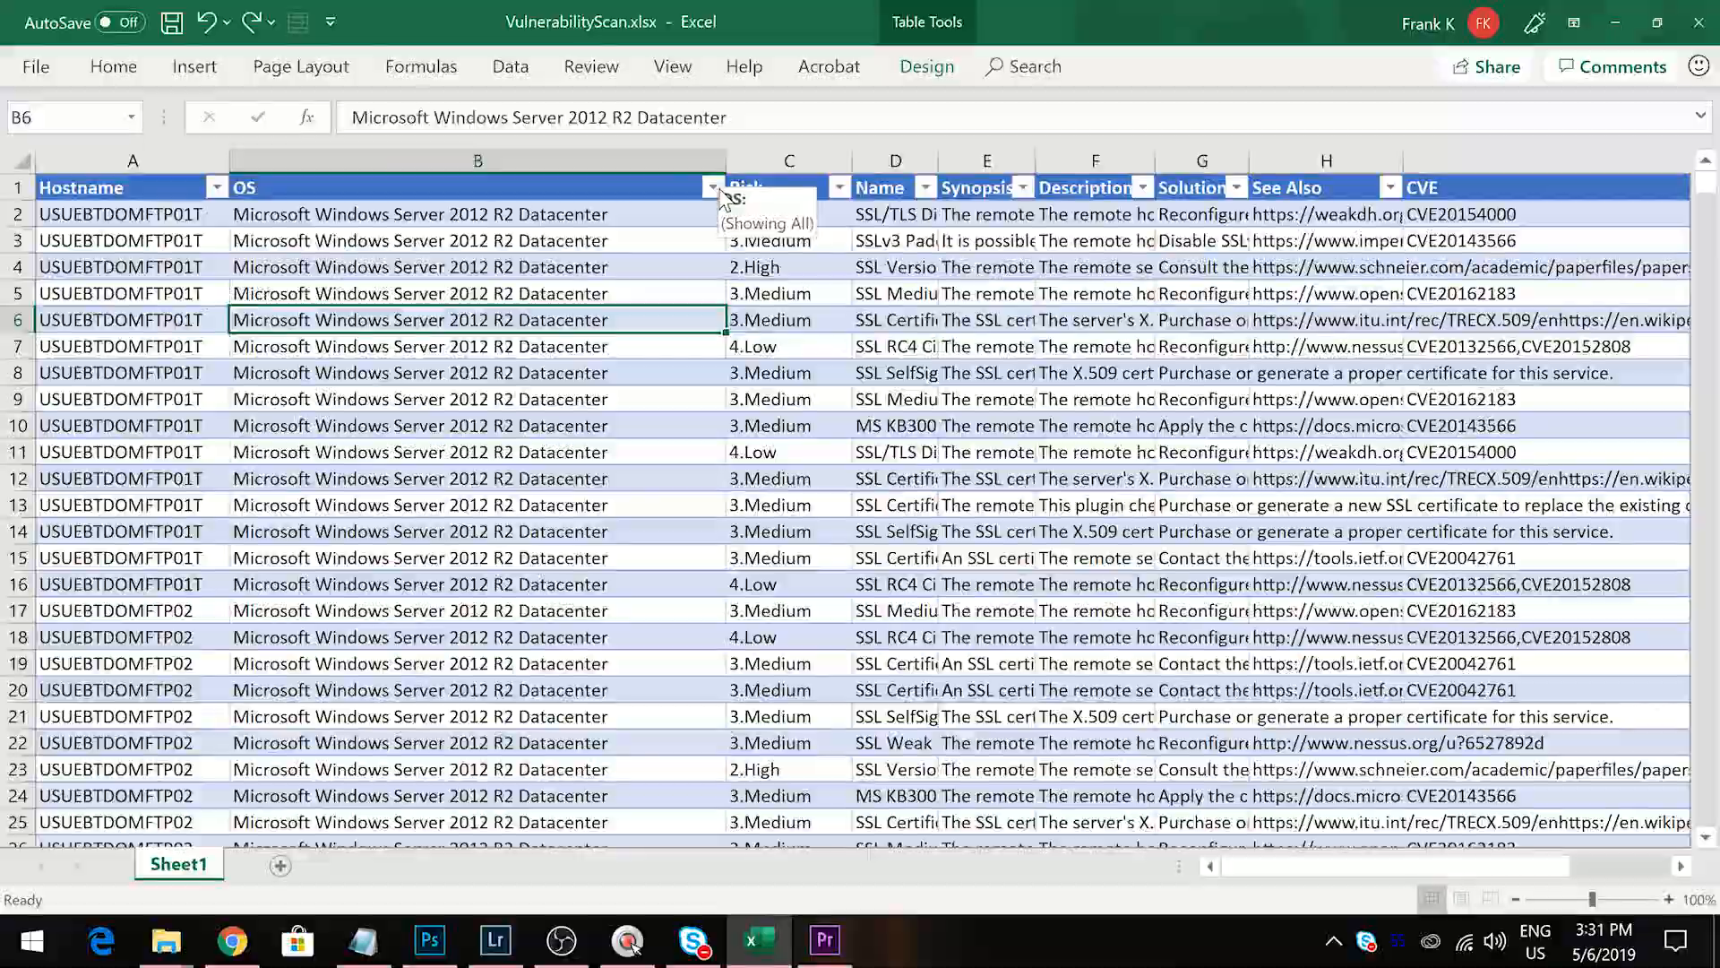
left_click(217, 189)
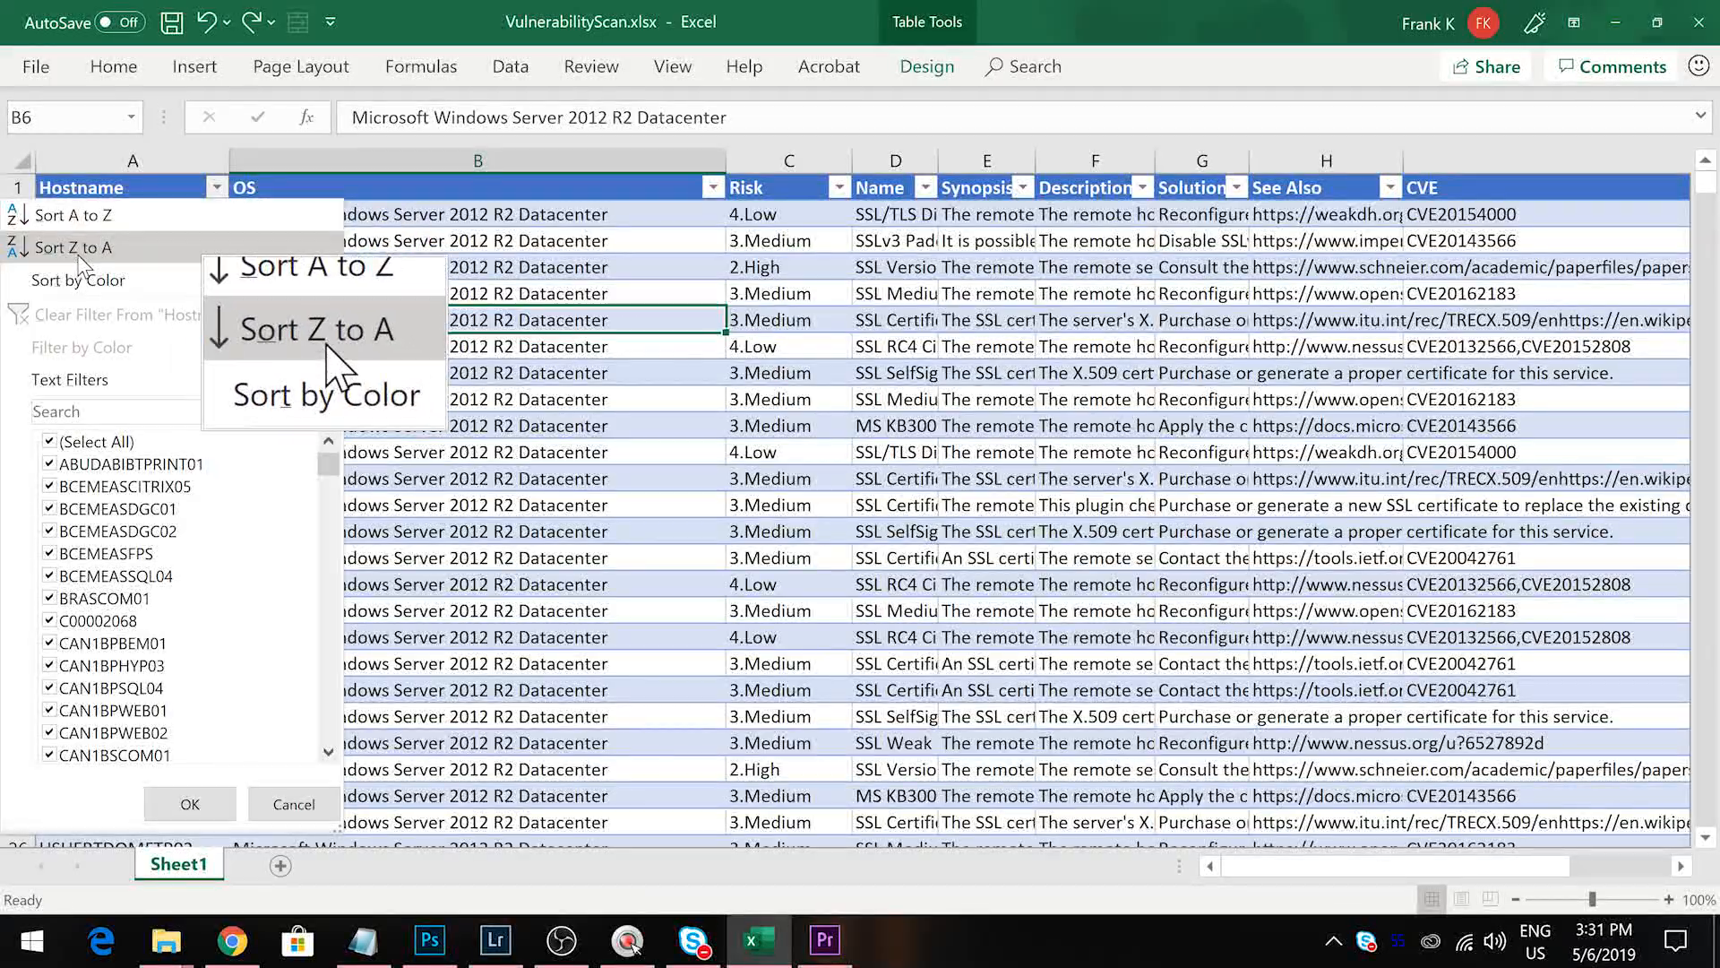
mouse_move(89, 287)
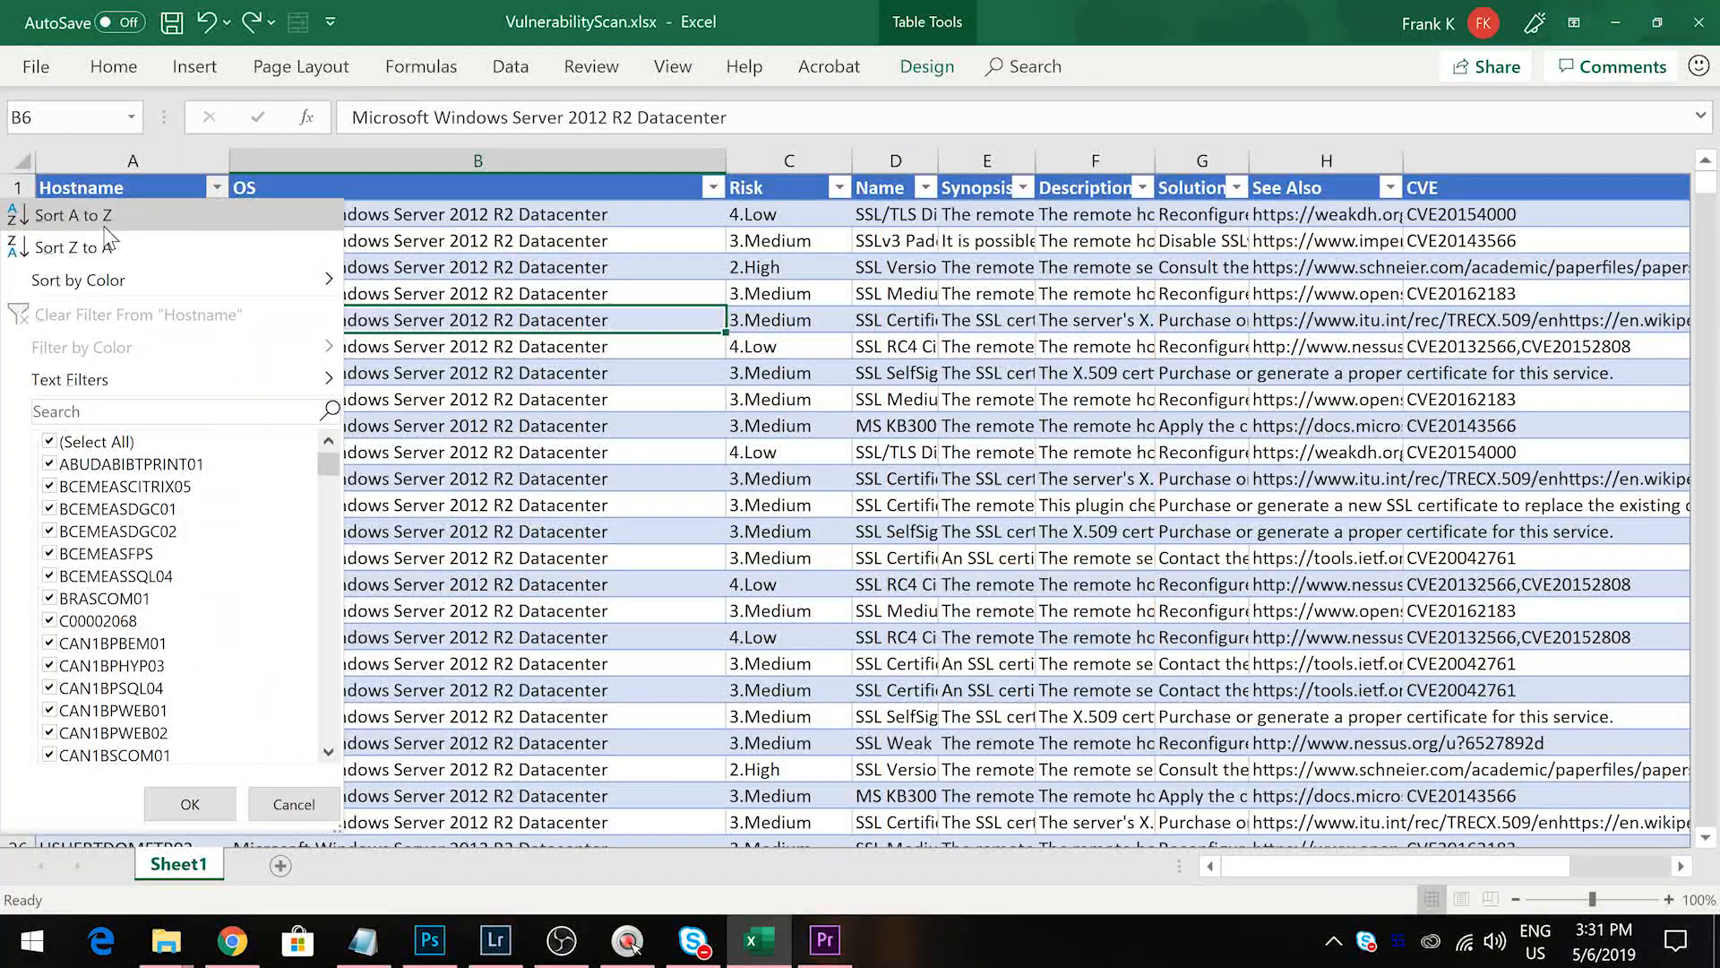
left_click(162, 216)
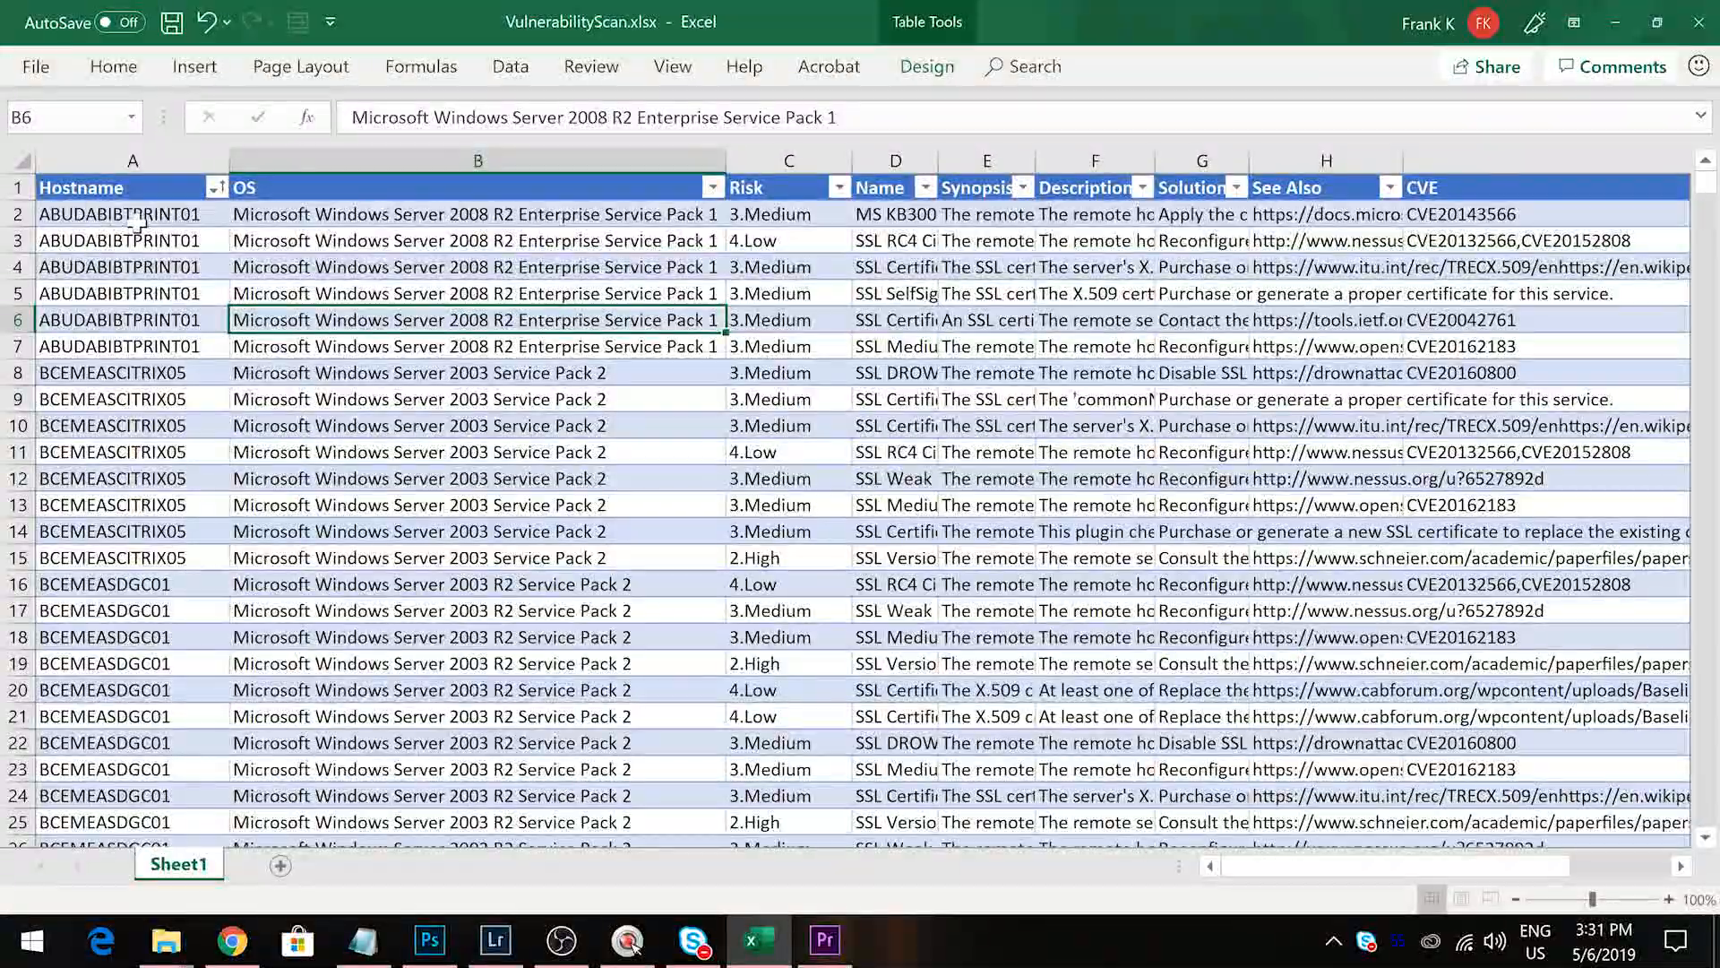
Examine how the first rows are grouped by hostname and operating system
left_click_drag(182, 218, 760, 193)
left_click(458, 263)
left_click_drag(179, 216, 158, 558)
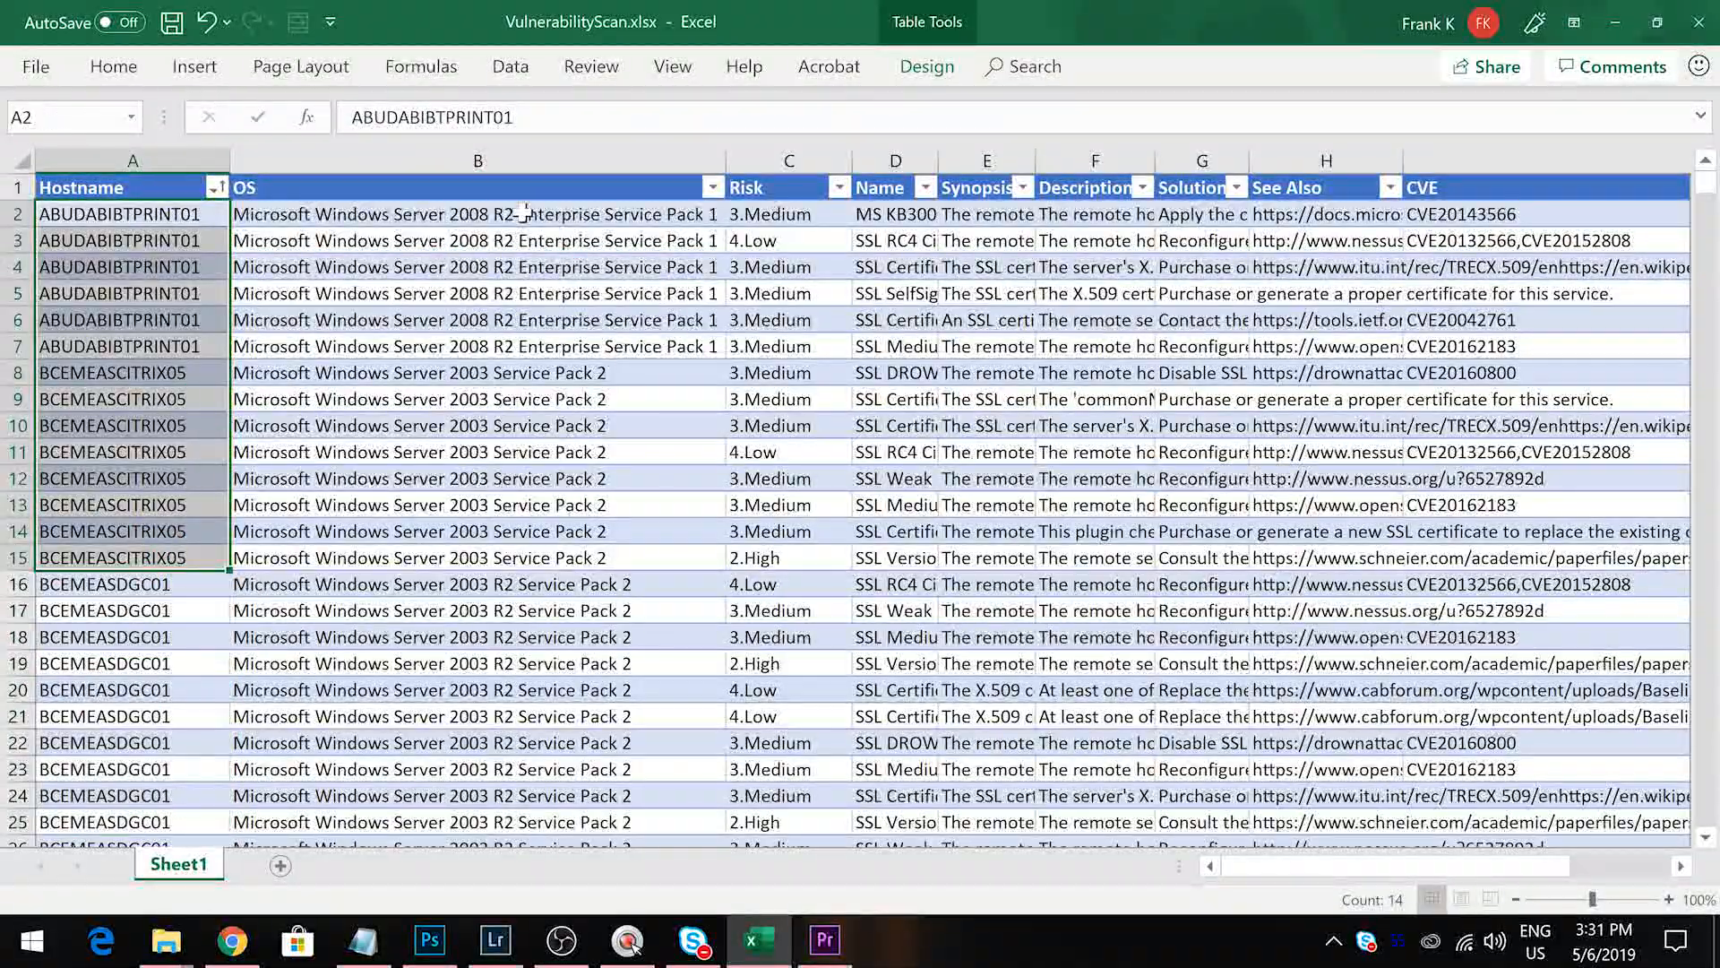
left_click(520, 216)
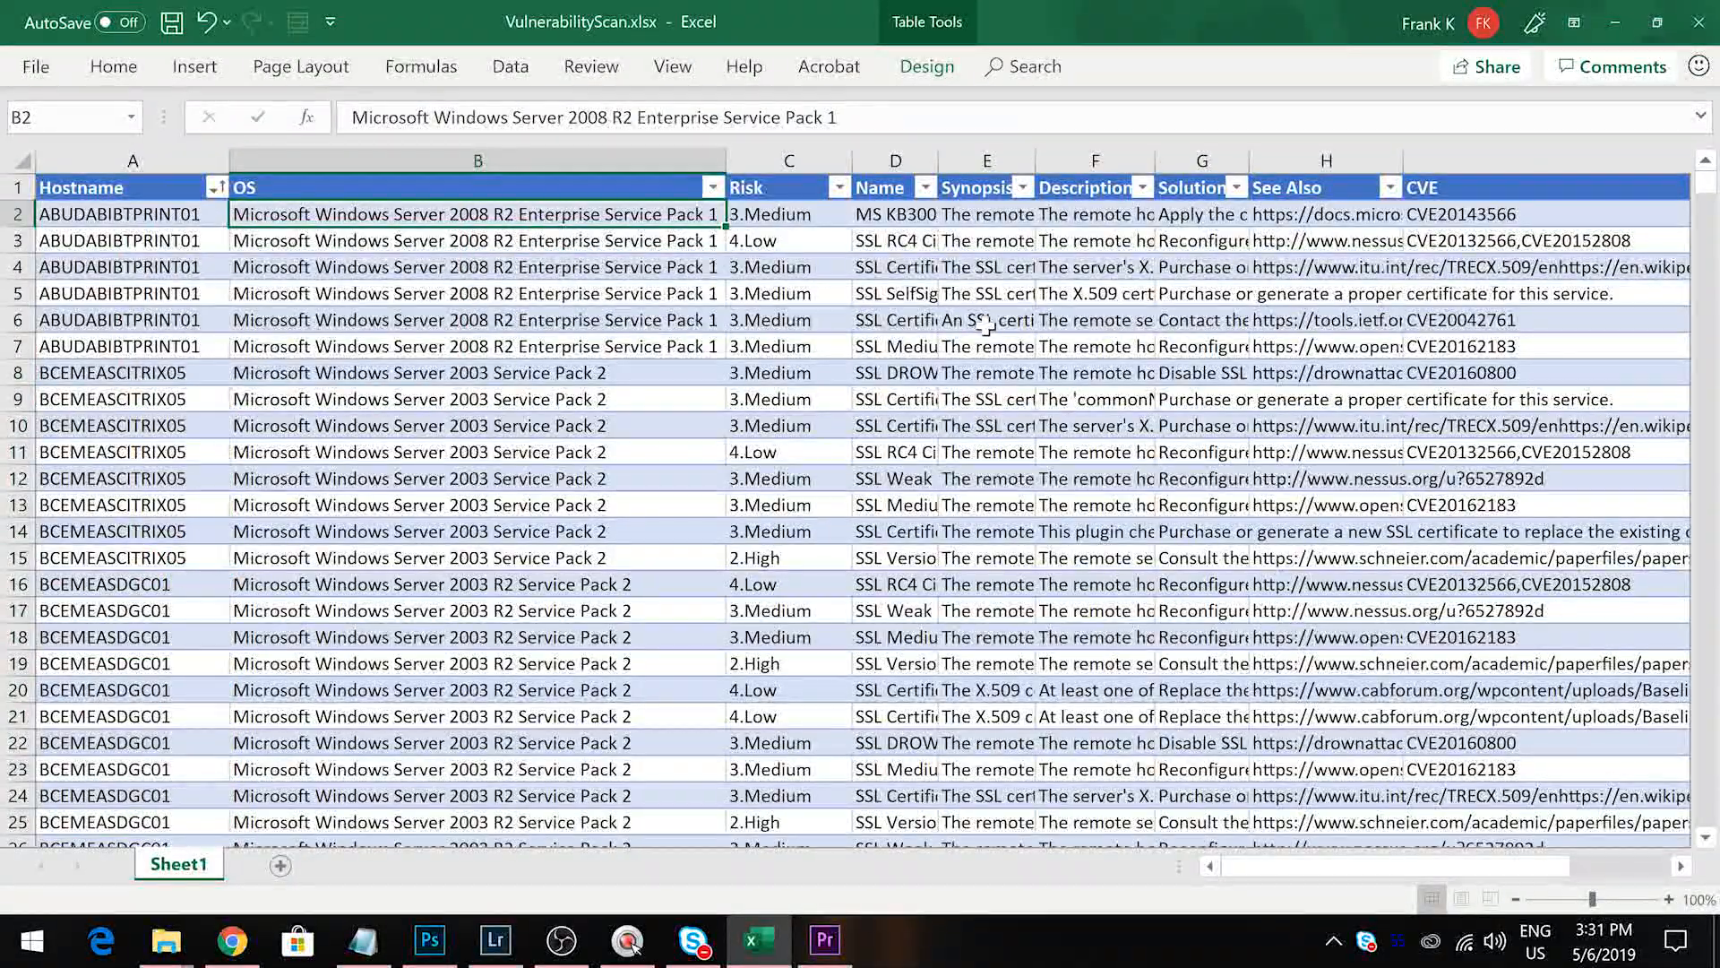
left_click_drag(149, 219, 143, 712)
left_click(573, 341)
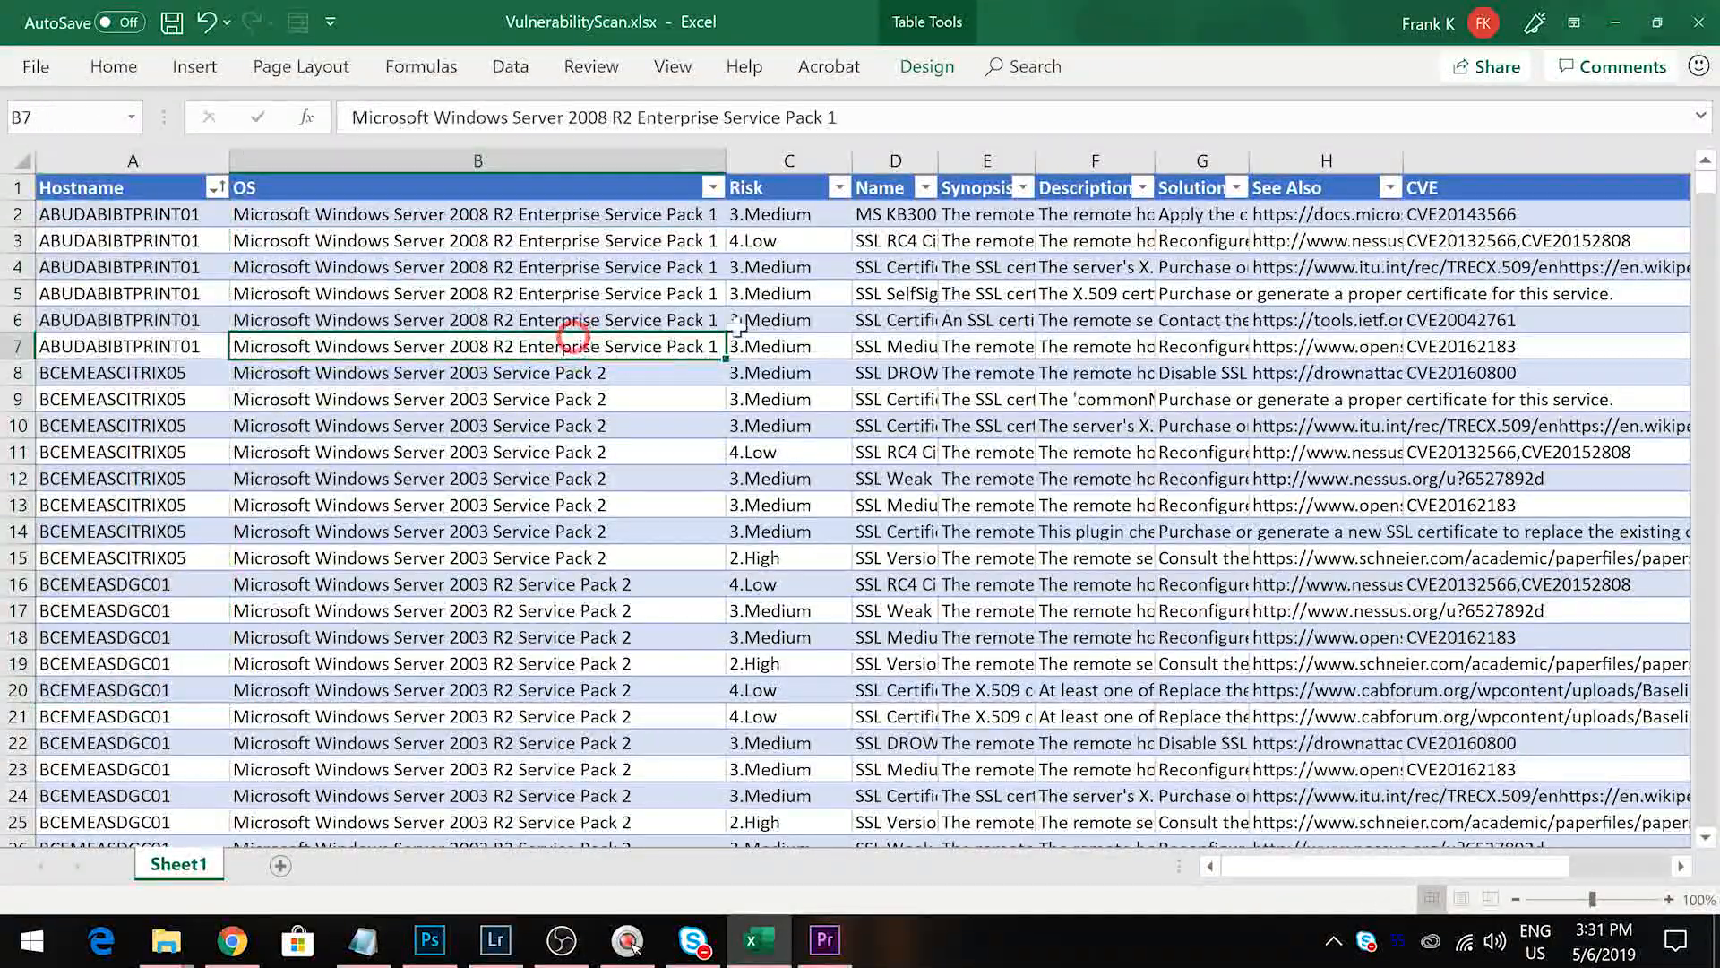
Sort the table by Risk from A to Z and re-sort it by Hostname A to Z to order risks within each host
left_click(788, 261)
left_click(839, 187)
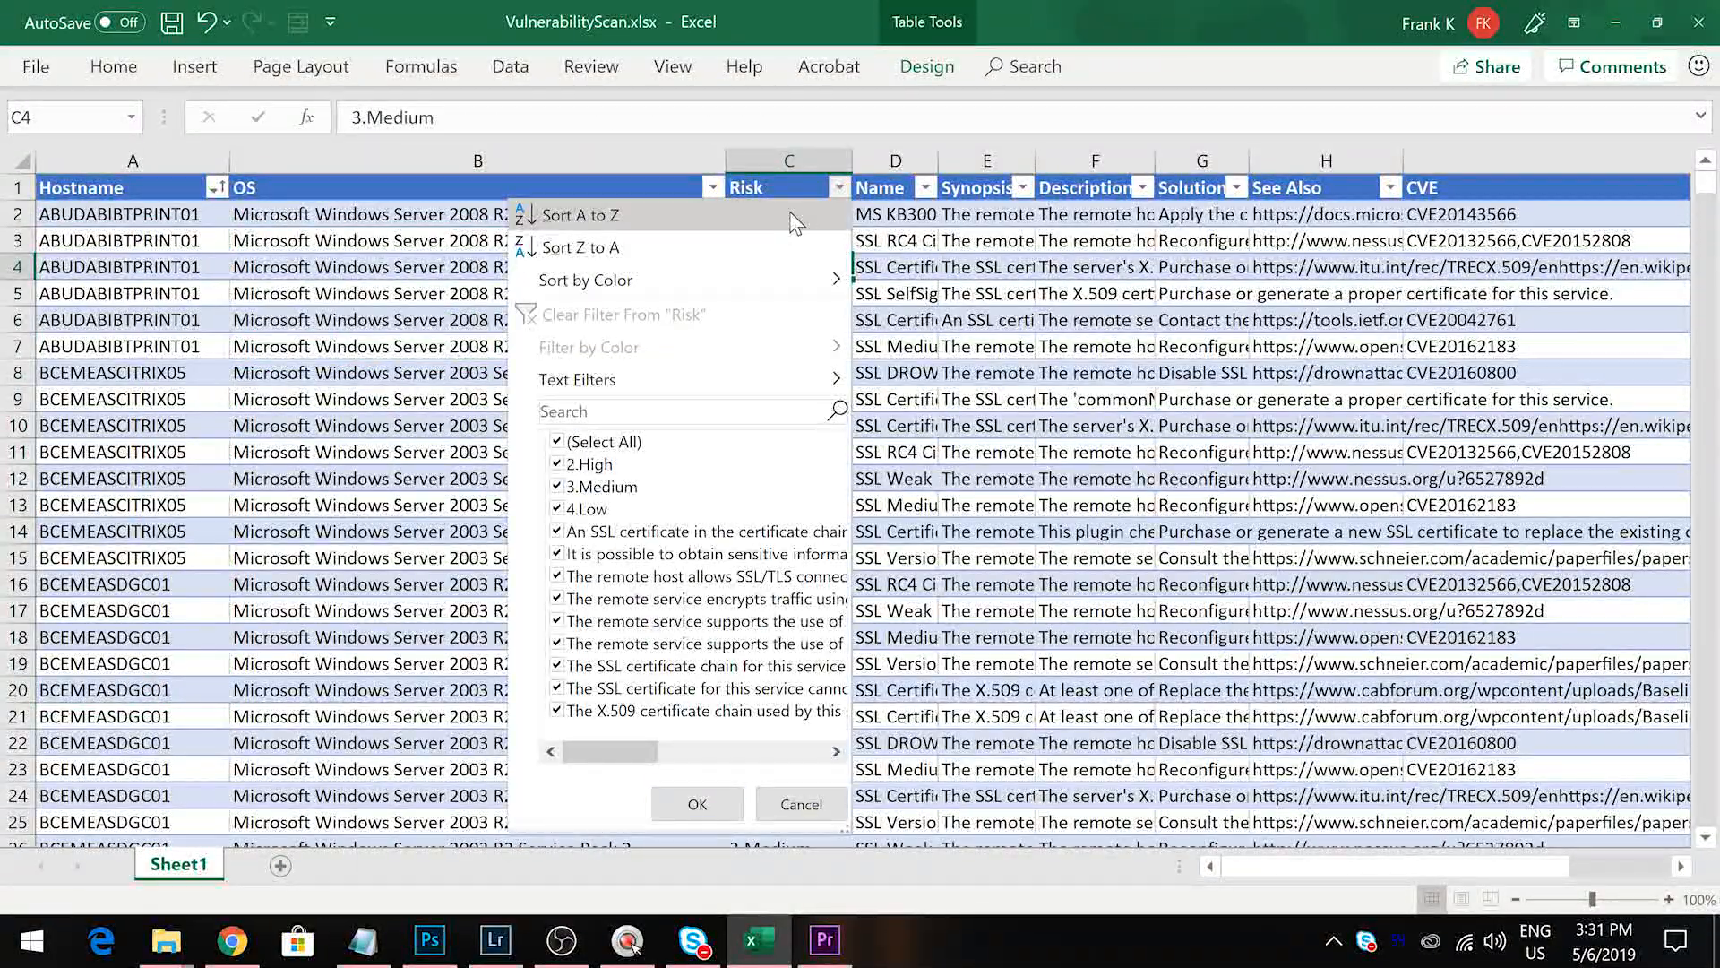
left_click(822, 215)
left_click(795, 220)
scroll(810, 278, "down", 2)
scroll(810, 284, "up", 2)
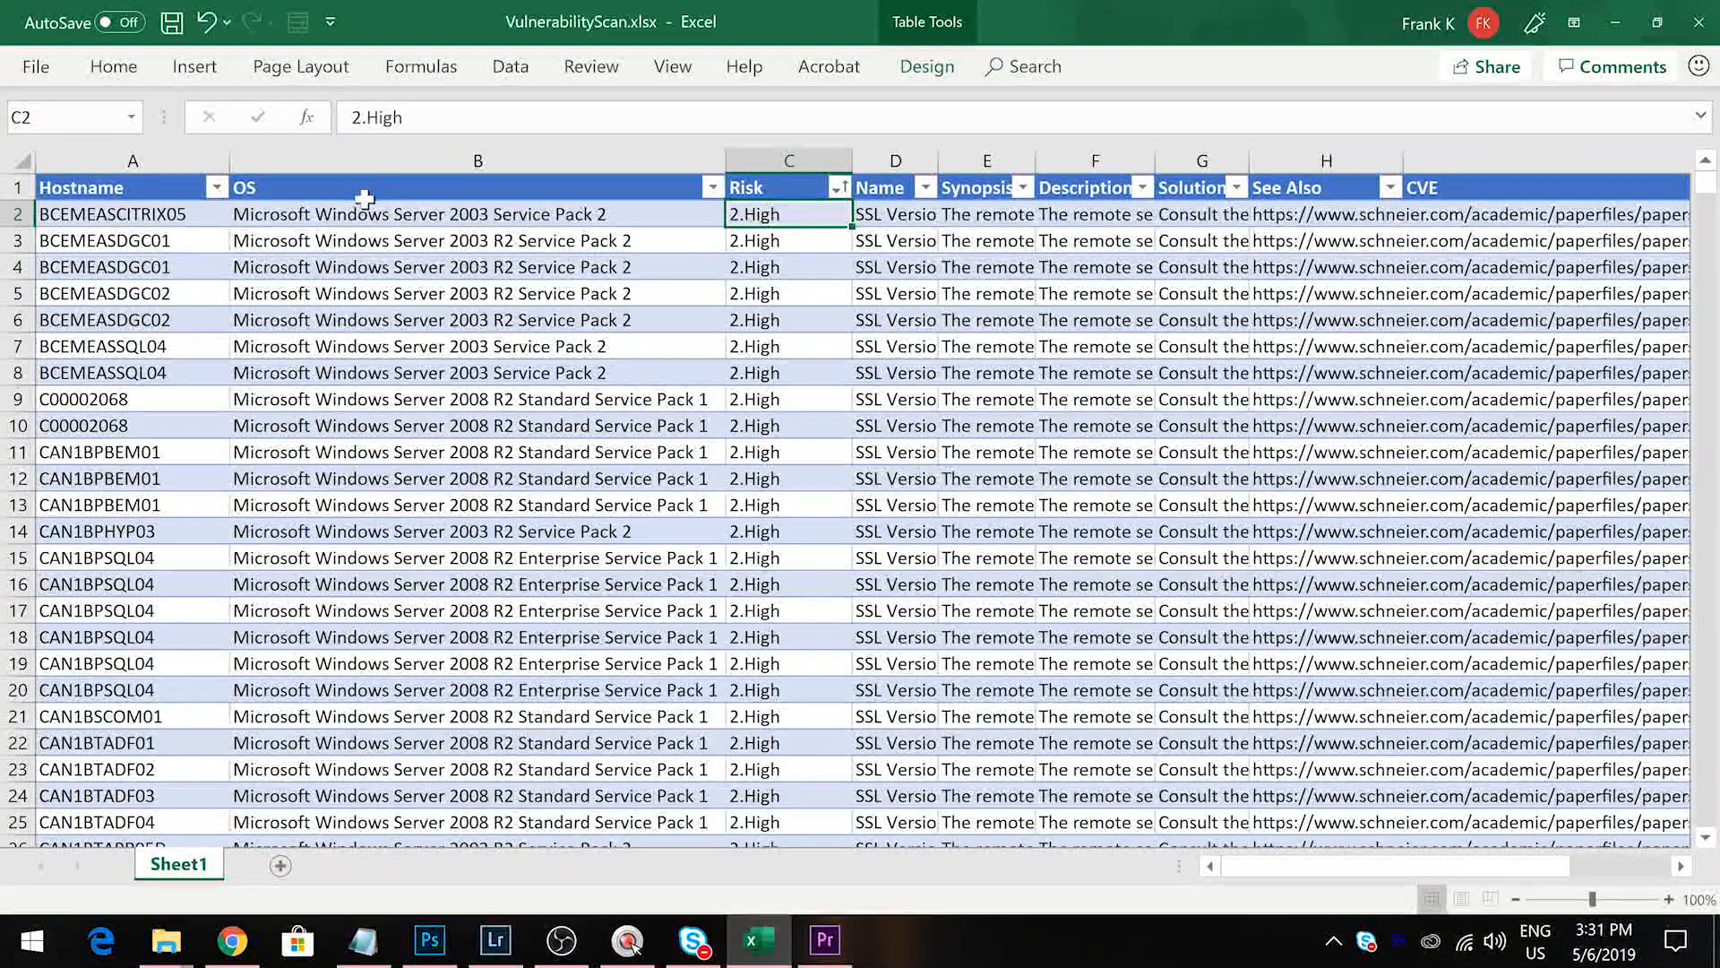
left_click(216, 187)
left_click(81, 215)
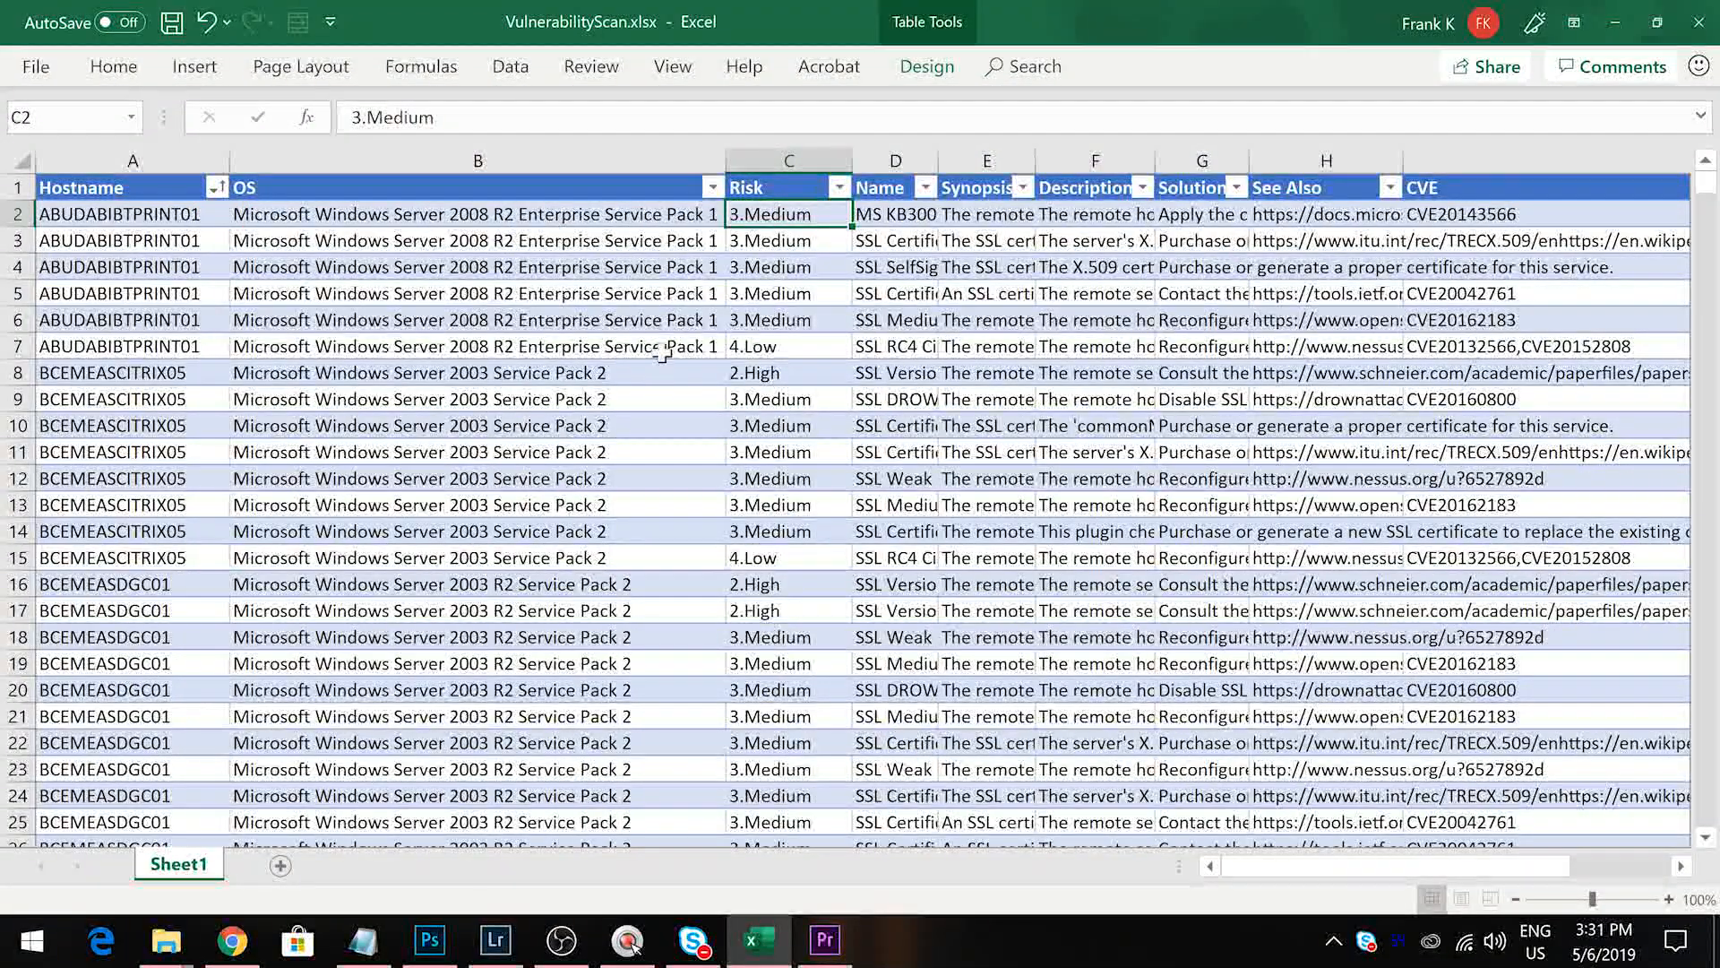
Filter the Risk column to show only 2.High entries and look through the matching rows
left_click(840, 187)
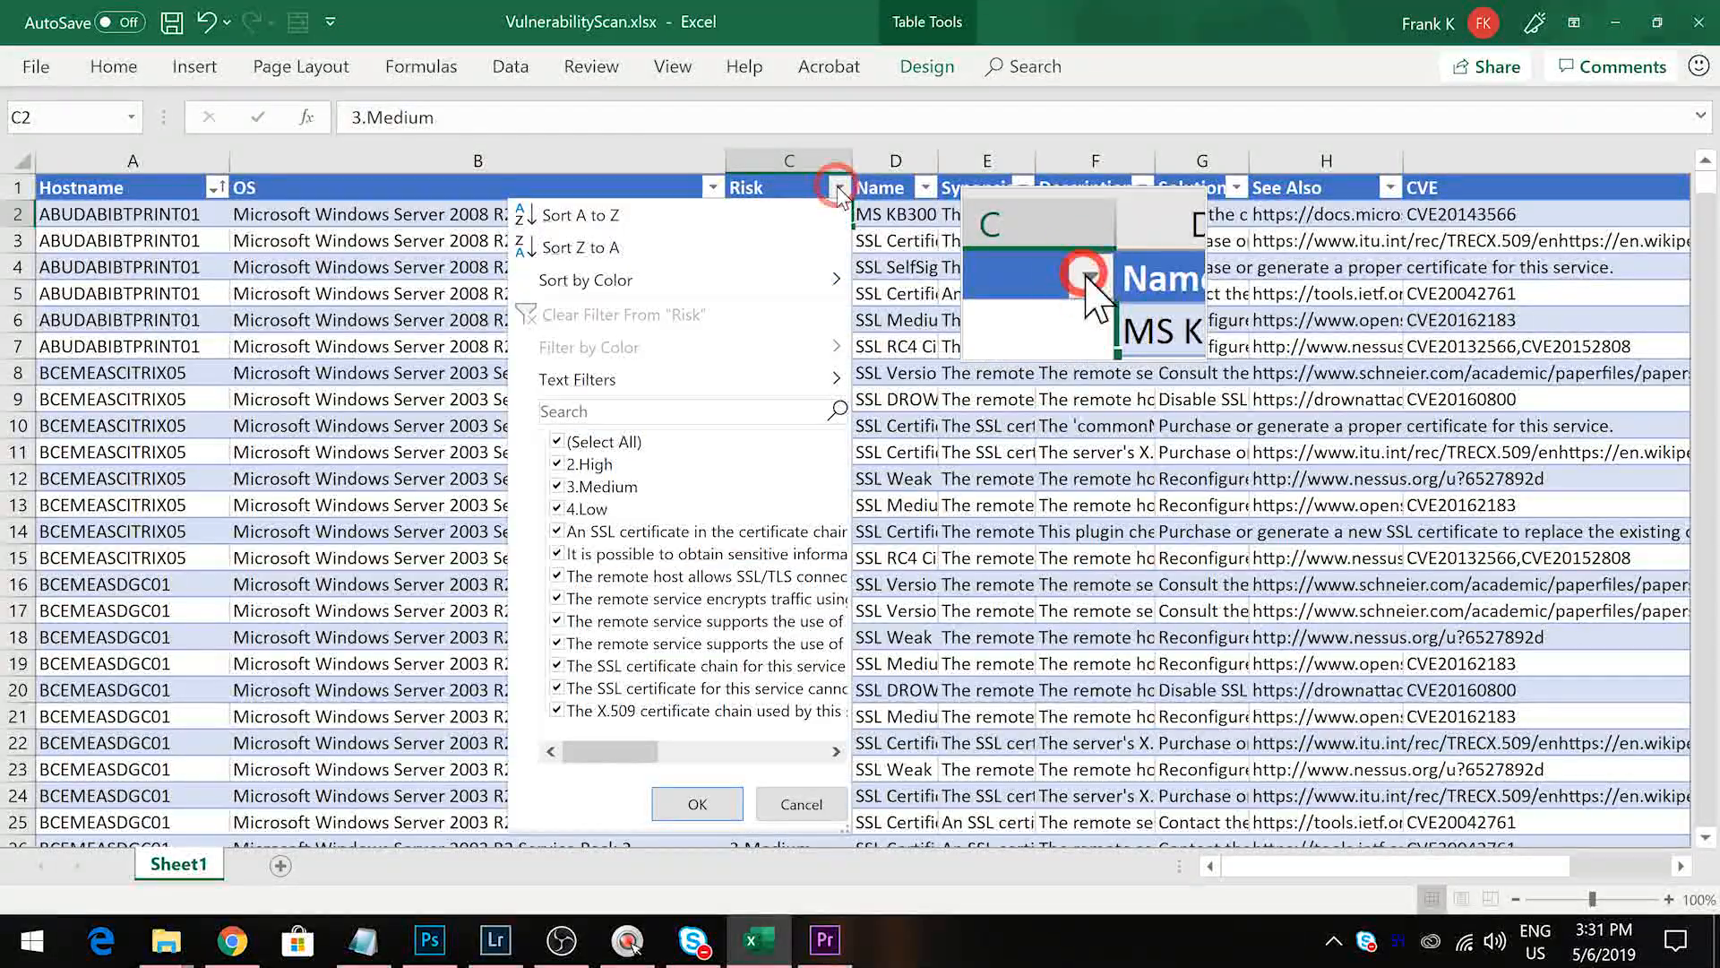
left_click(601, 448)
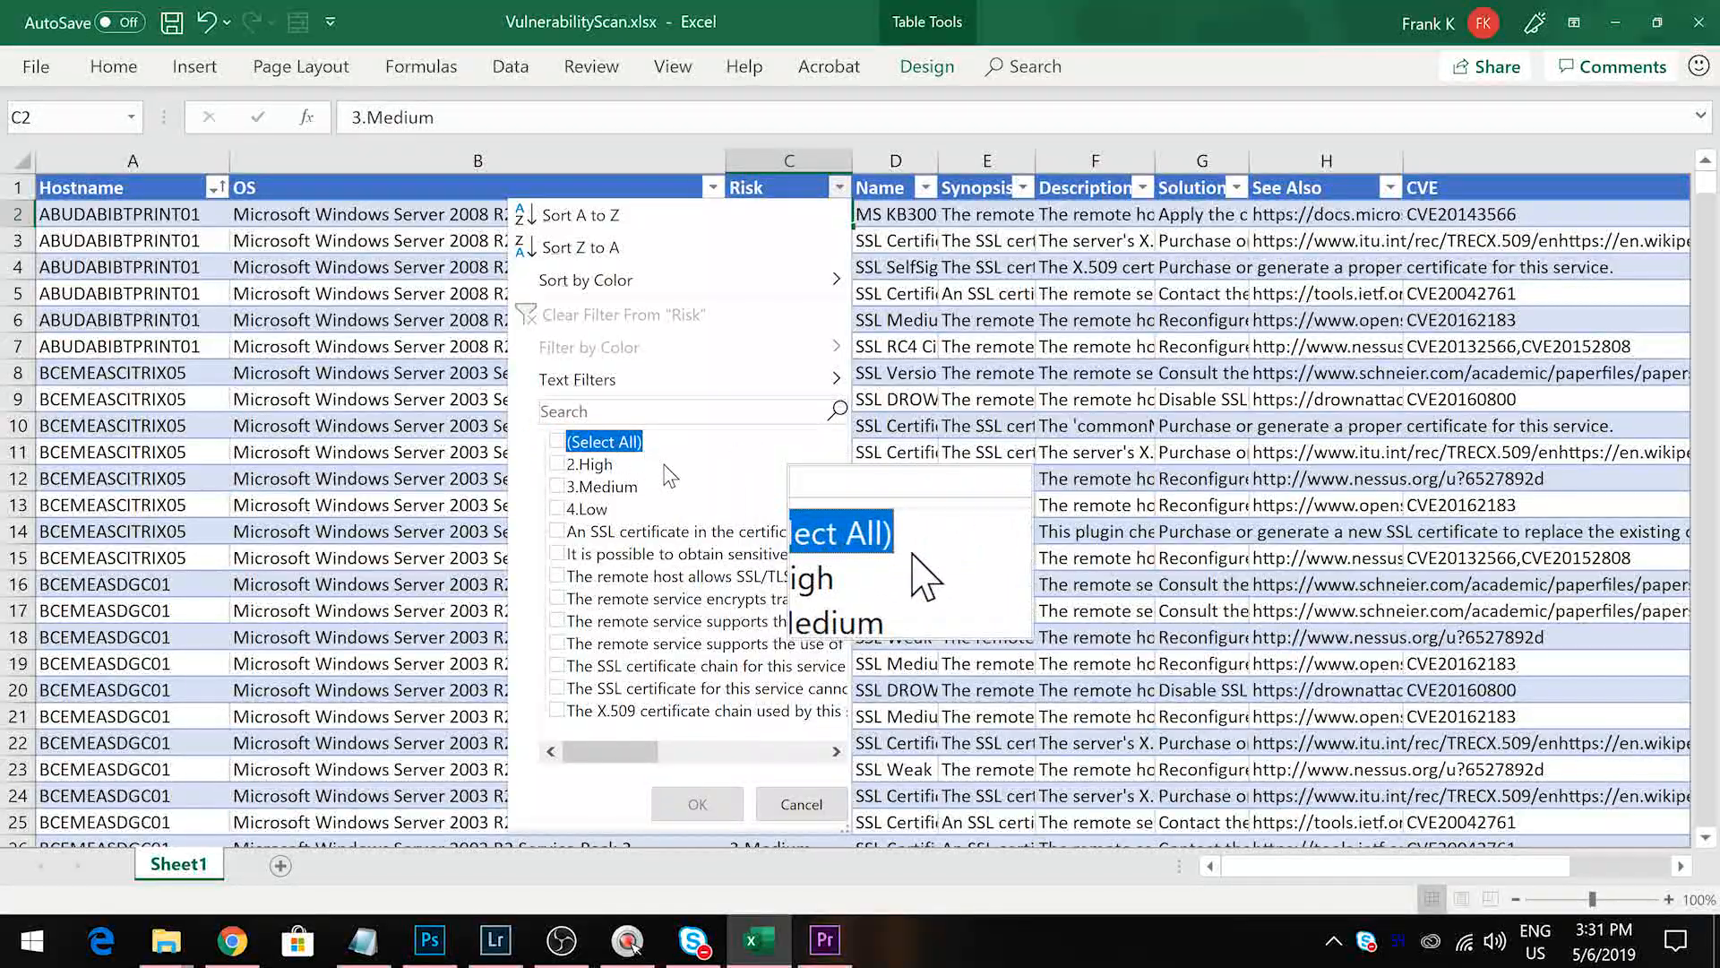
left_click(562, 465)
left_click(560, 466)
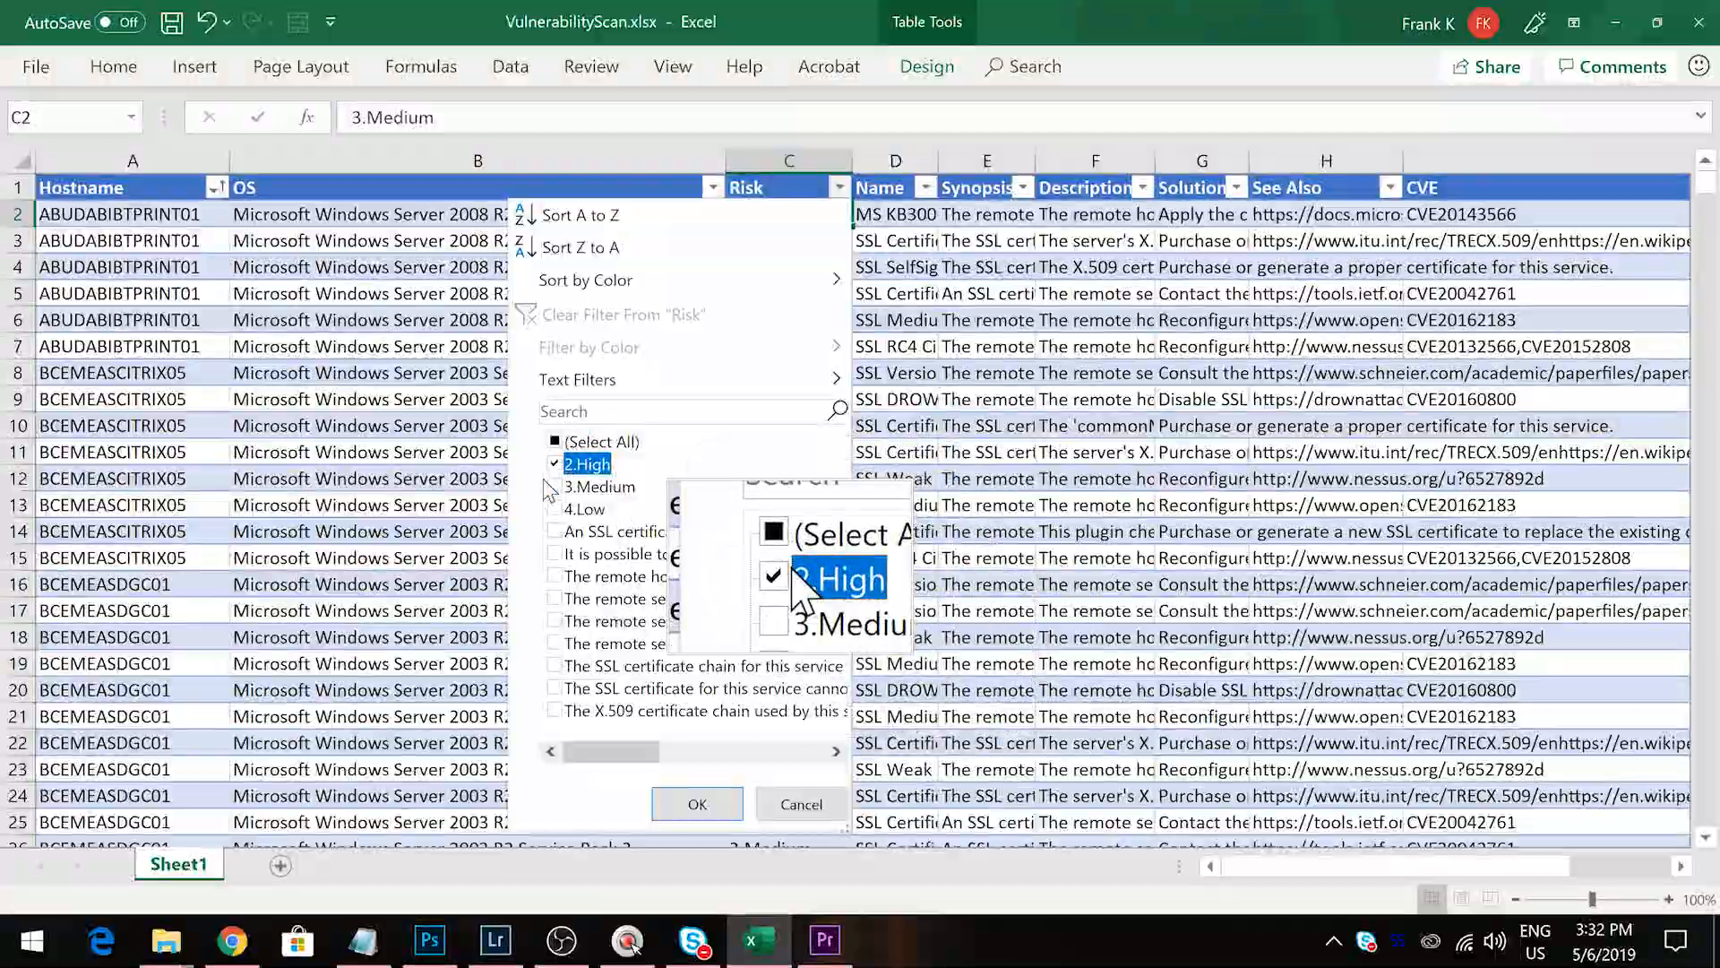
left_click(697, 804)
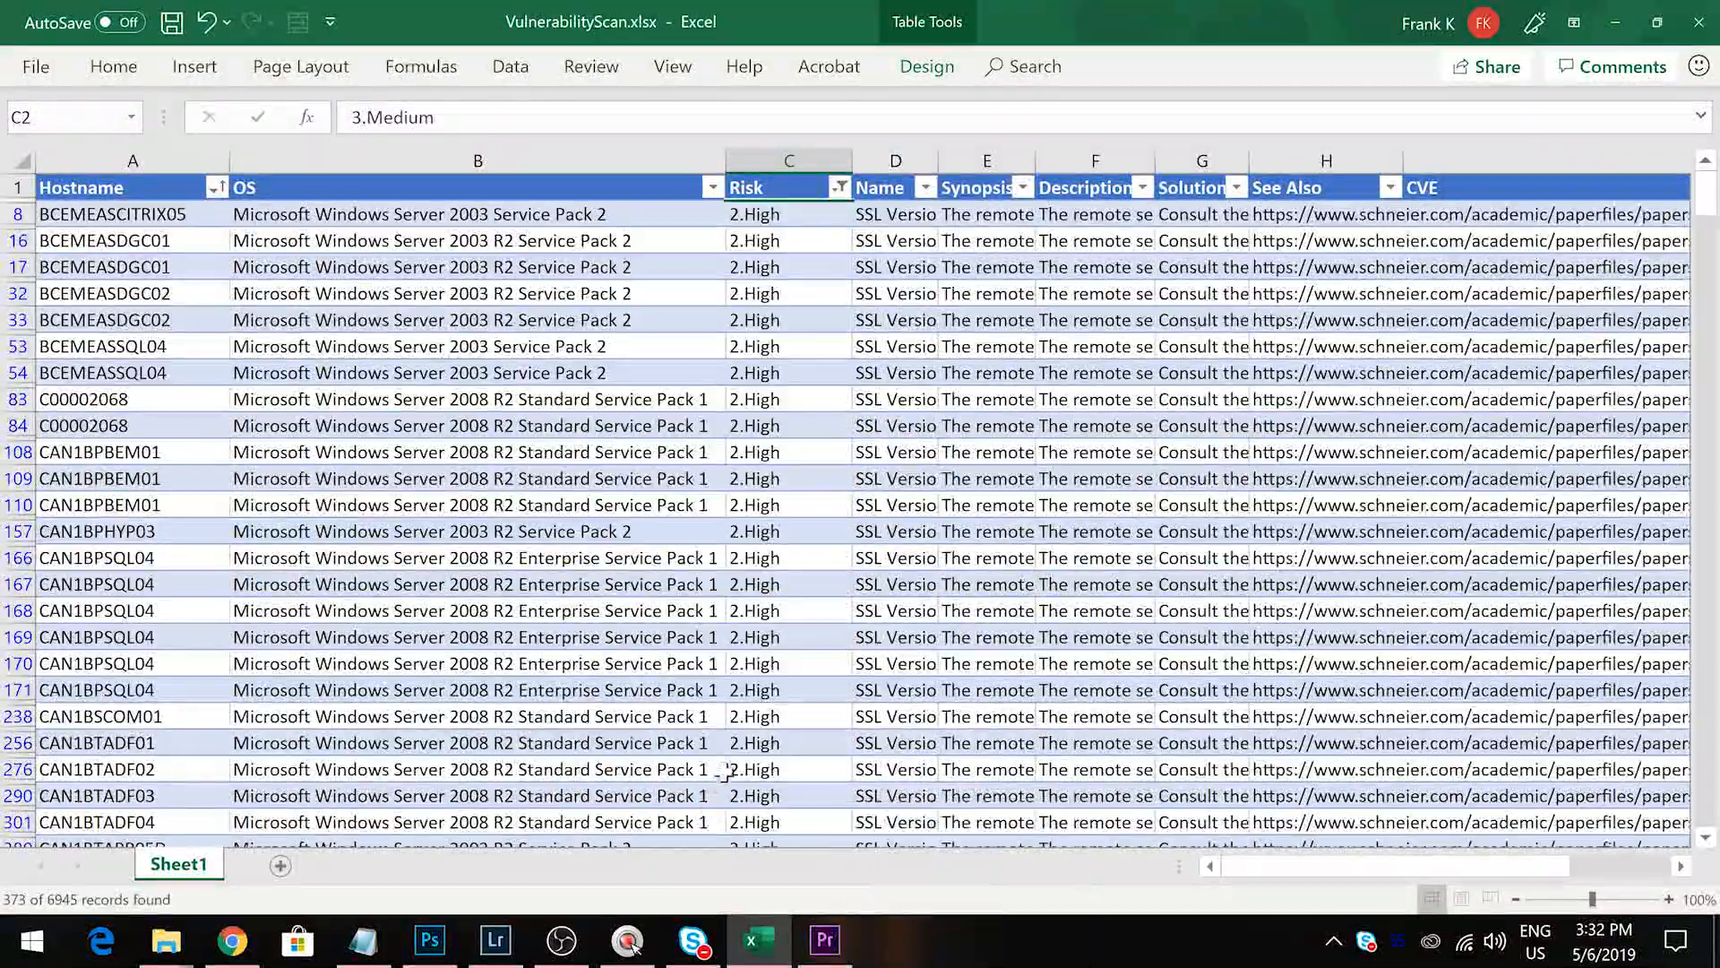
scroll(829, 268, "down", 4)
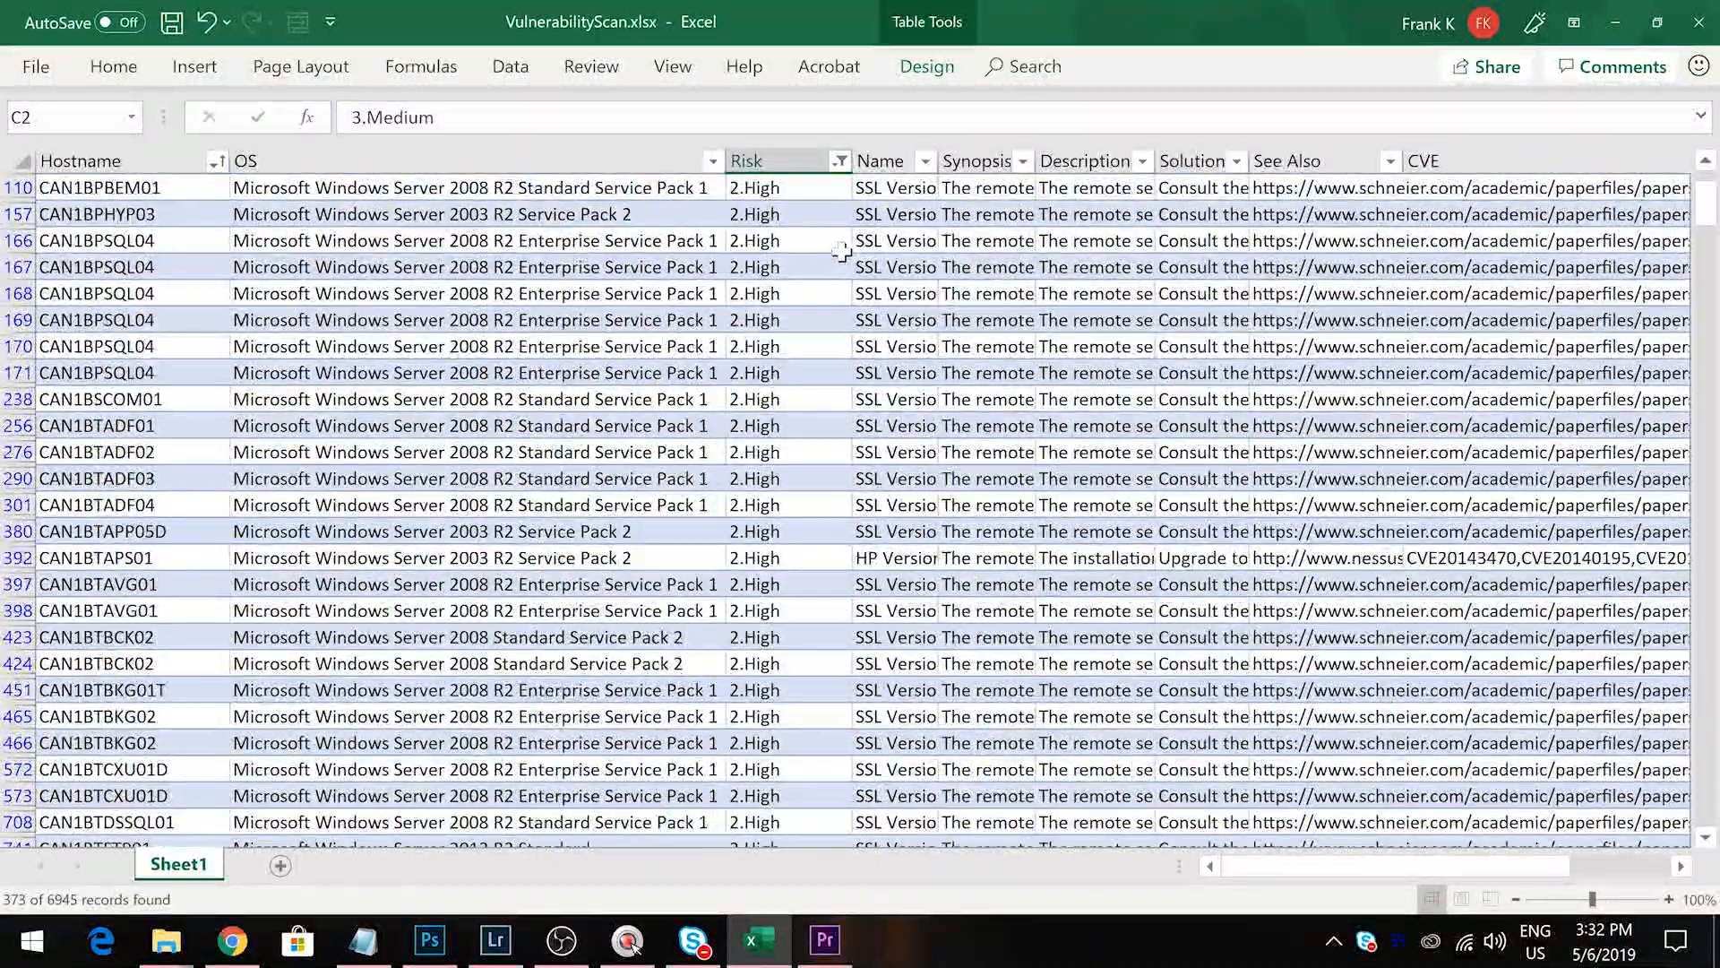
scroll(839, 254, "down", 20)
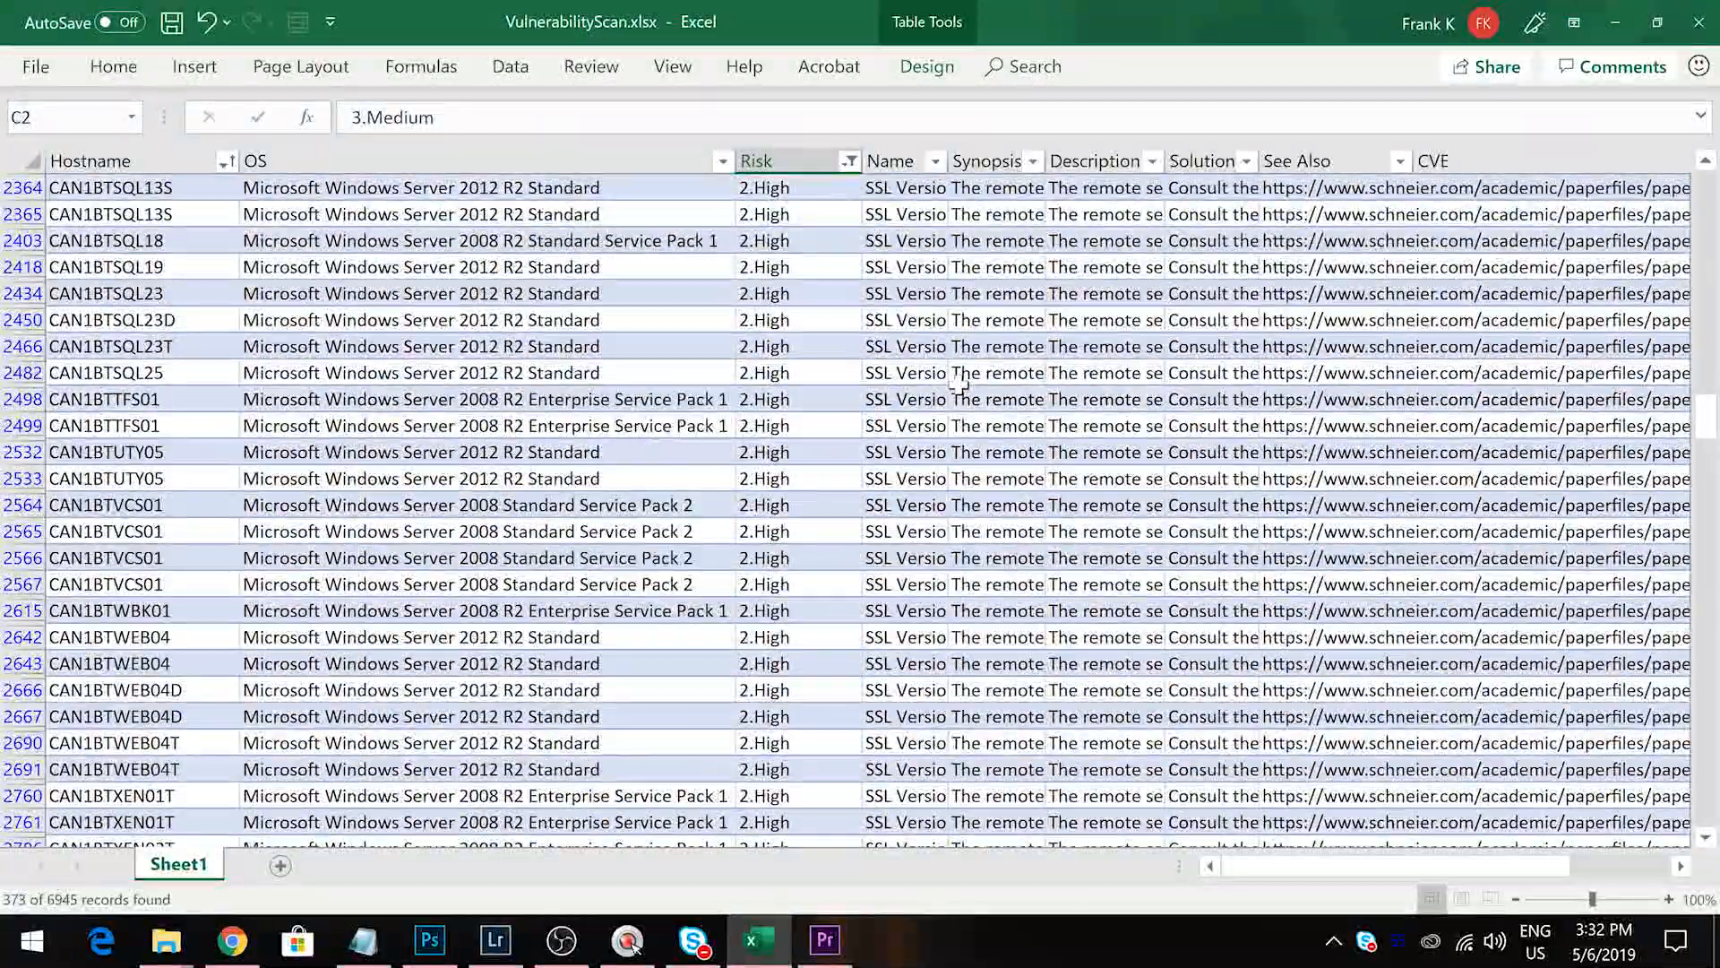
scroll(853, 373, "up", 20)
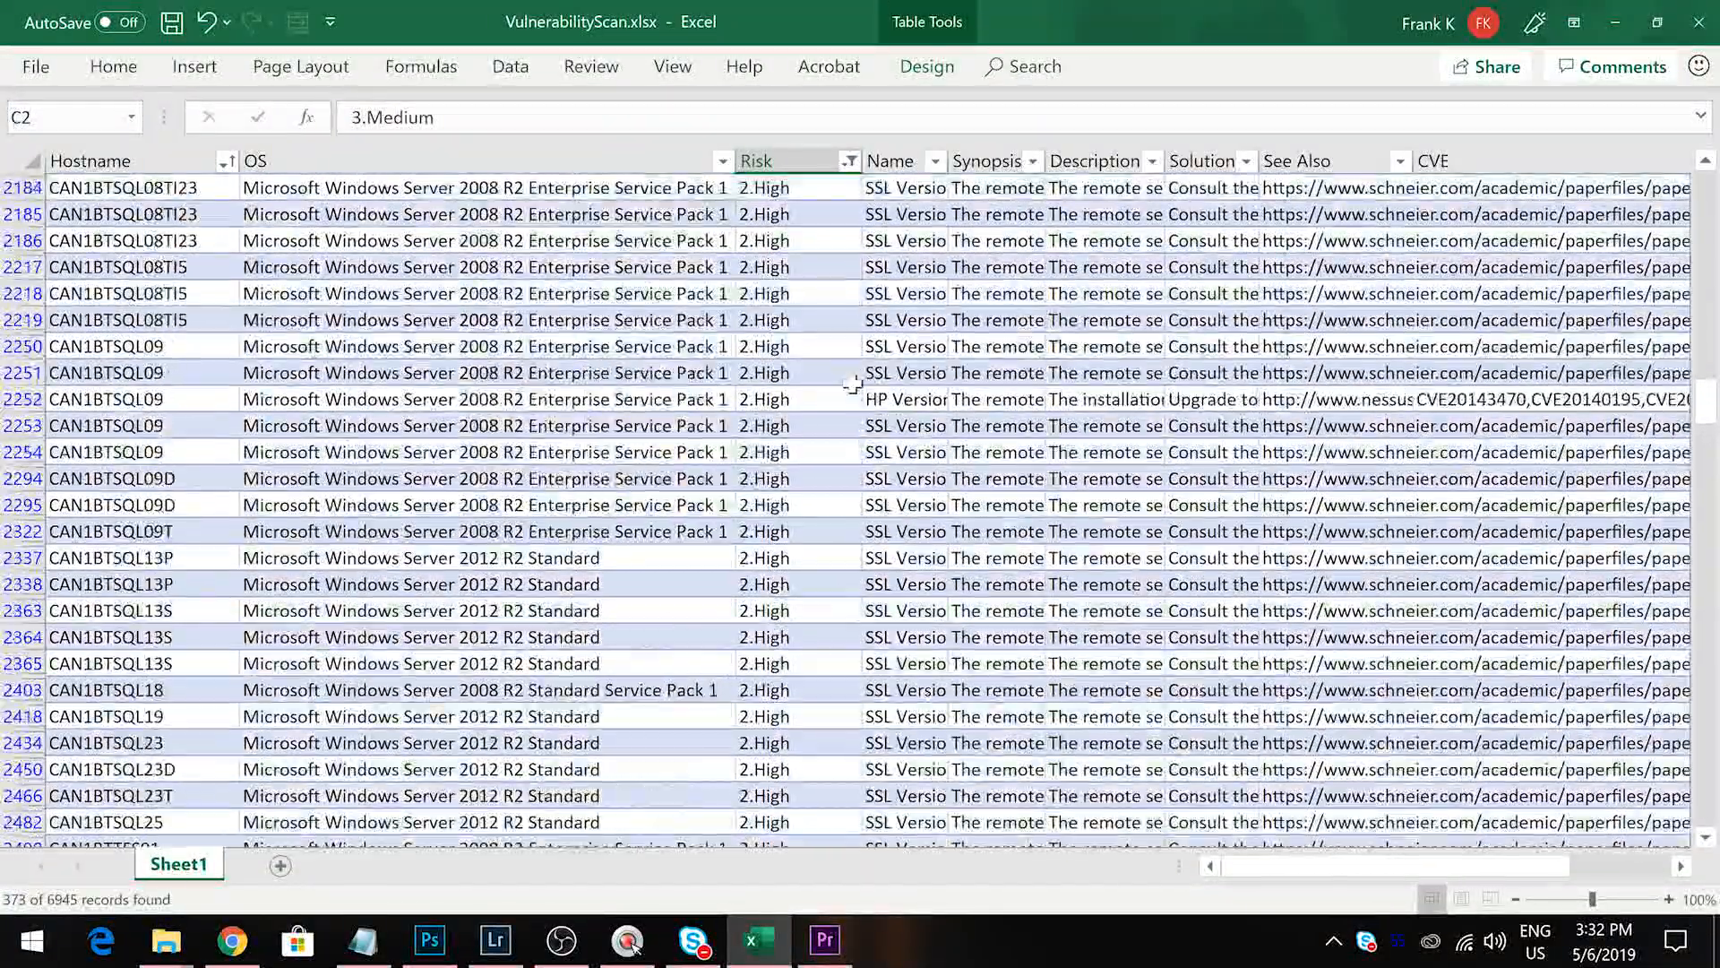
scroll(853, 383, "up", 4)
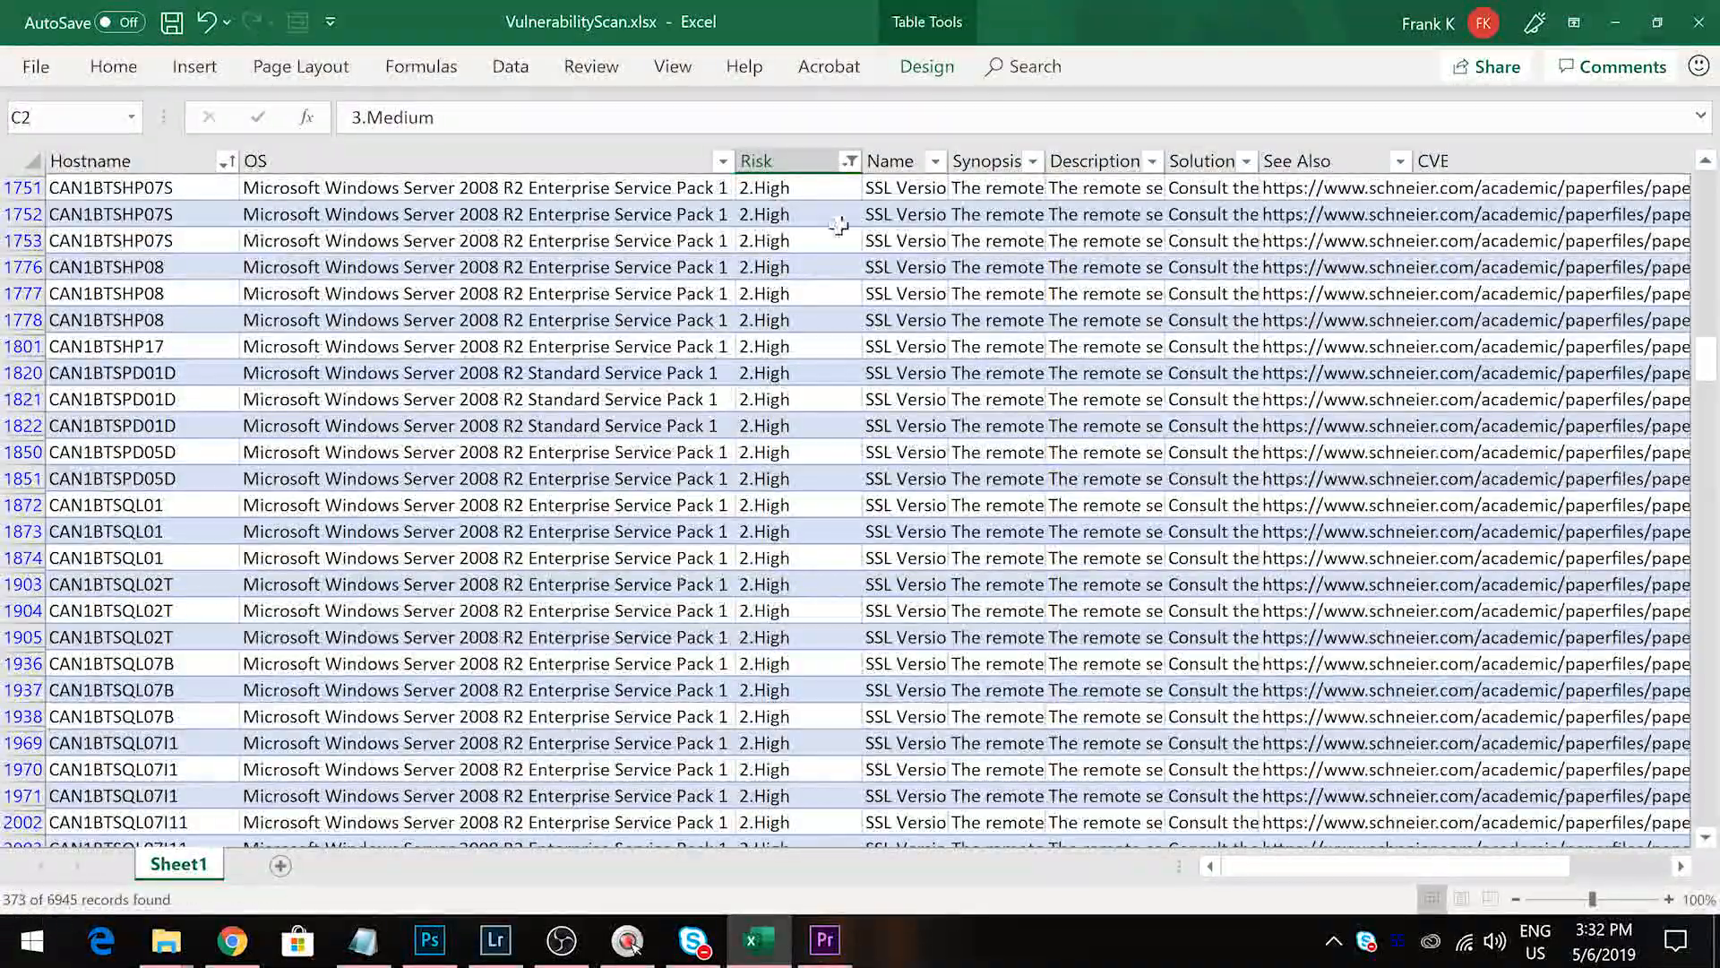
Clear the 2.High filter from the Risk column and filter it to show only 3.Medium entries
left_click(850, 161)
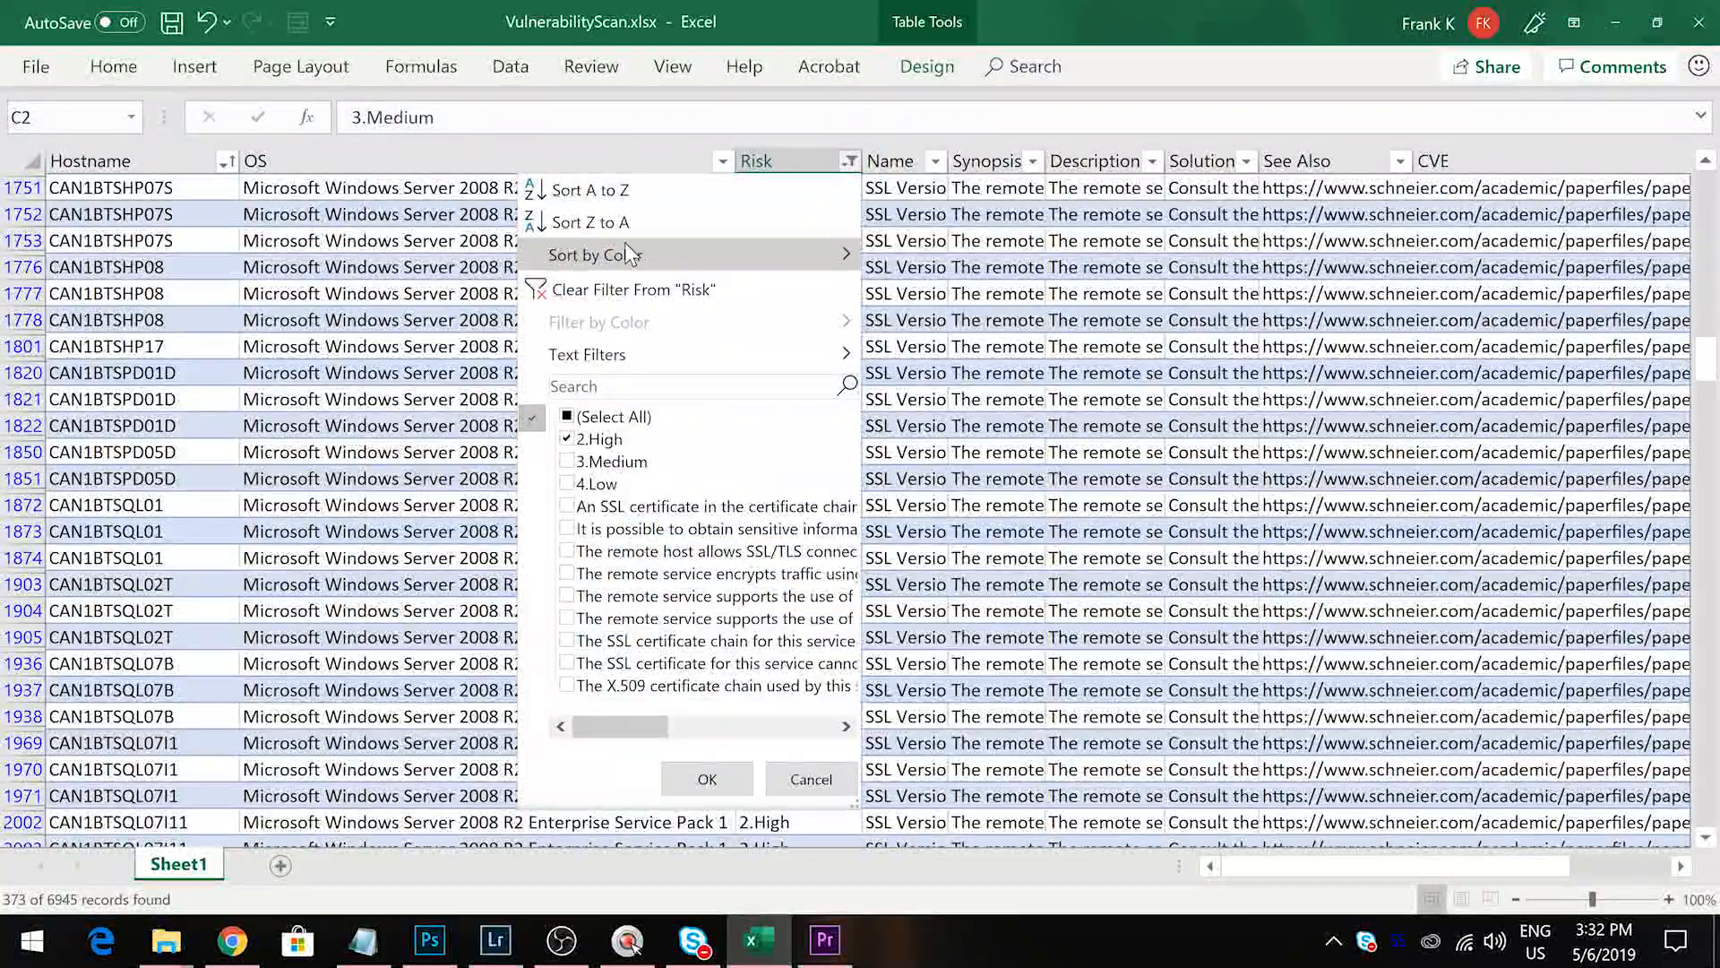
left_click(596, 289)
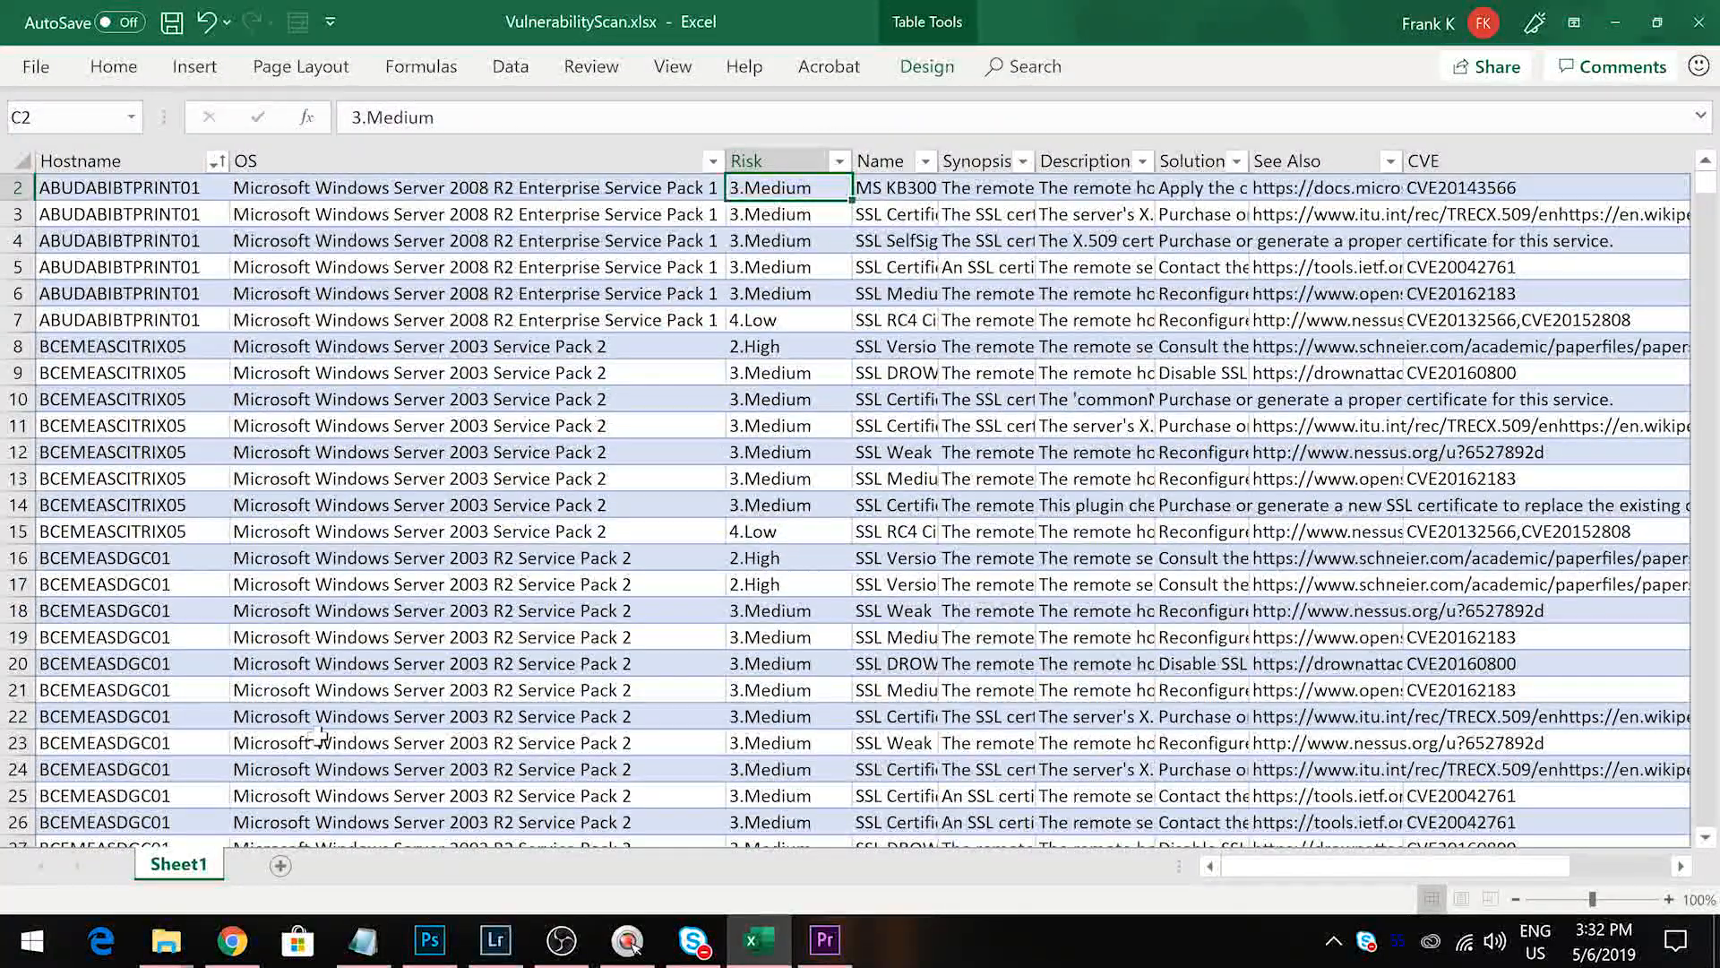
left_click(838, 165)
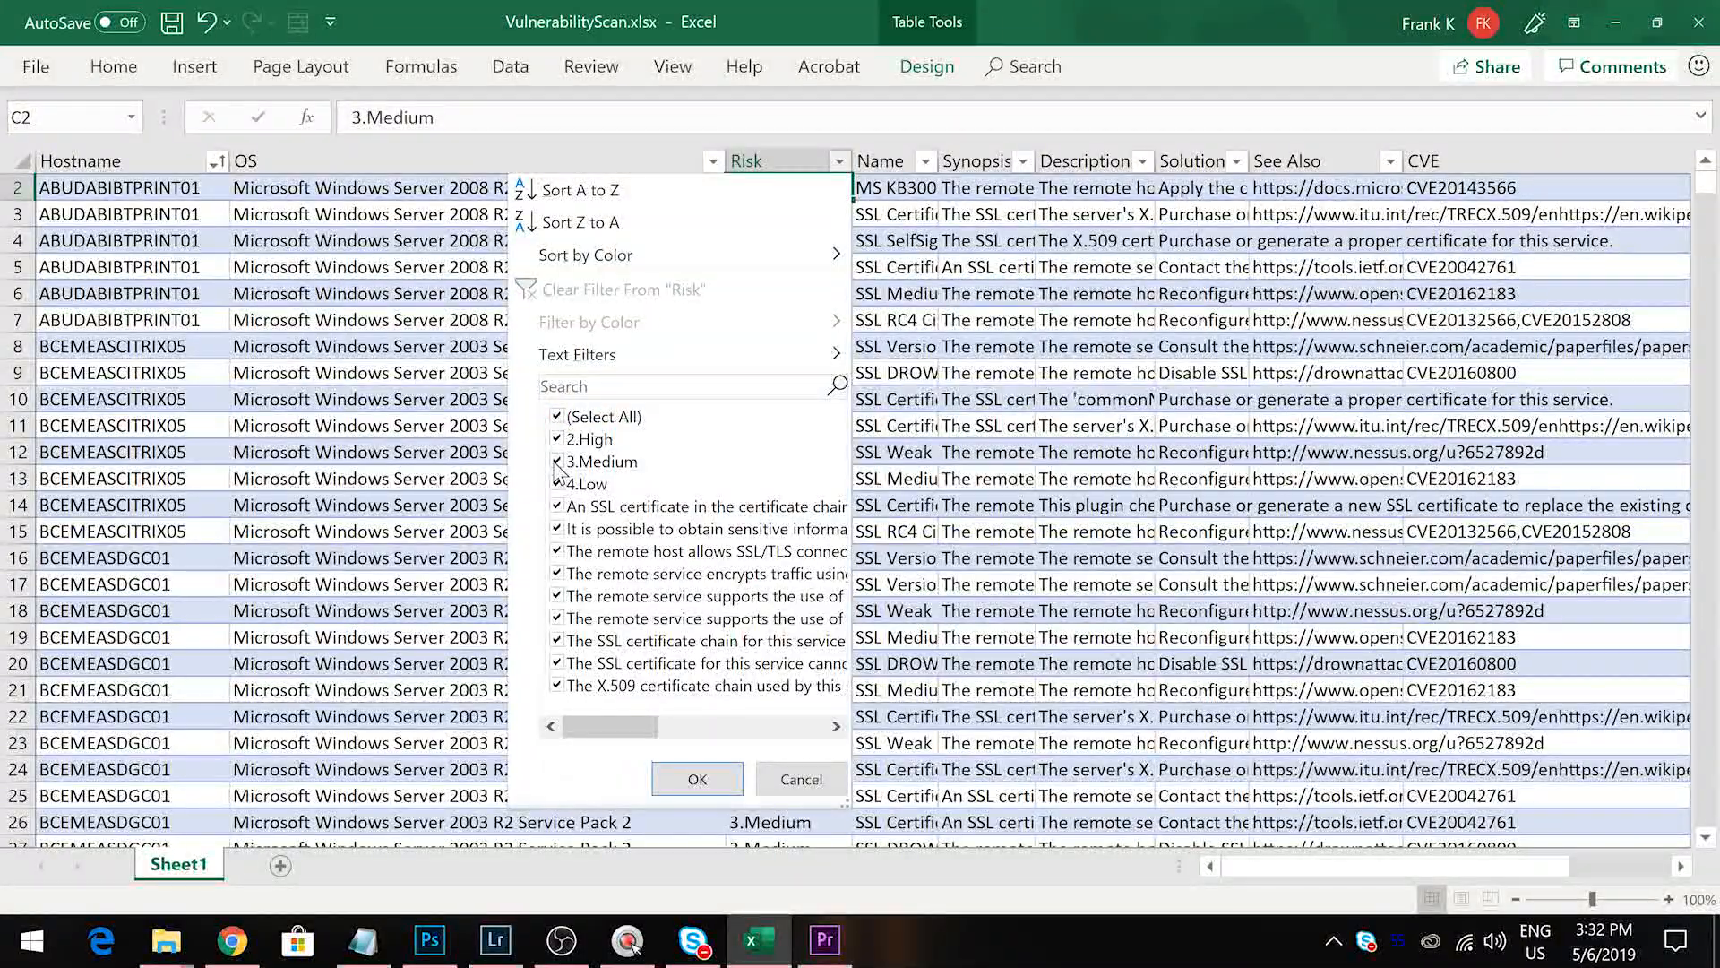
left_click(559, 418)
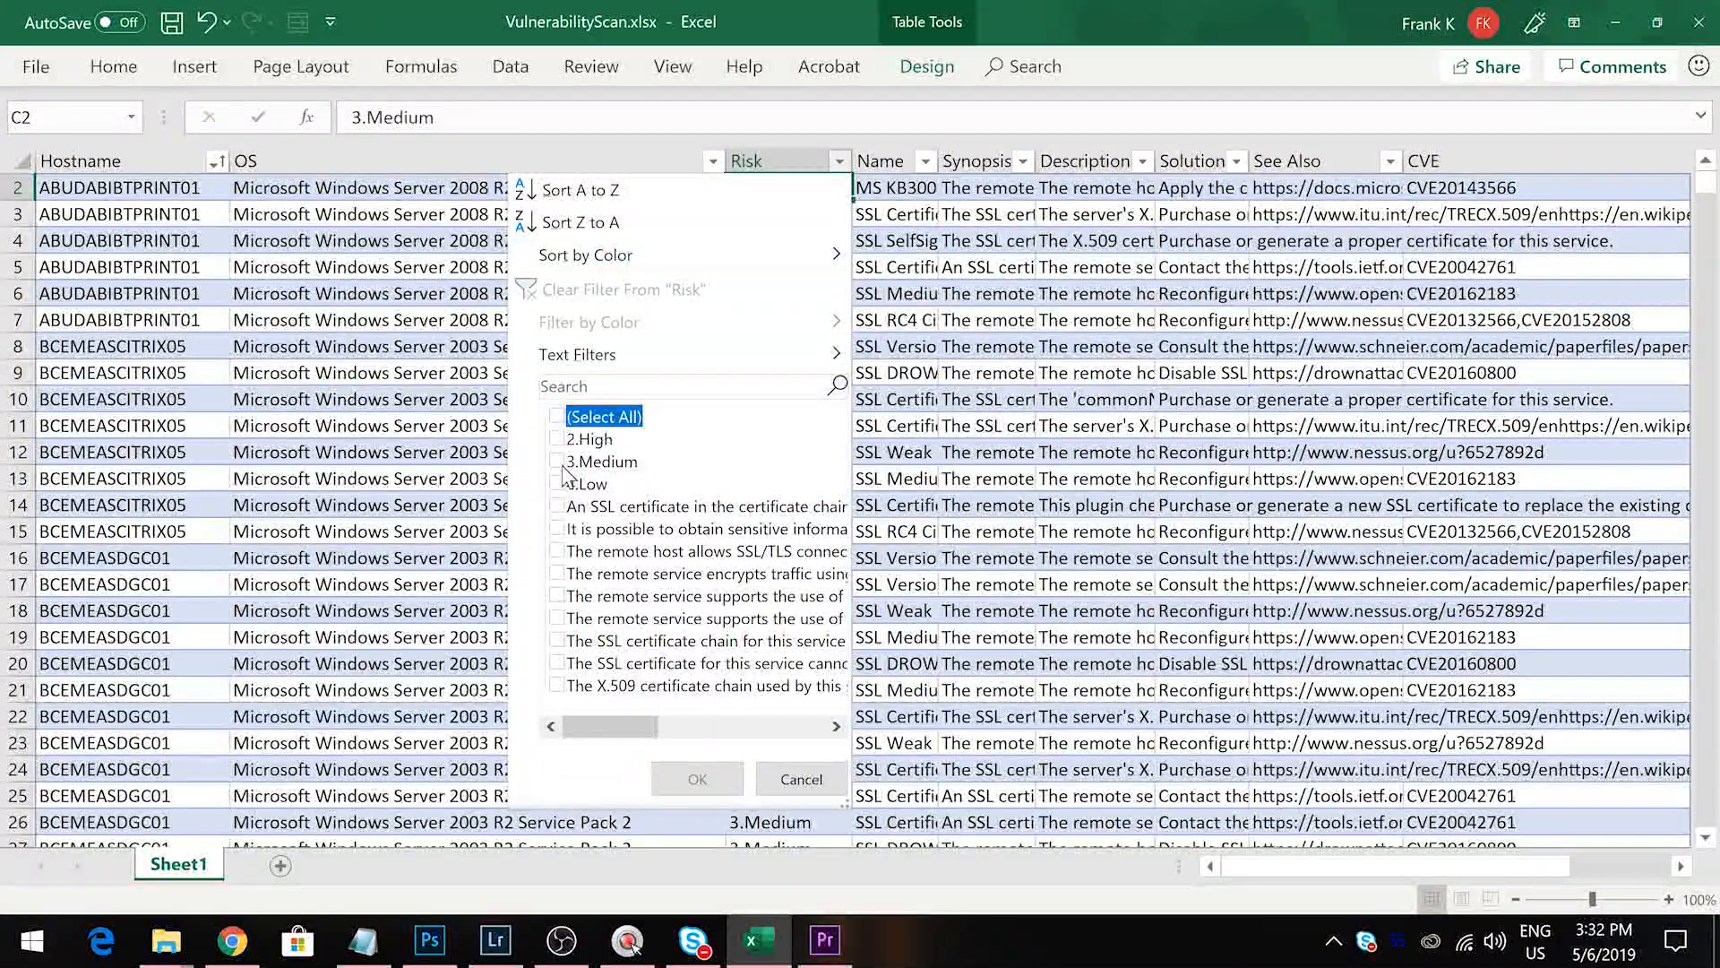
left_click(573, 461)
left_click(696, 780)
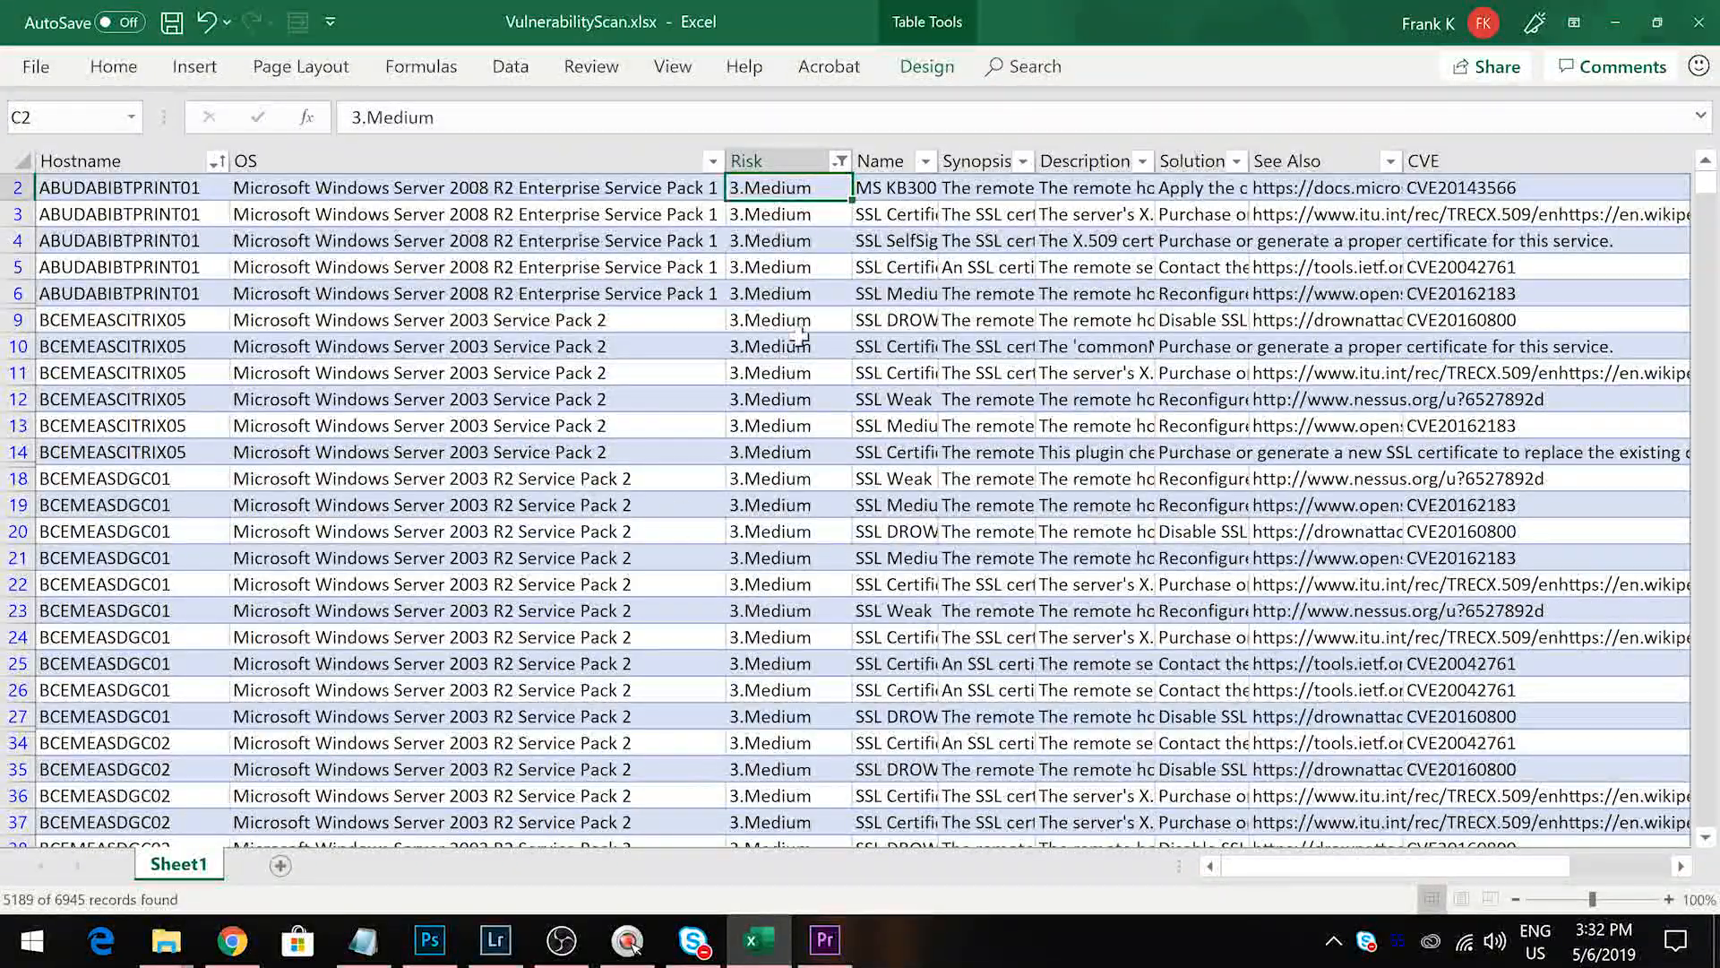
Clear the 3.Medium filter from the Risk column and return to the table's header row
left_click(840, 161)
left_click(618, 288)
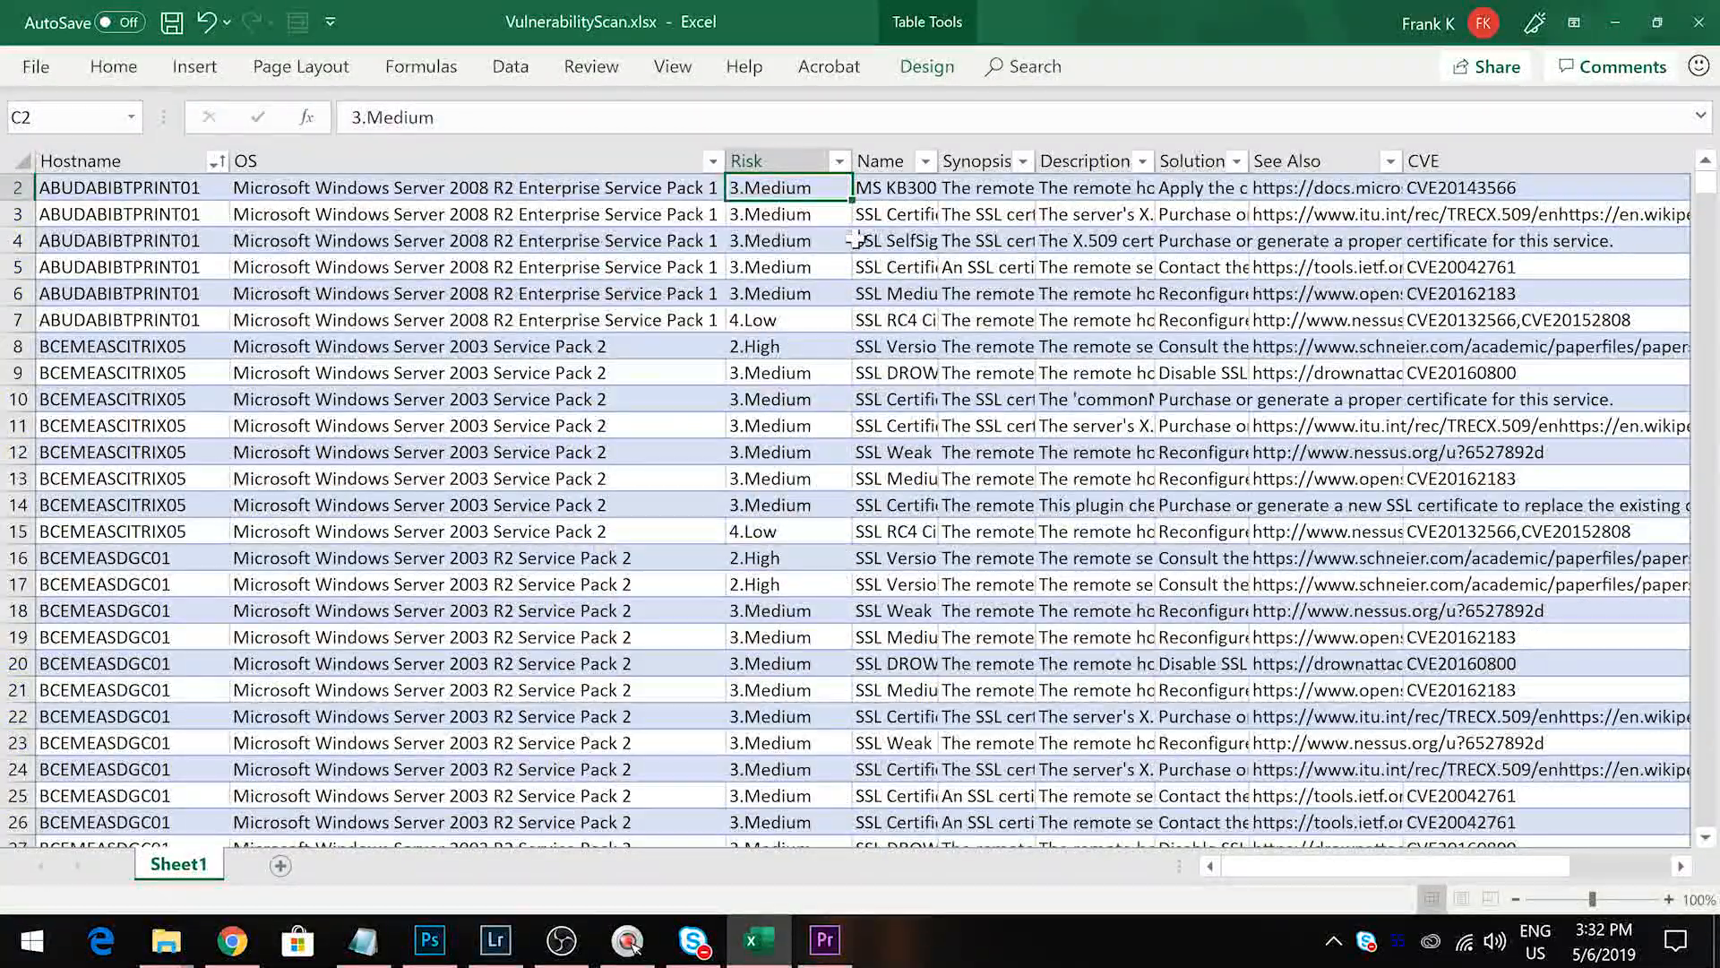
scroll(876, 260, "up", 1)
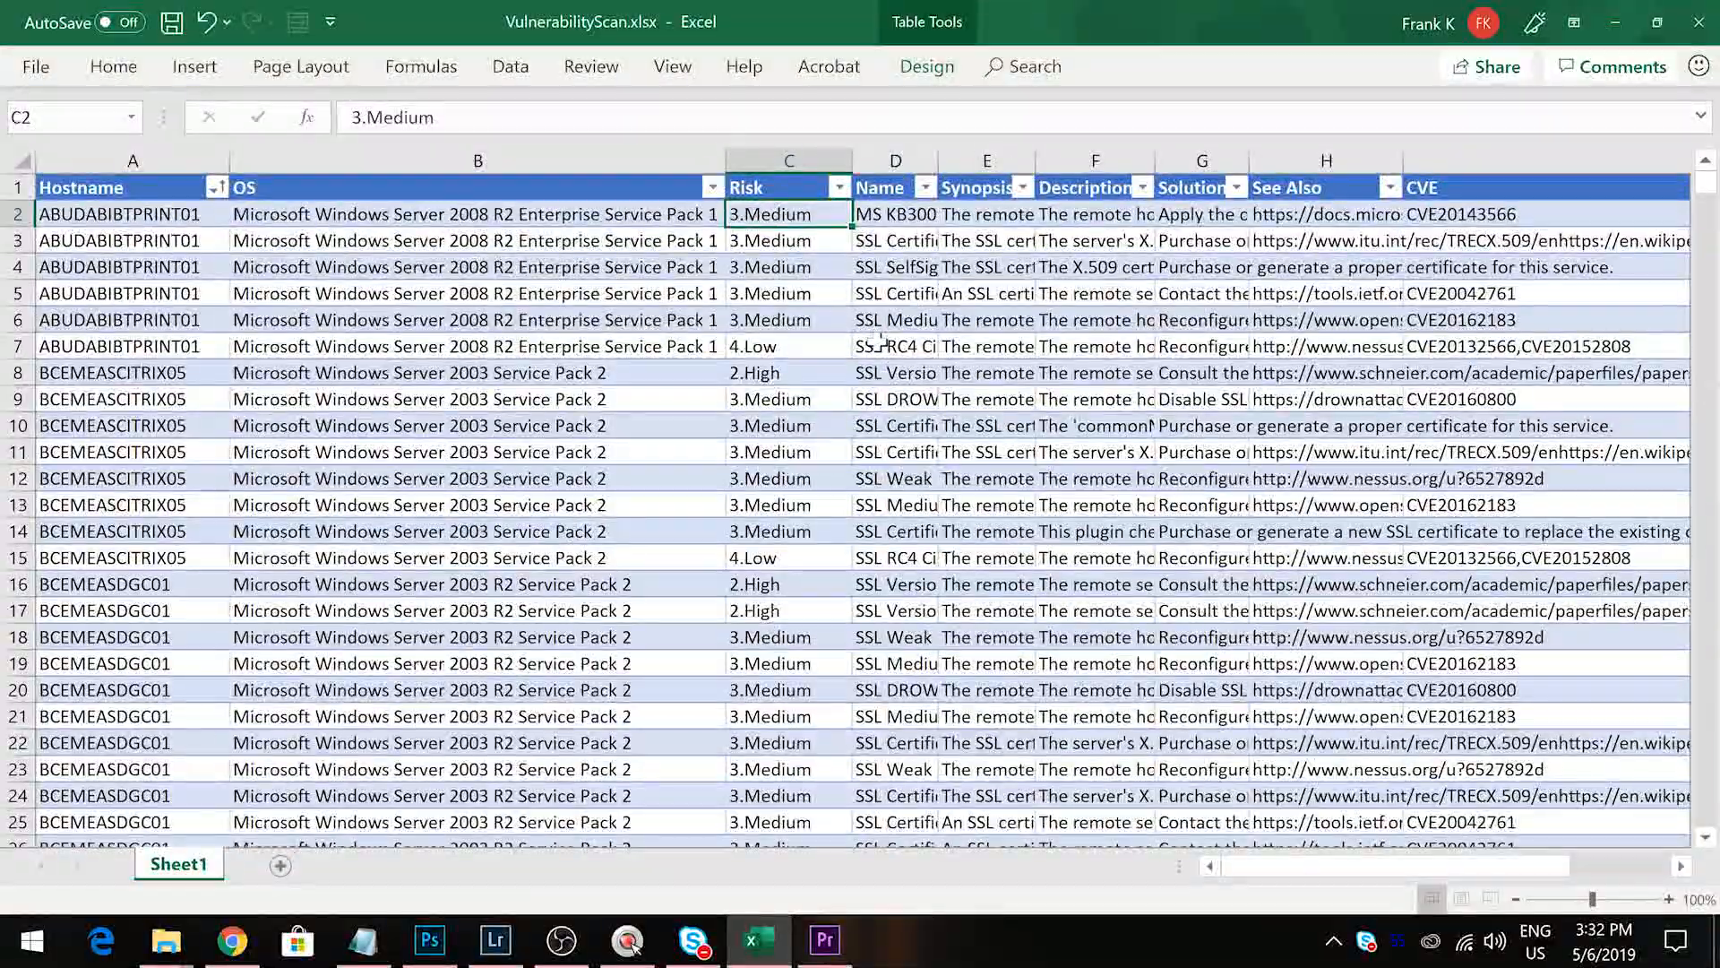
Clear all filters from the vulnerability table at once
left_click(673, 70)
left_click(215, 70)
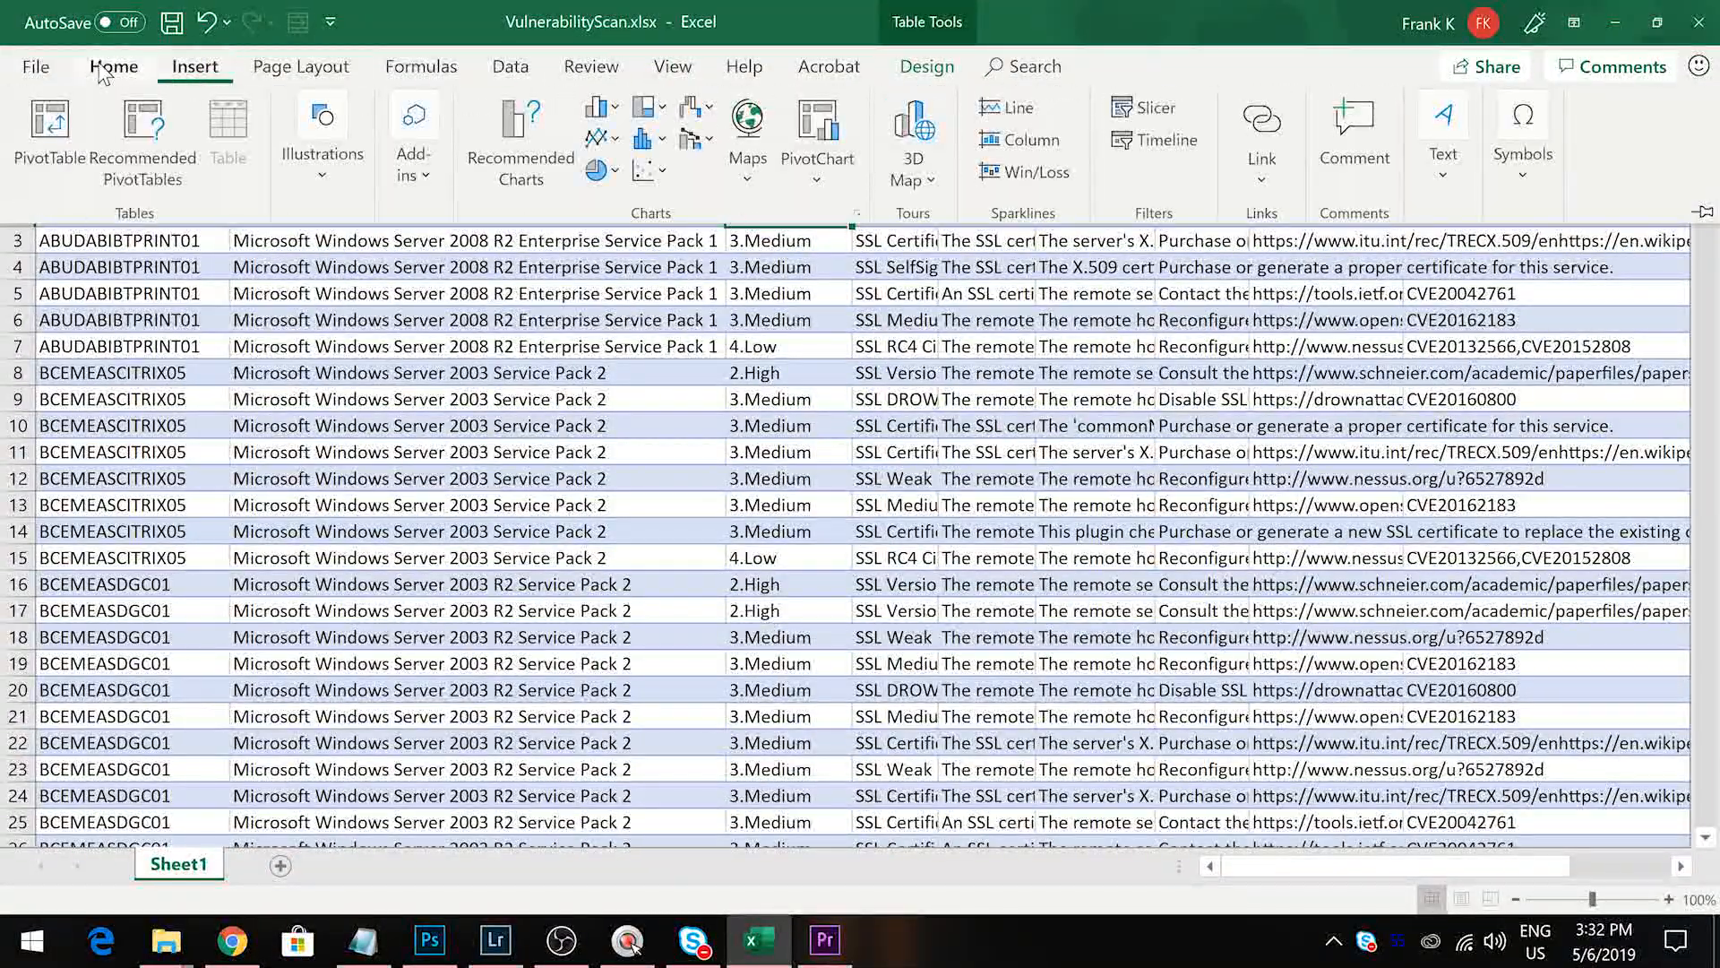
left_click(127, 69)
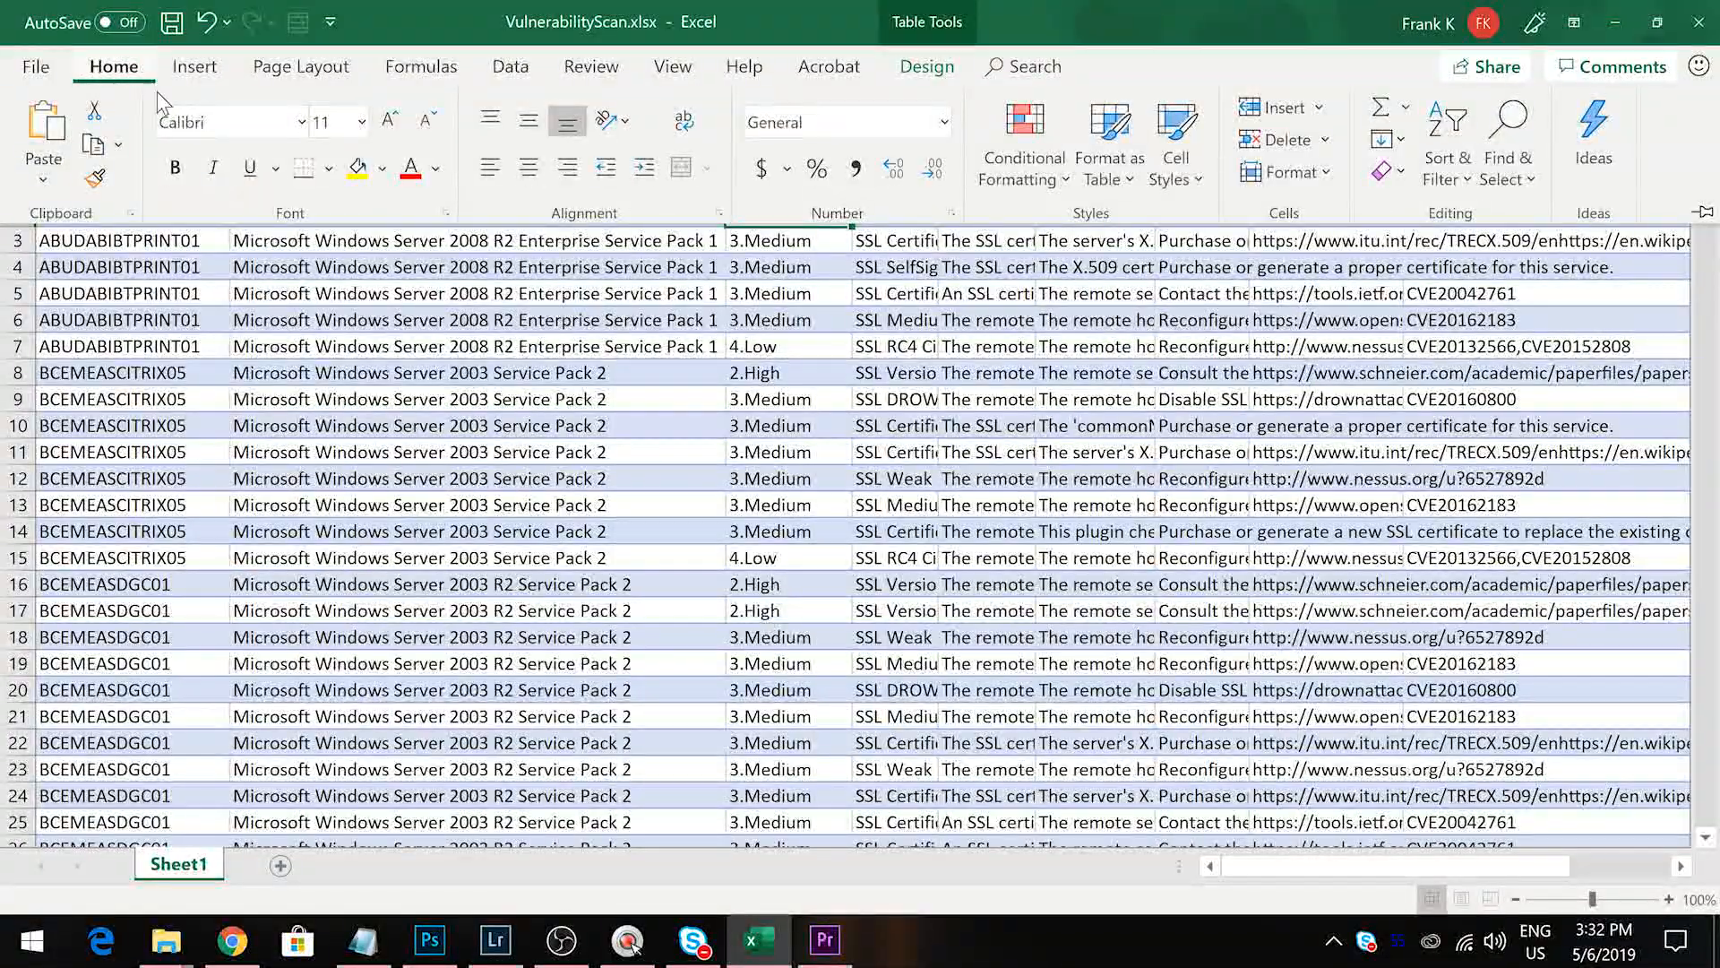
left_click(1448, 179)
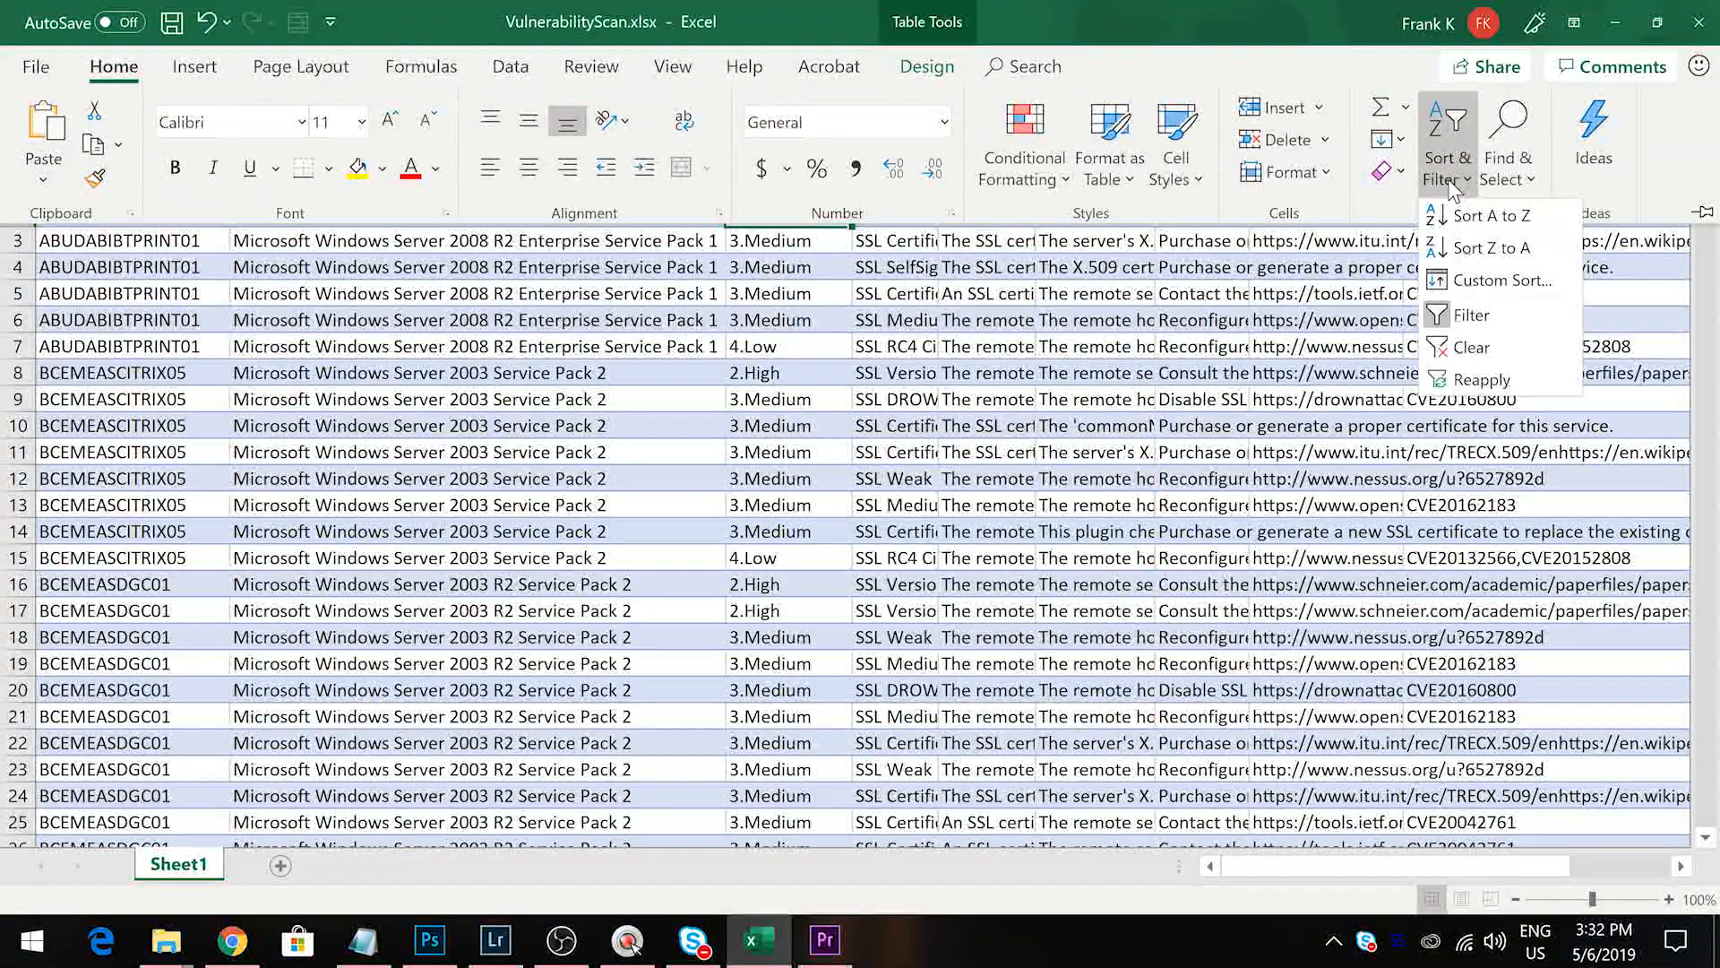
left_click(1469, 348)
Filter the Name column to show only the first entry in its value list
left_click_drag(1240, 867, 1300, 862)
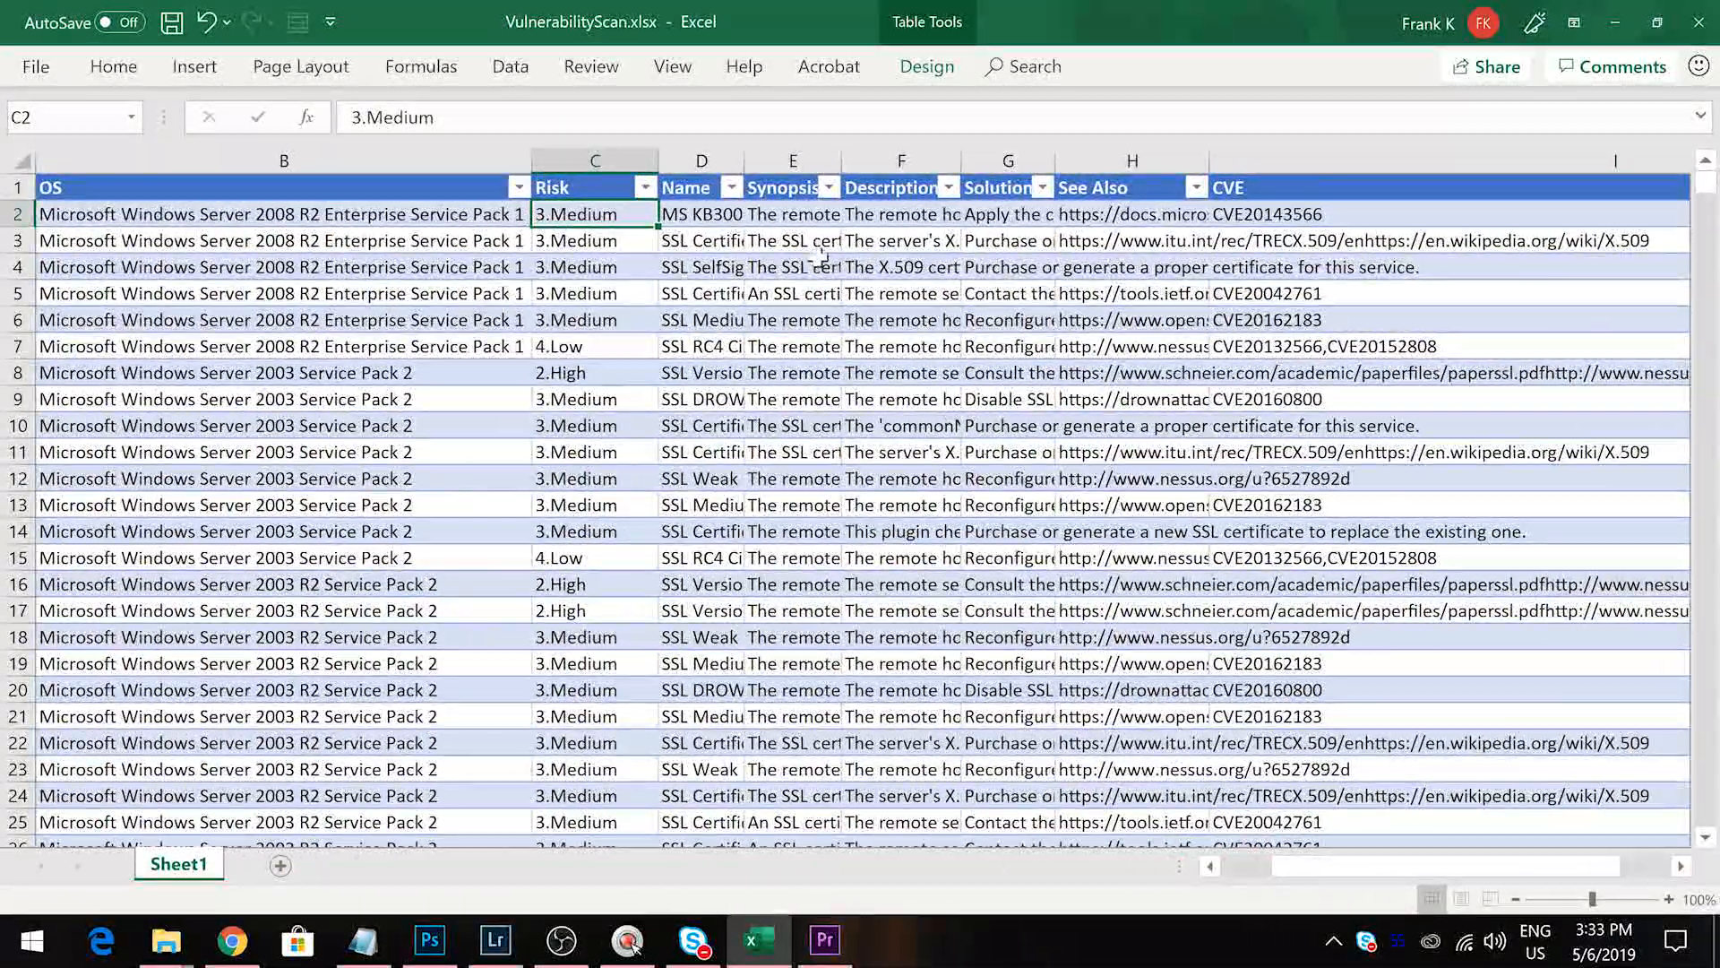
left_click(732, 187)
left_click(450, 440)
left_click(449, 464)
left_click(590, 804)
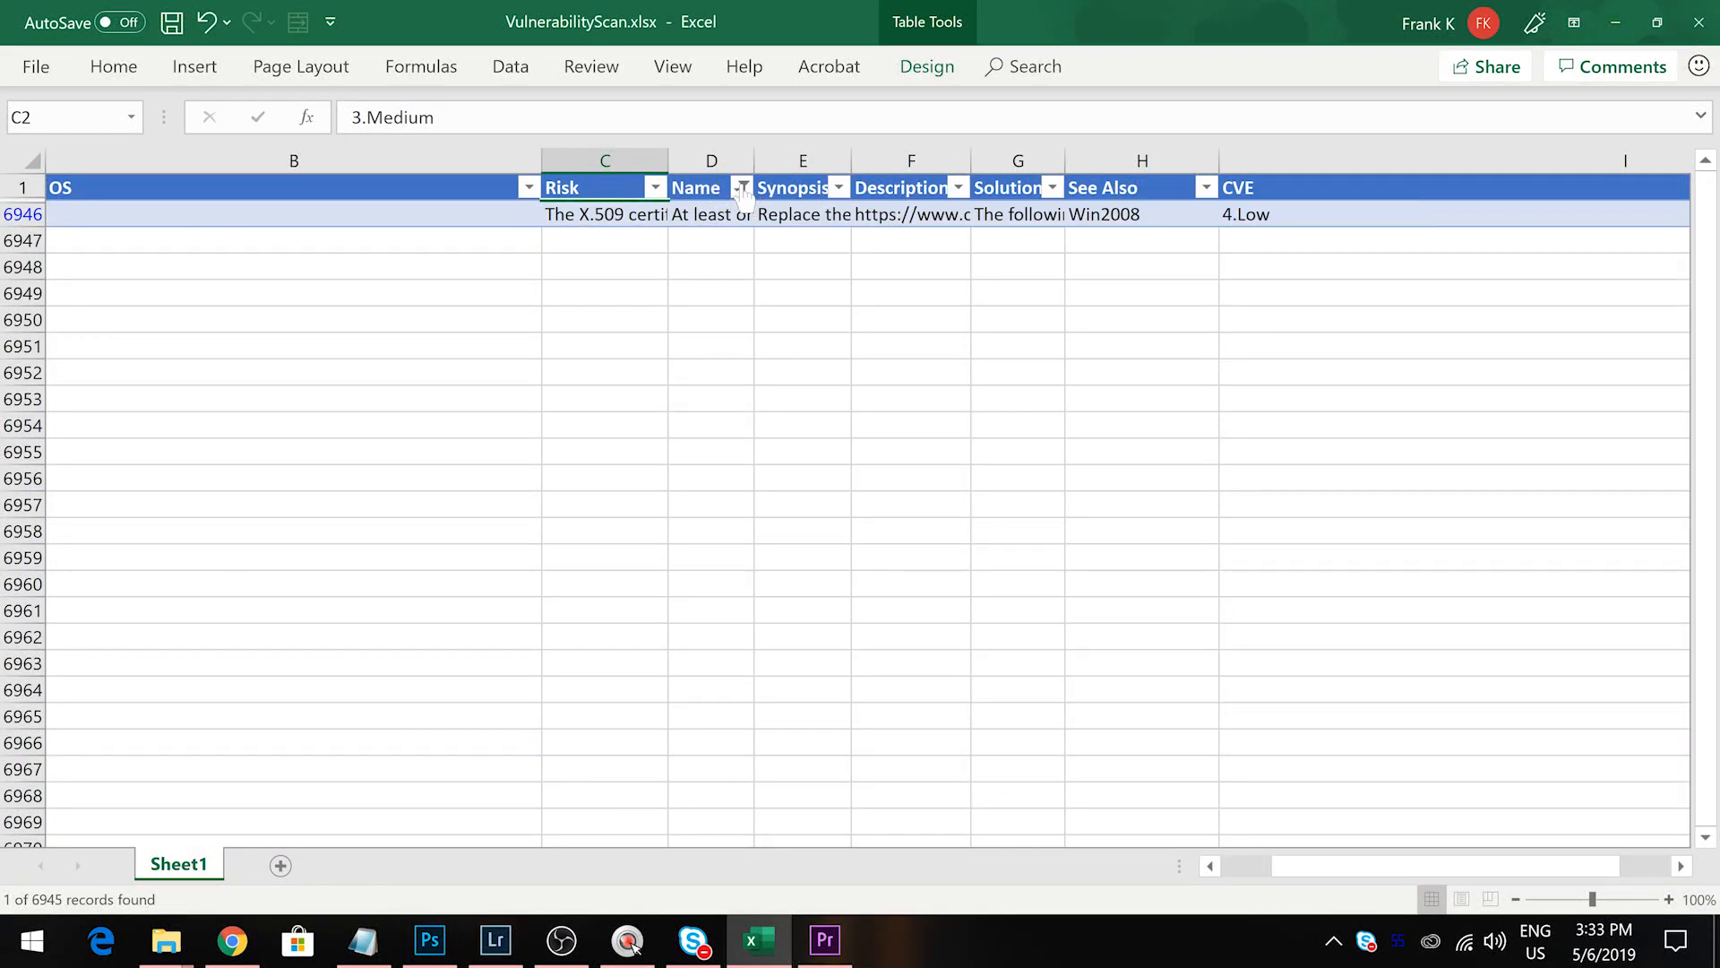
Remove the Name filter by clearing every filter on the table
left_click(191, 69)
left_click(114, 66)
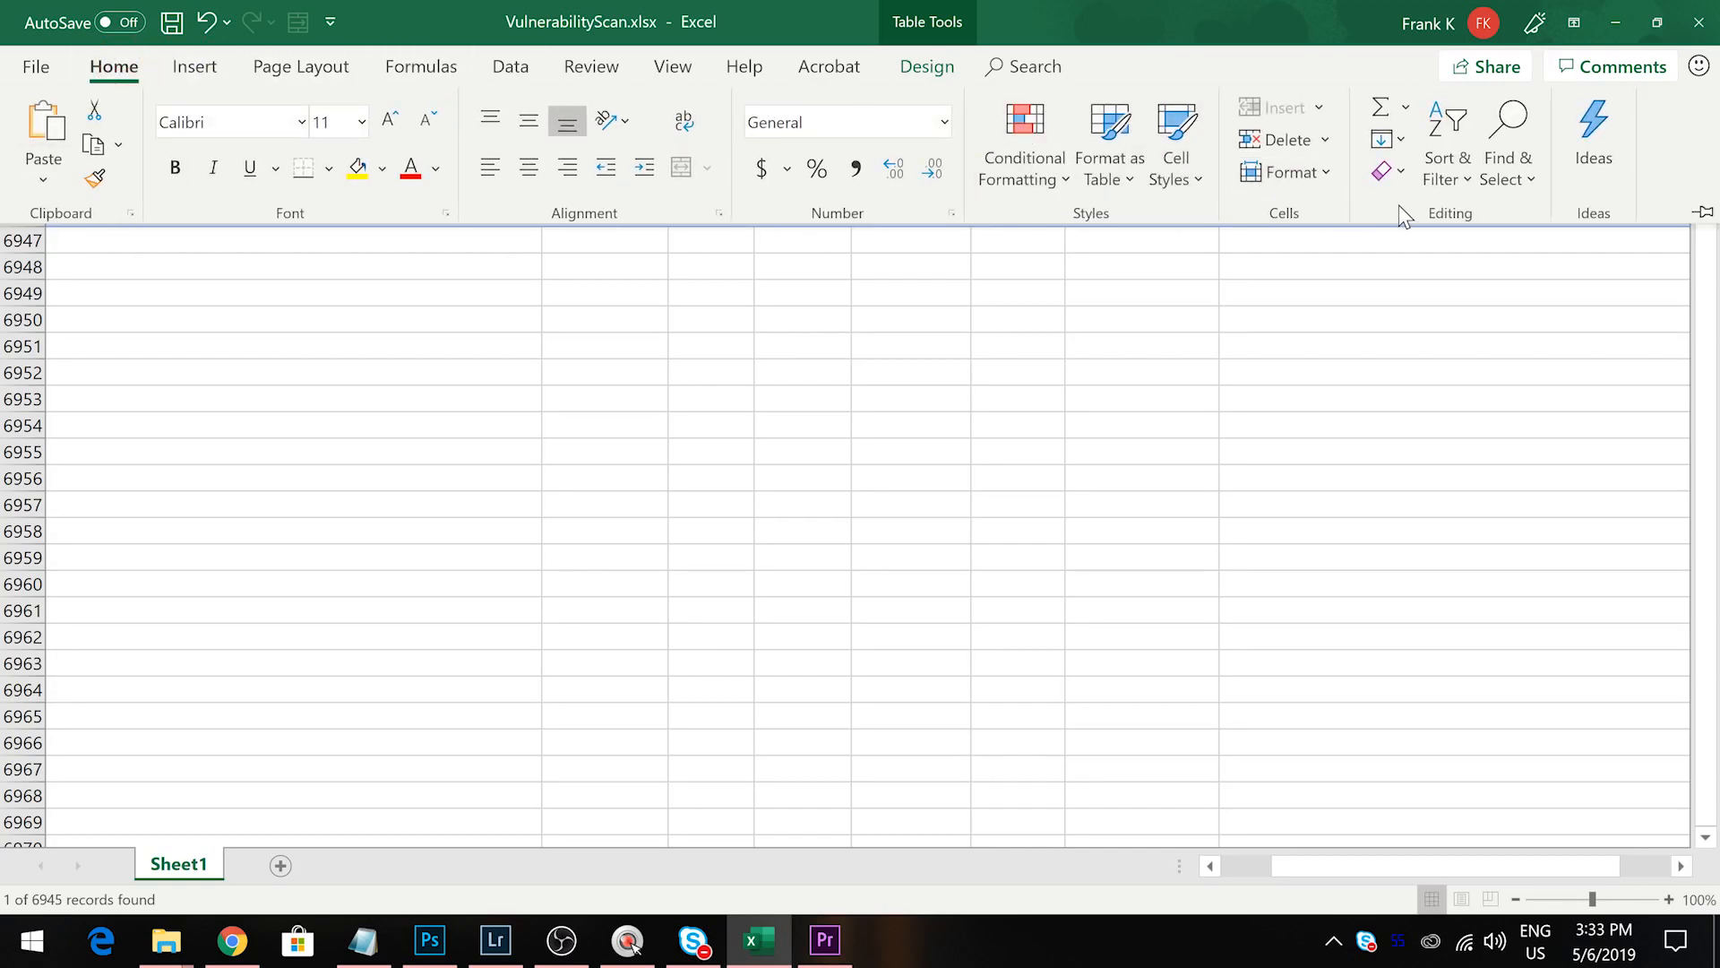
left_click(1447, 184)
left_click(1464, 340)
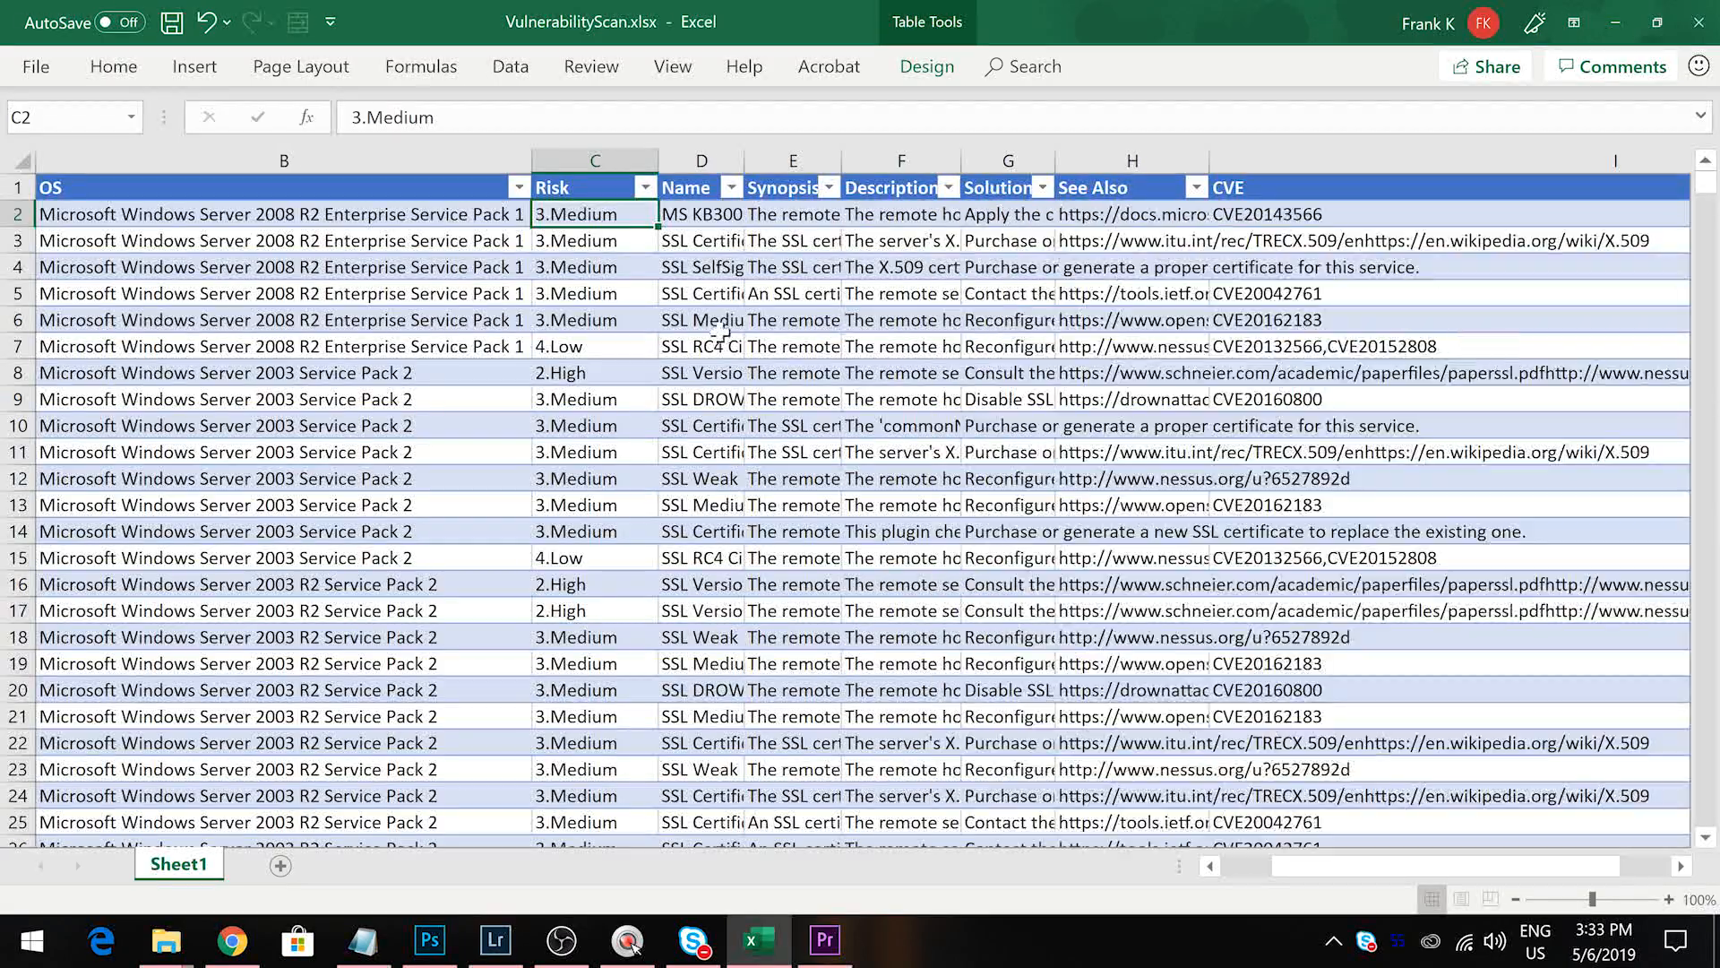
Apply a "contains" text filter to the OS column that keeps the Microsoft Windows Server 2008 R2 Enterprise Service Pack 1 rows
scroll(642, 405, "left", 2)
left_click(484, 267)
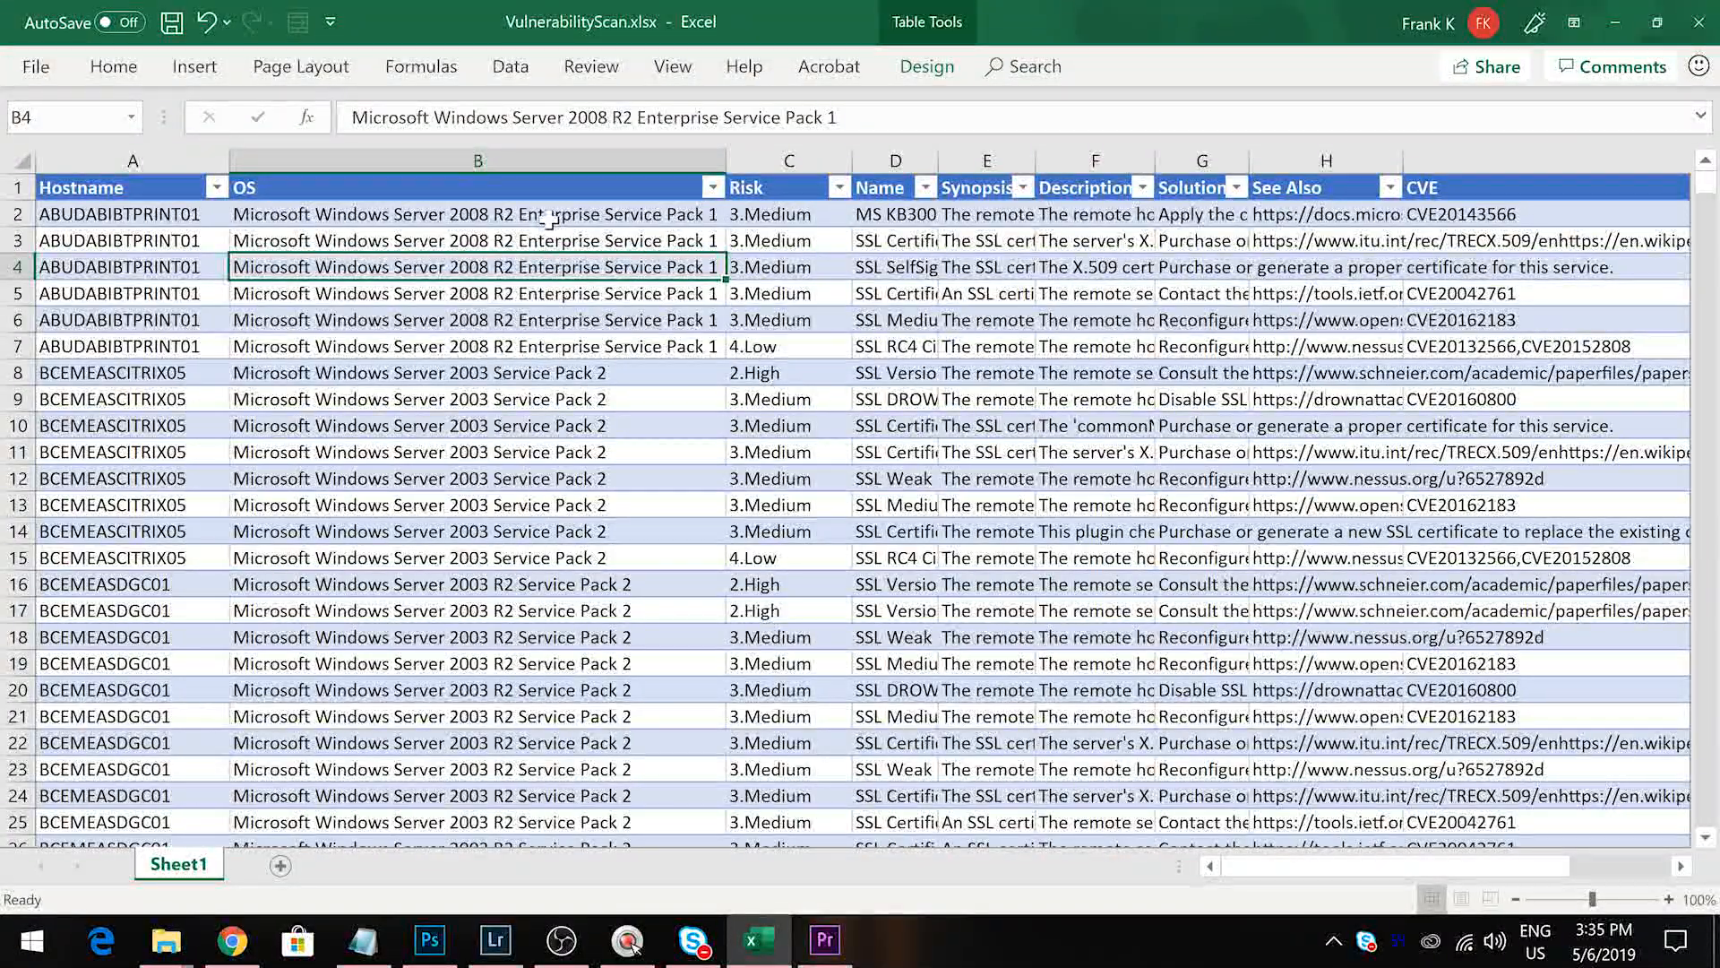
left_click(311, 198)
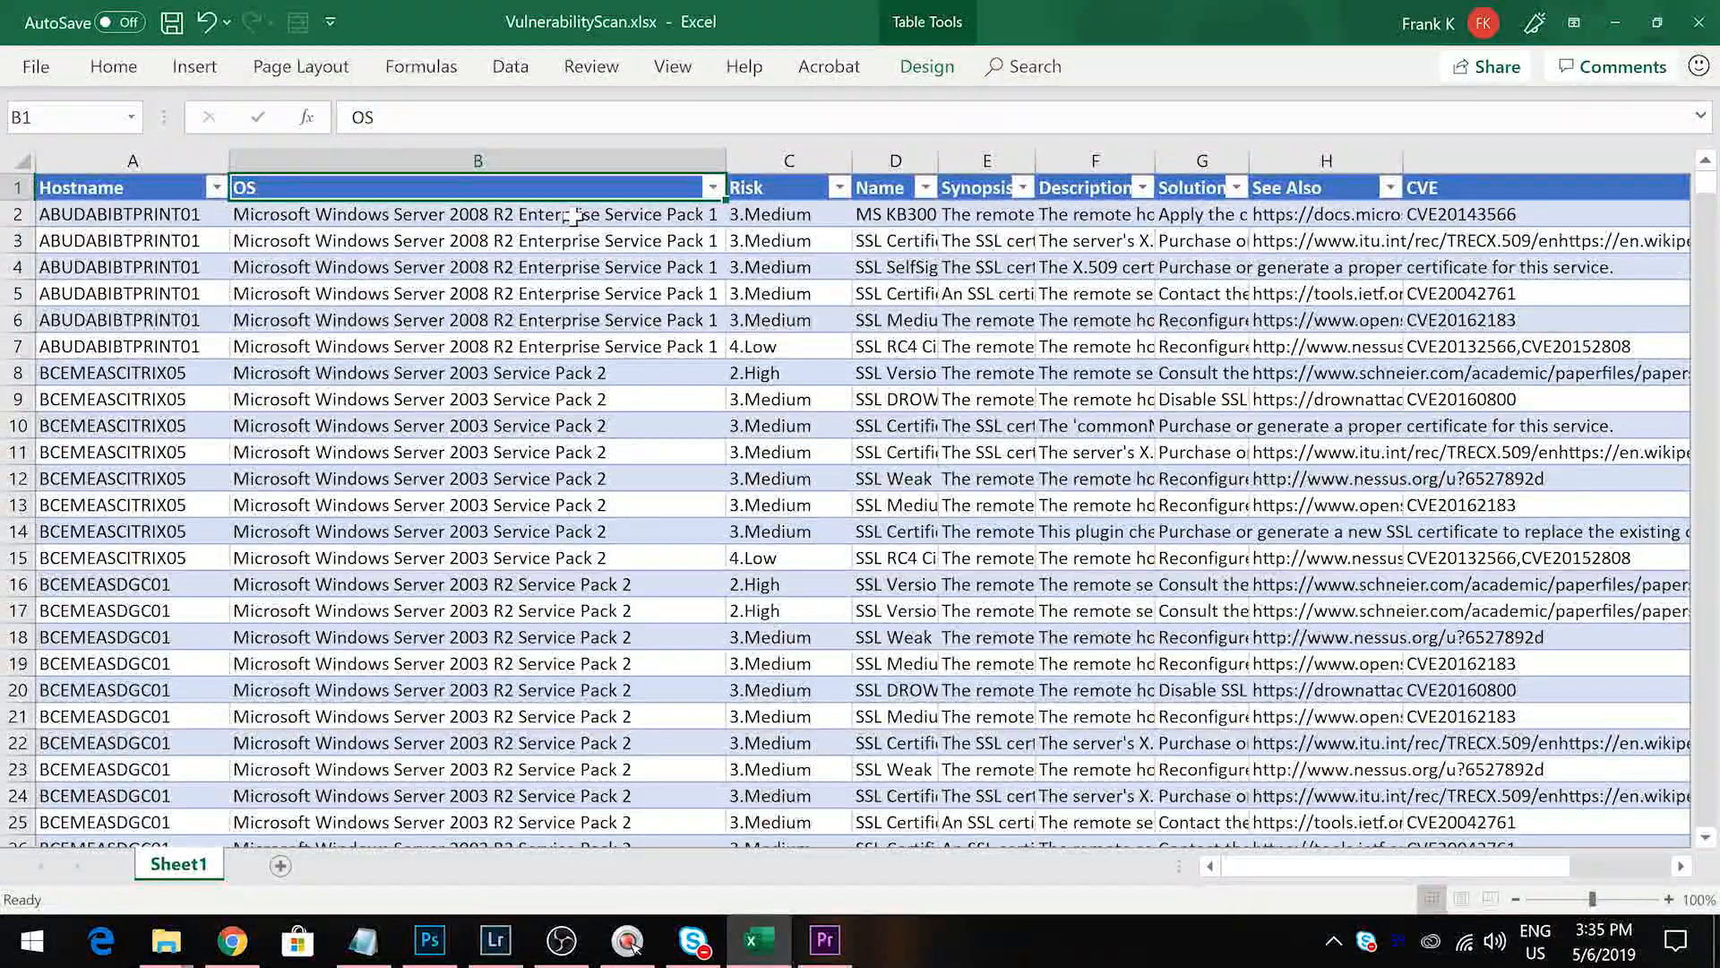
left_click_drag(573, 217, 573, 347)
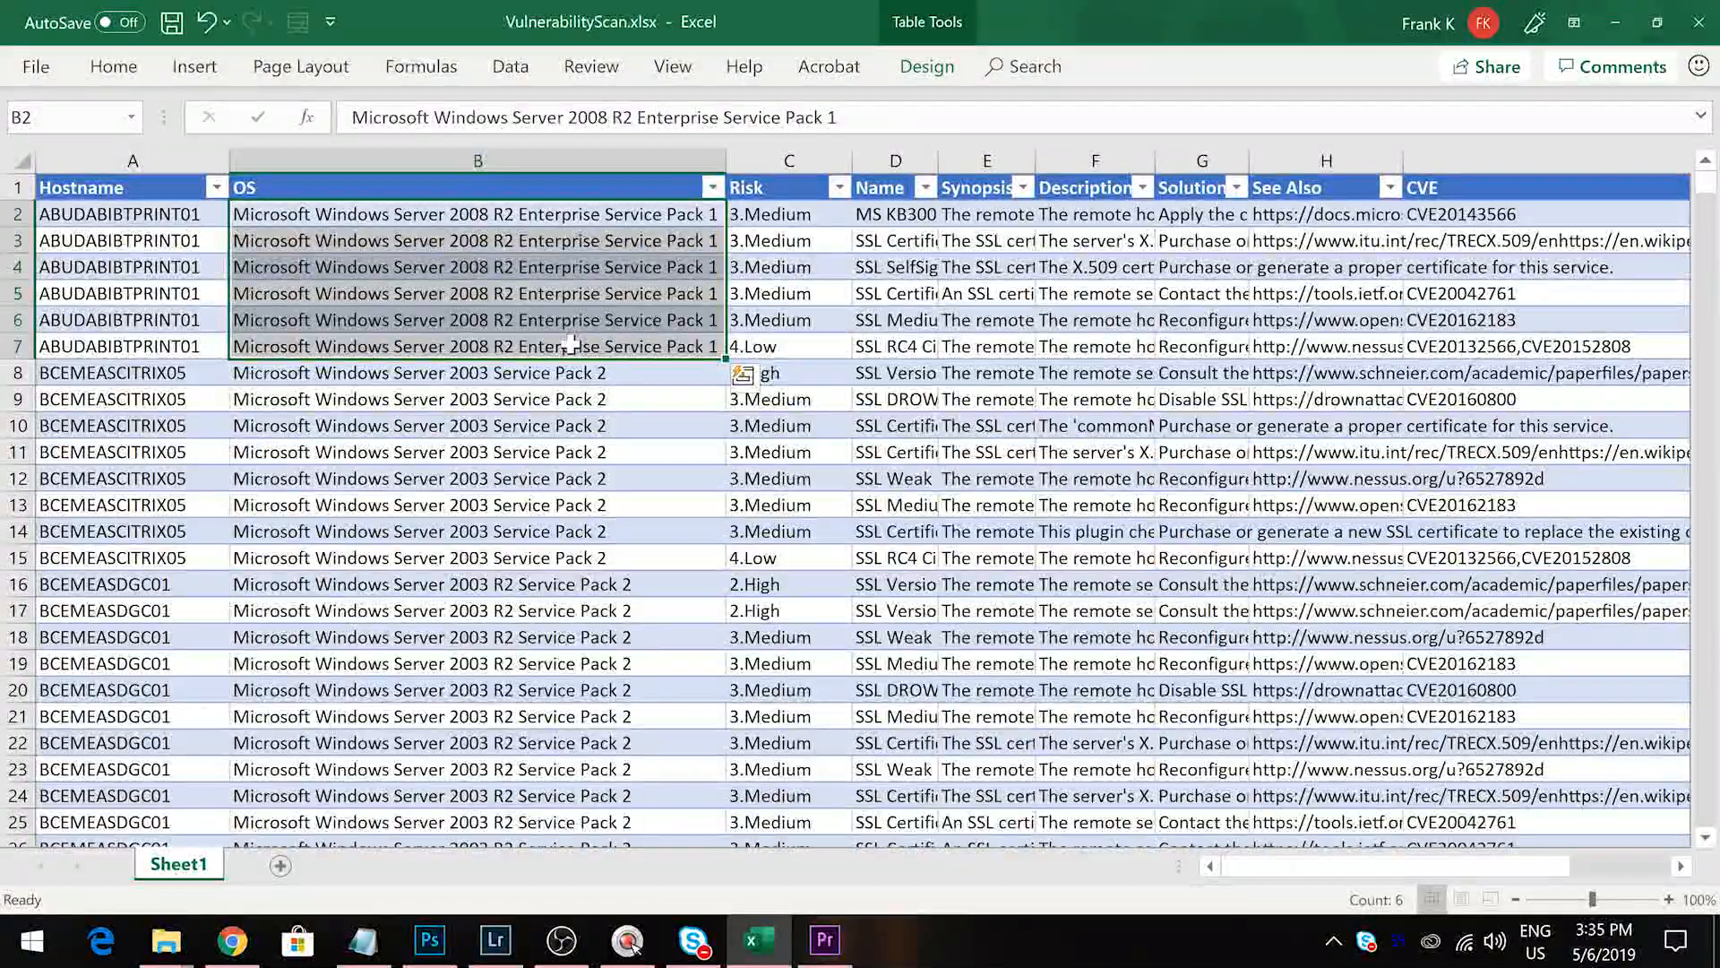
left_click(613, 250)
left_click(712, 187)
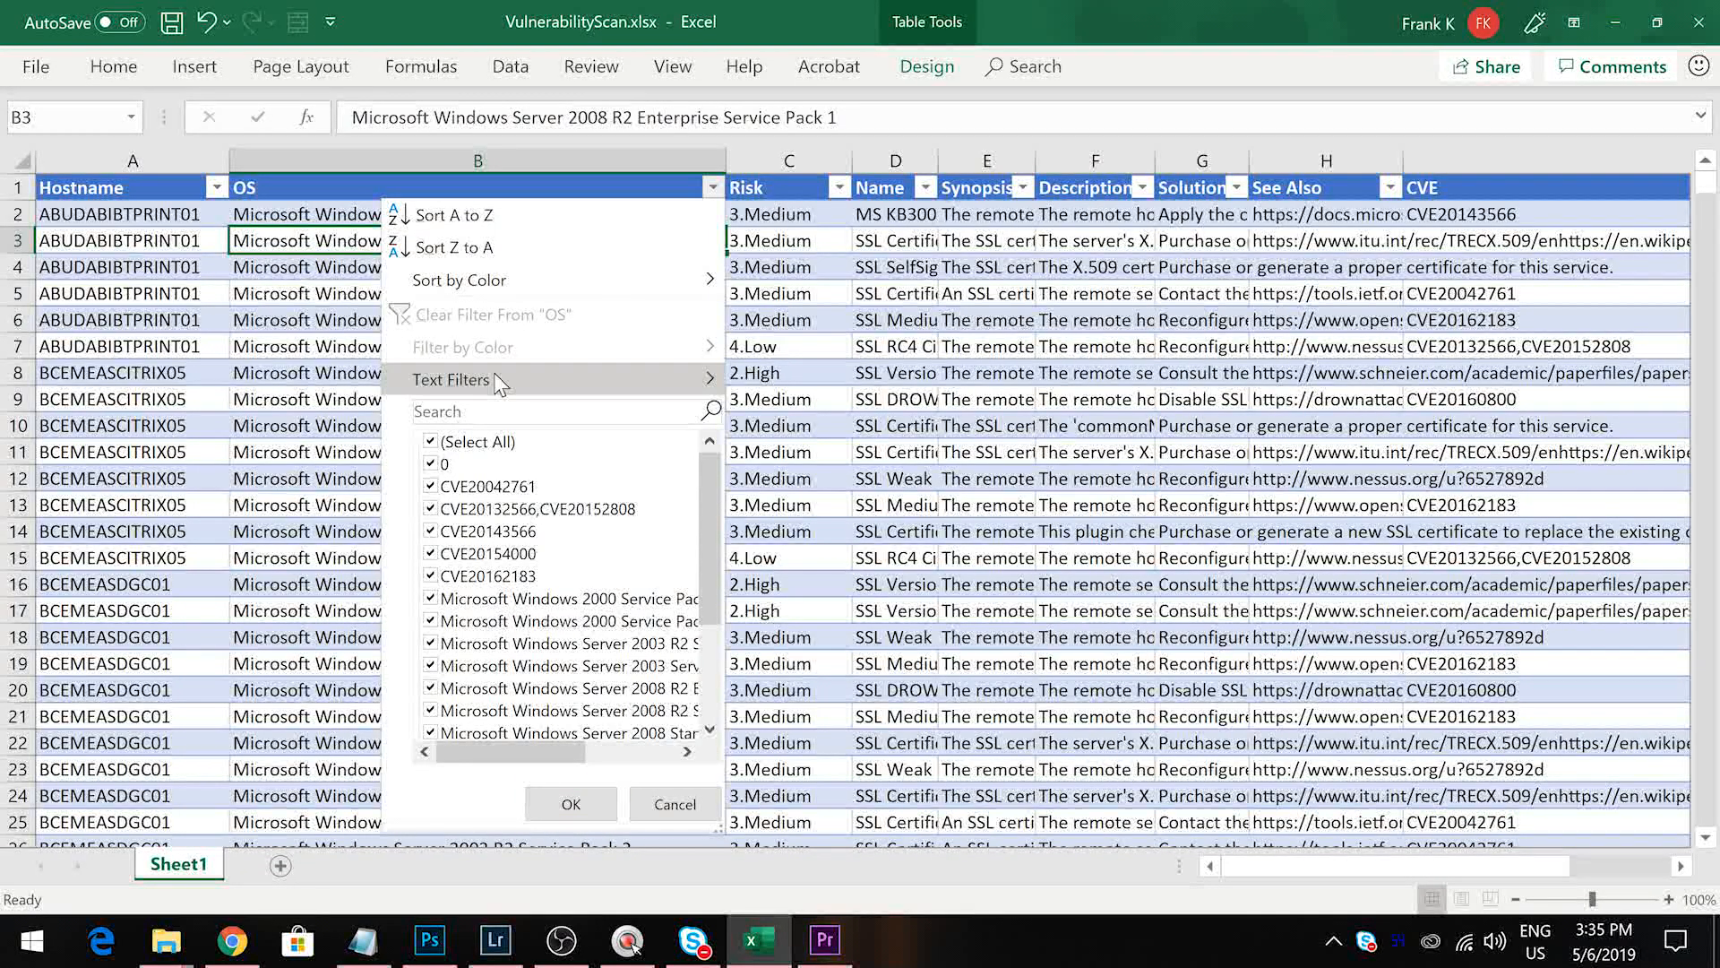
mouse_move(498, 382)
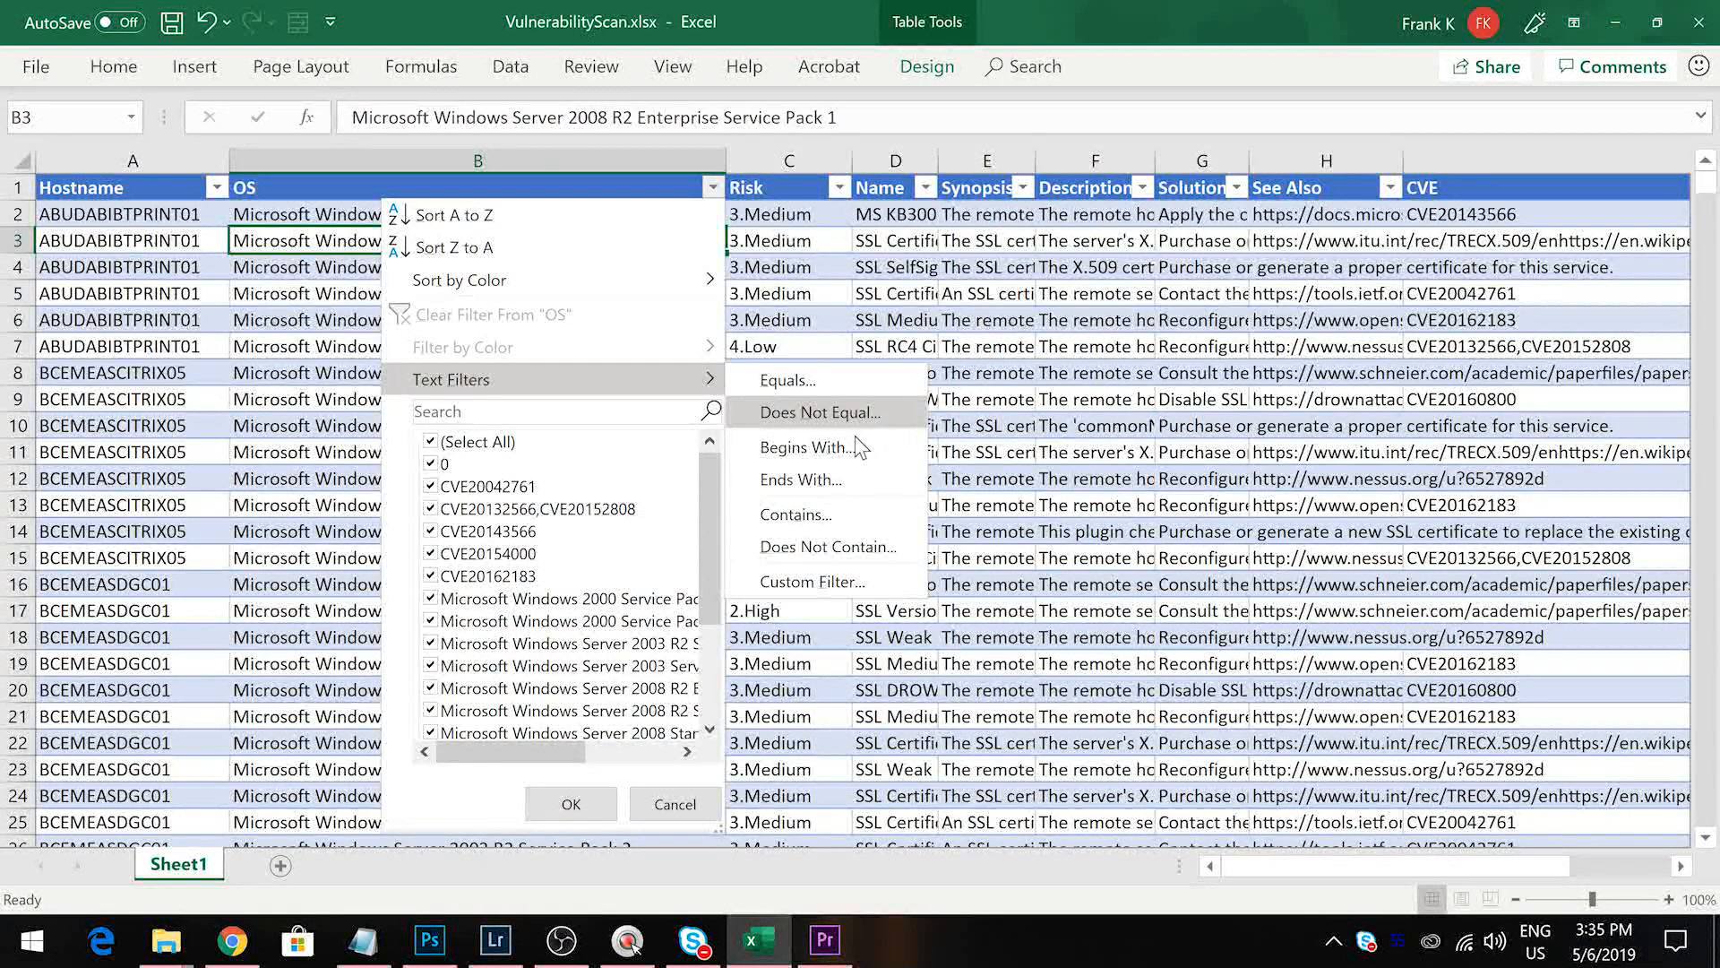
left_click(837, 518)
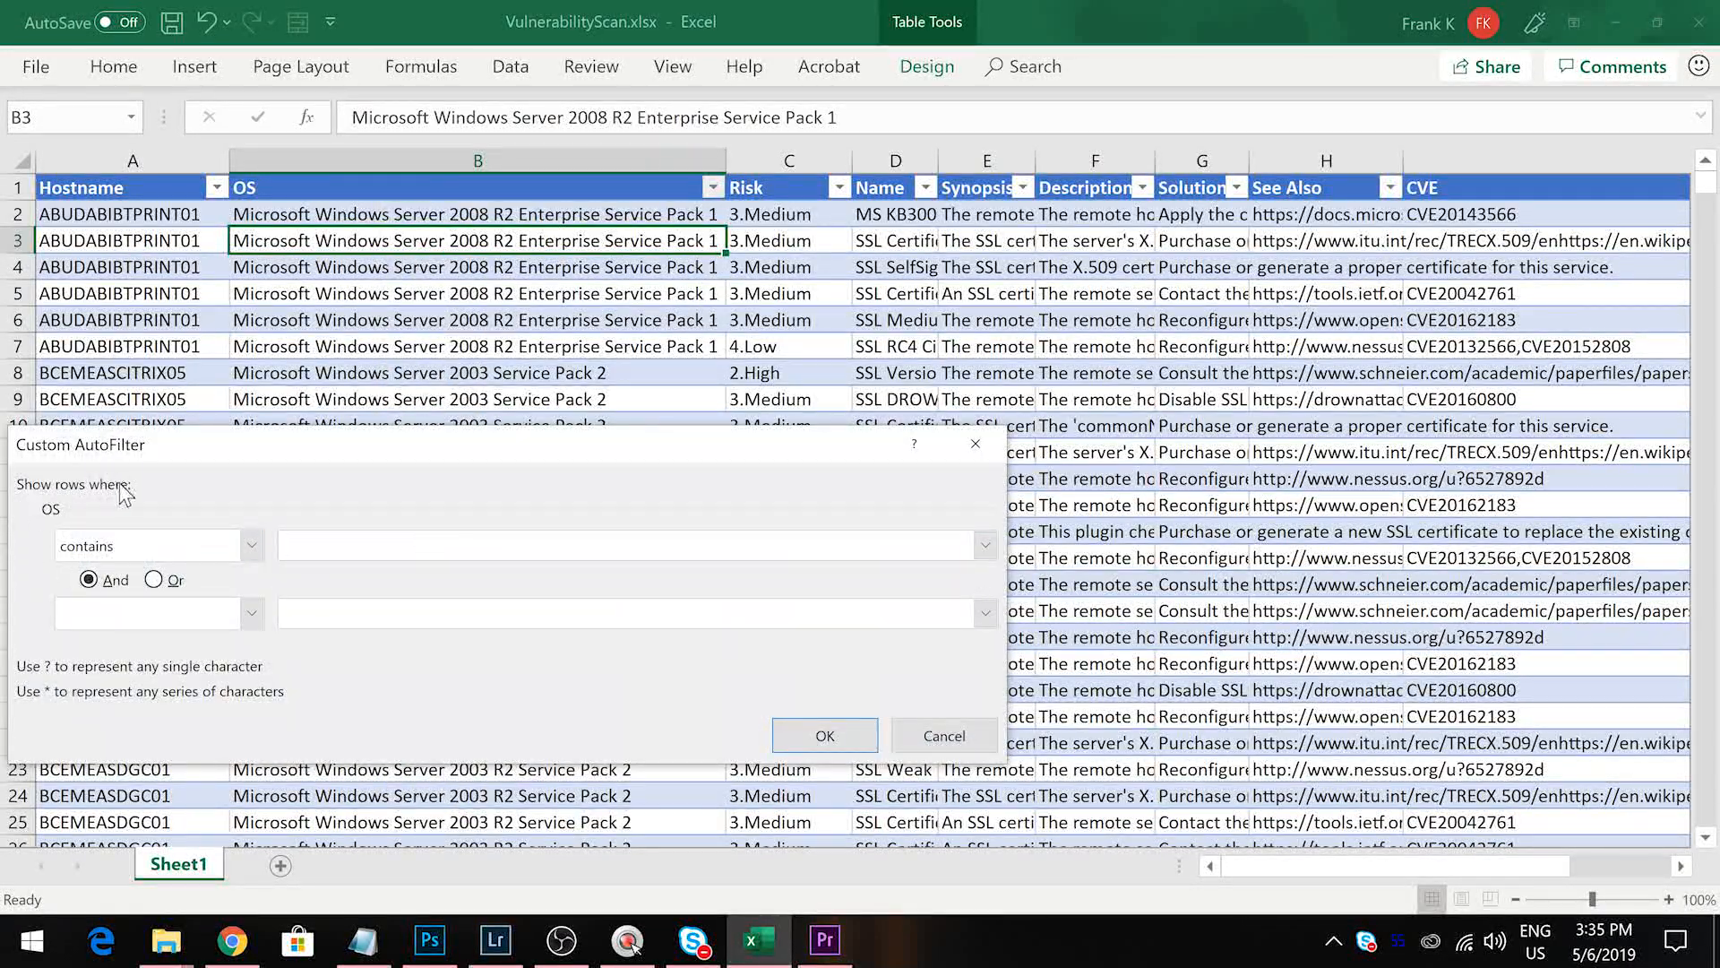
left_click(290, 542)
left_click(819, 734)
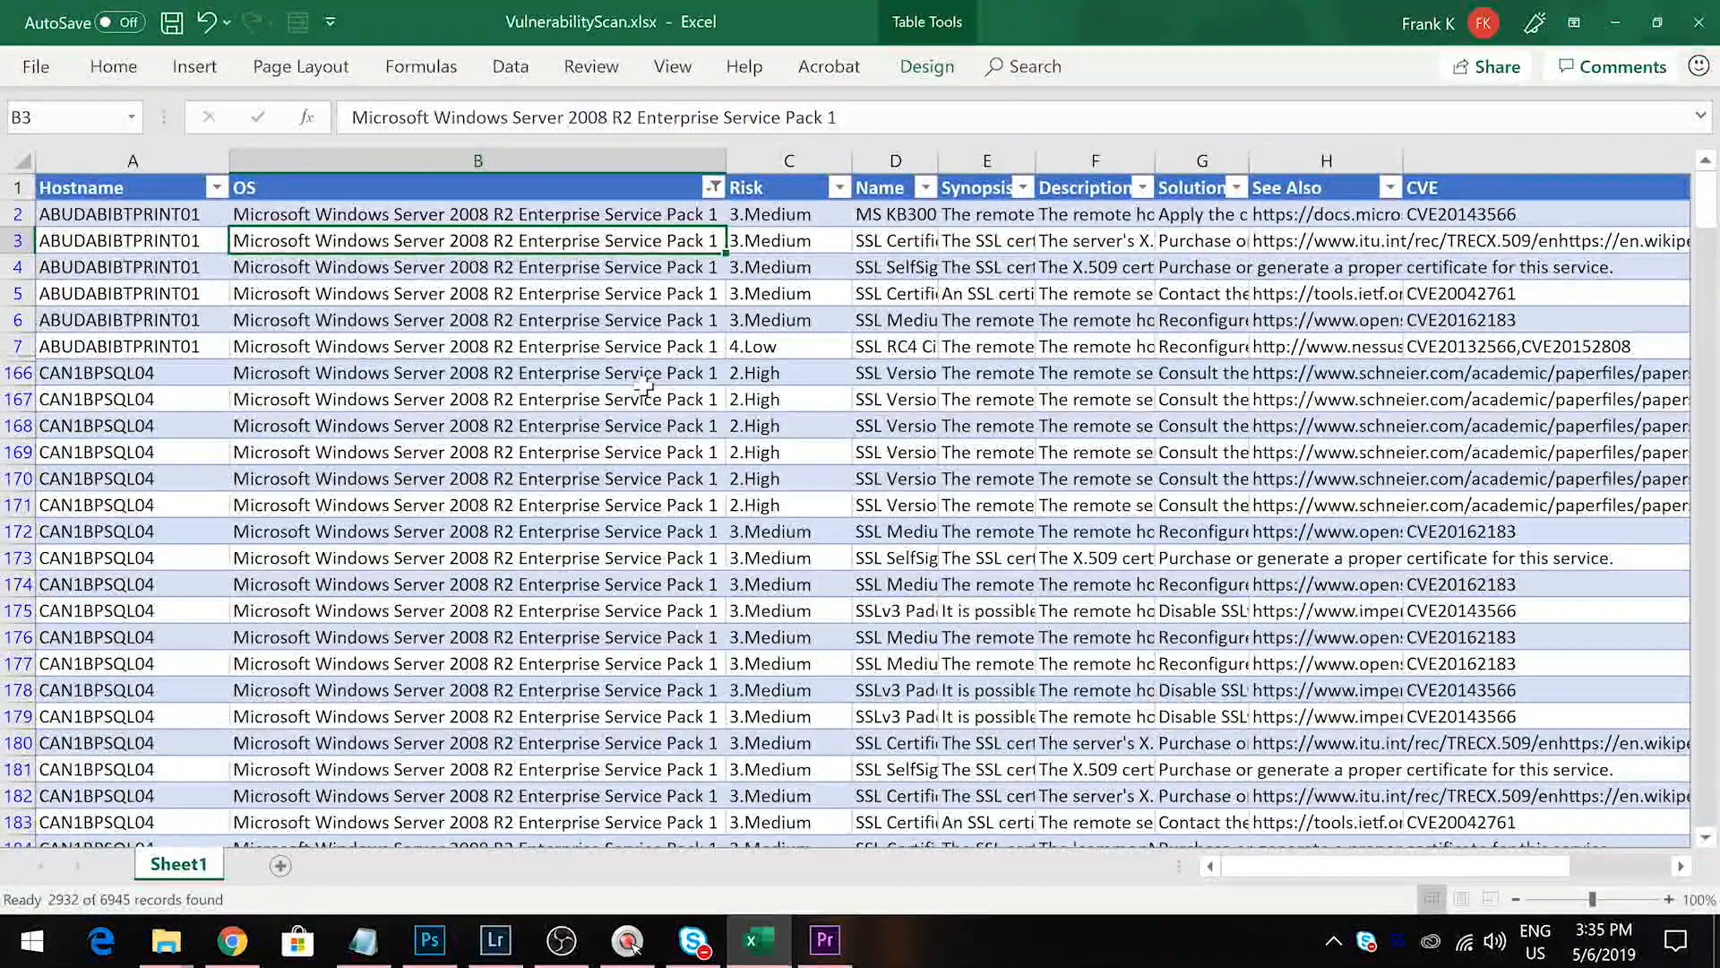
Look through the rows matching the OS filter and clear the filter from the OS column
scroll(646, 377, "down", 15)
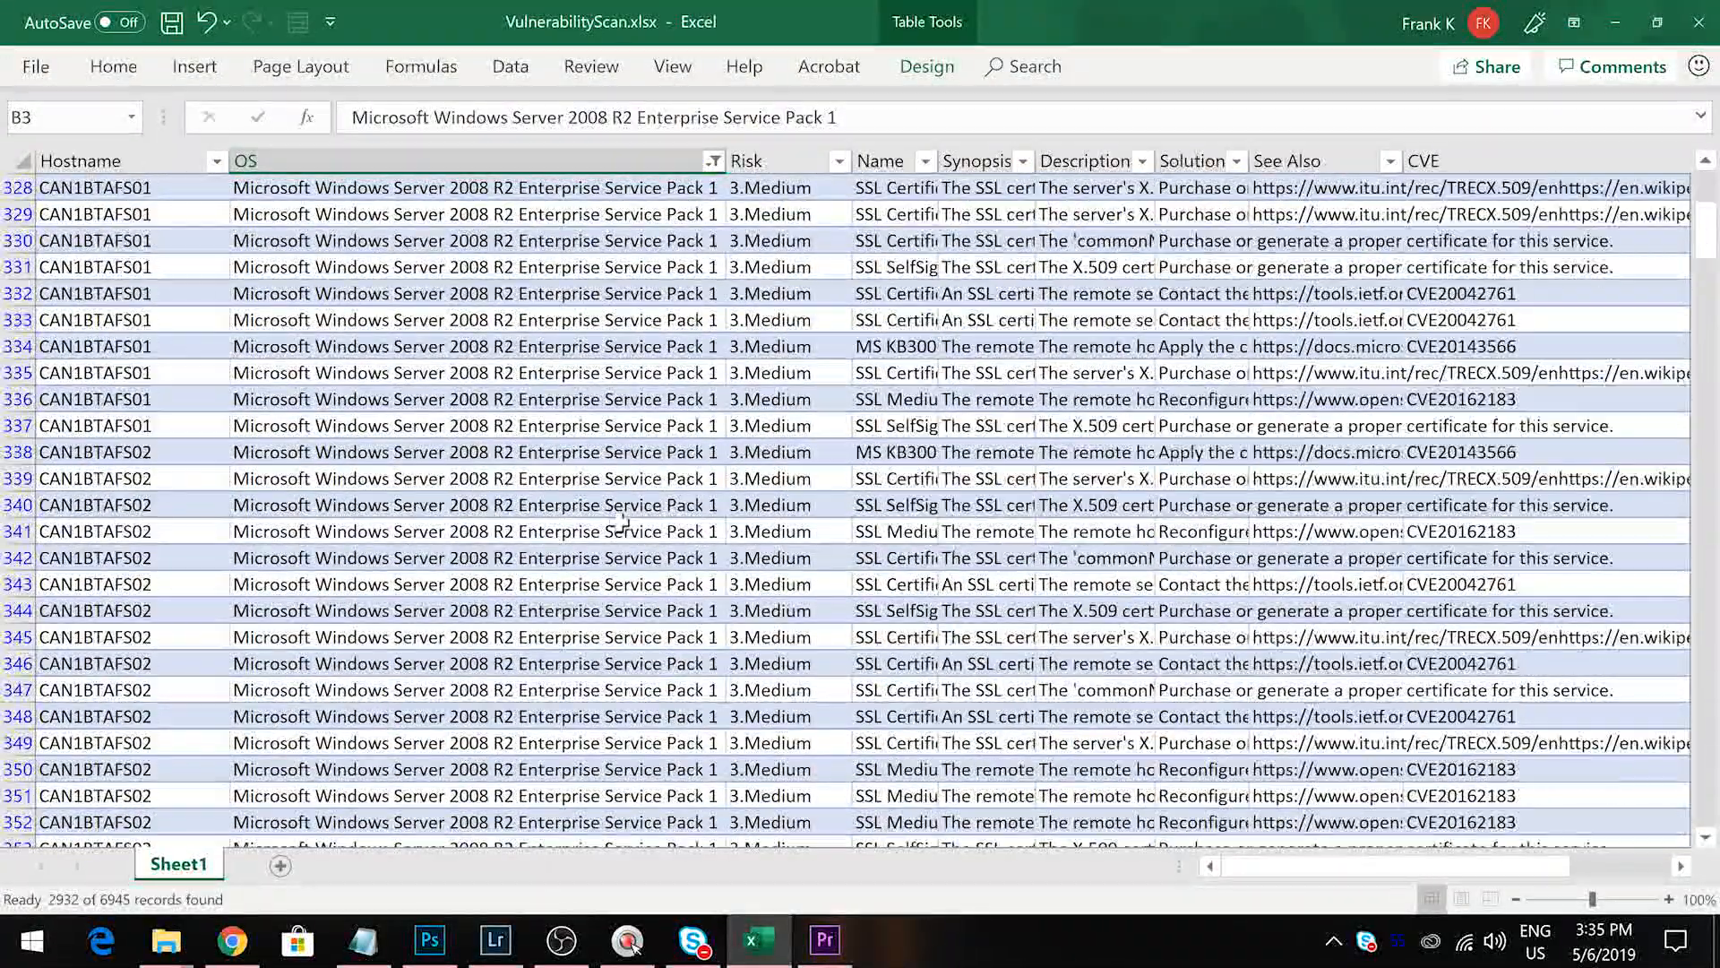
scroll(620, 521, "down", 20)
scroll(610, 506, "down", 15)
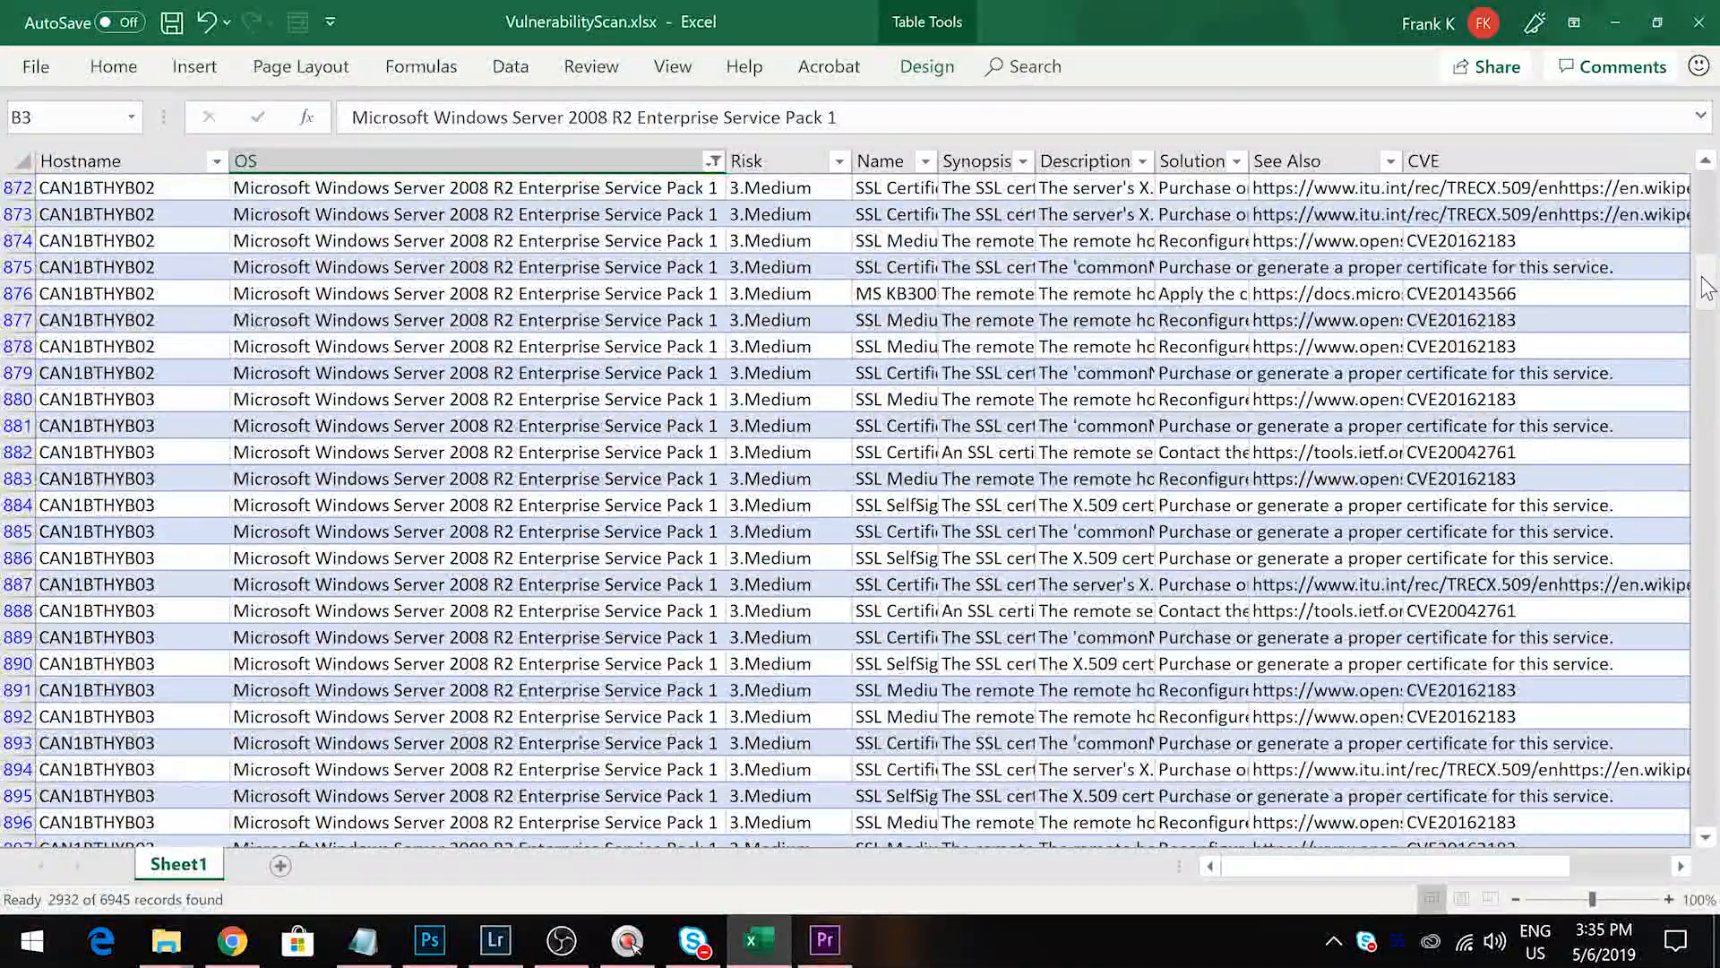
left_click_drag(1711, 299, 1712, 303)
left_click_drag(1712, 696, 1711, 793)
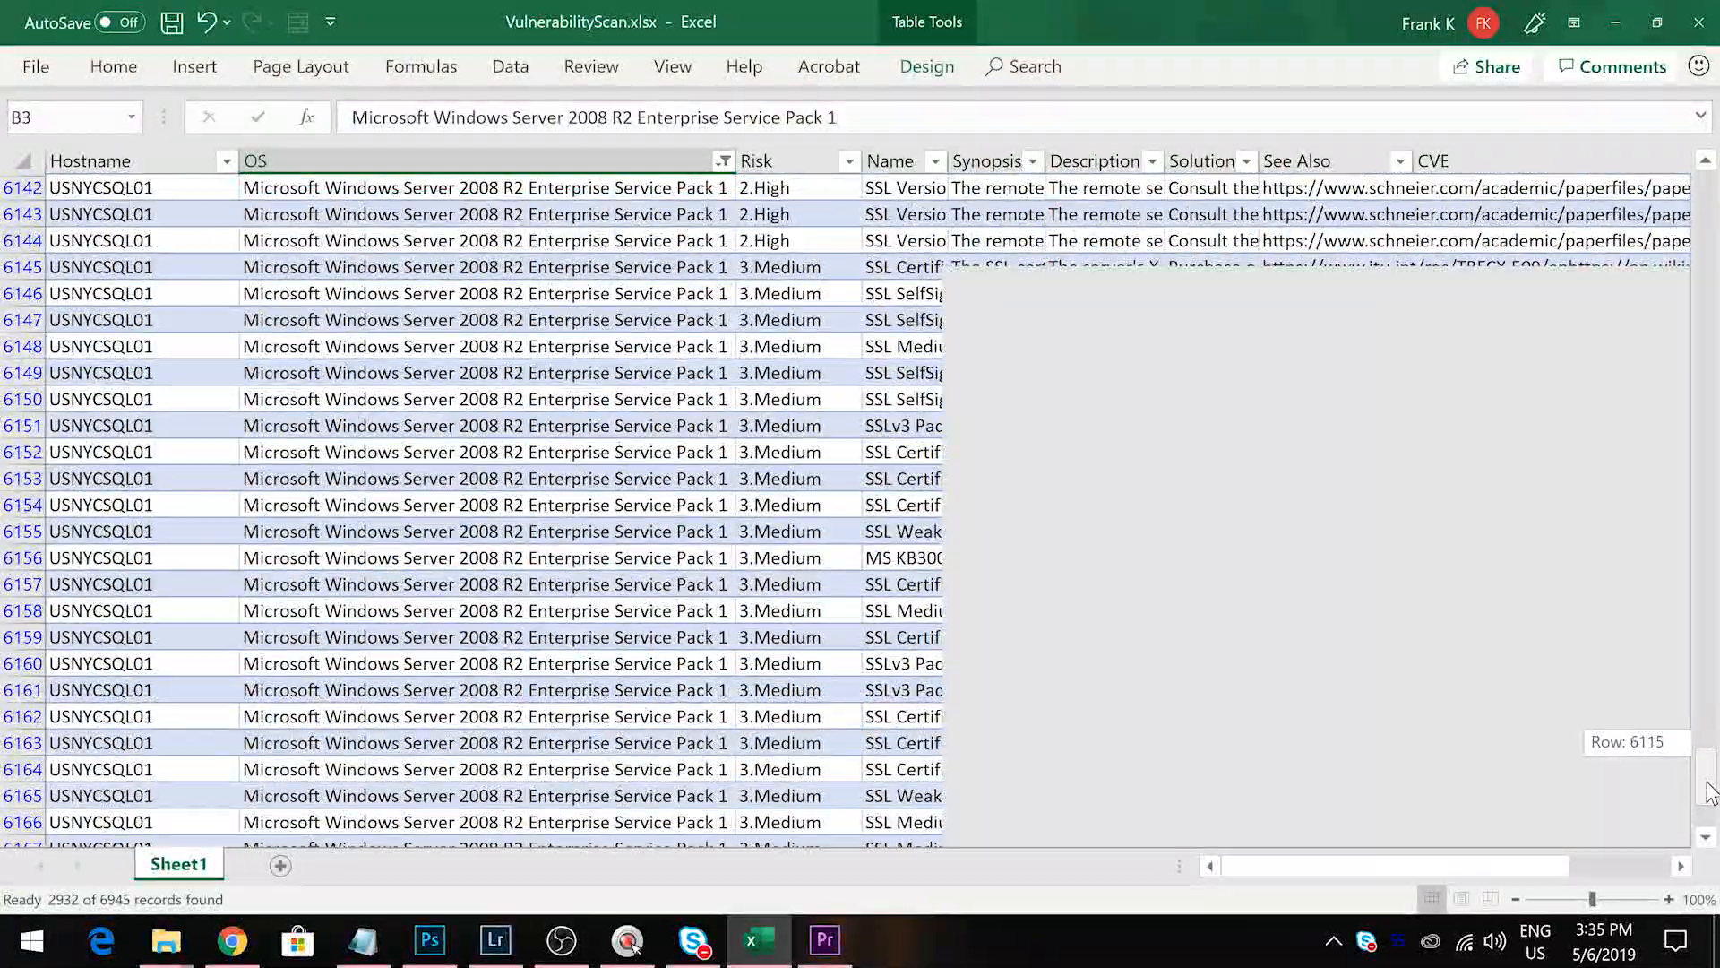
left_click_drag(1698, 285, 1510, 219)
left_click(714, 187)
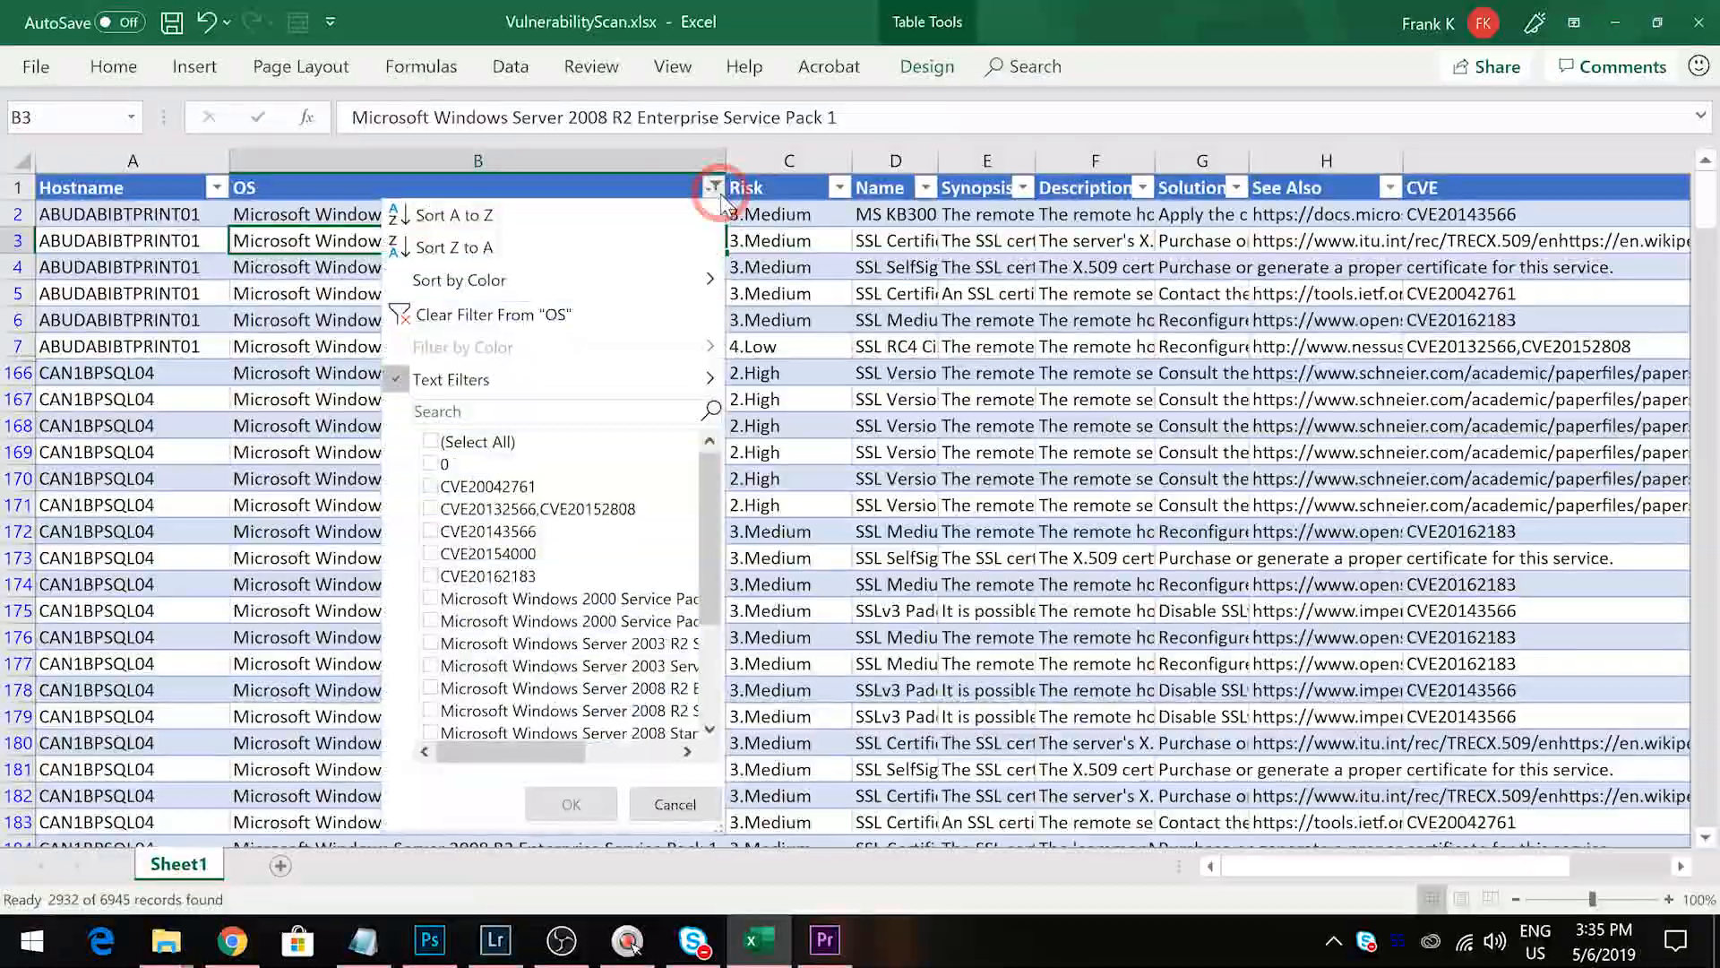
left_click(499, 312)
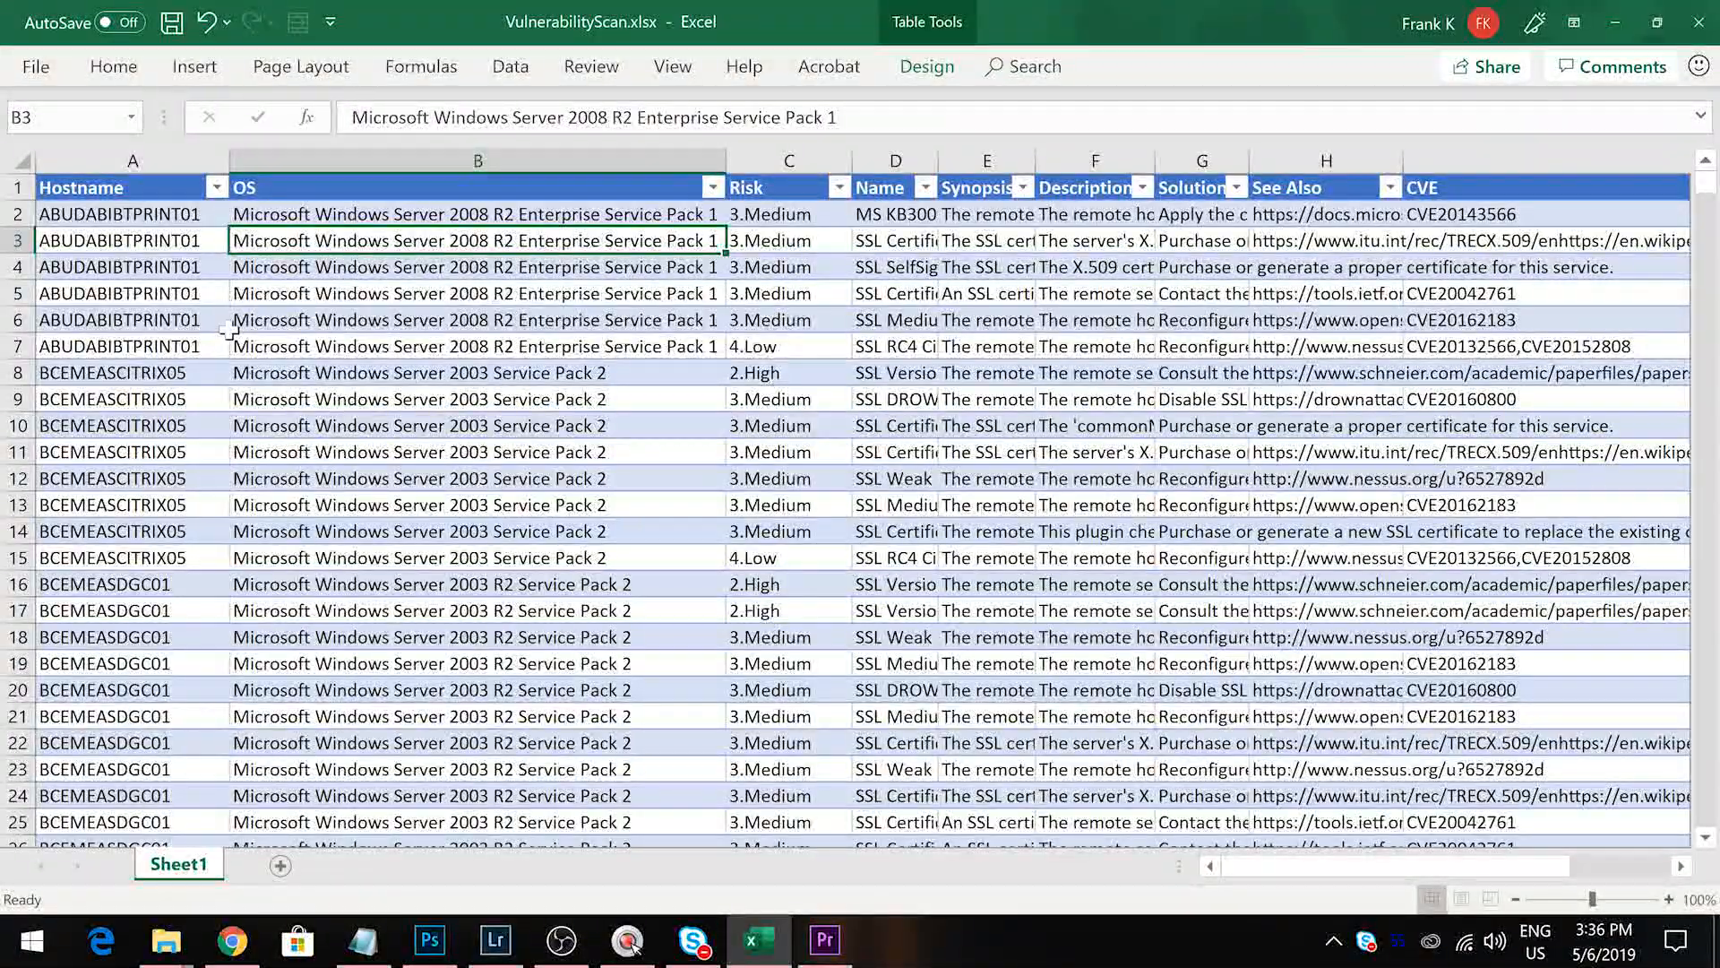
left_click(283, 320)
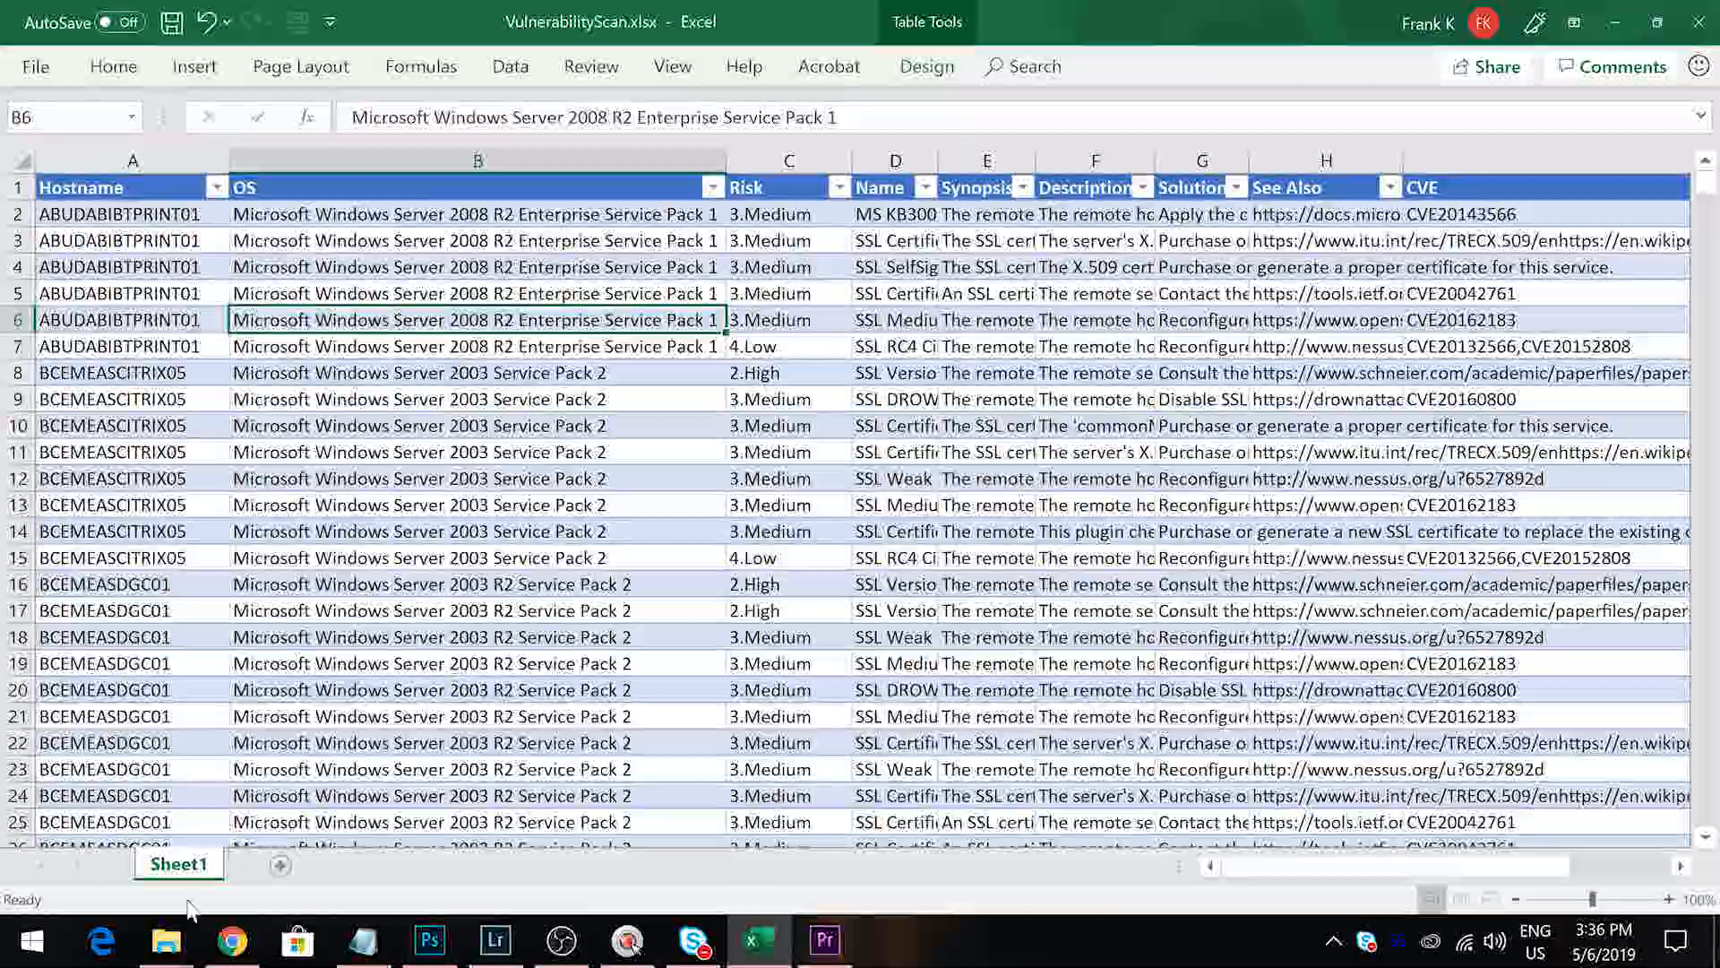
Open SupportStatus.xlsx from the Excel Video folder and place its window over part of VulnerabilityScan.xlsx so both workbooks are visible
left_click(165, 940)
left_click(113, 826)
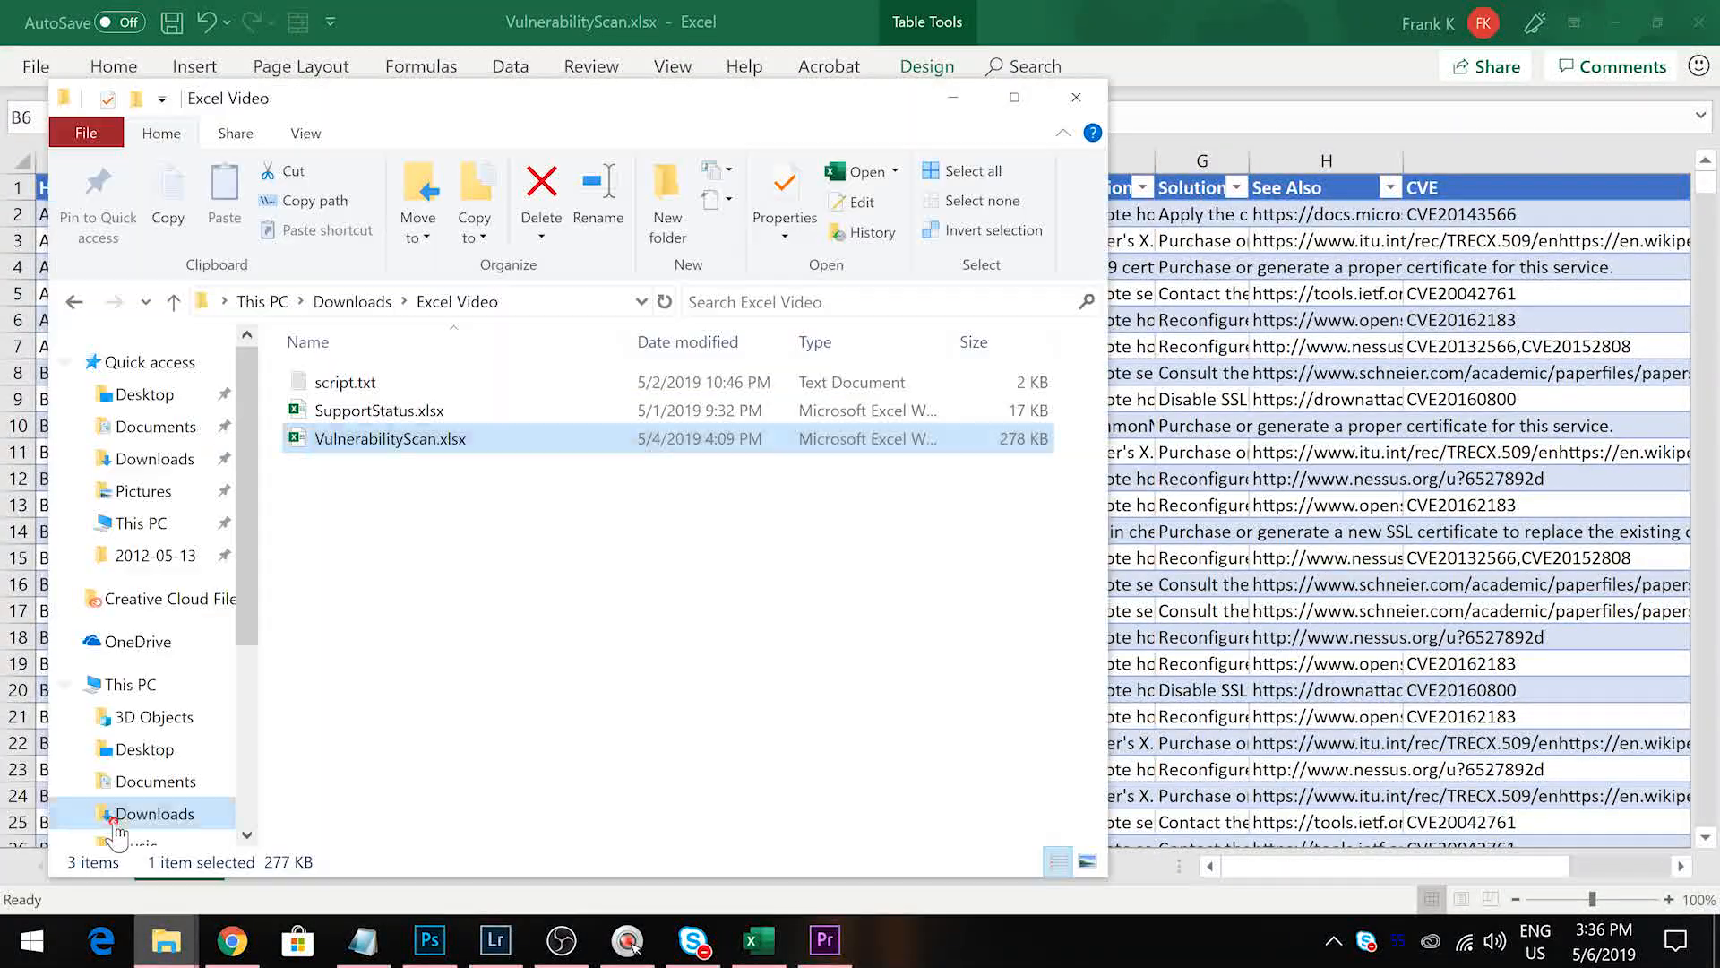
double_click(379, 411)
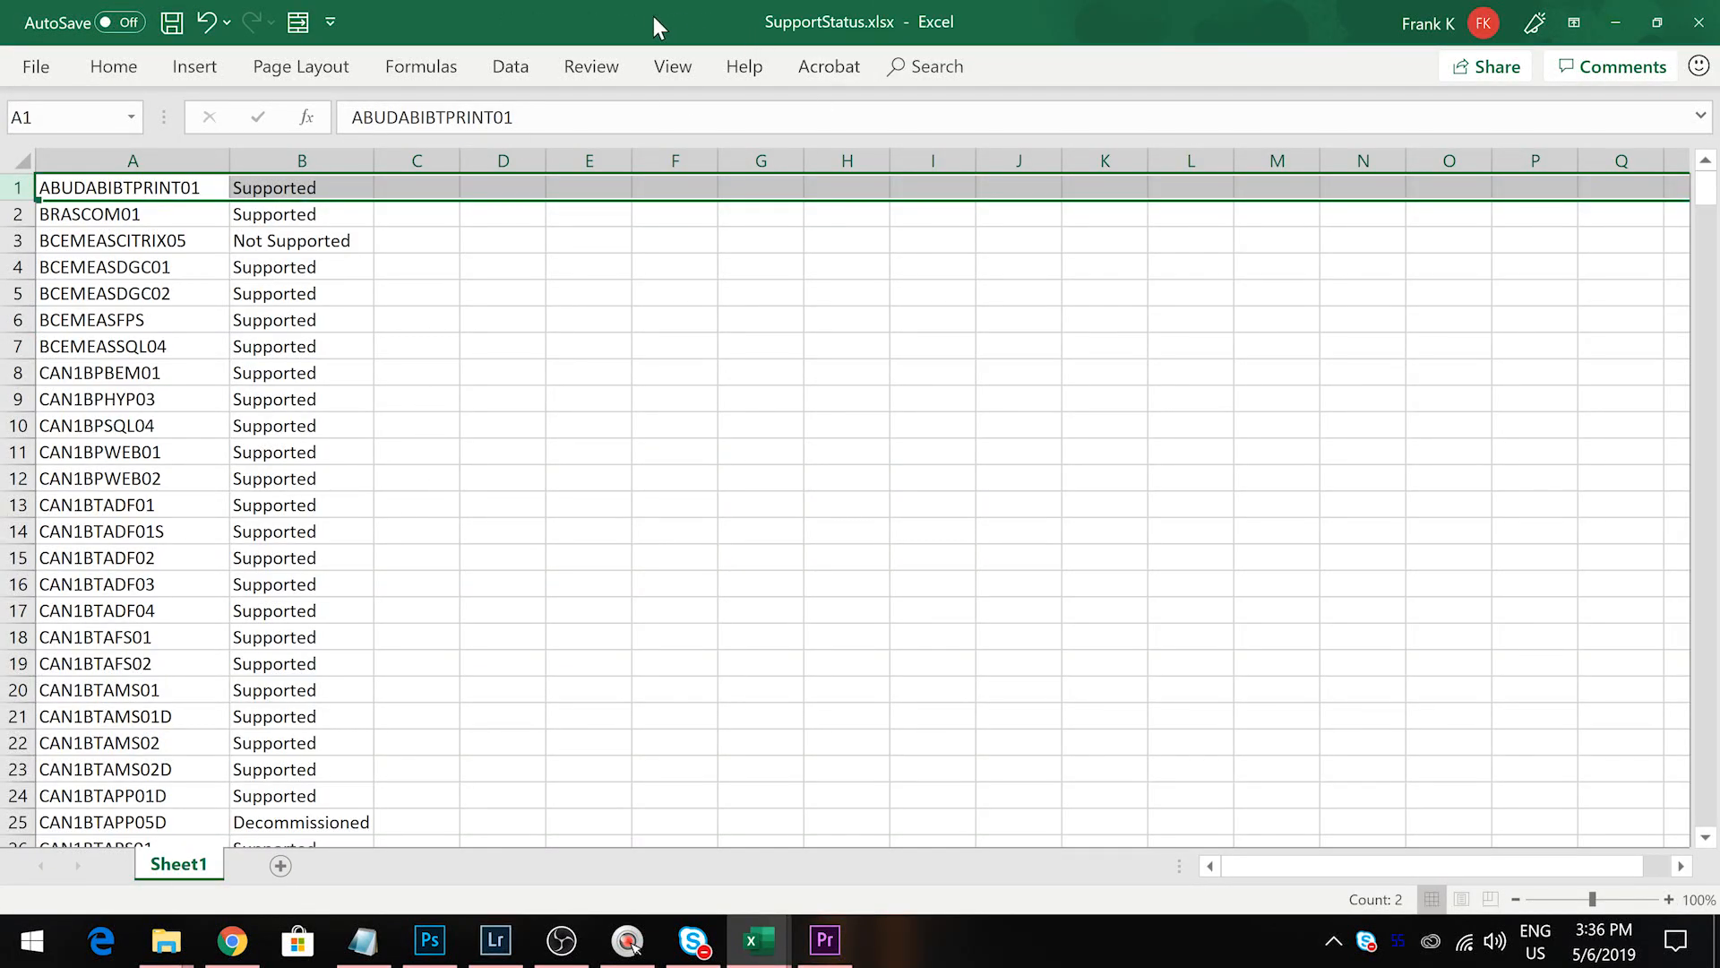
left_click_drag(625, 20, 1235, 200)
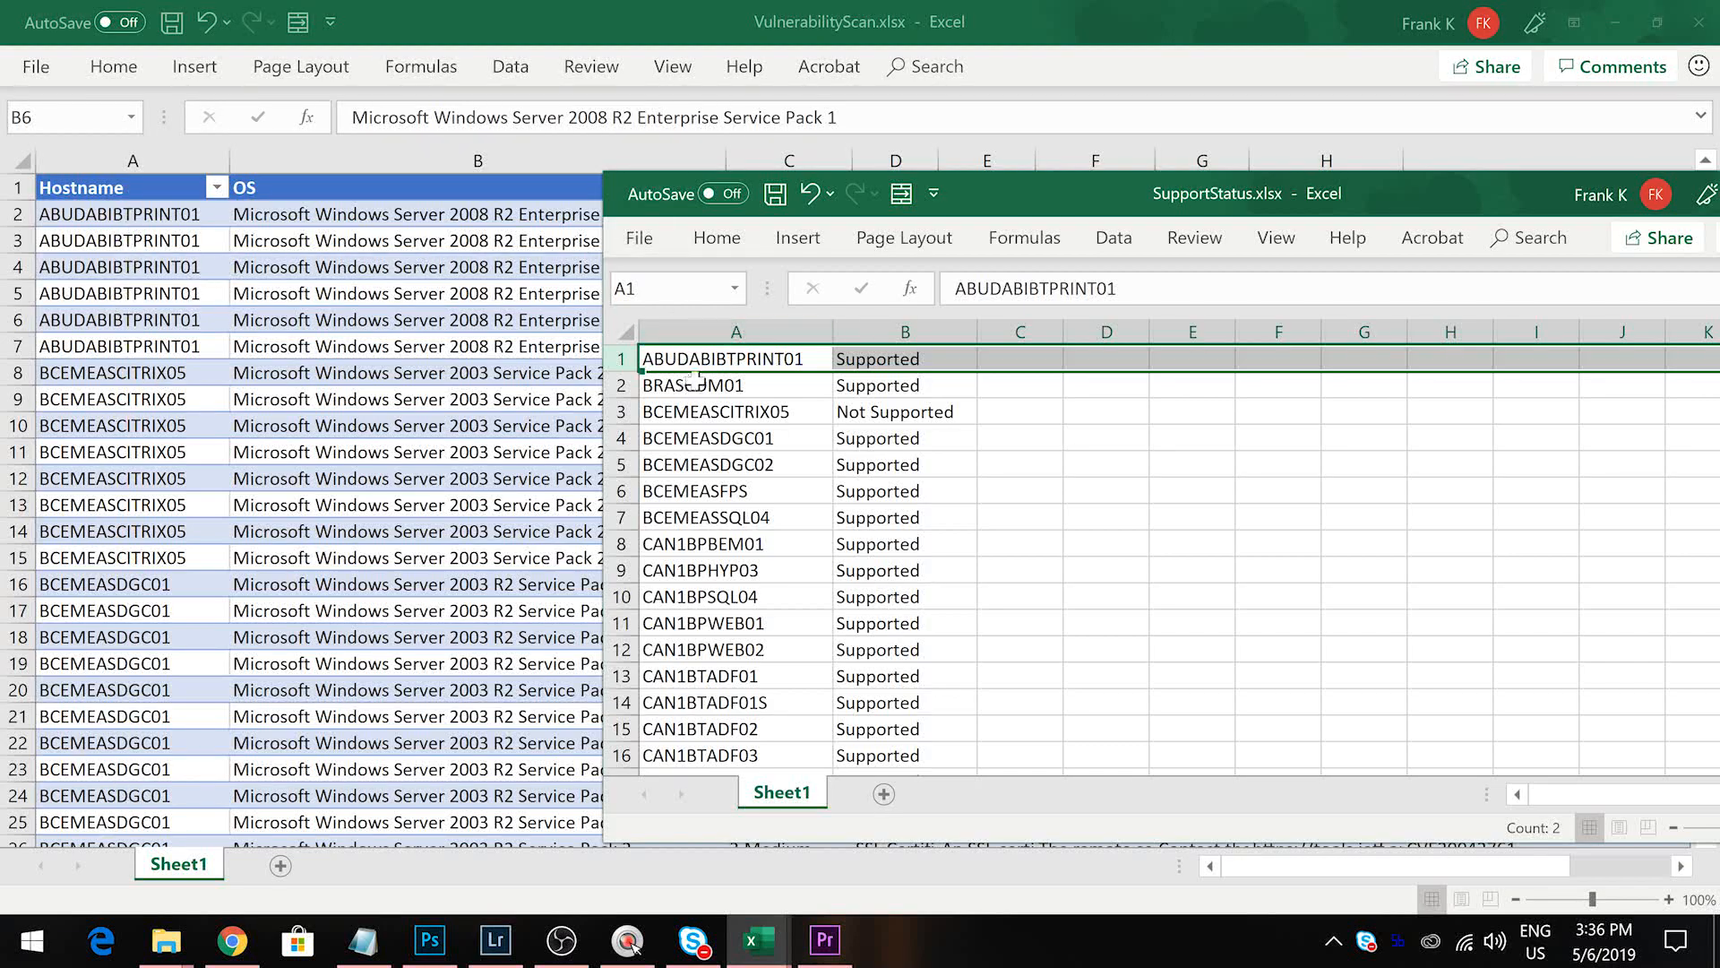
Examine the hostnames and support statuses in SupportStatus.xlsx and compare them with the Hostname column of VulnerabilityScan.xlsx
left_click_drag(748, 363, 730, 779)
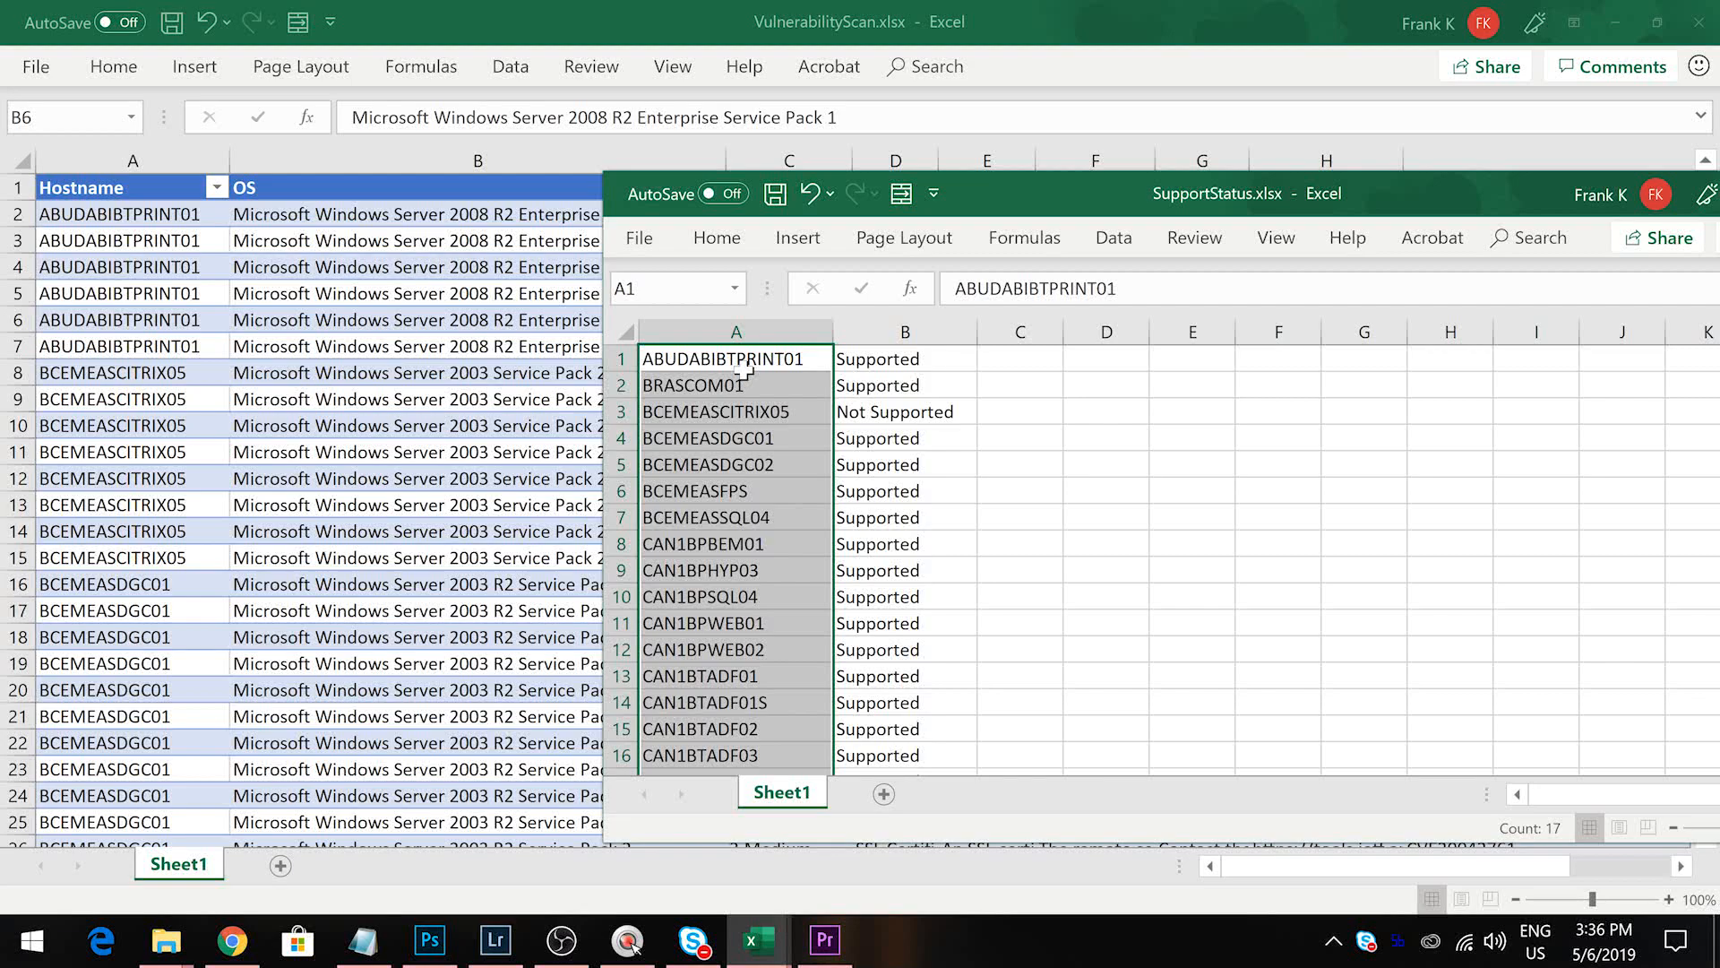
left_click(1109, 491)
key("ctrl+Home")
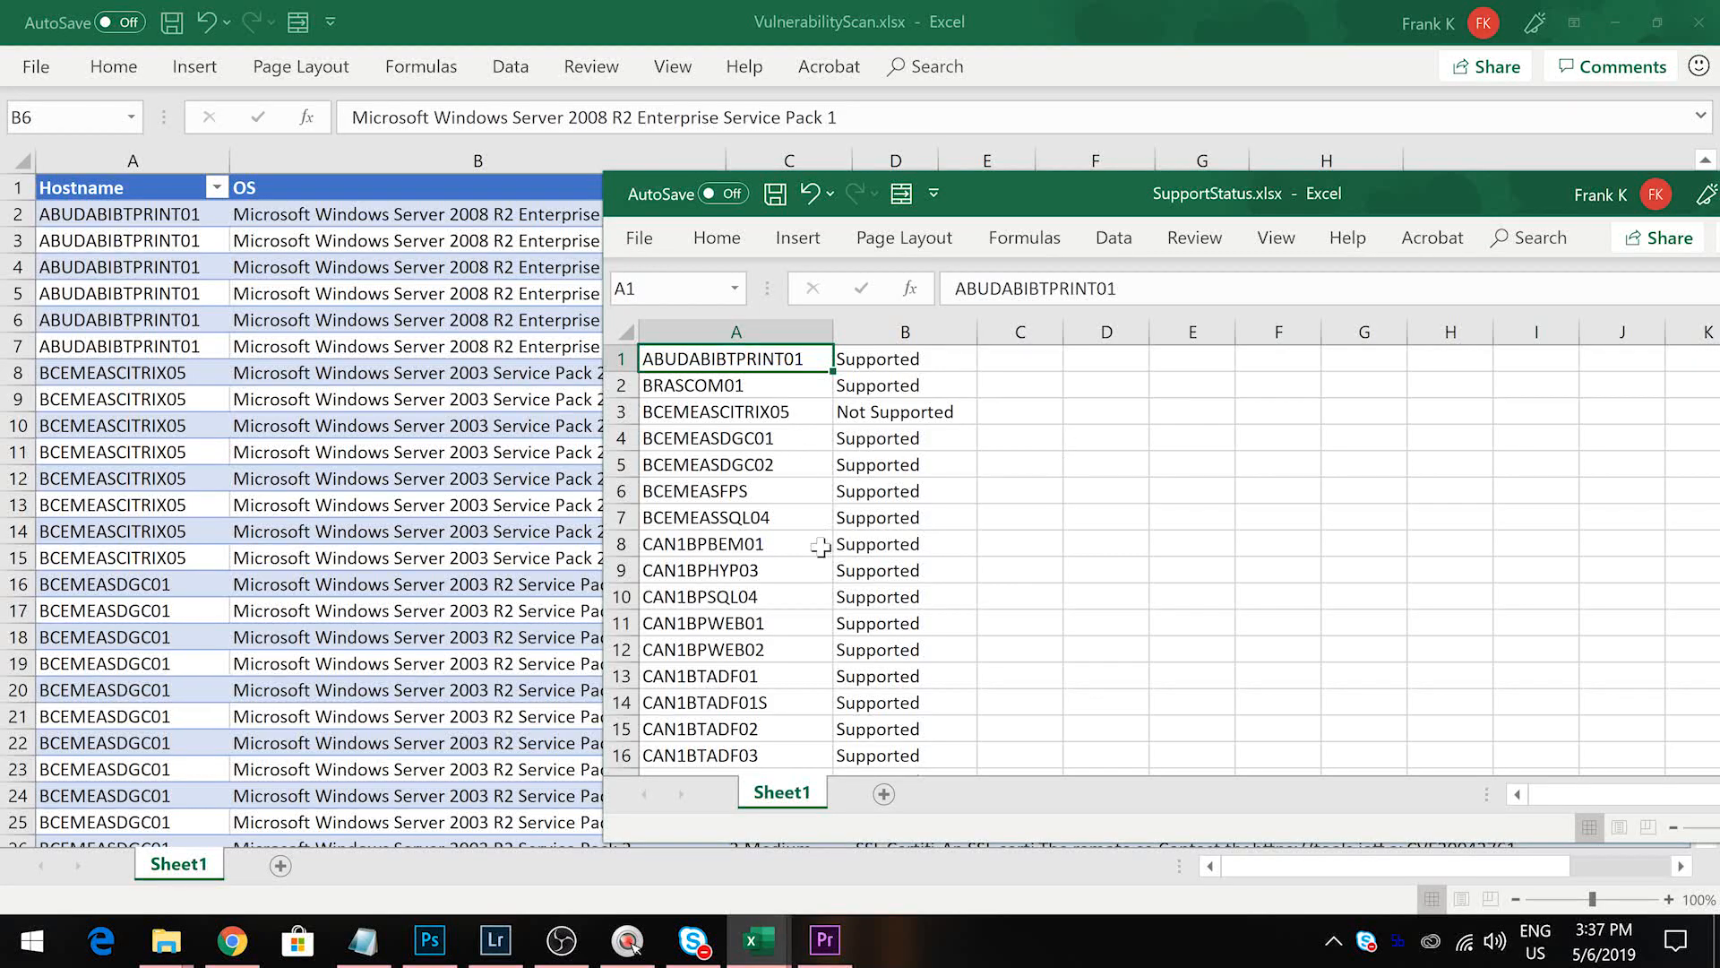
left_click(714, 392)
scroll(752, 588, "down", 20)
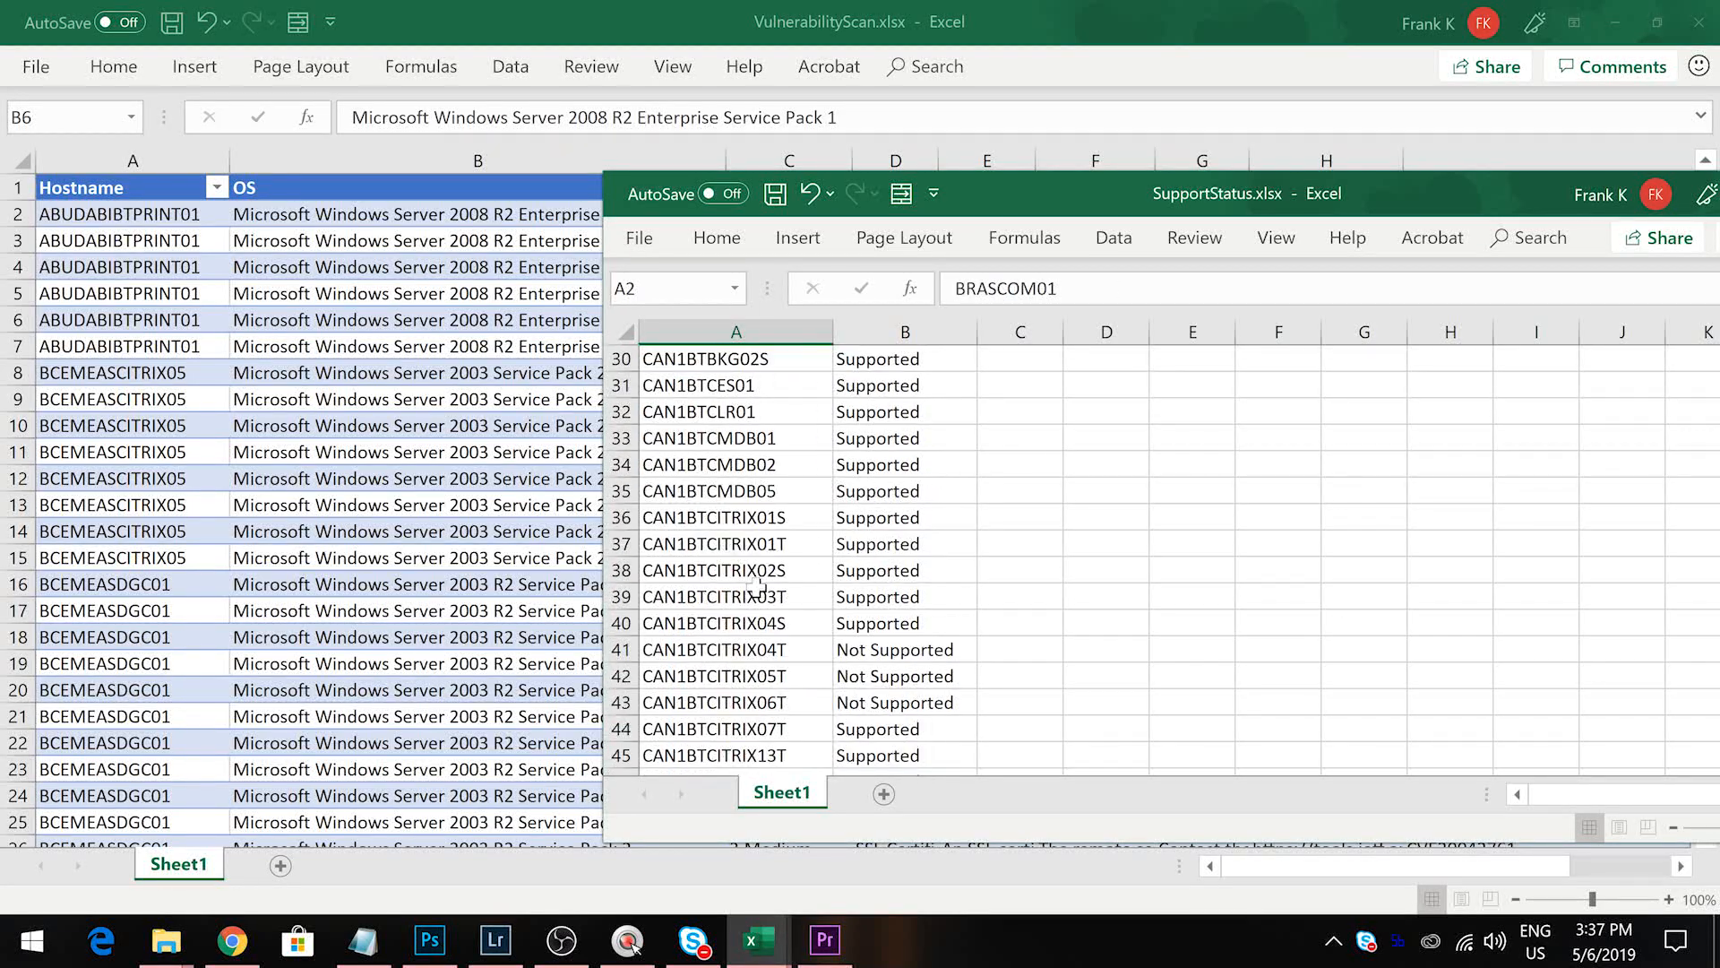
scroll(752, 589, "down", 20)
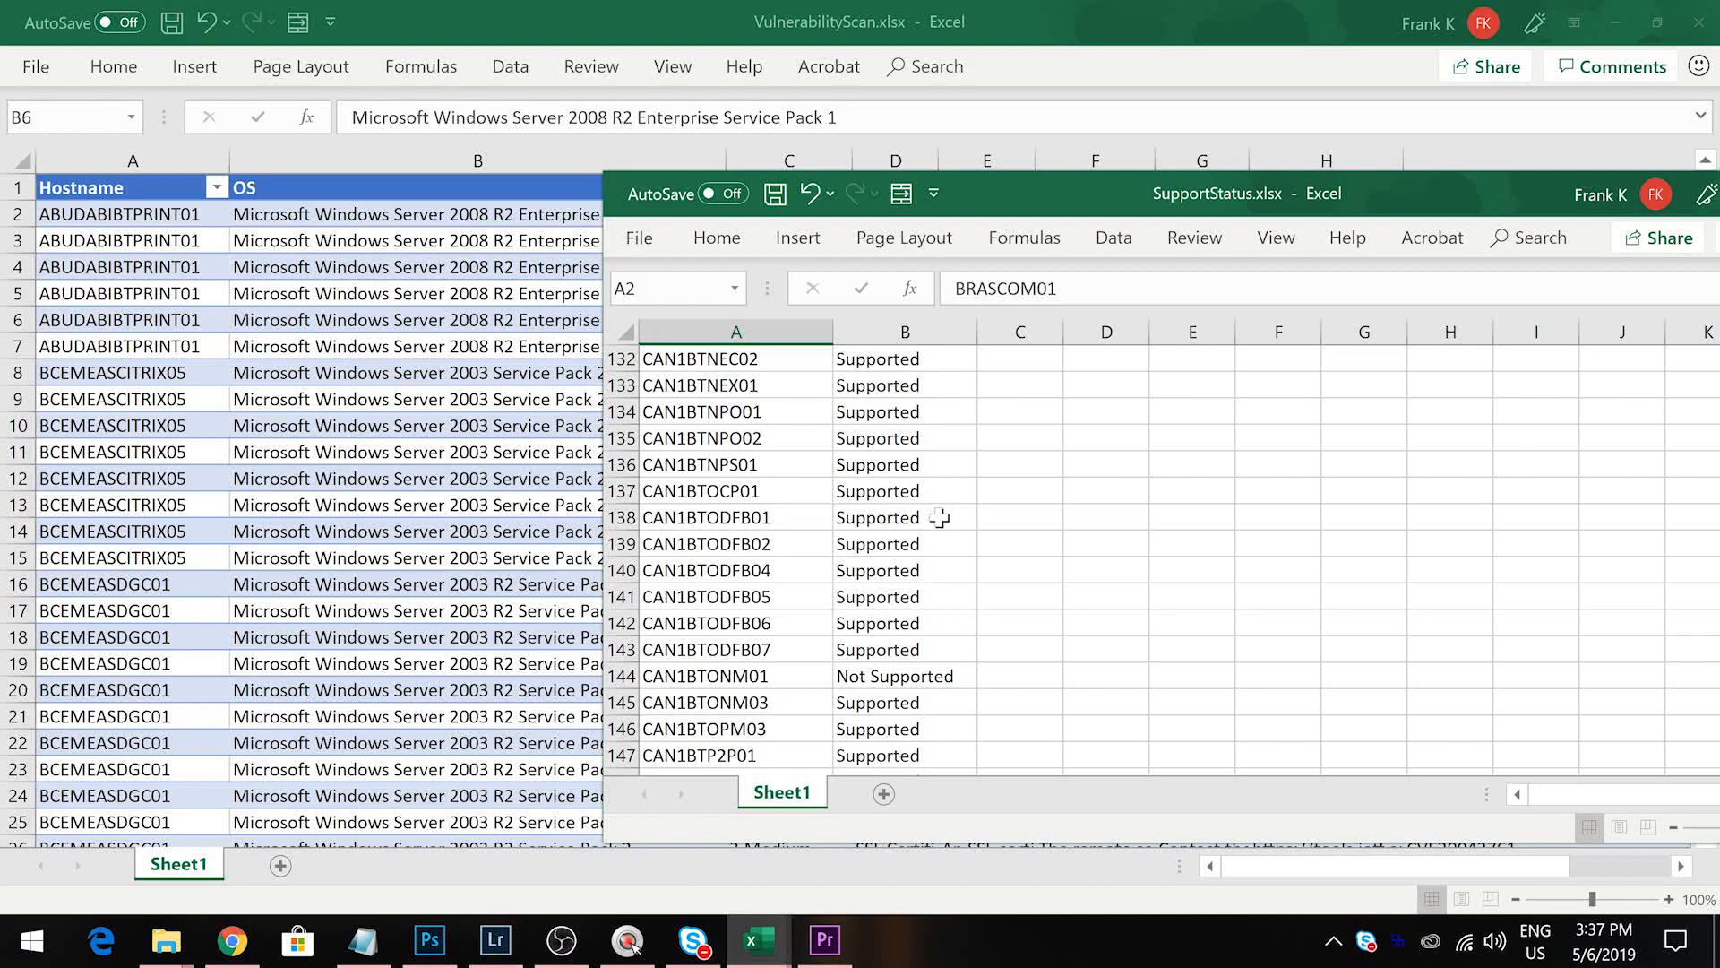
scroll(740, 526, "up", 6)
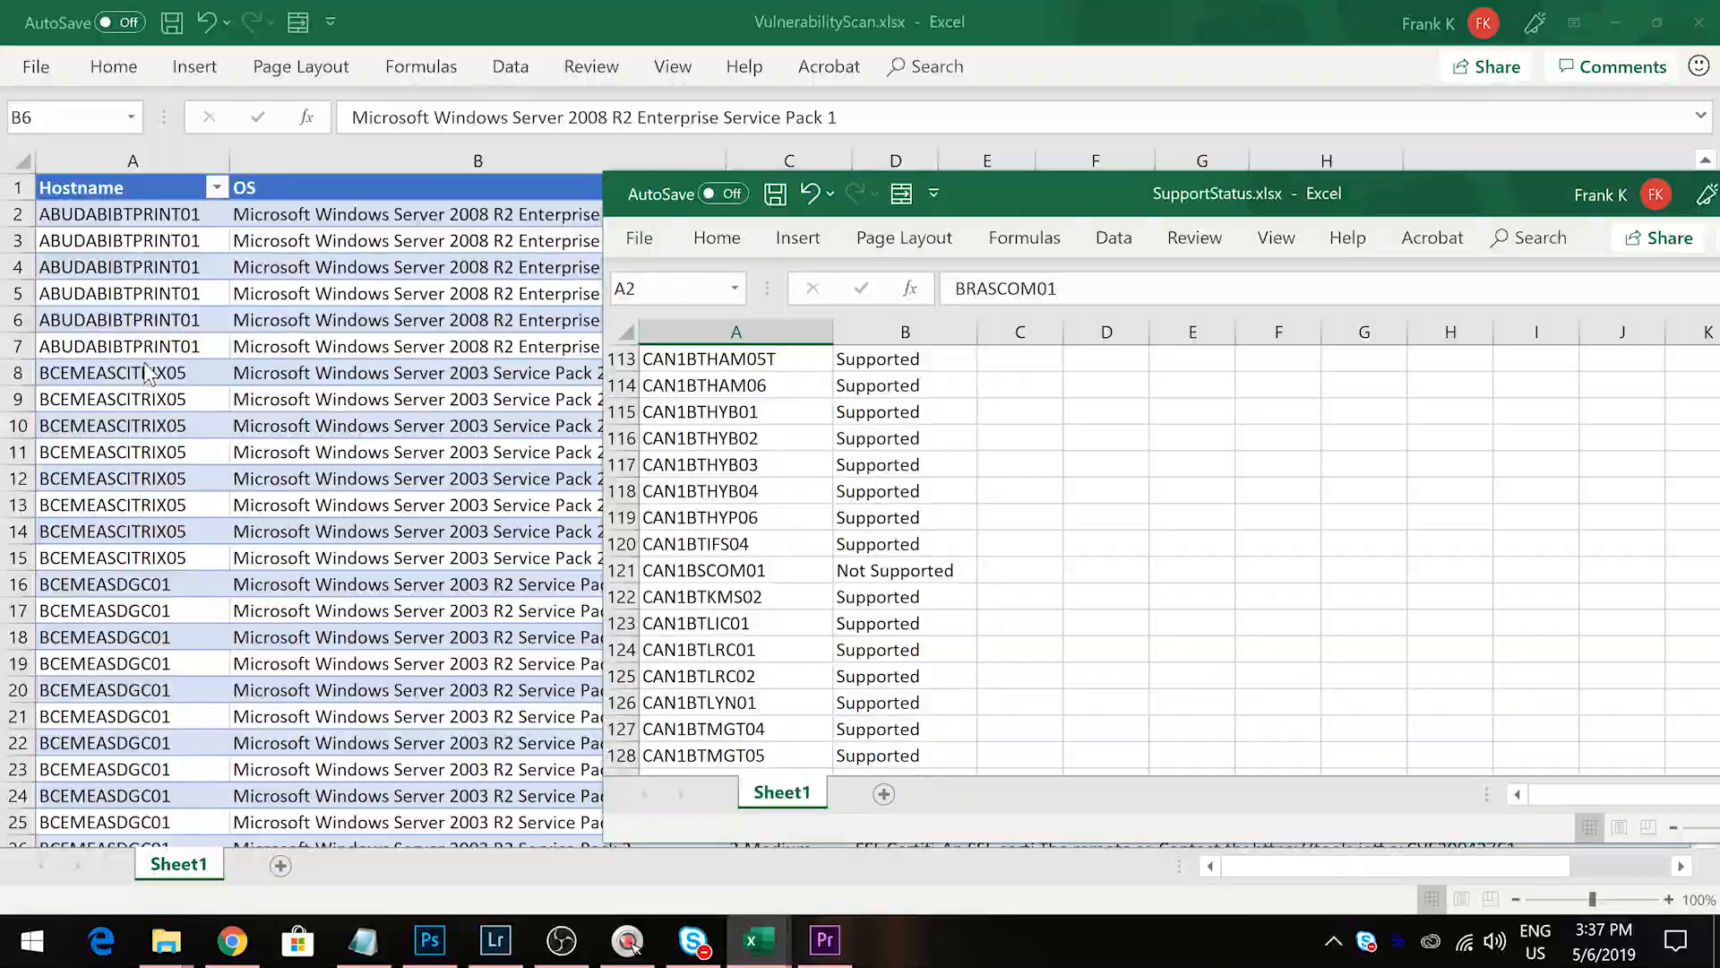
left_click(233, 528)
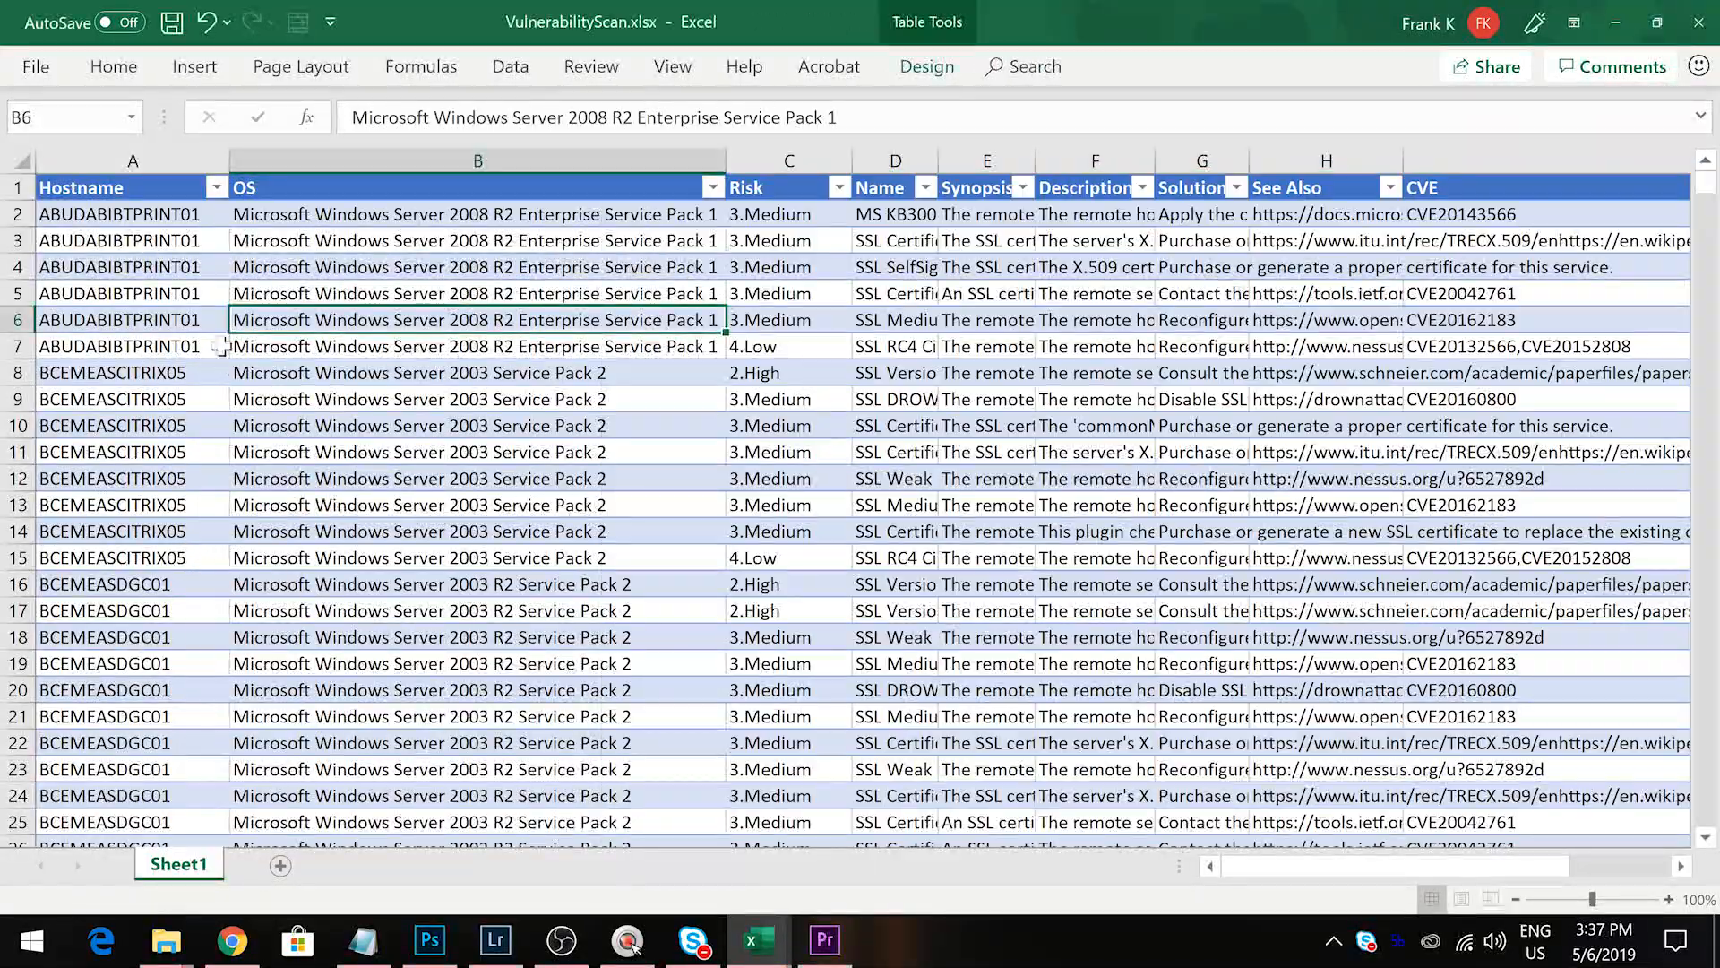
scroll(180, 390, "down", 14)
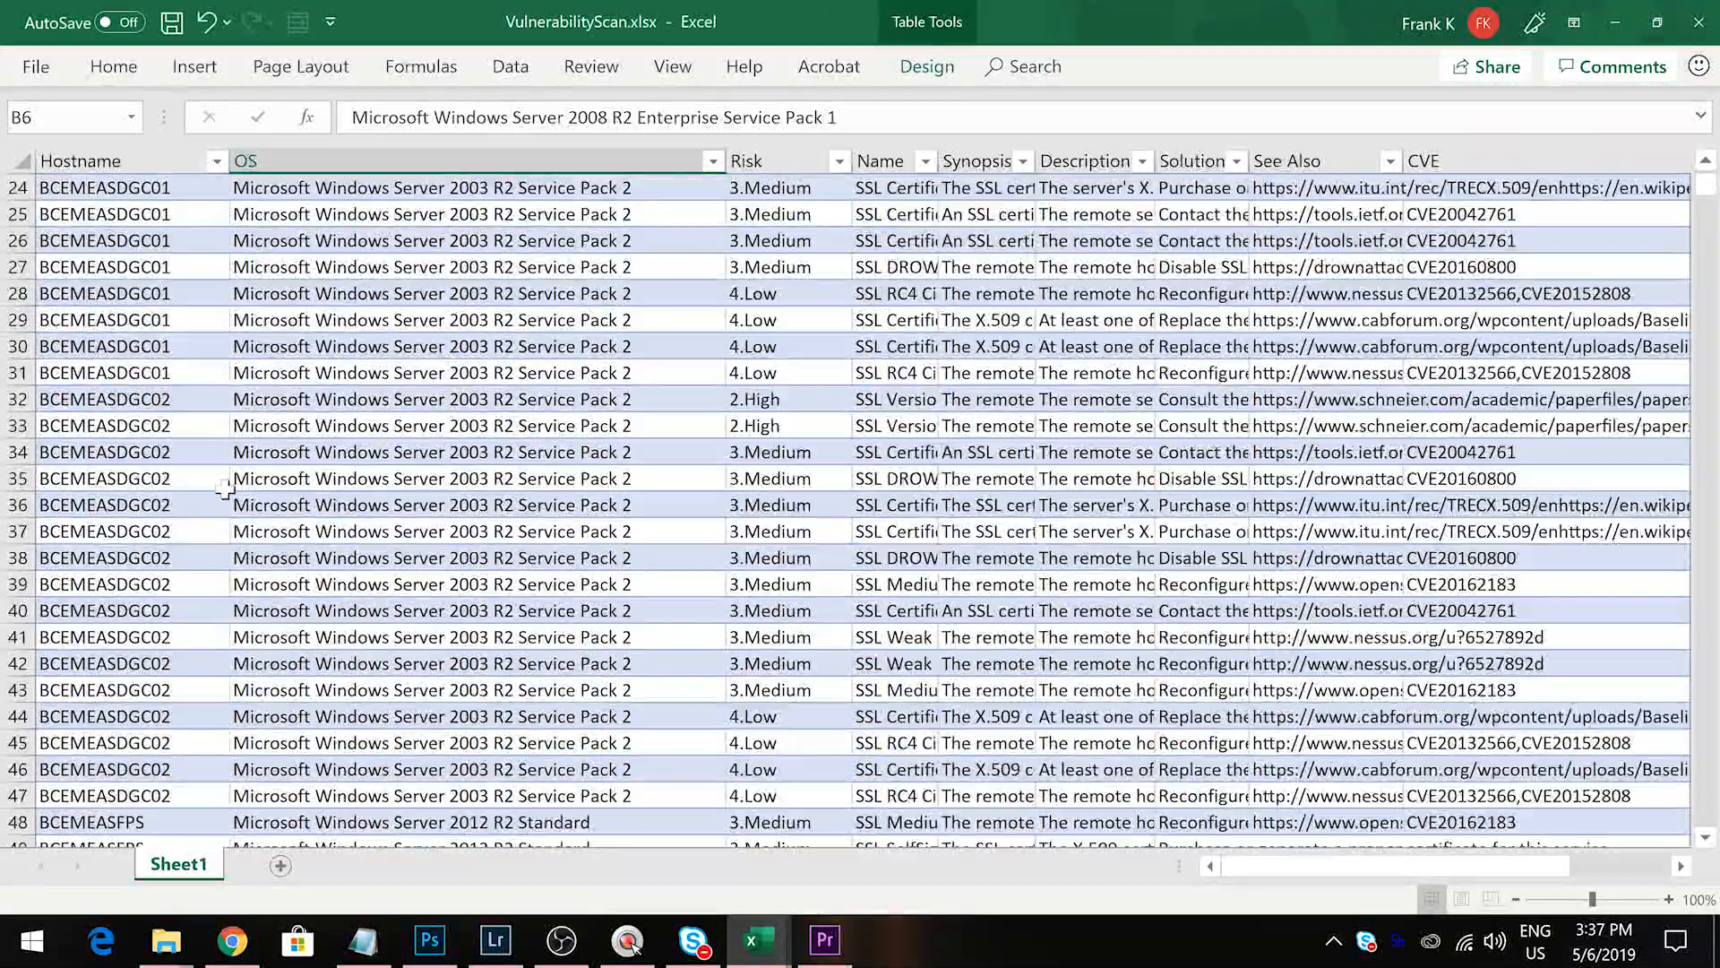
scroll(345, 531, "down", 13)
scroll(331, 576, "up", 14)
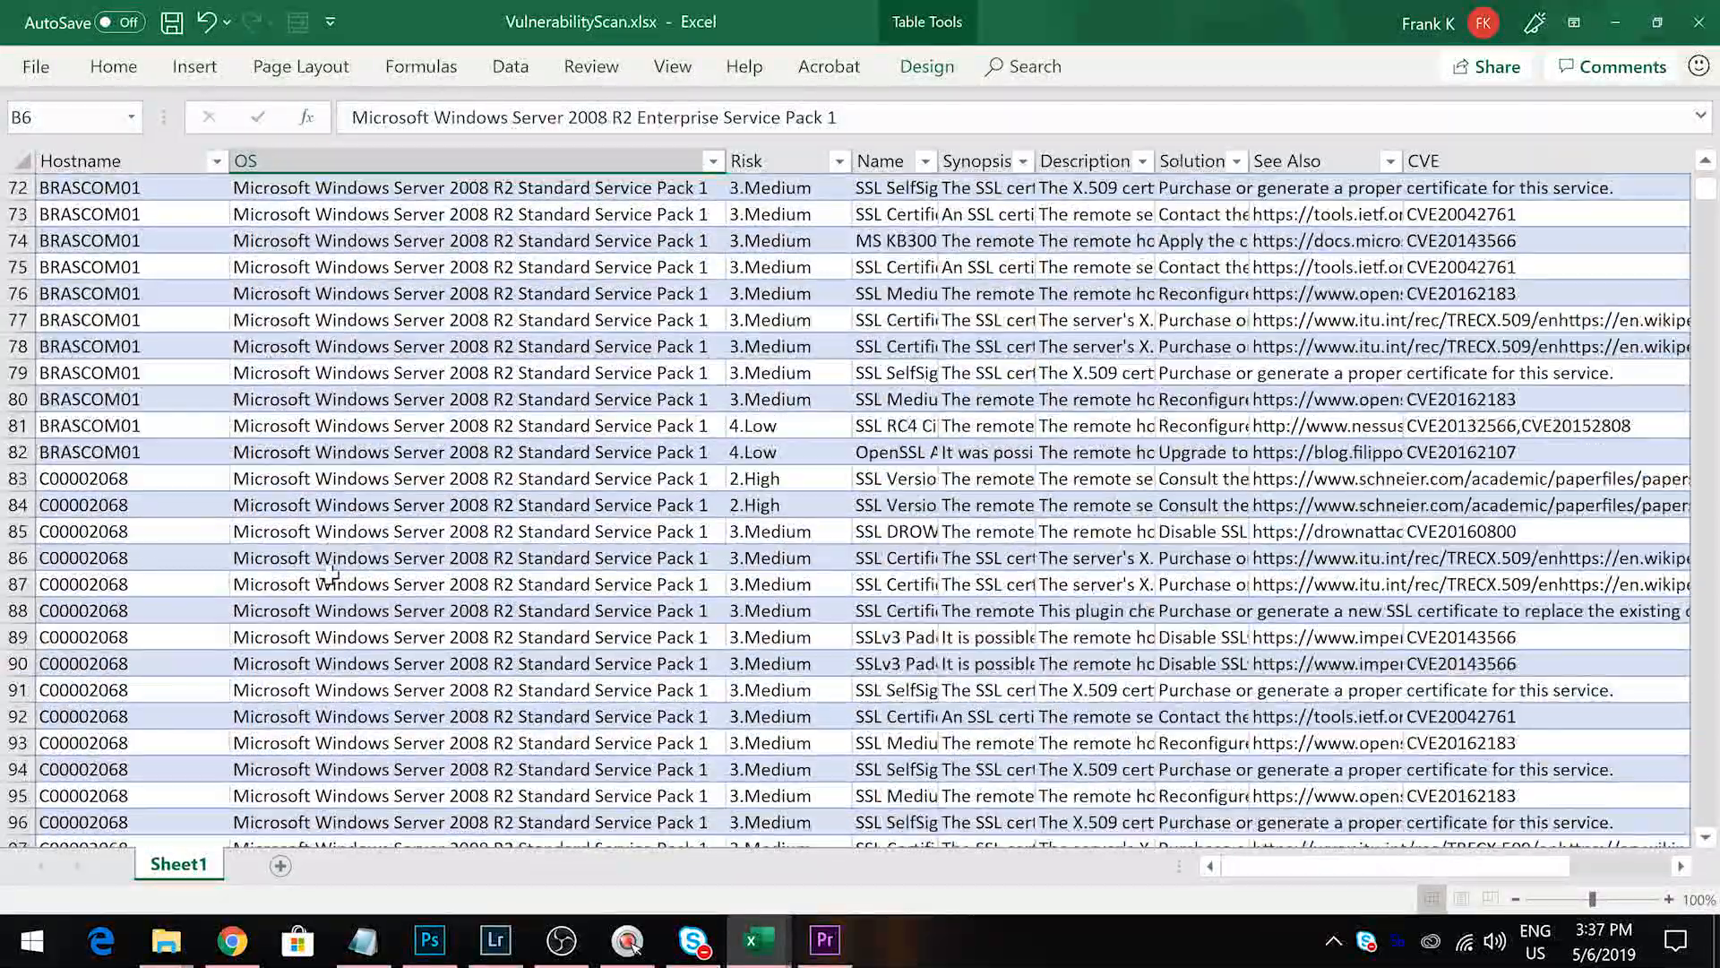
scroll(330, 573, "up", 5)
Select the entire hostname and support status range in SupportStatus.xlsx and reposition its window so it is fully visible on screen
key("alt+Tab")
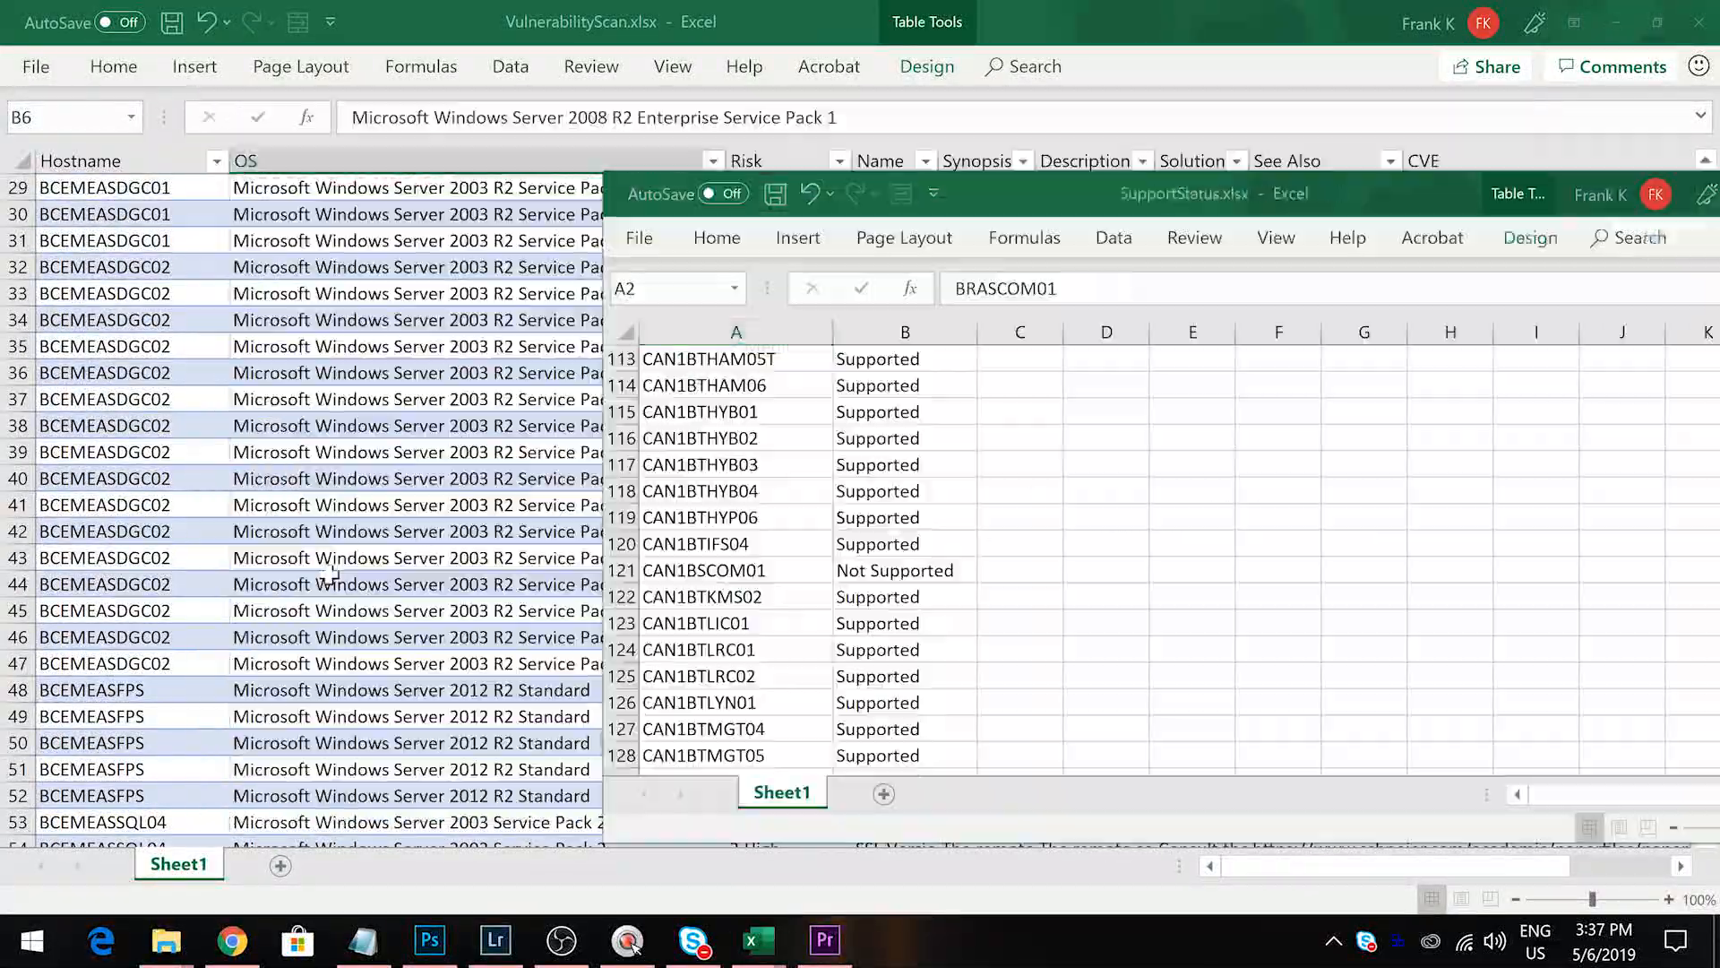
left_click(873, 464)
scroll(797, 463, "up", 20)
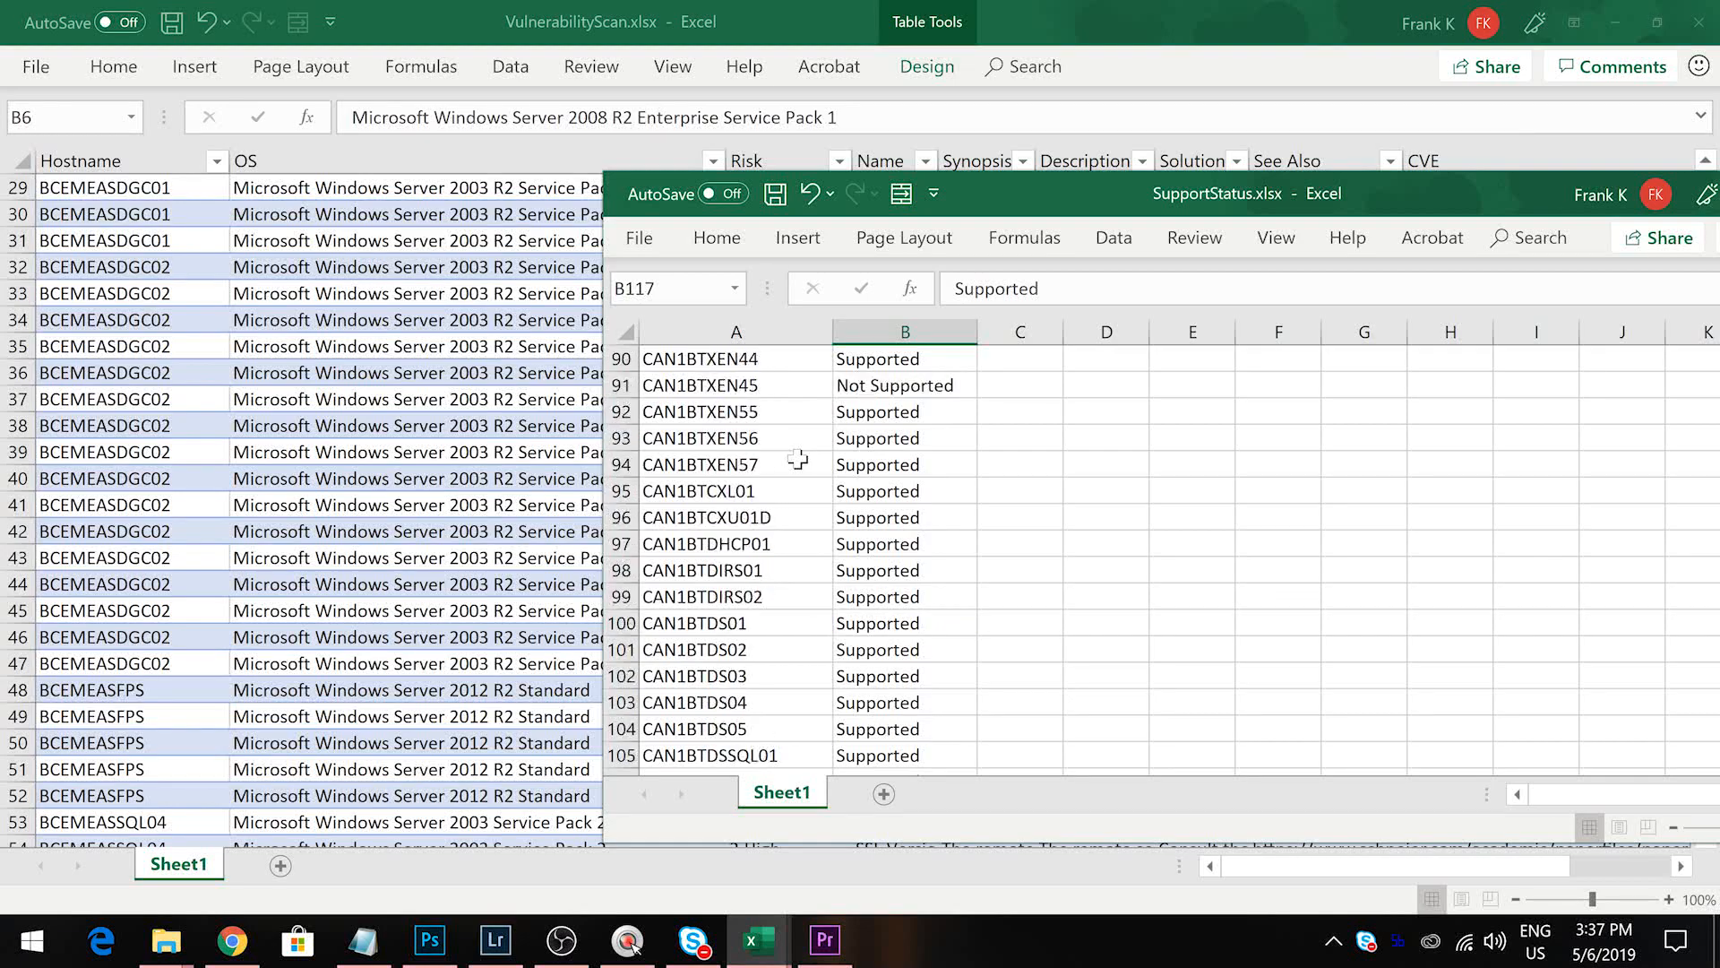
scroll(798, 463, "down", 17)
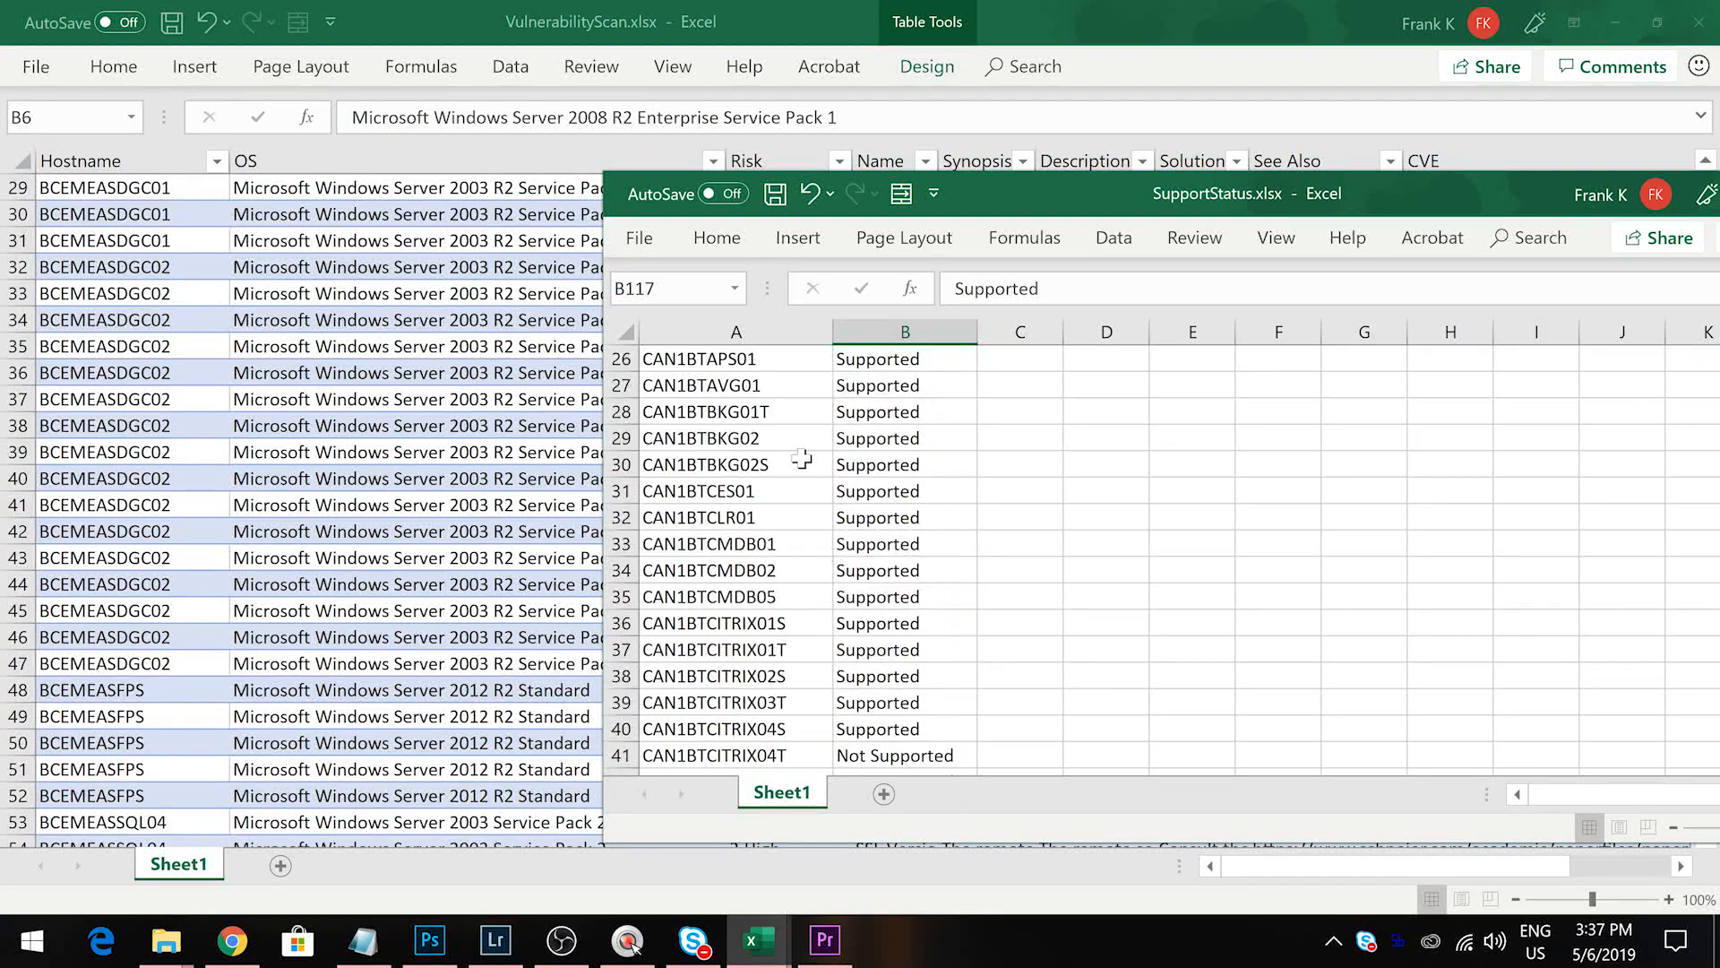
key("ctrl+a")
scroll(804, 456, "up", 5)
scroll(804, 456, "up", 11)
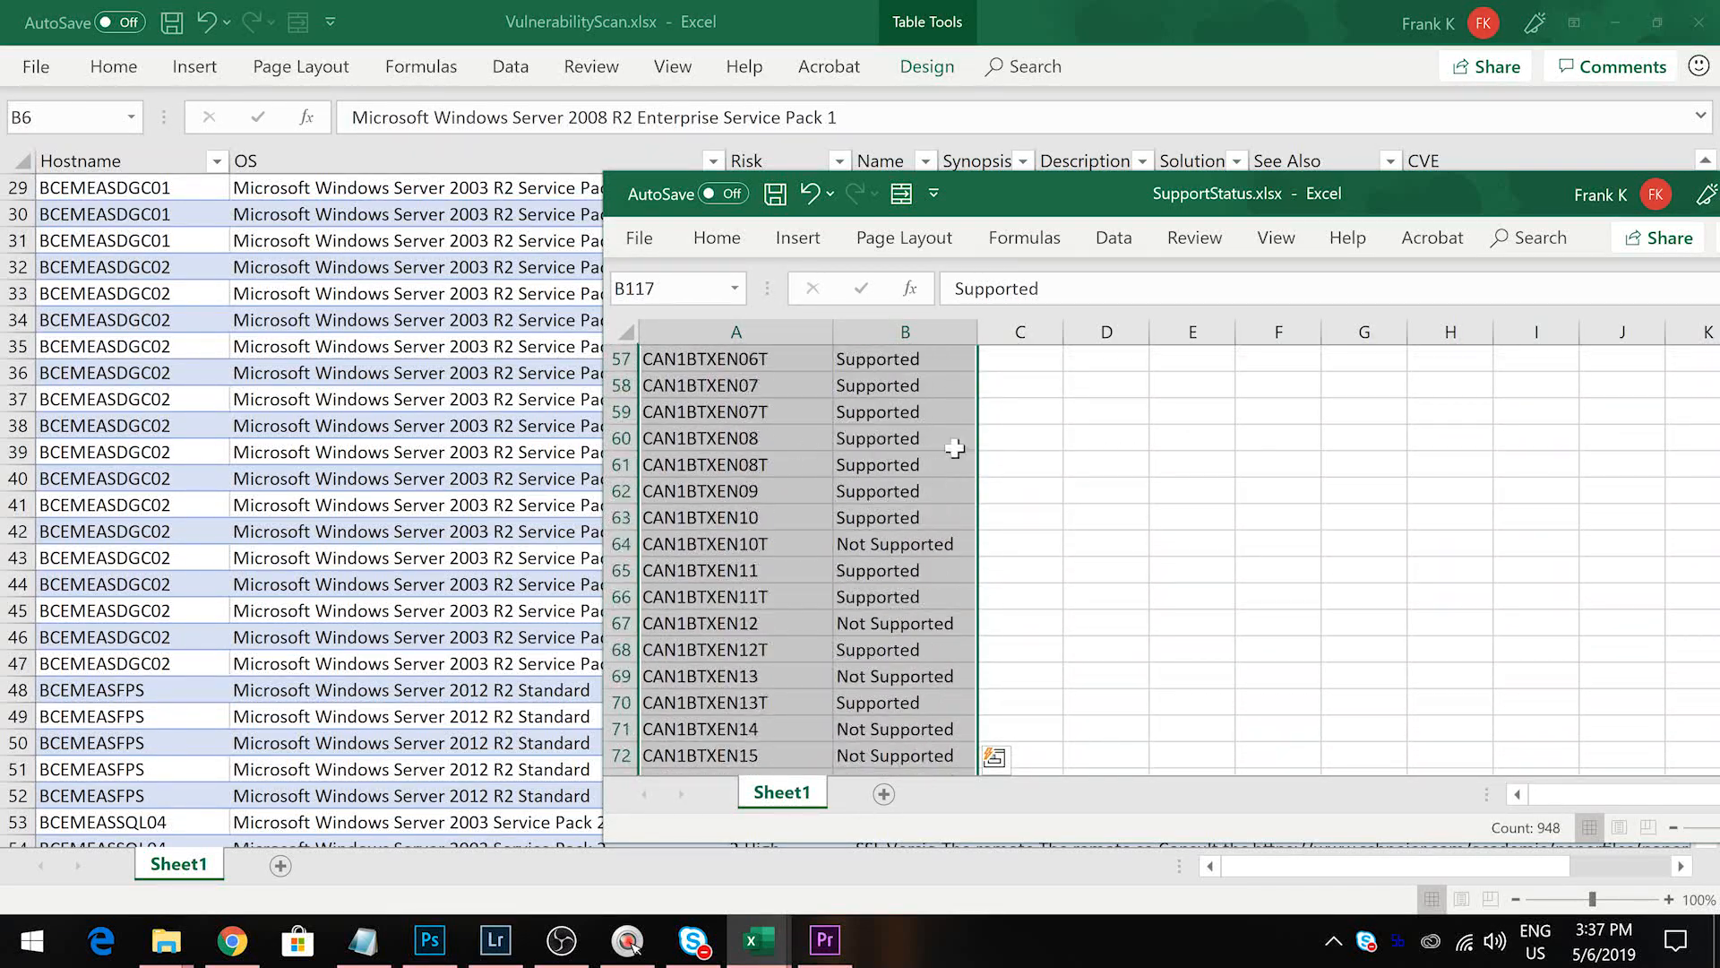
left_click_drag(1459, 215, 1127, 217)
left_click_drag(1559, 412, 1556, 319)
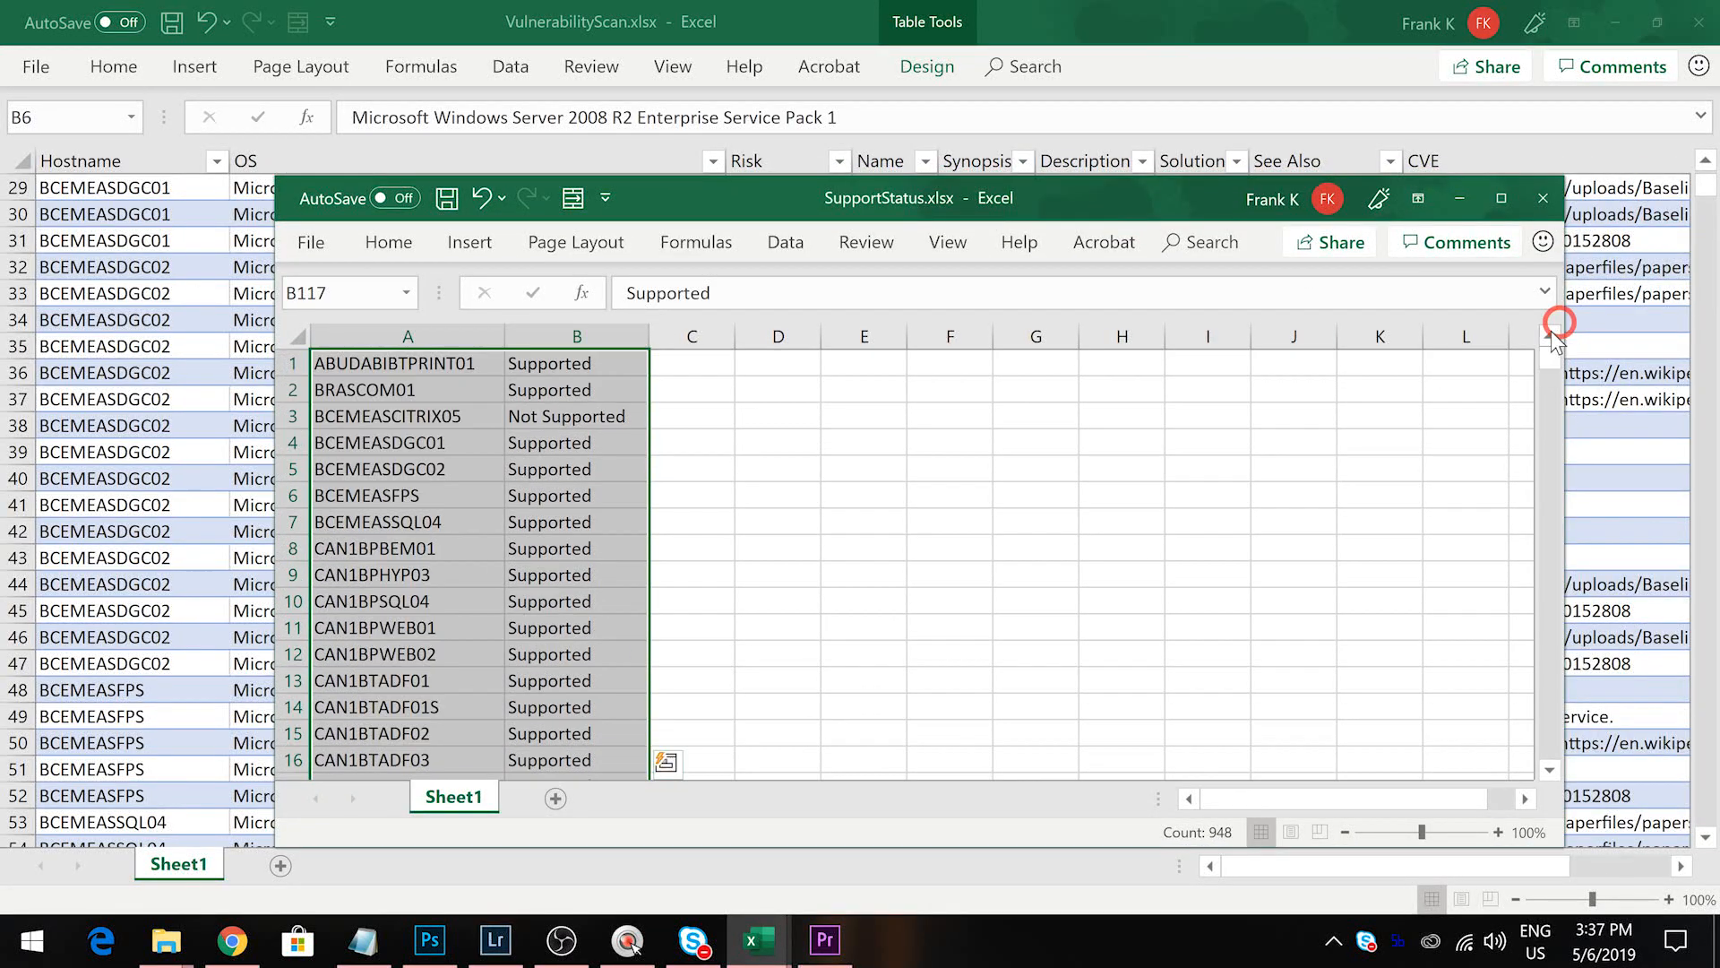
Try to convert the range A1:B474 to a table with its first row as headers, and undo the conversion
left_click(468, 242)
left_click(388, 243)
left_click(462, 244)
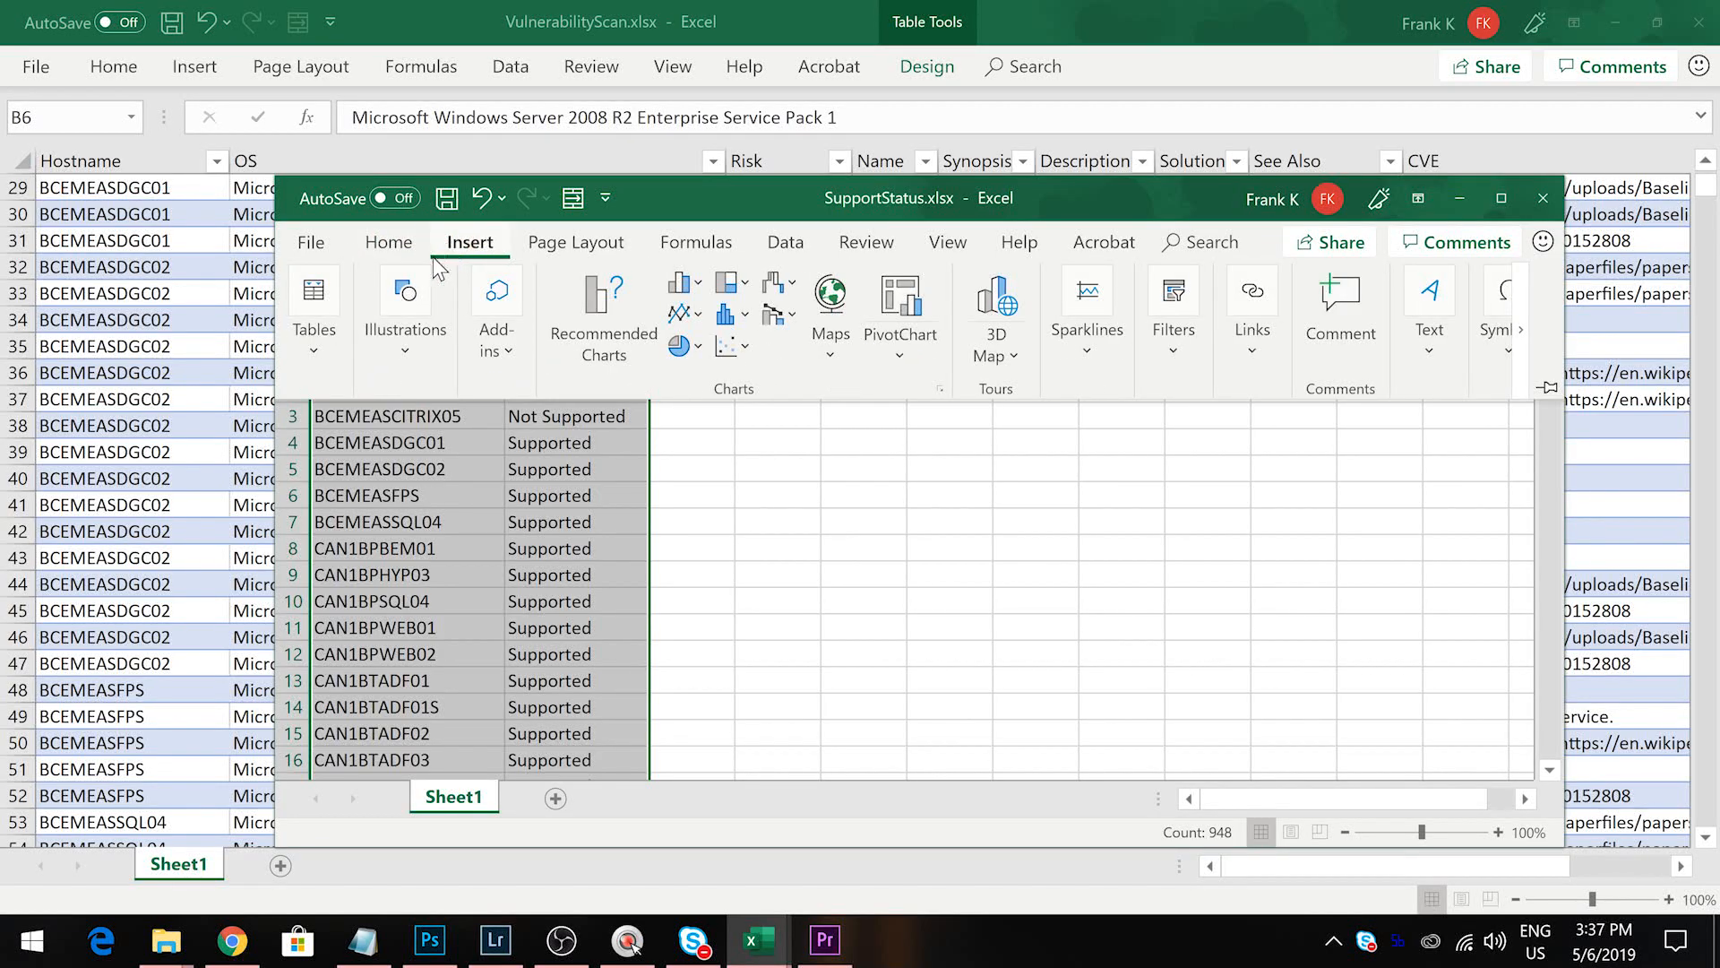
left_click(312, 346)
left_click(482, 439)
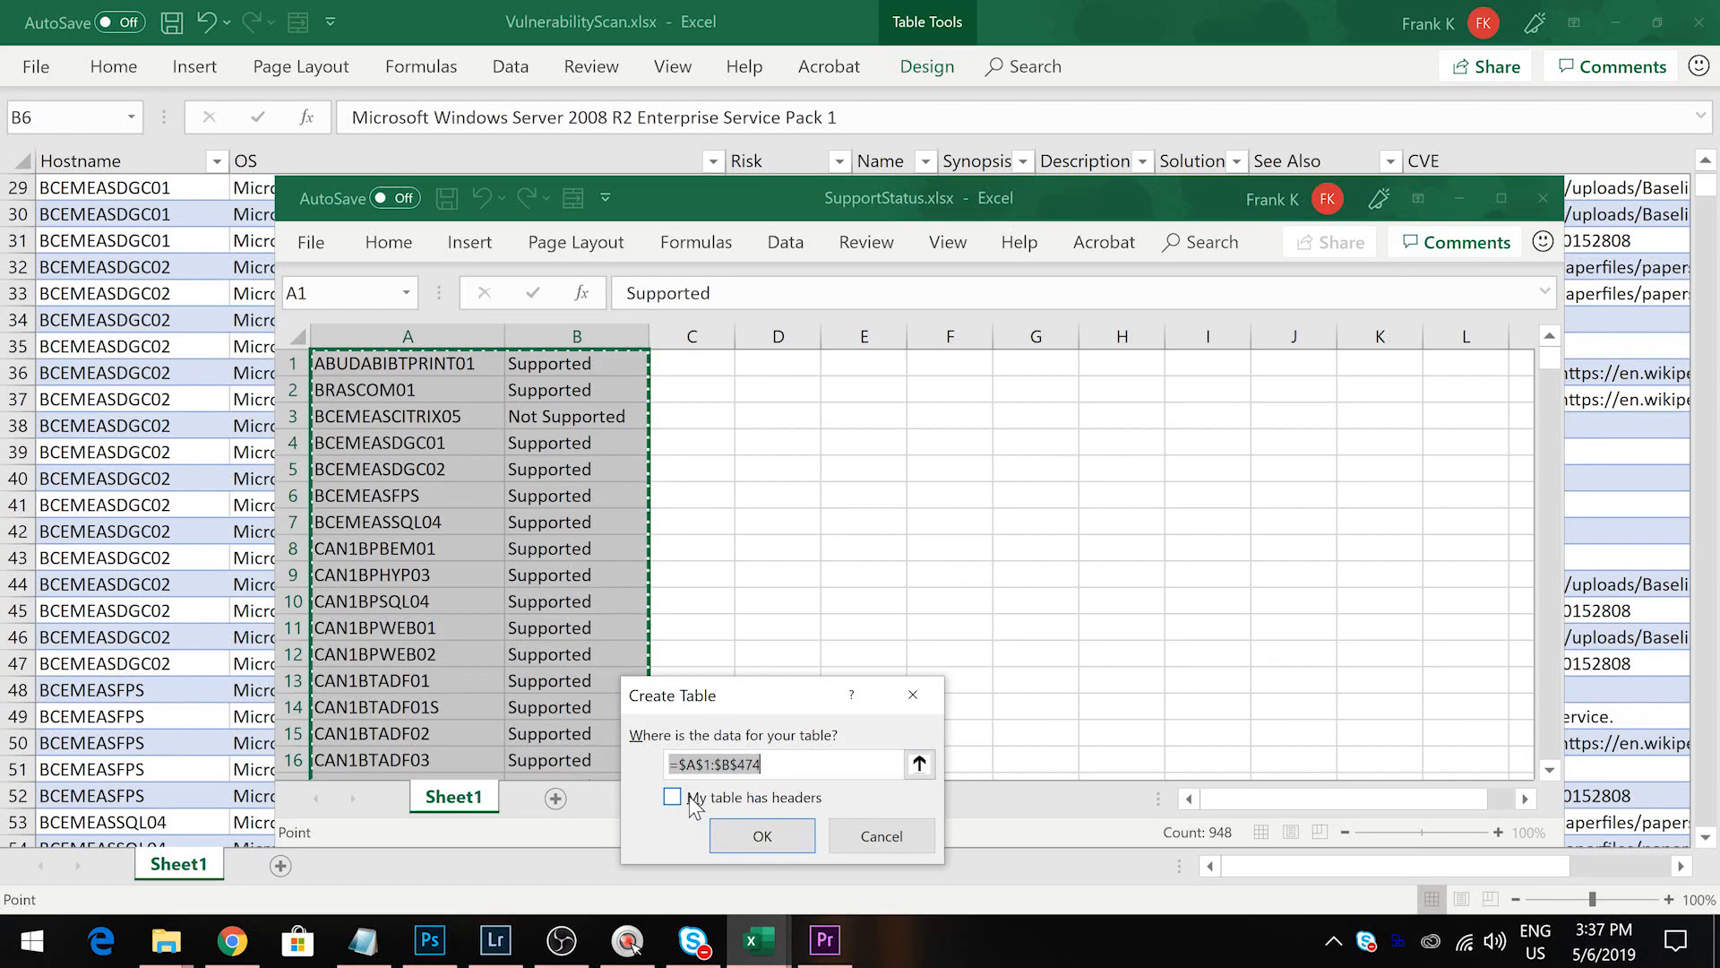
left_click(734, 801)
left_click(760, 834)
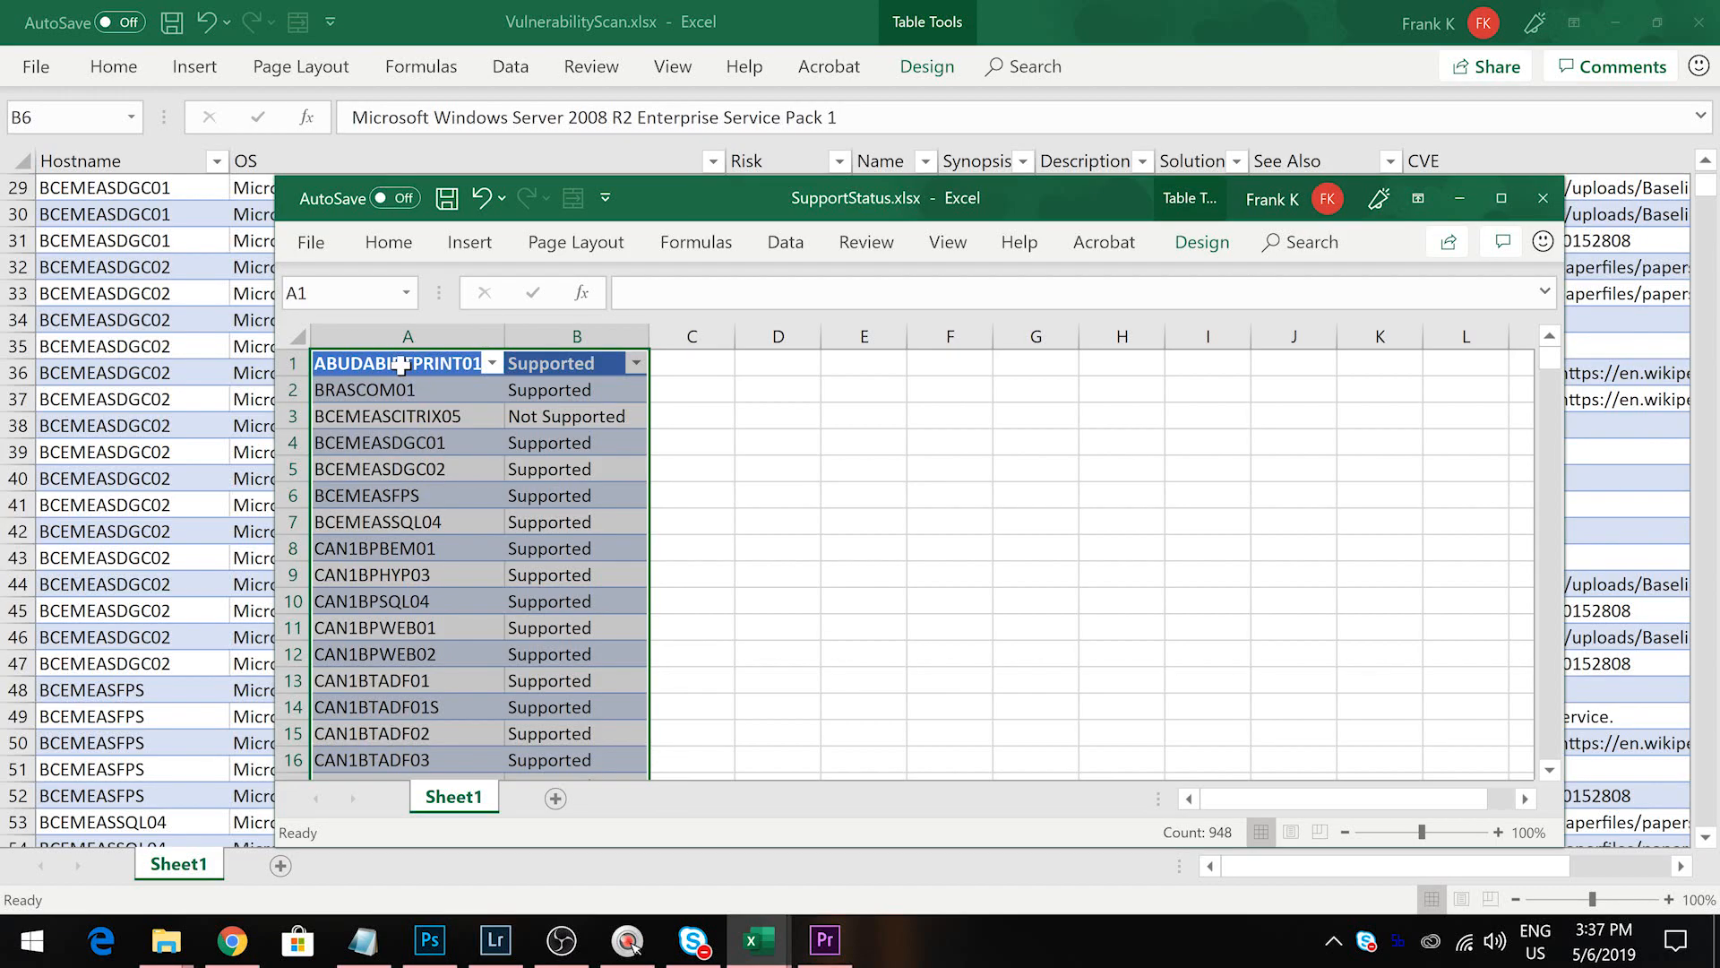
left_click(483, 199)
Convert the range A1:B474 to a table without treating its first row as headers
left_click(470, 242)
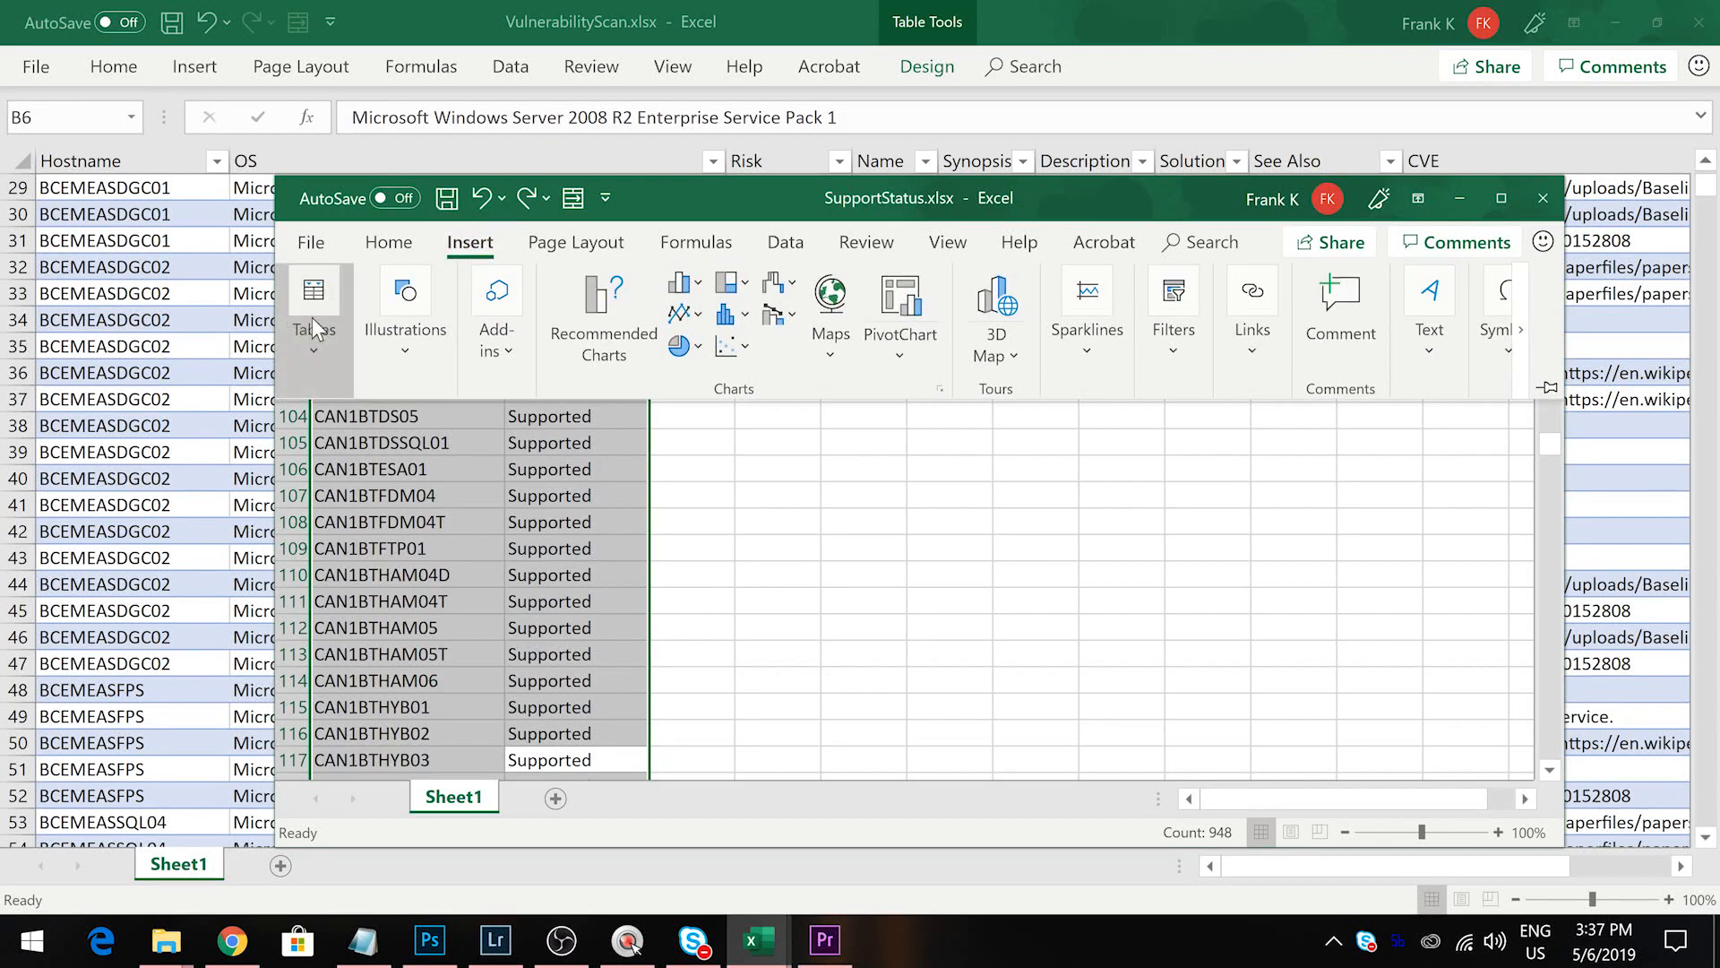
left_click(314, 318)
left_click(499, 430)
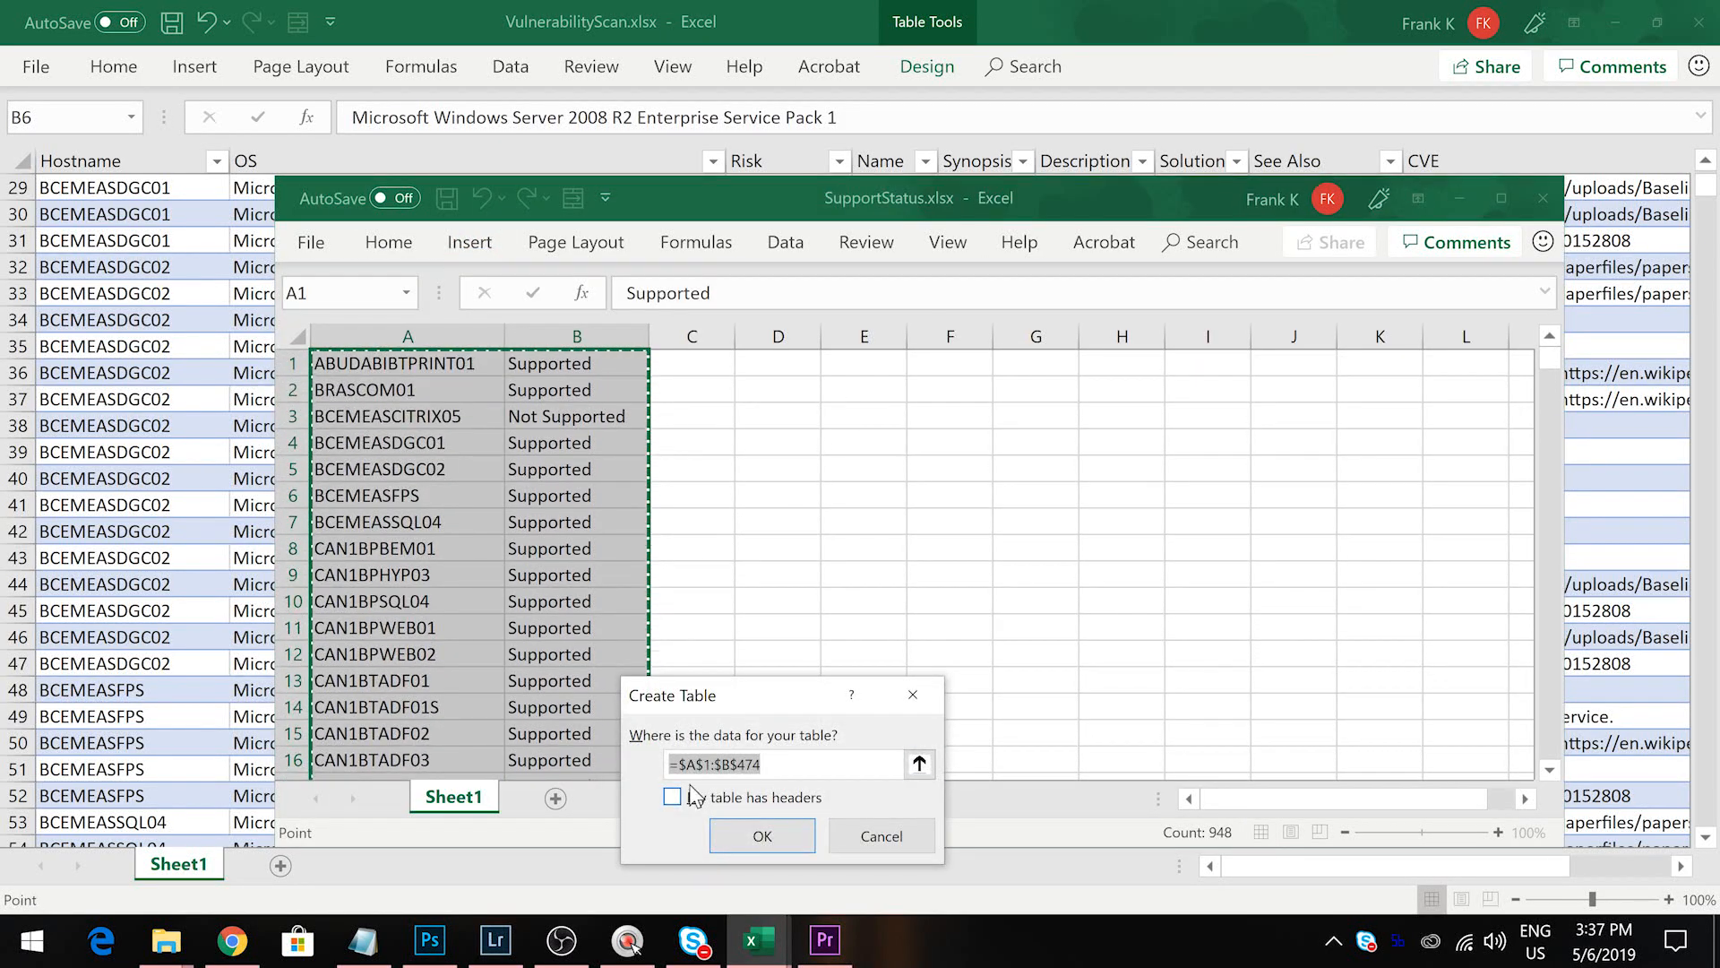
left_click(762, 835)
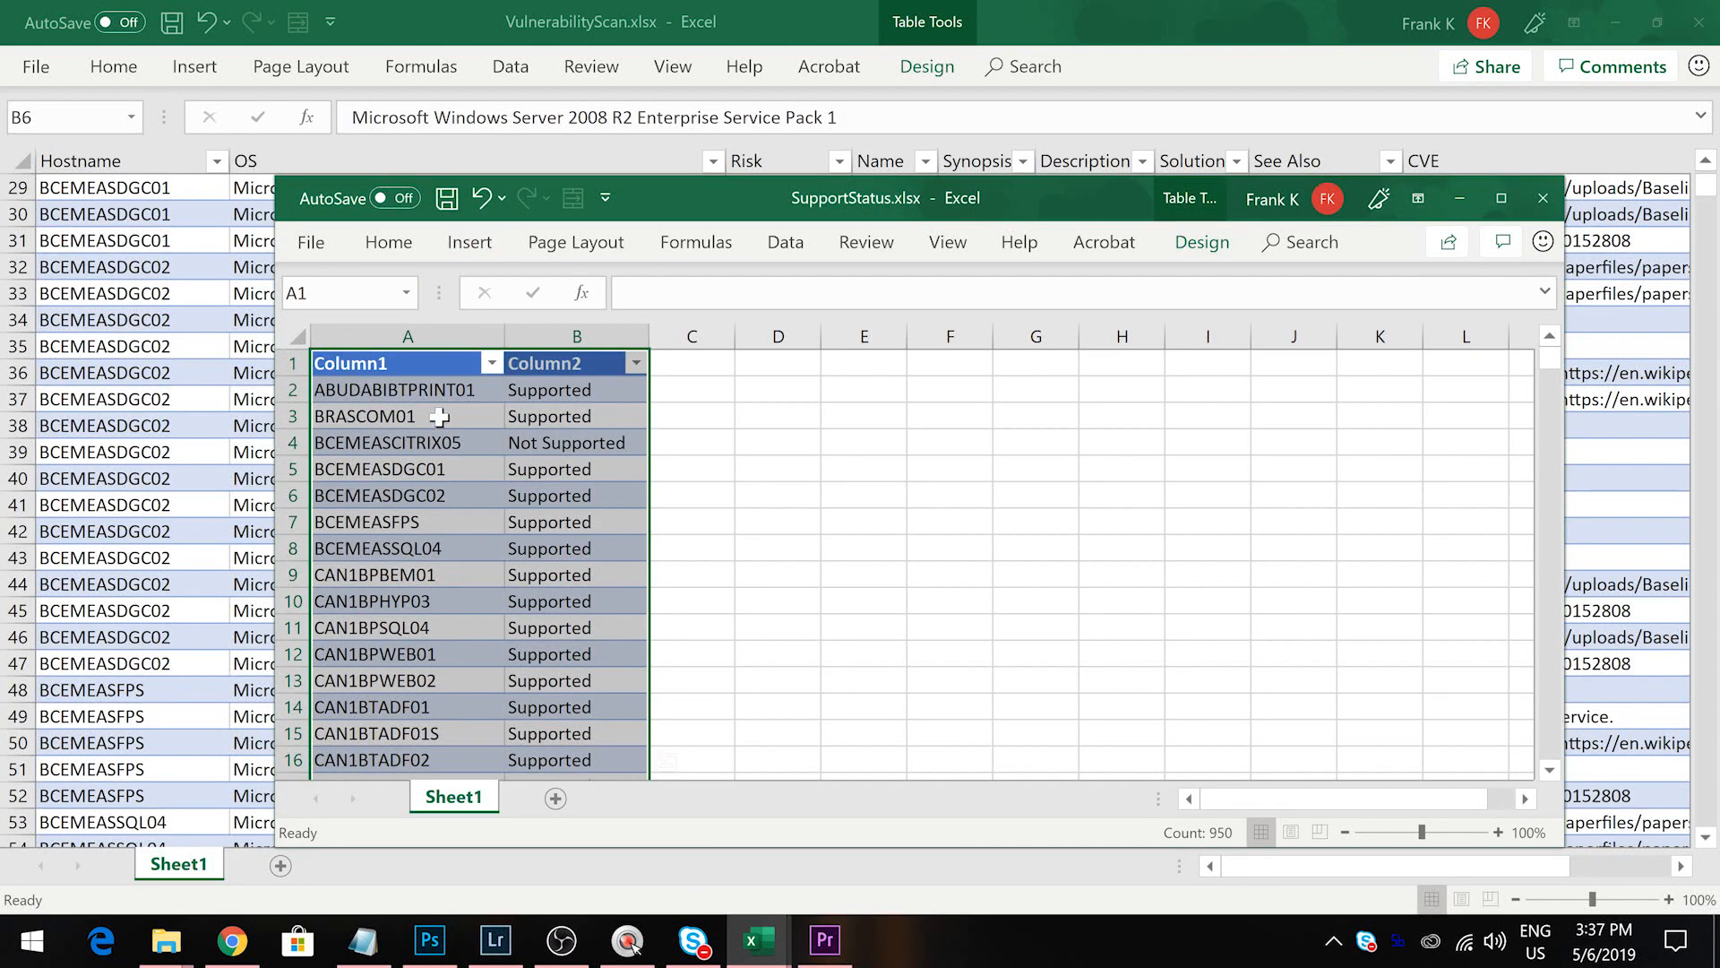
Rename the table's header cells in A1 and B1 as Hostname and Status
left_click(415, 371)
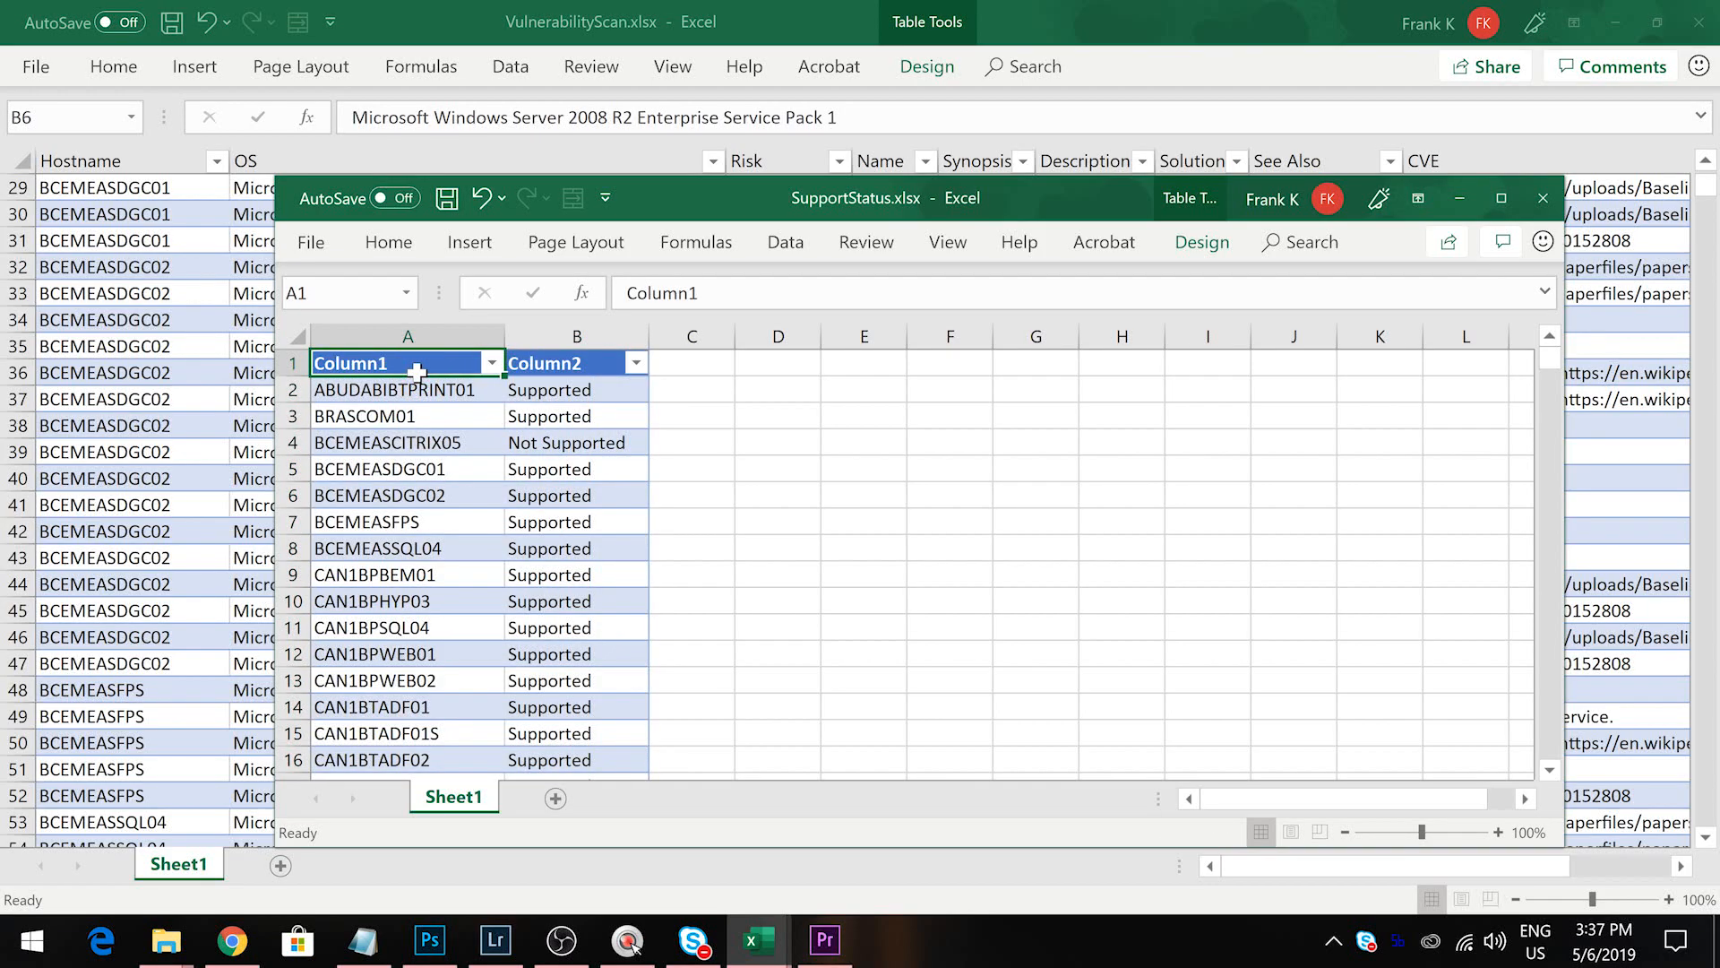
double_click(417, 371)
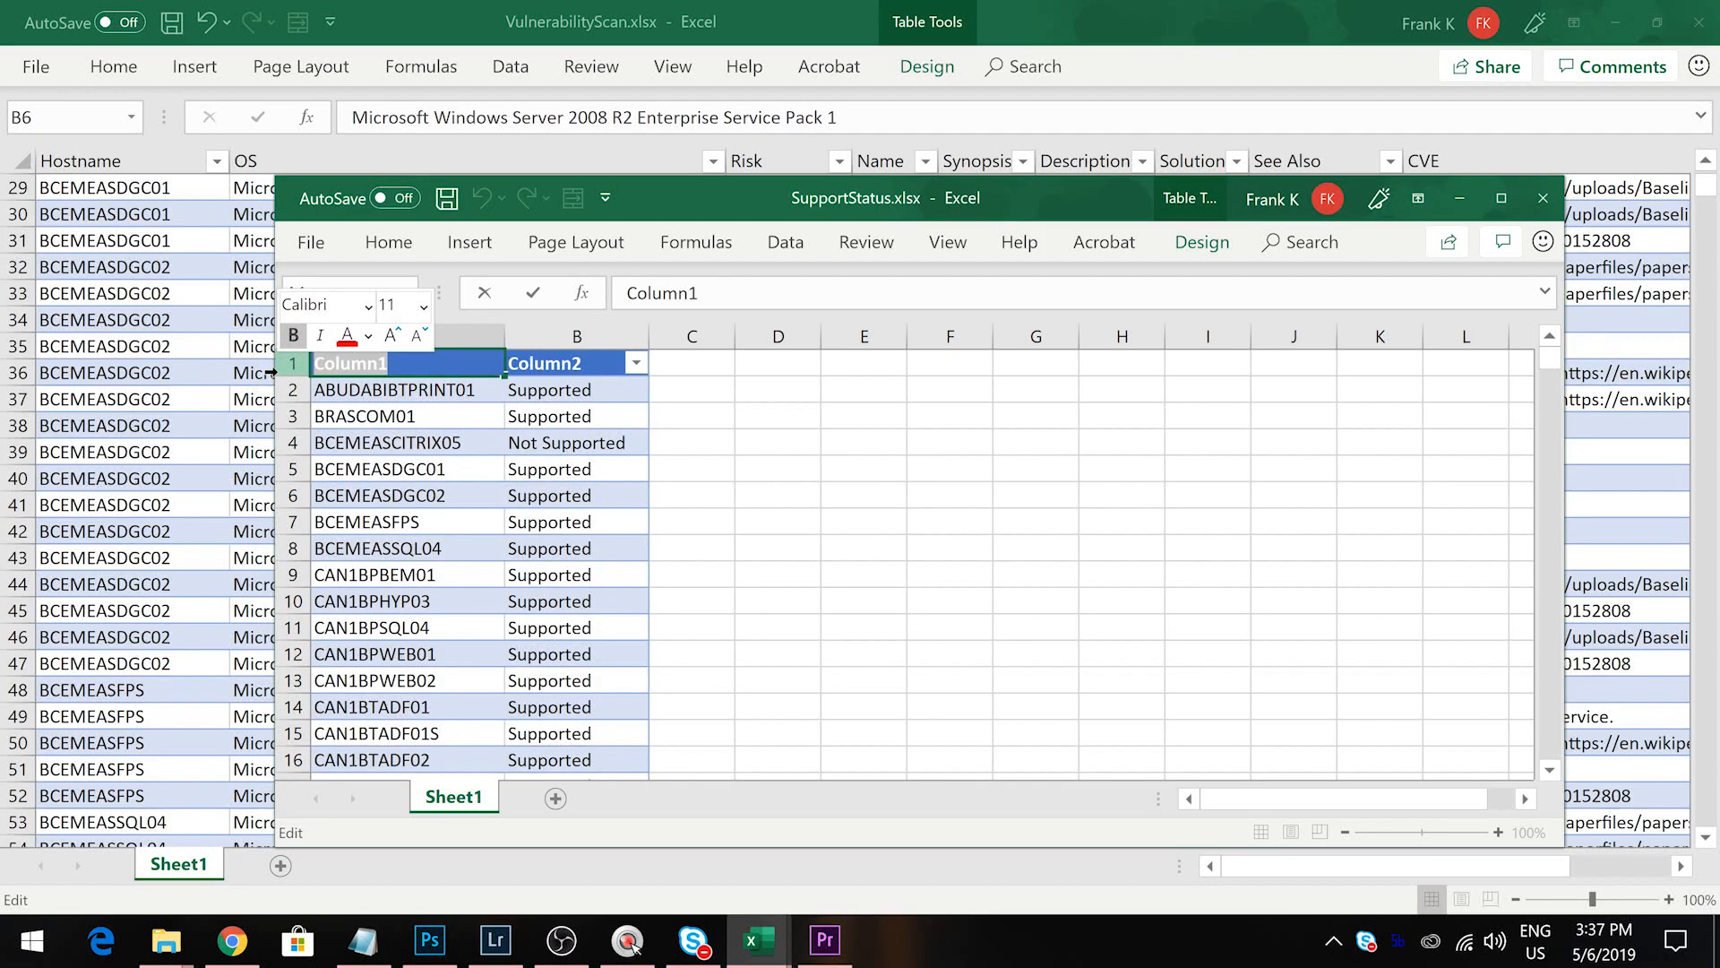
type("Hostname")
key("Return")
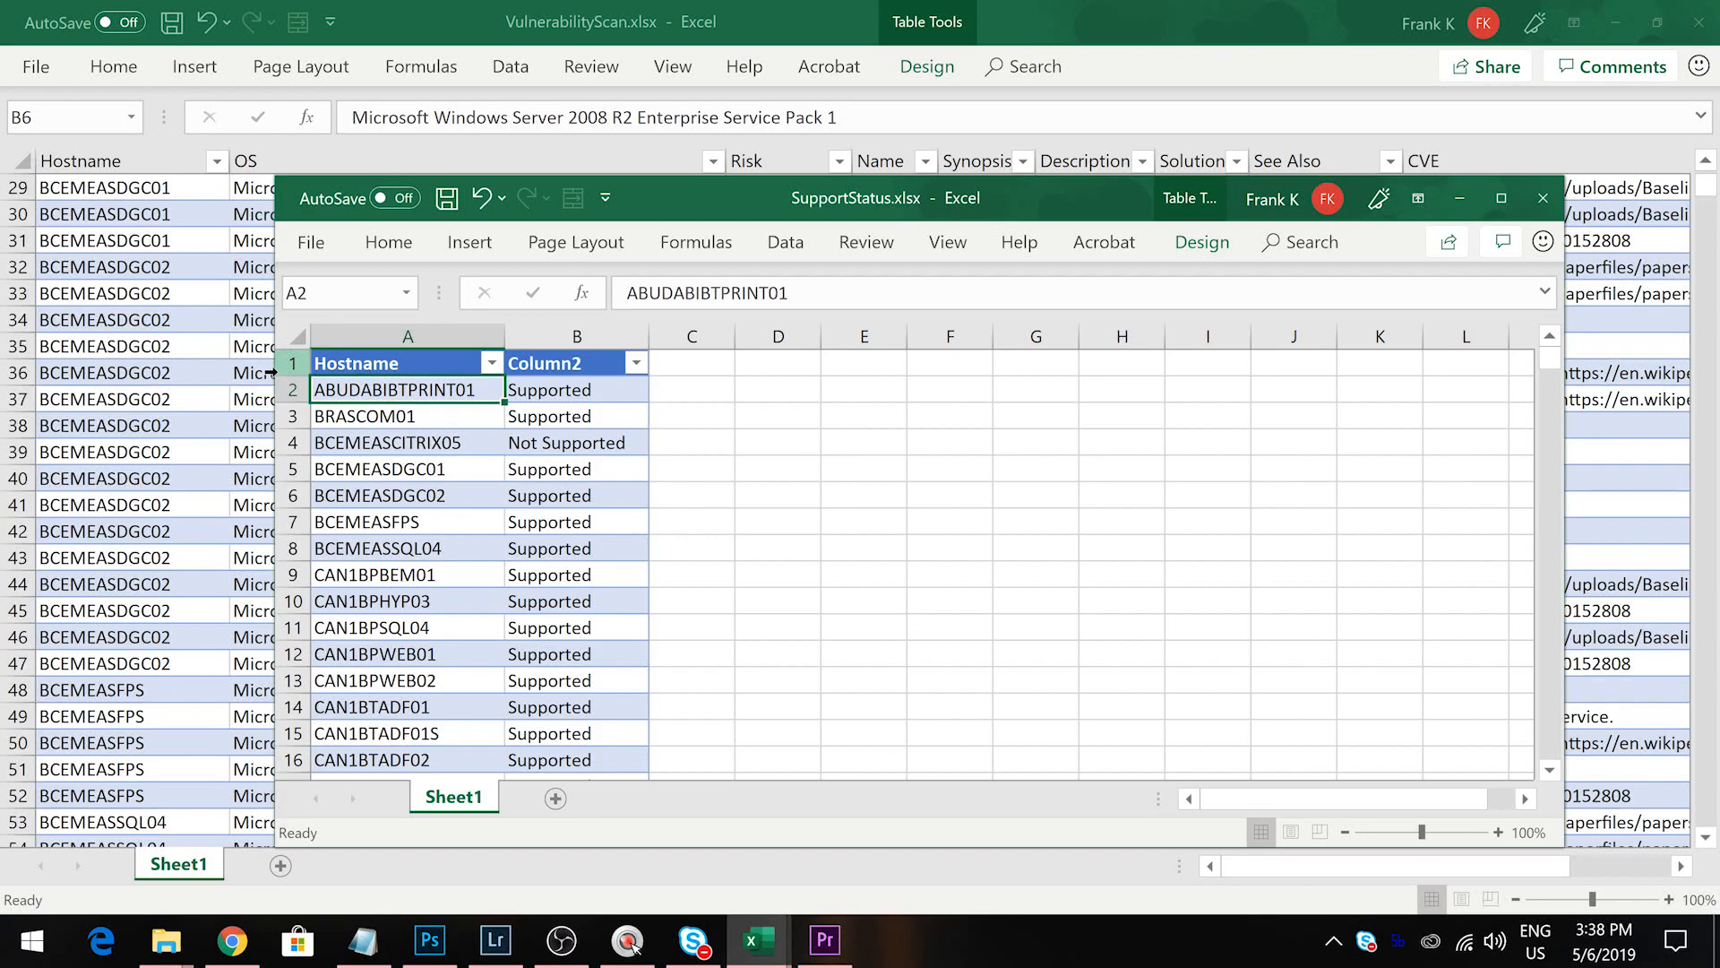
key("Up")
key("Right")
type("Status")
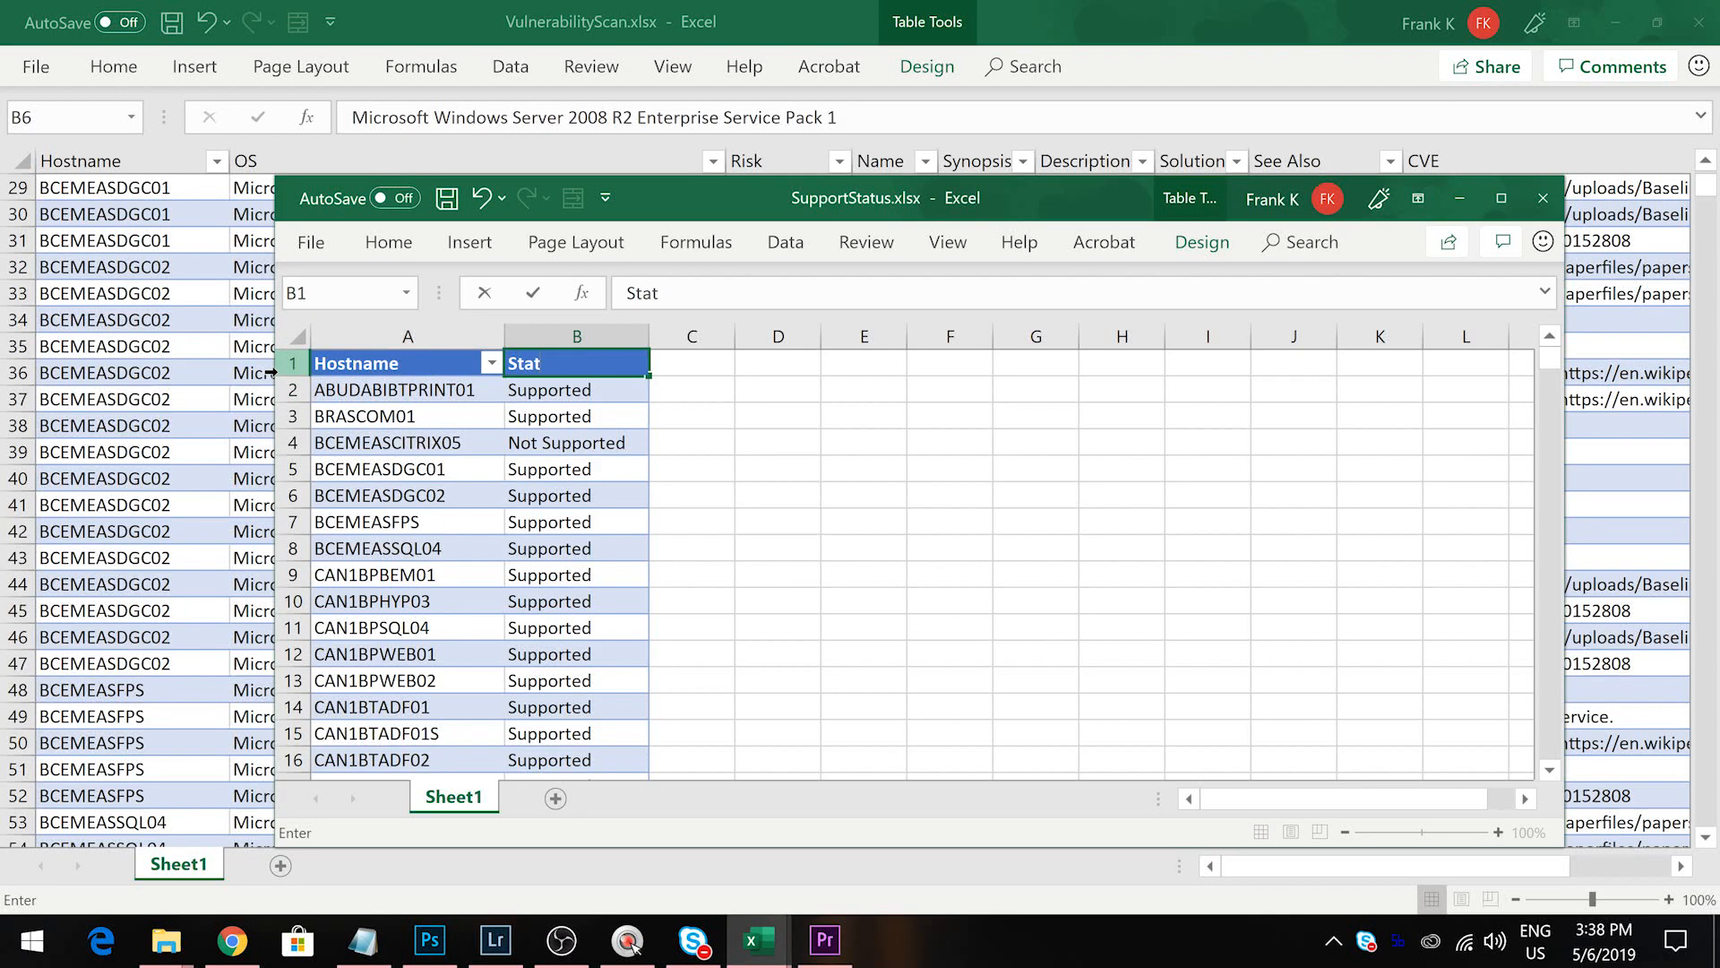
key("Return")
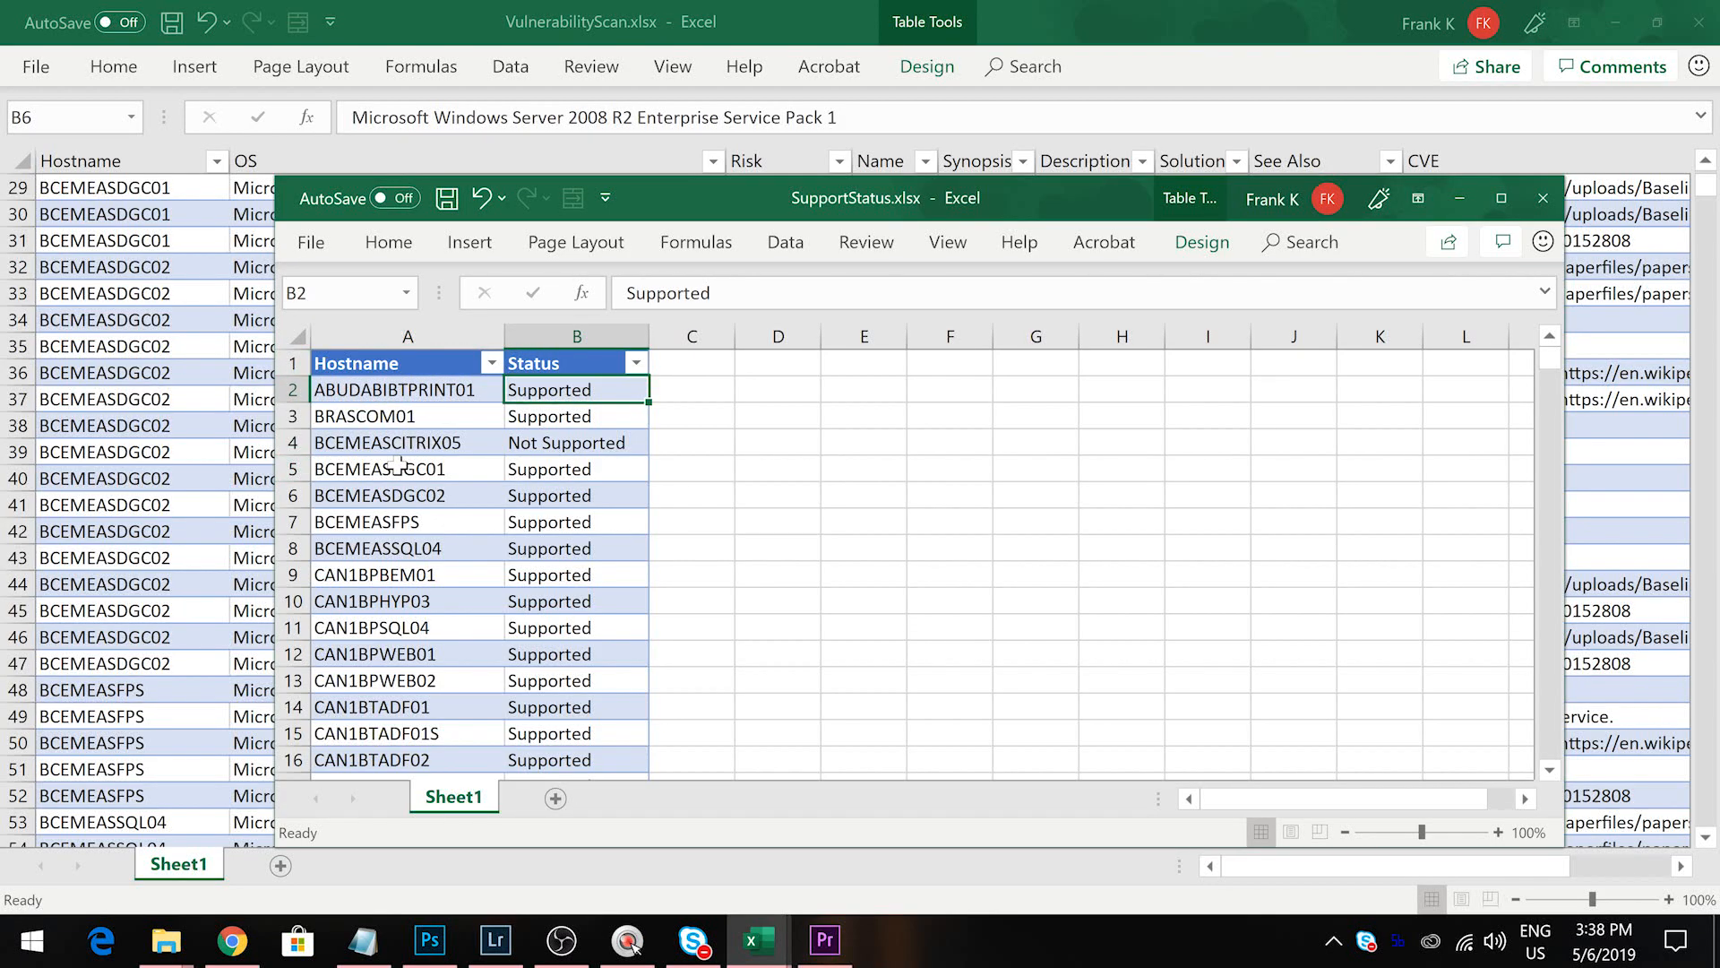
Switch to VulnerabilityScan.xlsx and add a new blank worksheet to it
key("ctrl+shift+Left")
key("ctrl+shift+Down")
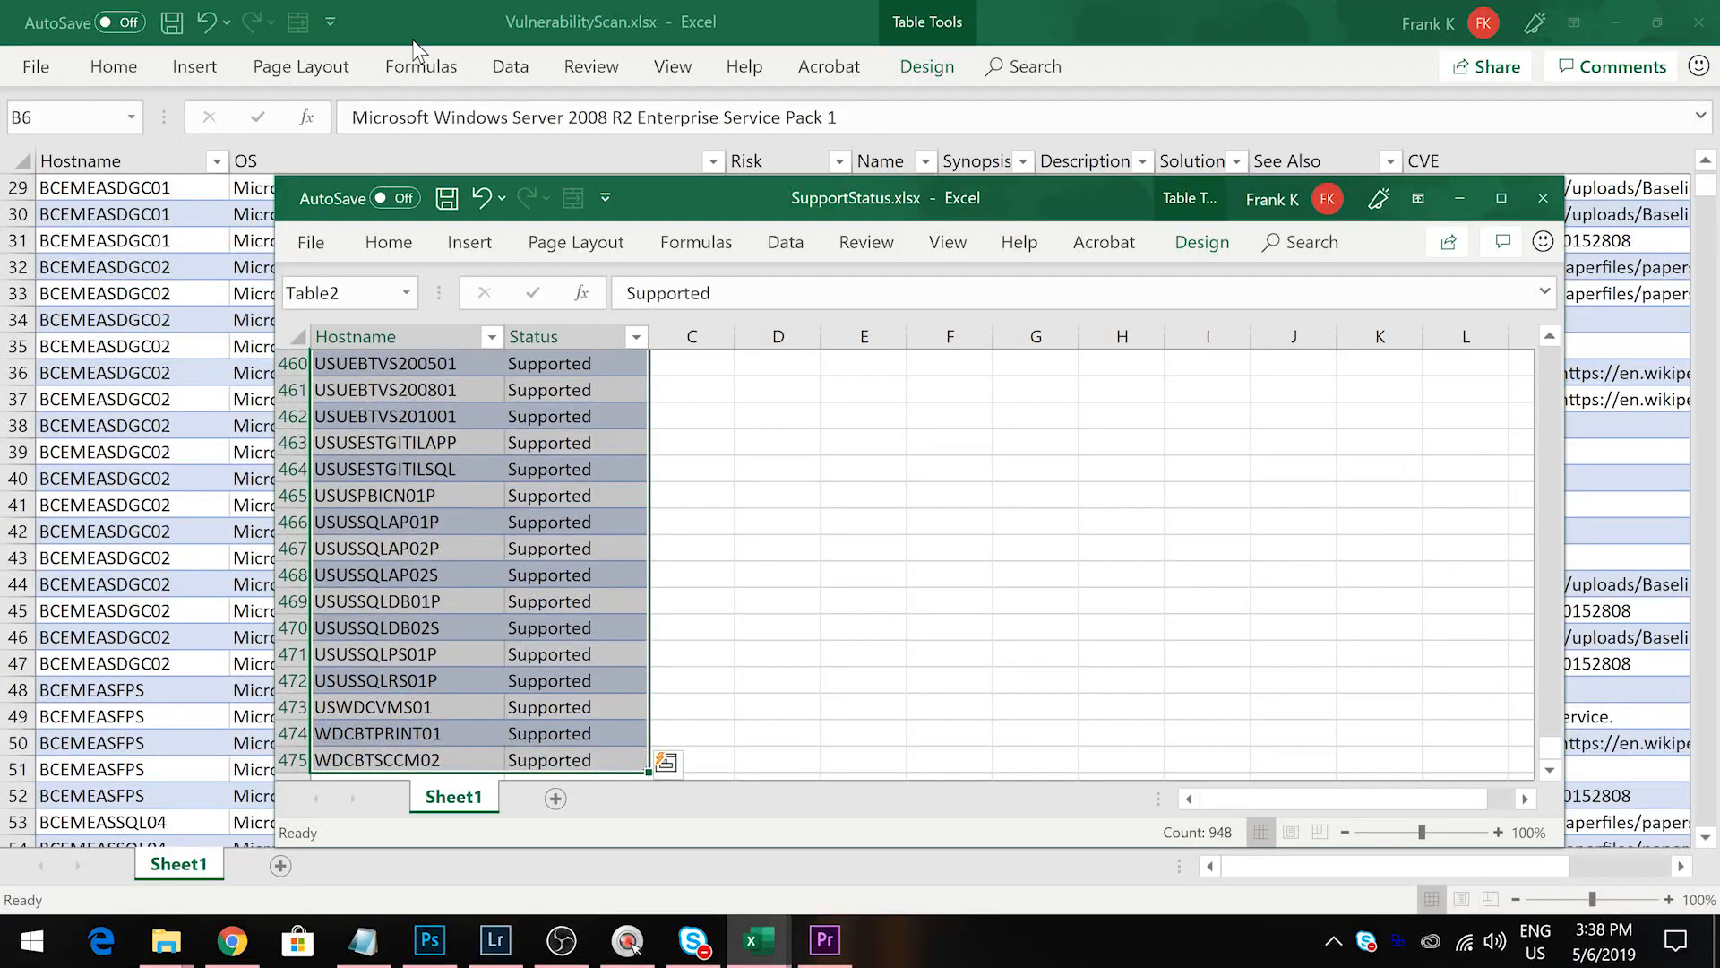
left_click(426, 23)
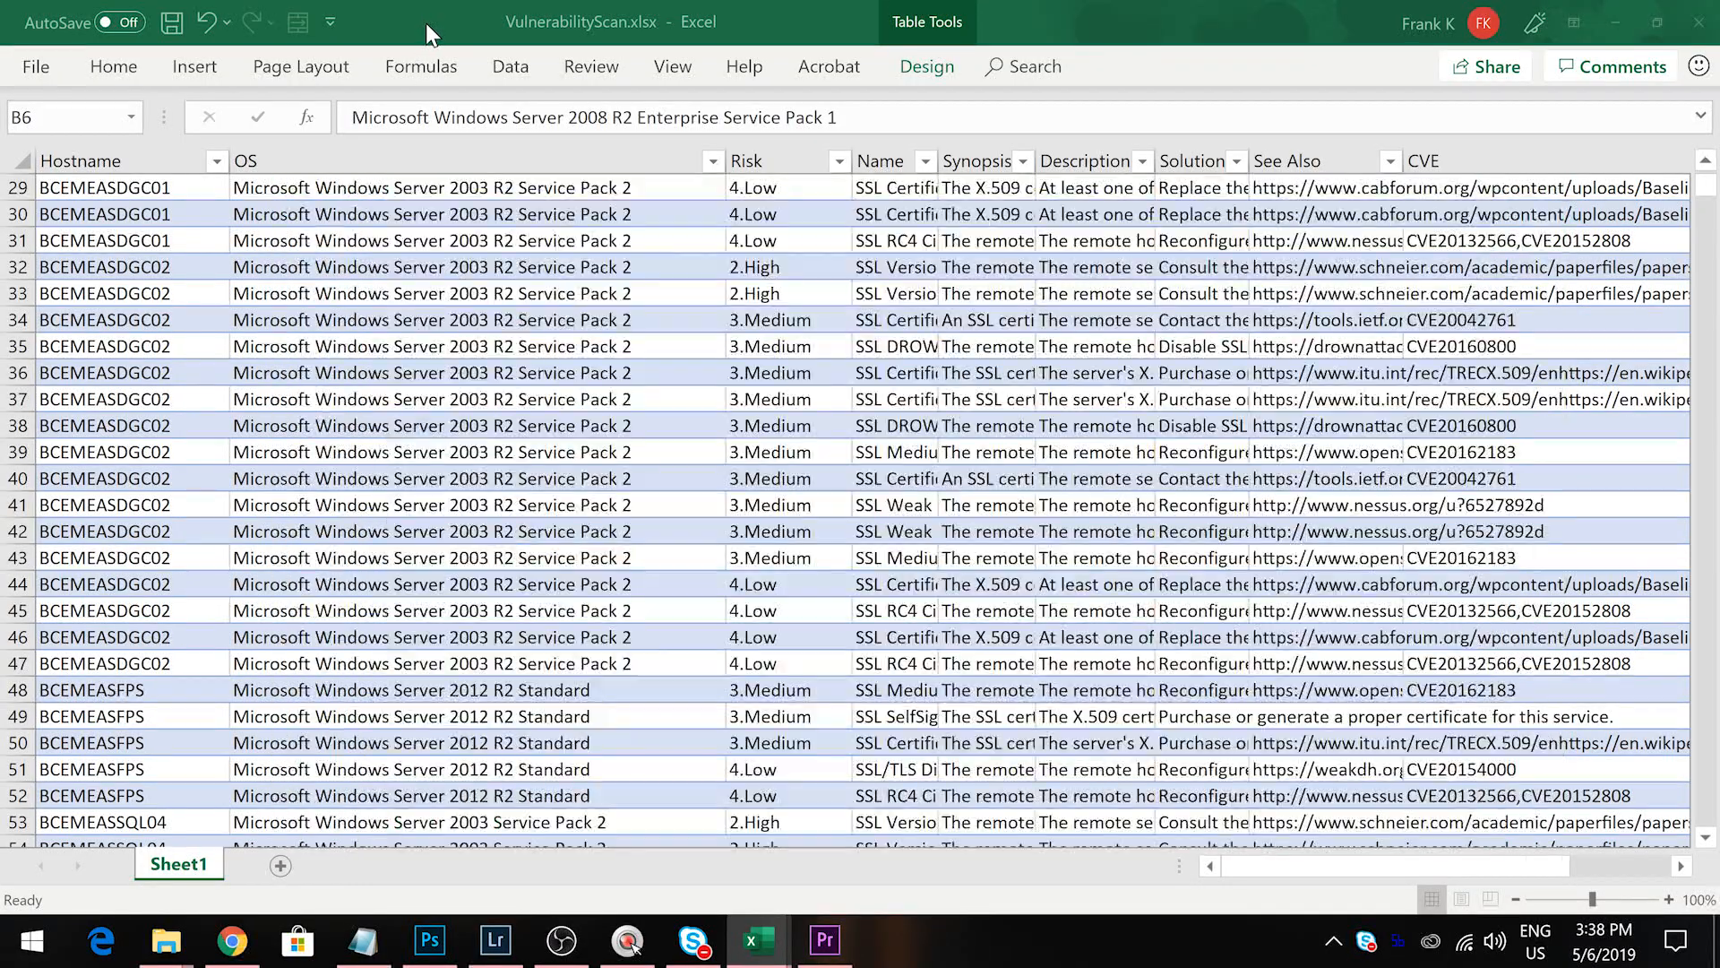
left_click(281, 866)
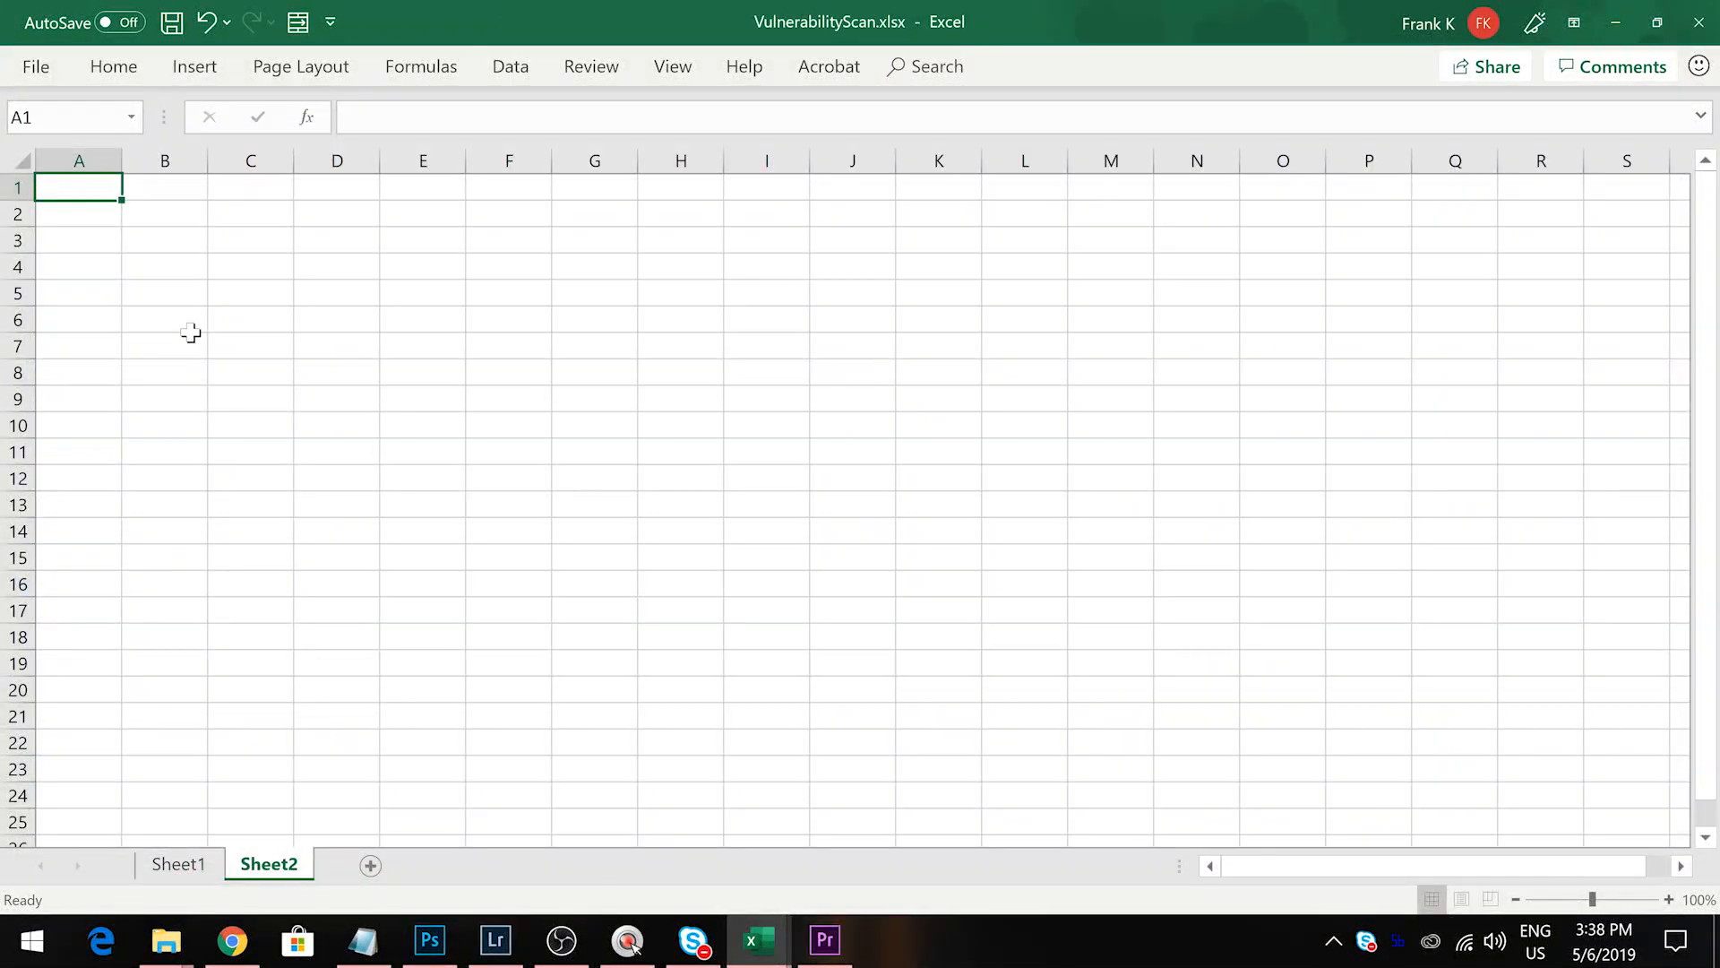
Copy the whole Hostname and Status table from SupportStatus.xlsx and paste it at cell A1 of Sheet2 in VulnerabilityScan.xlsx
key("alt+Tab")
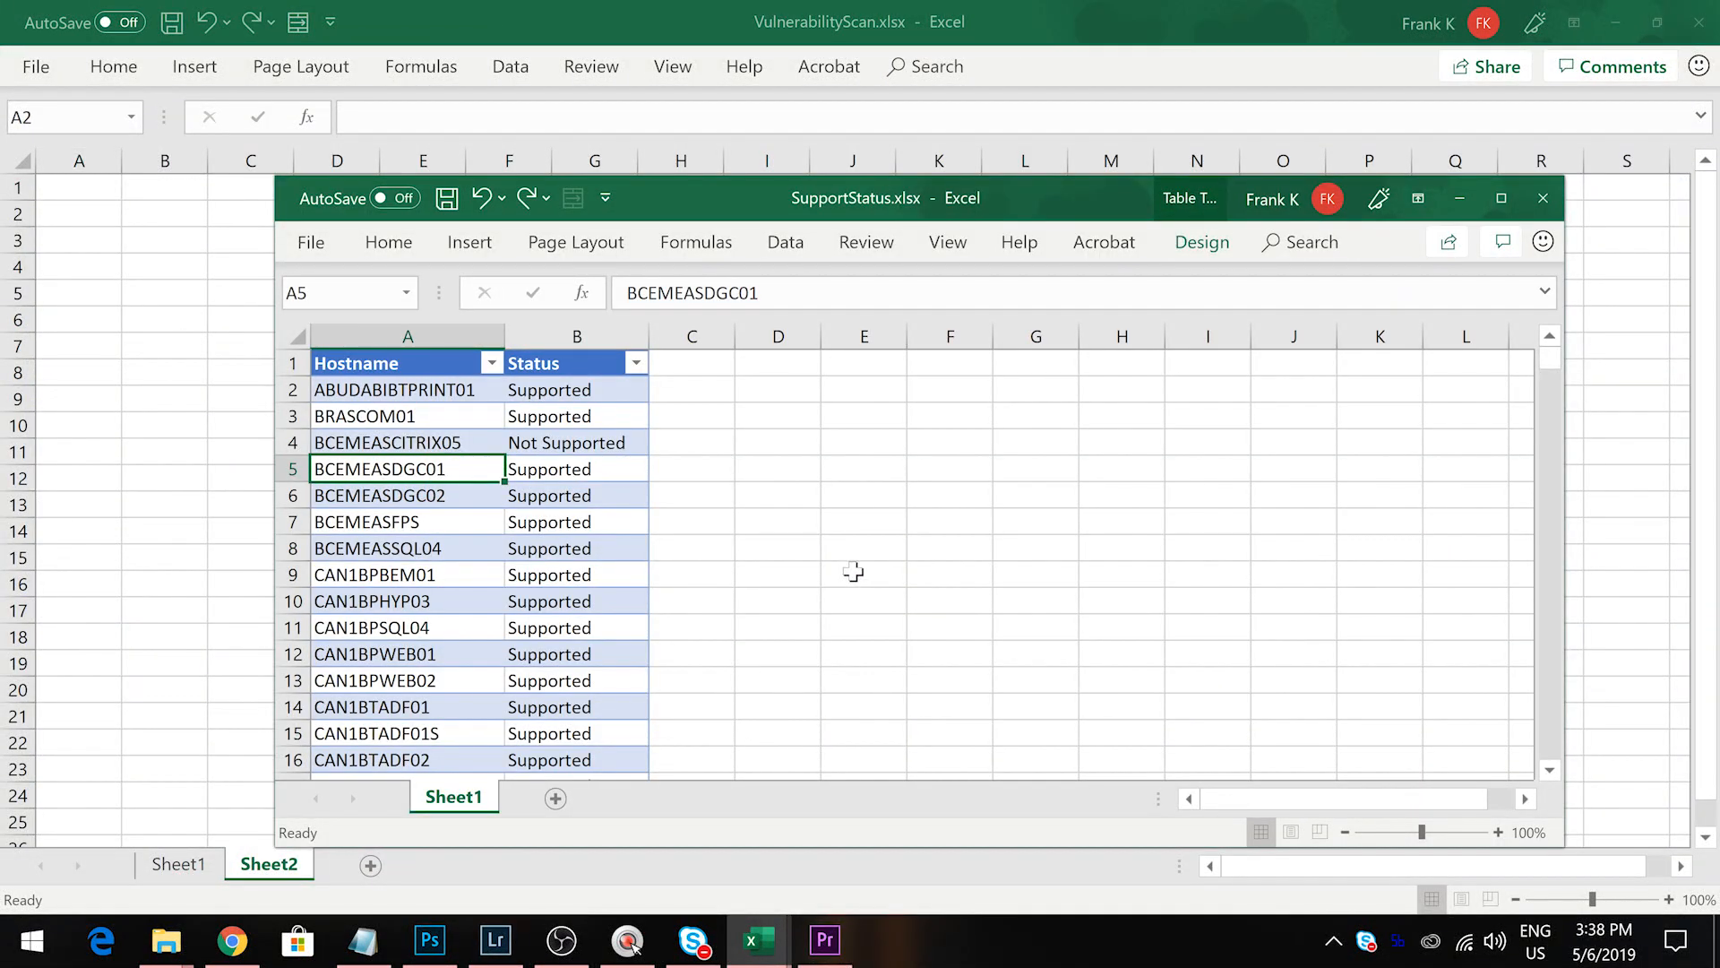
key("ctrl+a")
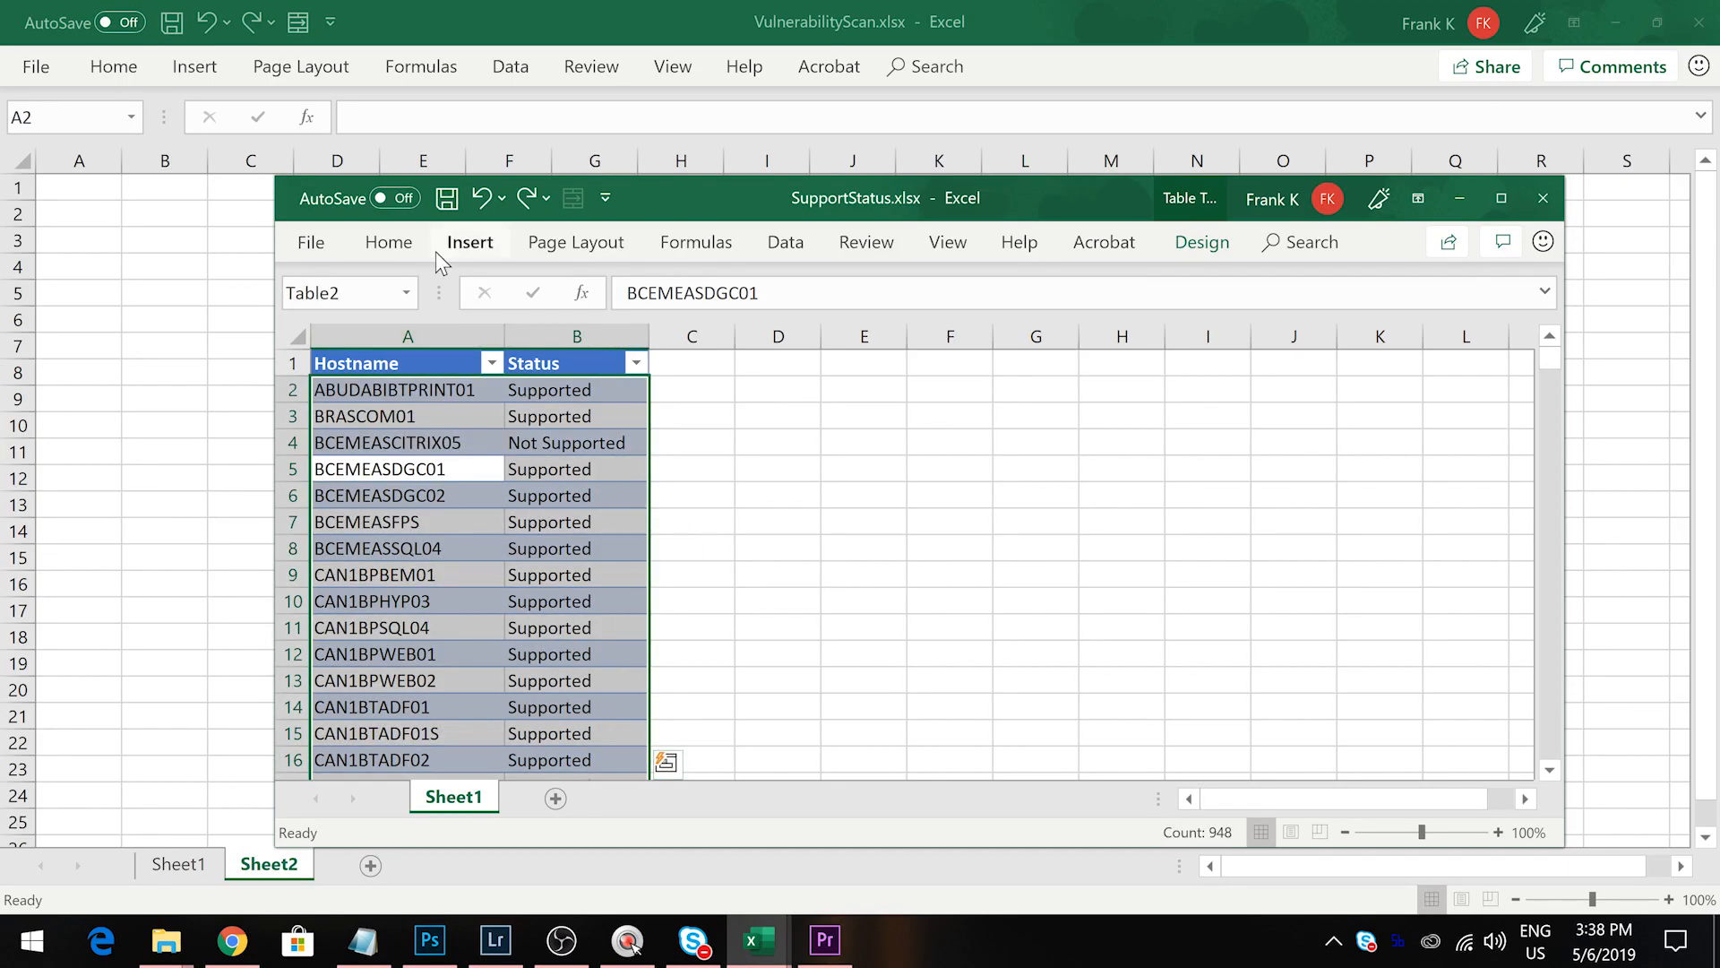
key("ctrl+c")
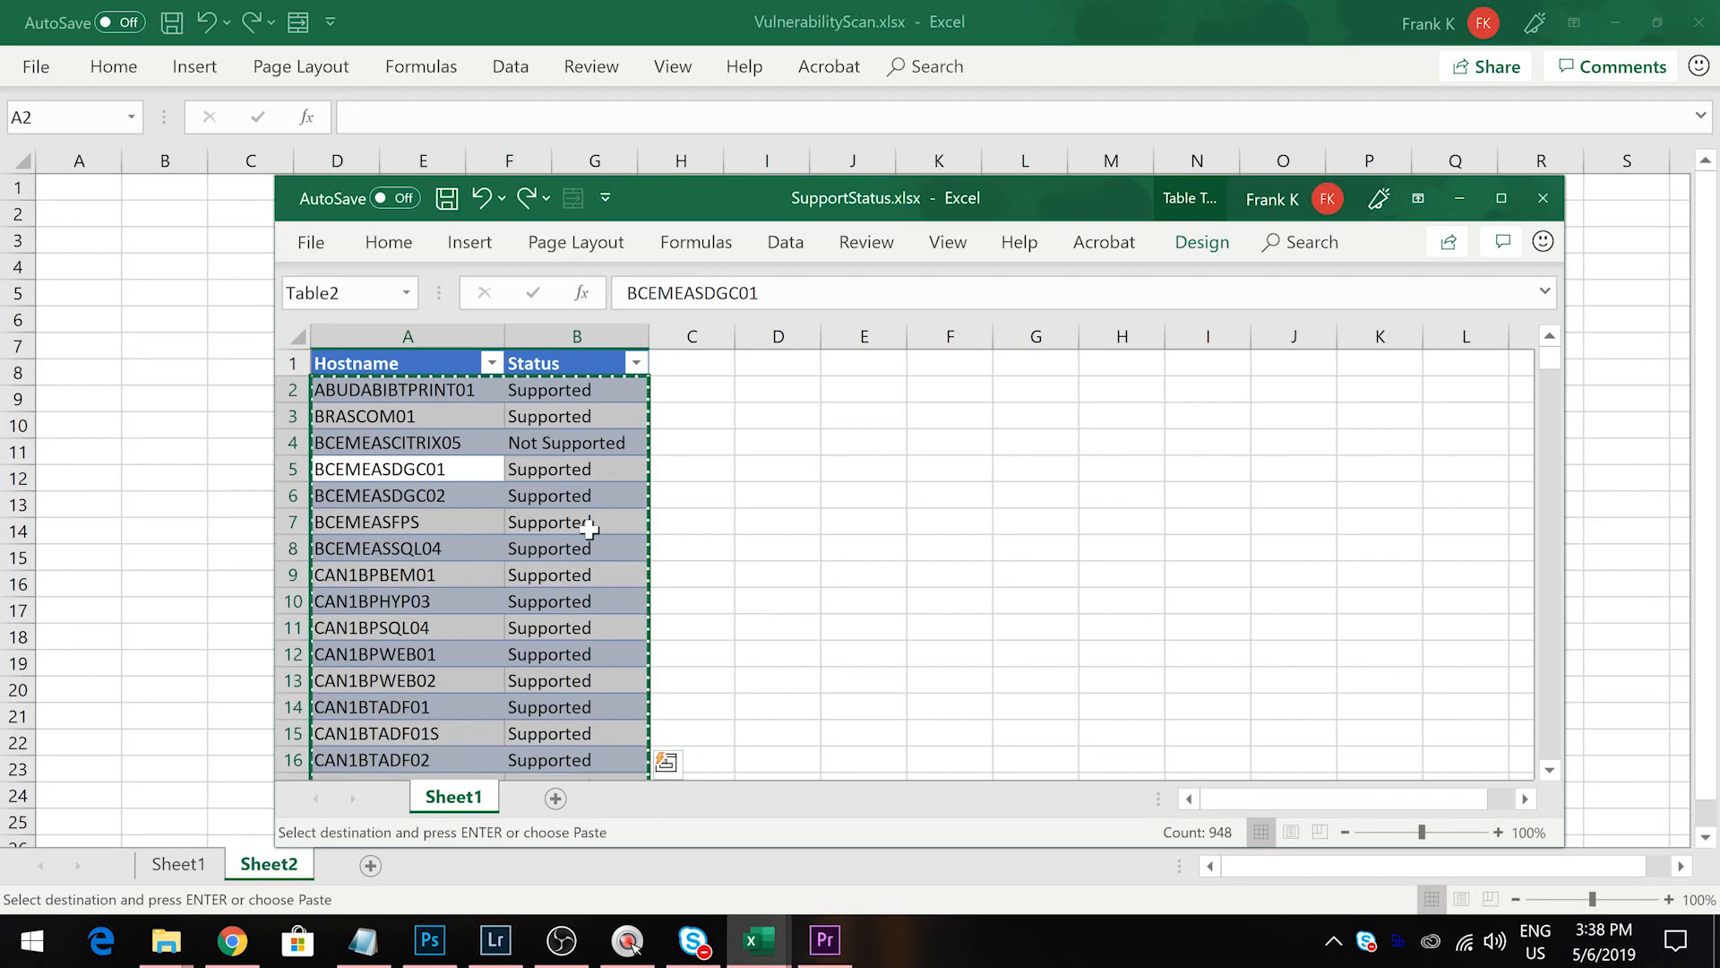
left_click(106, 192)
left_click(90, 188)
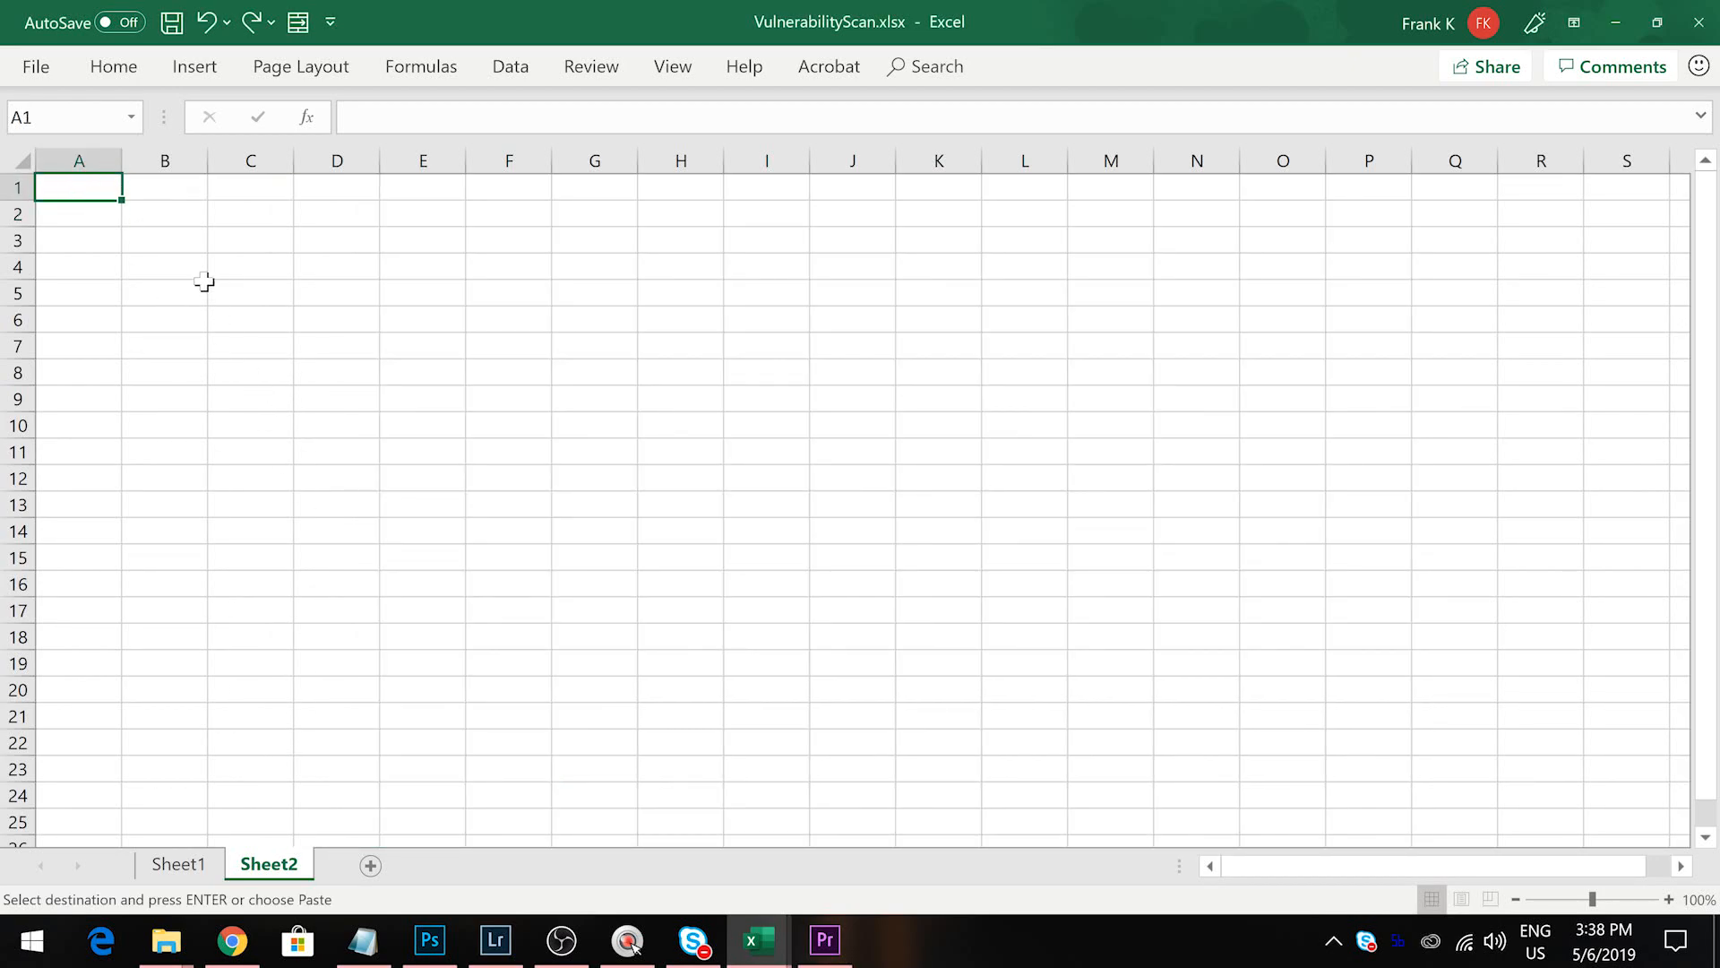
key("ctrl+v")
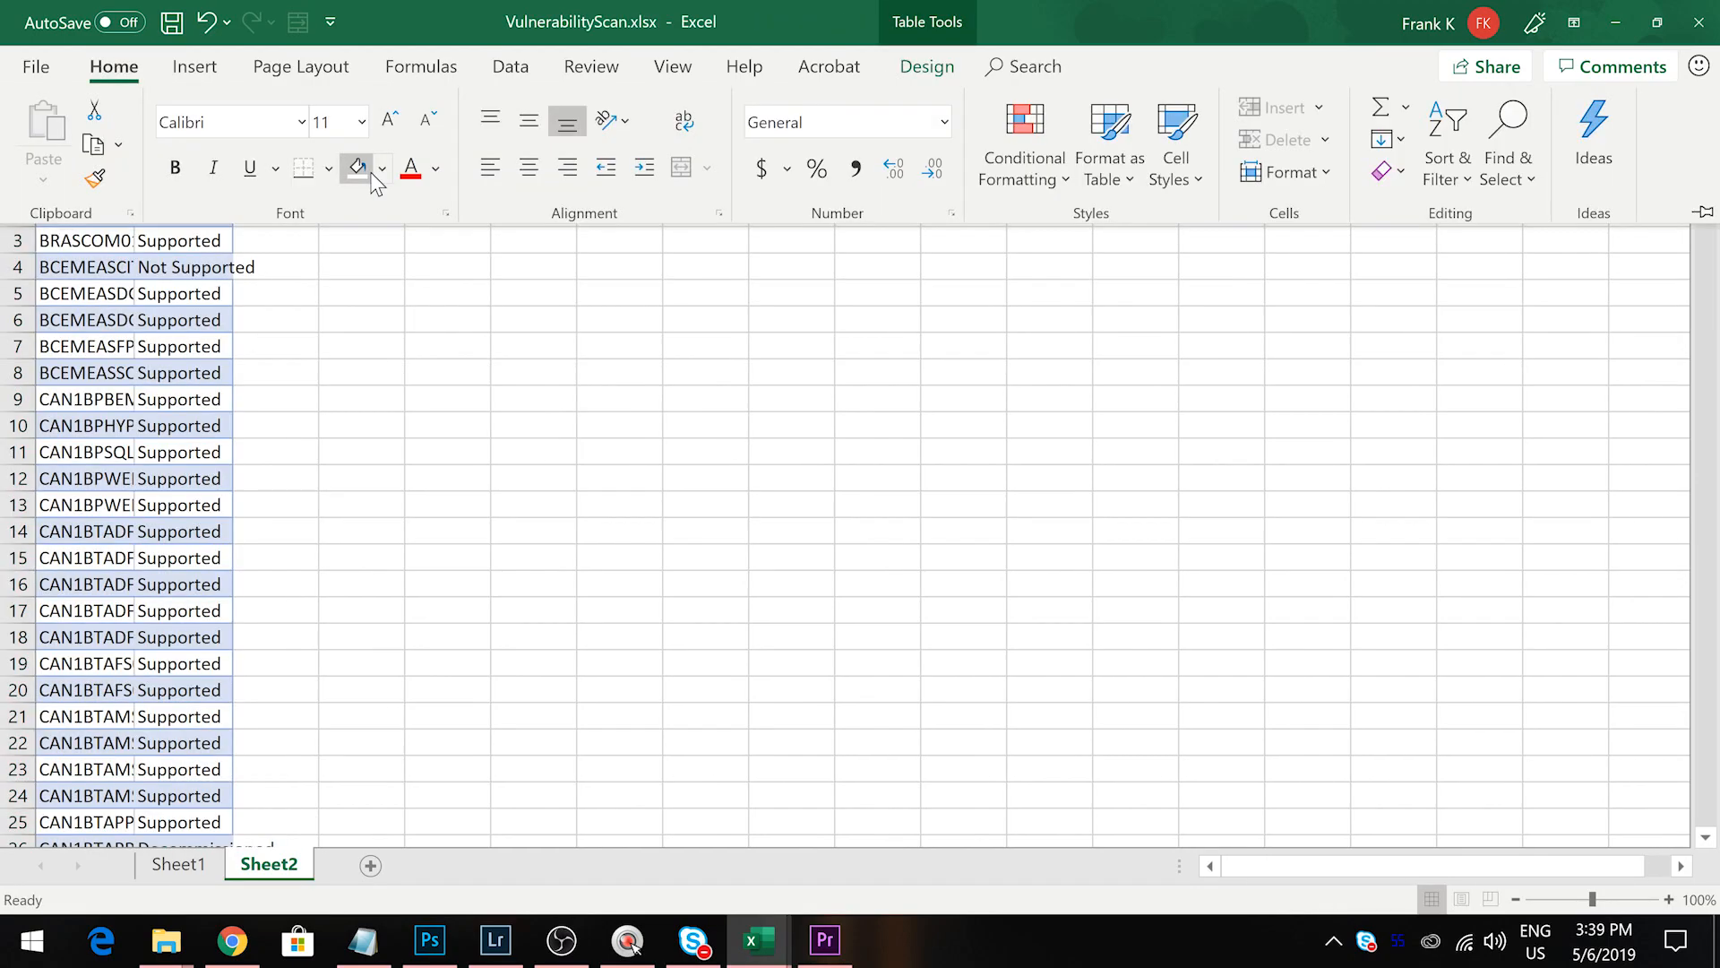
left_click(381, 169)
left_click(261, 342)
left_click(183, 239)
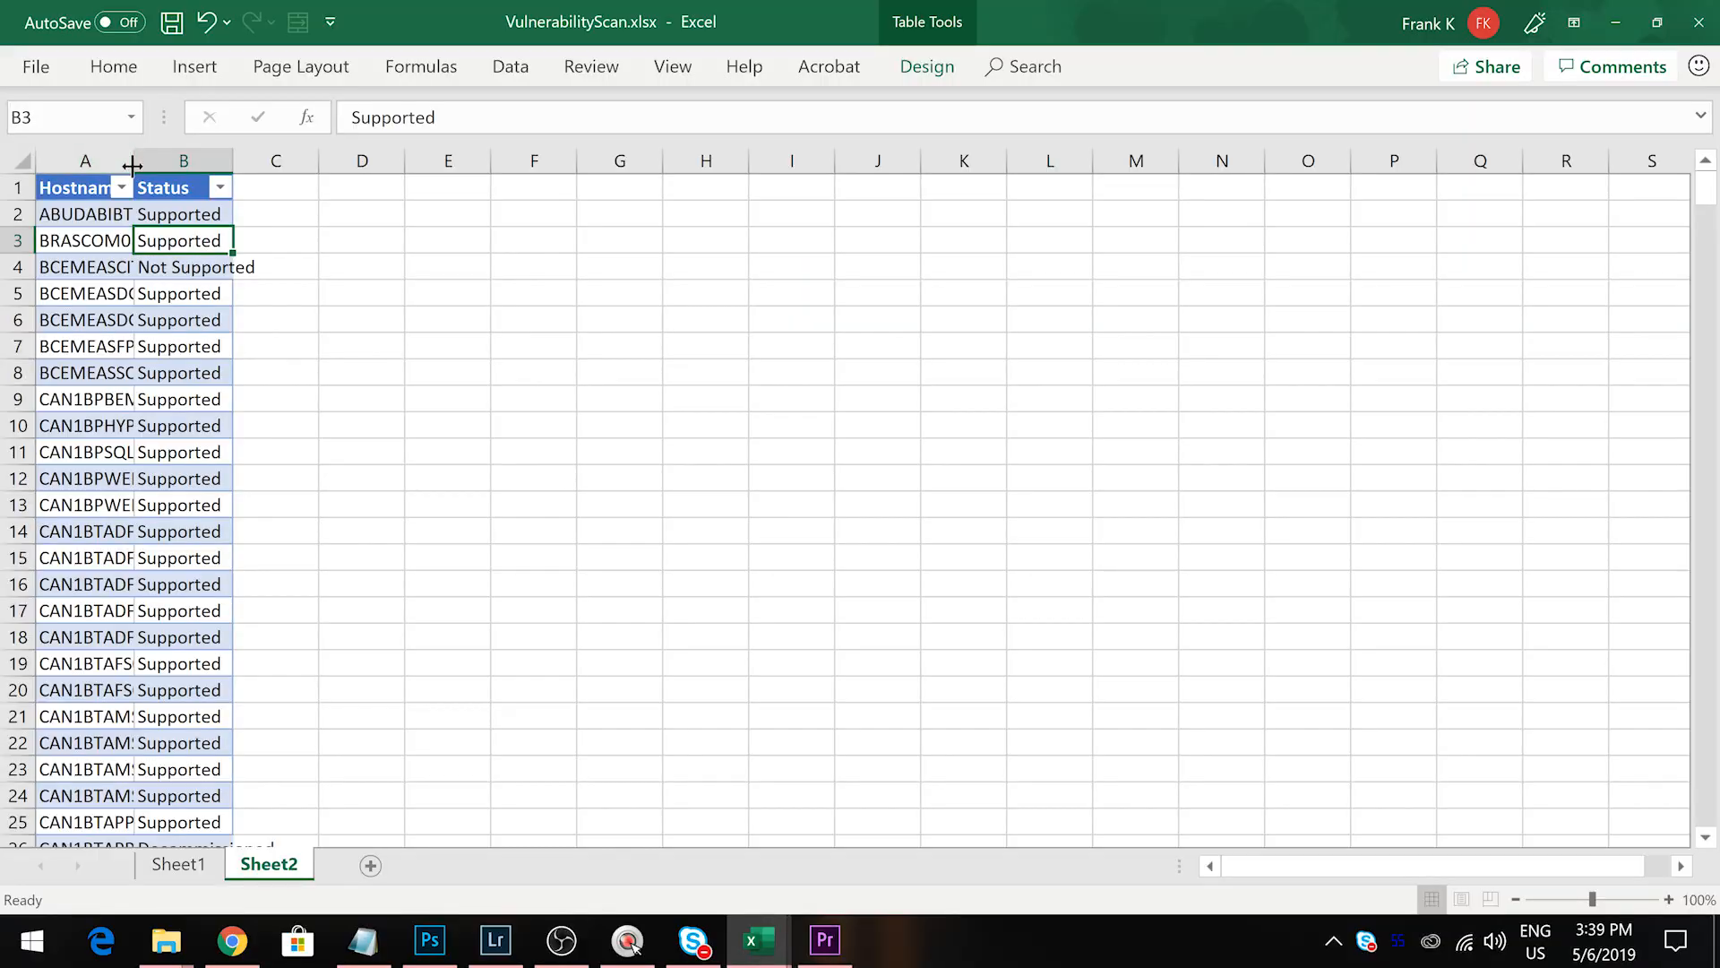
Fit the width of the Hostname column on Sheet2 to its contents
double_click(133, 159)
left_click(251, 174)
left_click(441, 658)
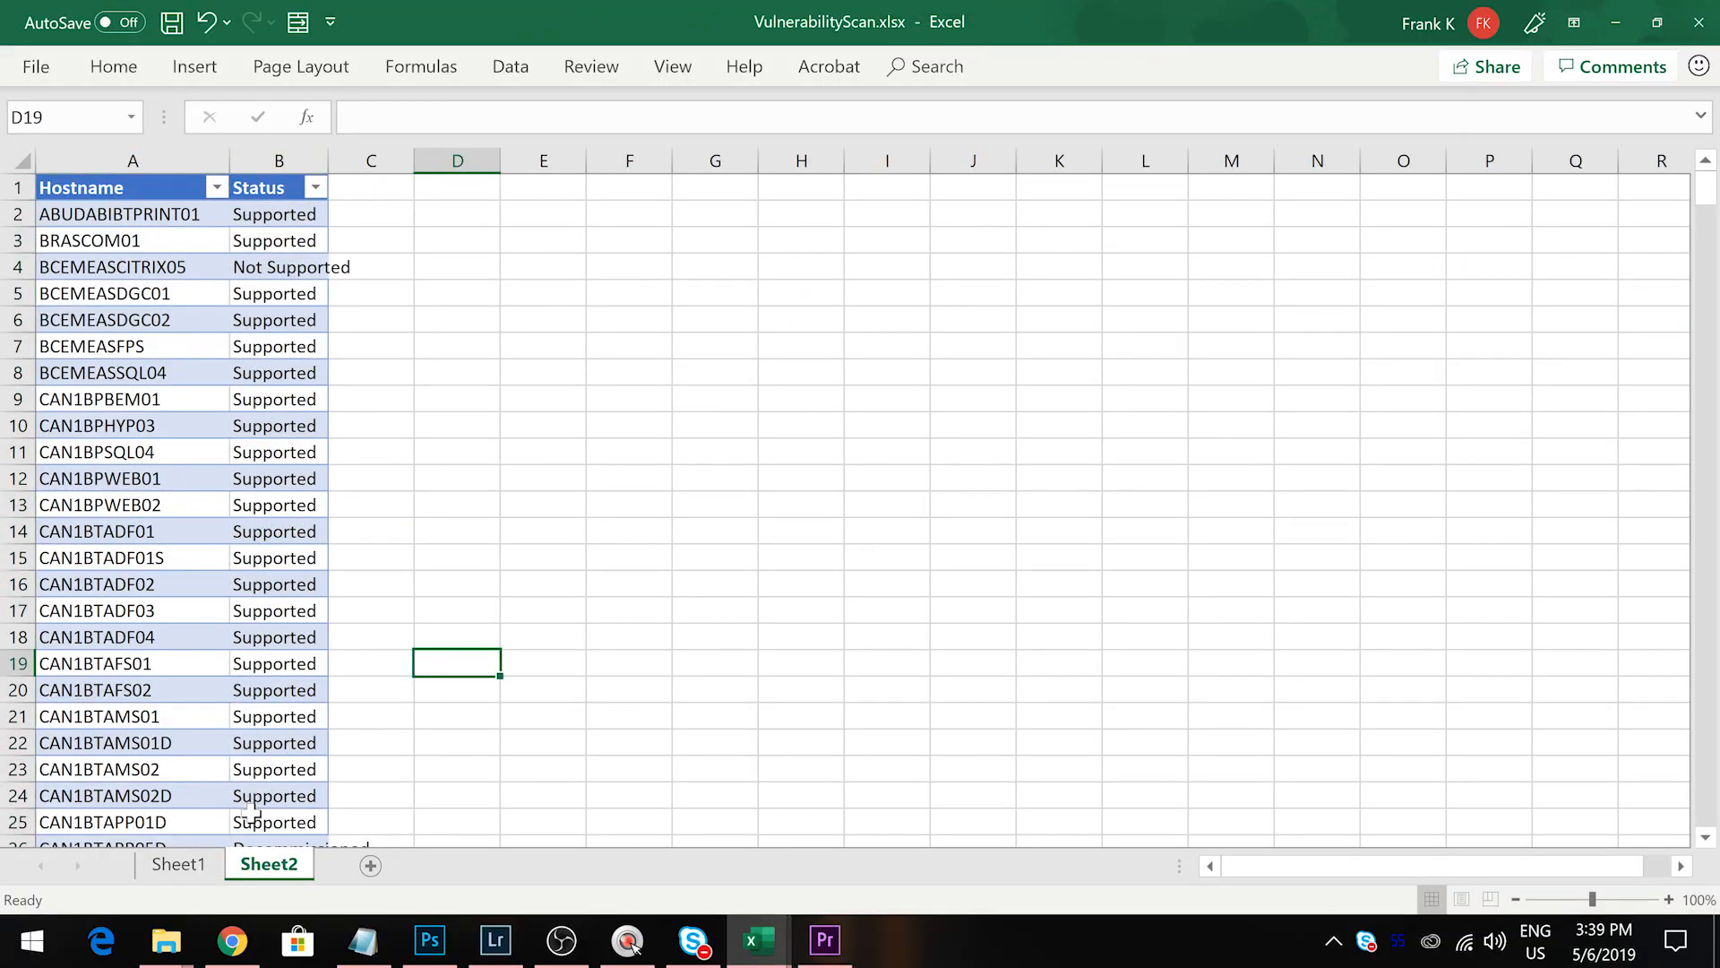
Compare the repeated hostnames in Sheet1's Hostname column with the hostname entries and their statuses on Sheet2
left_click(178, 864)
left_click(261, 316)
scroll(287, 330, "up", 6)
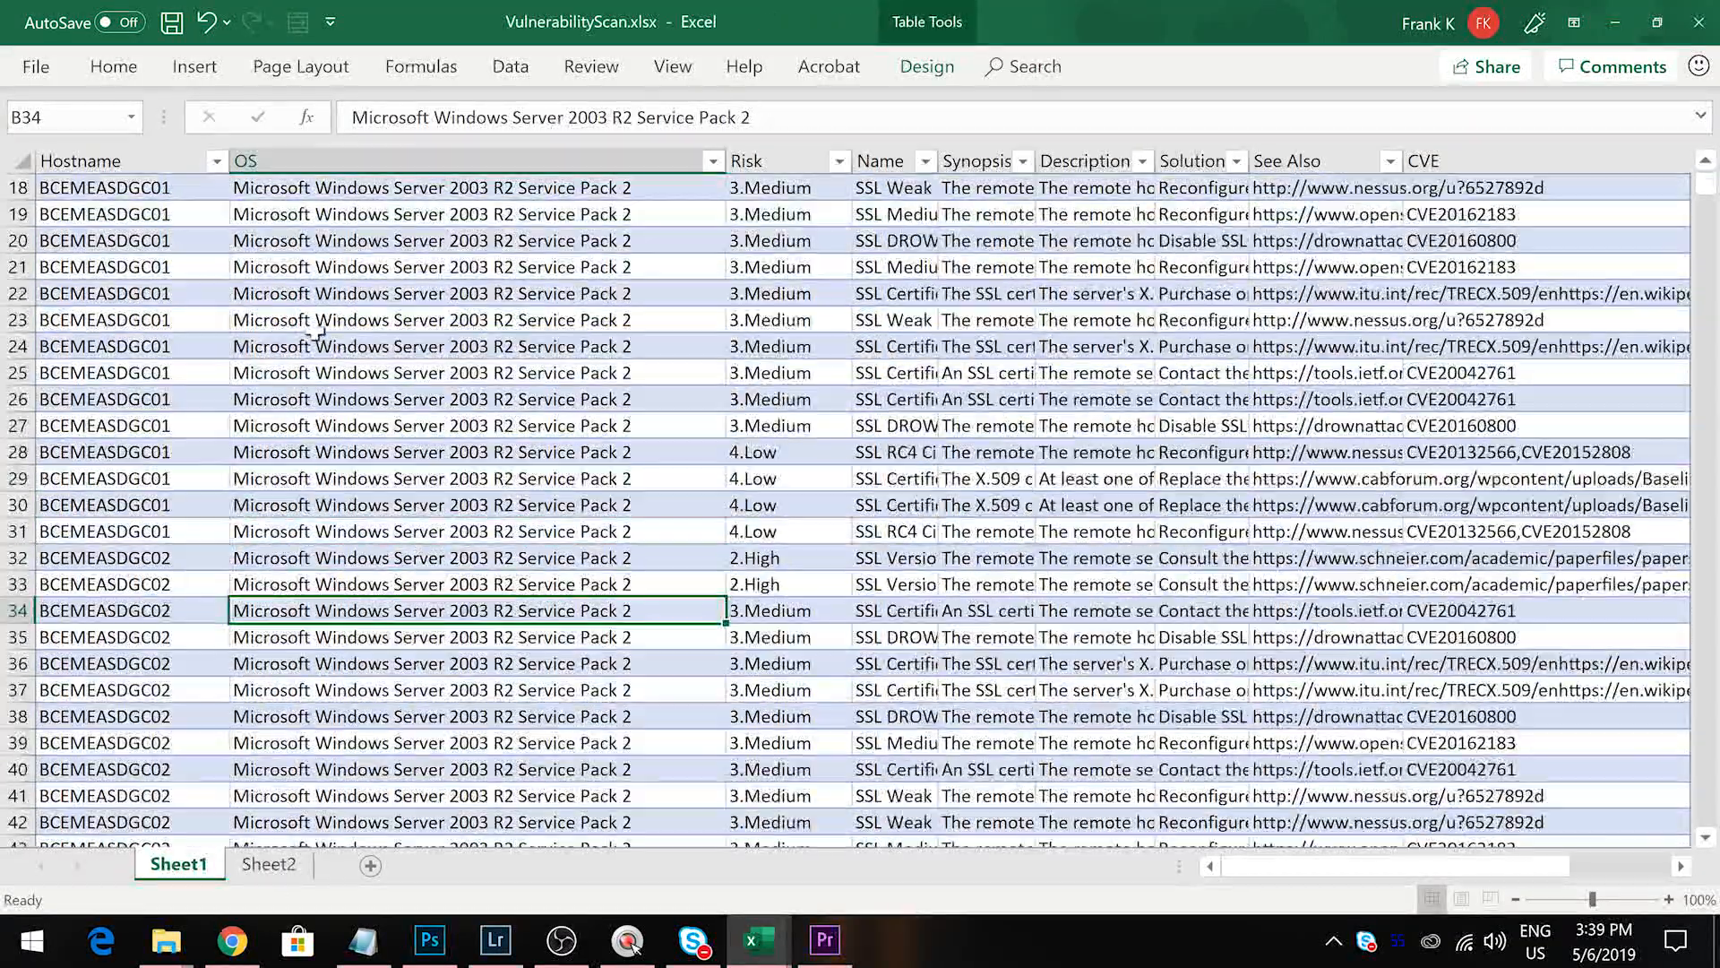
left_click_drag(1706, 184, 1714, 141)
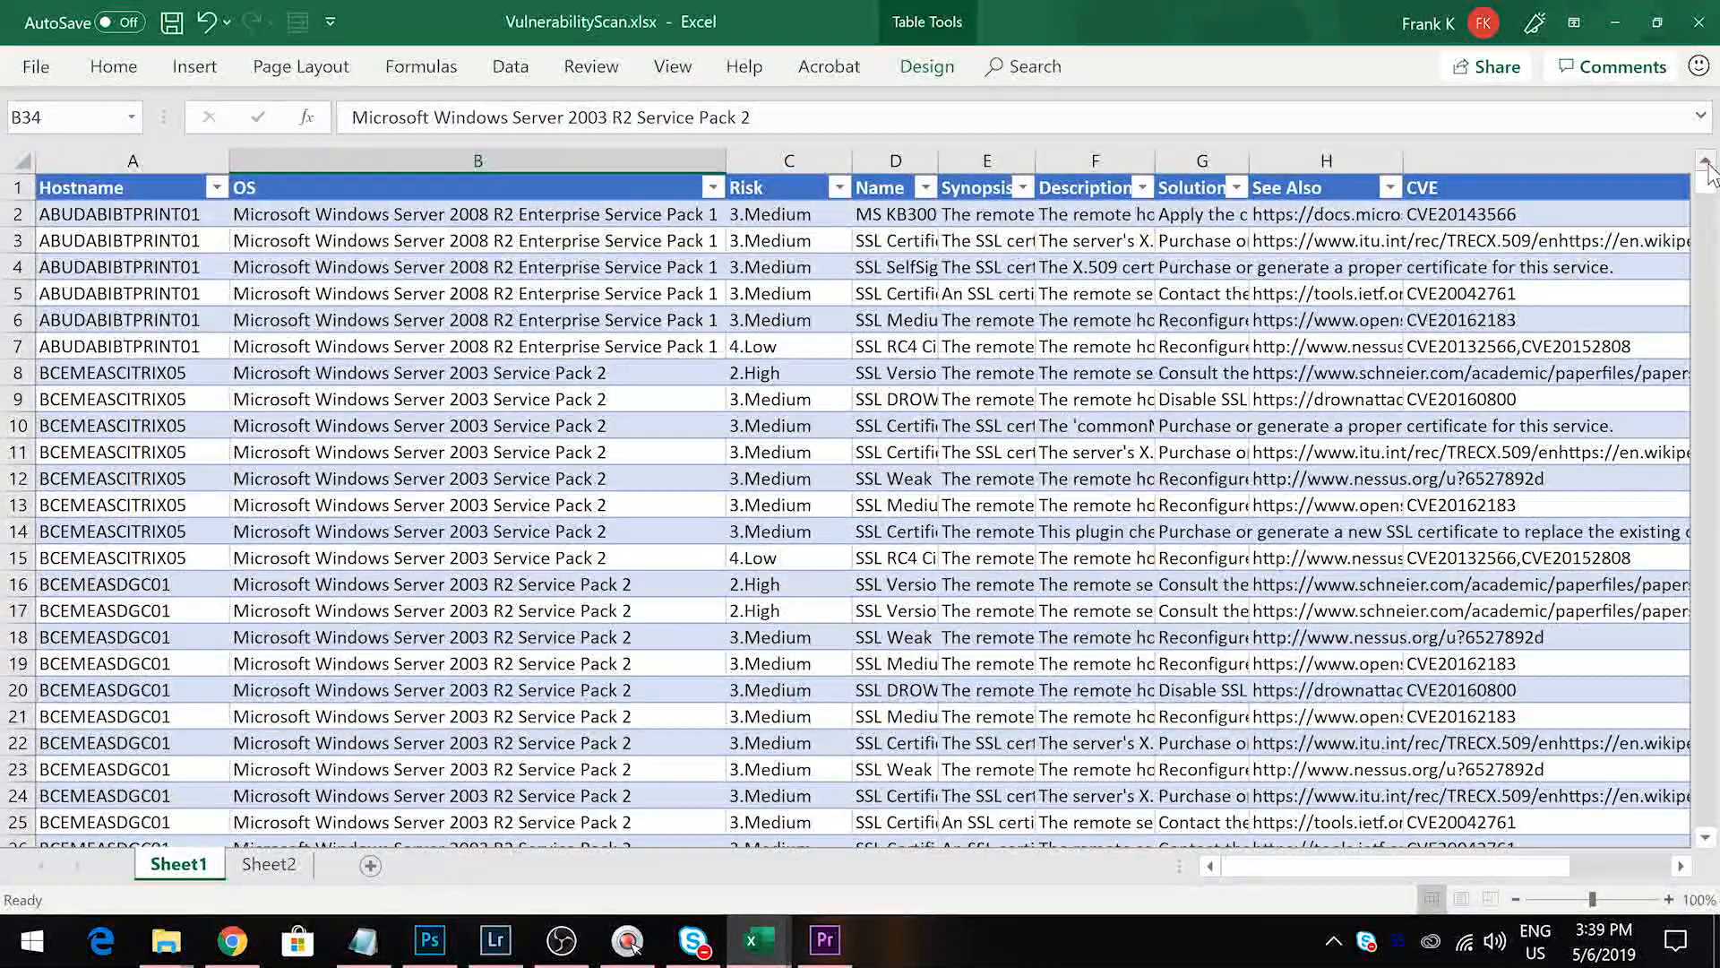
left_click_drag(133, 268, 140, 348)
left_click(161, 584)
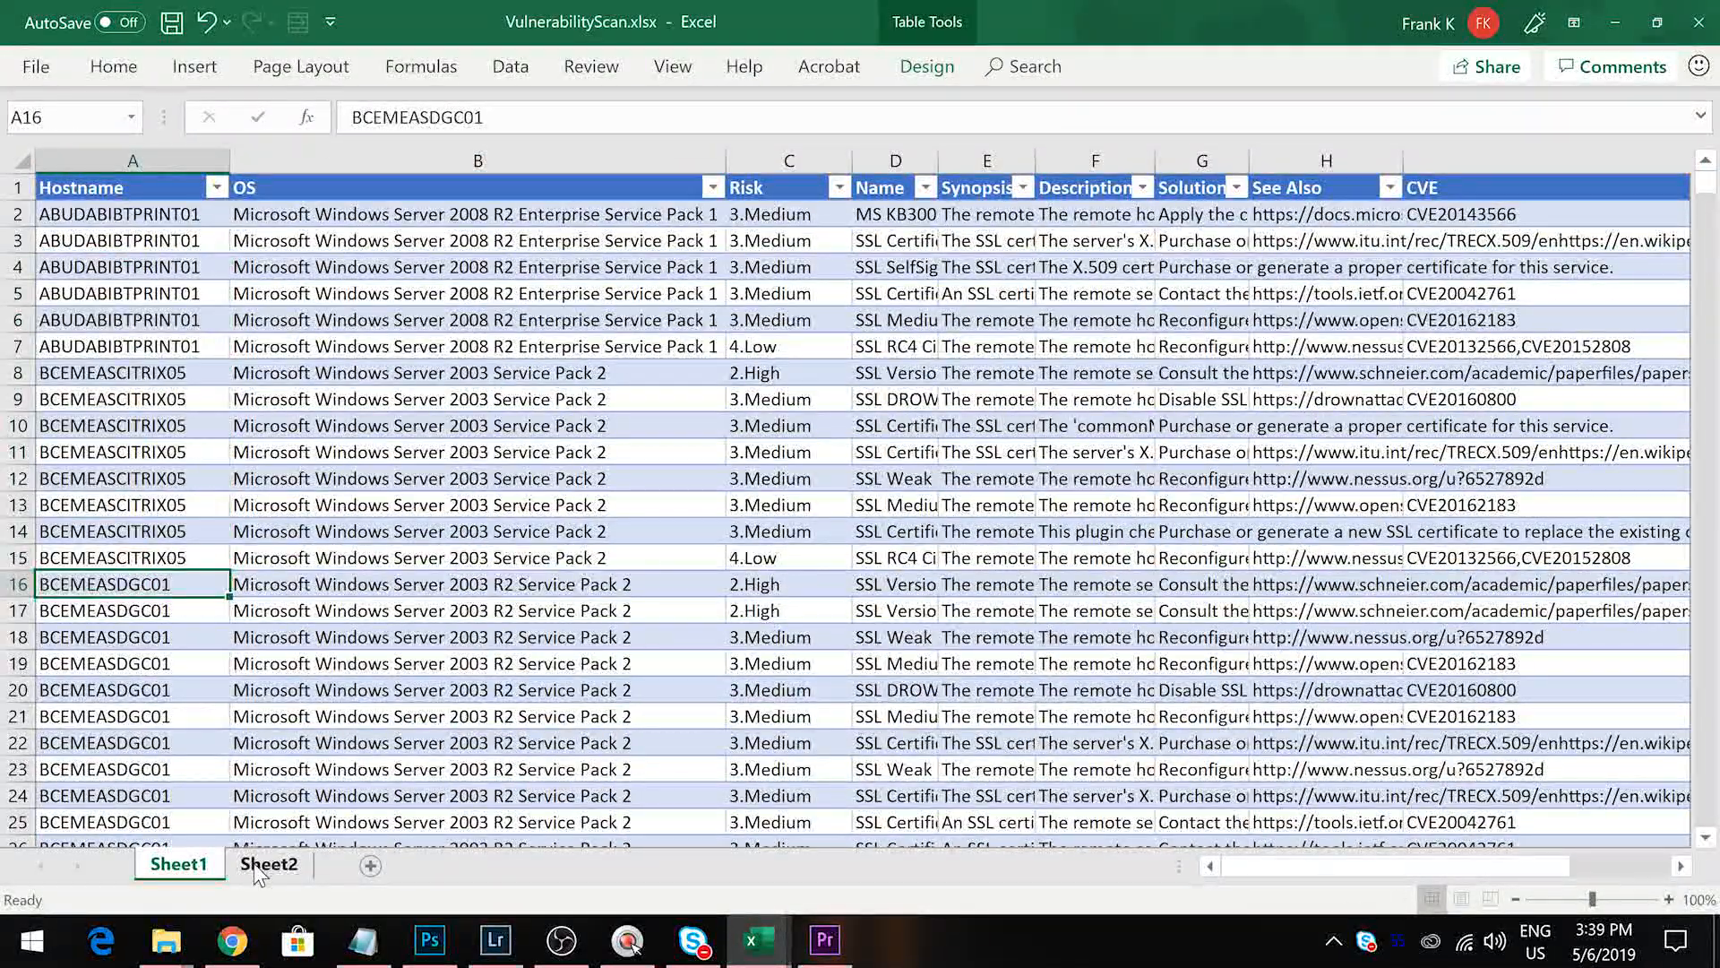
left_click(259, 866)
left_click_drag(134, 425, 134, 584)
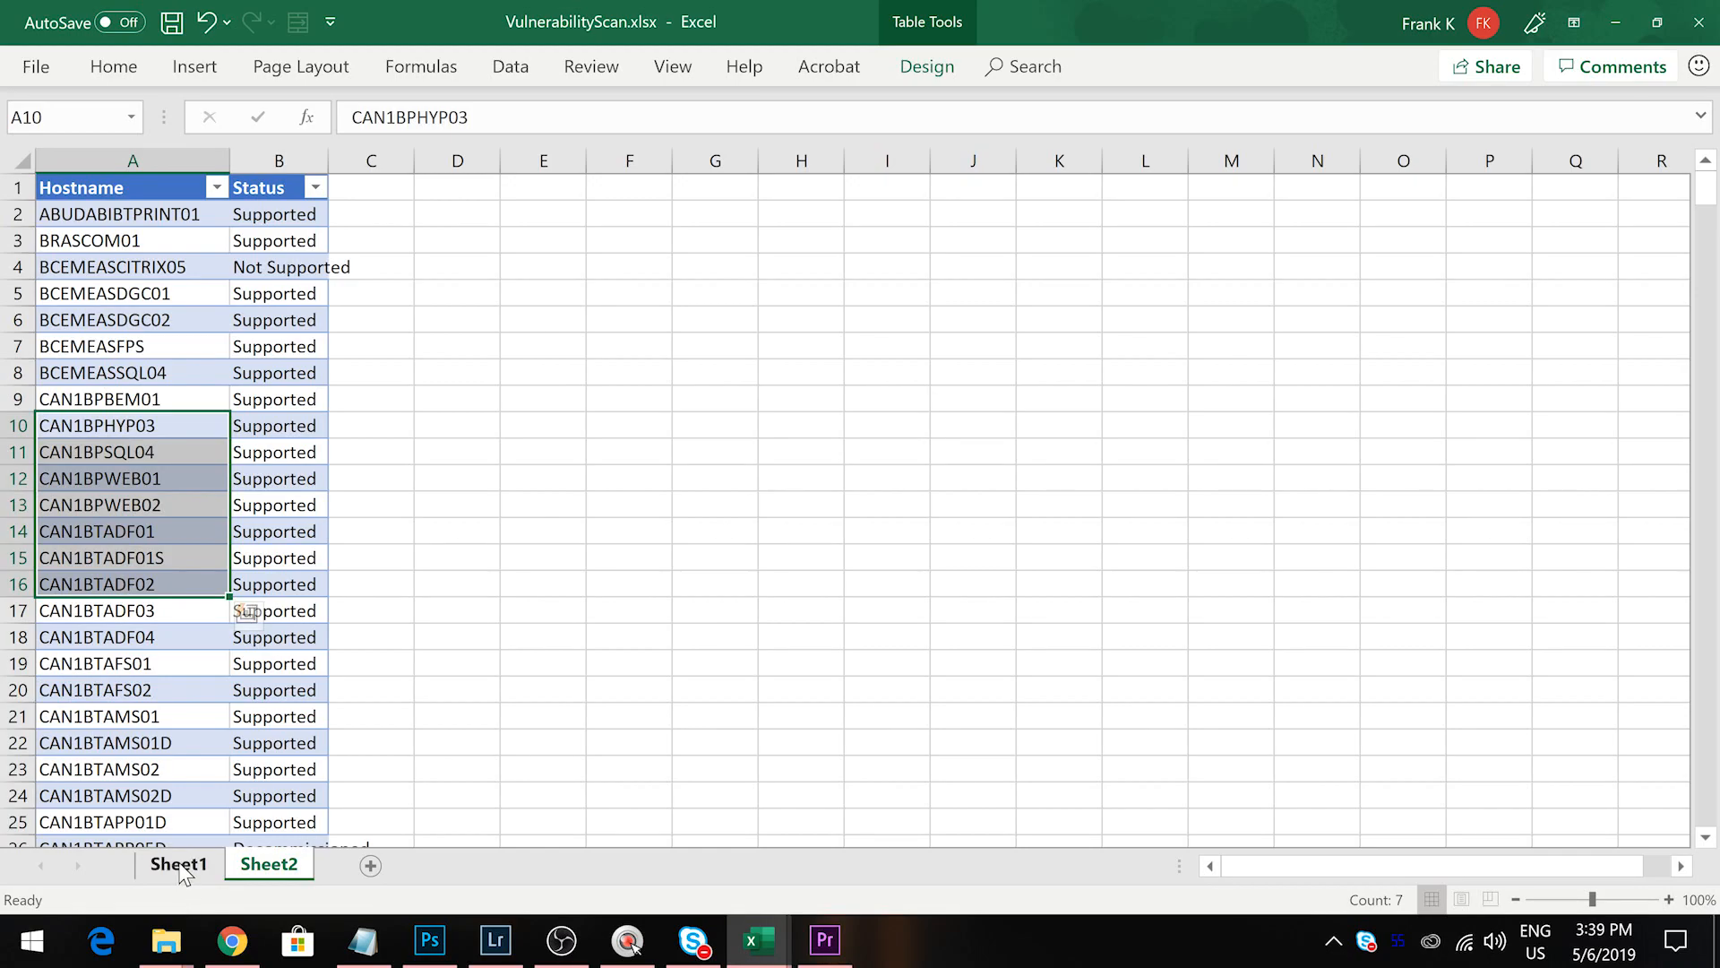
left_click(120, 220)
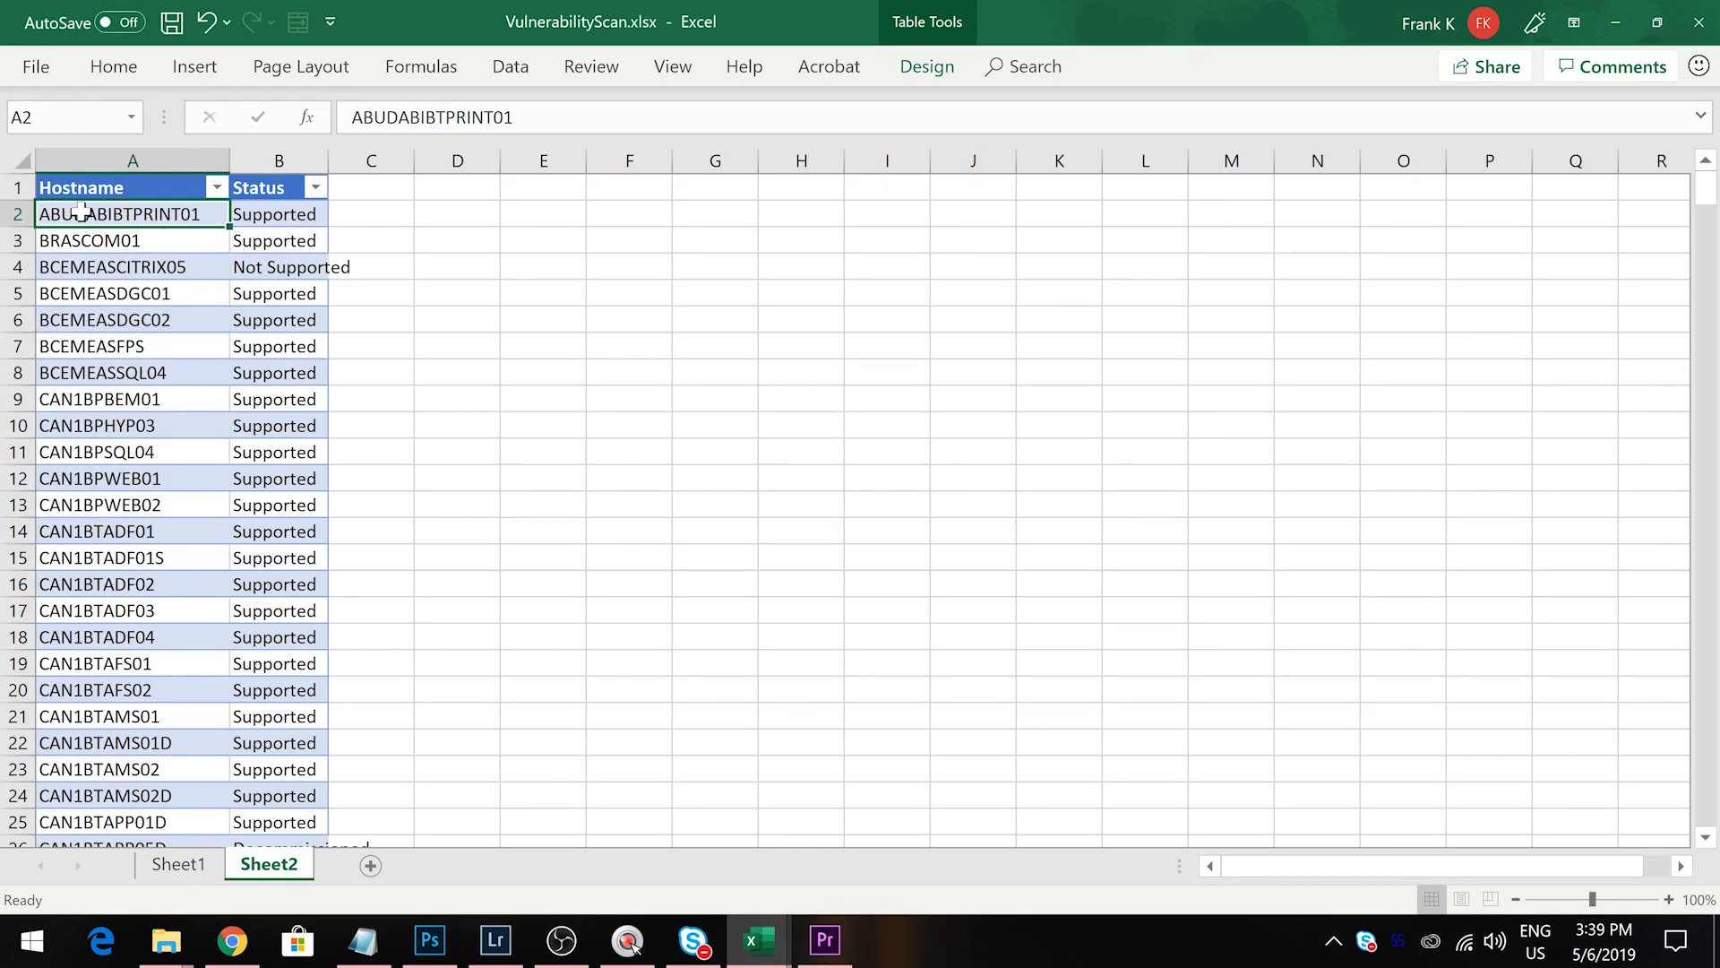
left_click(181, 865)
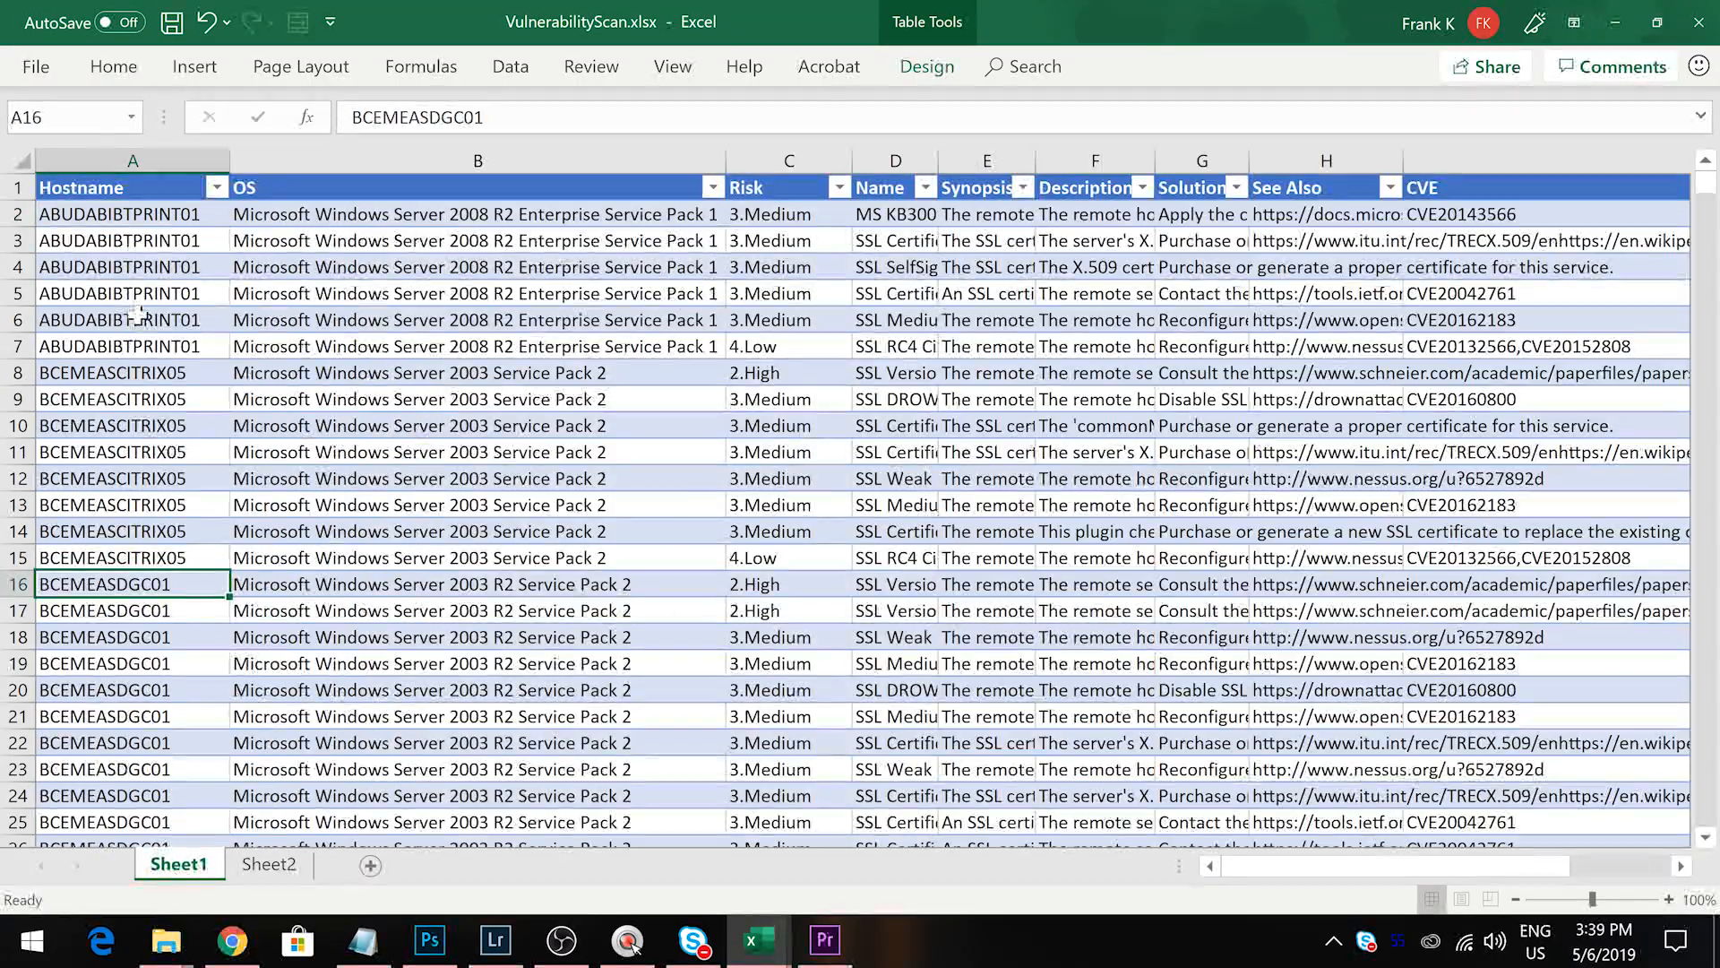
left_click_drag(130, 215, 160, 349)
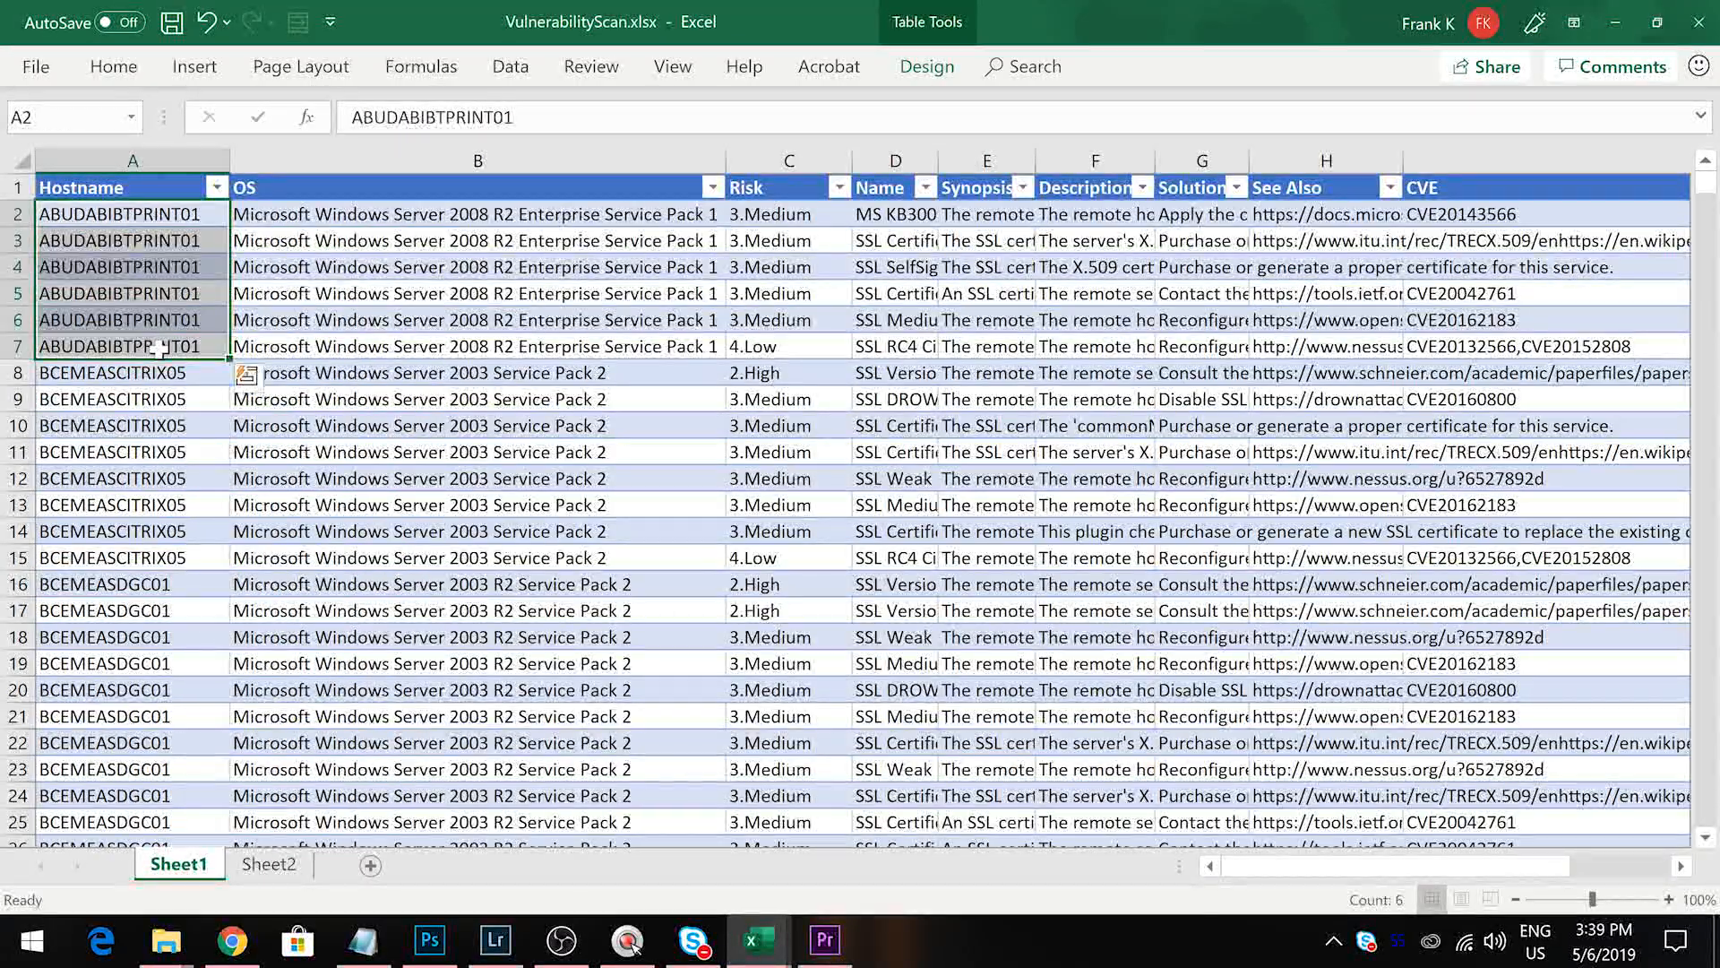
left_click(269, 864)
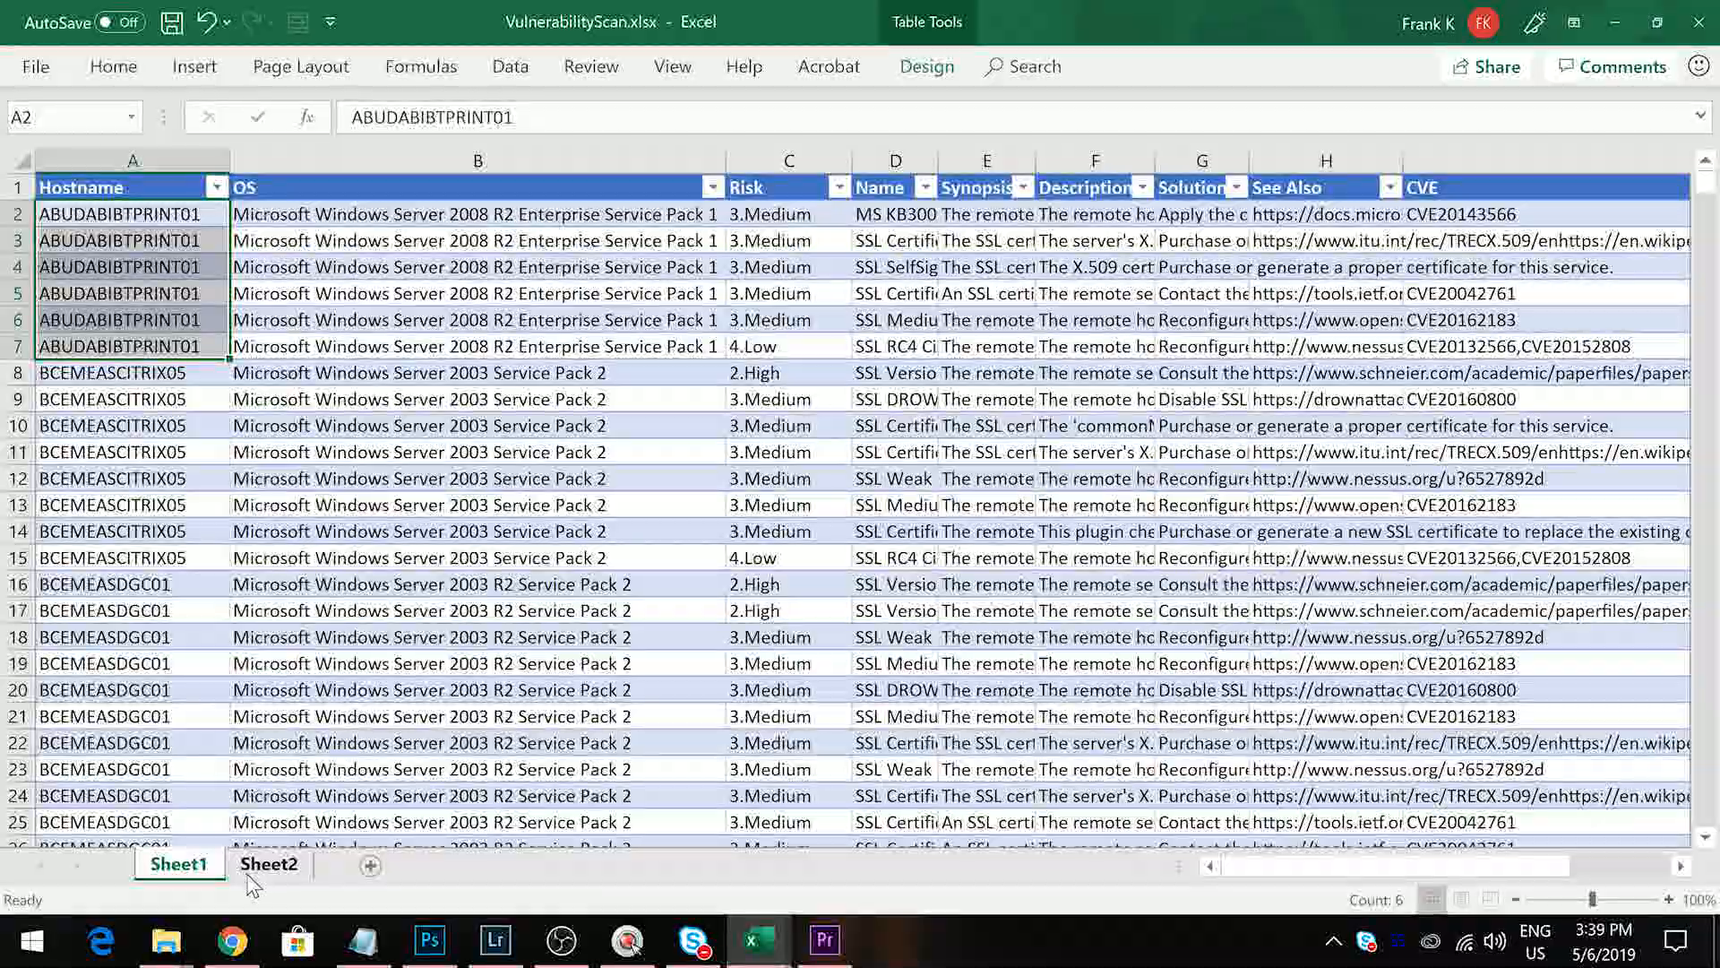
left_click(257, 217)
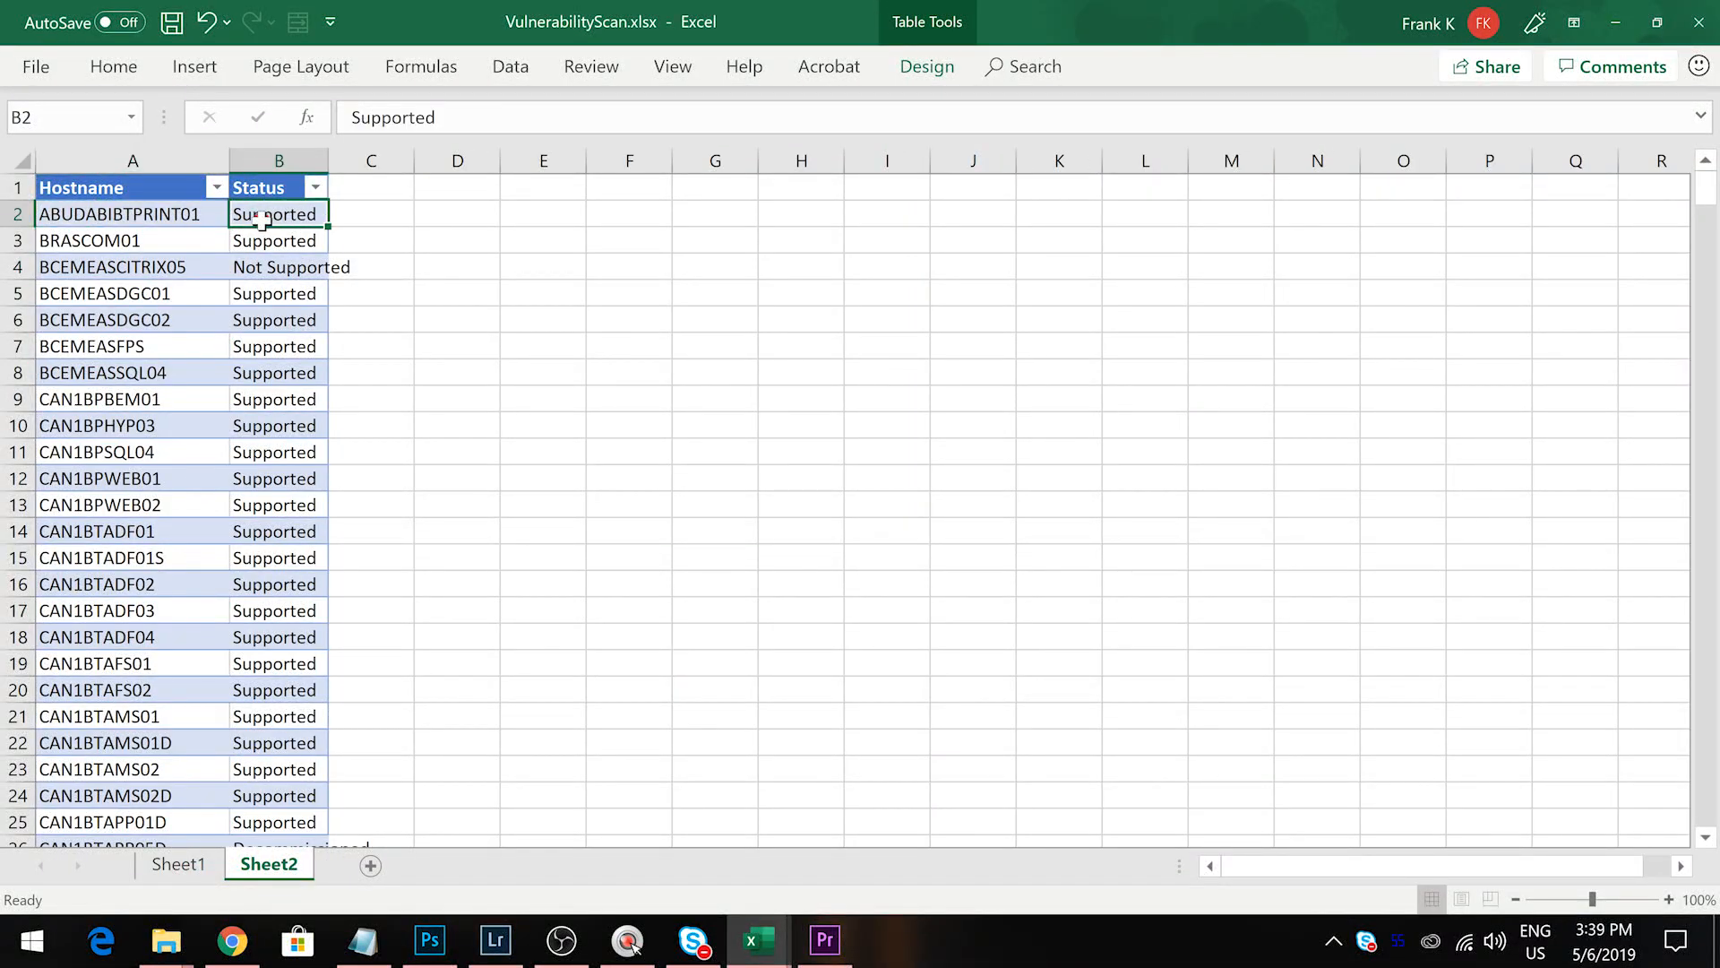
Widen the Status column on Sheet2 so that its longest entries fit
left_click(180, 864)
left_click(366, 320)
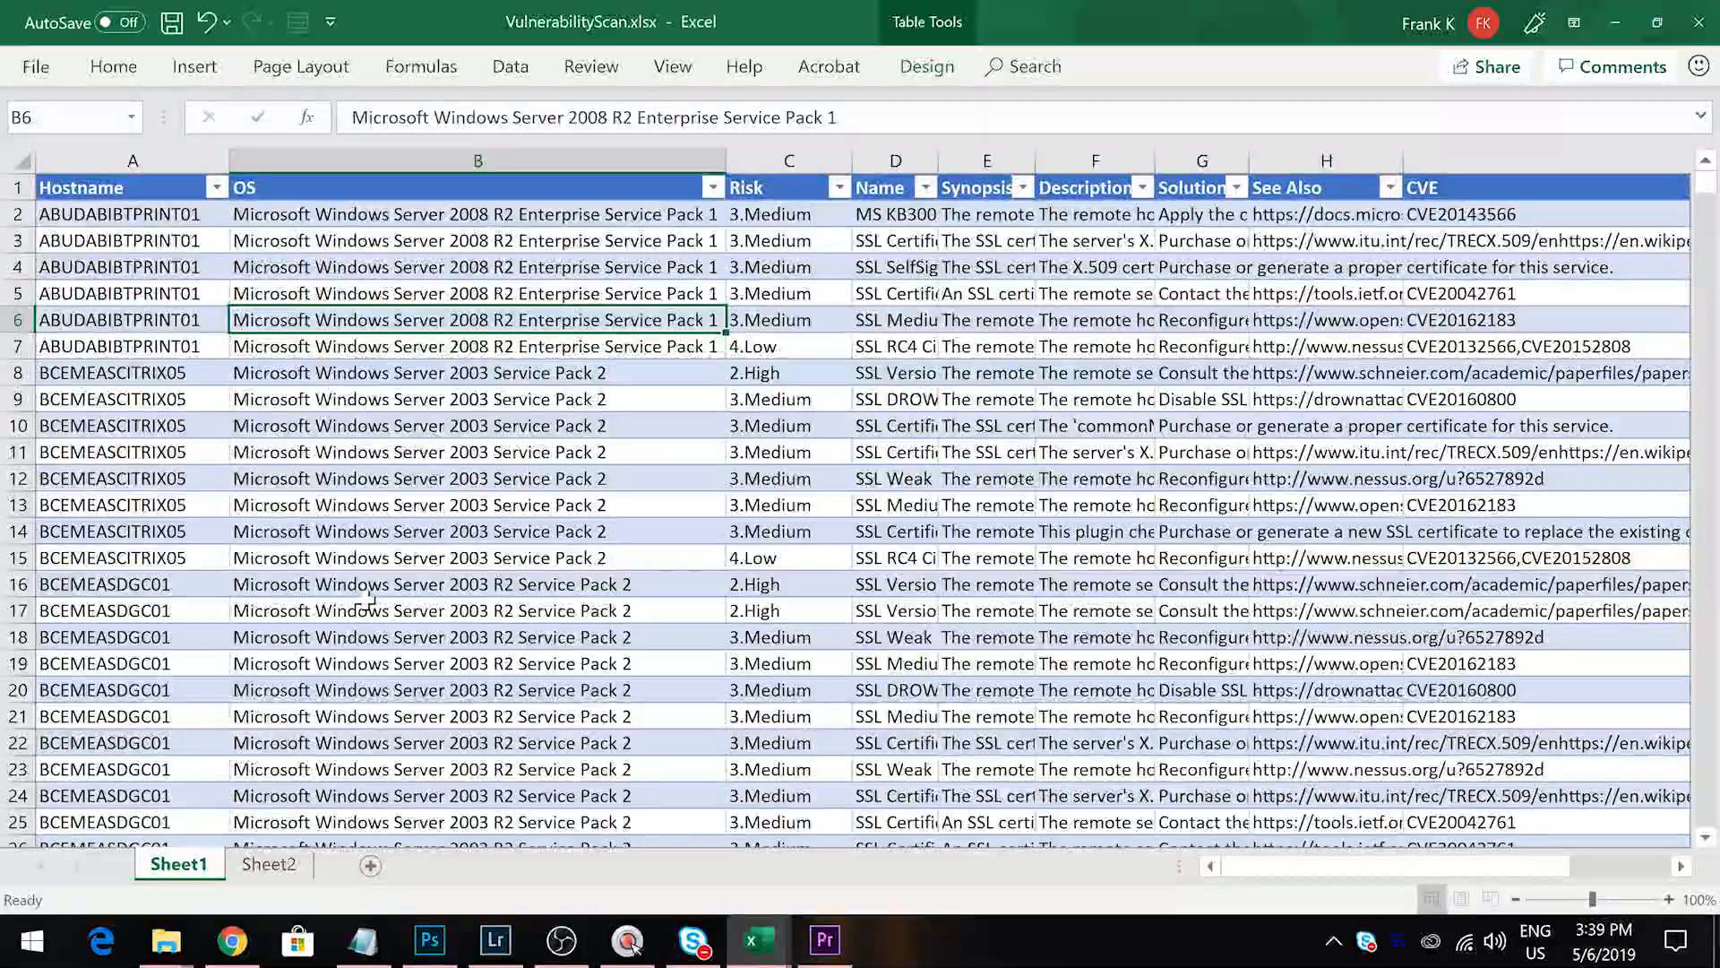
left_click(251, 880)
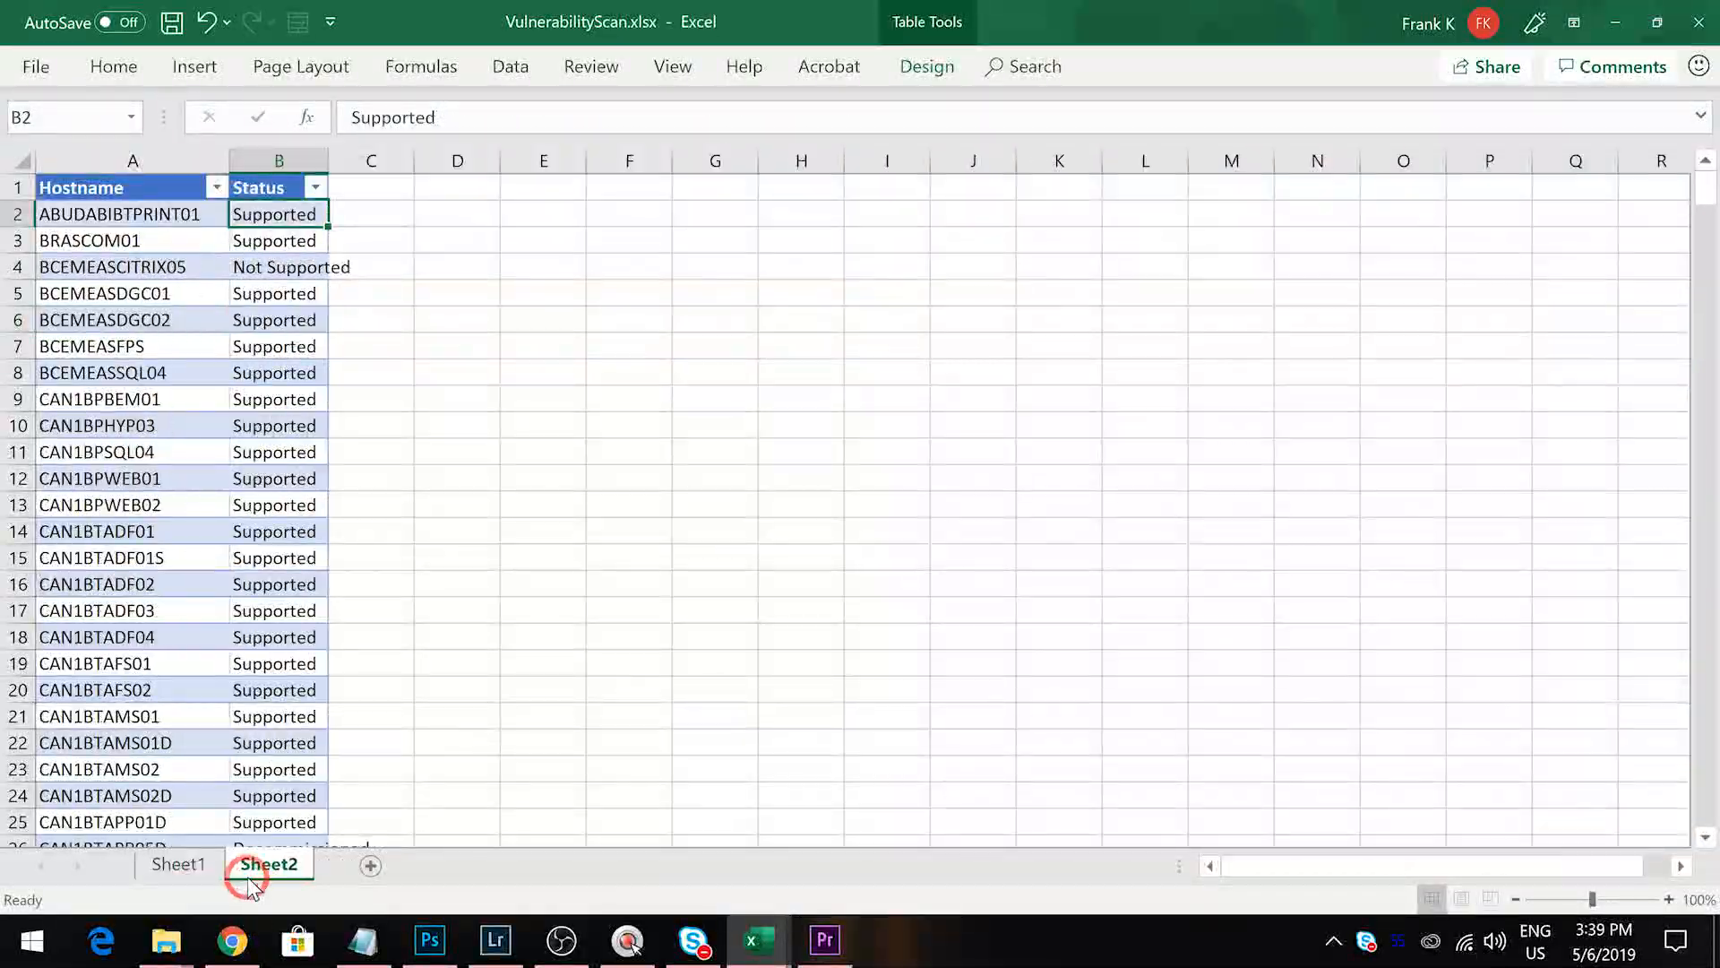
left_click_drag(332, 162, 435, 162)
Name the full range of hostname and status data rows on Sheet2 Status_Table
left_click_drag(158, 220, 262, 632)
left_click(263, 645)
left_click_drag(138, 215, 295, 287)
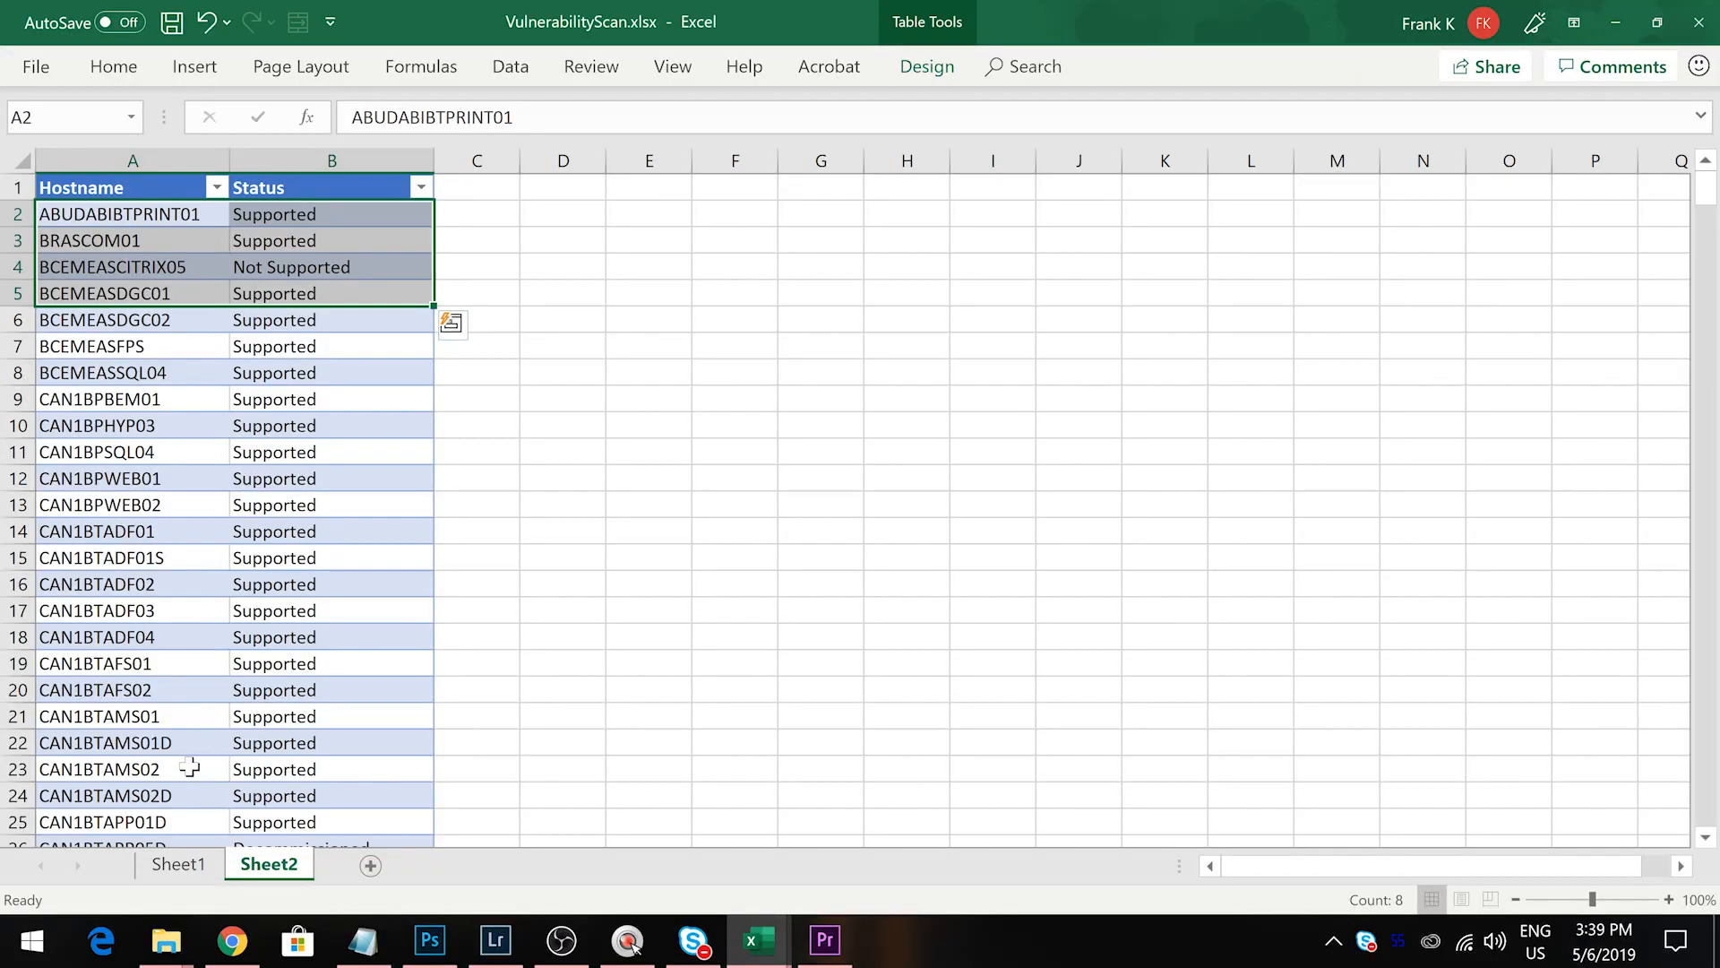
left_click(164, 859)
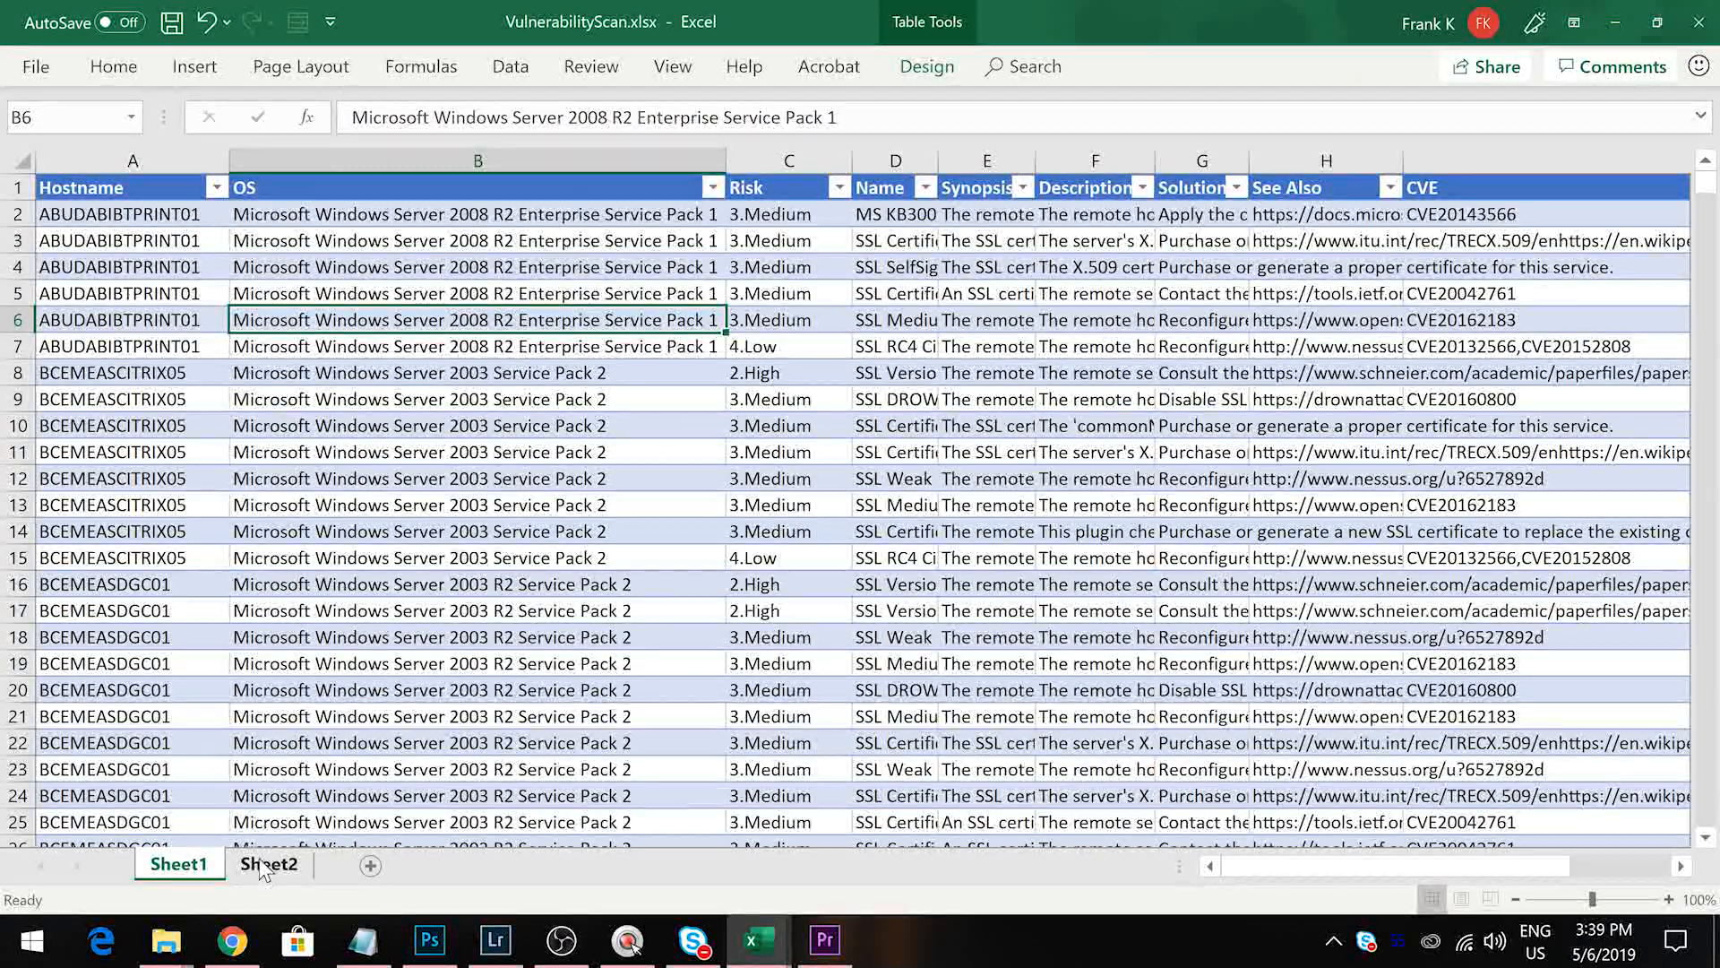
left_click(262, 865)
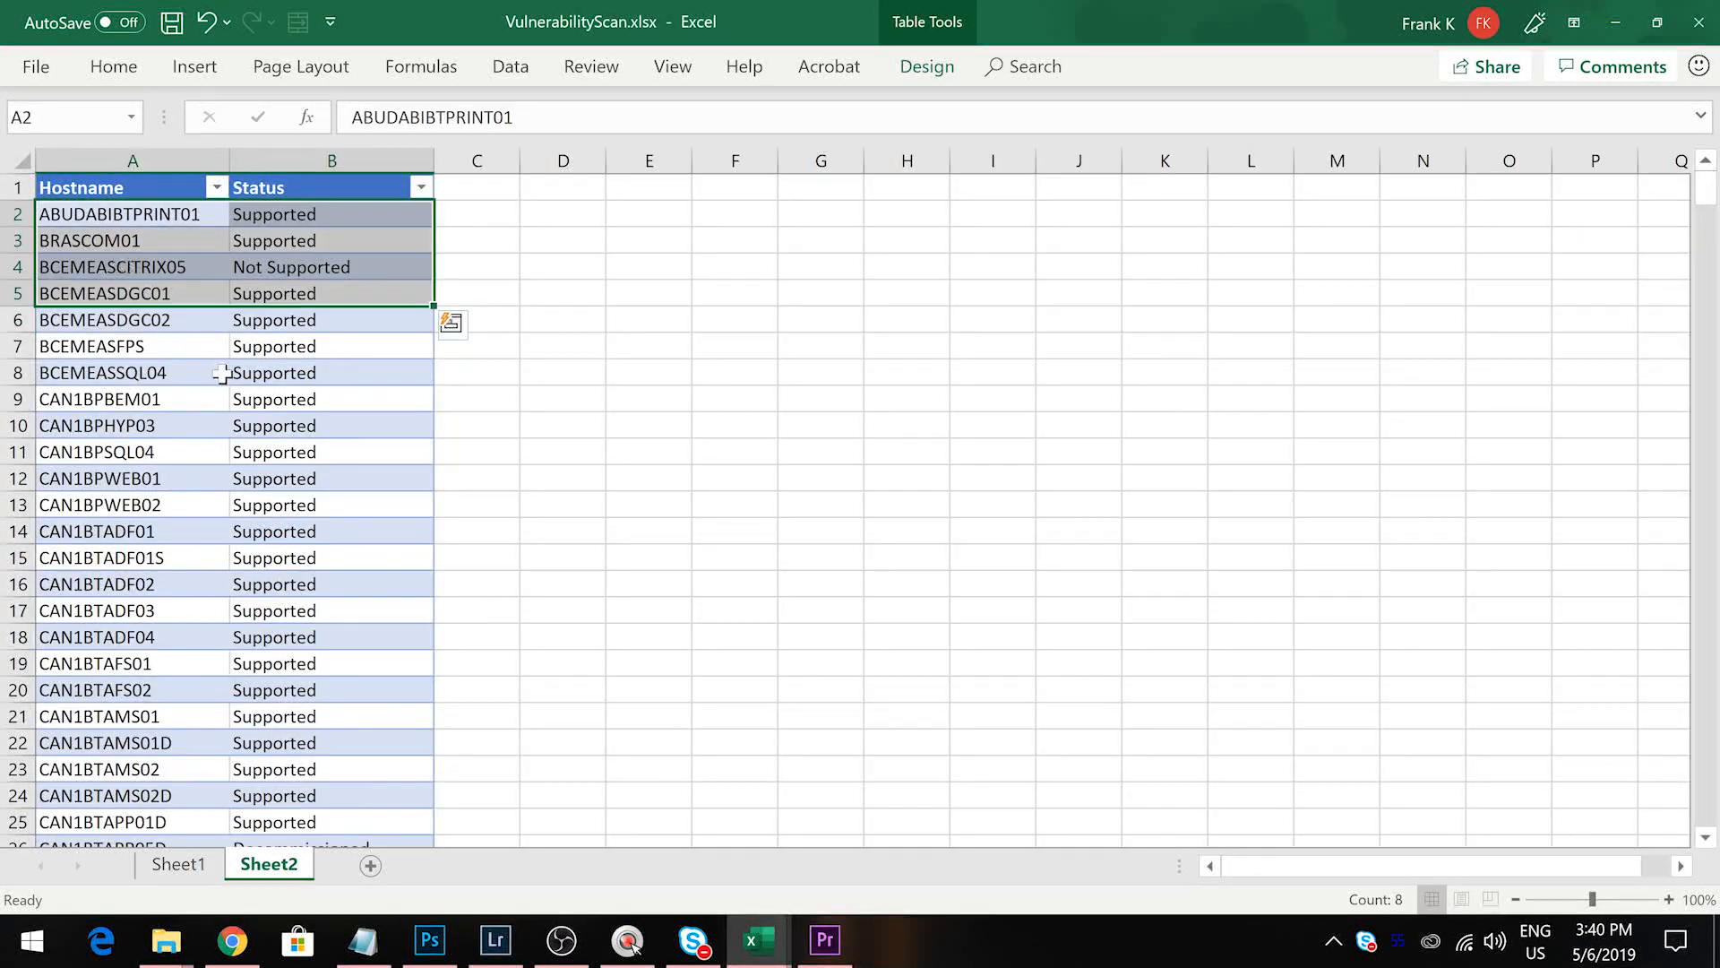
key("ctrl+shift+Down")
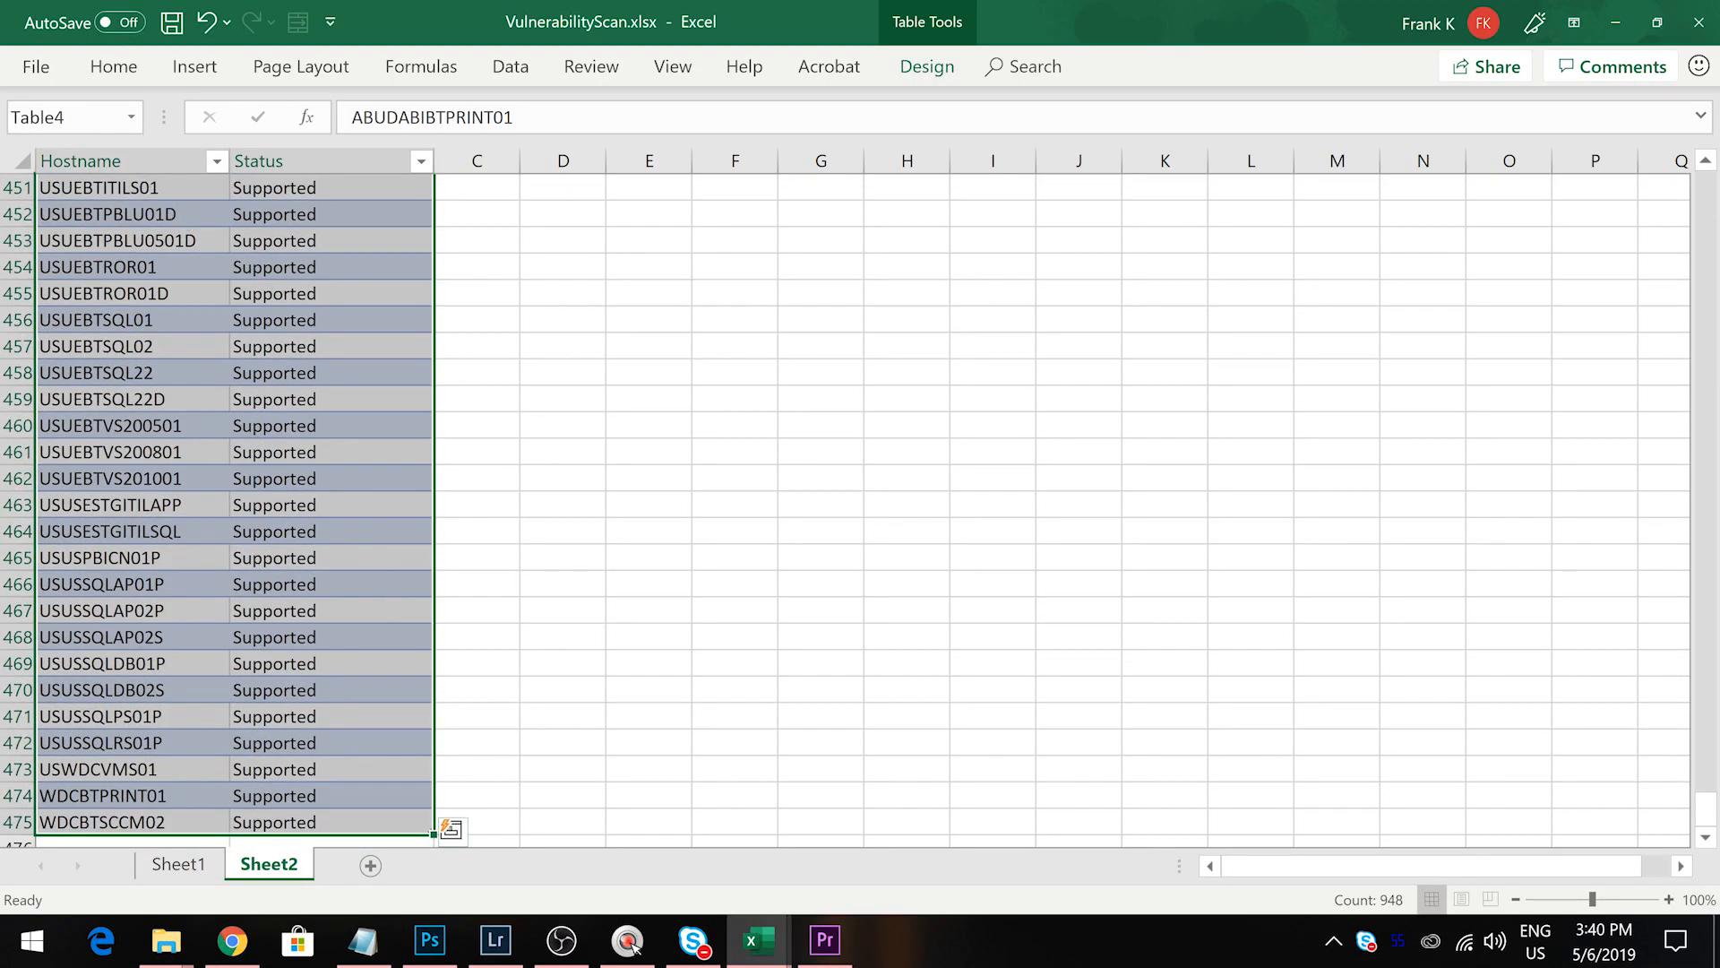
left_click(66, 117)
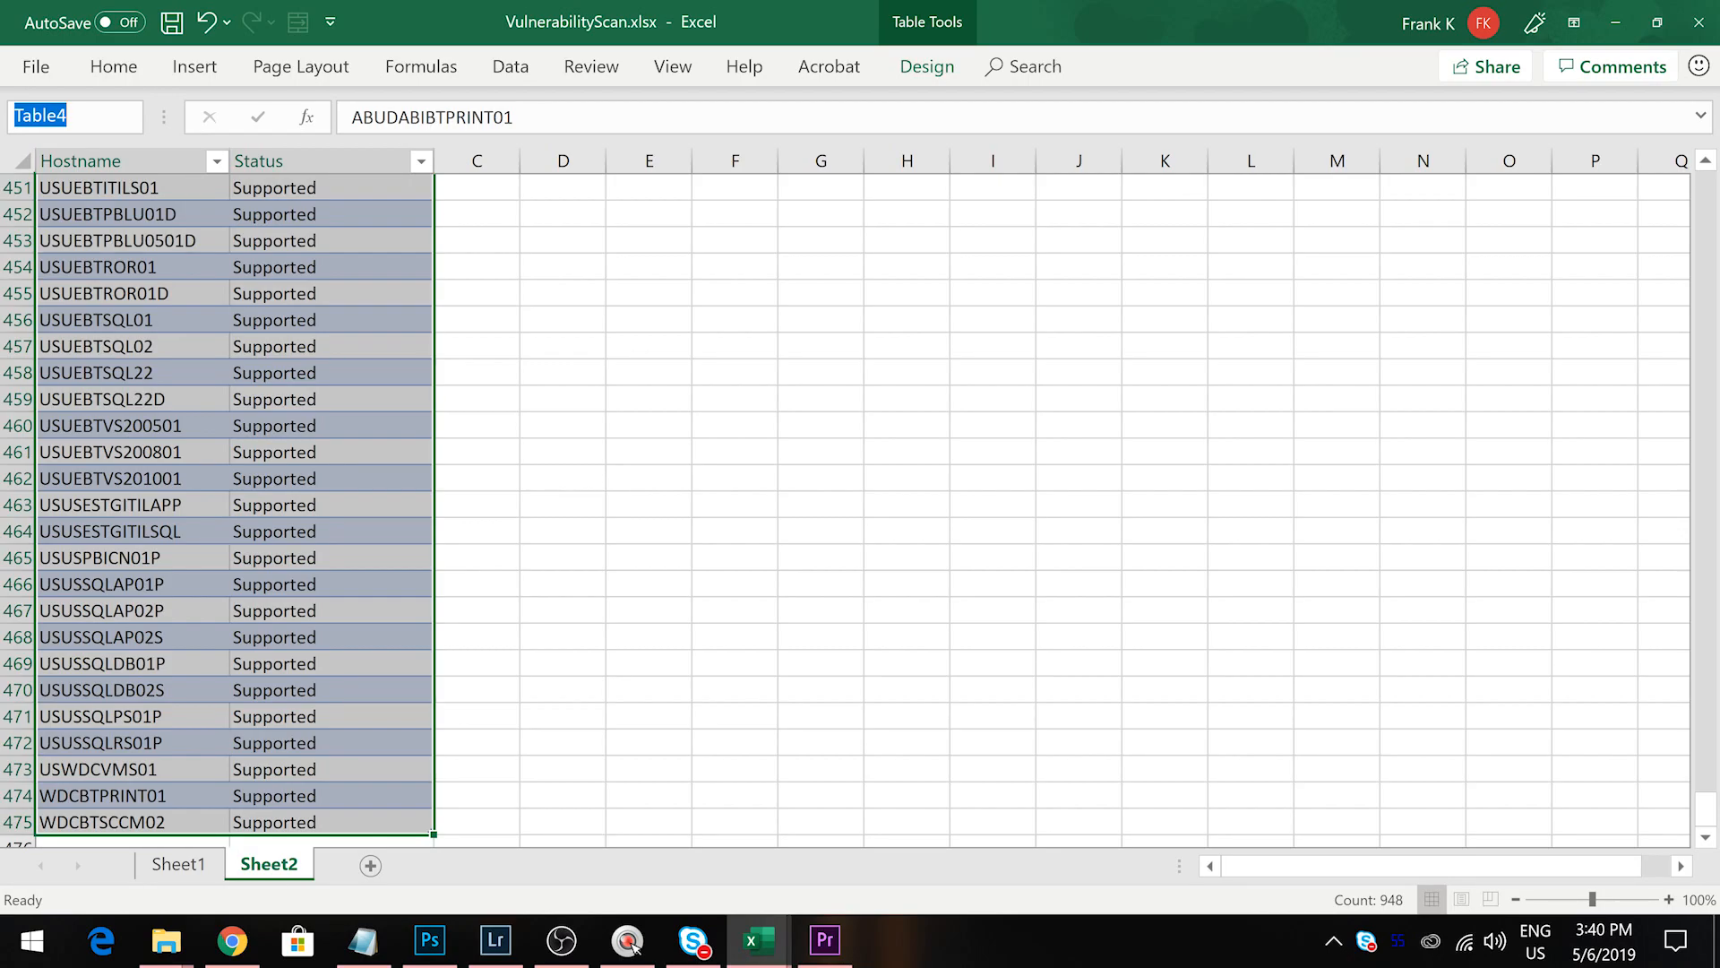
type("Status_Table")
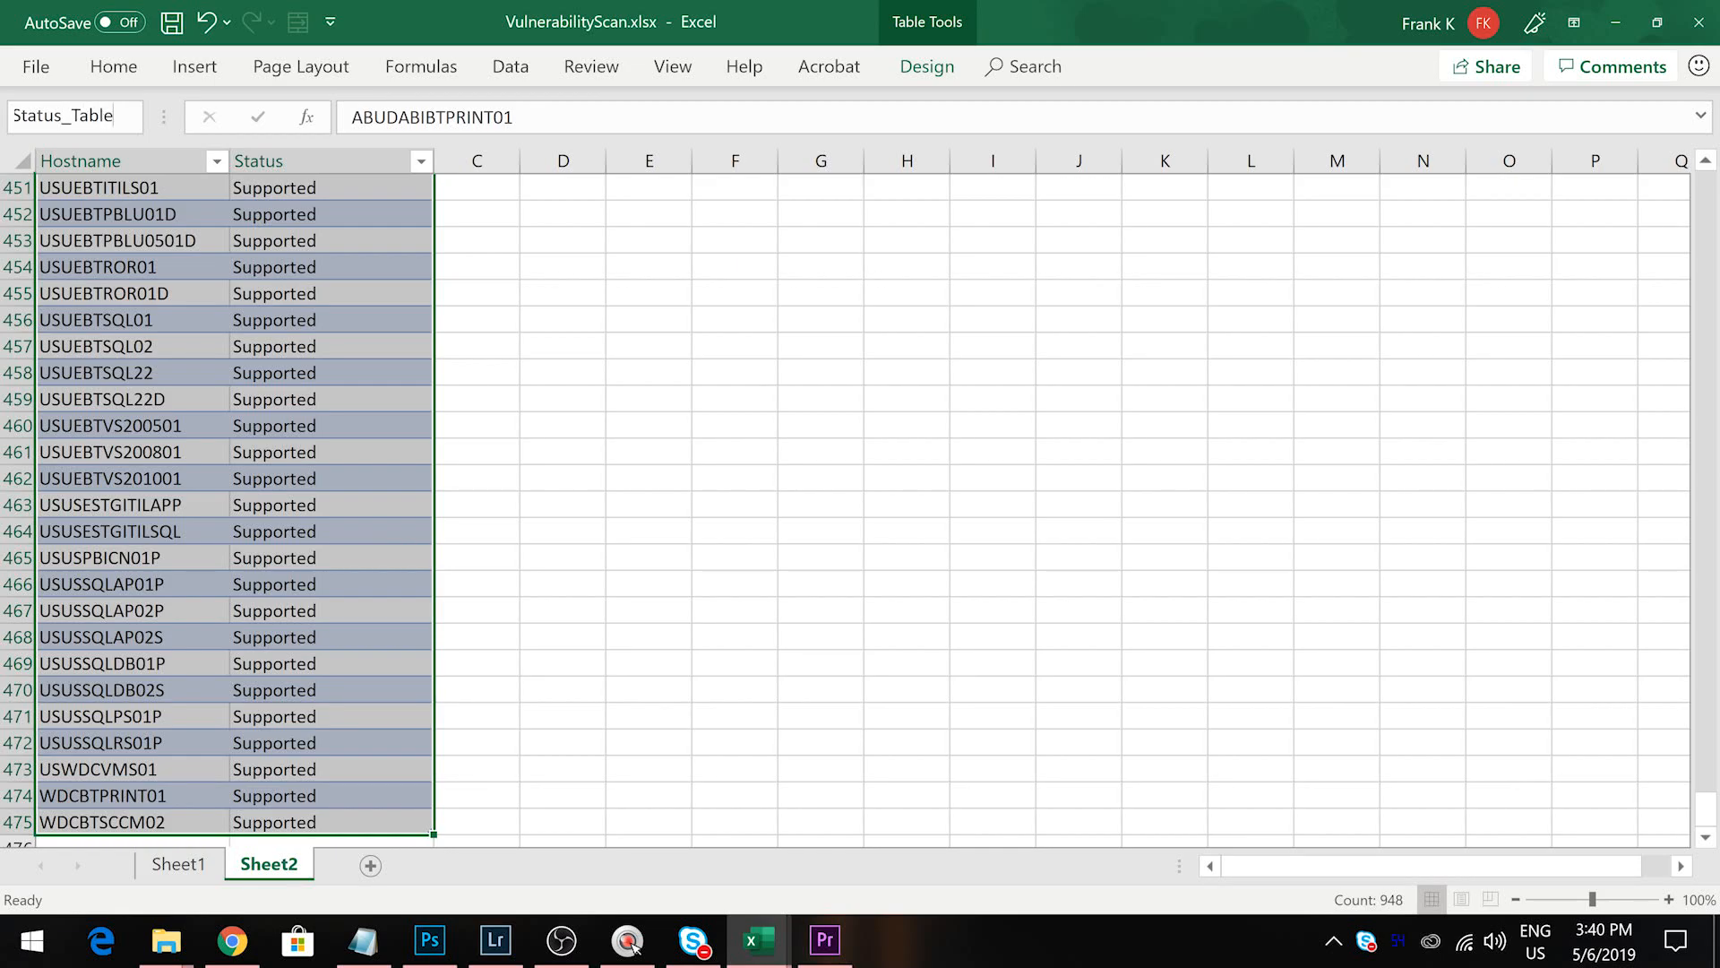
key("Return")
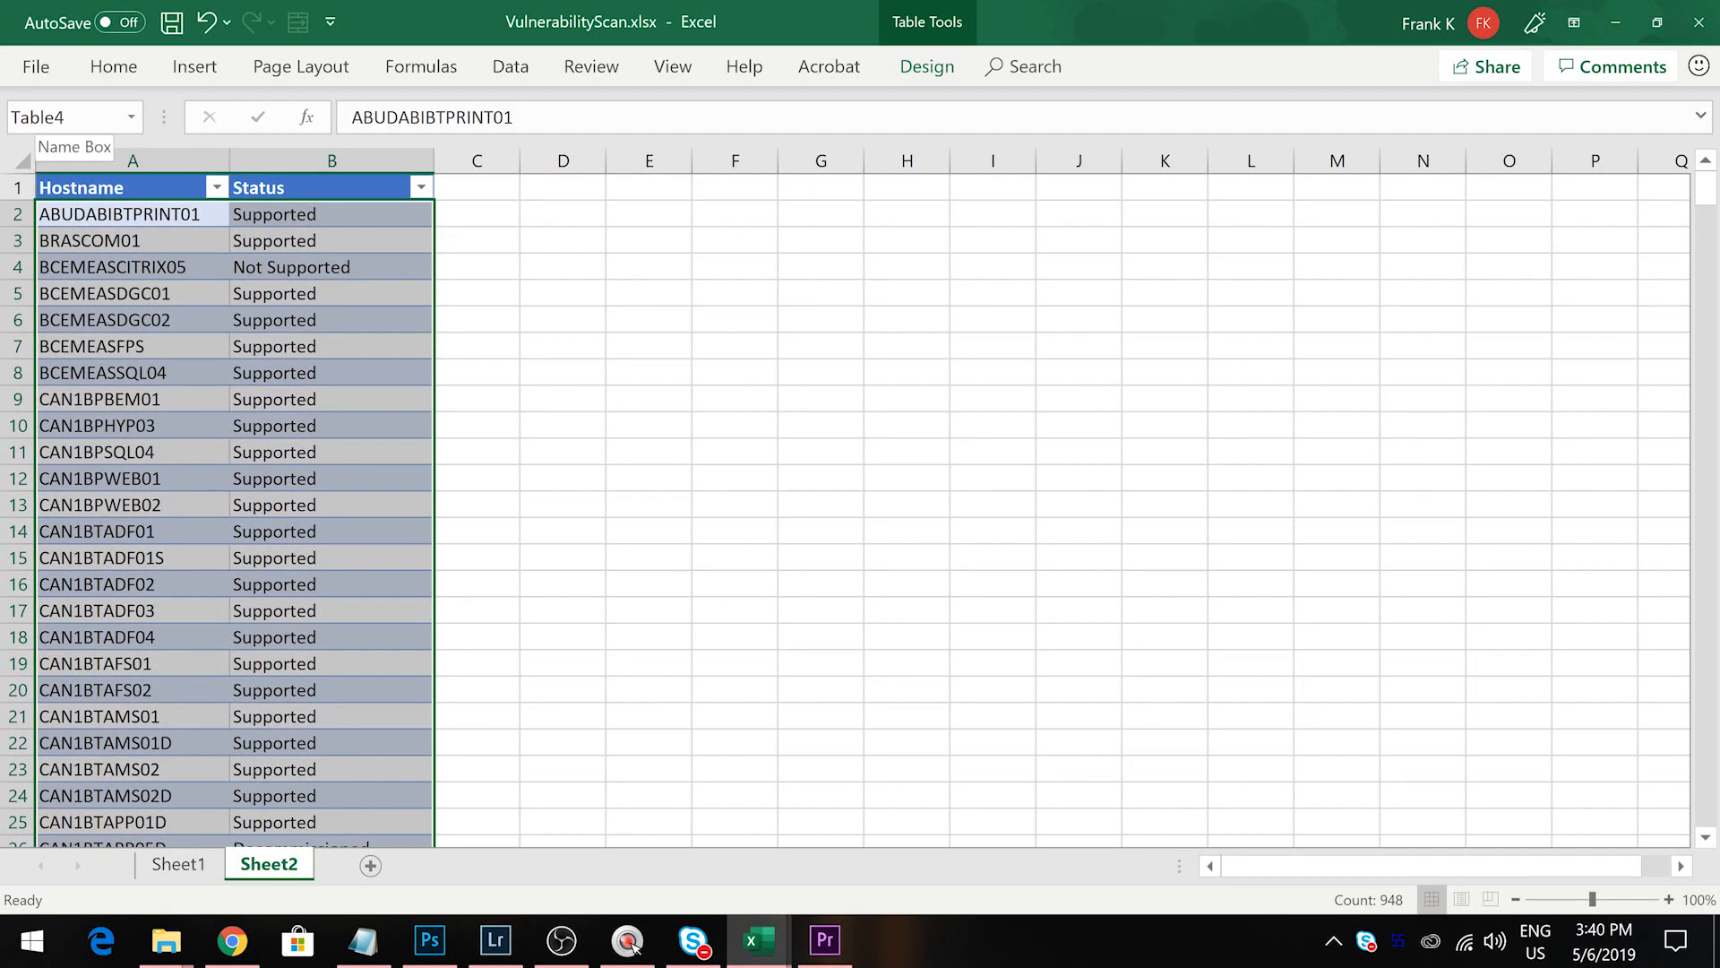
Review the workbook's defined names and go to the Table3 range on Sheet1
left_click(136, 123)
left_click(134, 118)
left_click(54, 142)
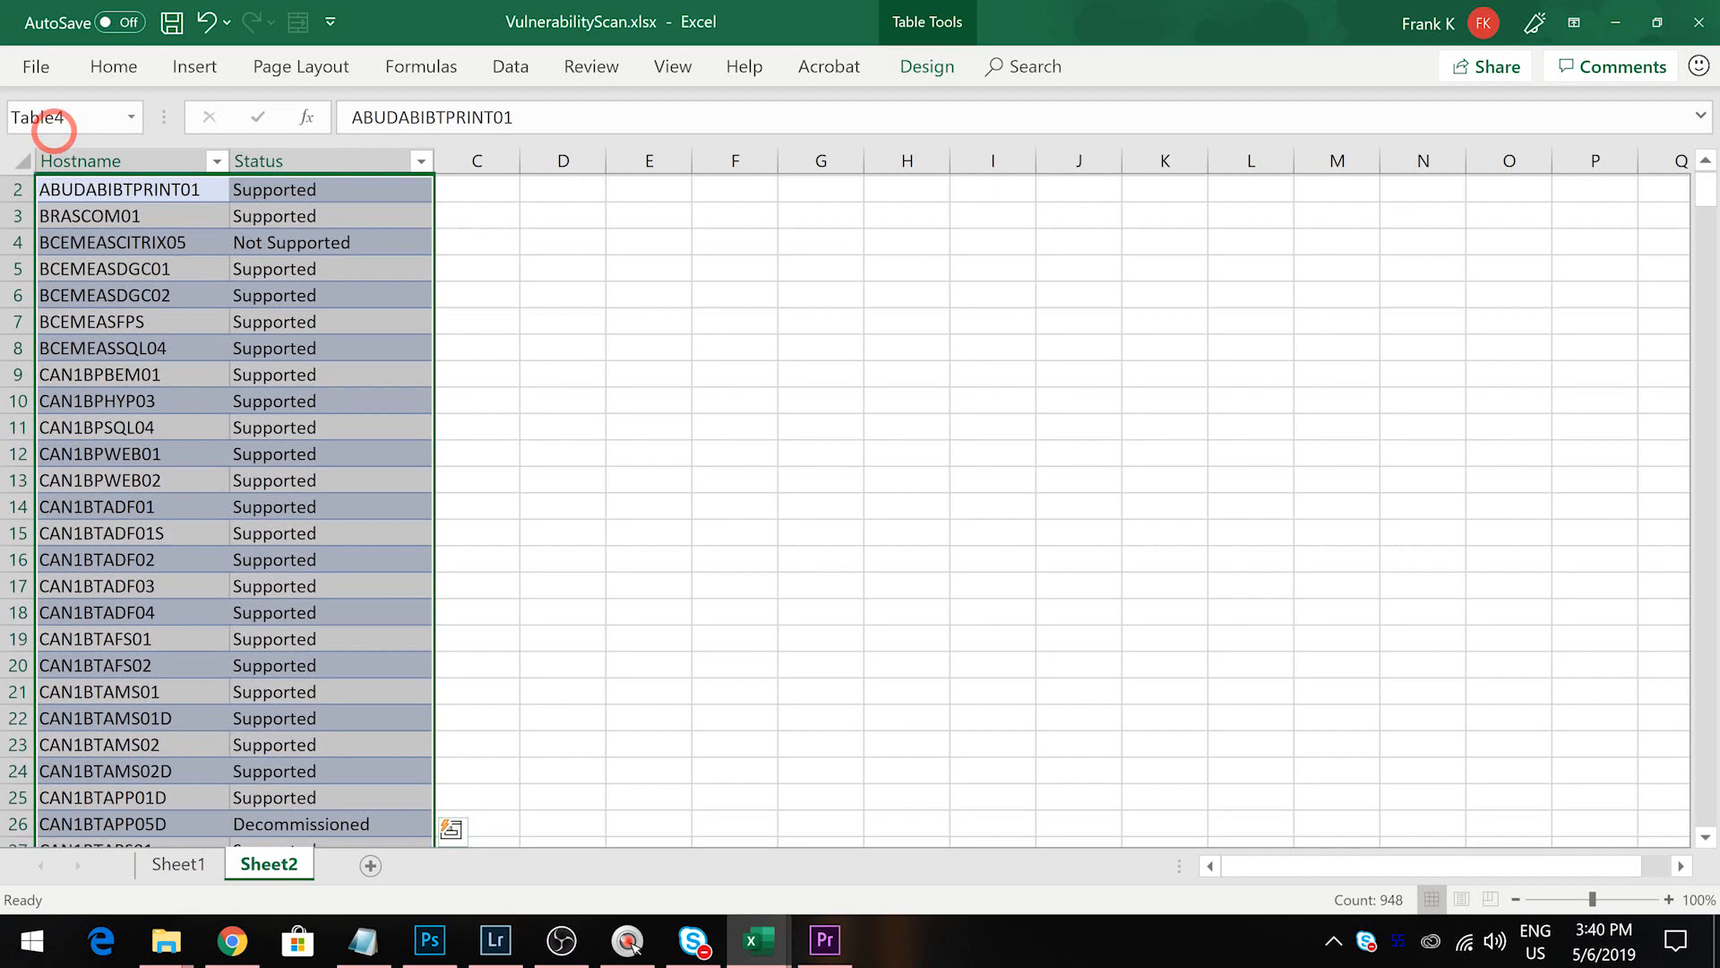
left_click(134, 117)
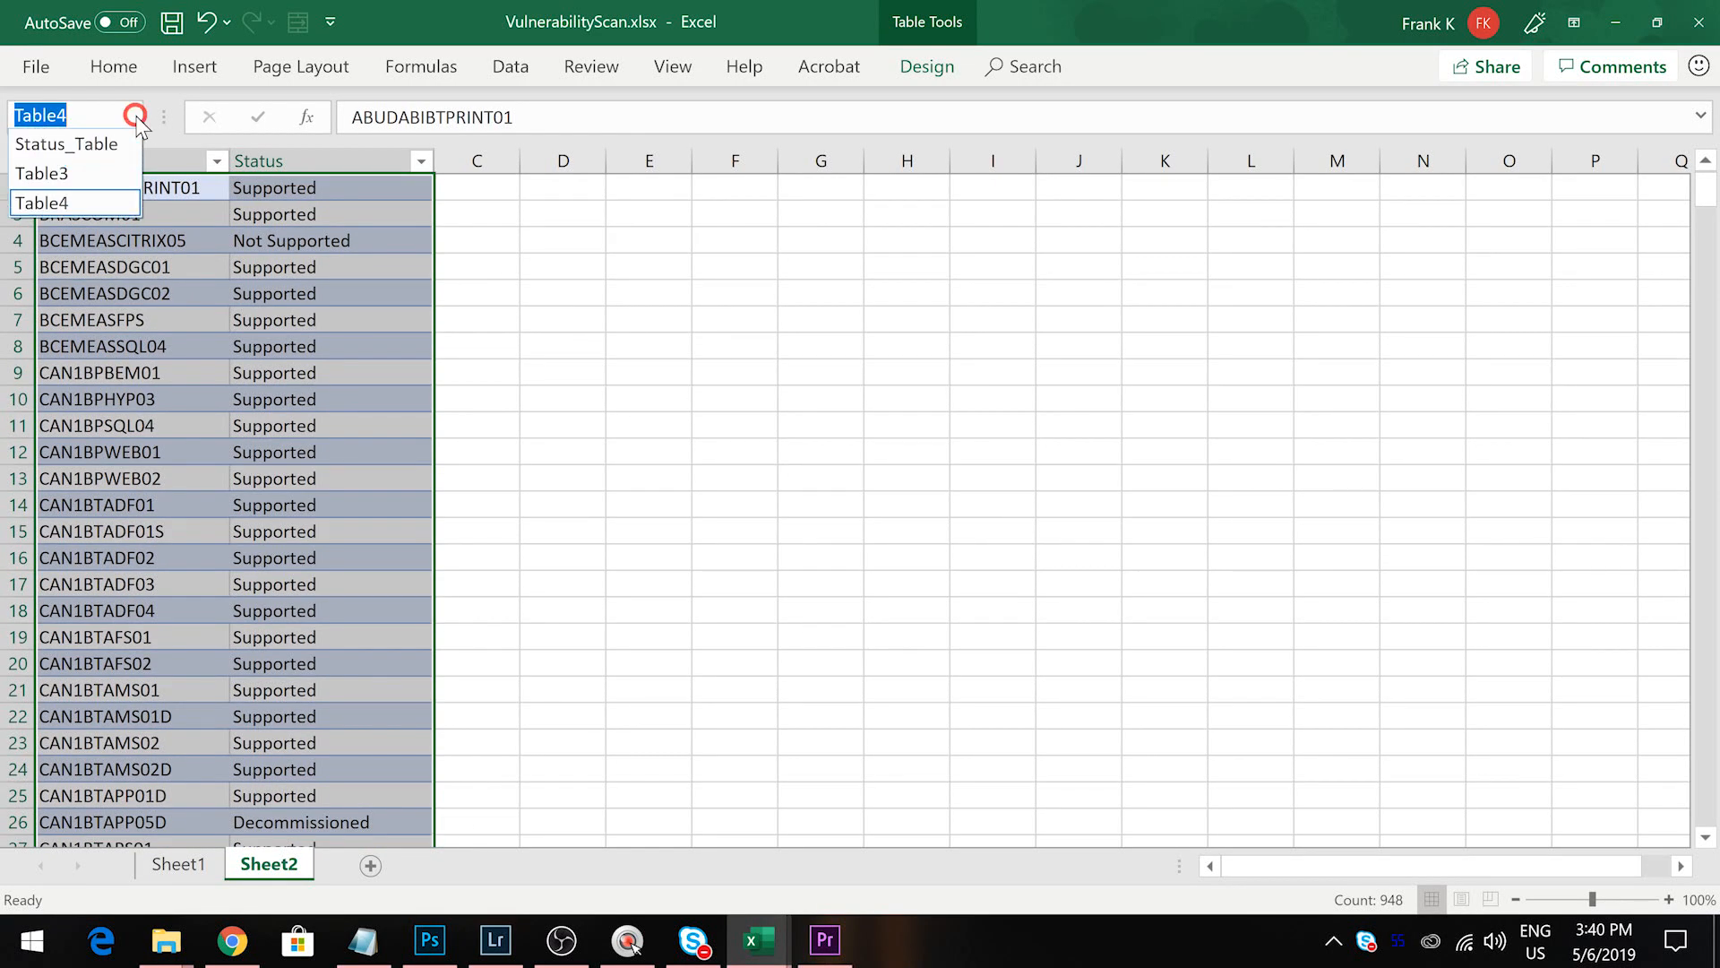
left_click(59, 178)
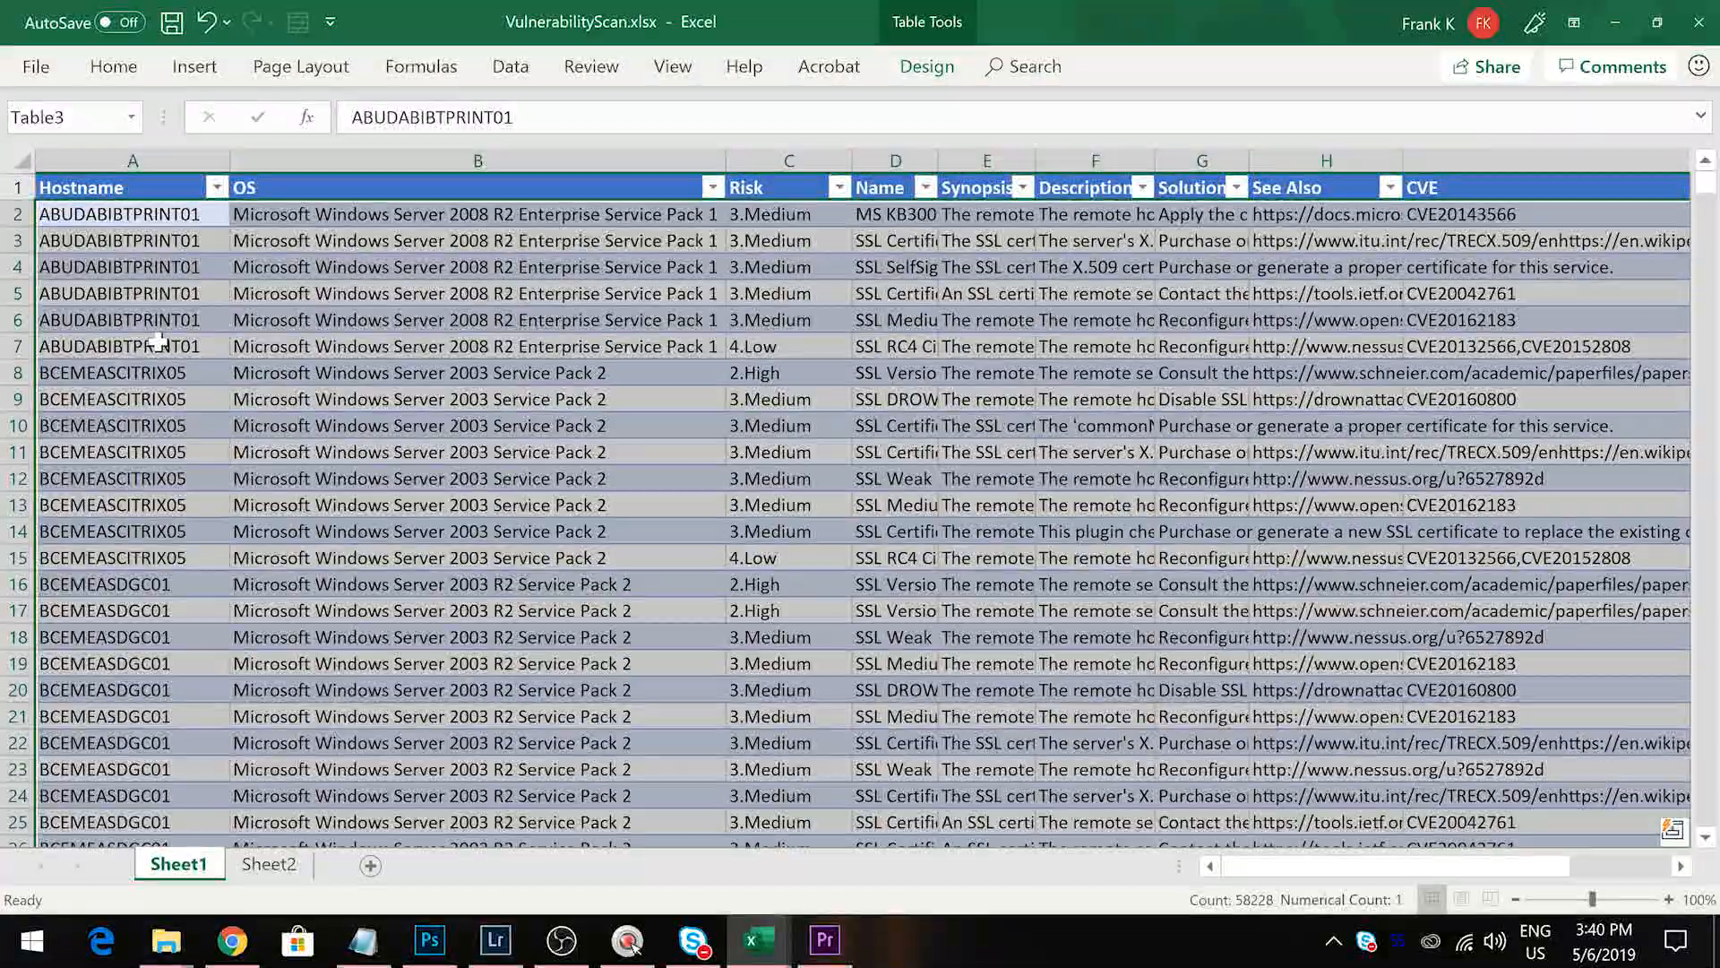
left_click(358, 345)
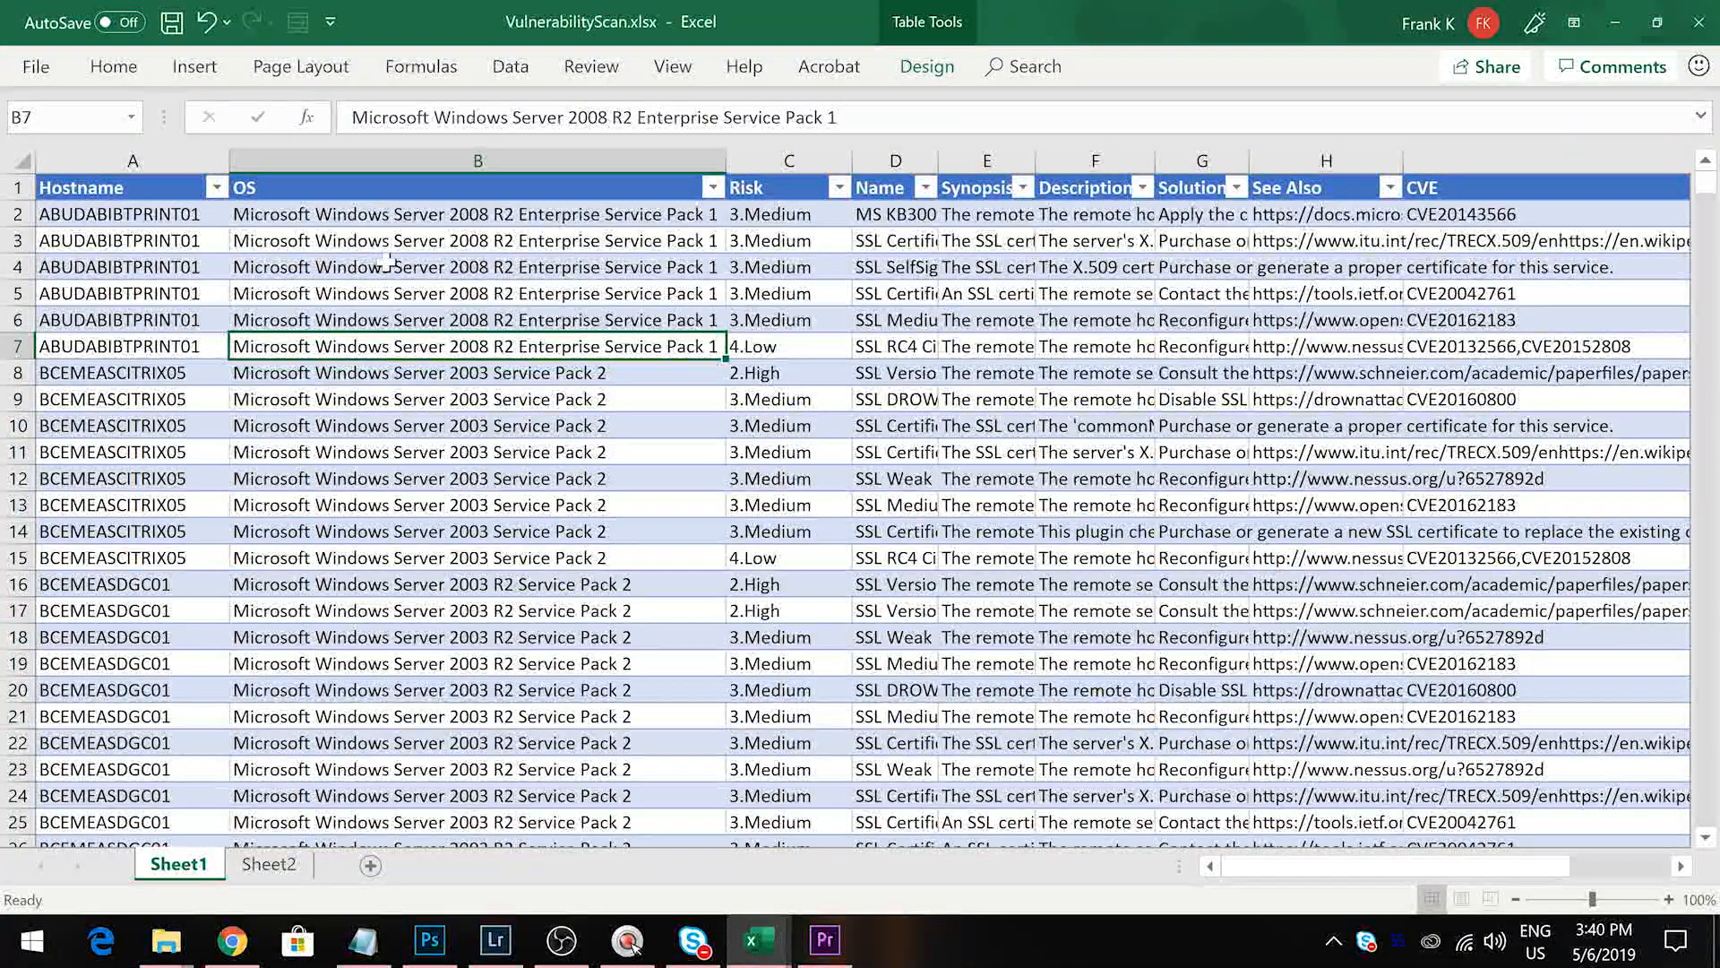
Insert a new column before the OS column on Sheet1 and give it the header Status
left_click(333, 215)
left_click(335, 161)
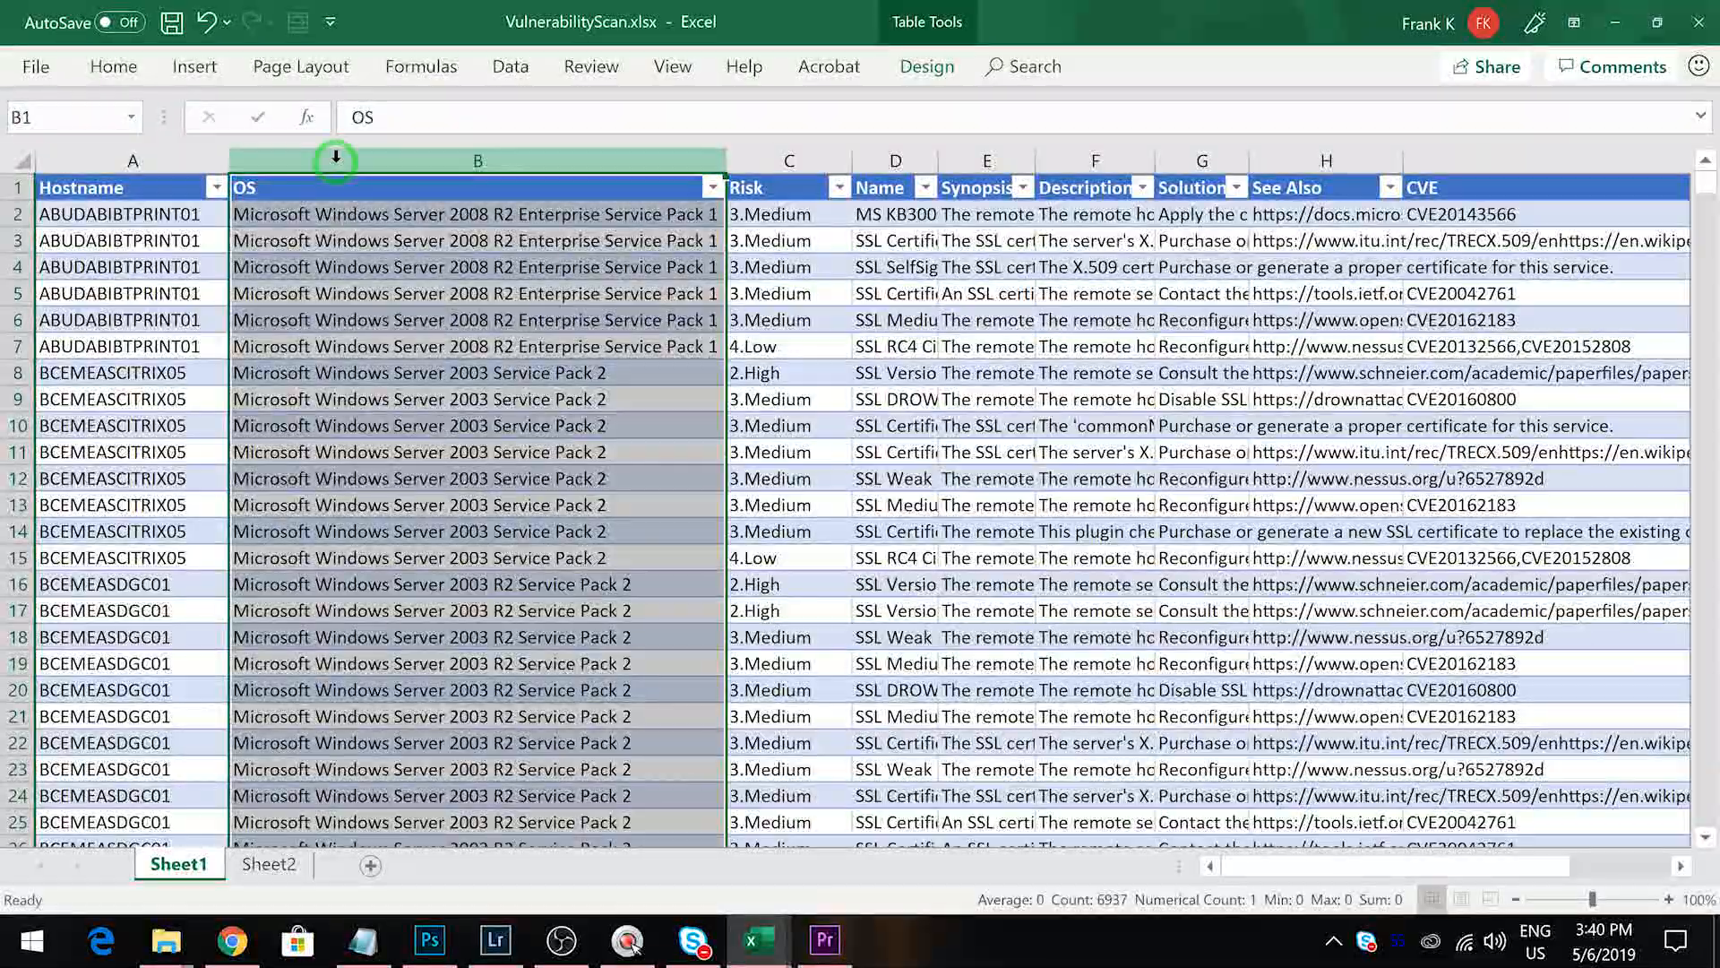
right_click(339, 165)
left_click(458, 351)
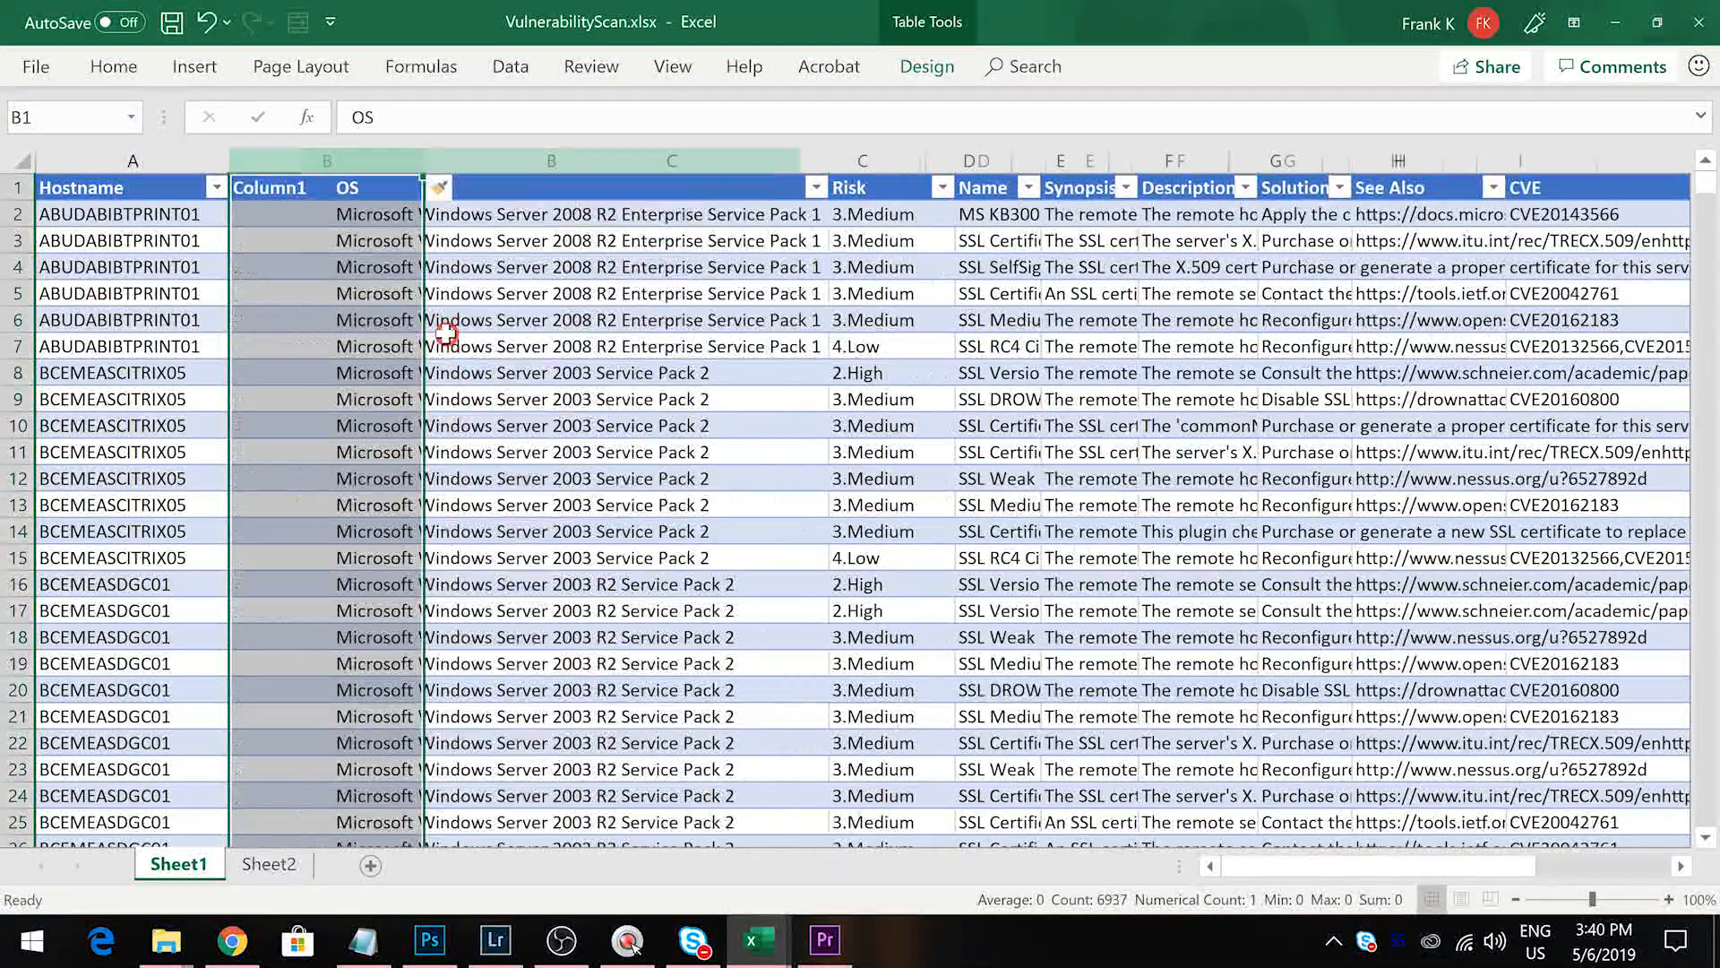
left_click(299, 188)
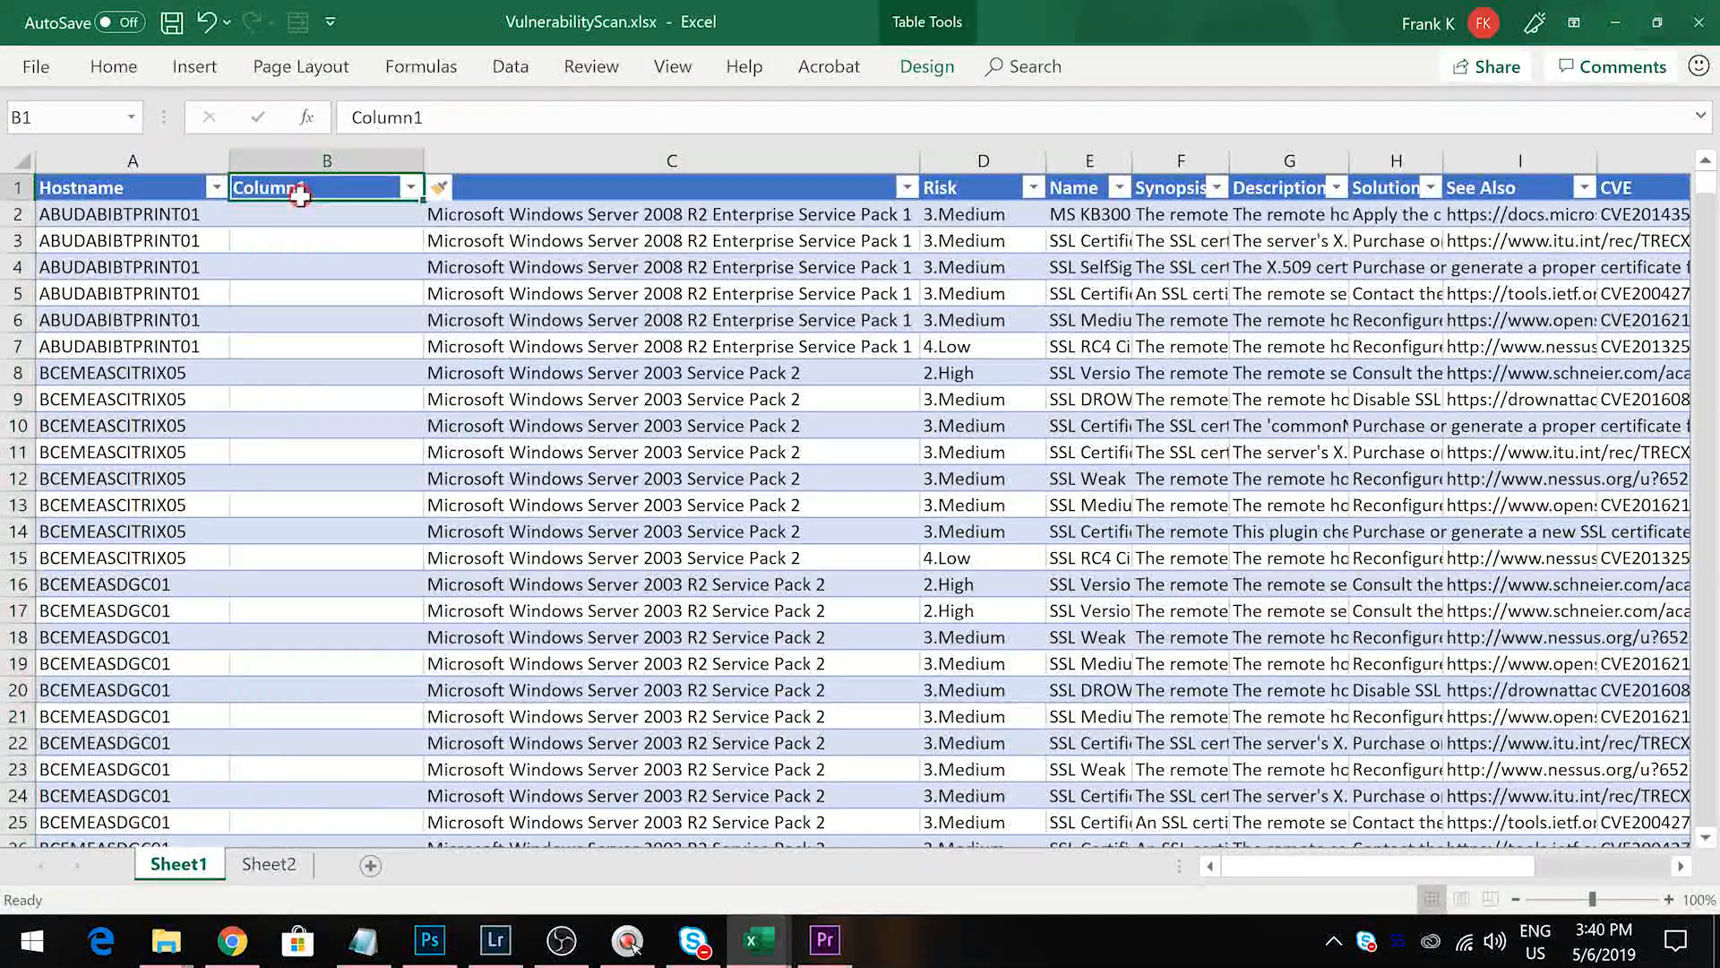
type("Status")
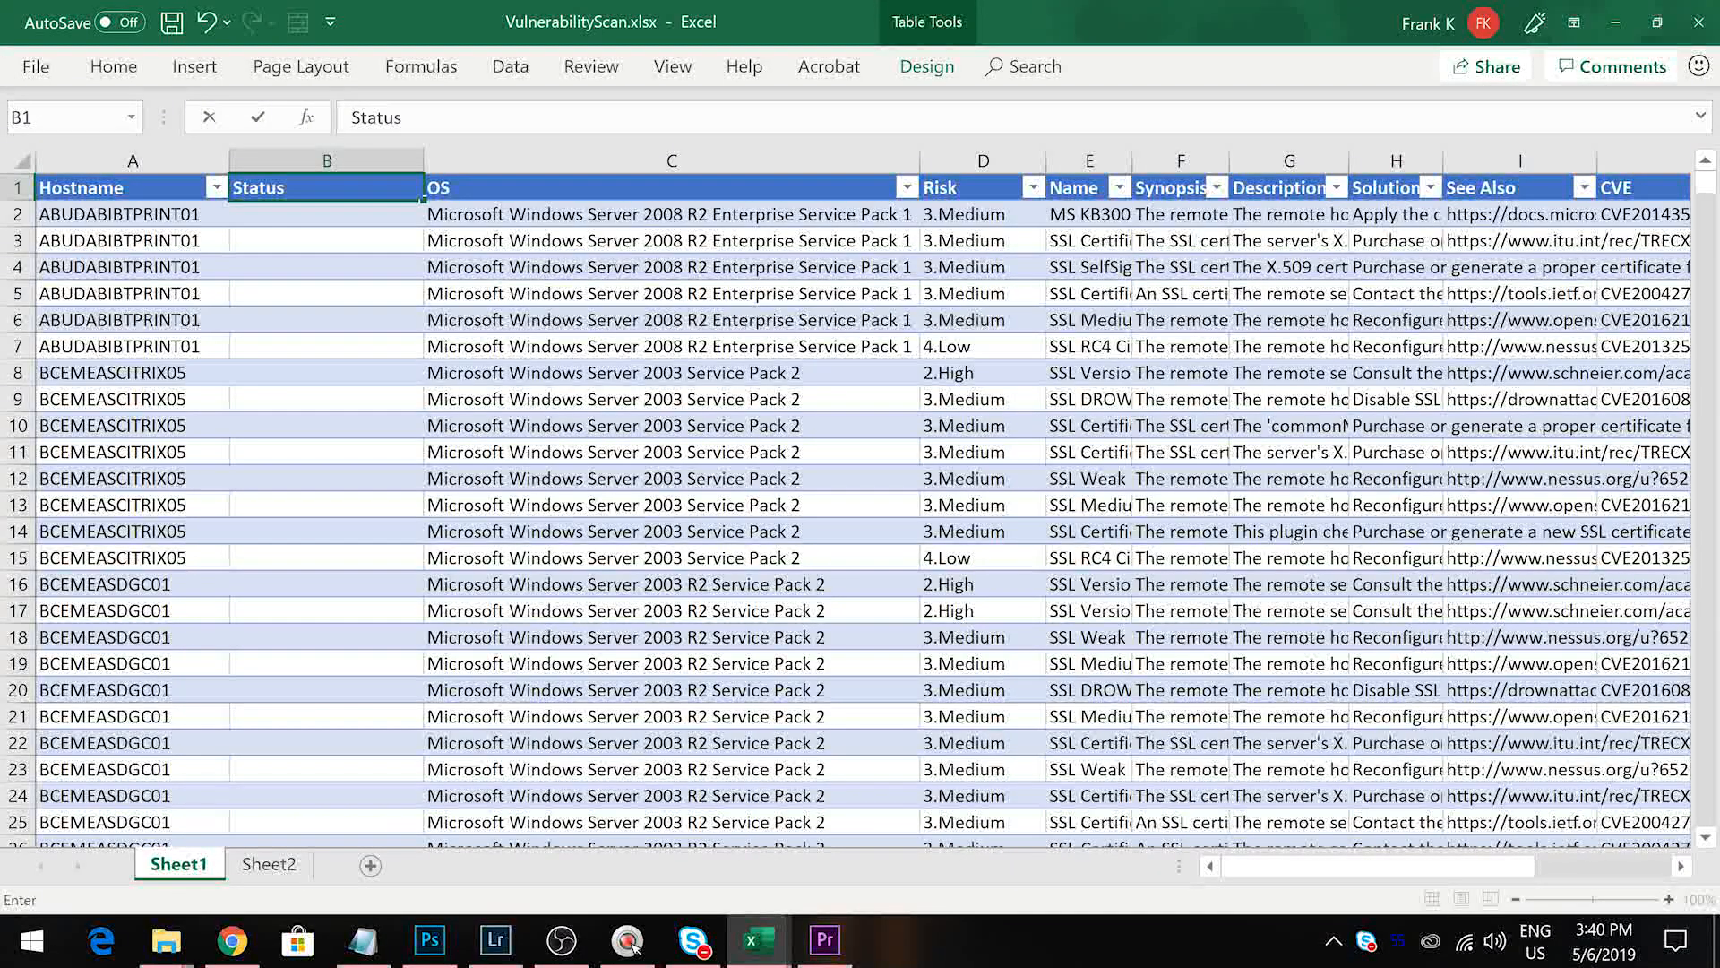
key("Return")
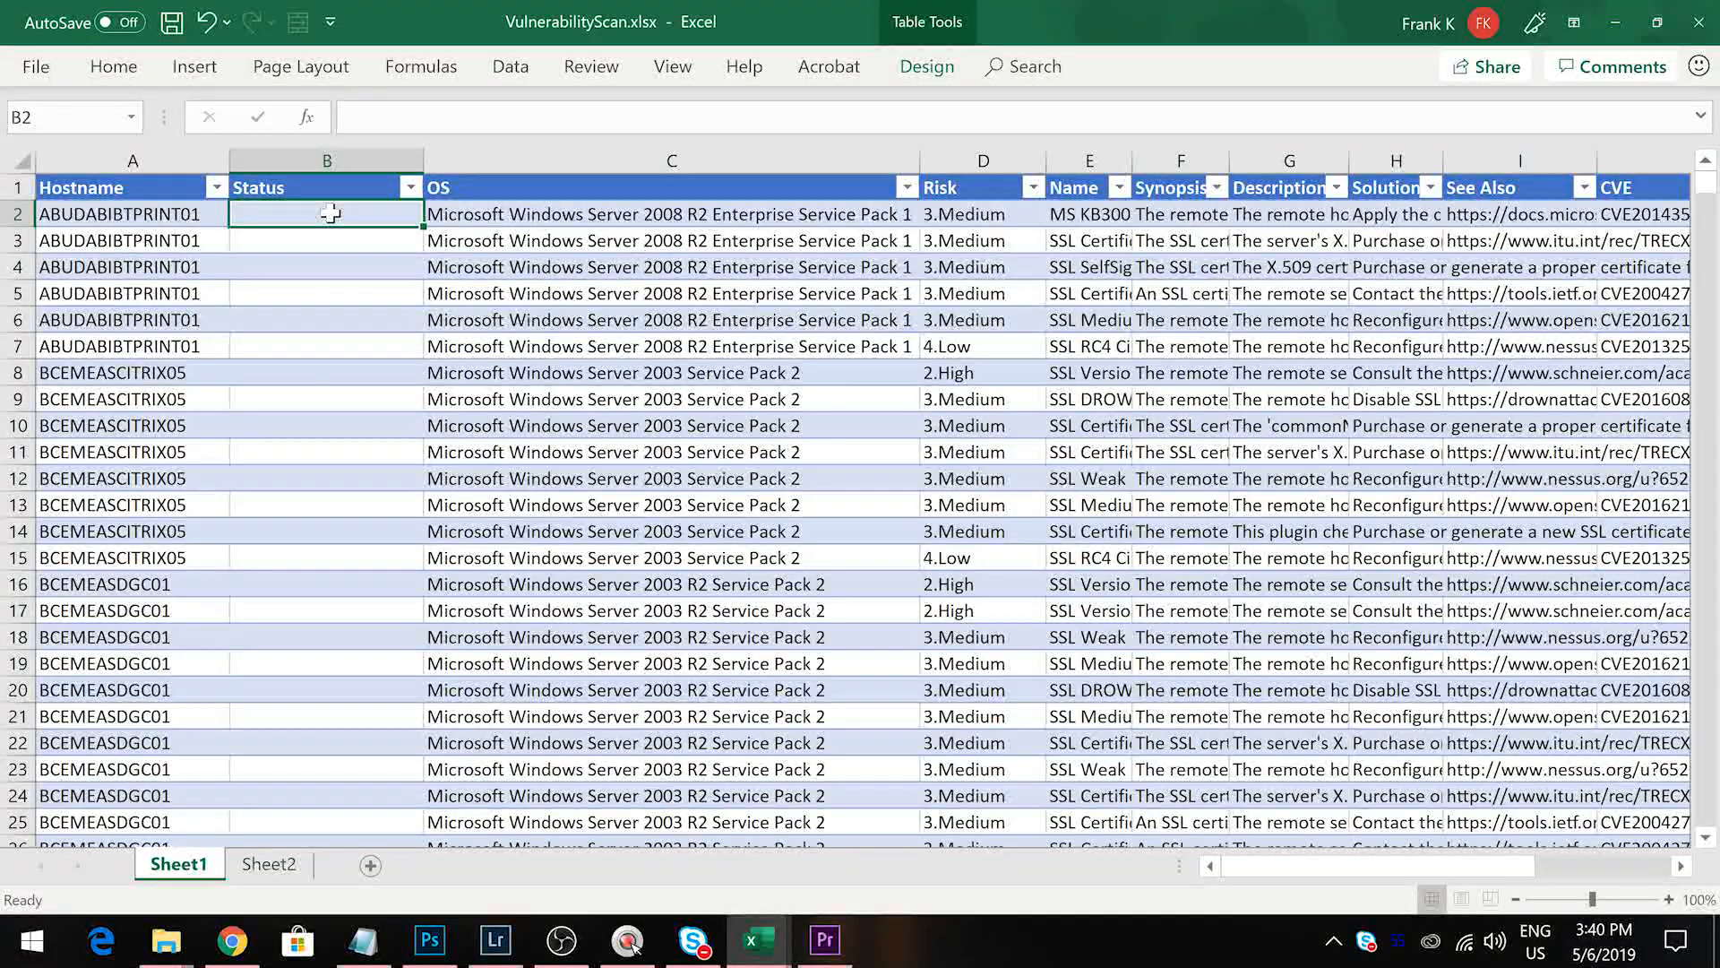
type("=")
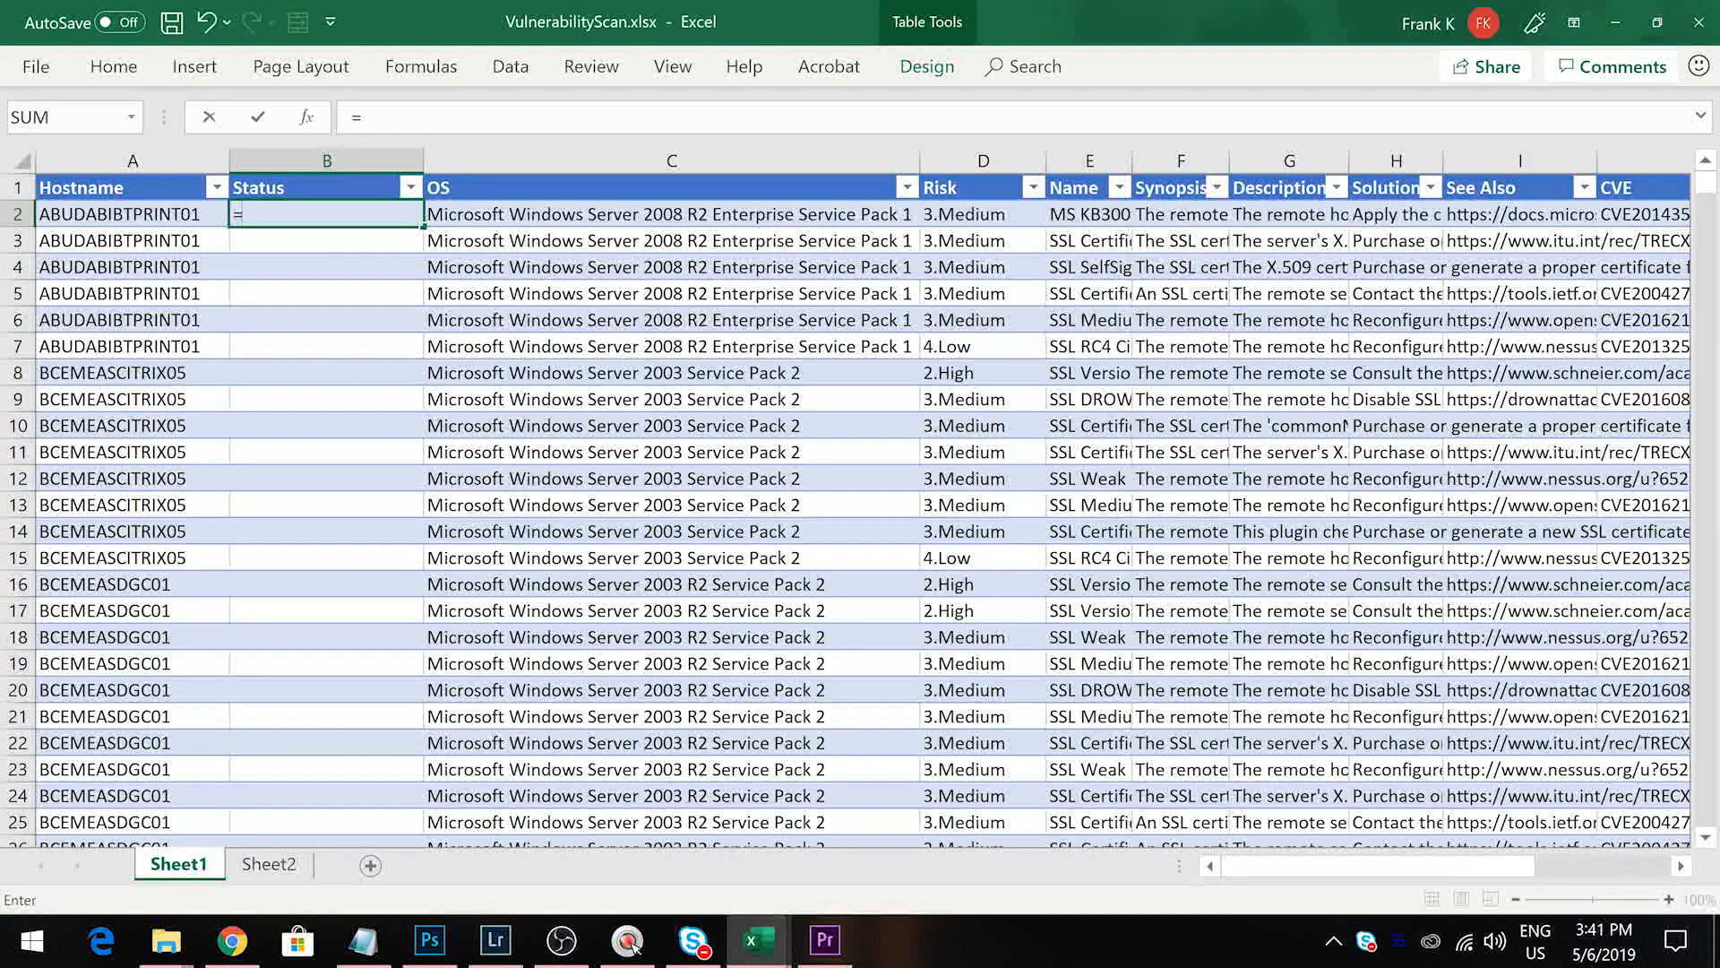
type("vlookup")
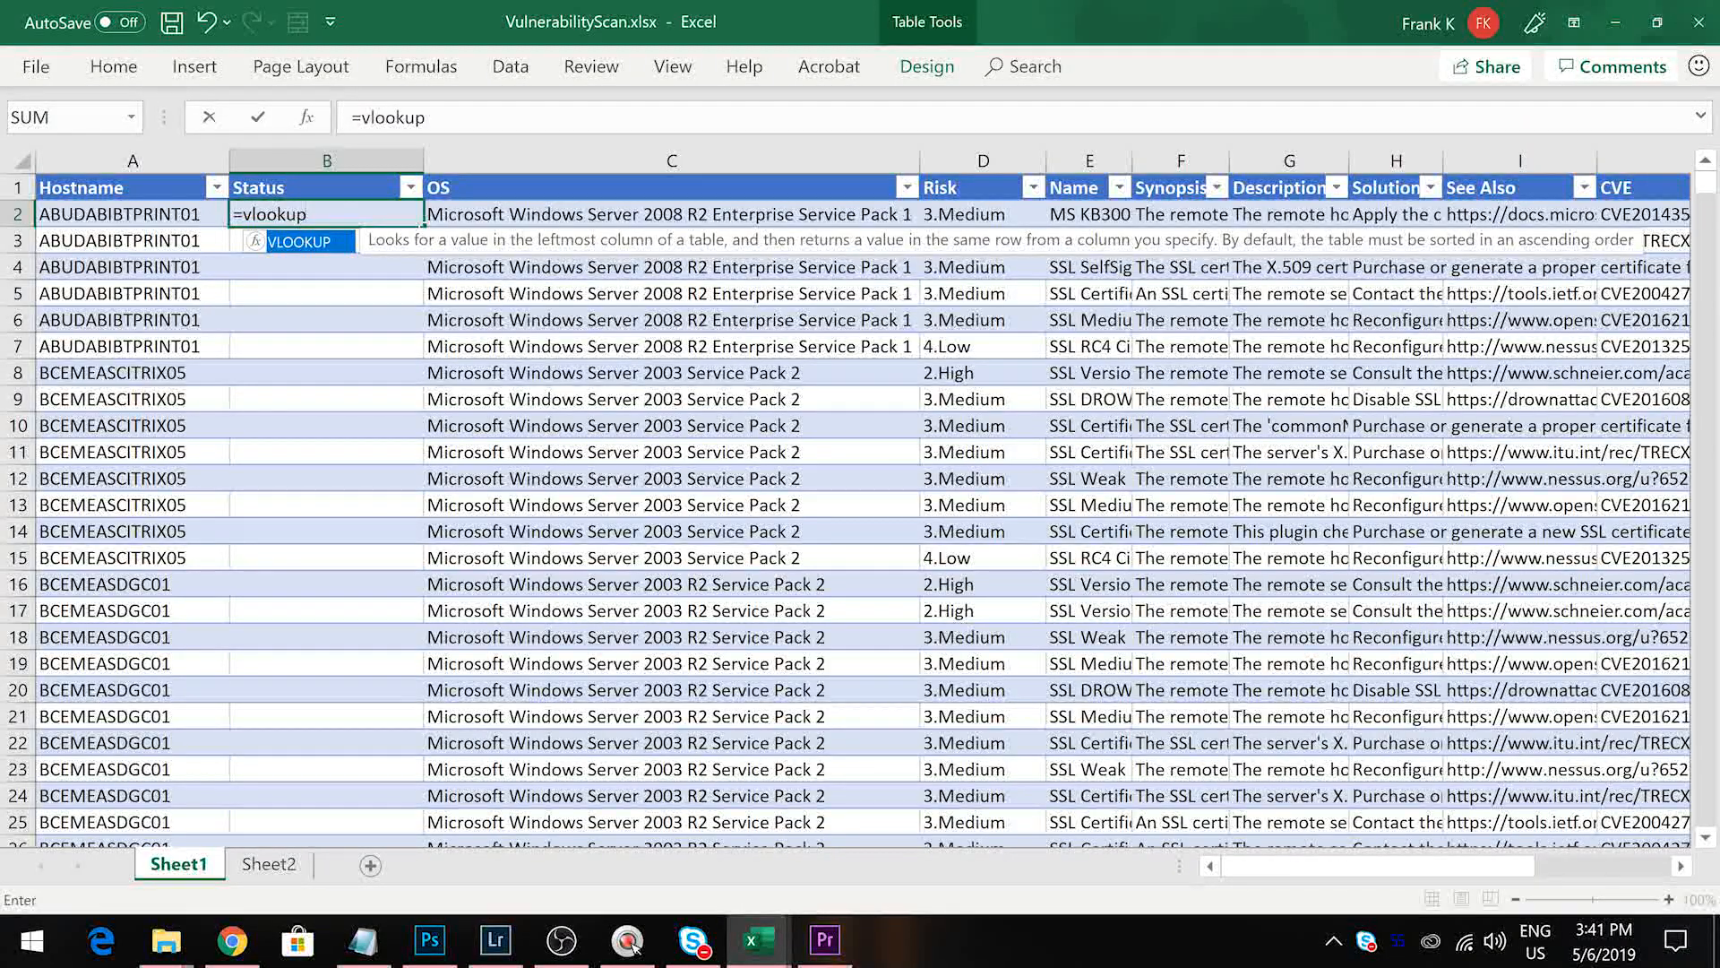
type("(")
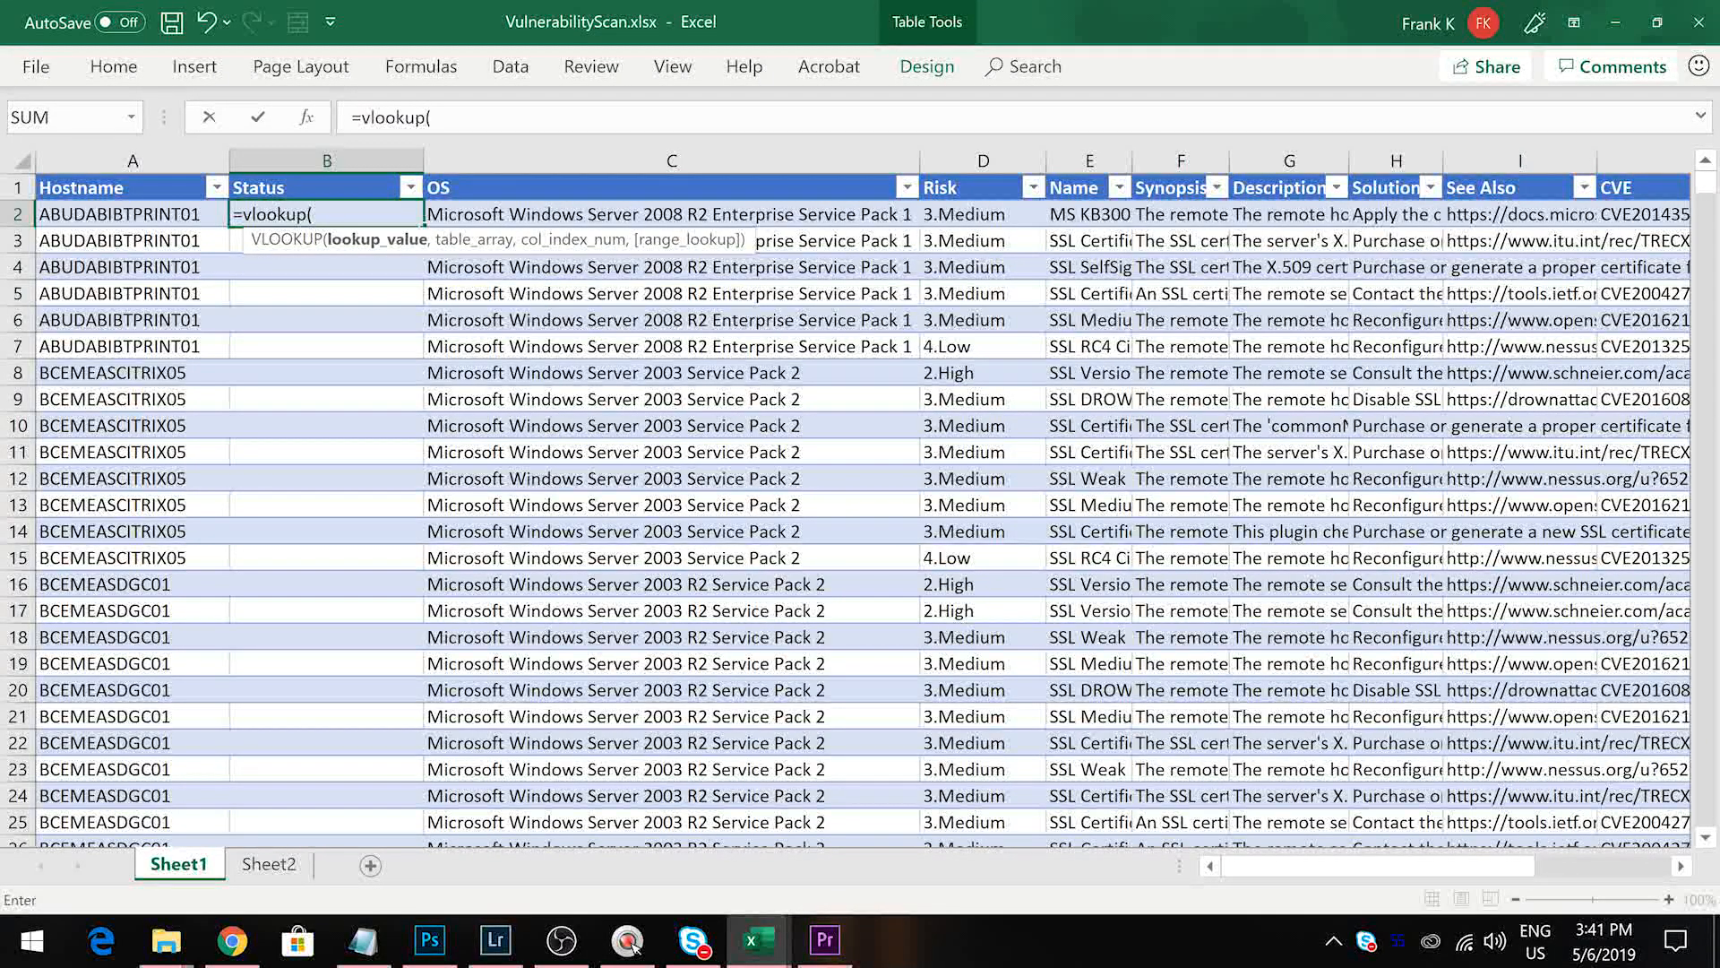
left_click(132, 212)
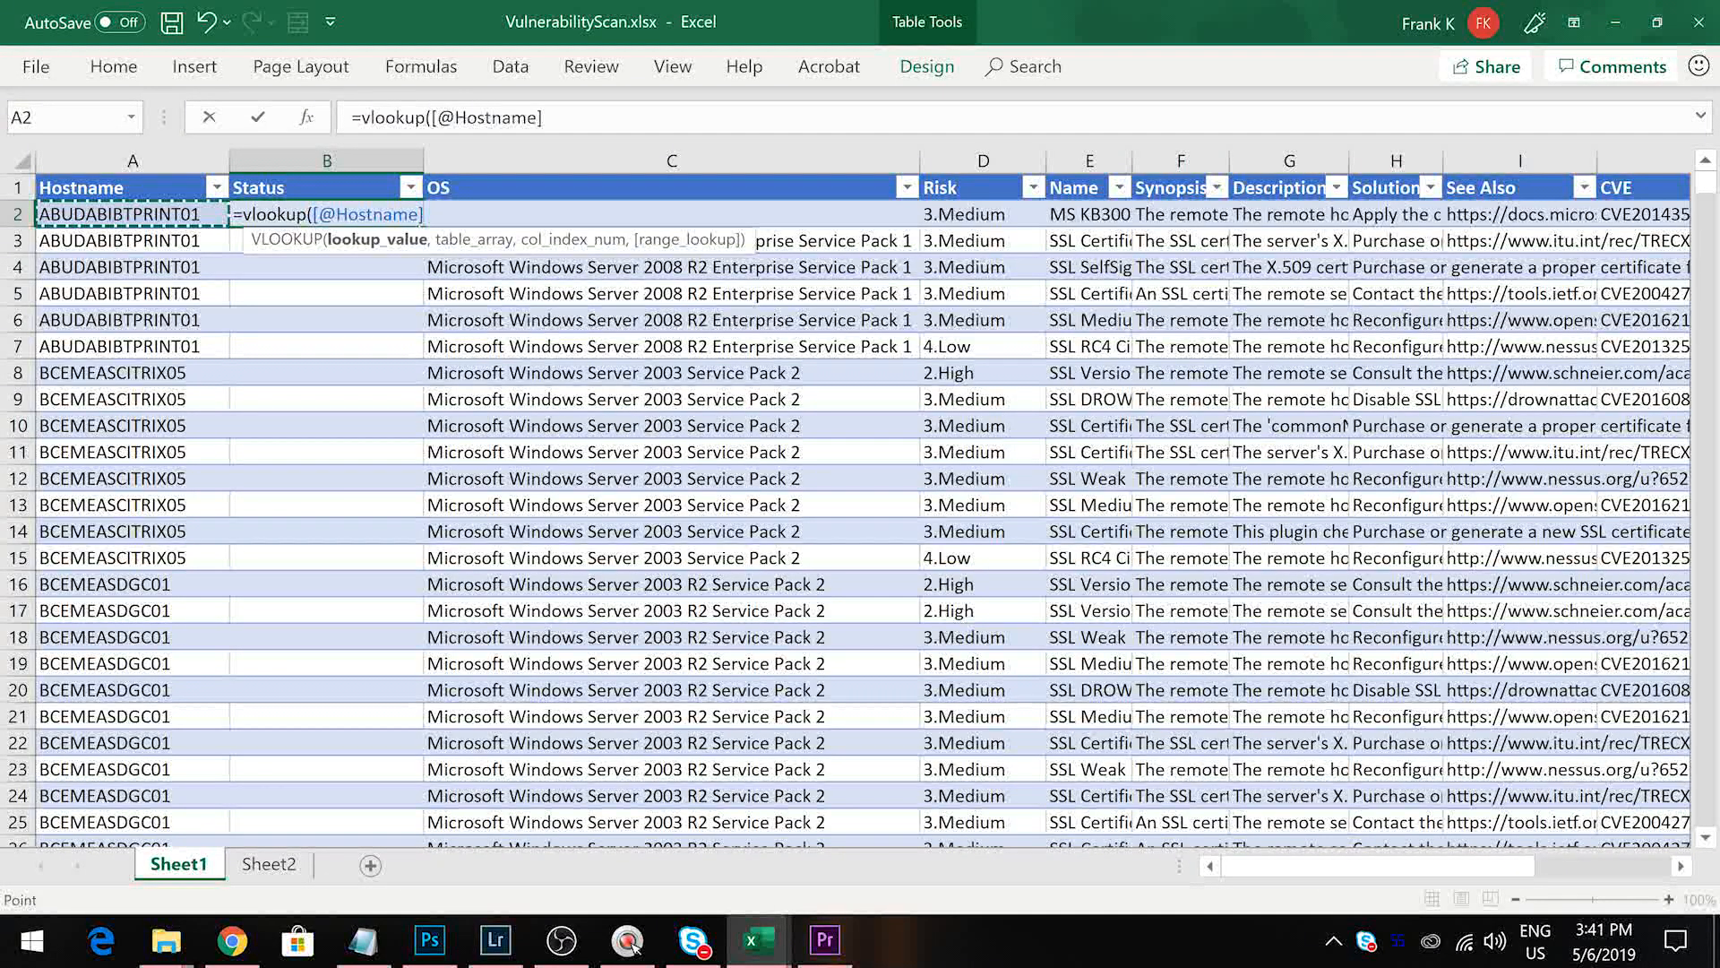
type(",")
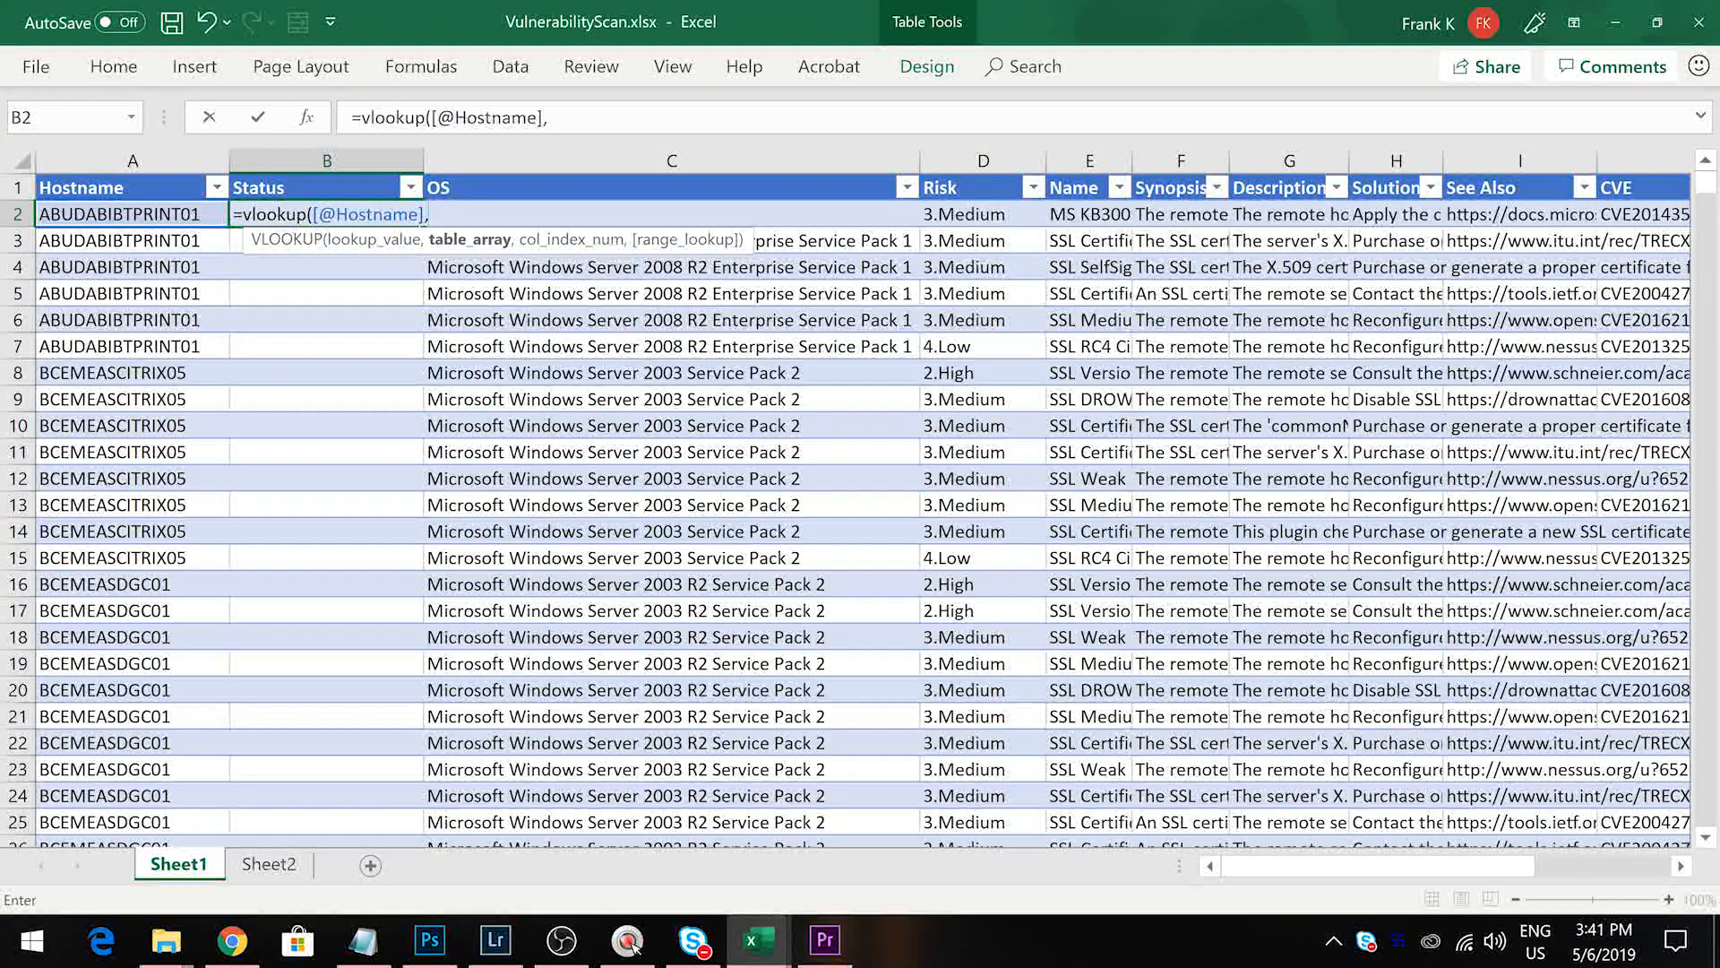
type("Sta")
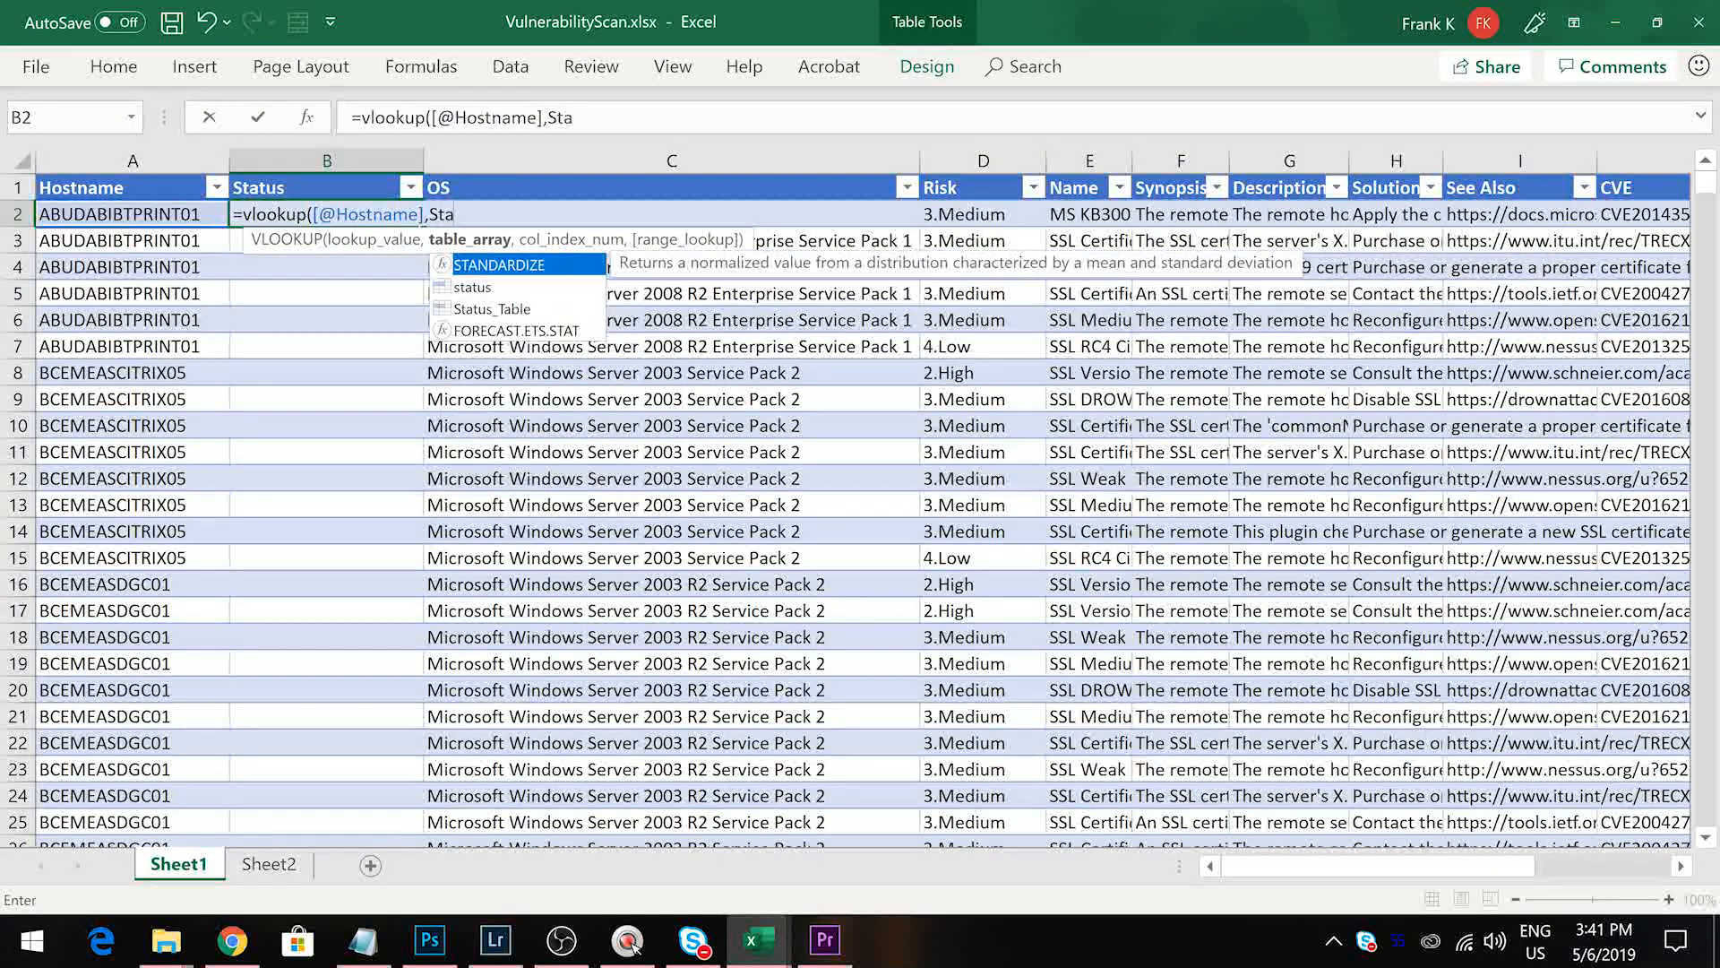
type("tus")
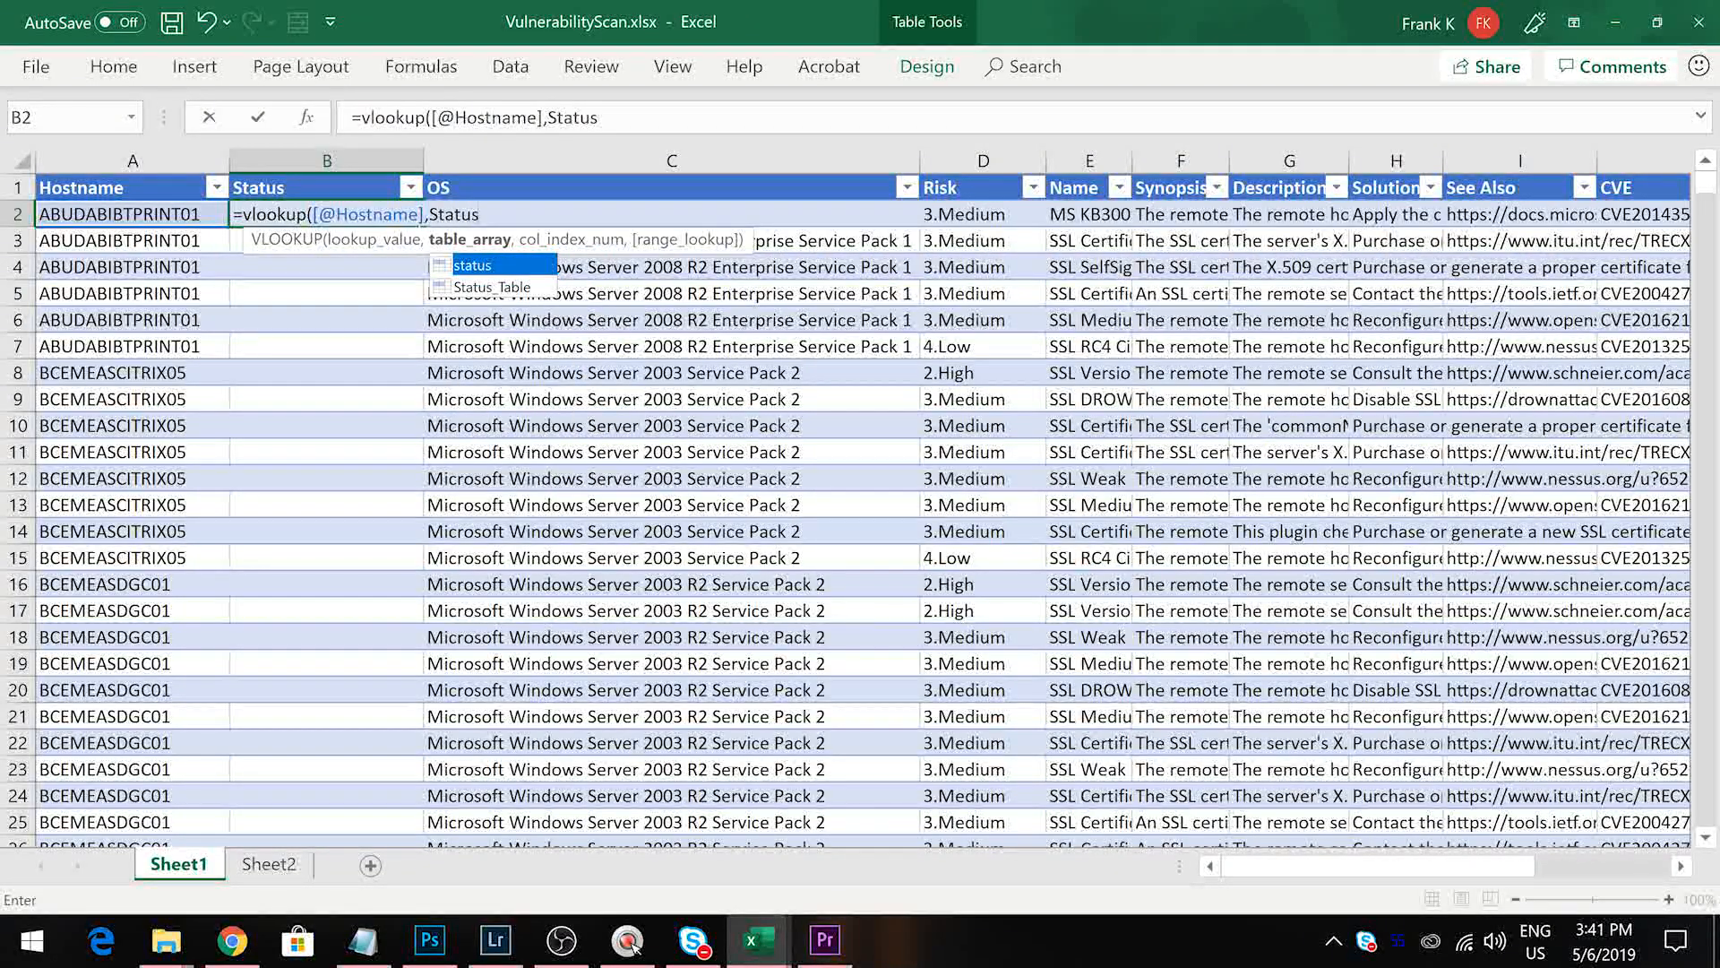
left_click(487, 287)
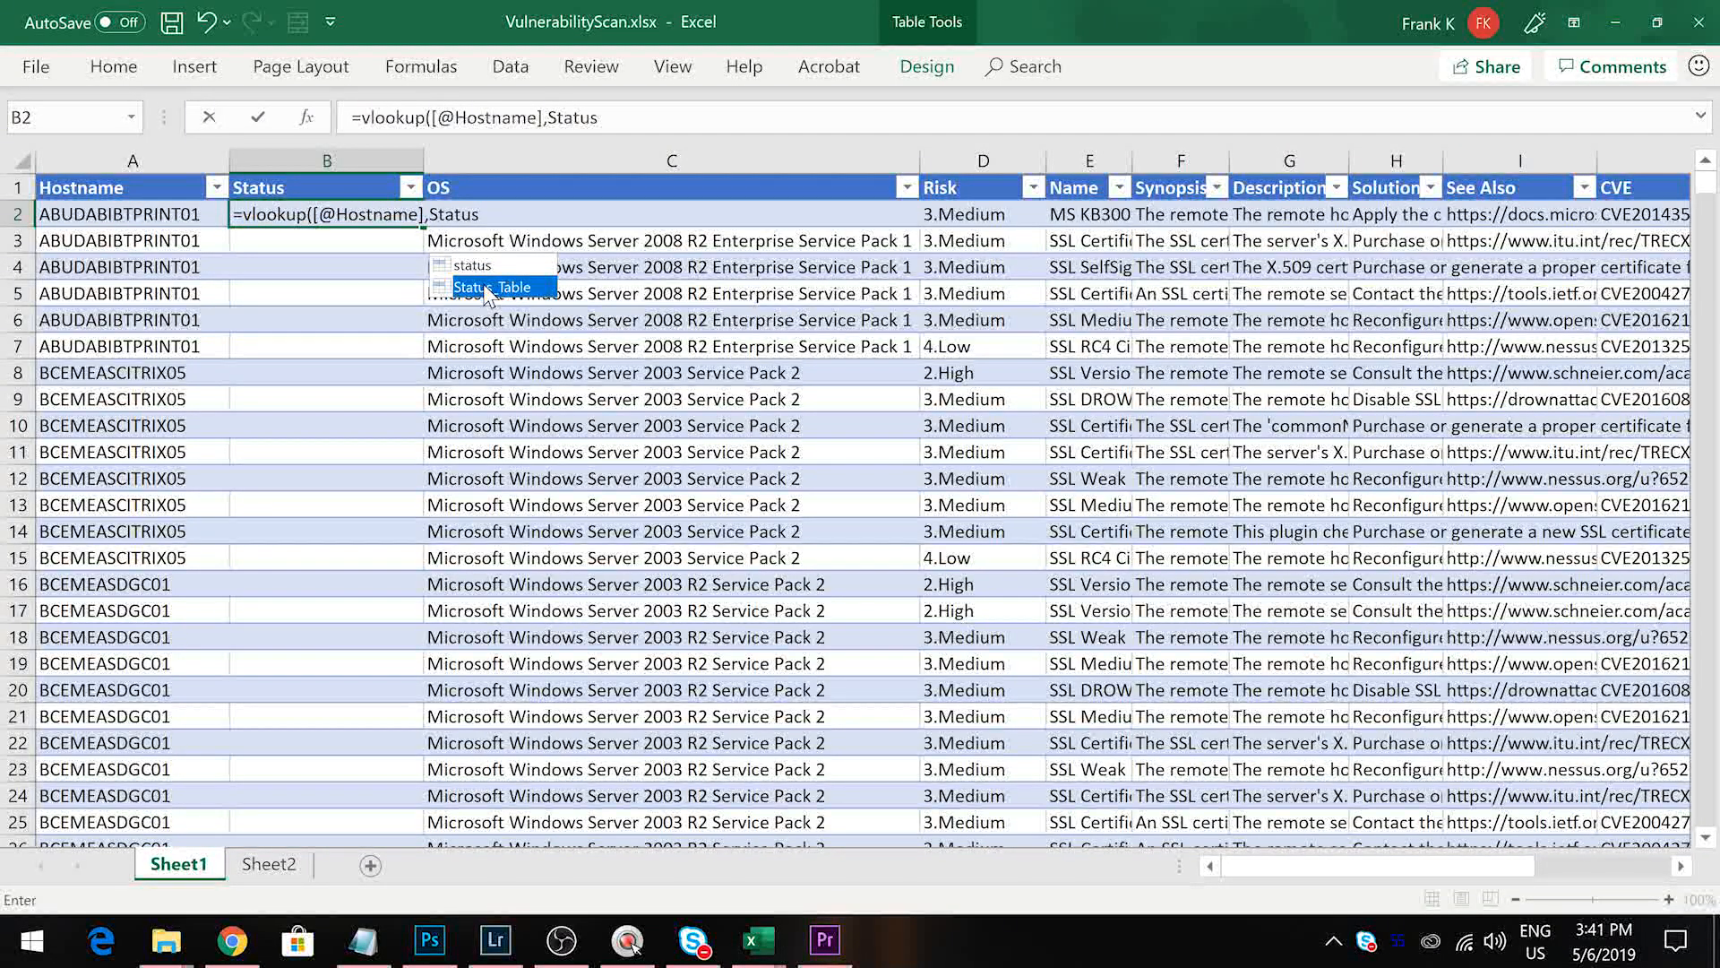
double_click(486, 288)
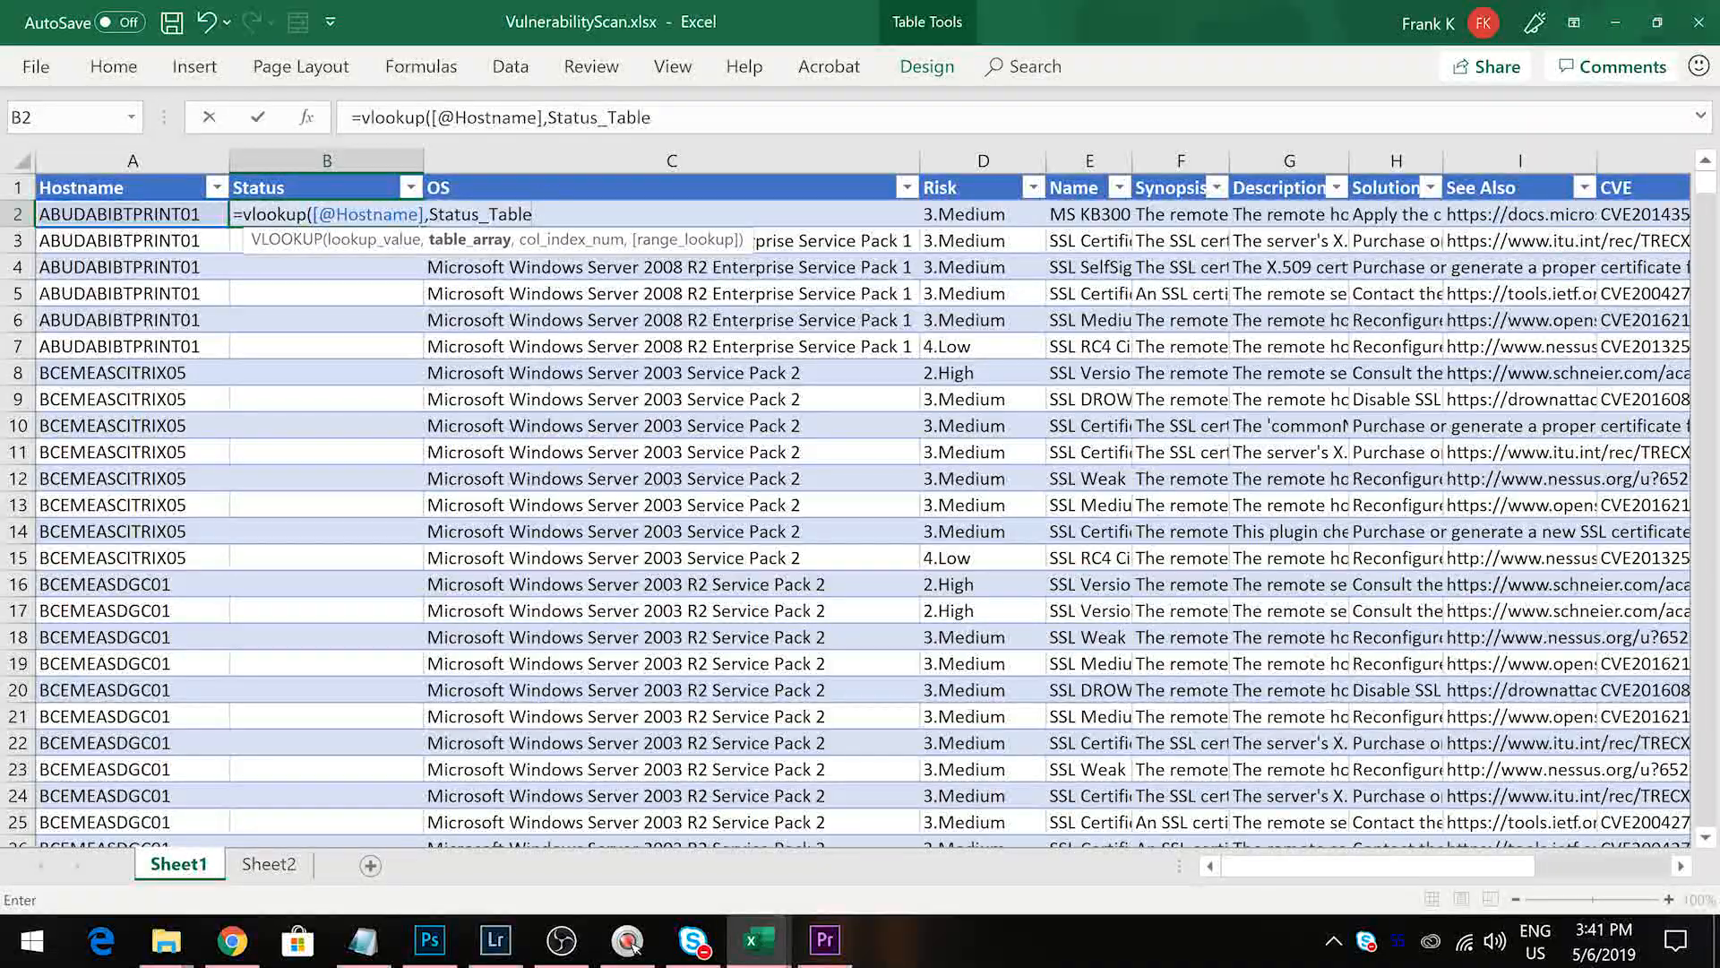
type(",")
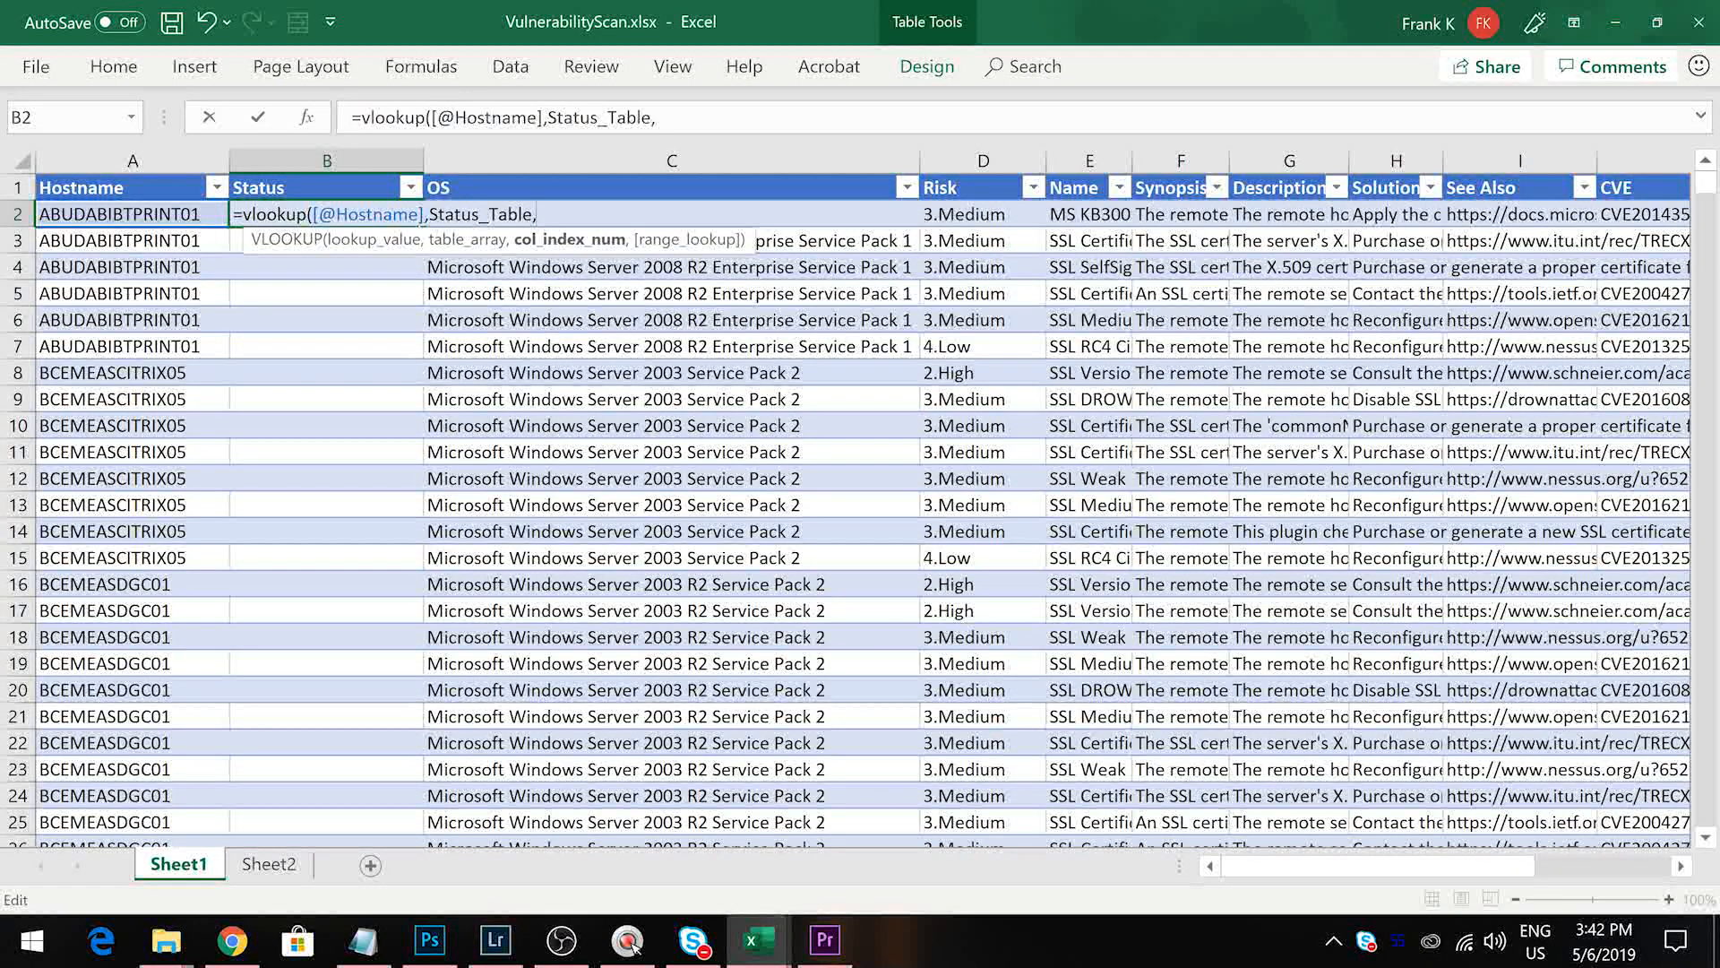
type("2,")
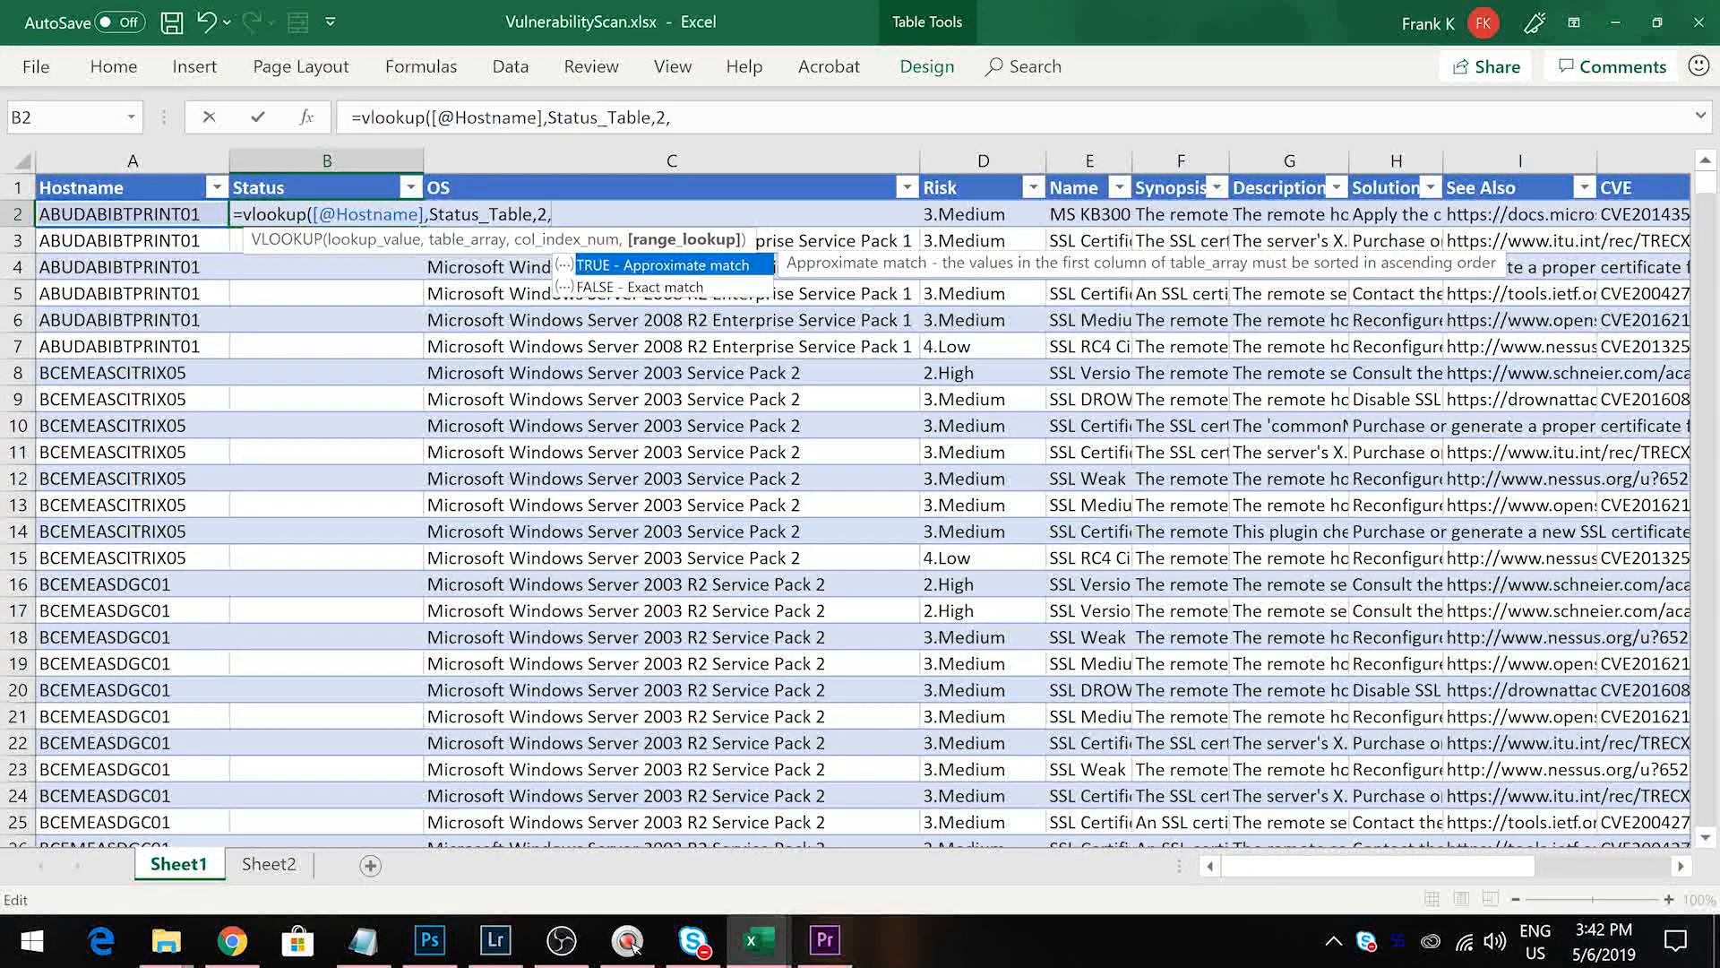
type("false)")
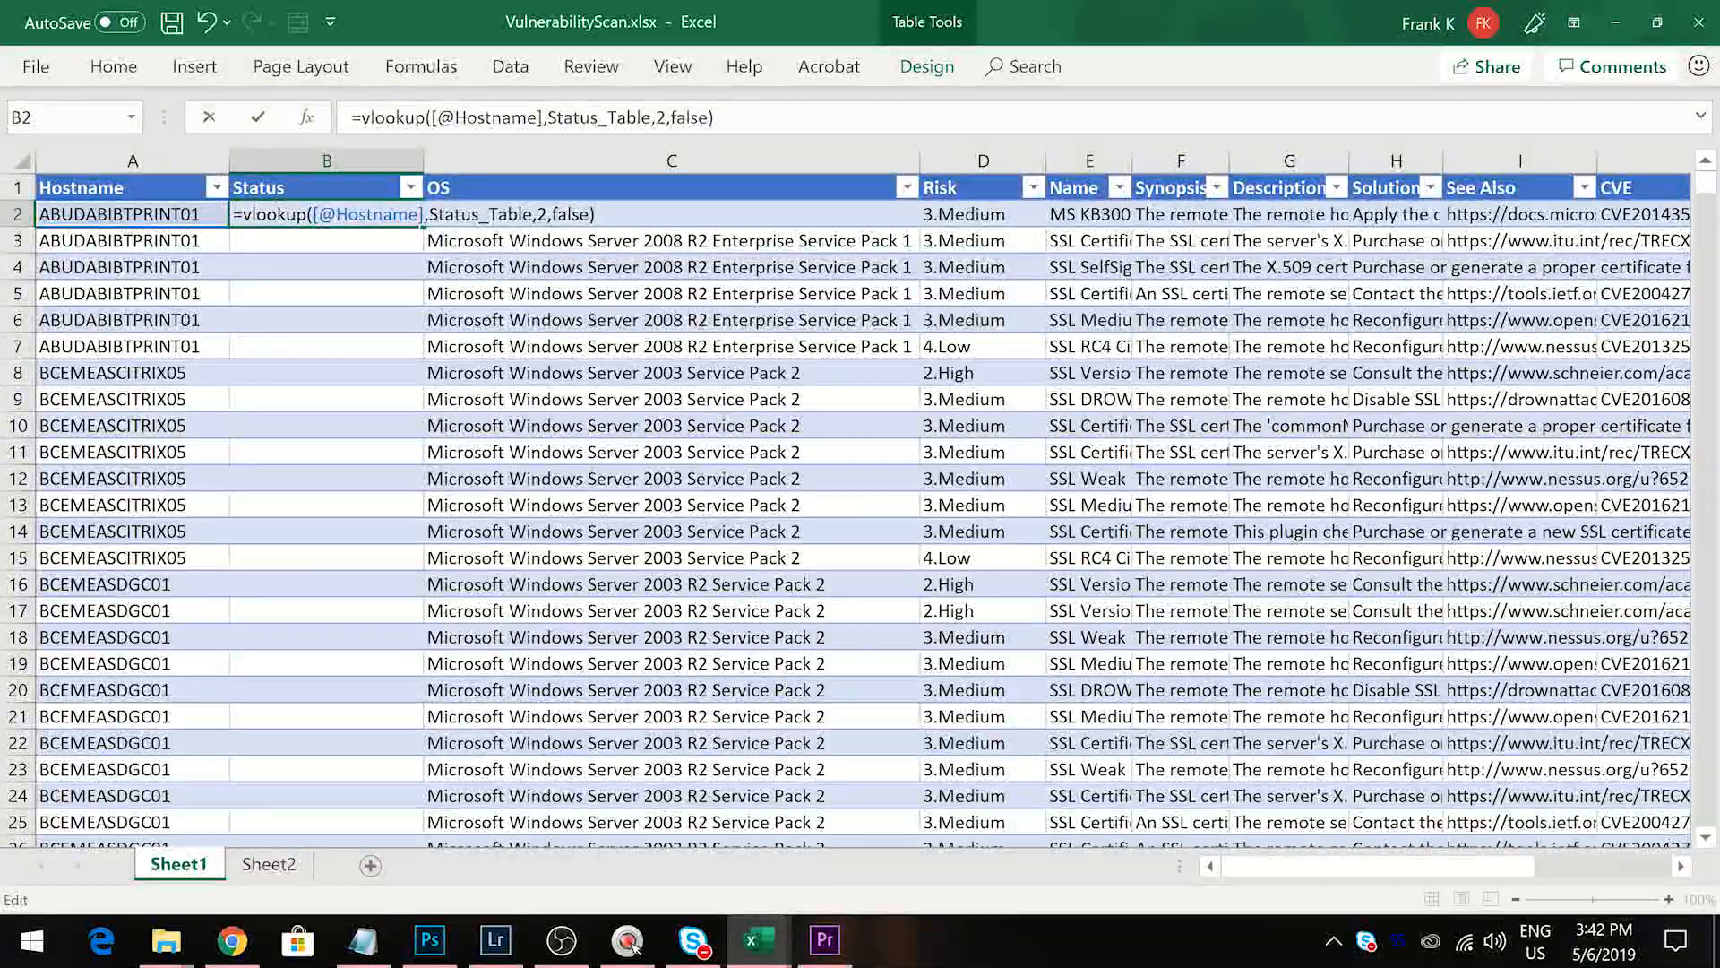
key("Return")
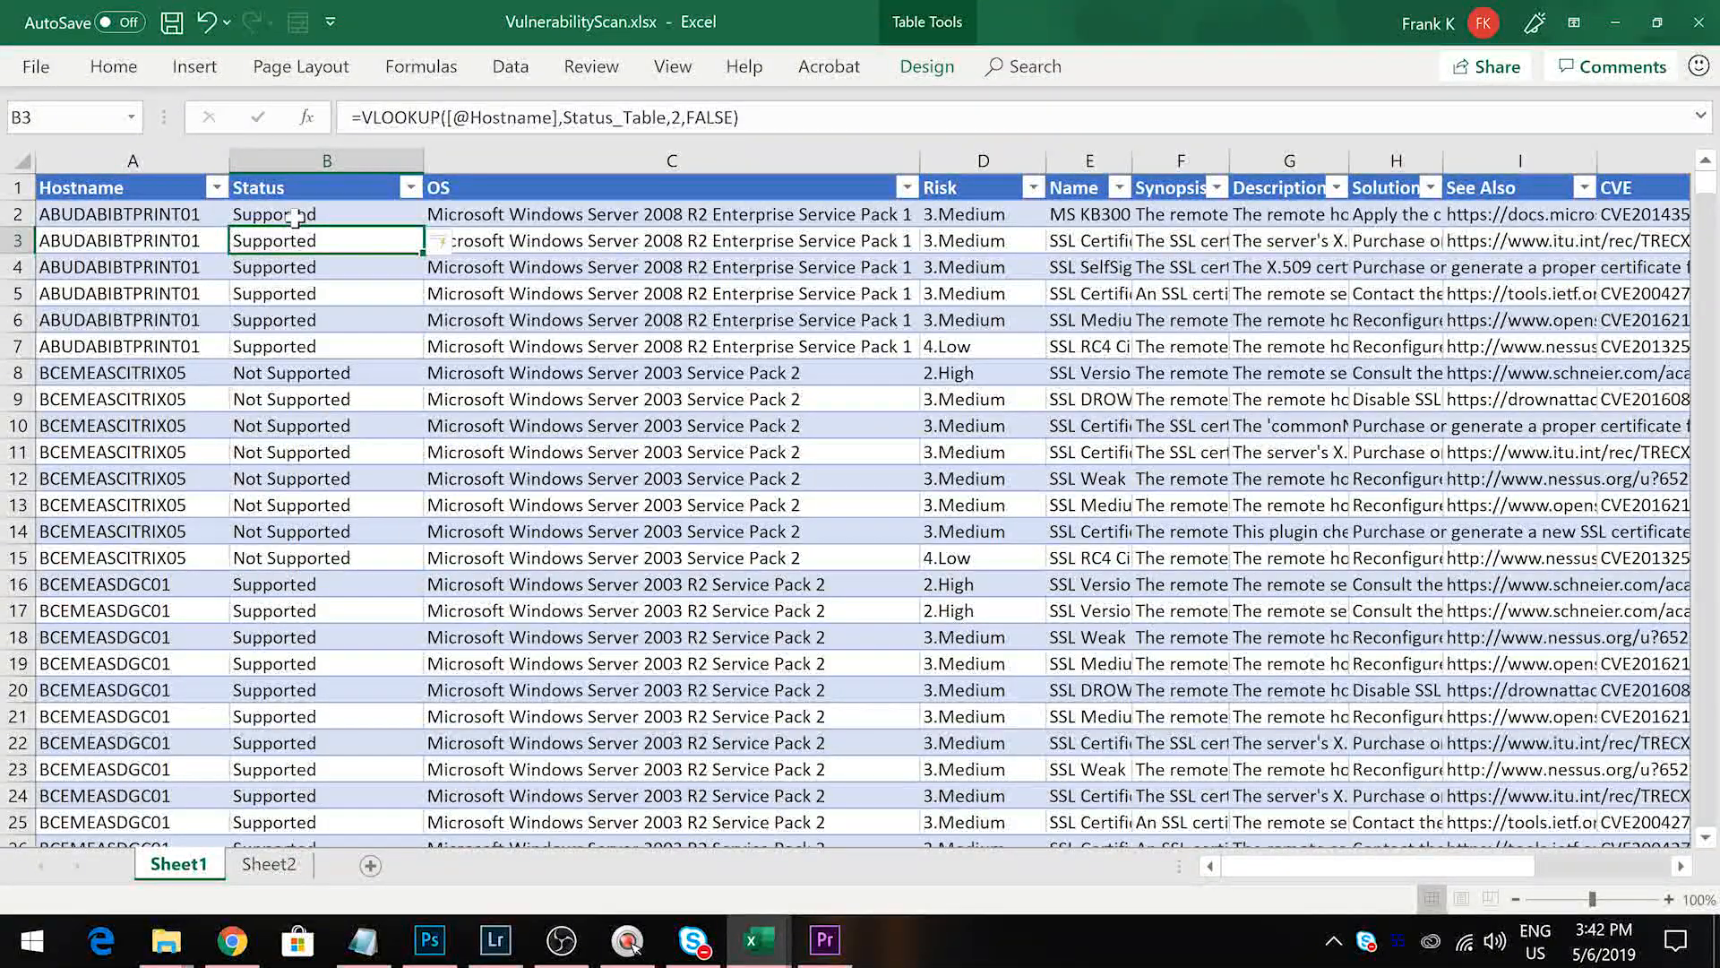
Compare the formula in Status cells B2 through B10 with the contents of cells in the OS and Risk columns
left_click(355, 218)
key("Down")
key("Down")
key("Down")
key("Down")
key("Down")
key("Down")
key("Down")
key("Down")
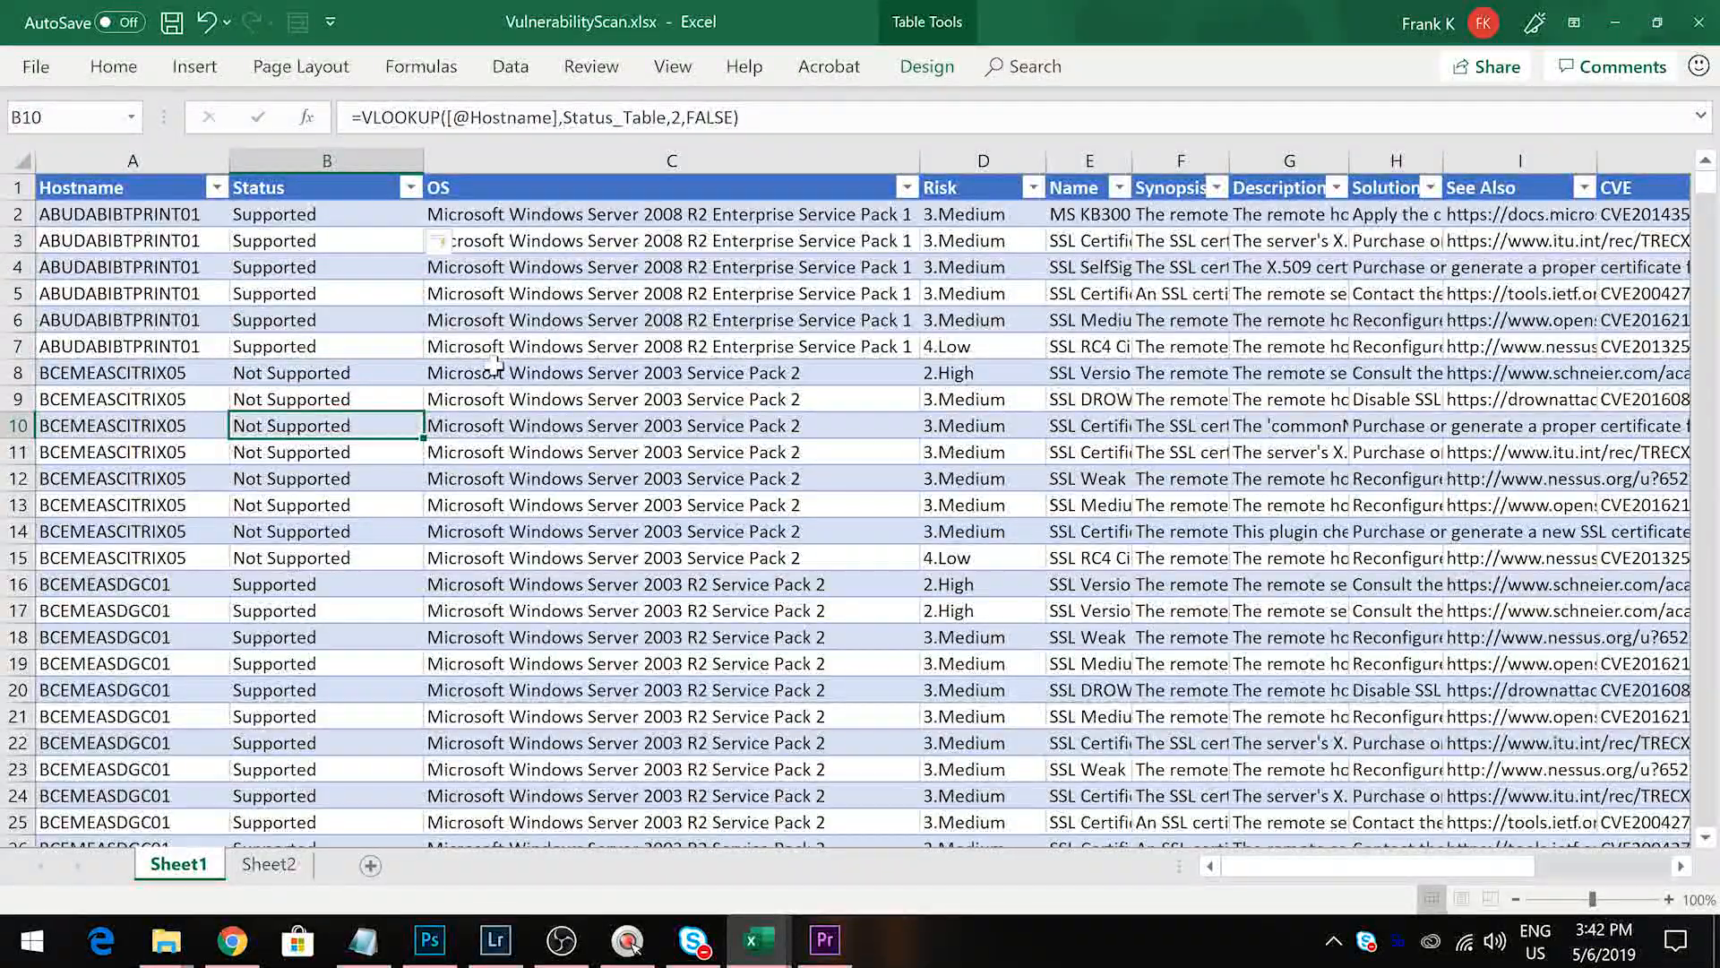
left_click(493, 367)
left_click(624, 213)
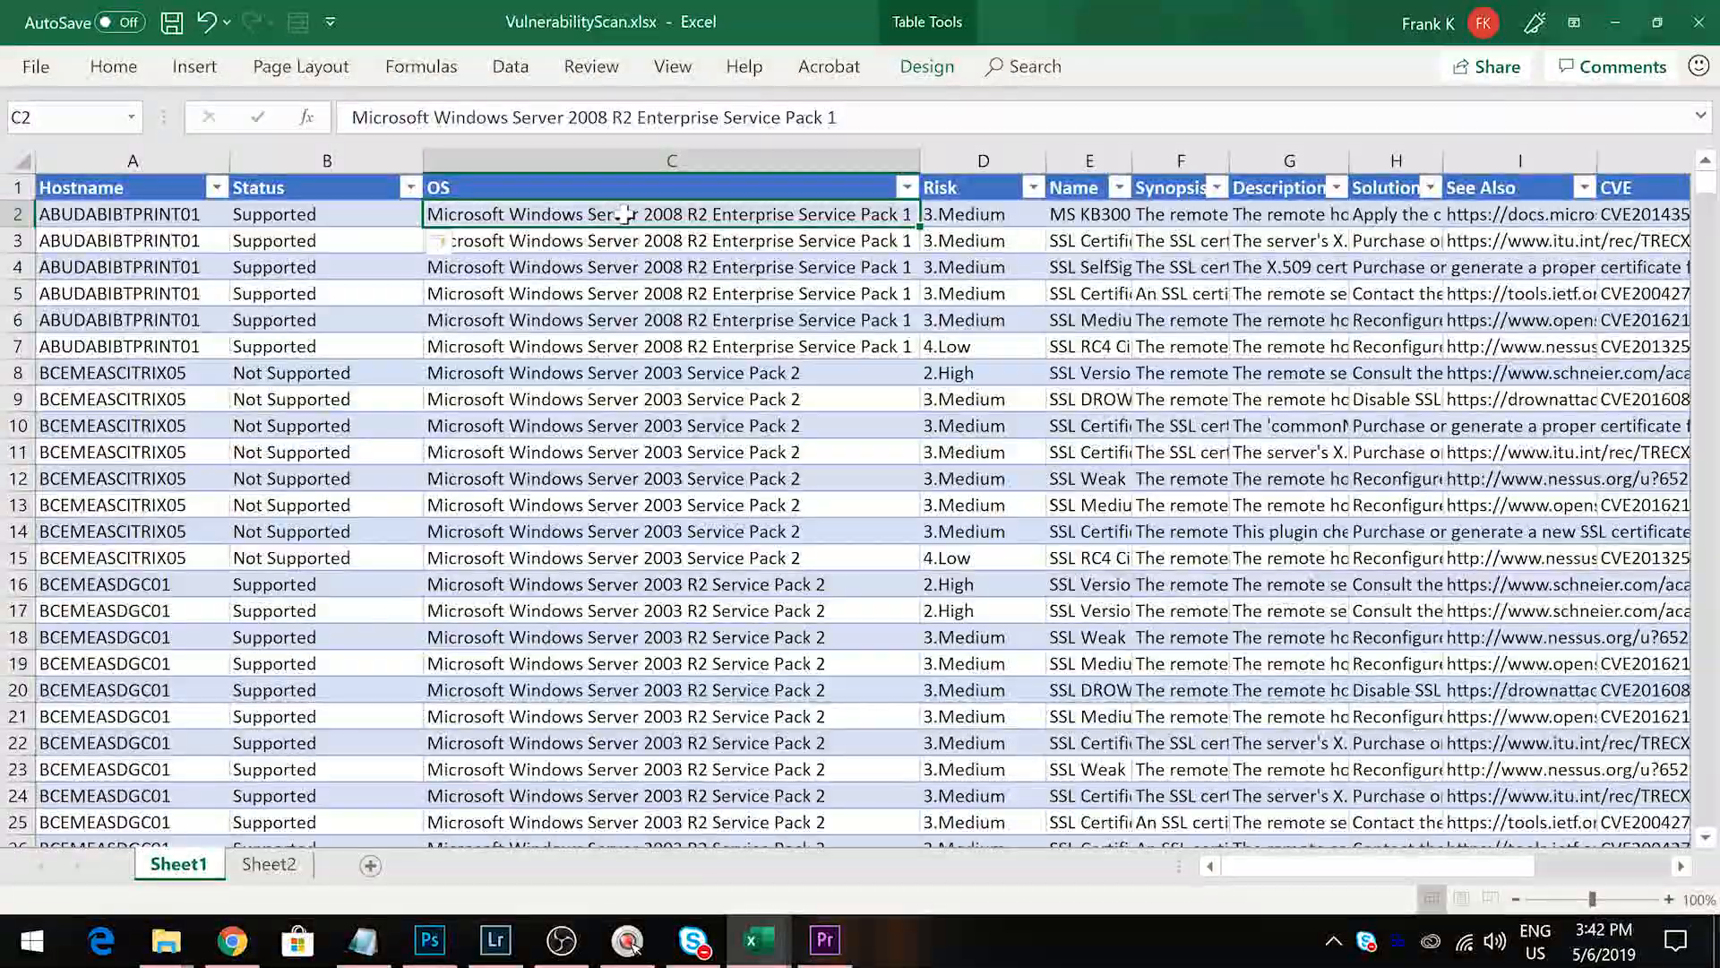
left_click(633, 117)
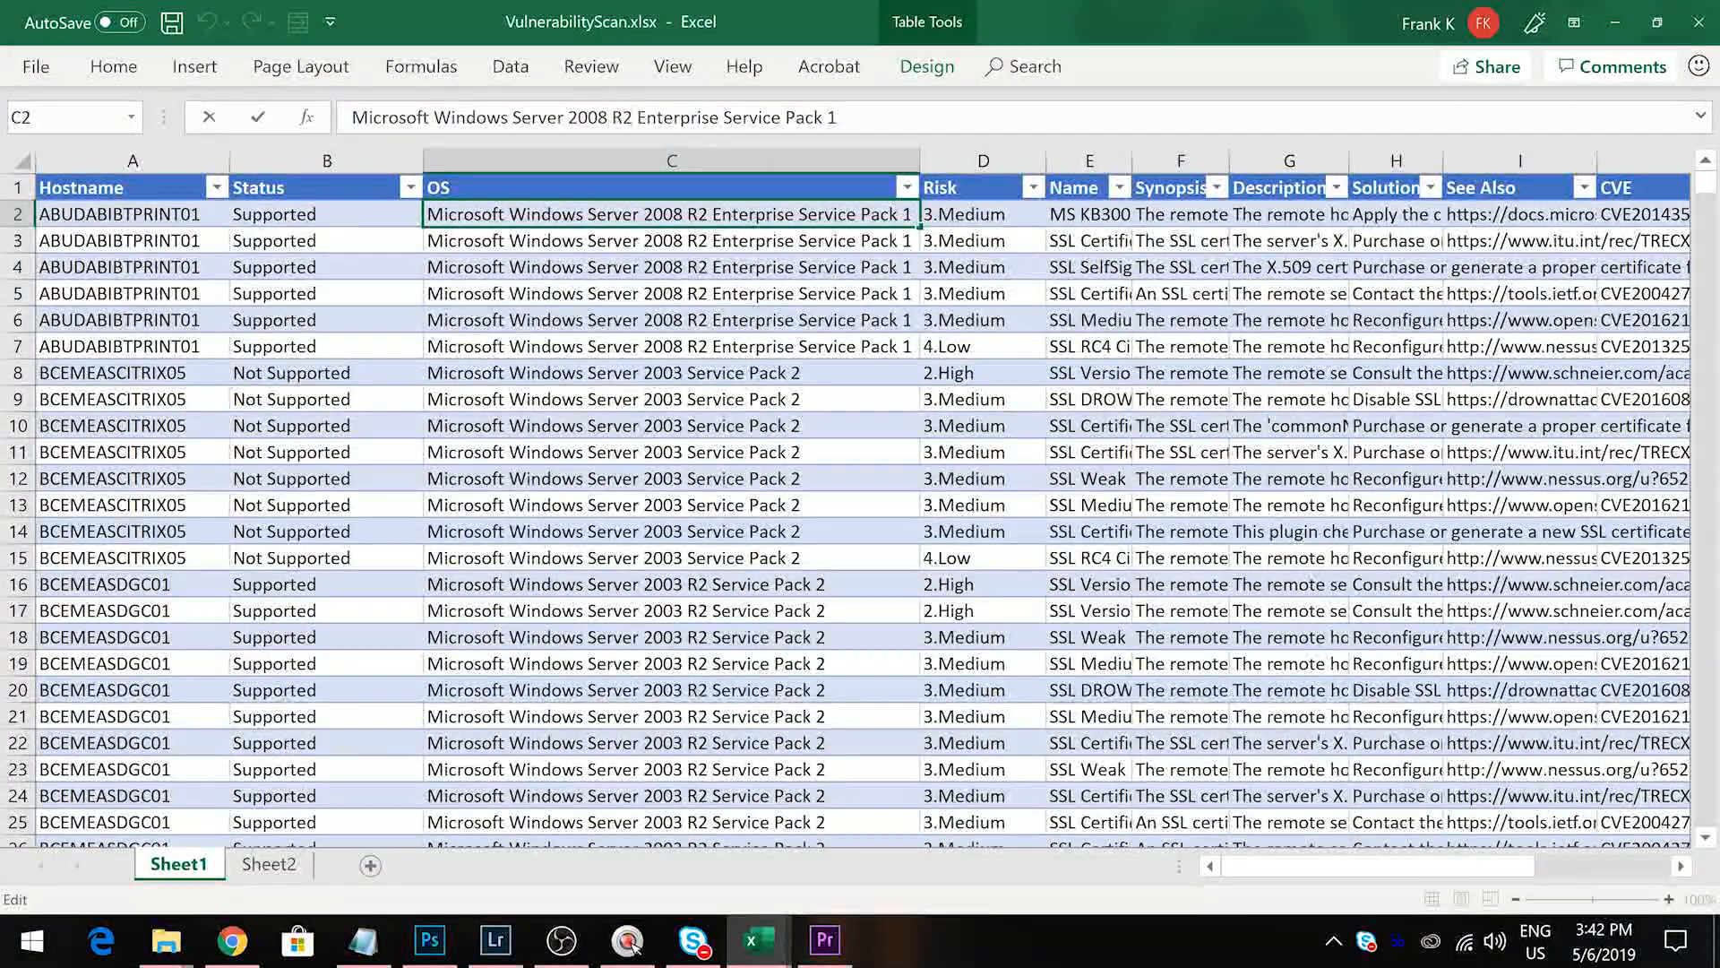
left_click(1014, 241)
left_click(1127, 235)
left_click(973, 321)
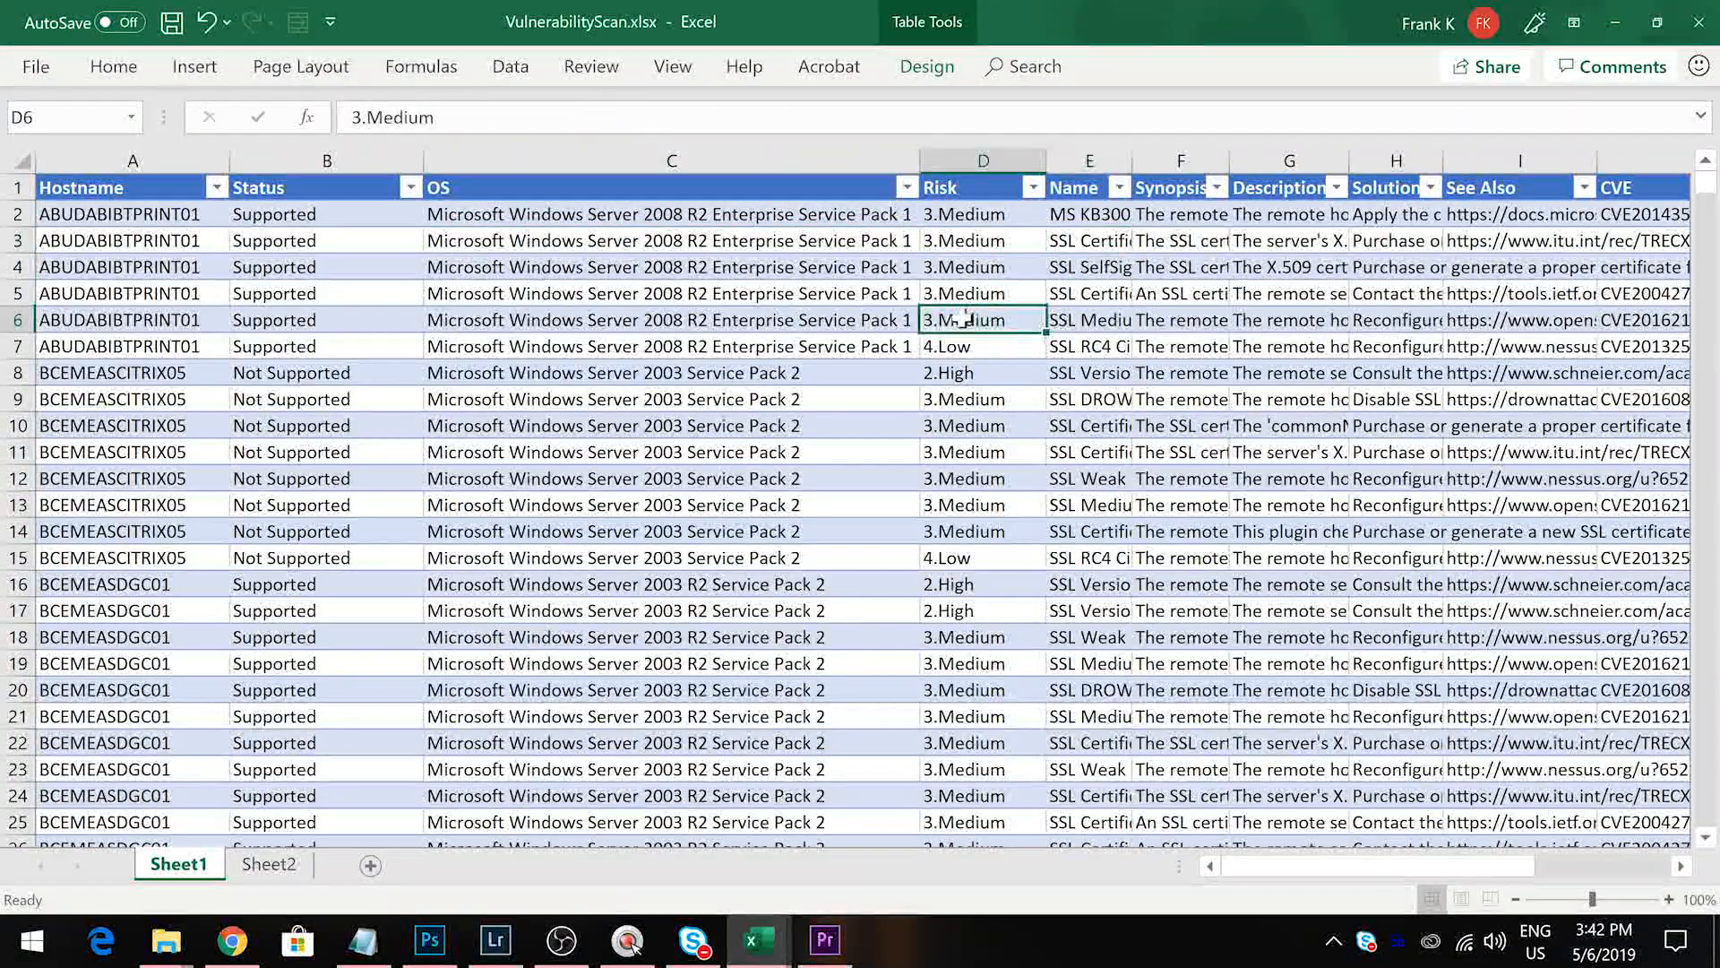
Examine the lookup formula and the status results down Sheet1's Status column from cell B2 to about B24
left_click(462, 220)
left_click(367, 220)
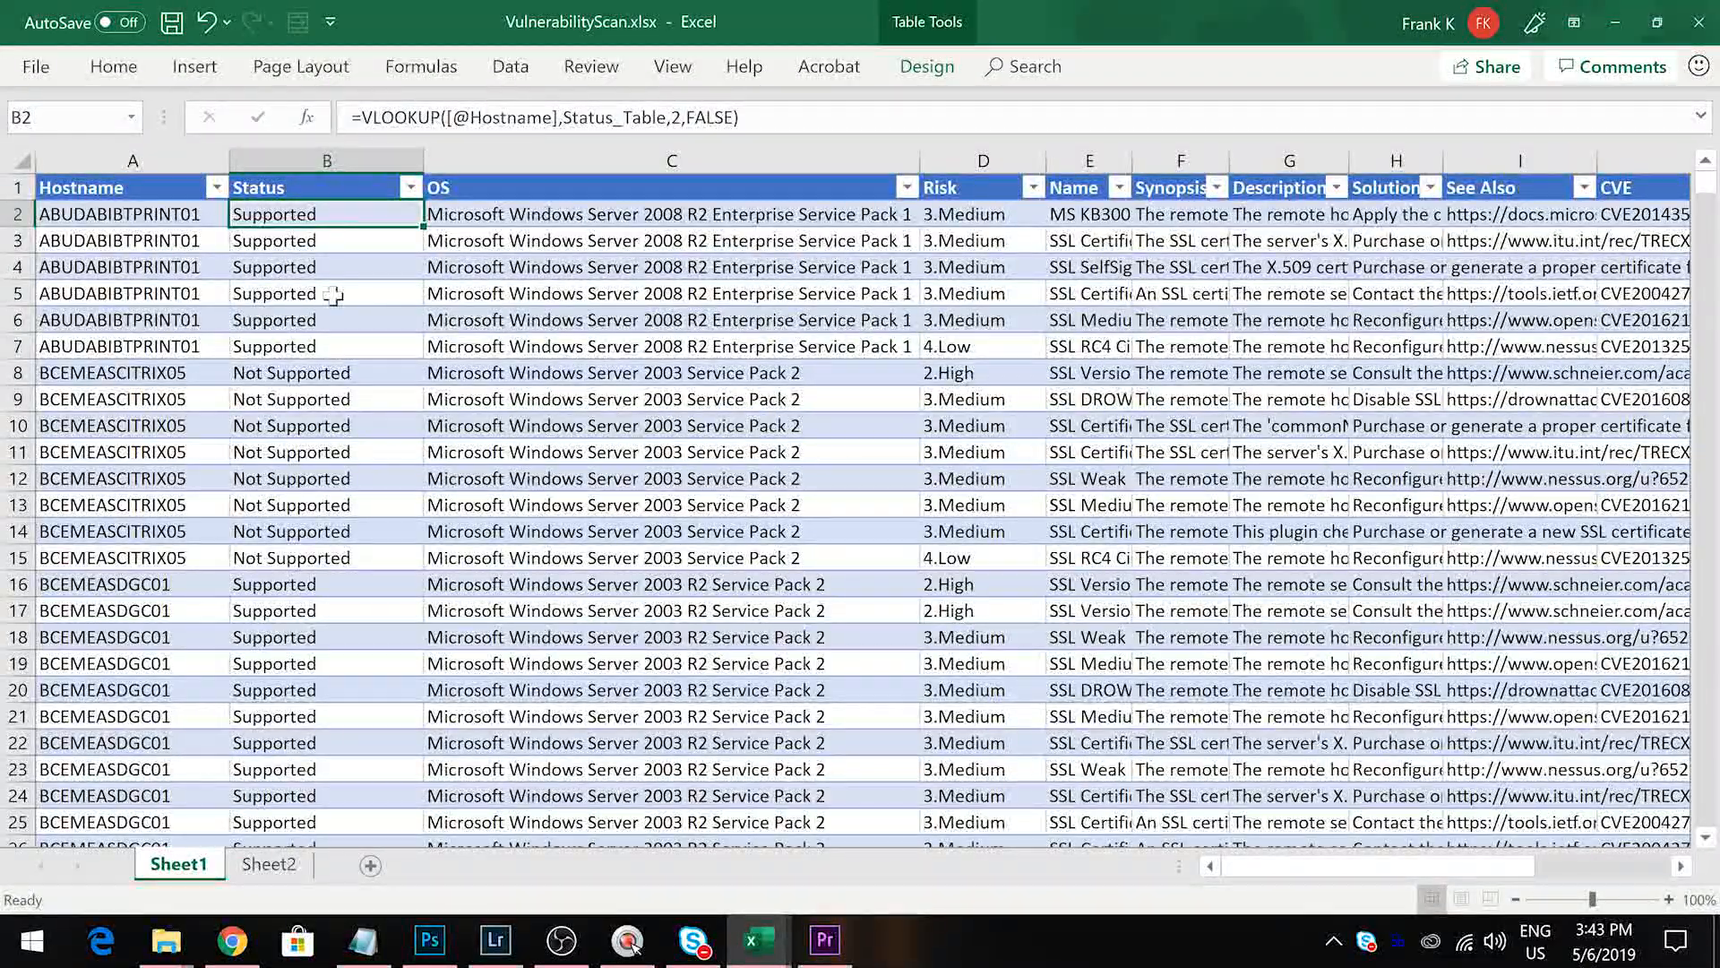
key("Down")
key("Down")
key("Down")
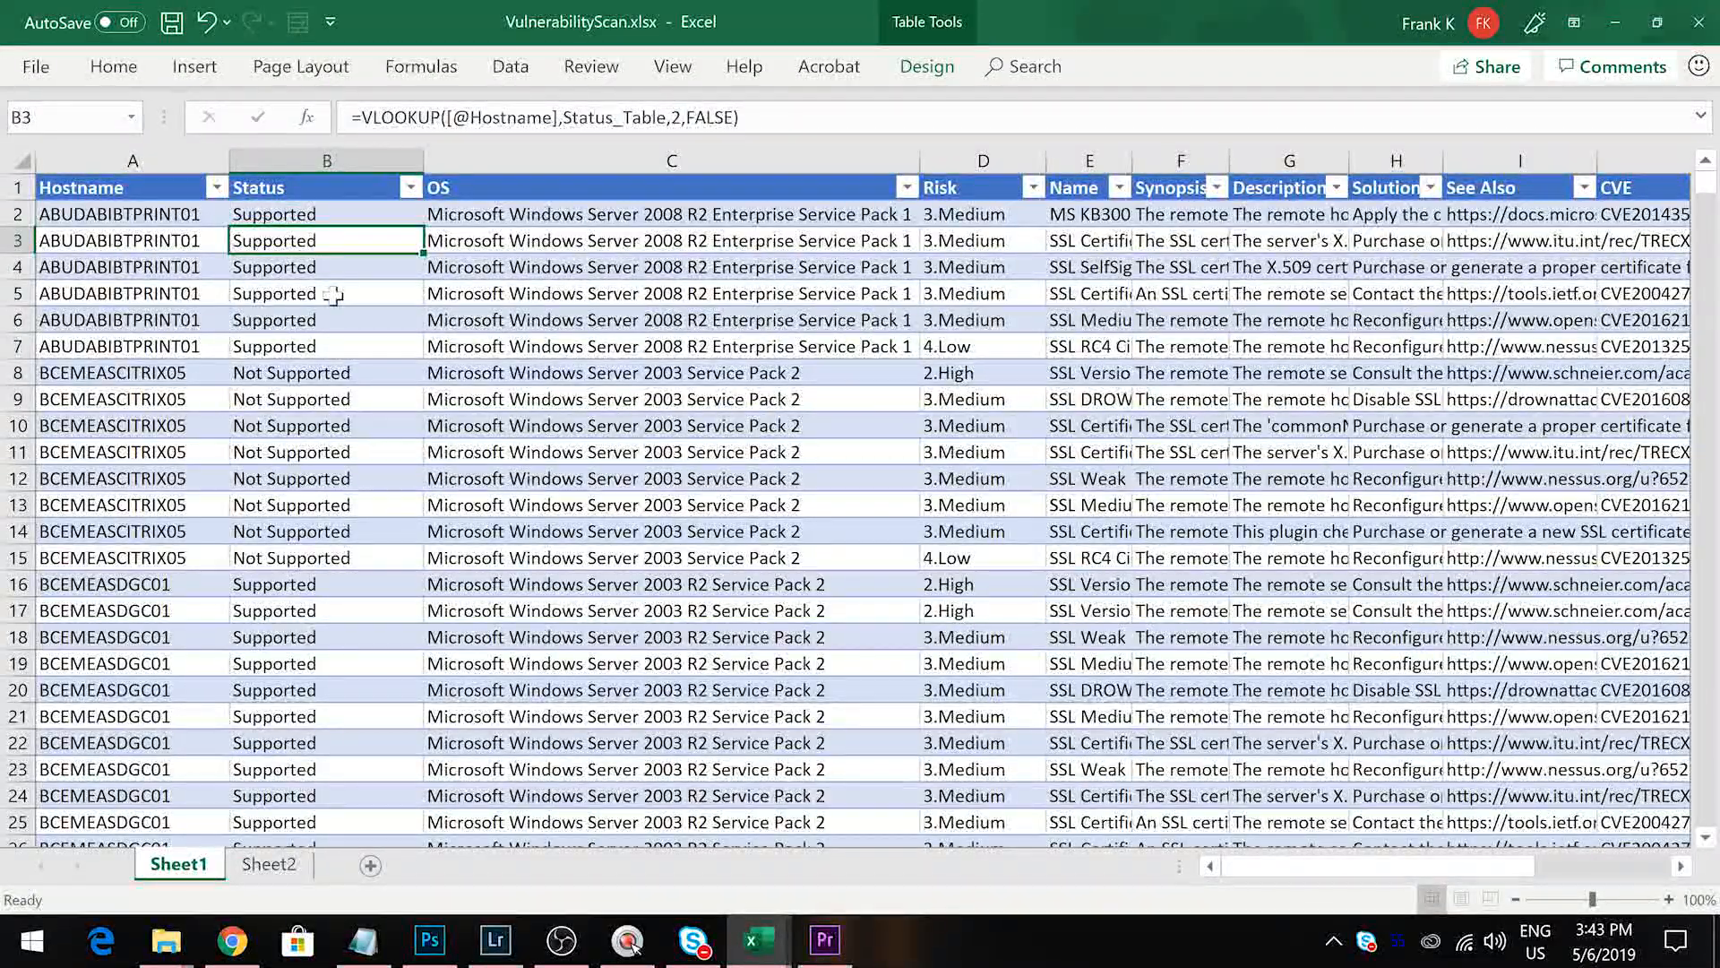
key("Down")
key("Down")
key("Down")
key("Down")
key("Down")
key("Down")
key("Down")
key("Down")
key("Down")
key("Down")
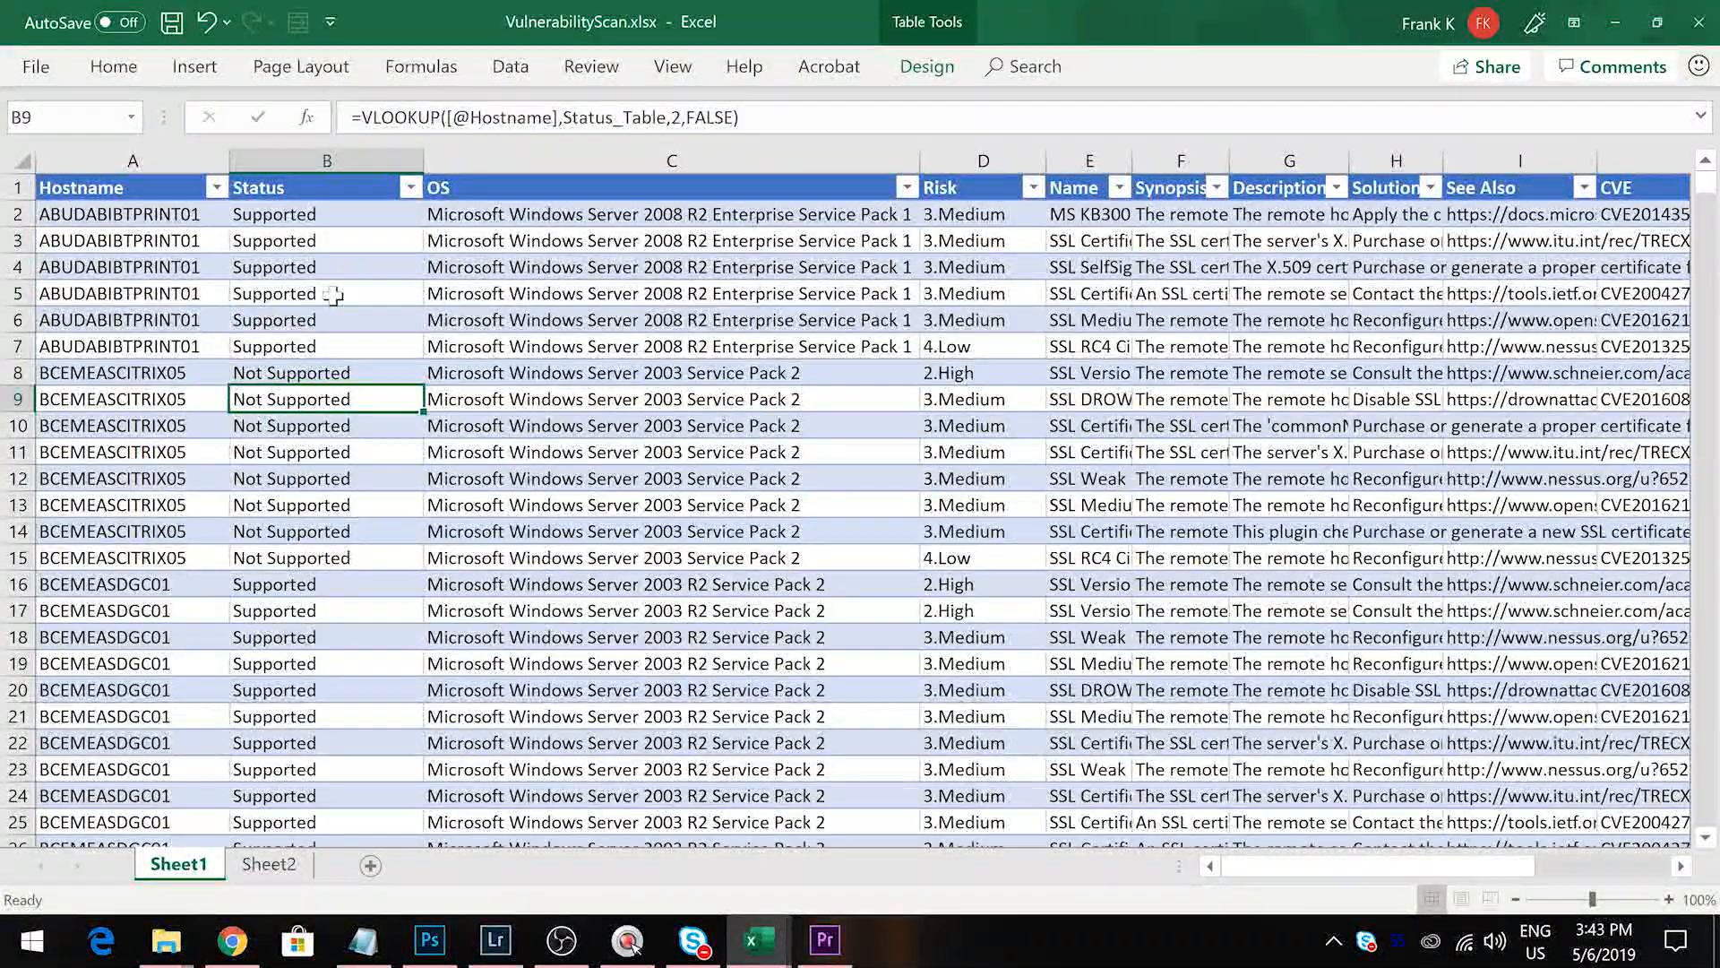
key("Down")
key("Down")
key("Down")
key("Down")
key("Down")
key("Down")
key("Down")
key("Down")
key("Down")
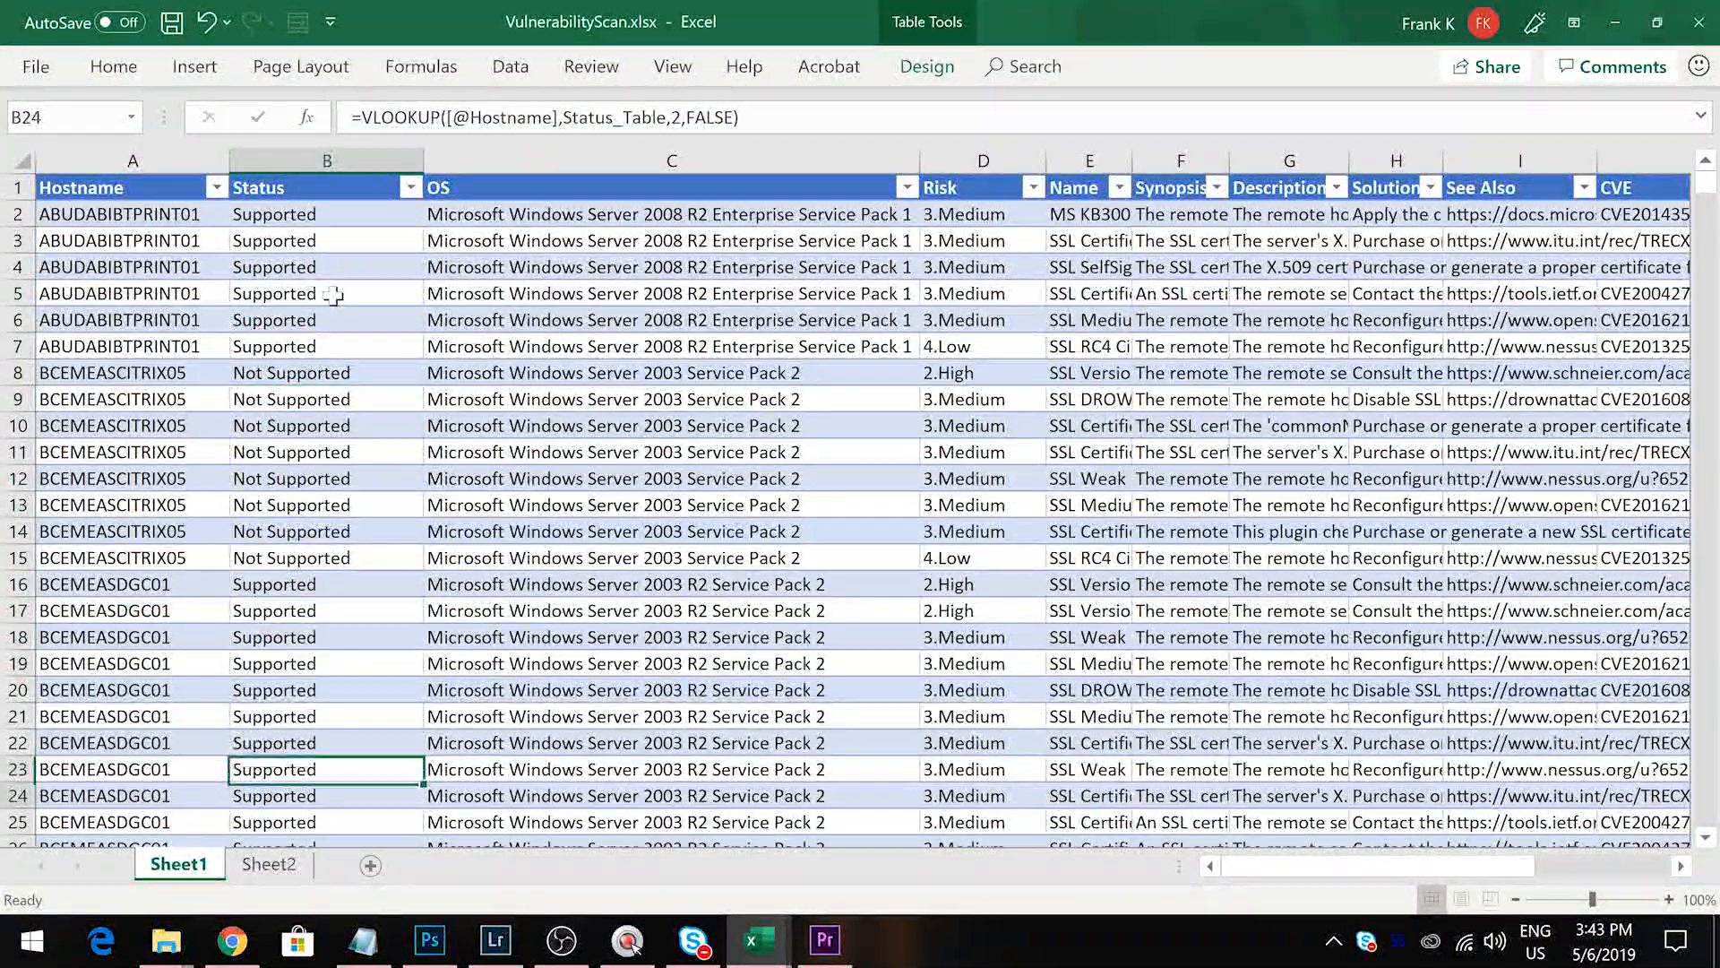
key("Up")
key("Up")
key("Up")
key("Up")
key("Up")
key("Up")
key("Up")
key("Up")
key("Up")
key("Up")
key("Up")
key("Up")
key("Up")
key("Up")
key("Up")
key("Up")
key("Up")
key("Up")
key("Up")
key("Up")
key("Up")
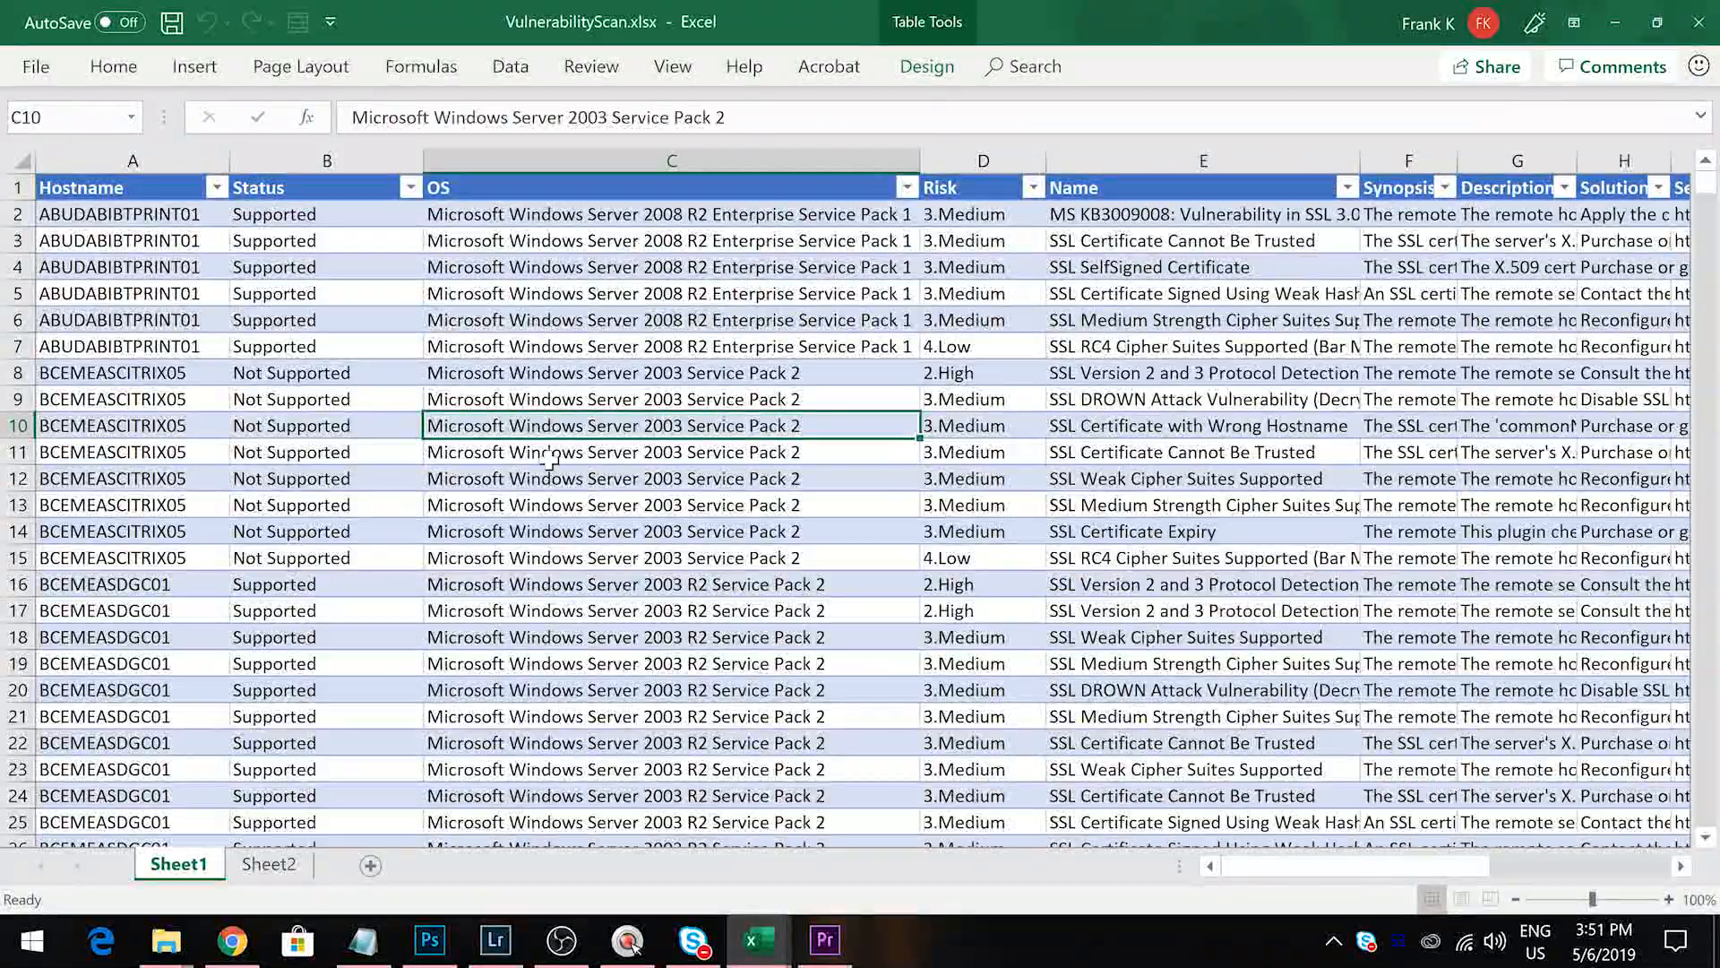
left_click(318, 367)
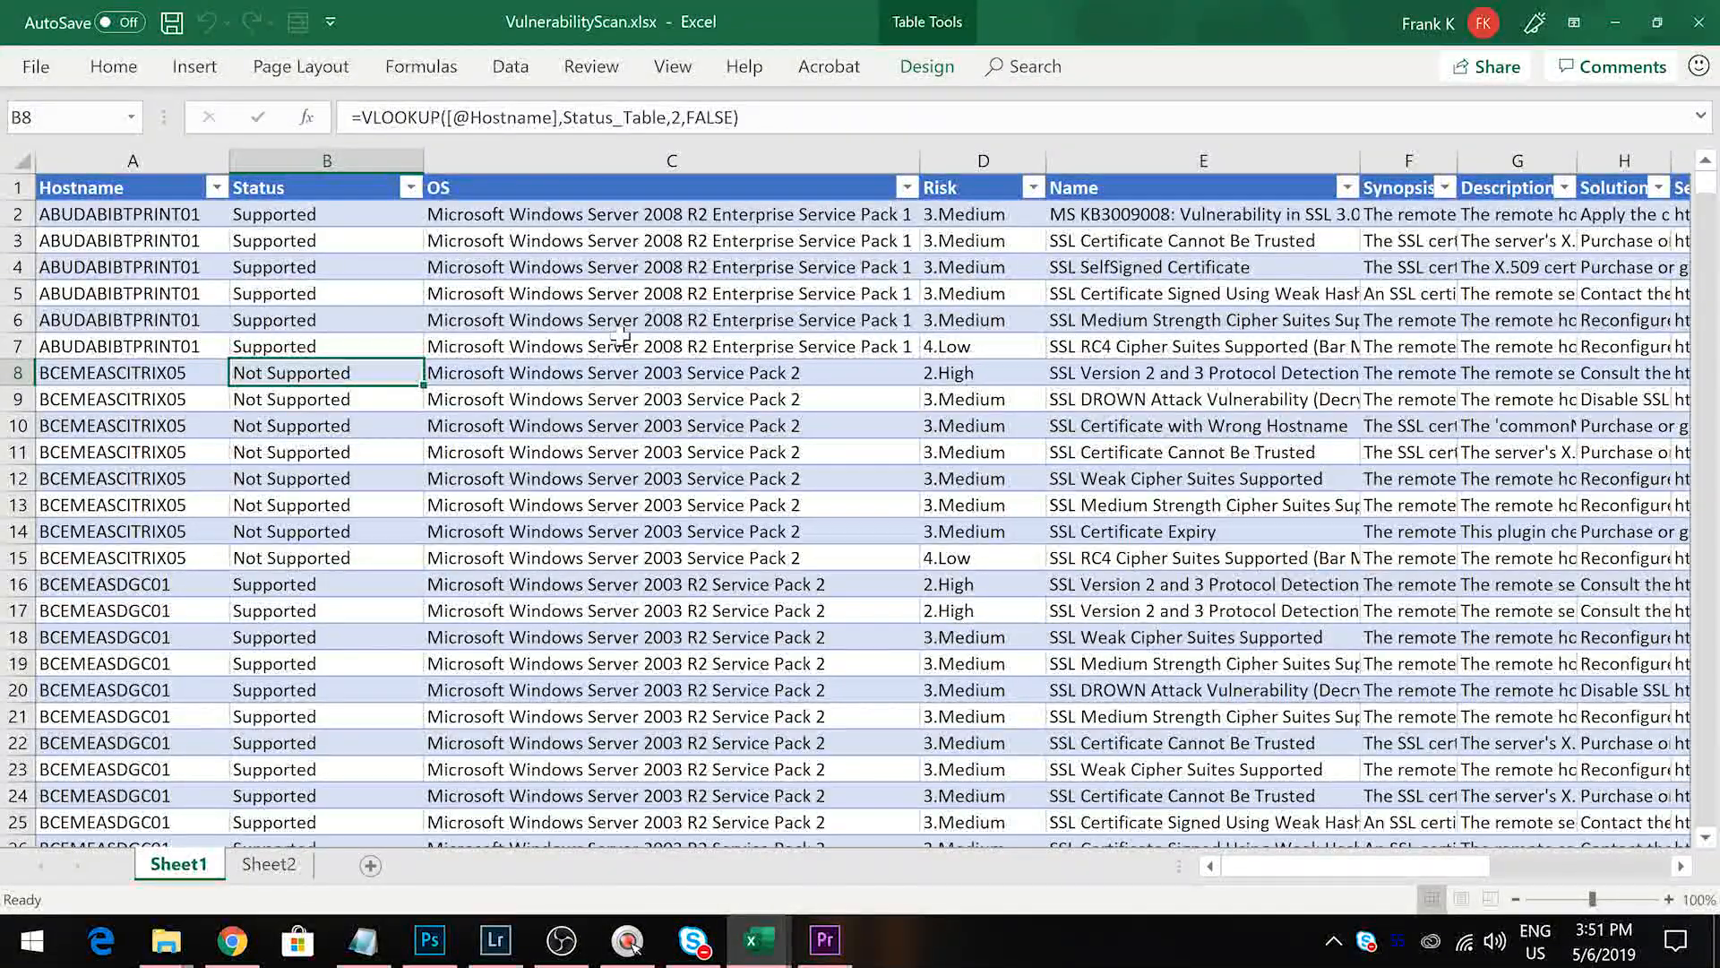
left_click_drag(282, 268, 268, 717)
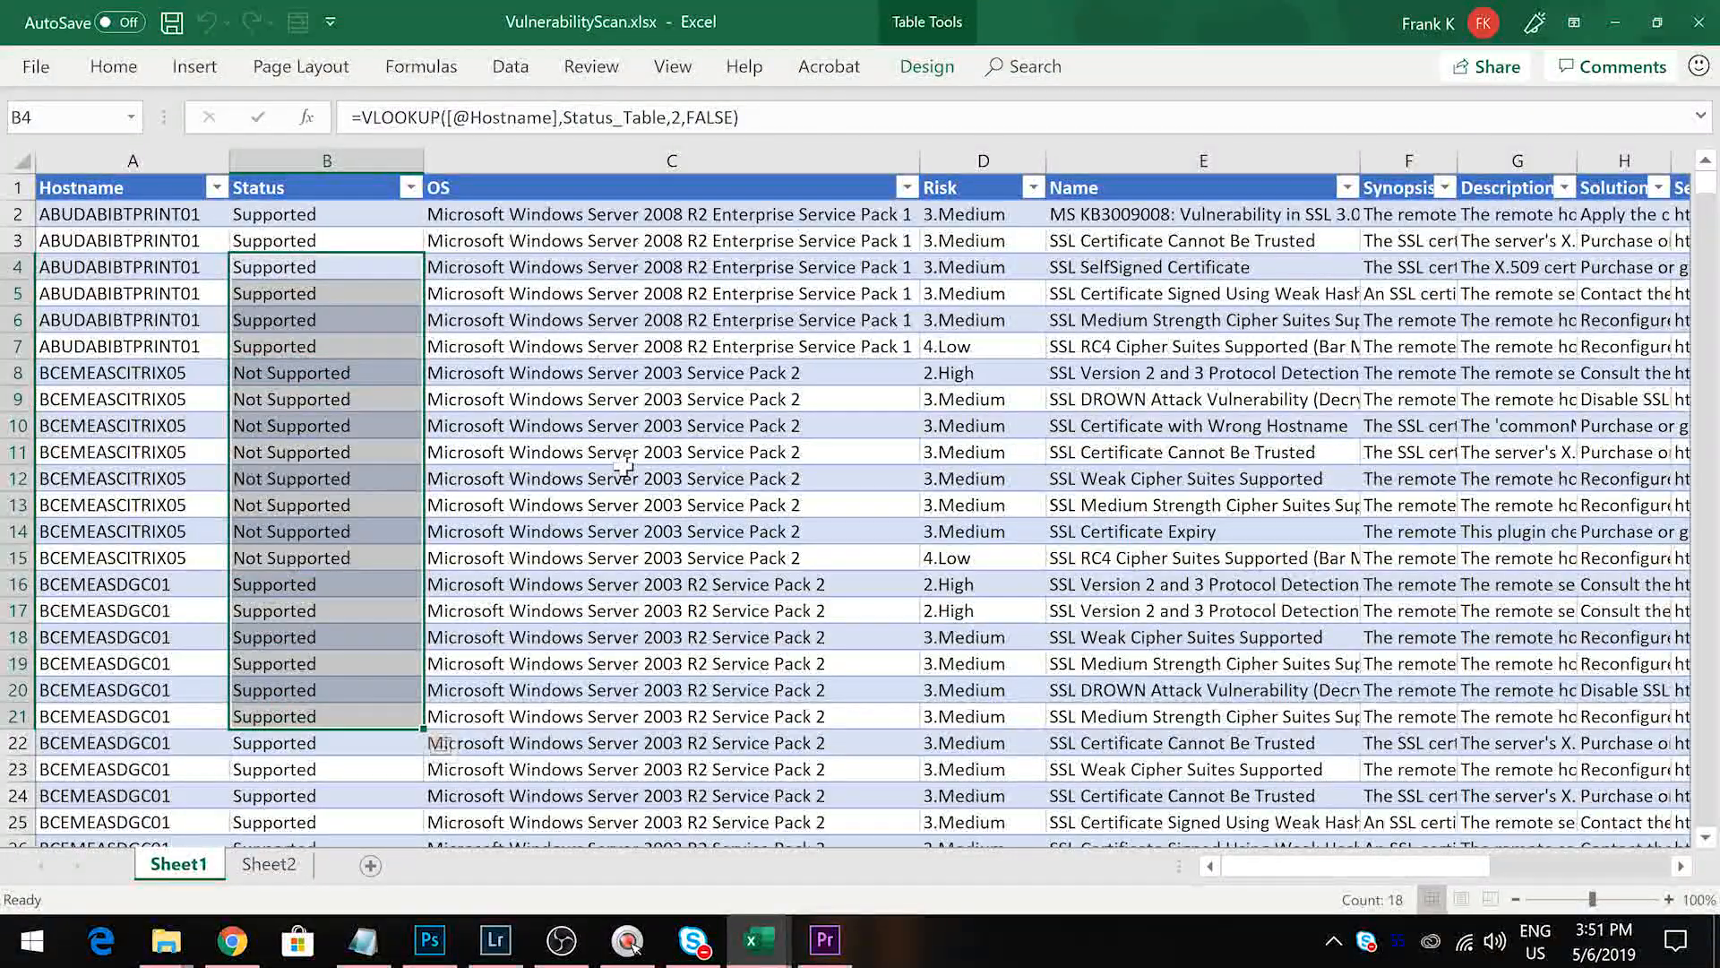
Create a PivotTable from Table3 on a new worksheet, with the data added to the Data Model
left_click(606, 431)
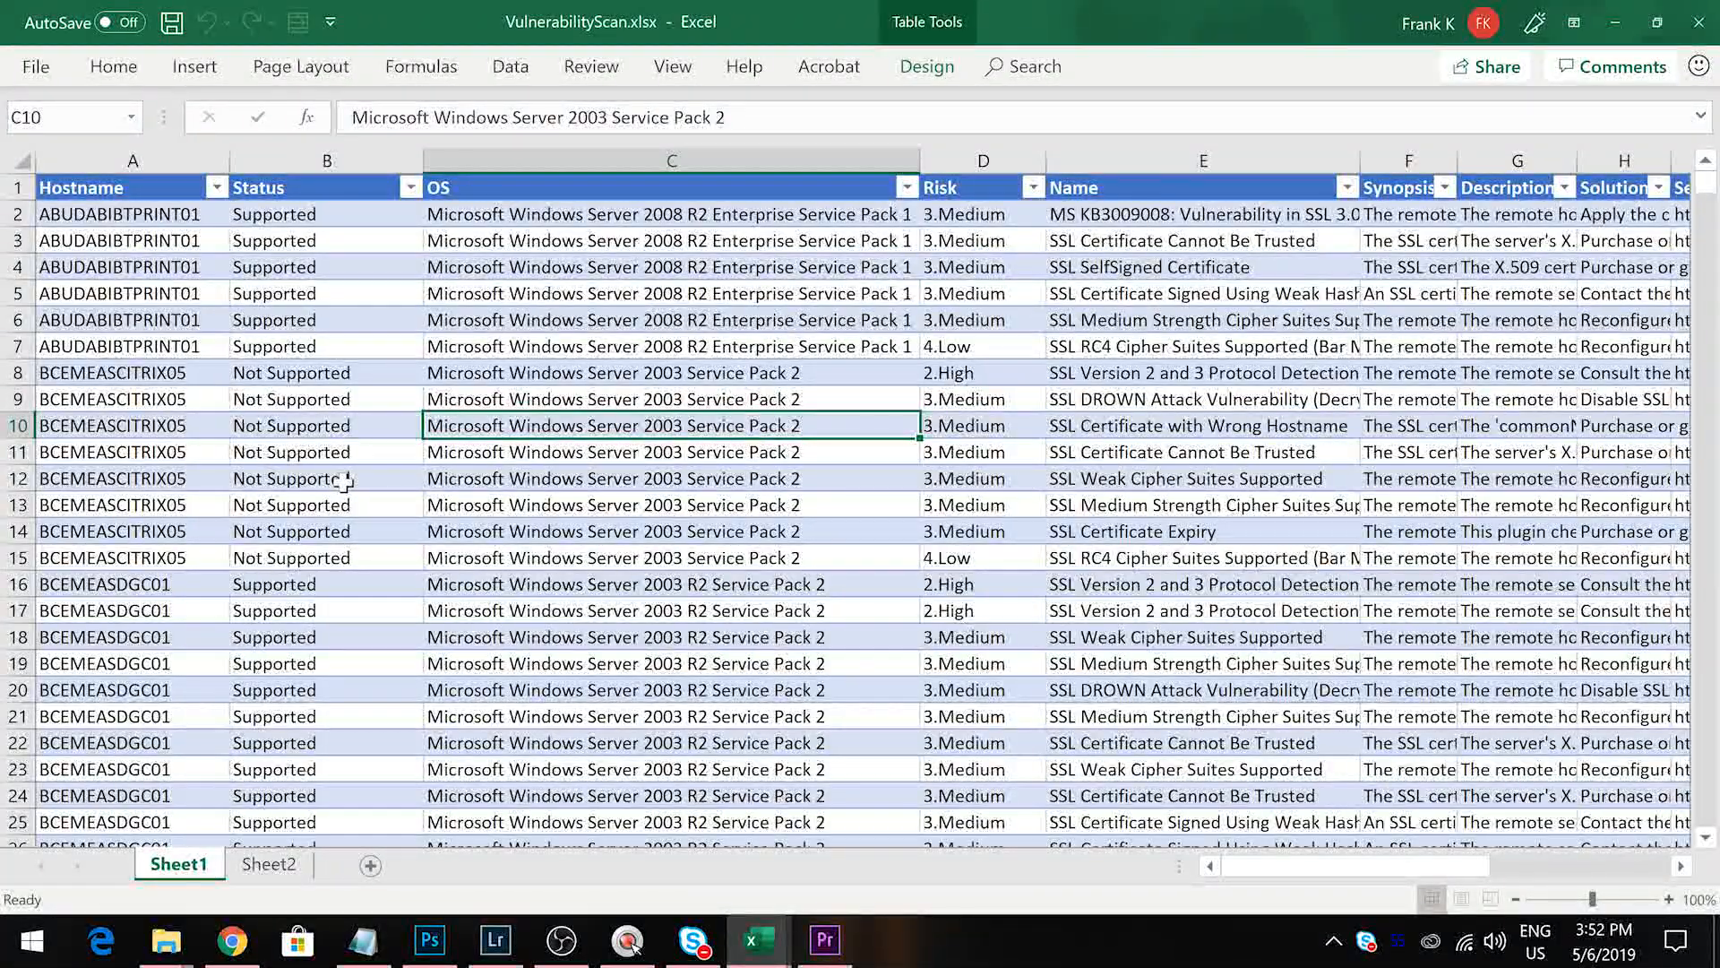
key("ctrl+a")
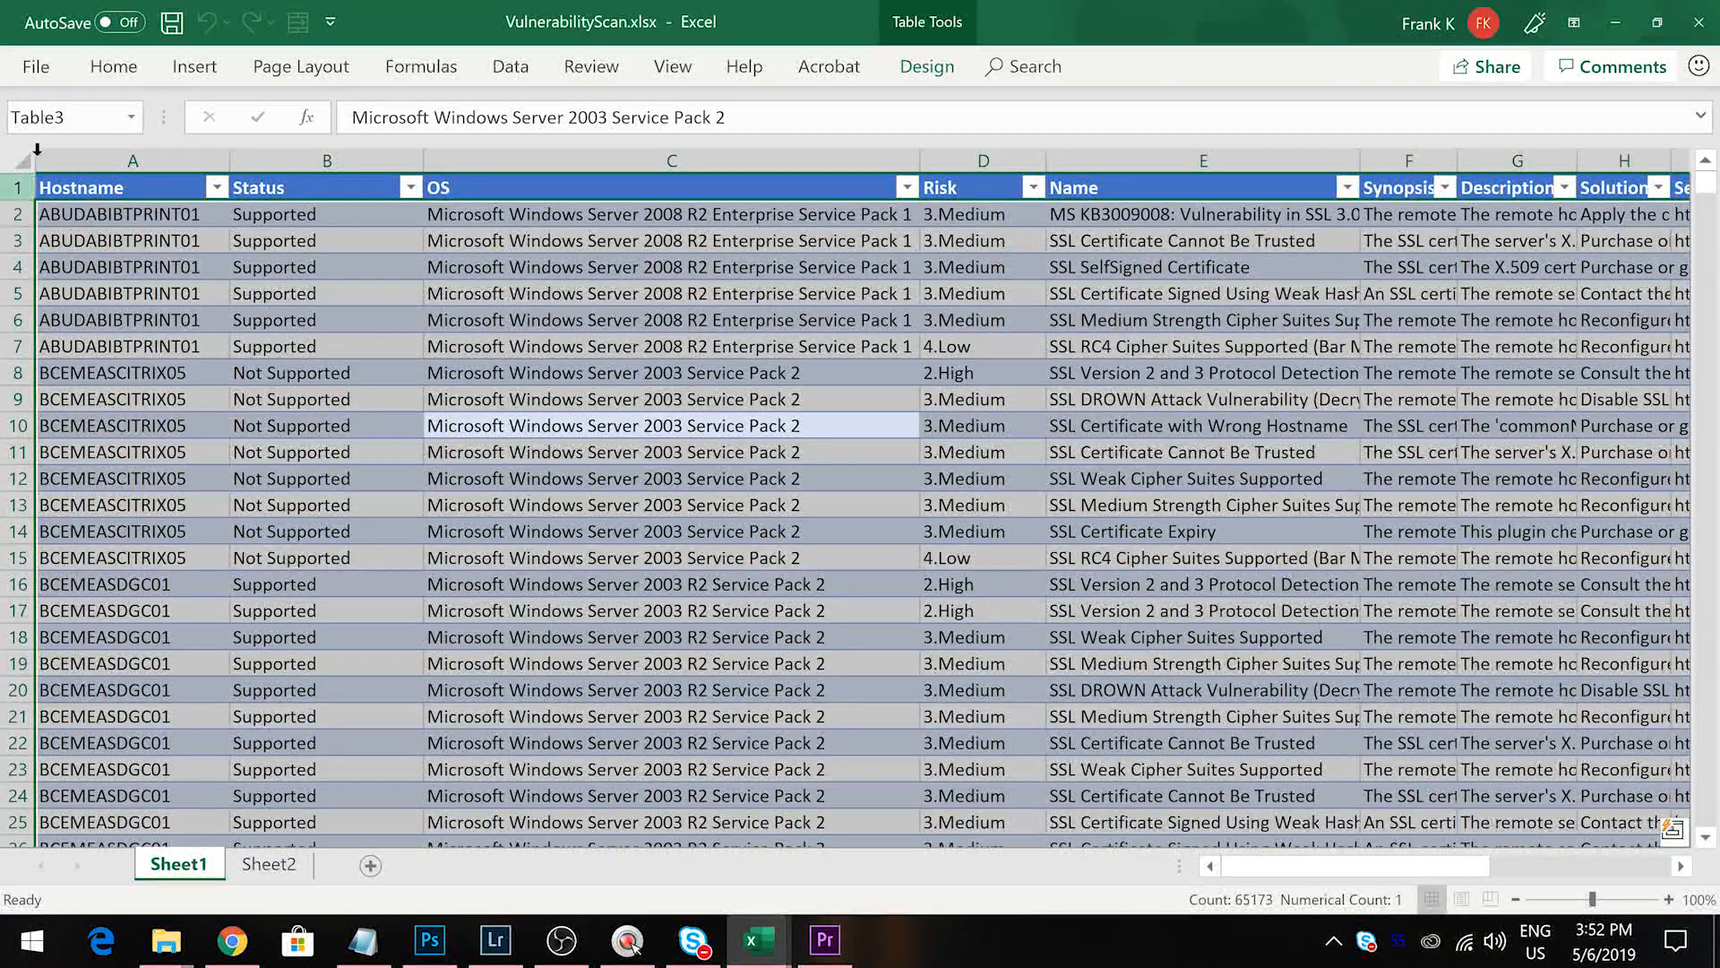
left_click(188, 72)
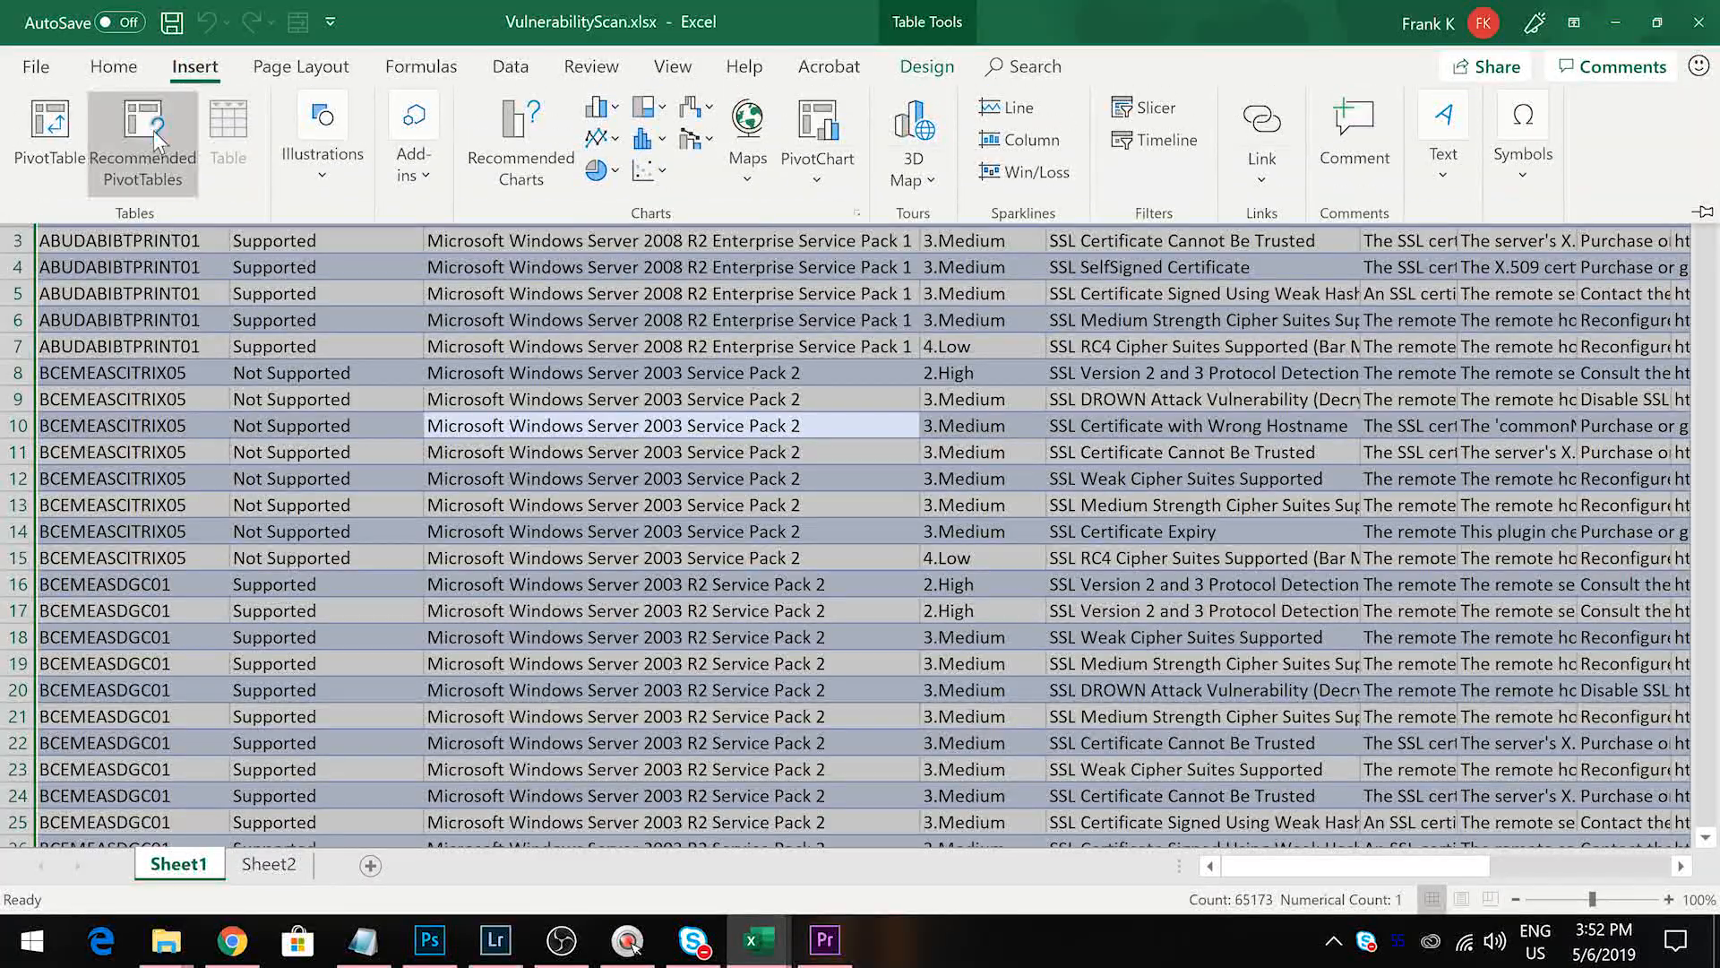
left_click(46, 143)
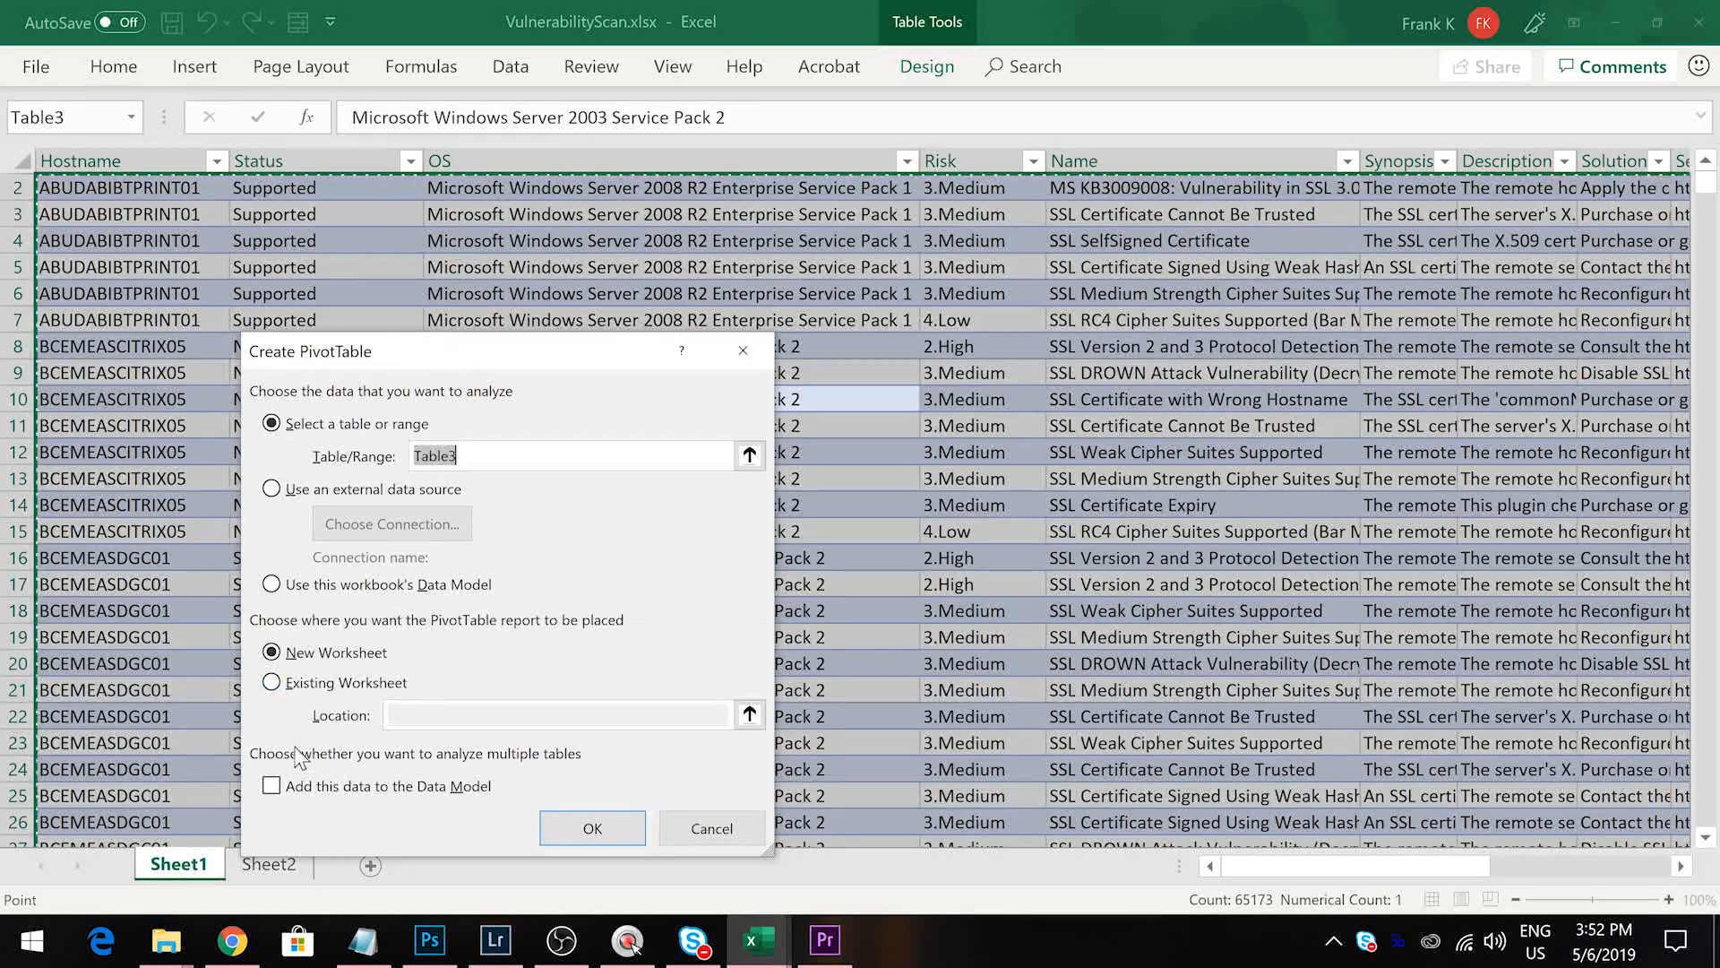
left_click(266, 789)
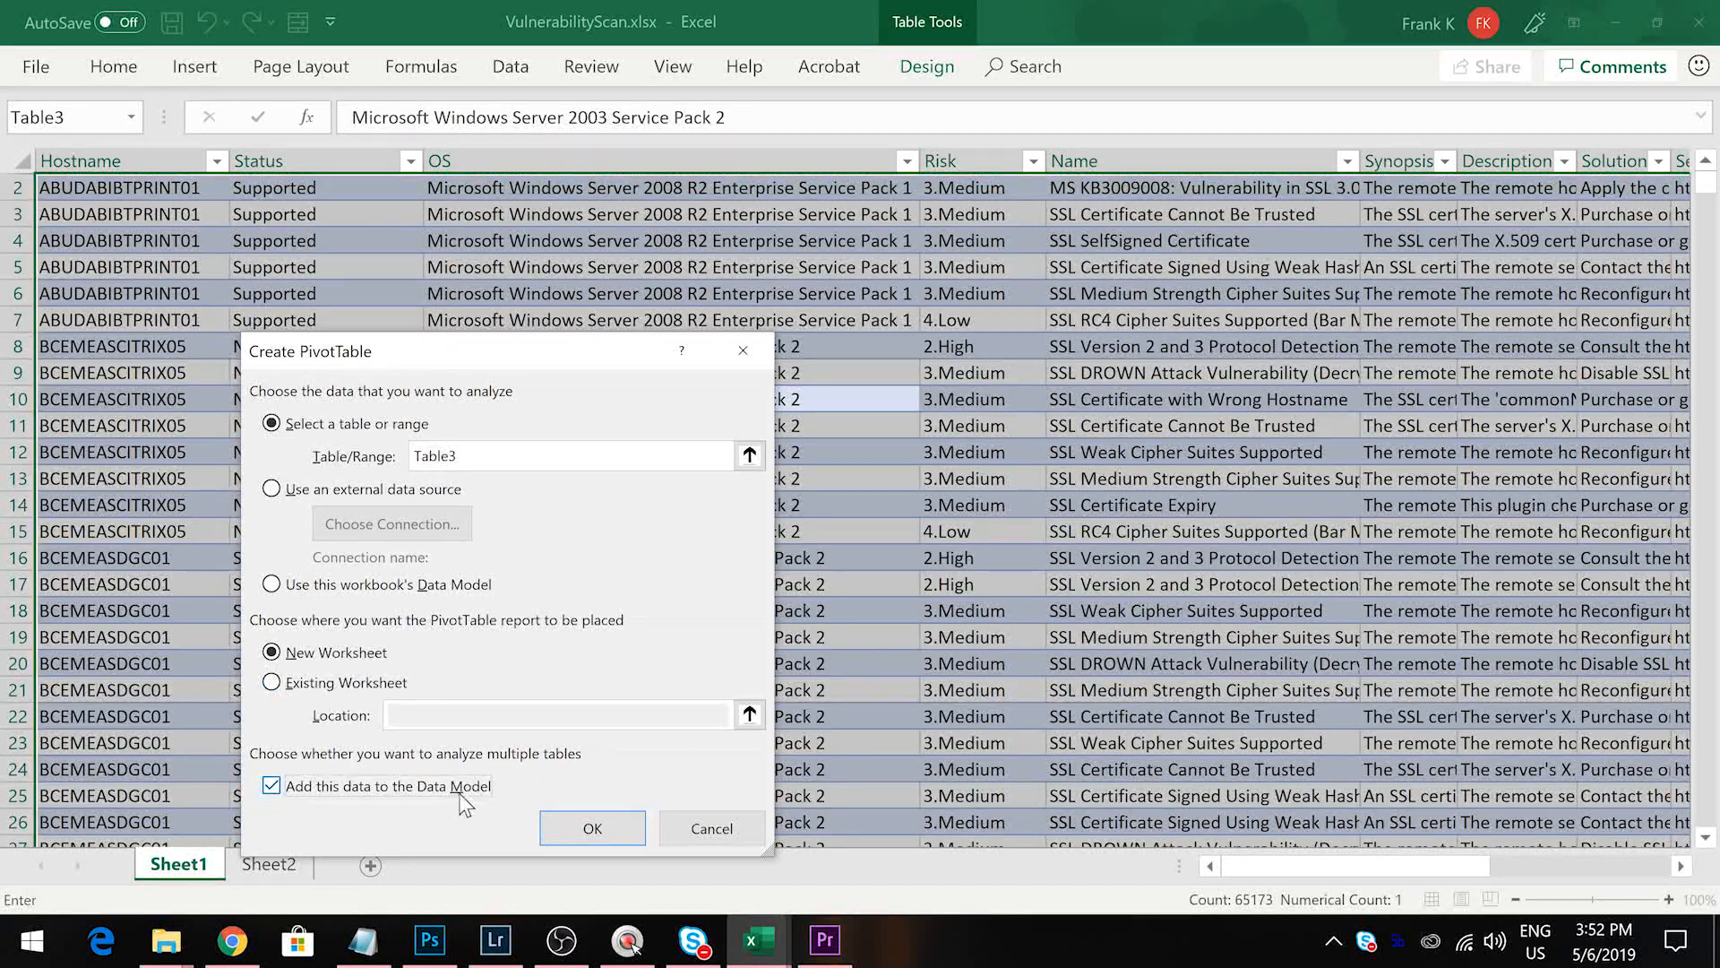
left_click(592, 829)
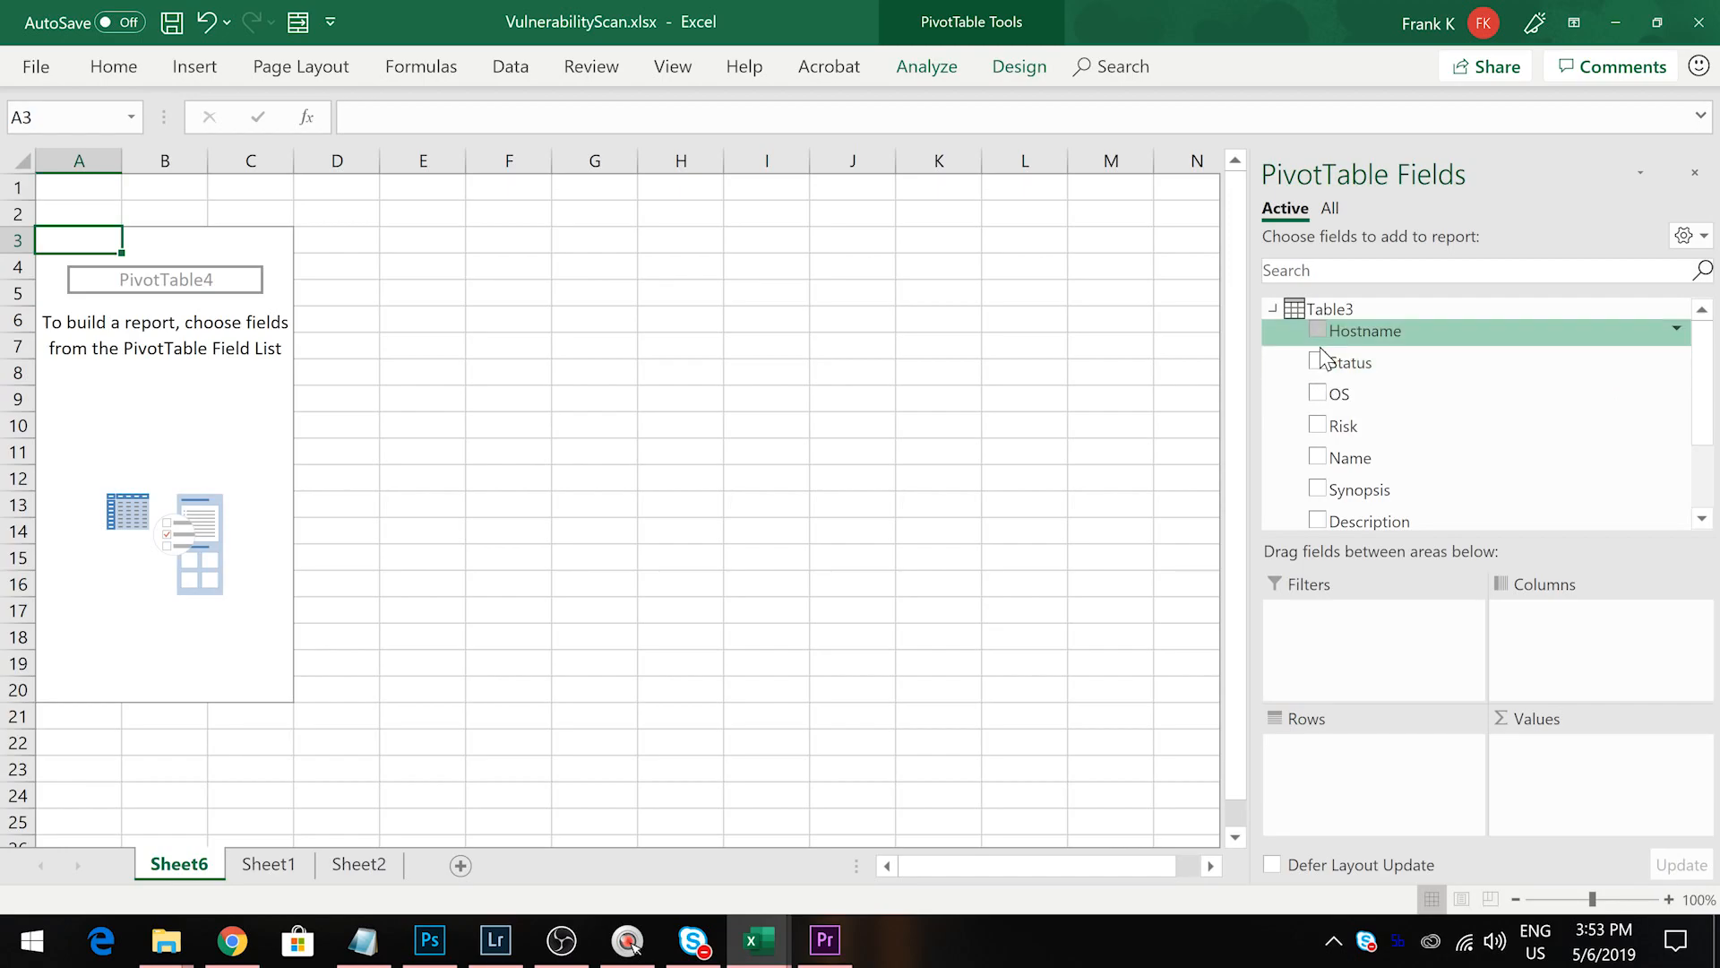
Add Status and Hostname as PivotTable rows and collapse the #N/A, Decommissioned and Not Supported groups, leaving Supported expanded
left_click(1318, 361)
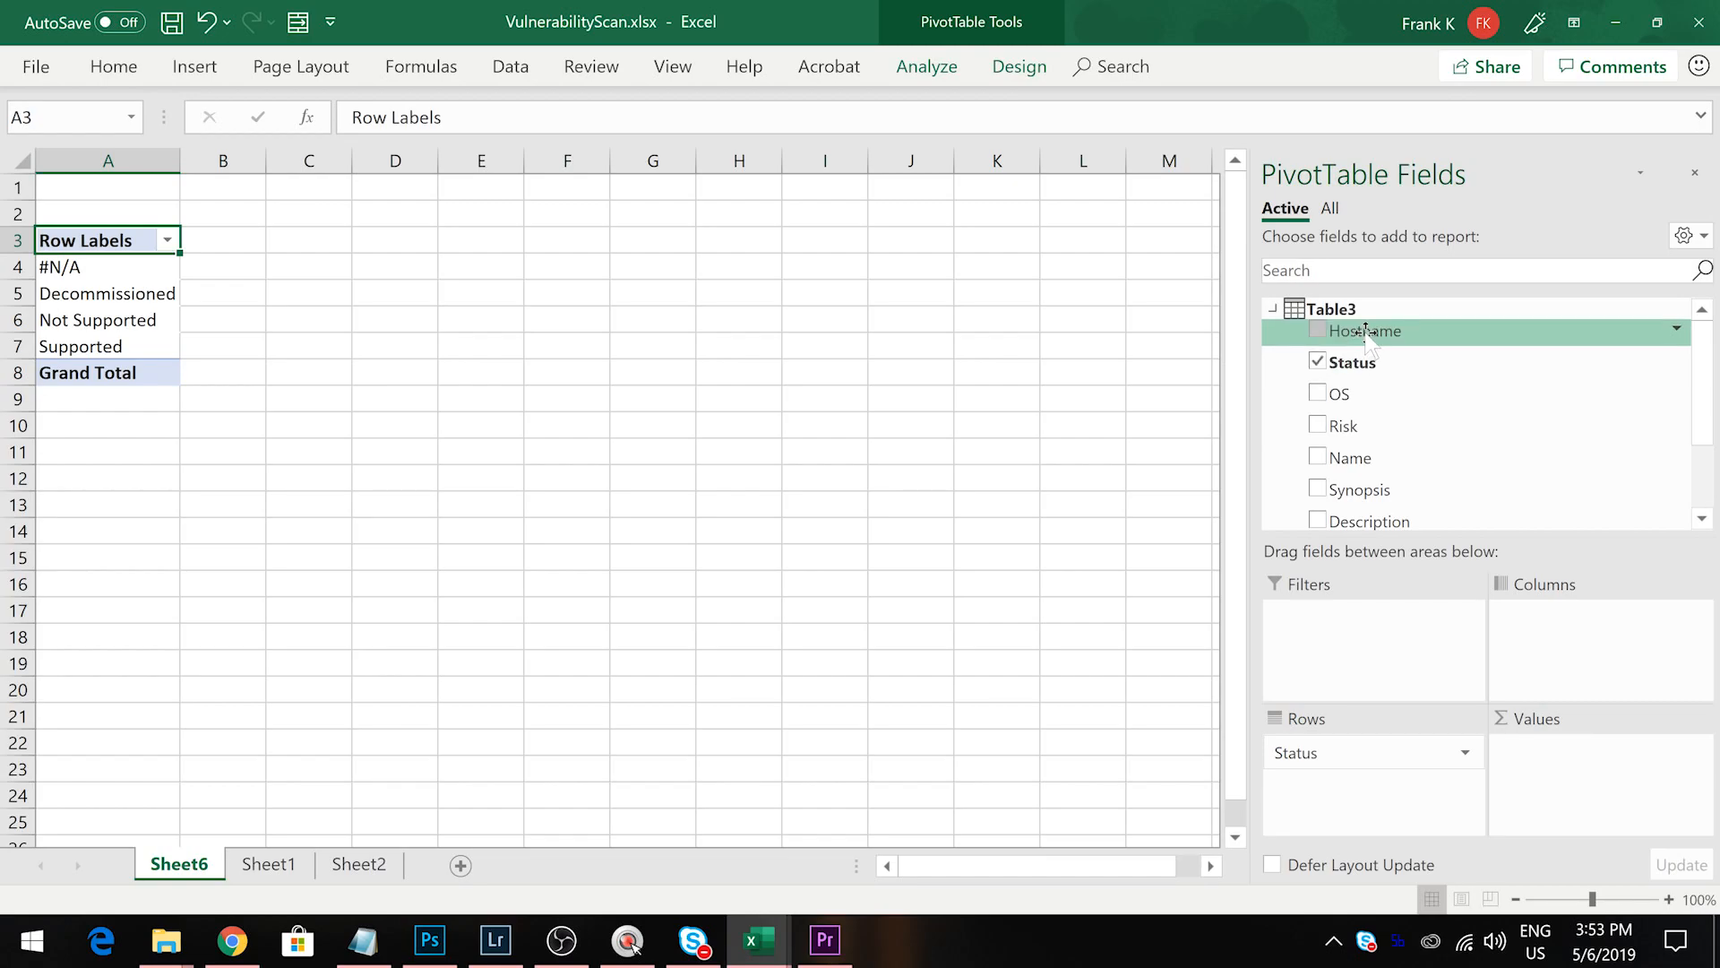
left_click(1317, 330)
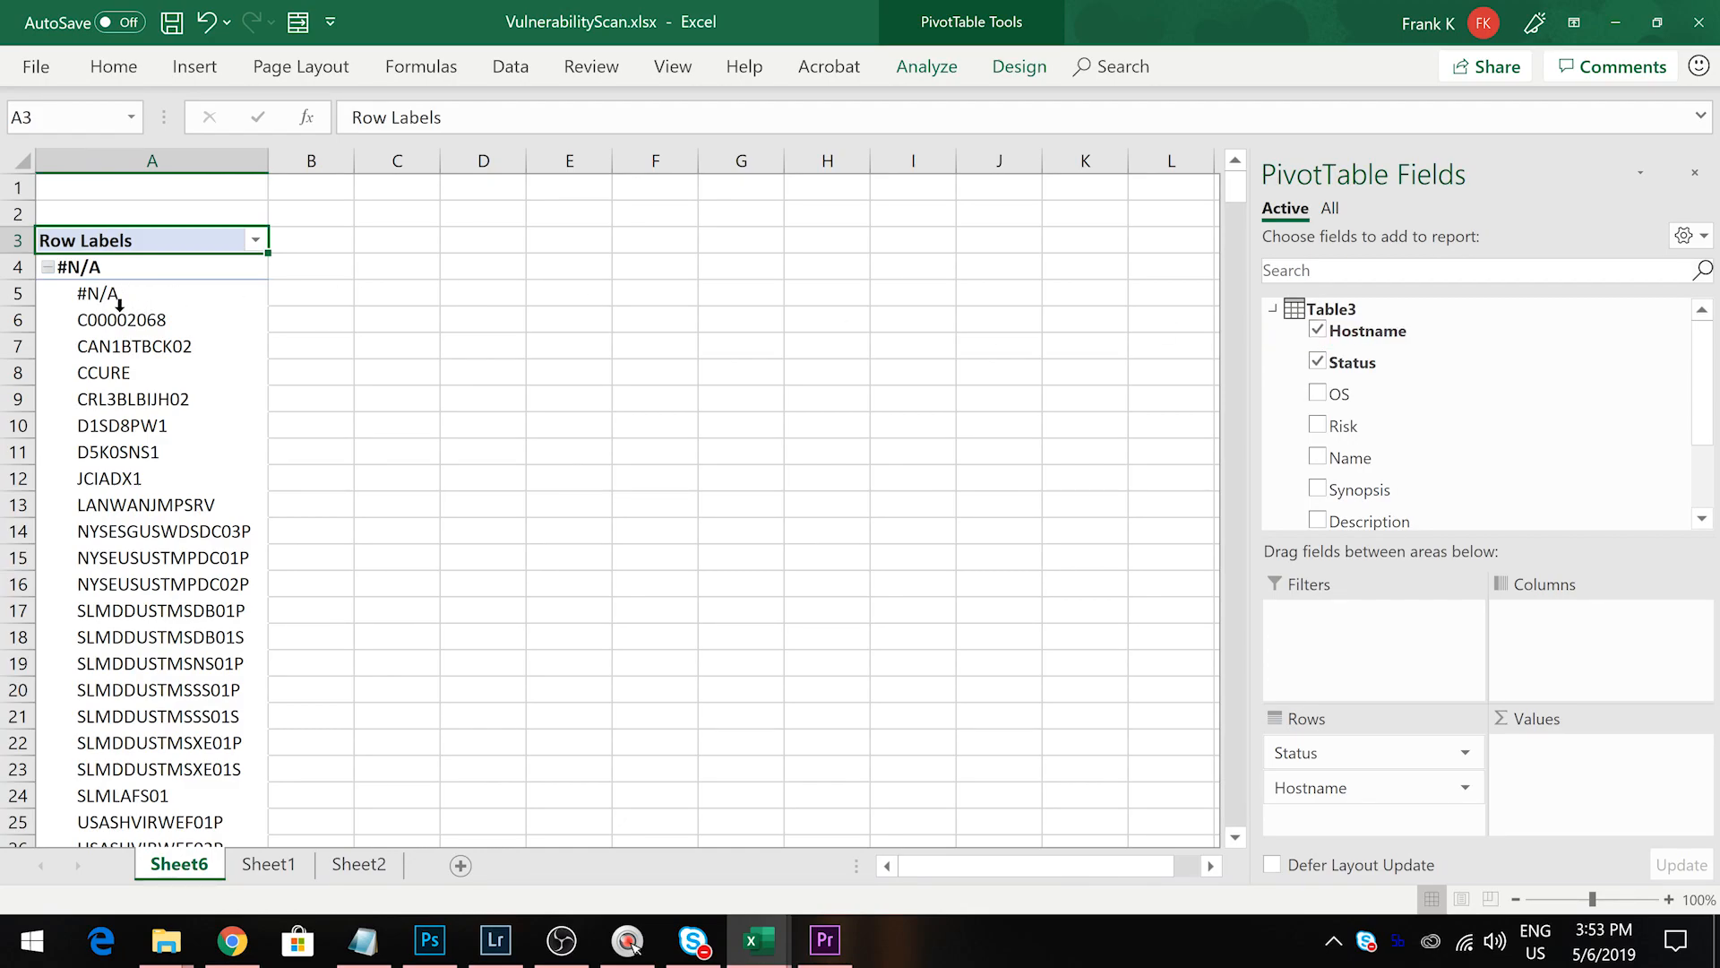
scroll(124, 304, "down", 1)
left_click(47, 242)
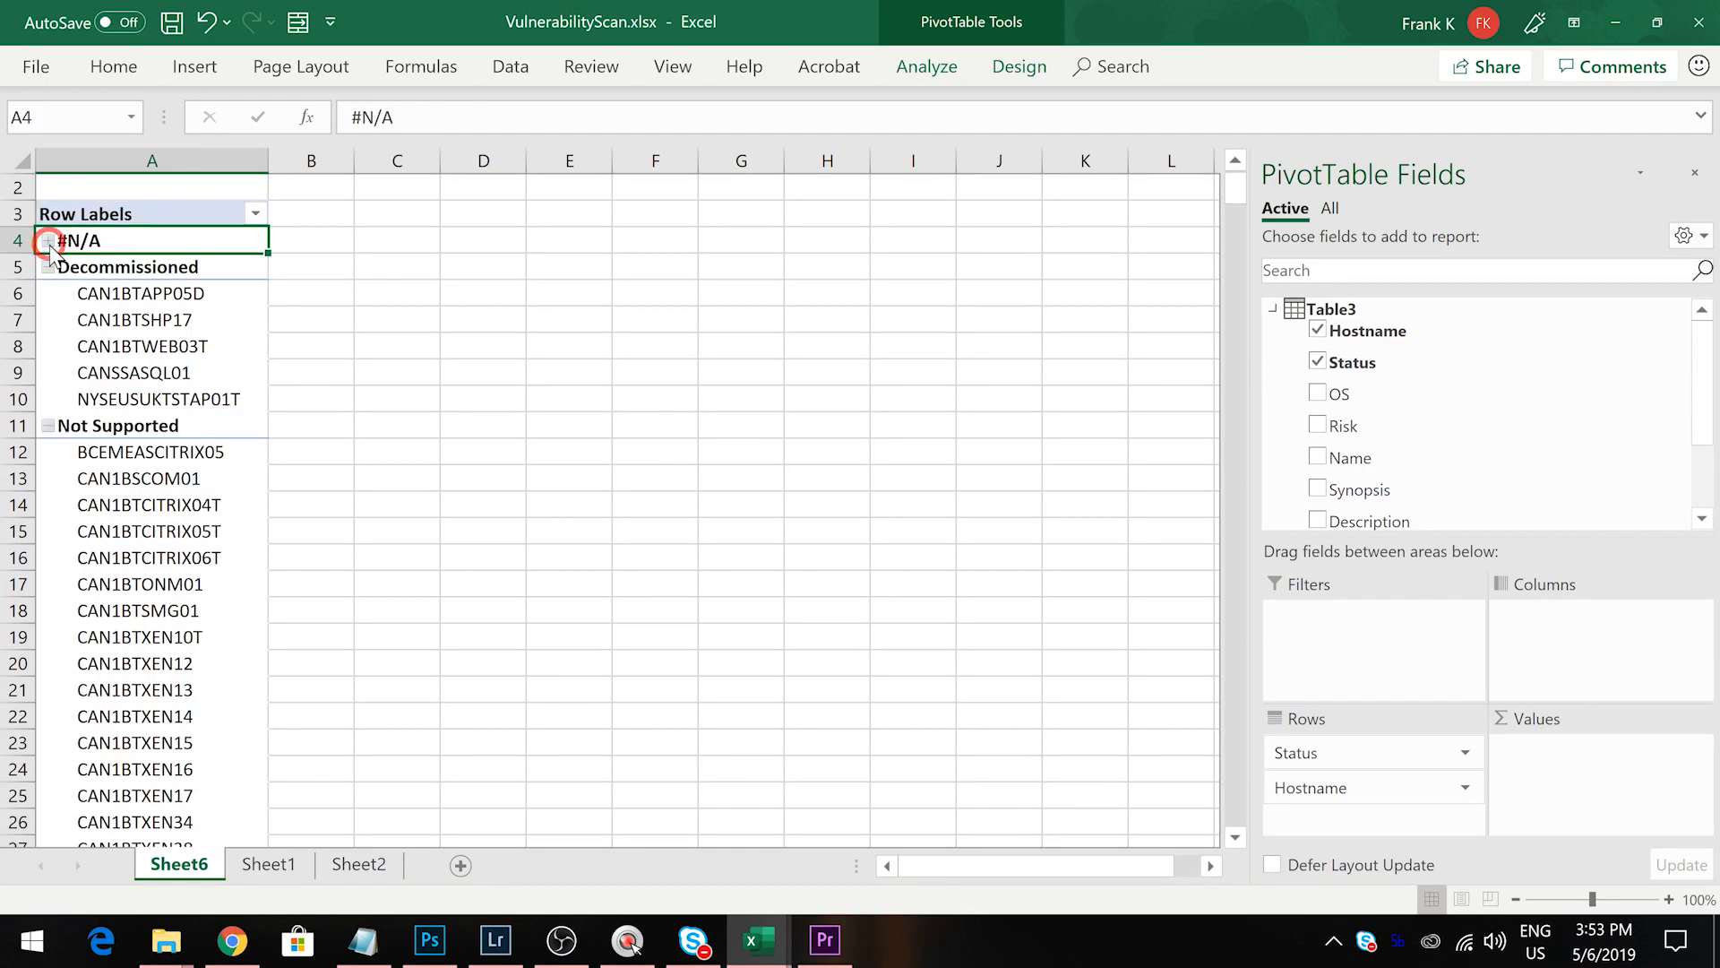
left_click(47, 426)
scroll(59, 437, "down", 2)
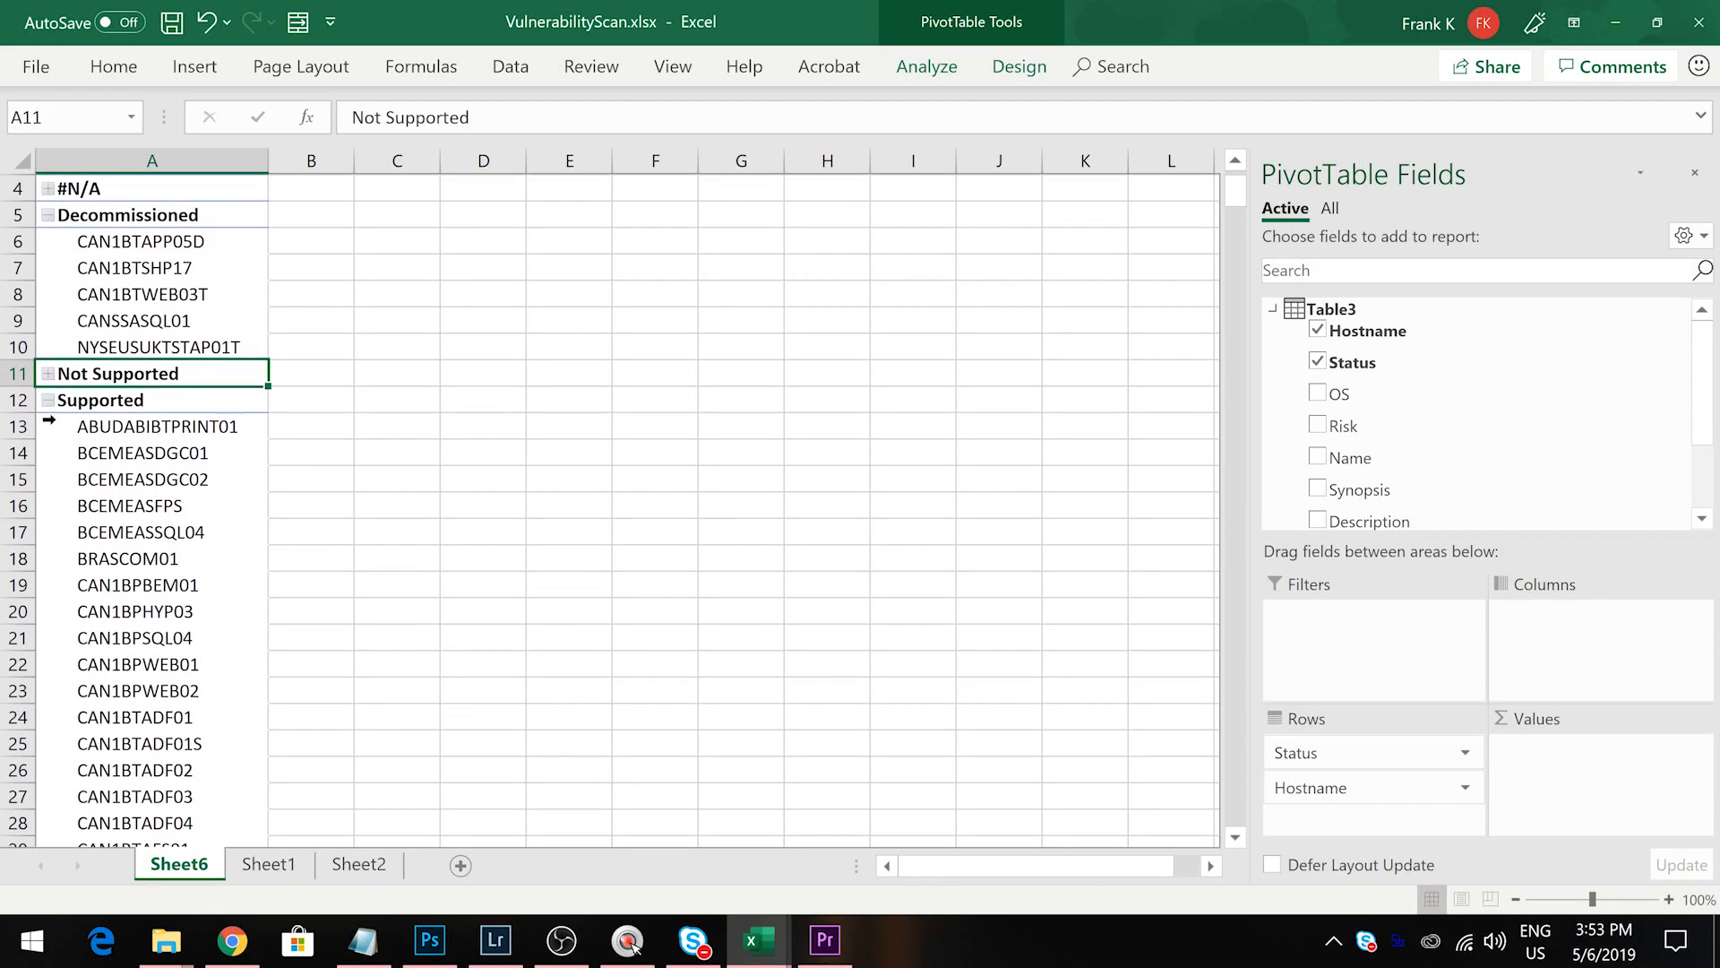
left_click(47, 400)
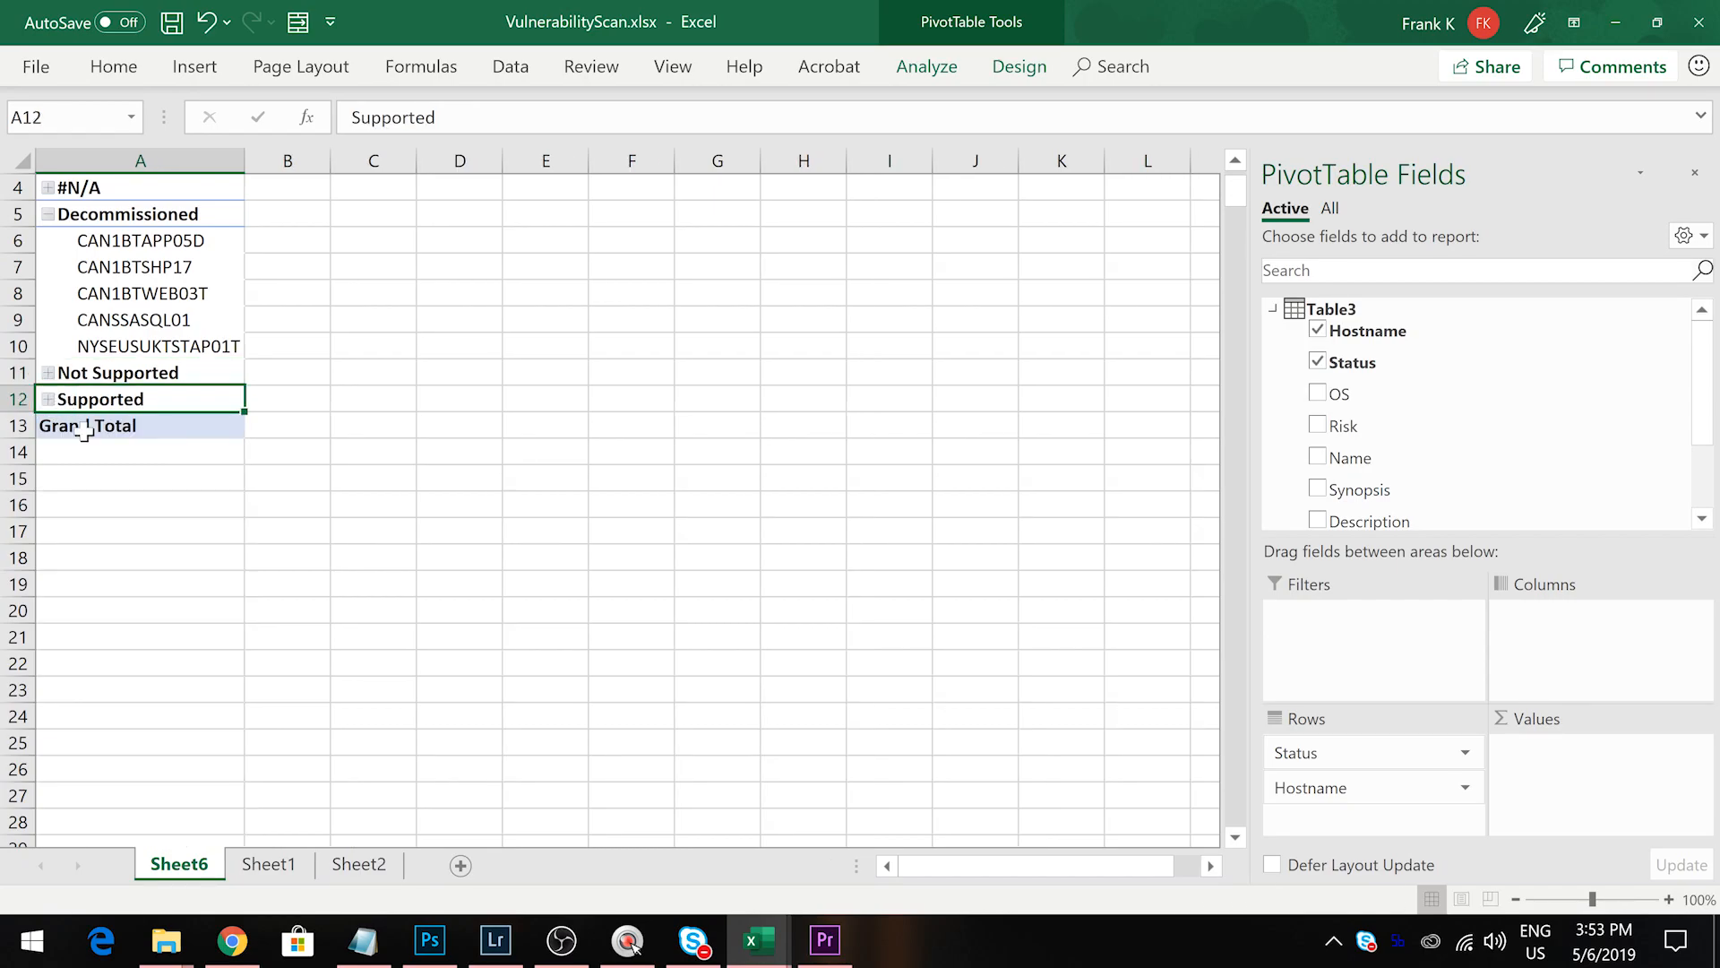
left_click(48, 214)
left_click(50, 268)
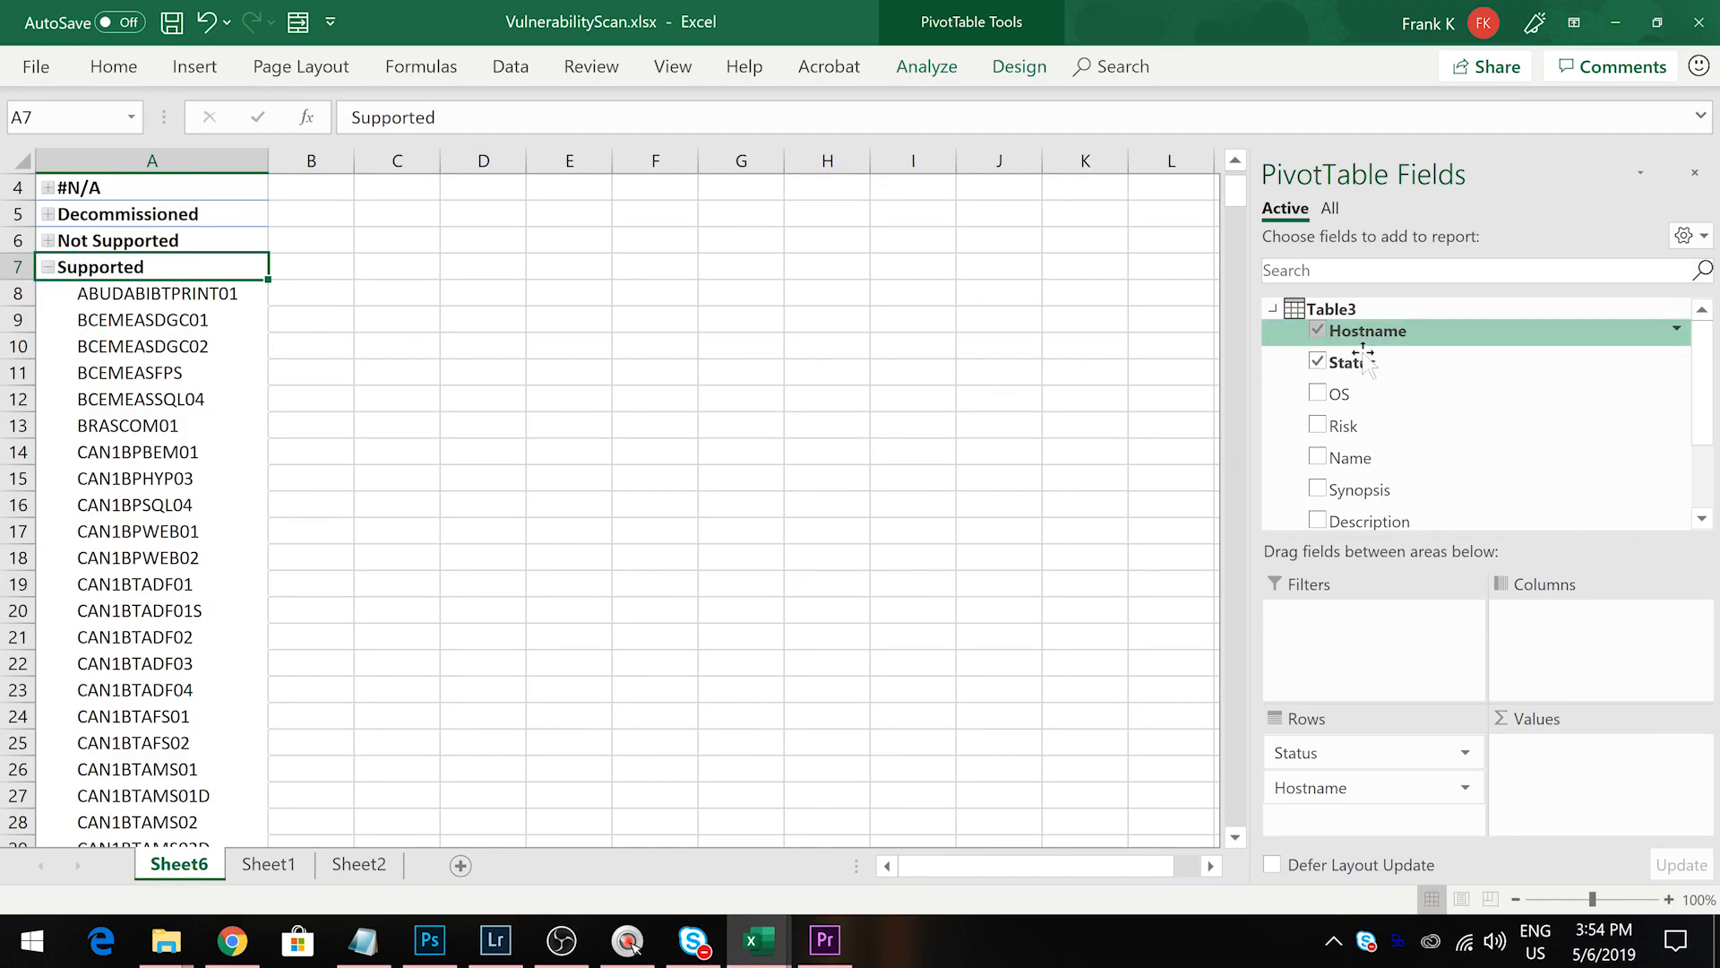
Move Hostname from the PivotTable's rows to its values and summarize it by Distinct Count
left_click_drag(1294, 789, 1559, 758)
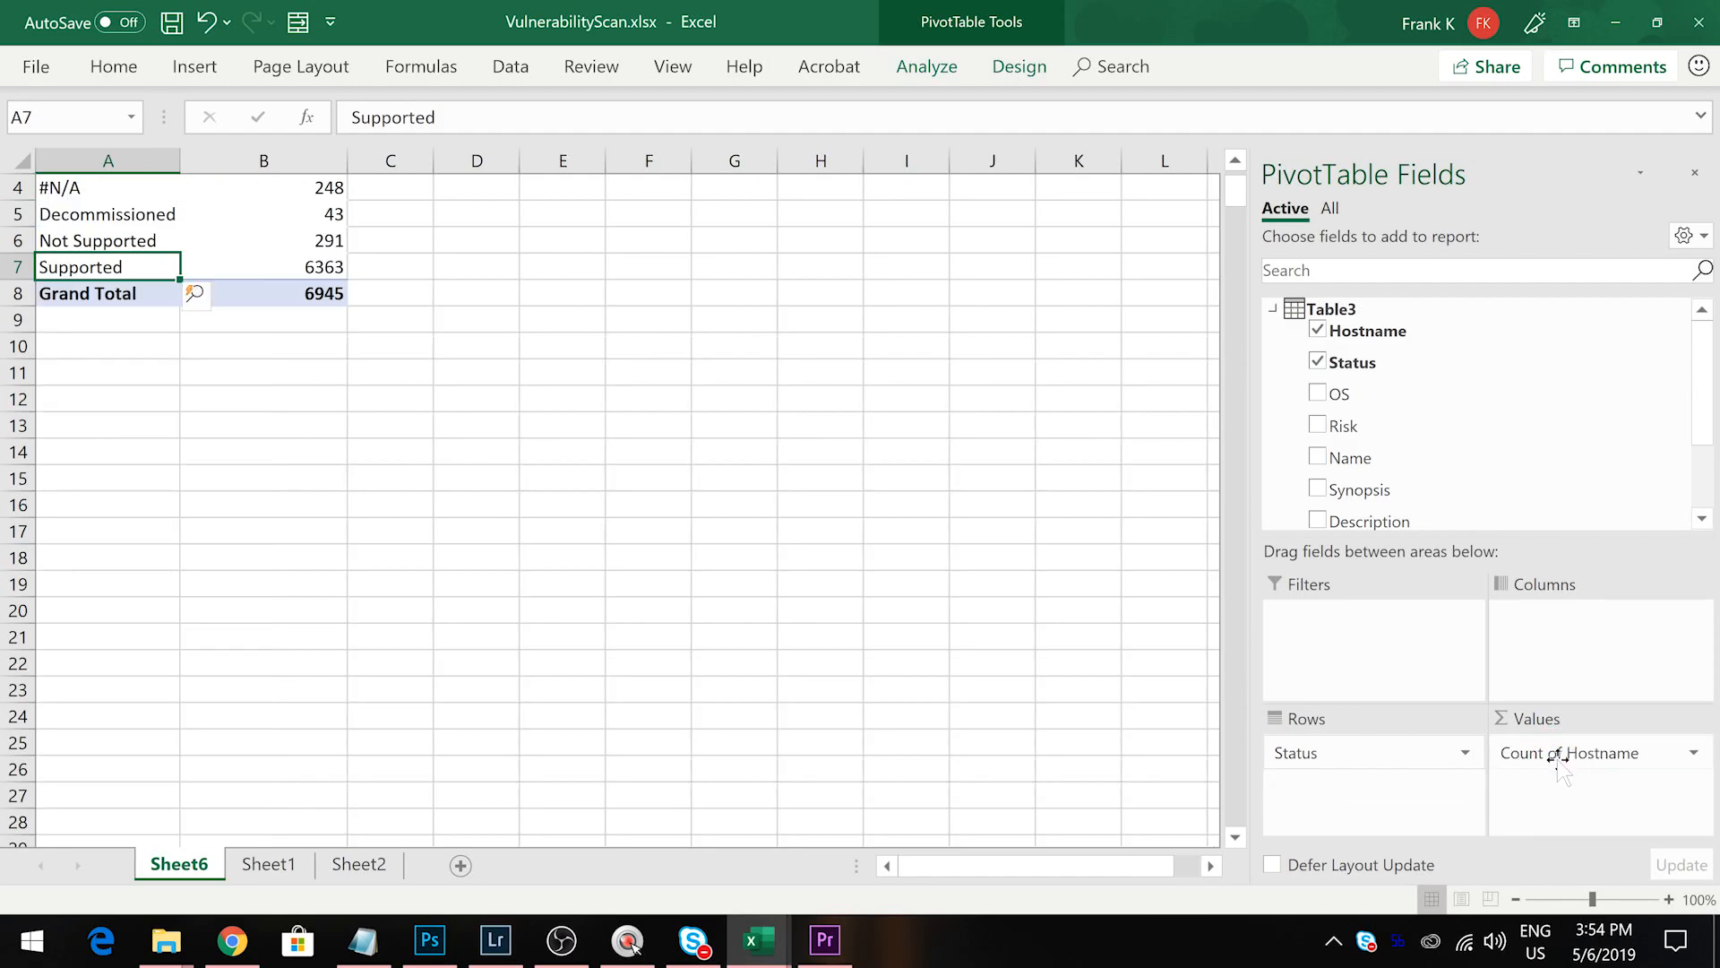
scroll(691, 437, "up", 1)
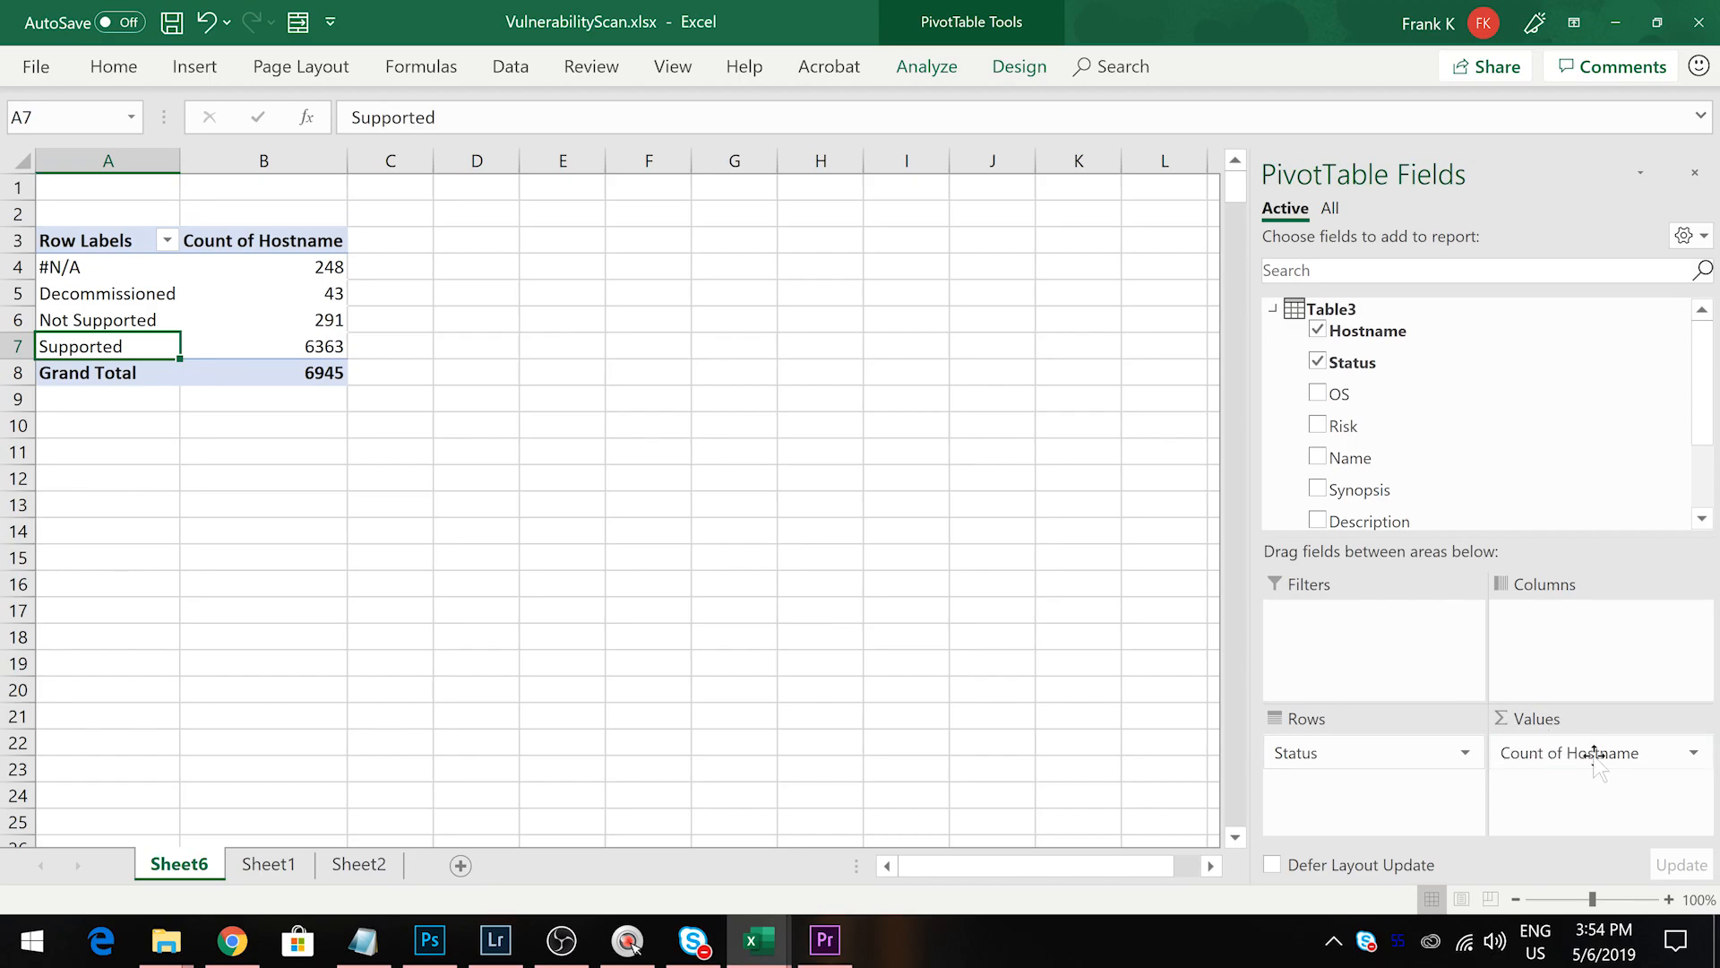
left_click(1694, 755)
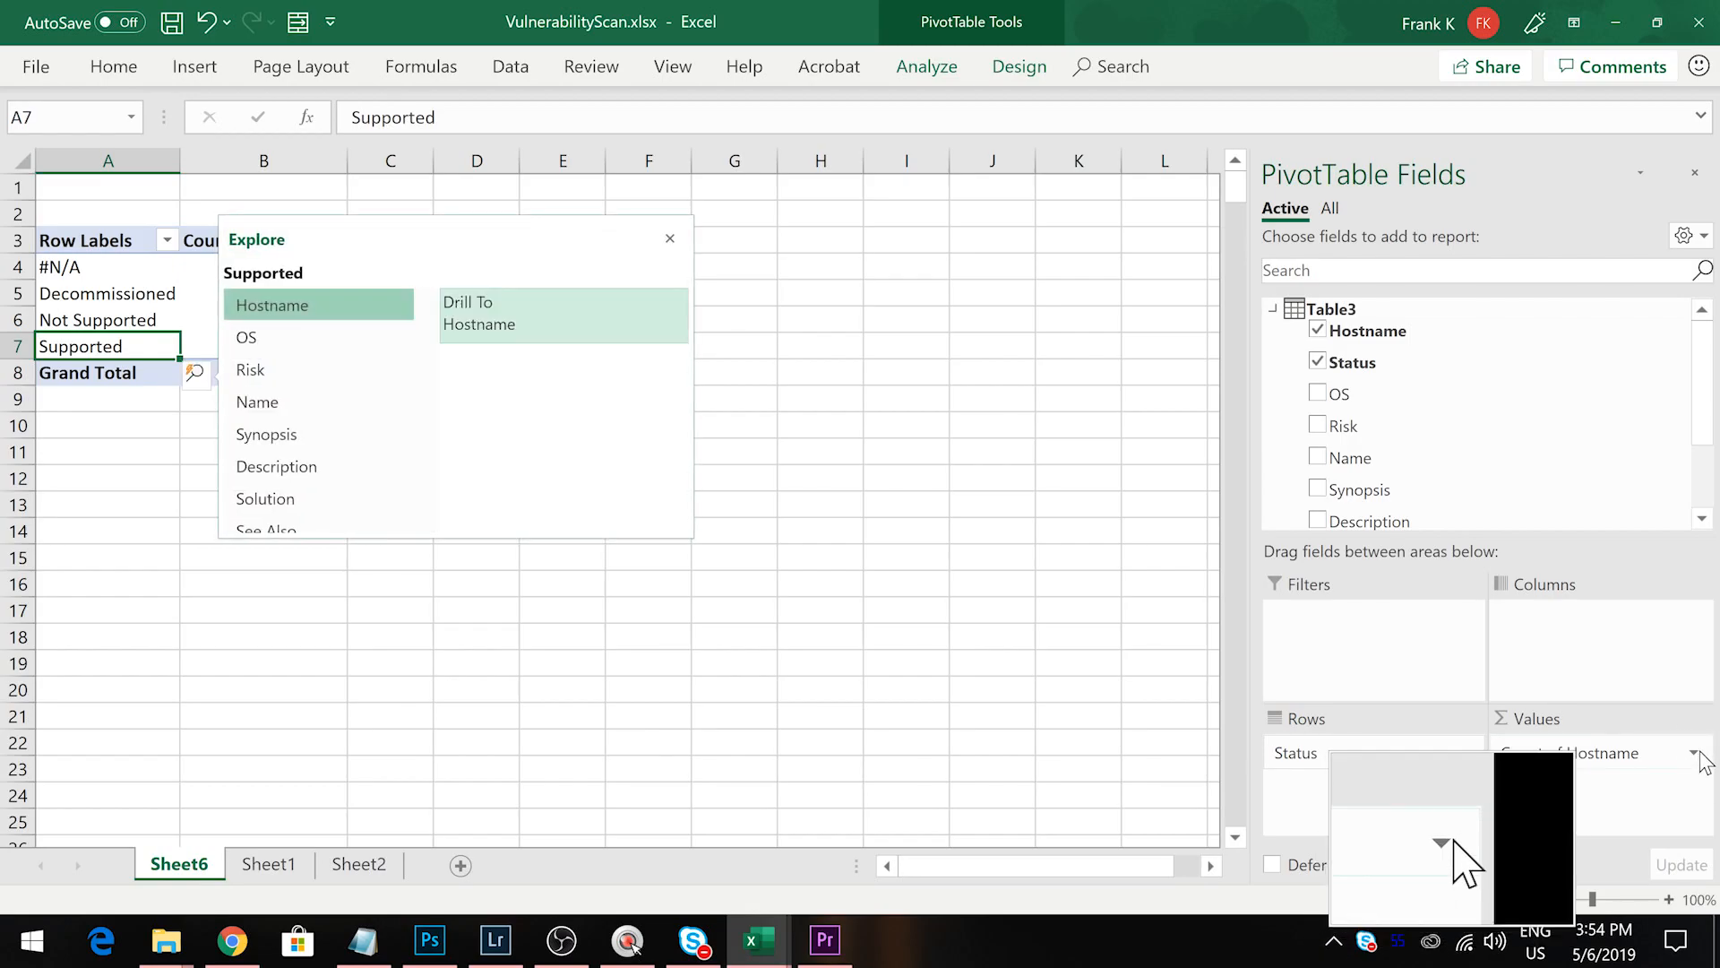
left_click(1696, 755)
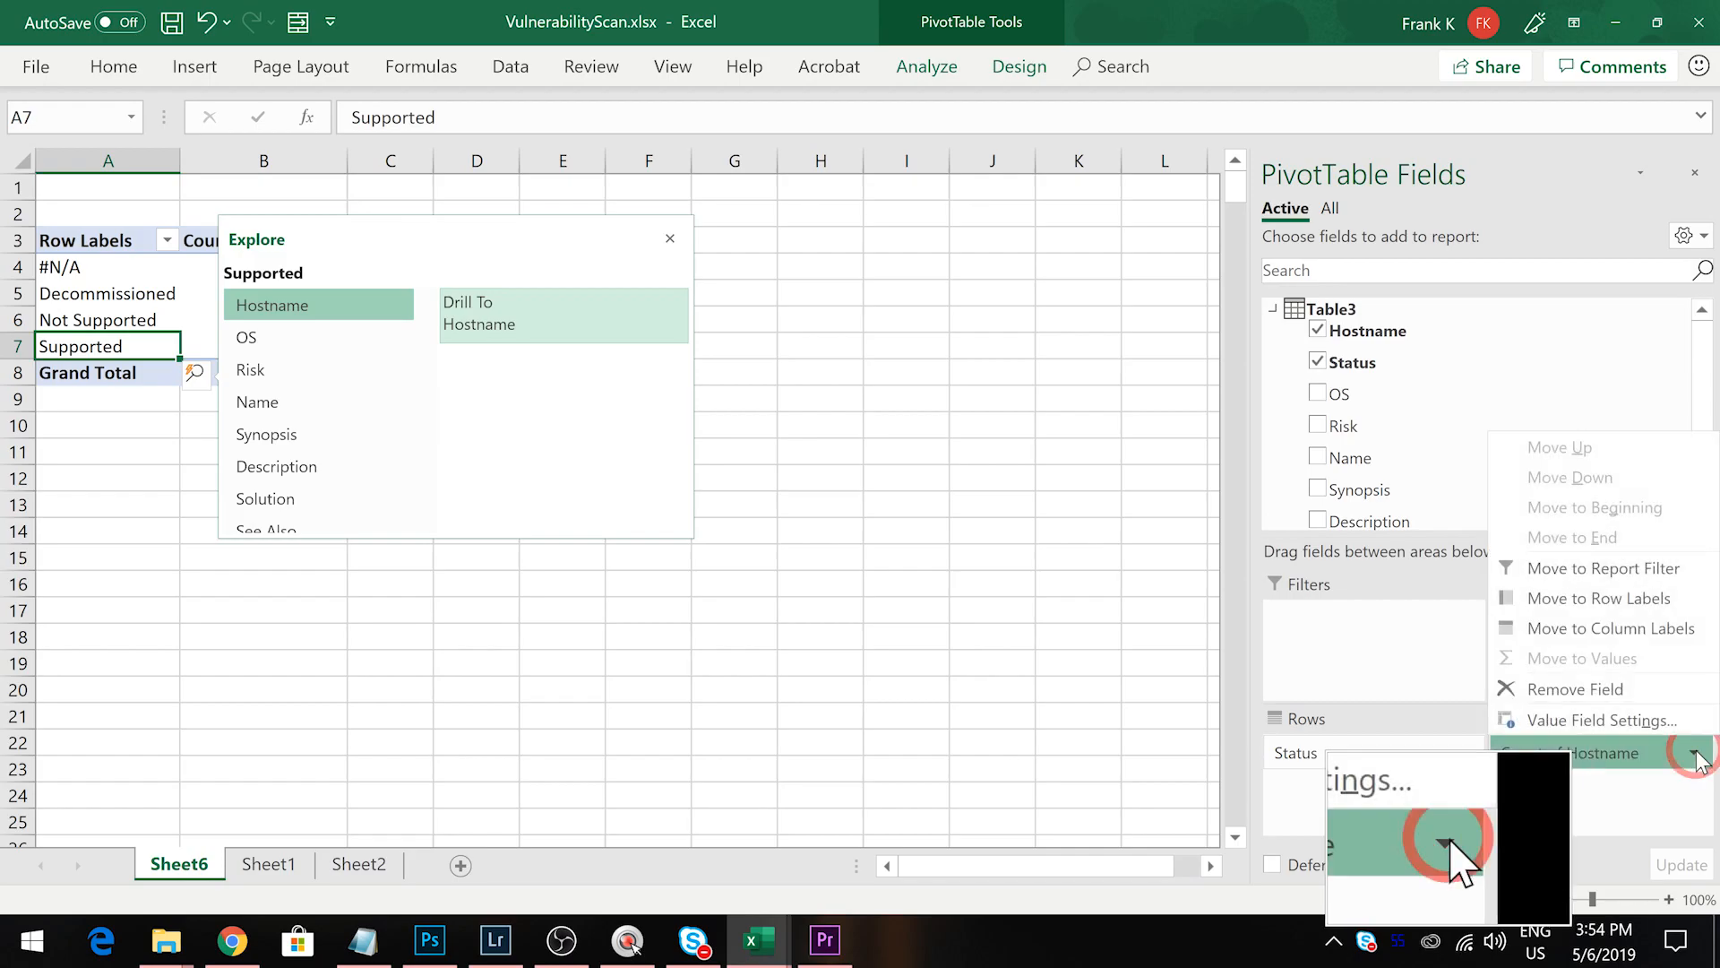
left_click(1577, 715)
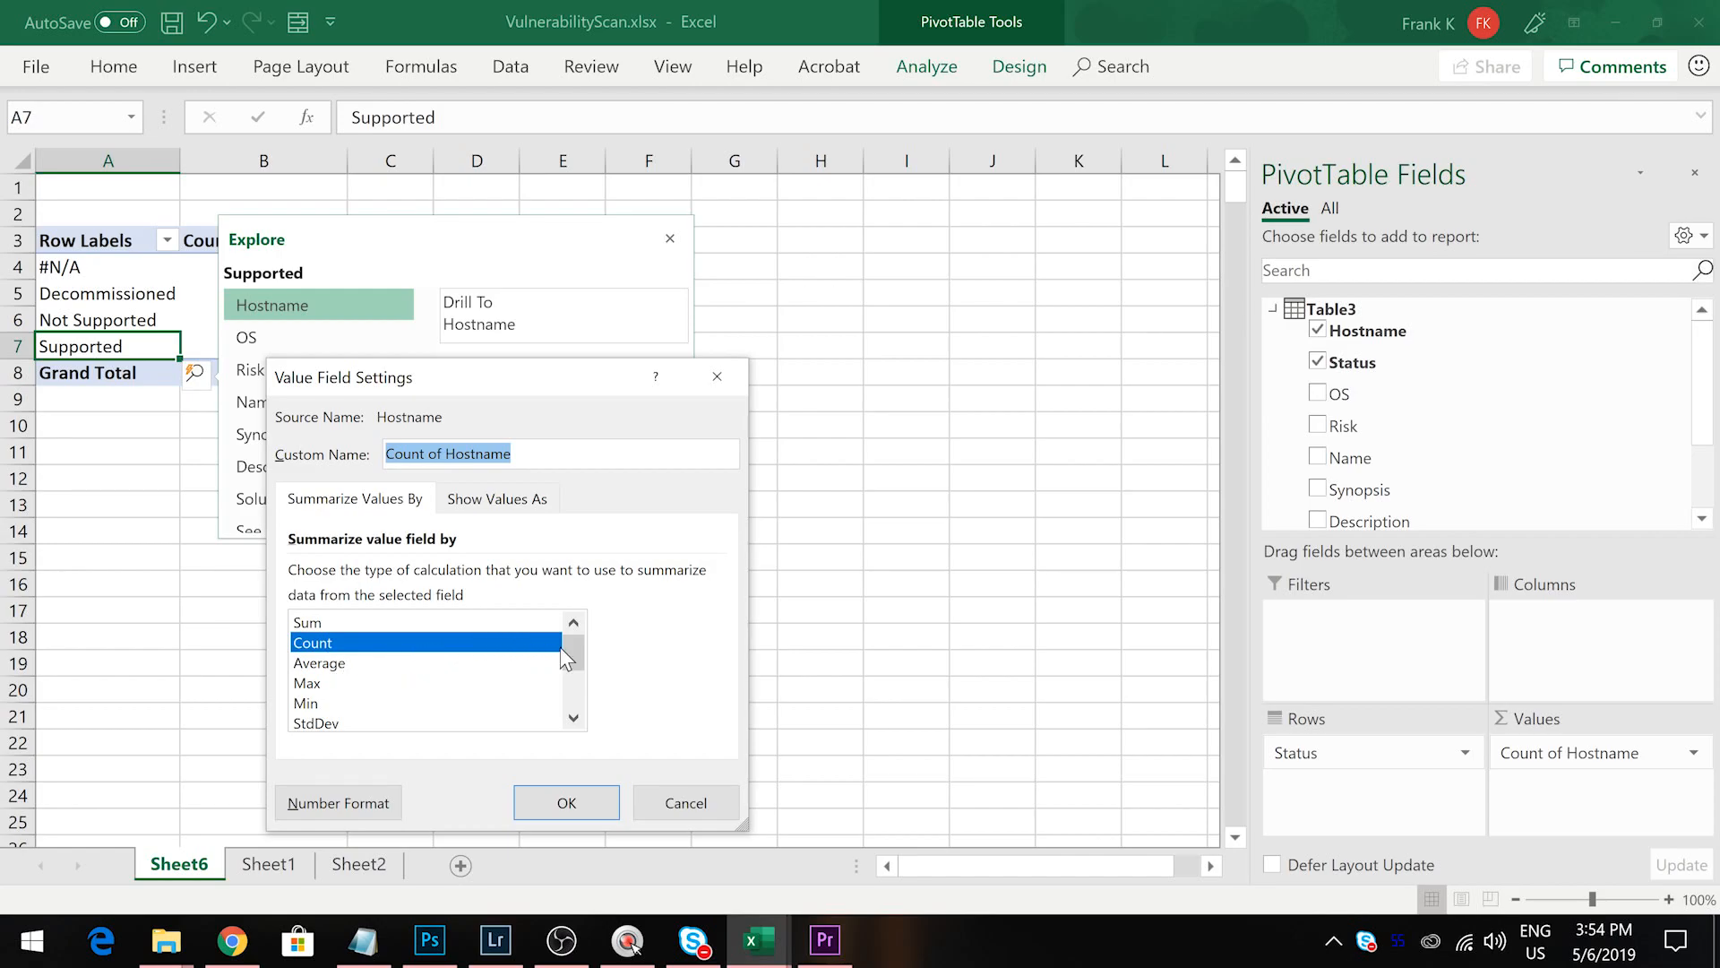
left_click_drag(580, 658, 569, 701)
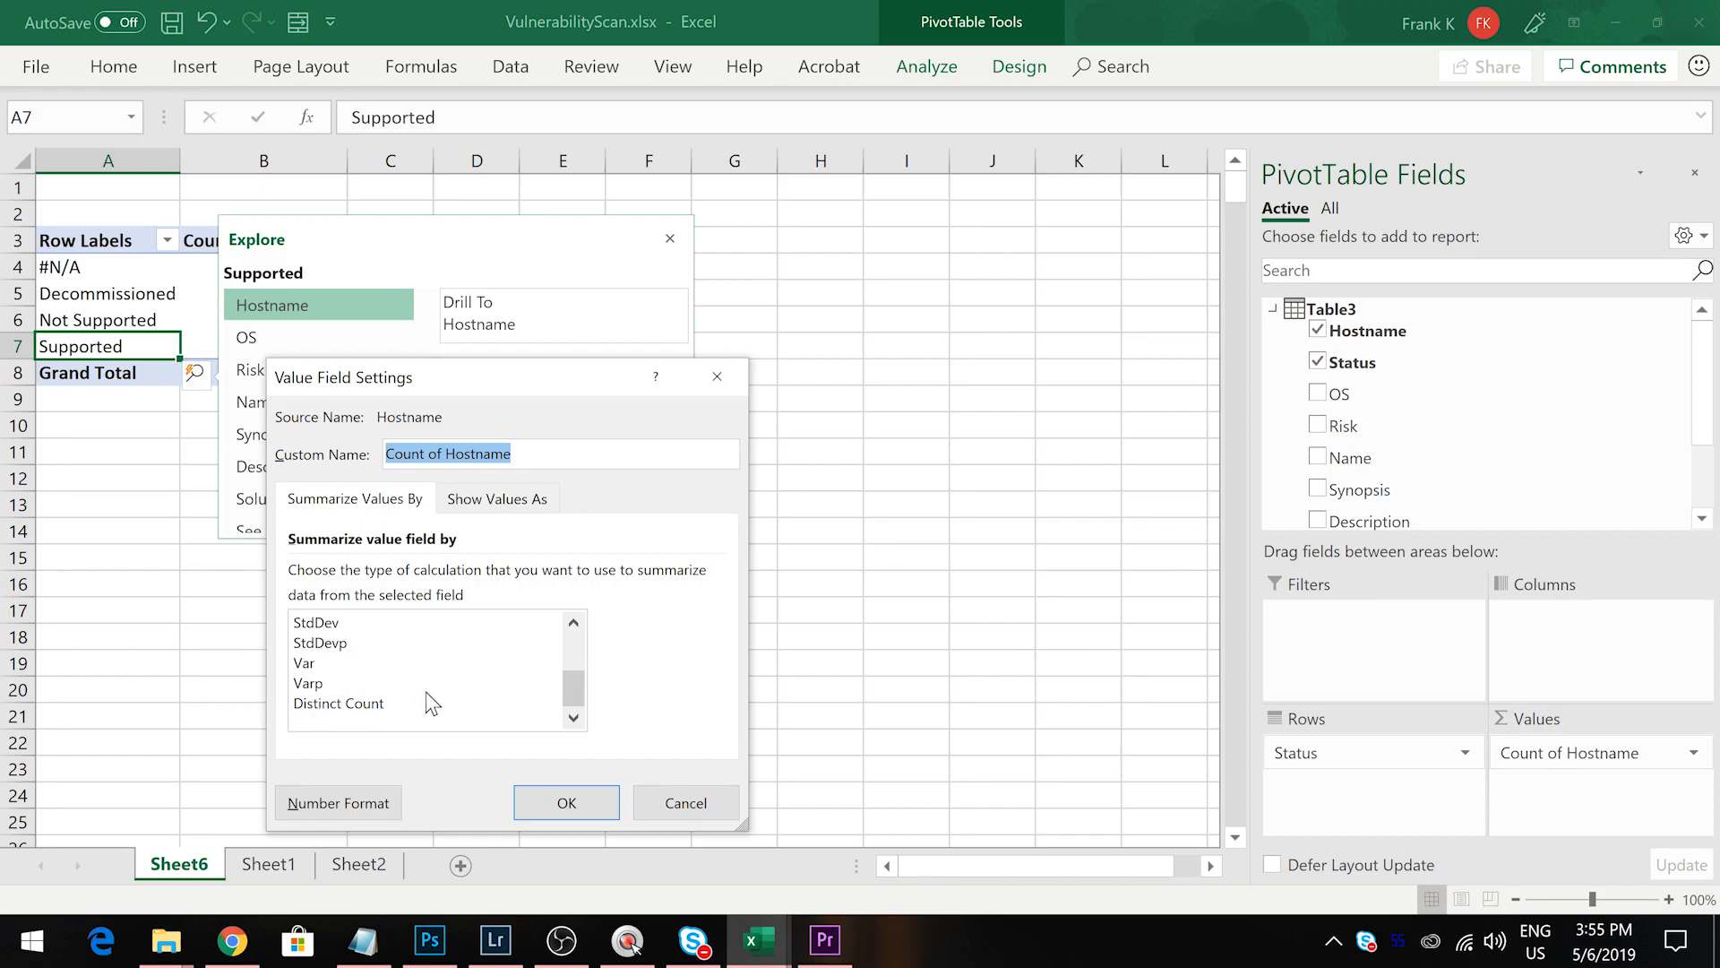
left_click(381, 705)
left_click(566, 803)
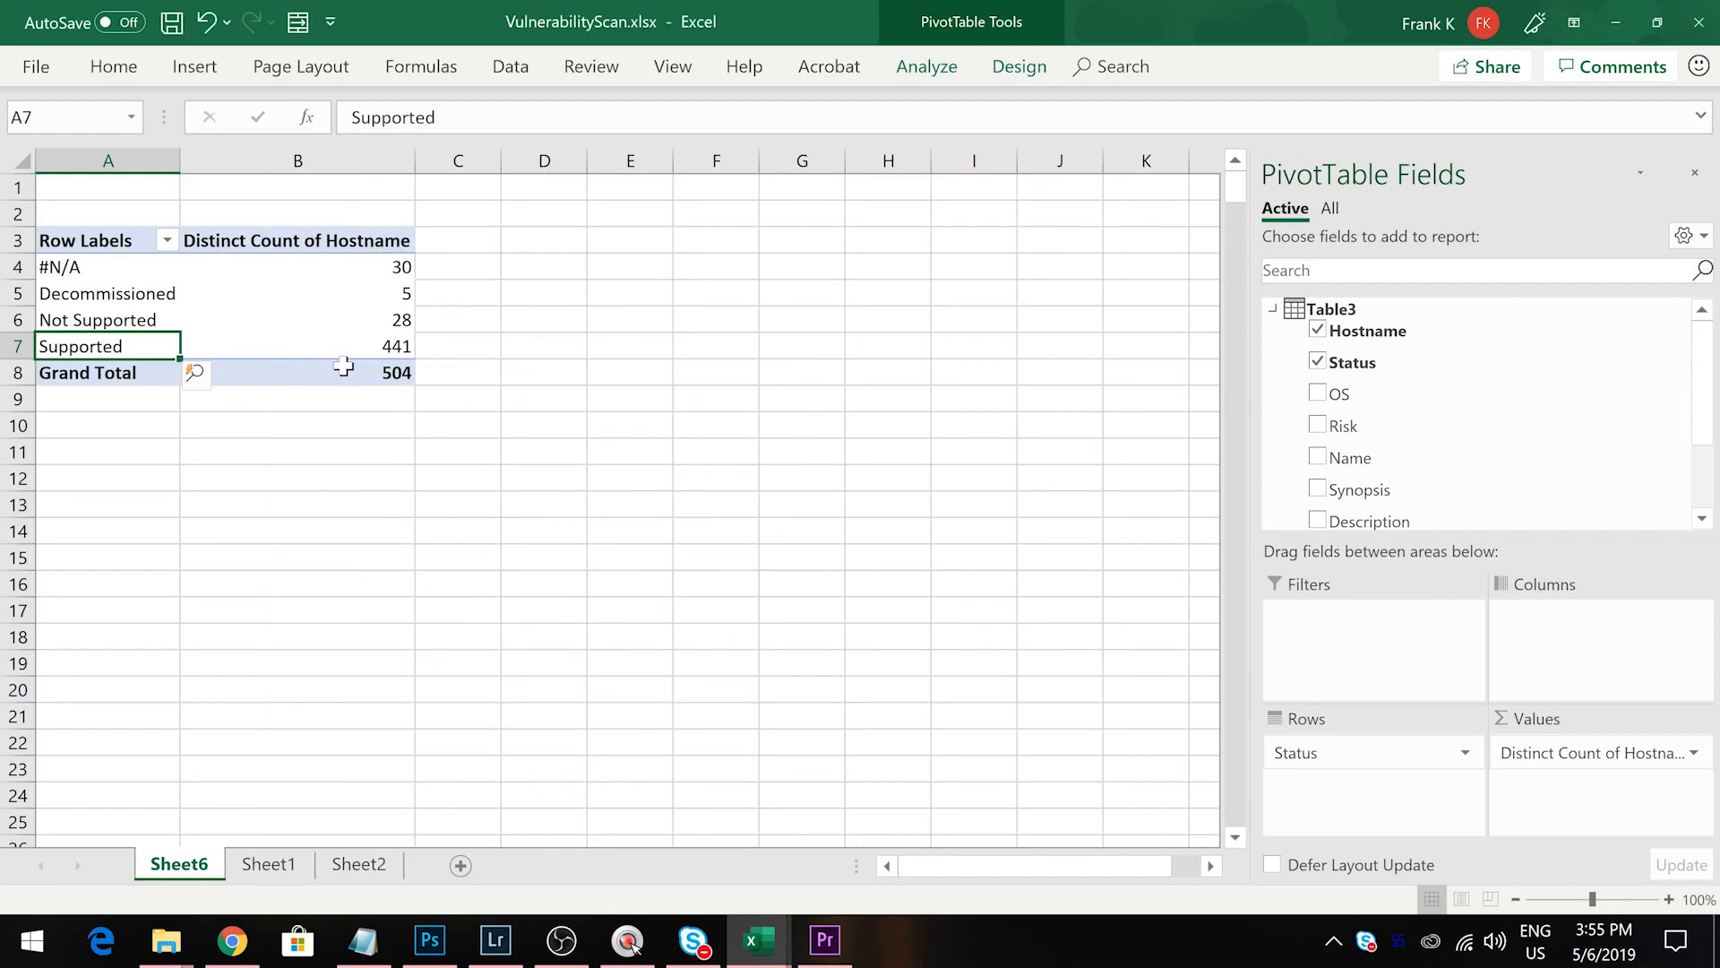
Examine the distinct hostname counts for the grand total and each status in the PivotTable
left_click(345, 367)
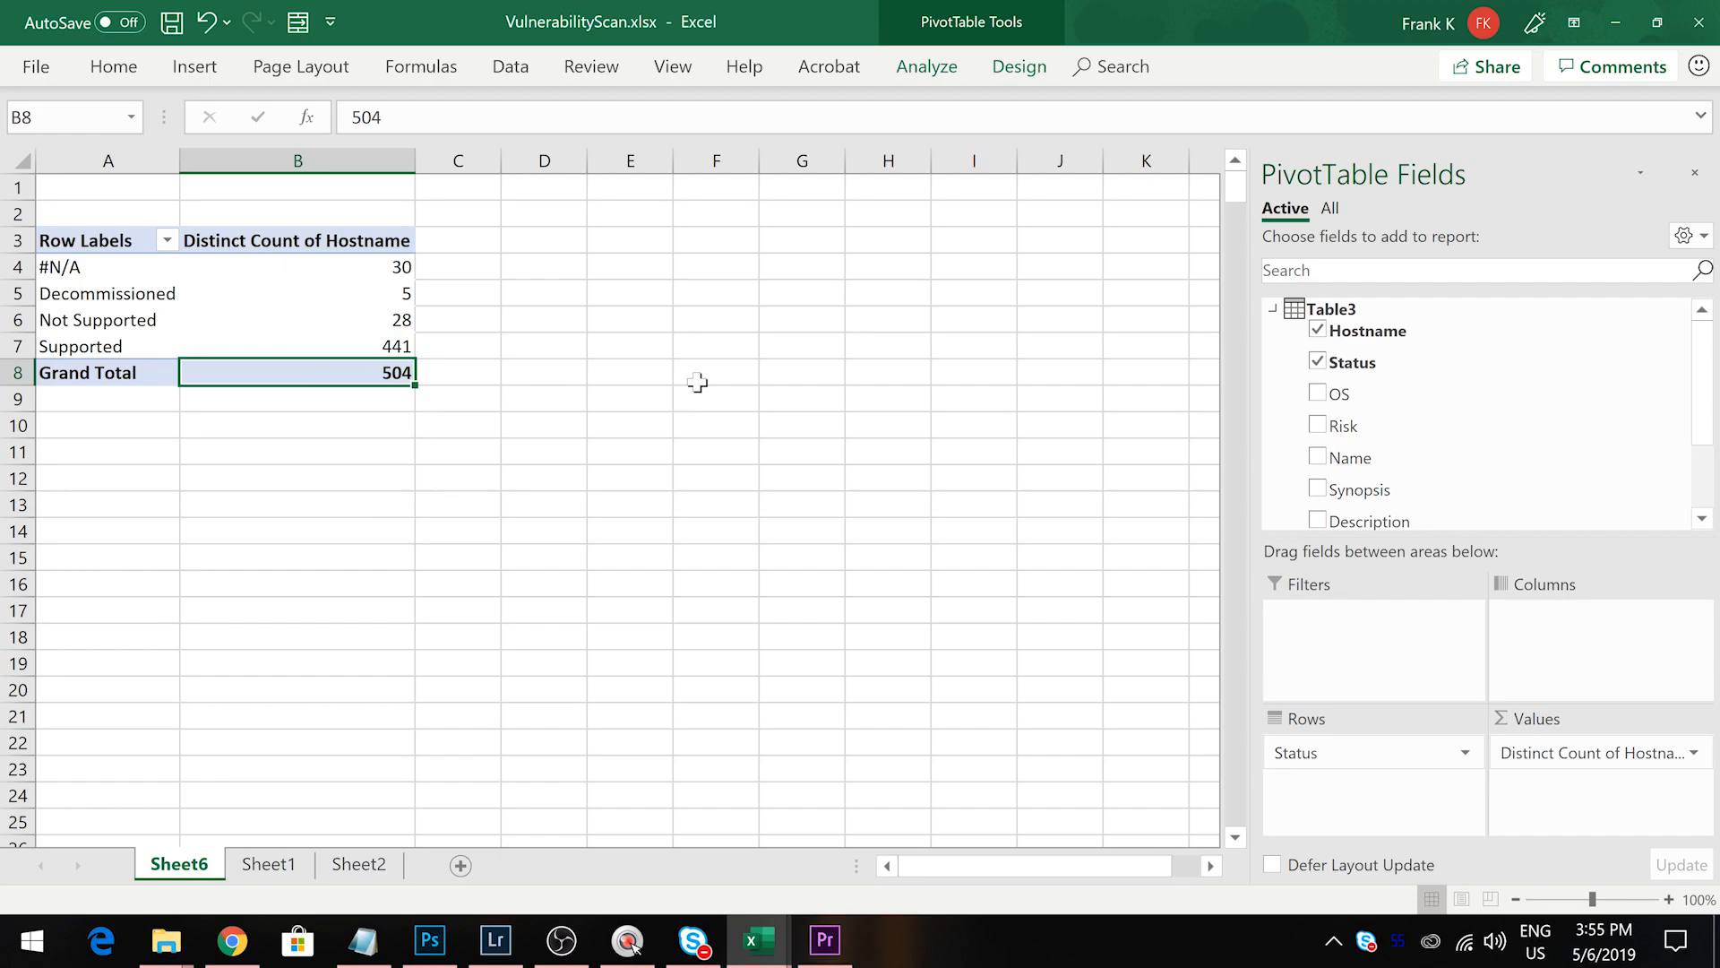
left_click(337, 344)
left_click(327, 319)
left_click(323, 287)
left_click(326, 267)
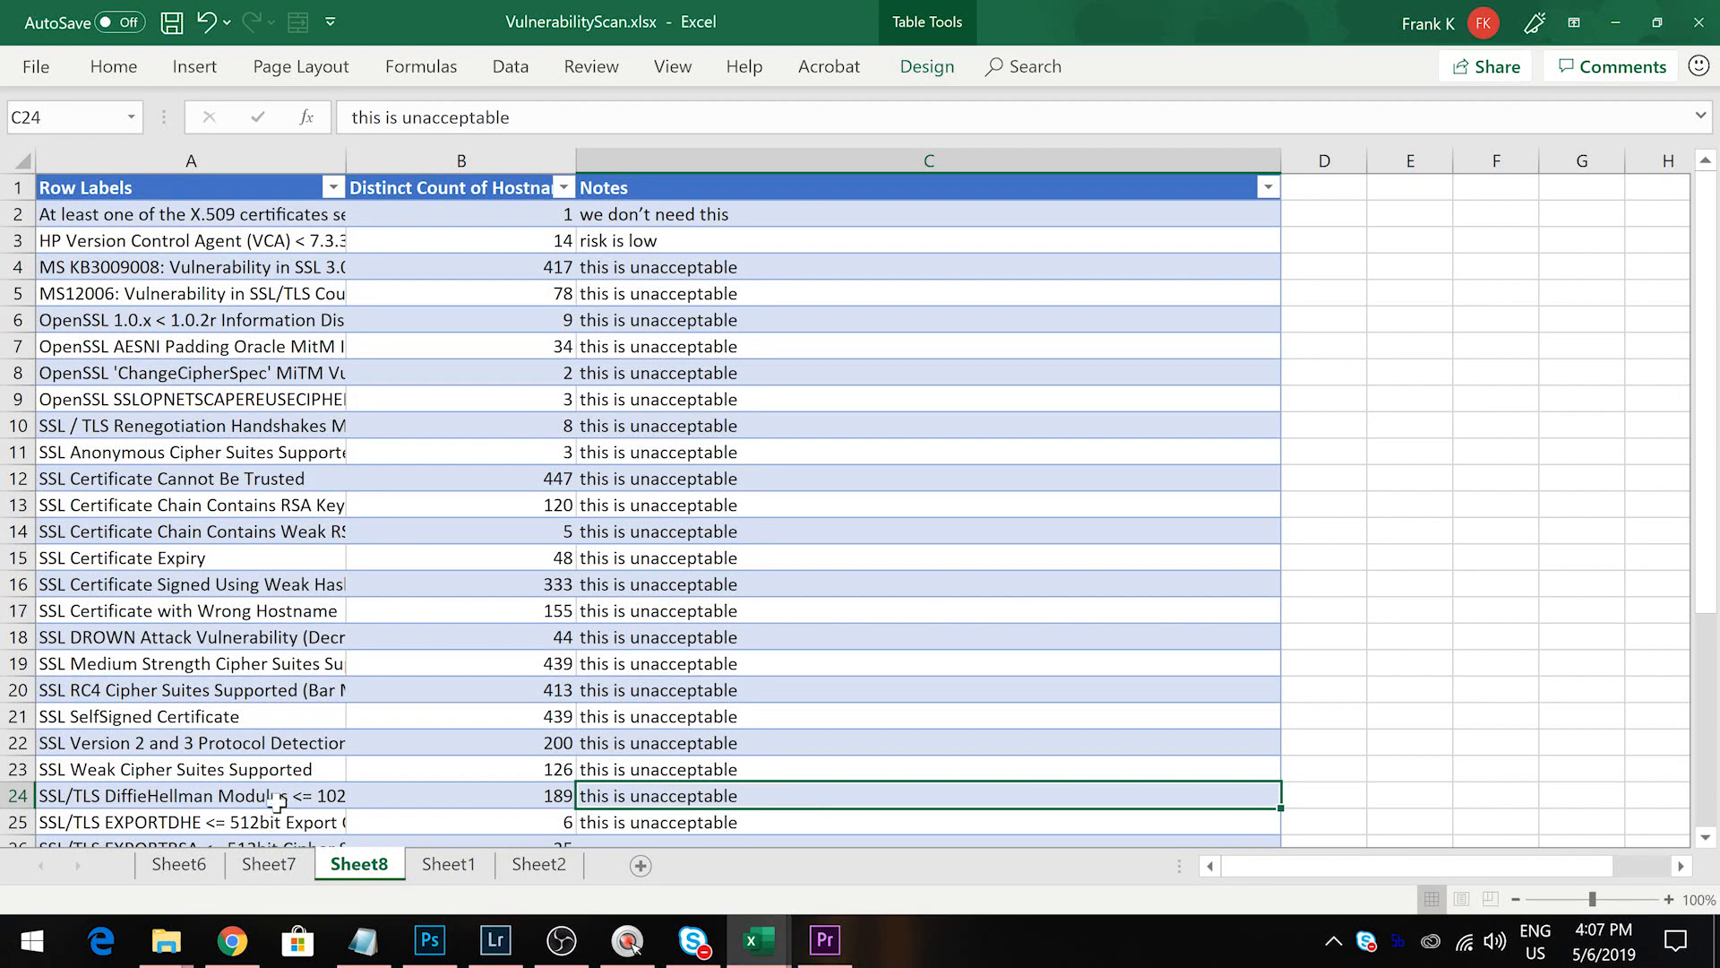
Return to the Sheet6 PivotTable and summarize its Hostname value field by Count
left_click(178, 865)
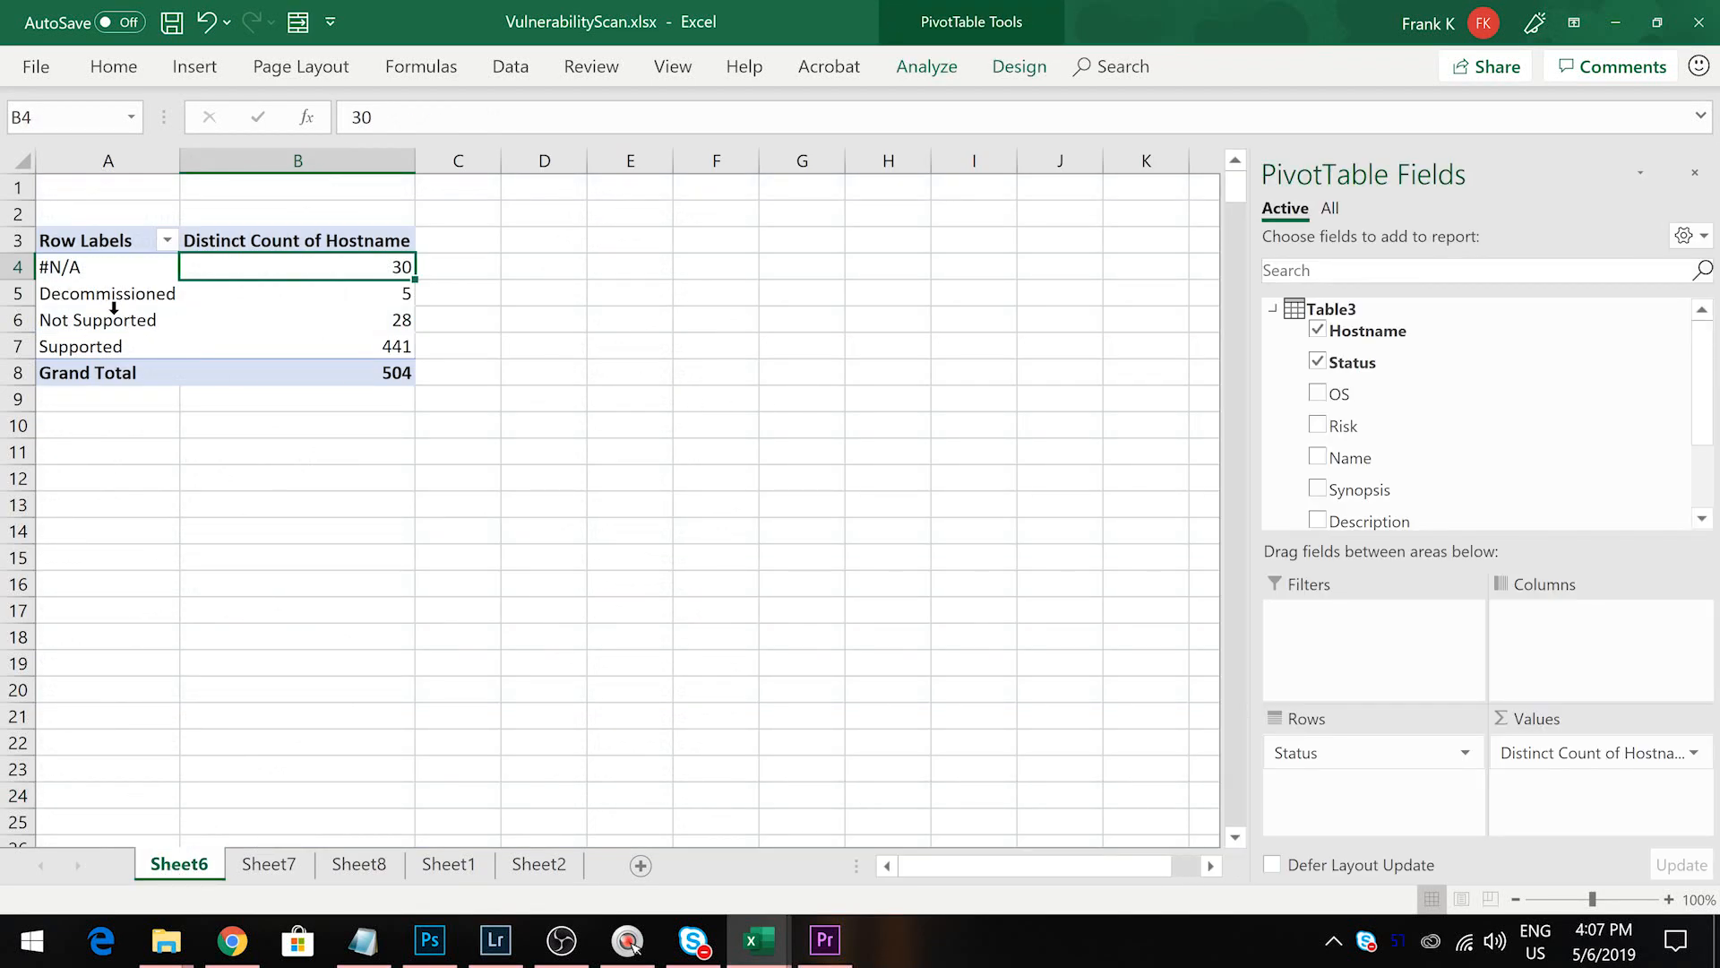
mouse_move(284, 358)
left_click(1696, 755)
left_click(1653, 720)
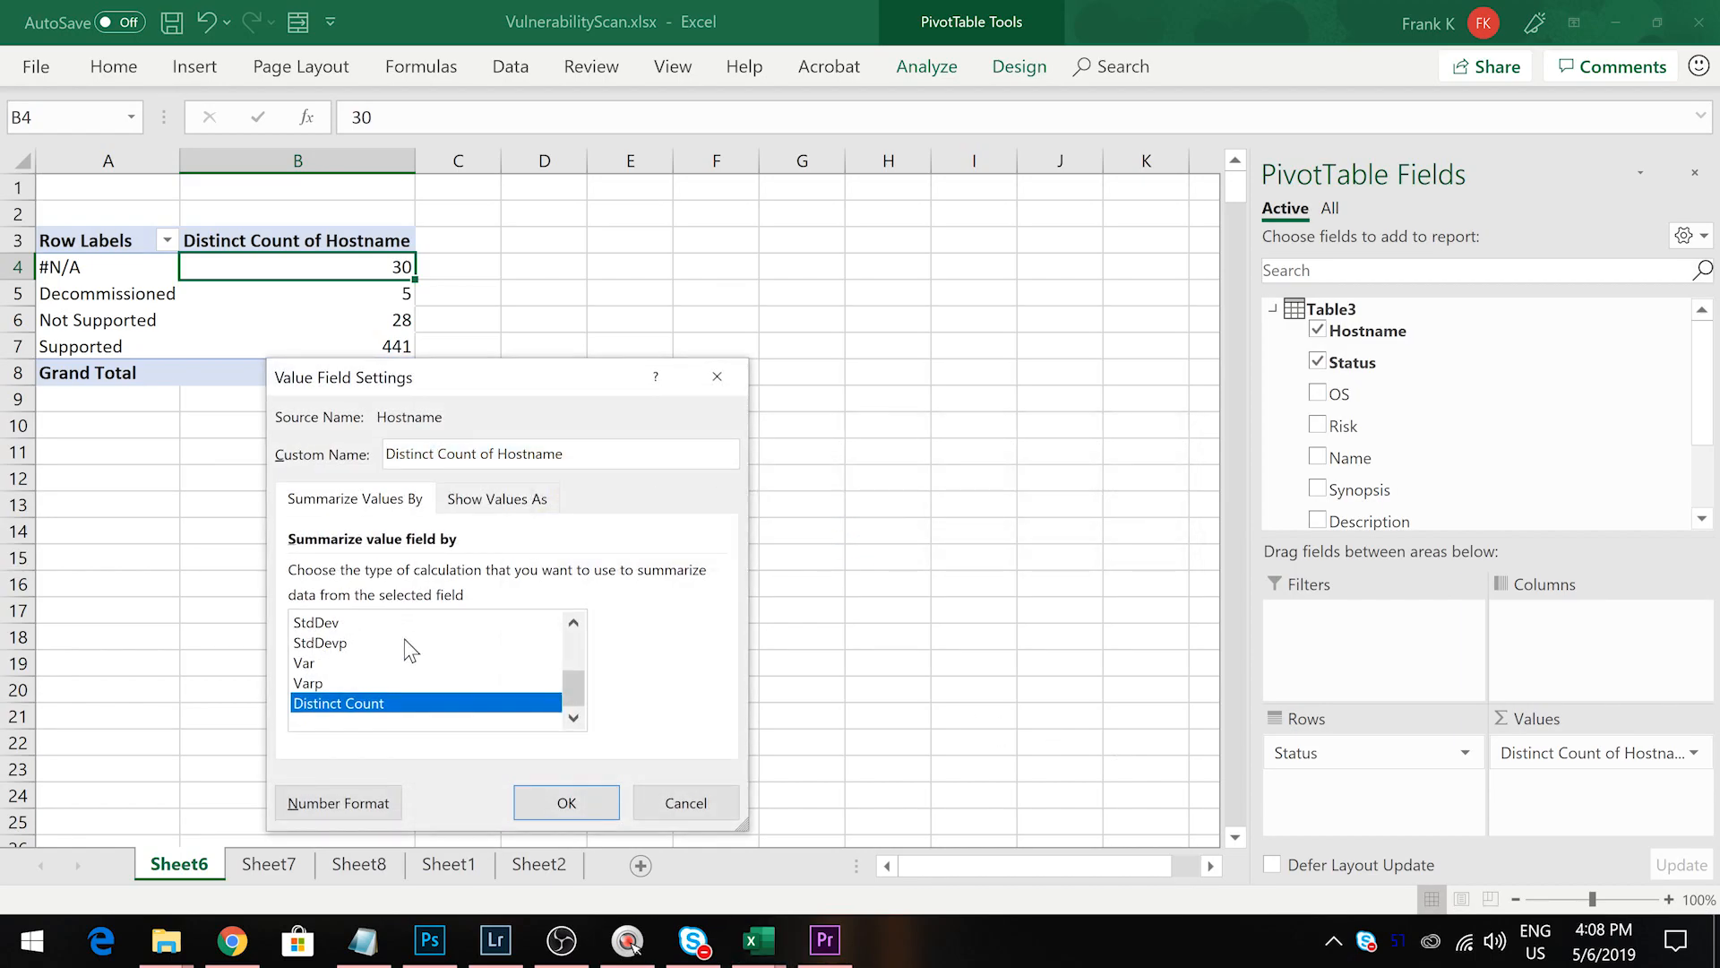
scroll(340, 668, "up", 2)
left_click(315, 643)
left_click(578, 811)
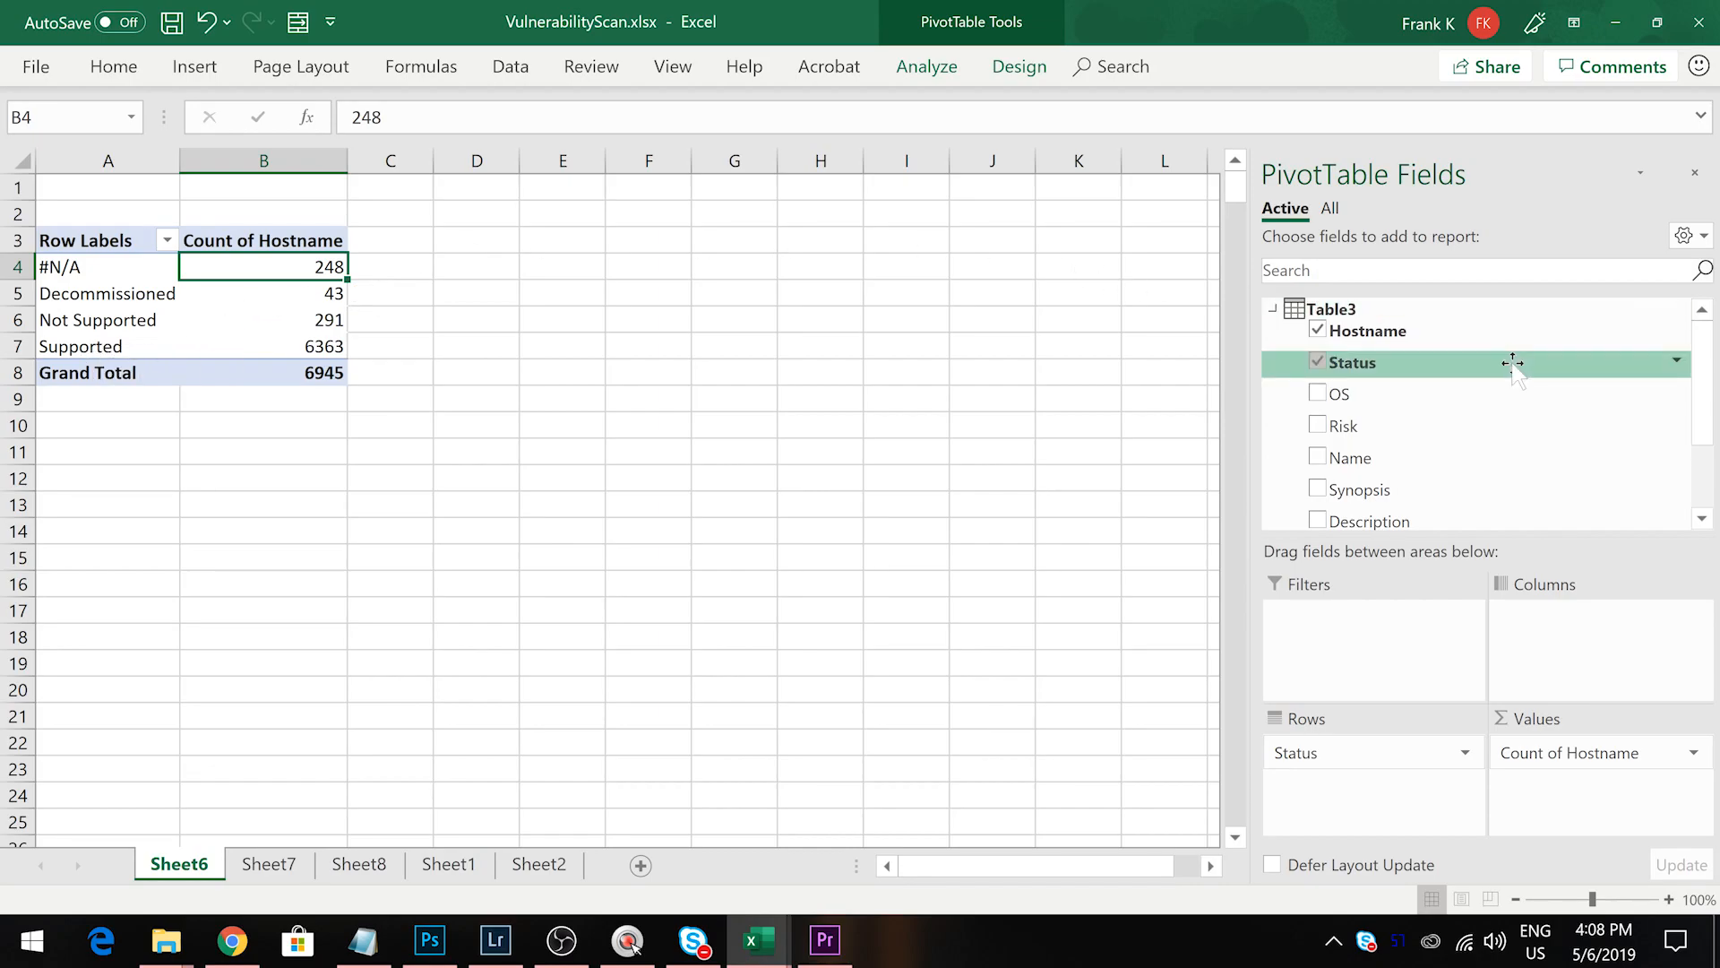
Add OS as a row field beneath Status and expand the Not Supported and Supported groups
left_click_drag(1369, 397, 1331, 779)
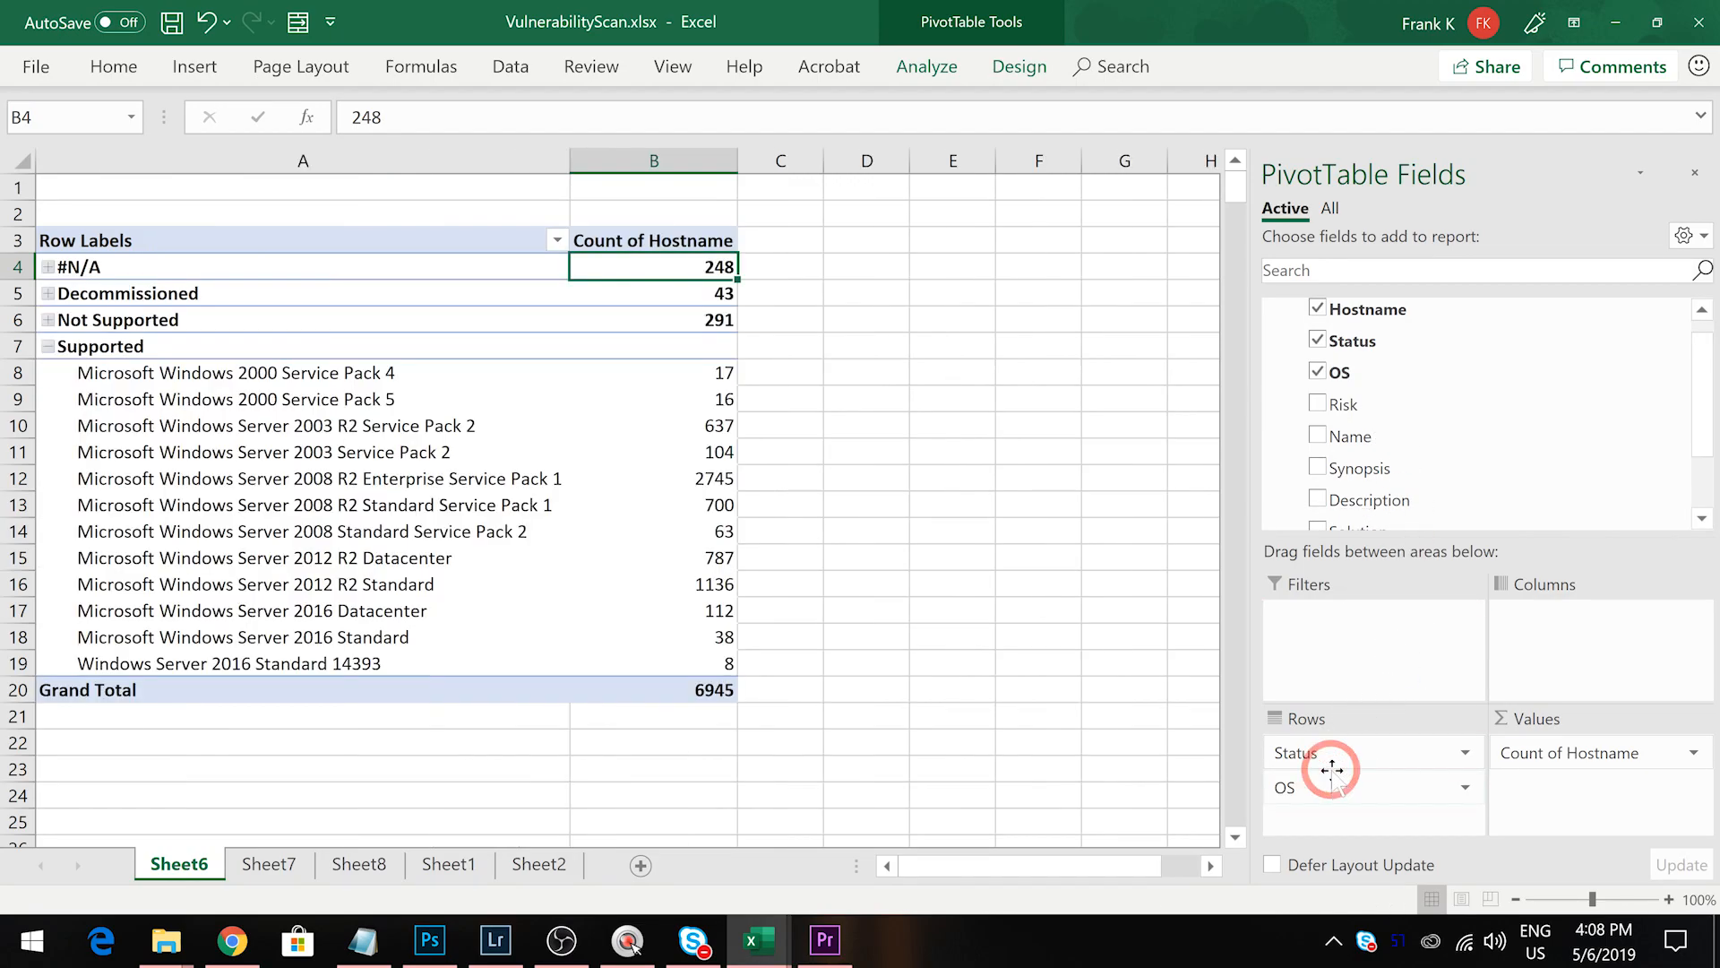
left_click(47, 346)
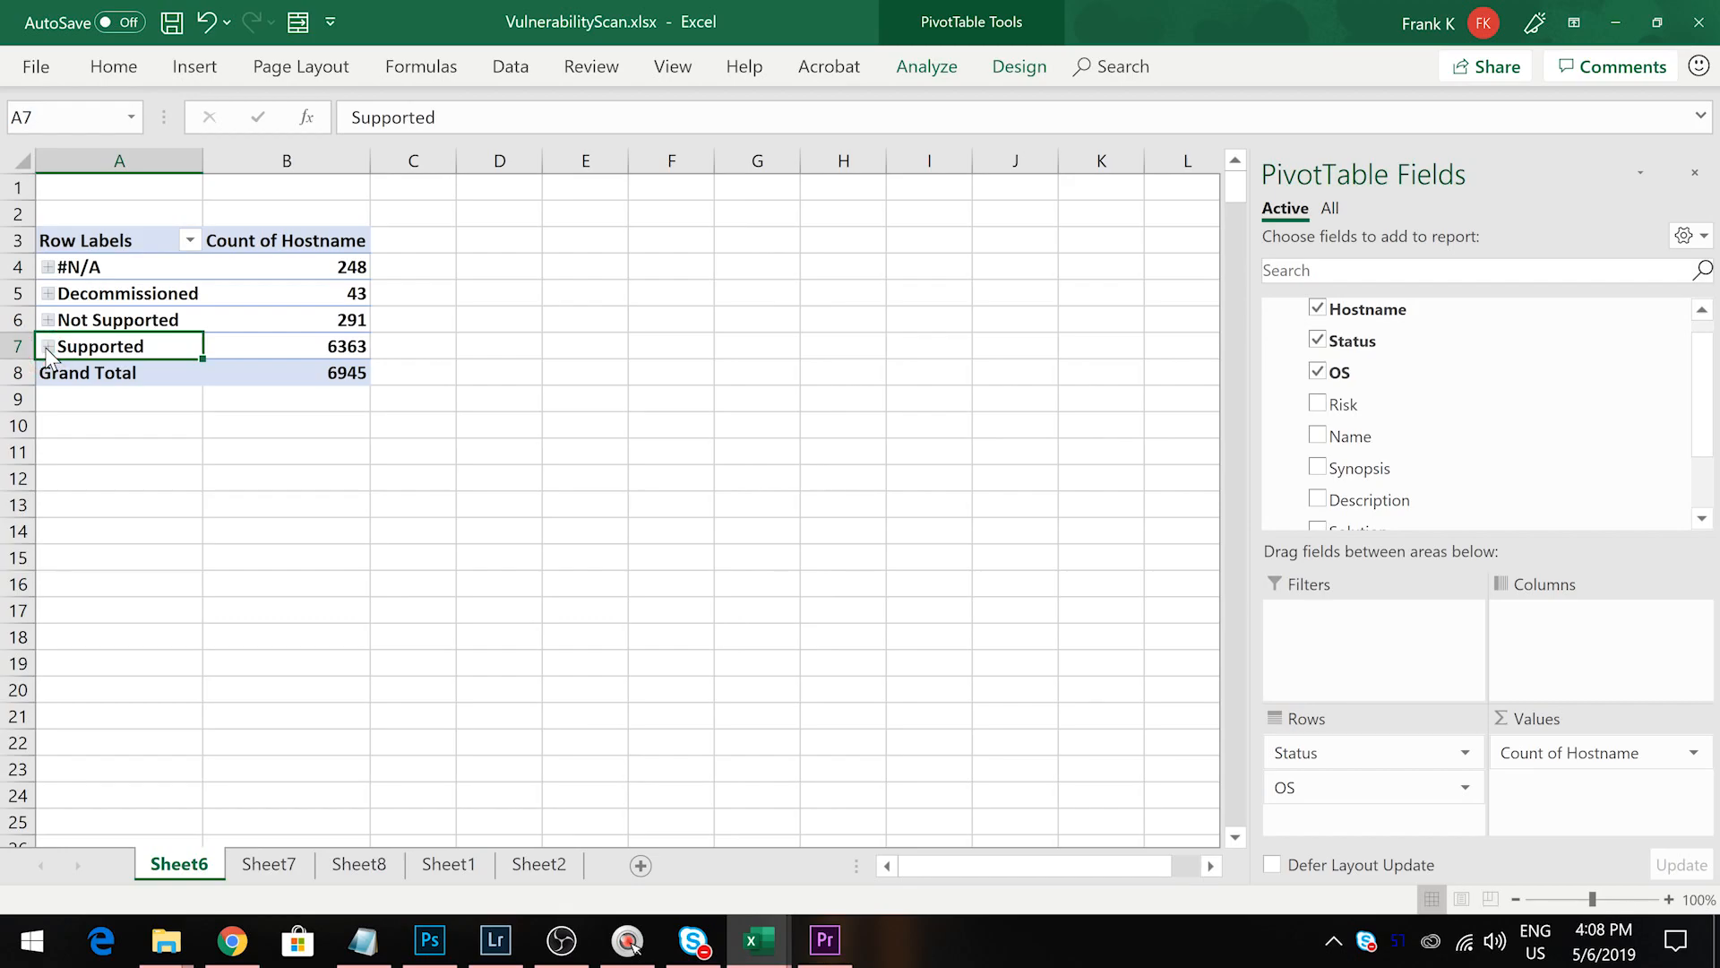
left_click(45, 320)
left_click(47, 320)
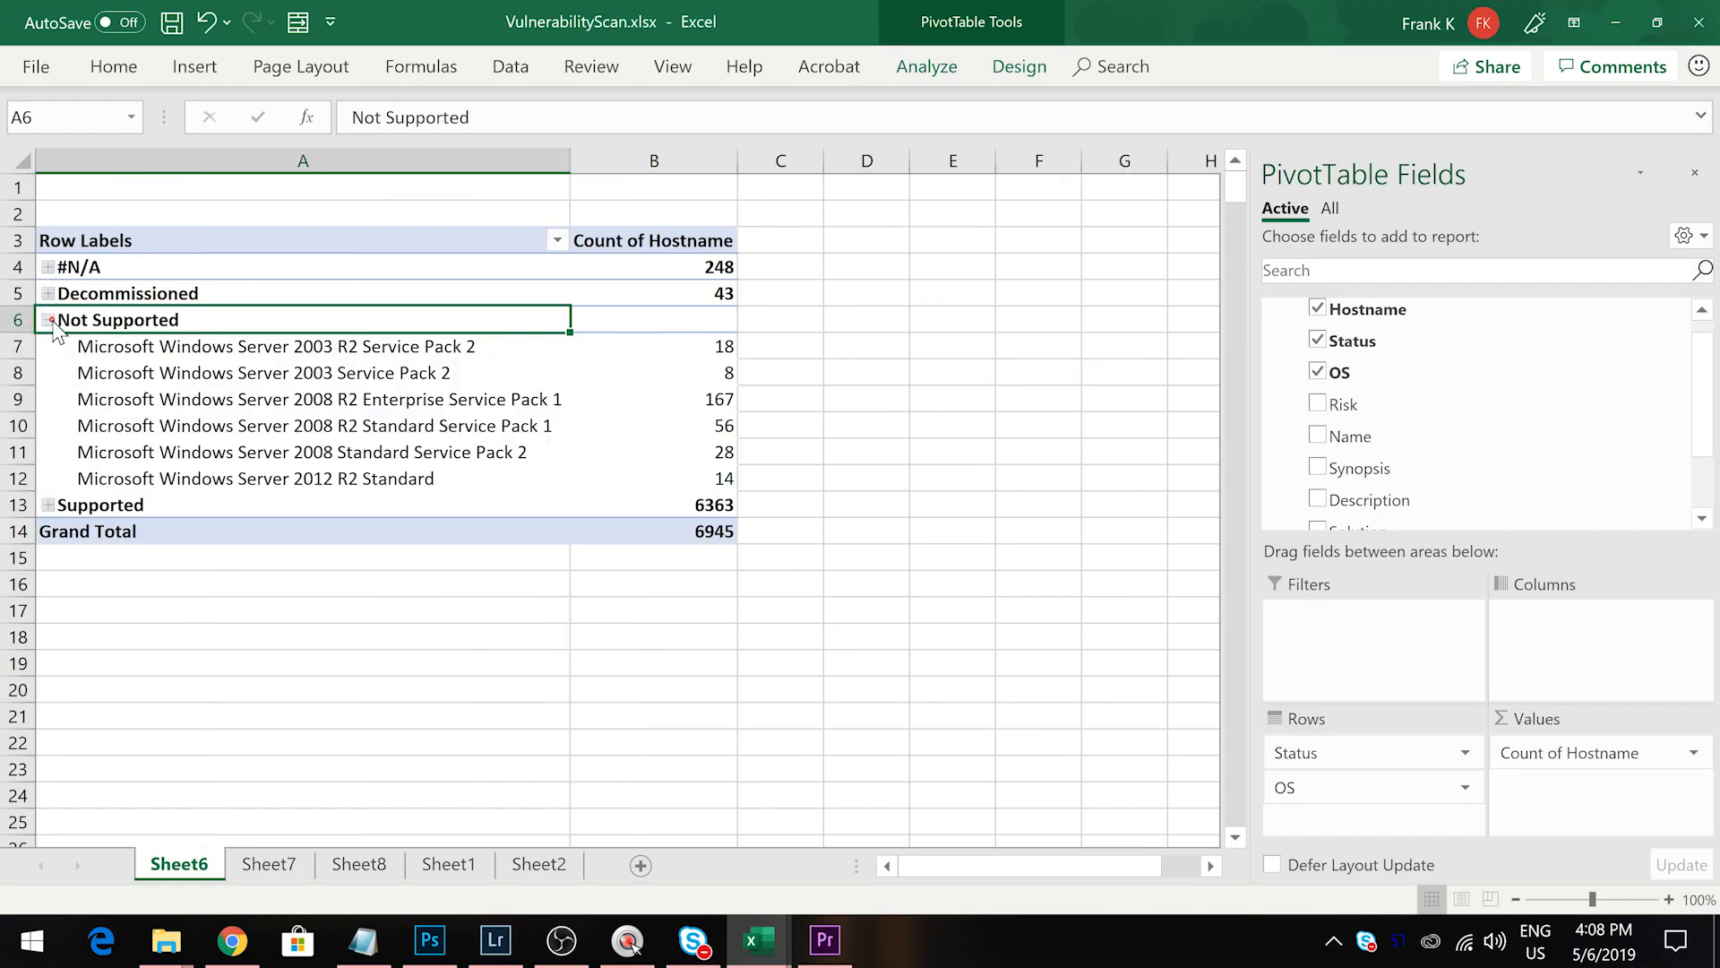
left_click(48, 505)
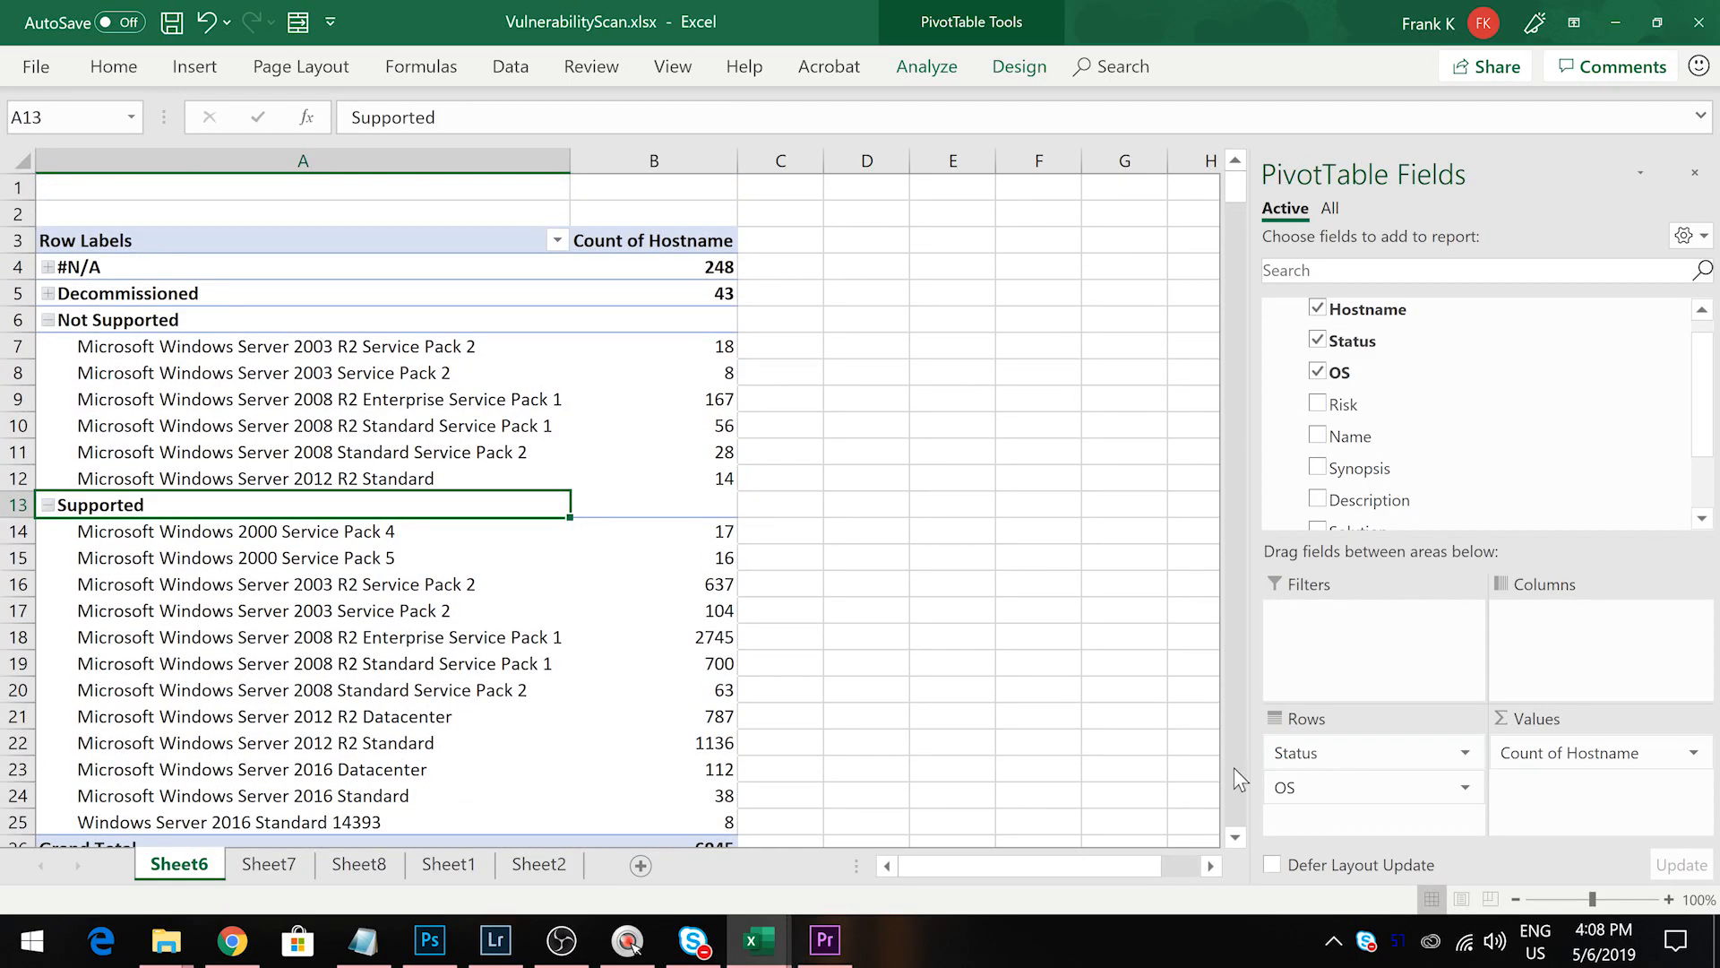
Place OS above Status in the PivotTable's rows and examine the status counts beneath each operating system
left_click_drag(1304, 752, 1335, 789)
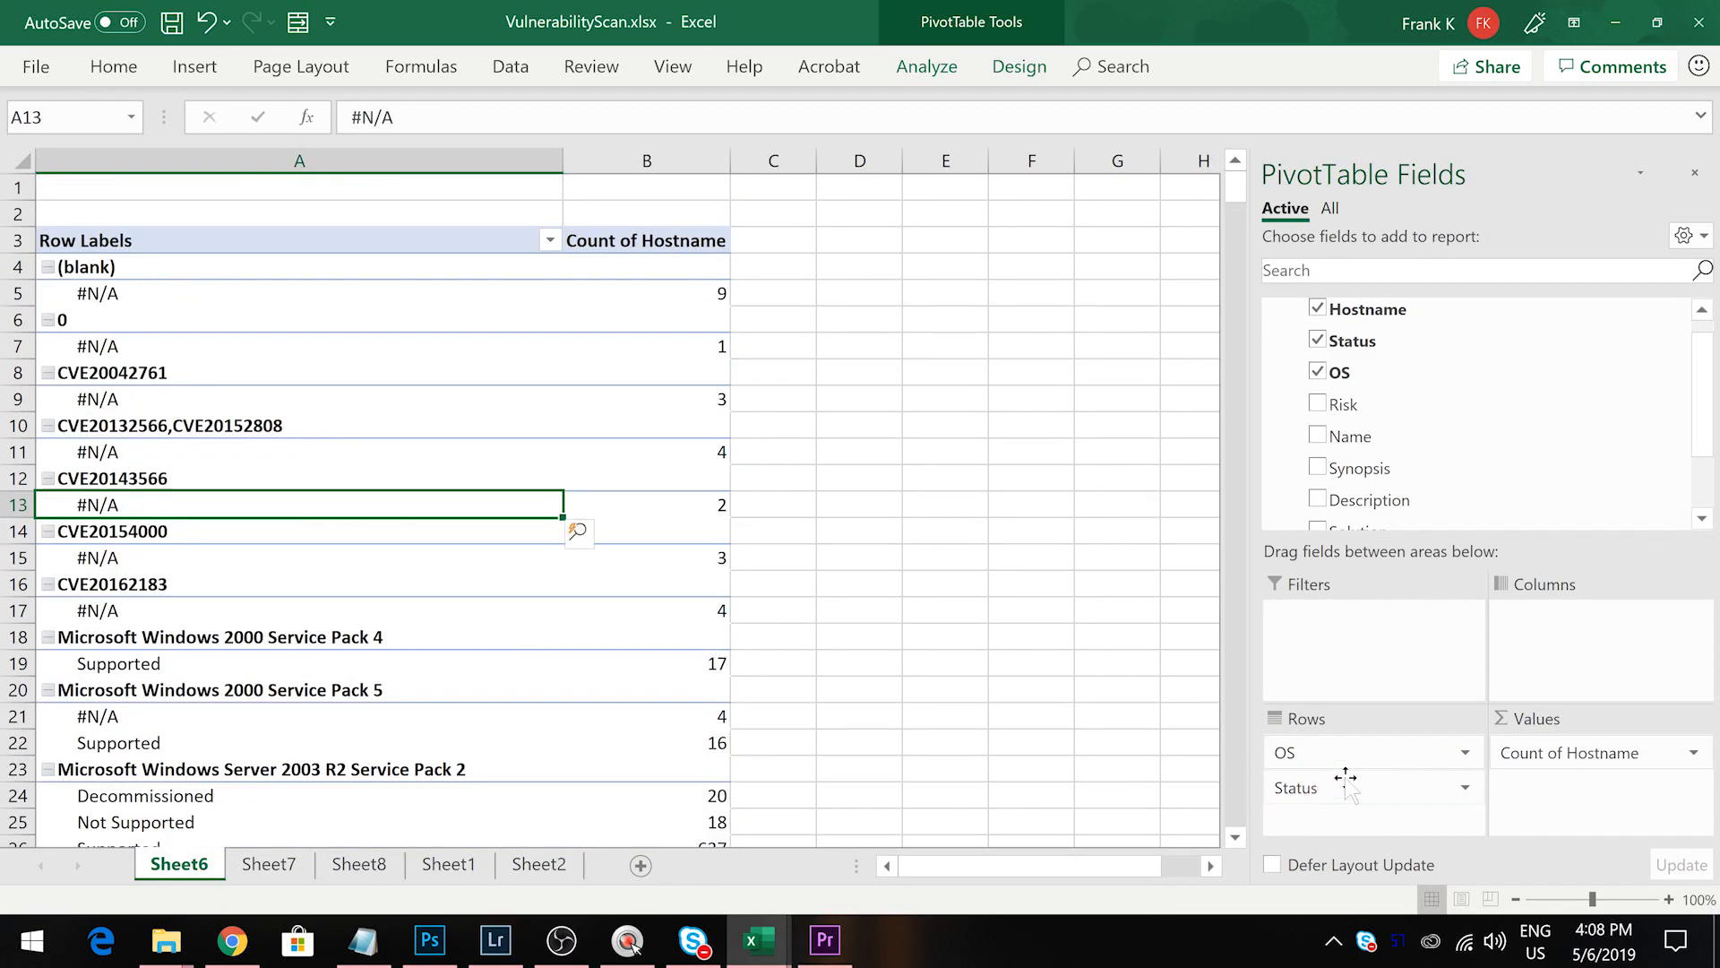
scroll(126, 502, "down", 14)
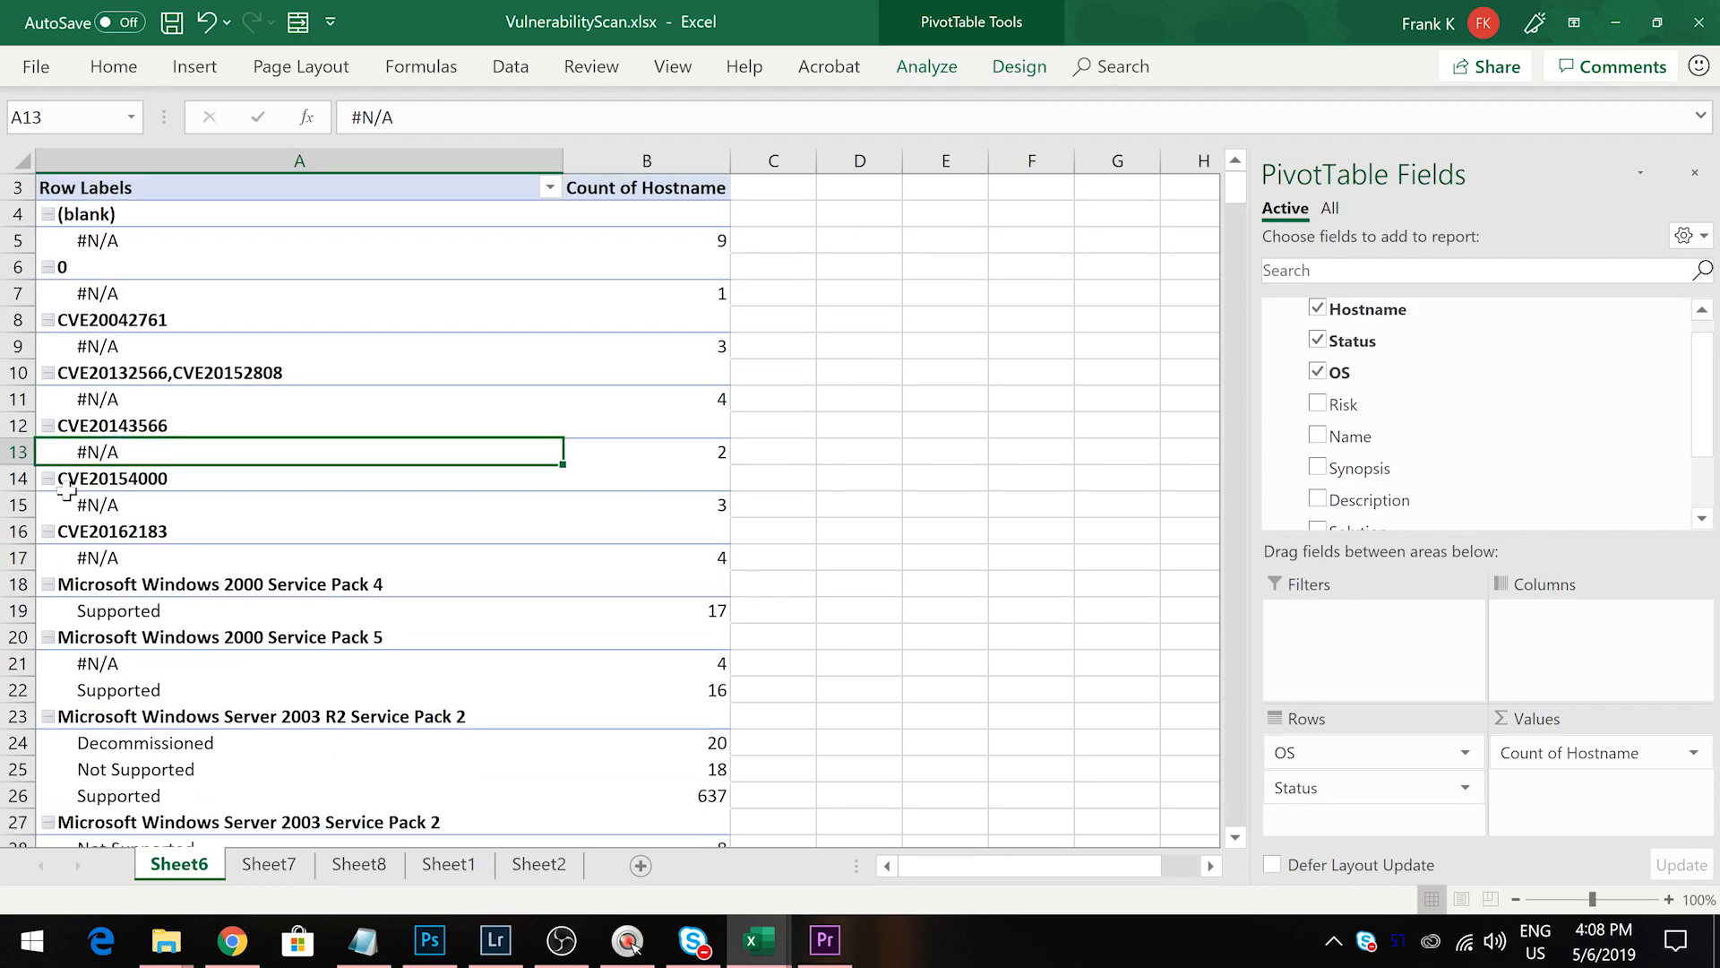
scroll(211, 512, "up", 3)
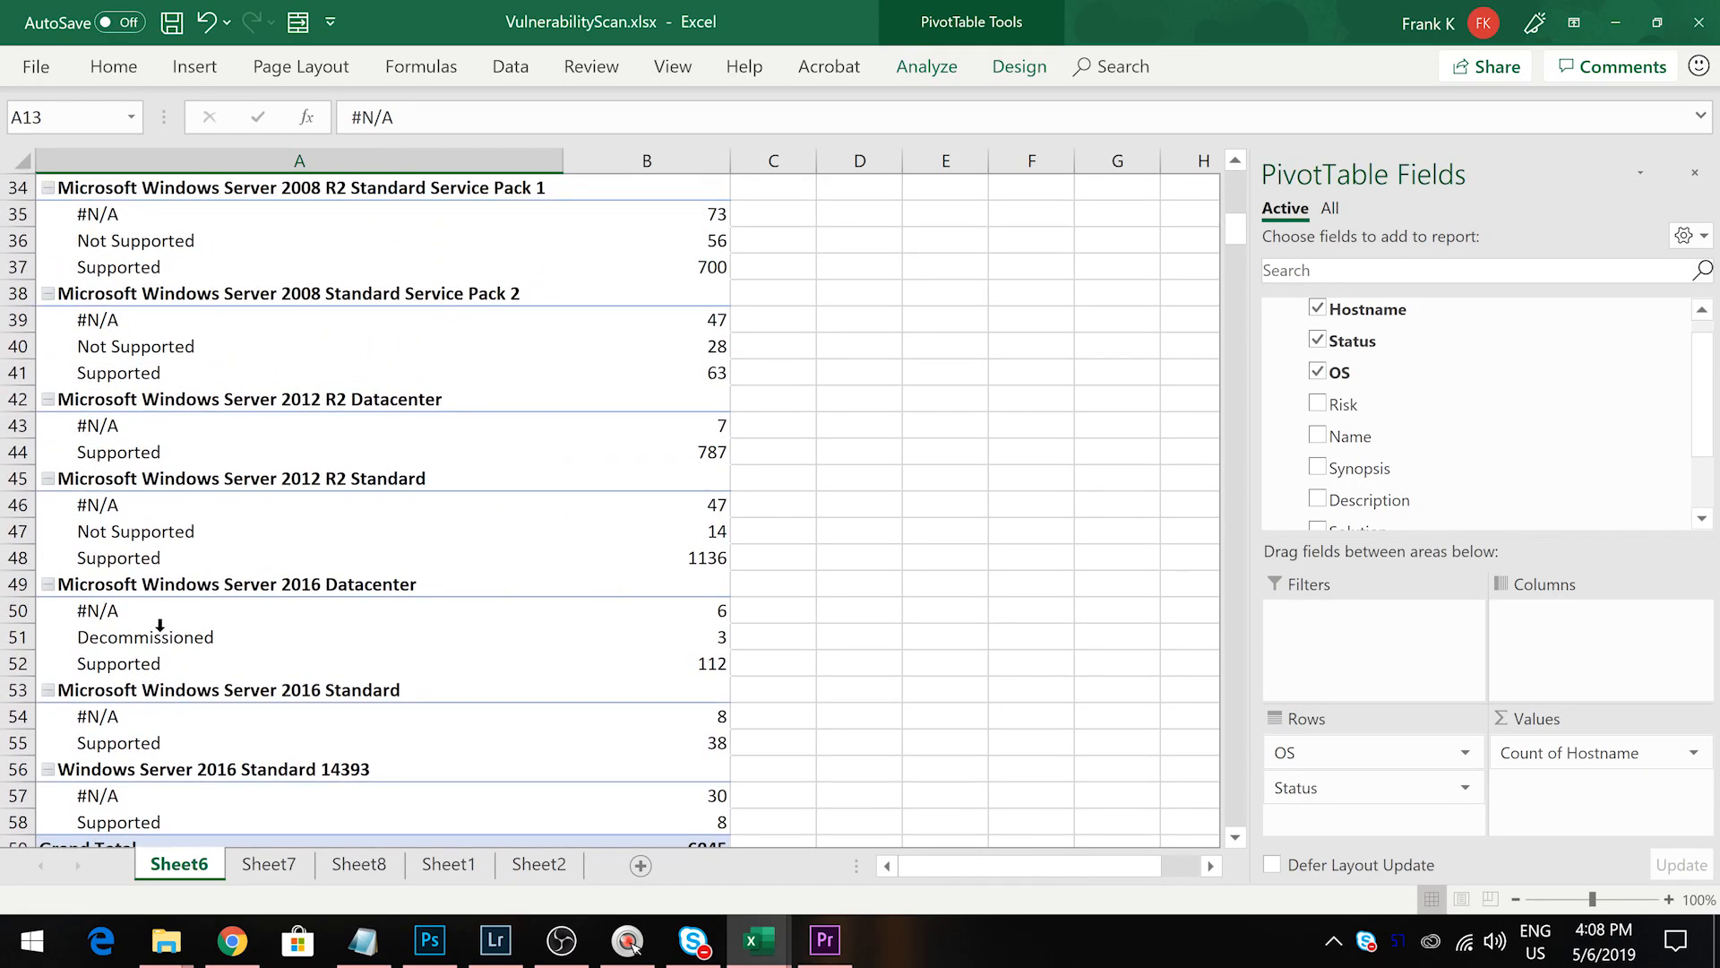
left_click(144, 639)
key("Down")
scroll(283, 532, "up", 2)
scroll(283, 532, "up", 3)
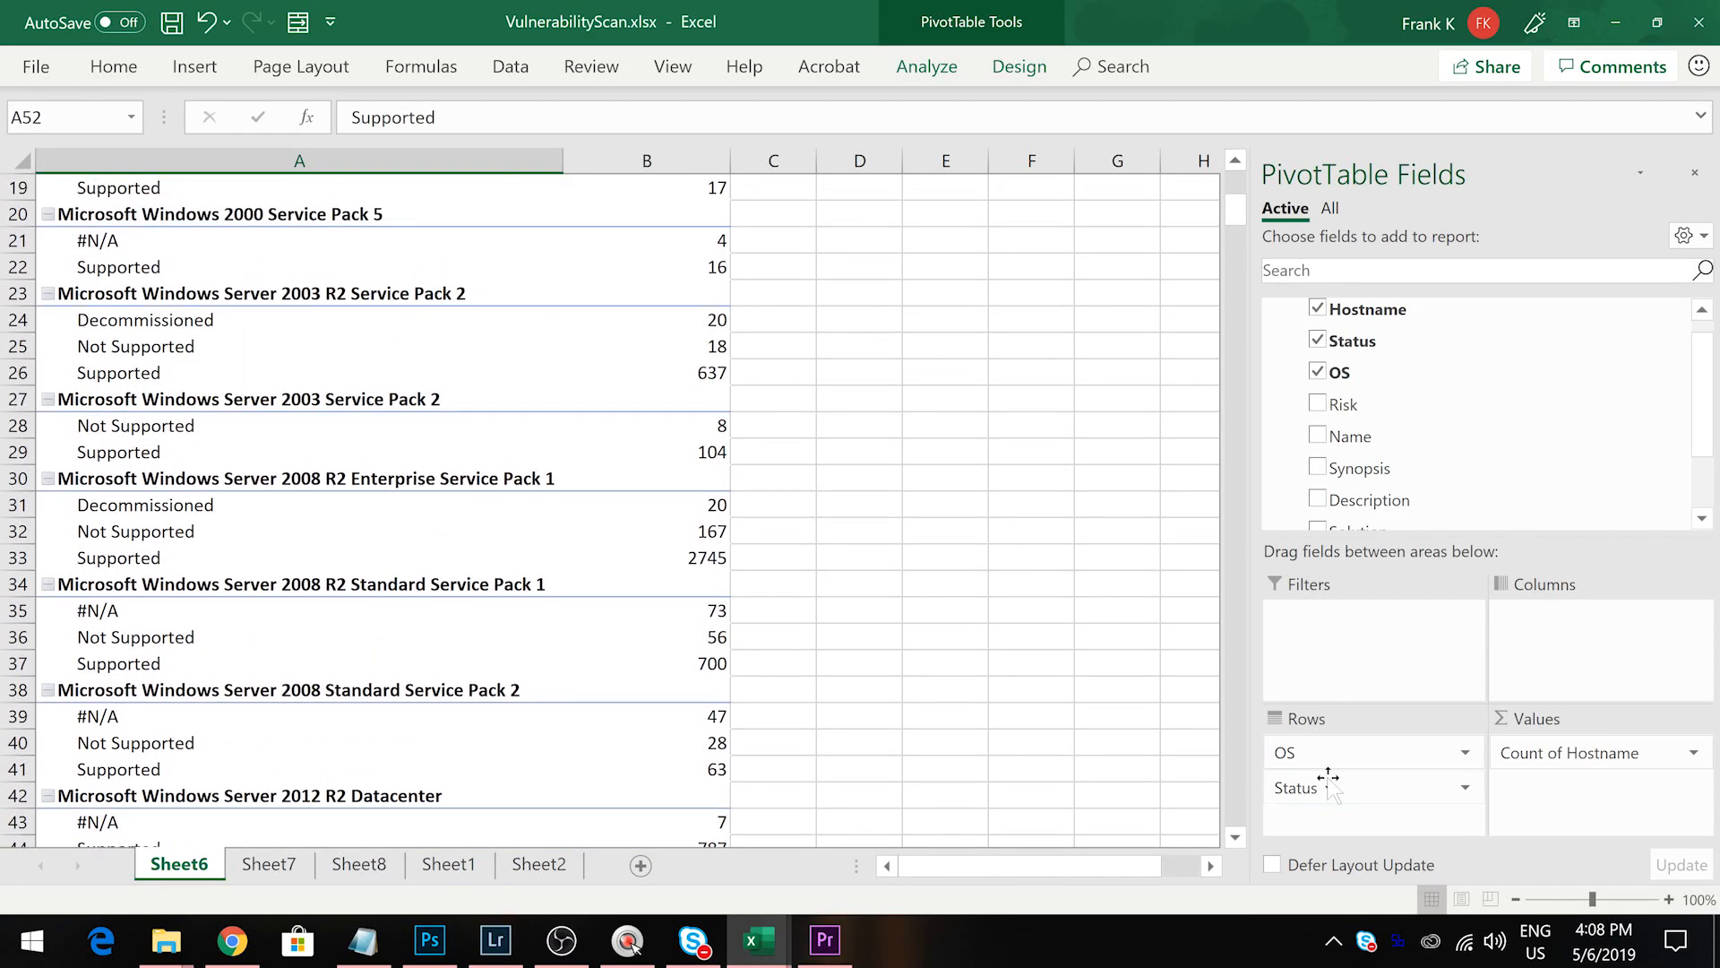
Replace OS with Risk beneath Status in the PivotTable's rows and examine the Supported High and Not Supported Medium hostname counts
left_click_drag(1324, 755, 1509, 434)
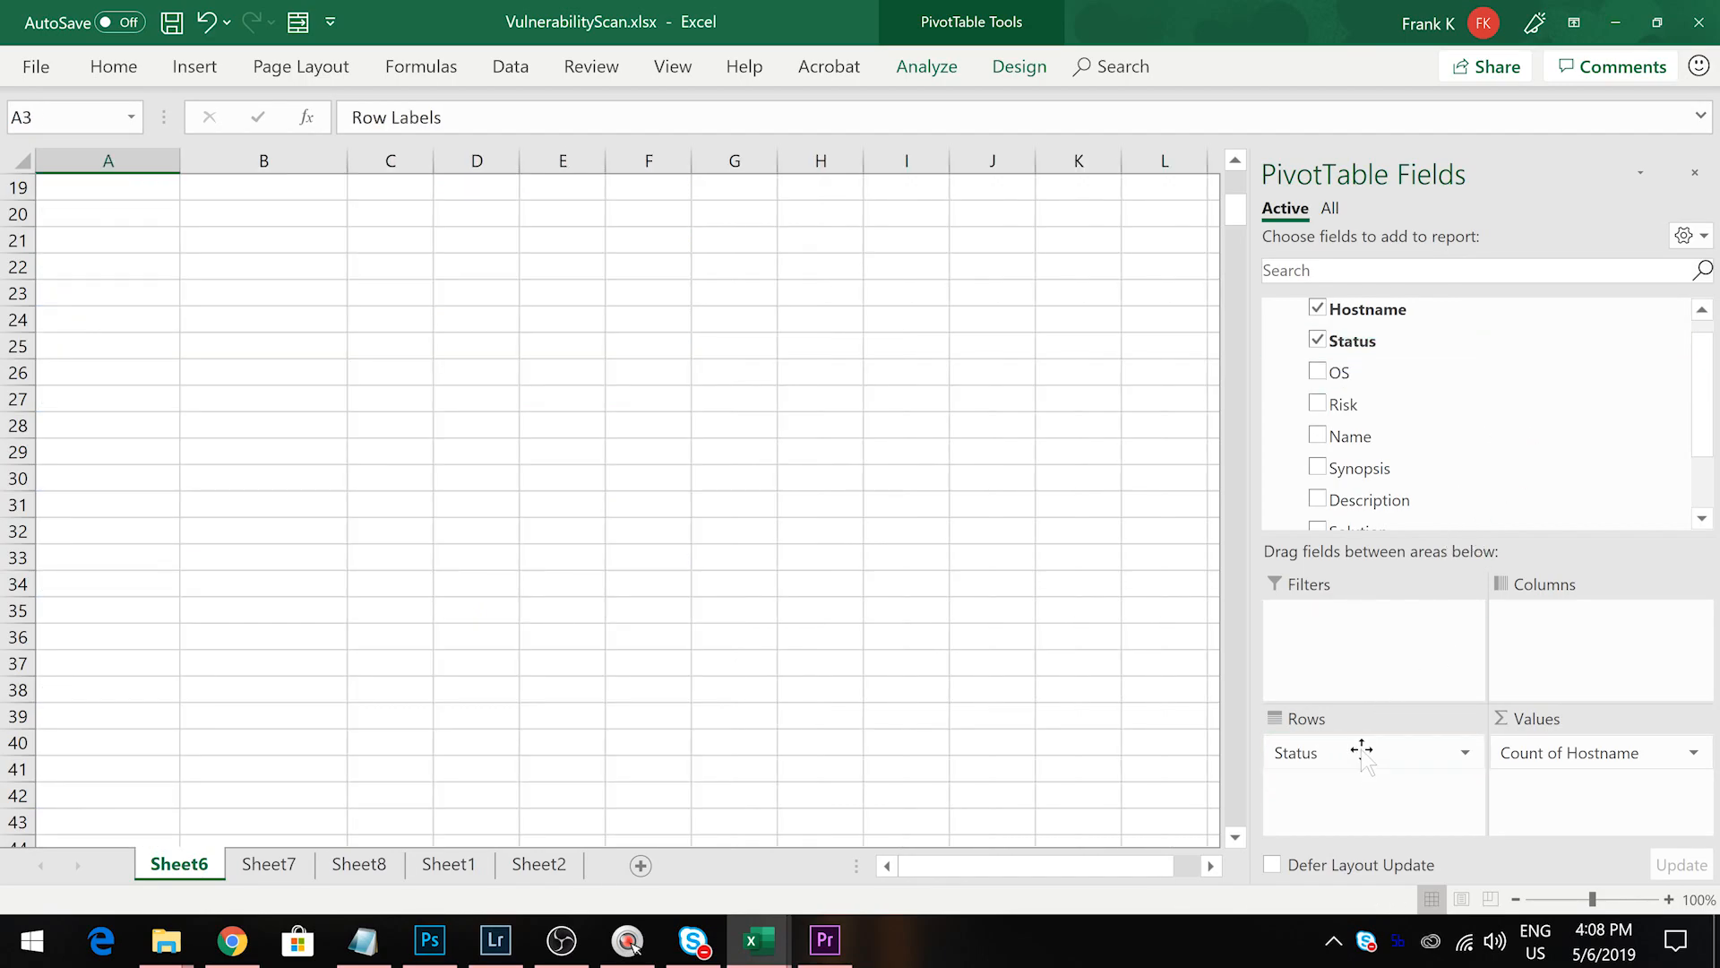
scroll(284, 538, "up", 6)
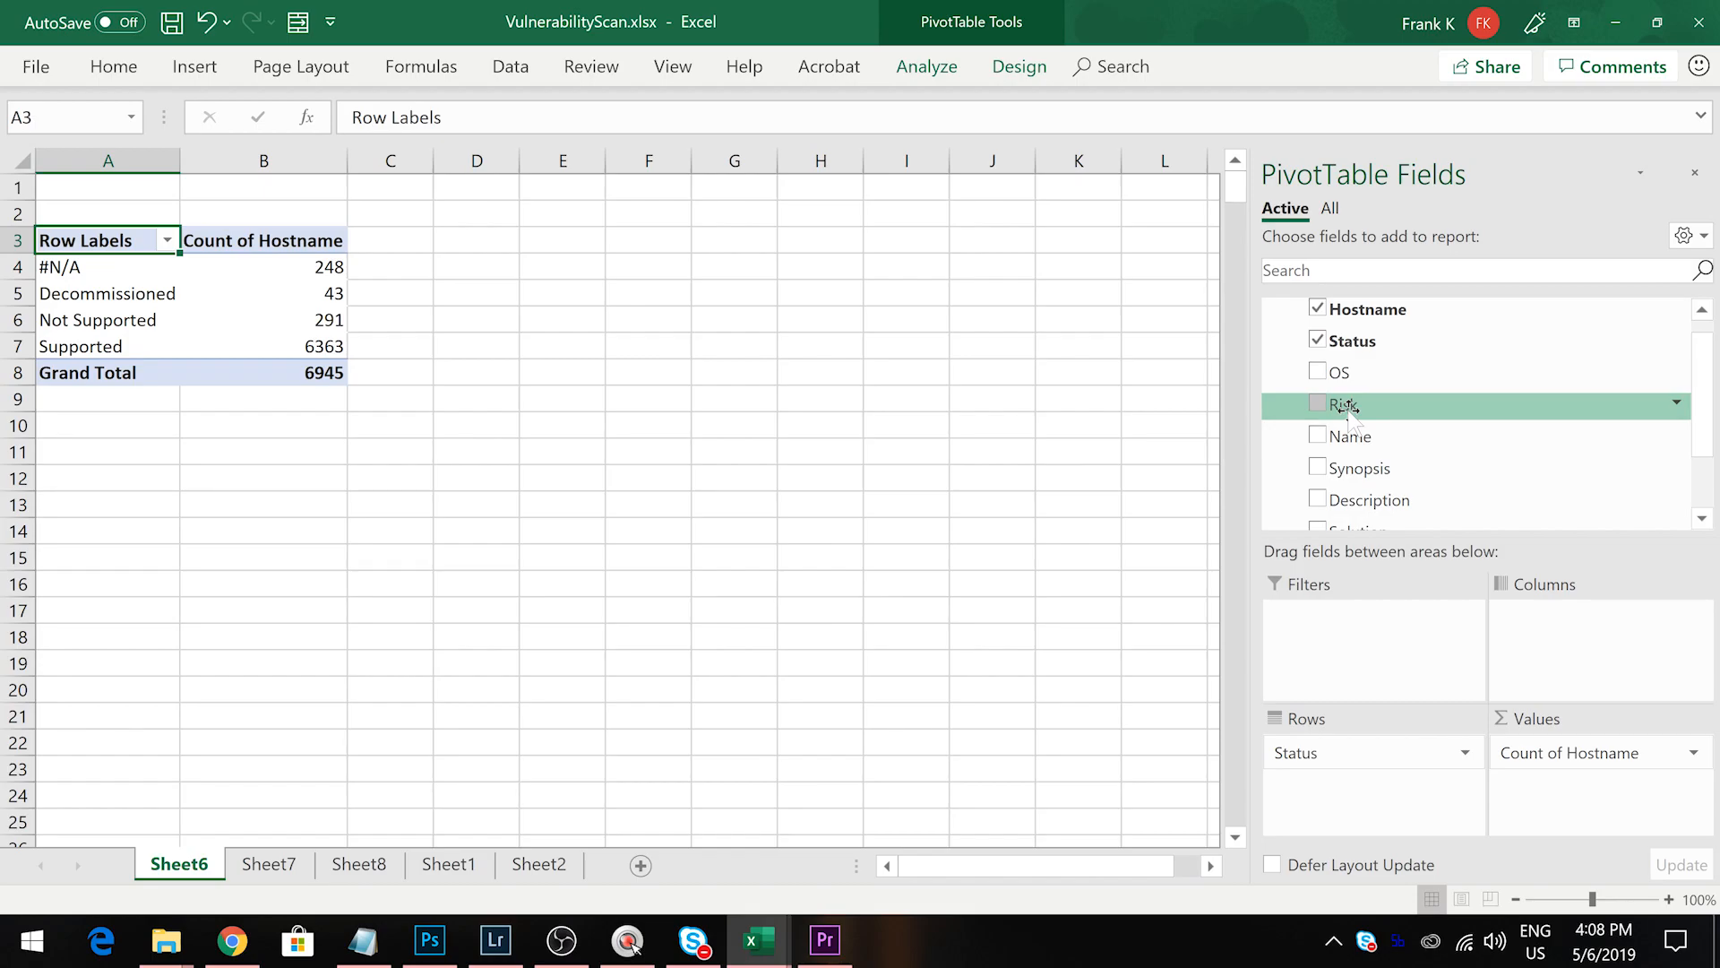
left_click_drag(1342, 407, 1310, 778)
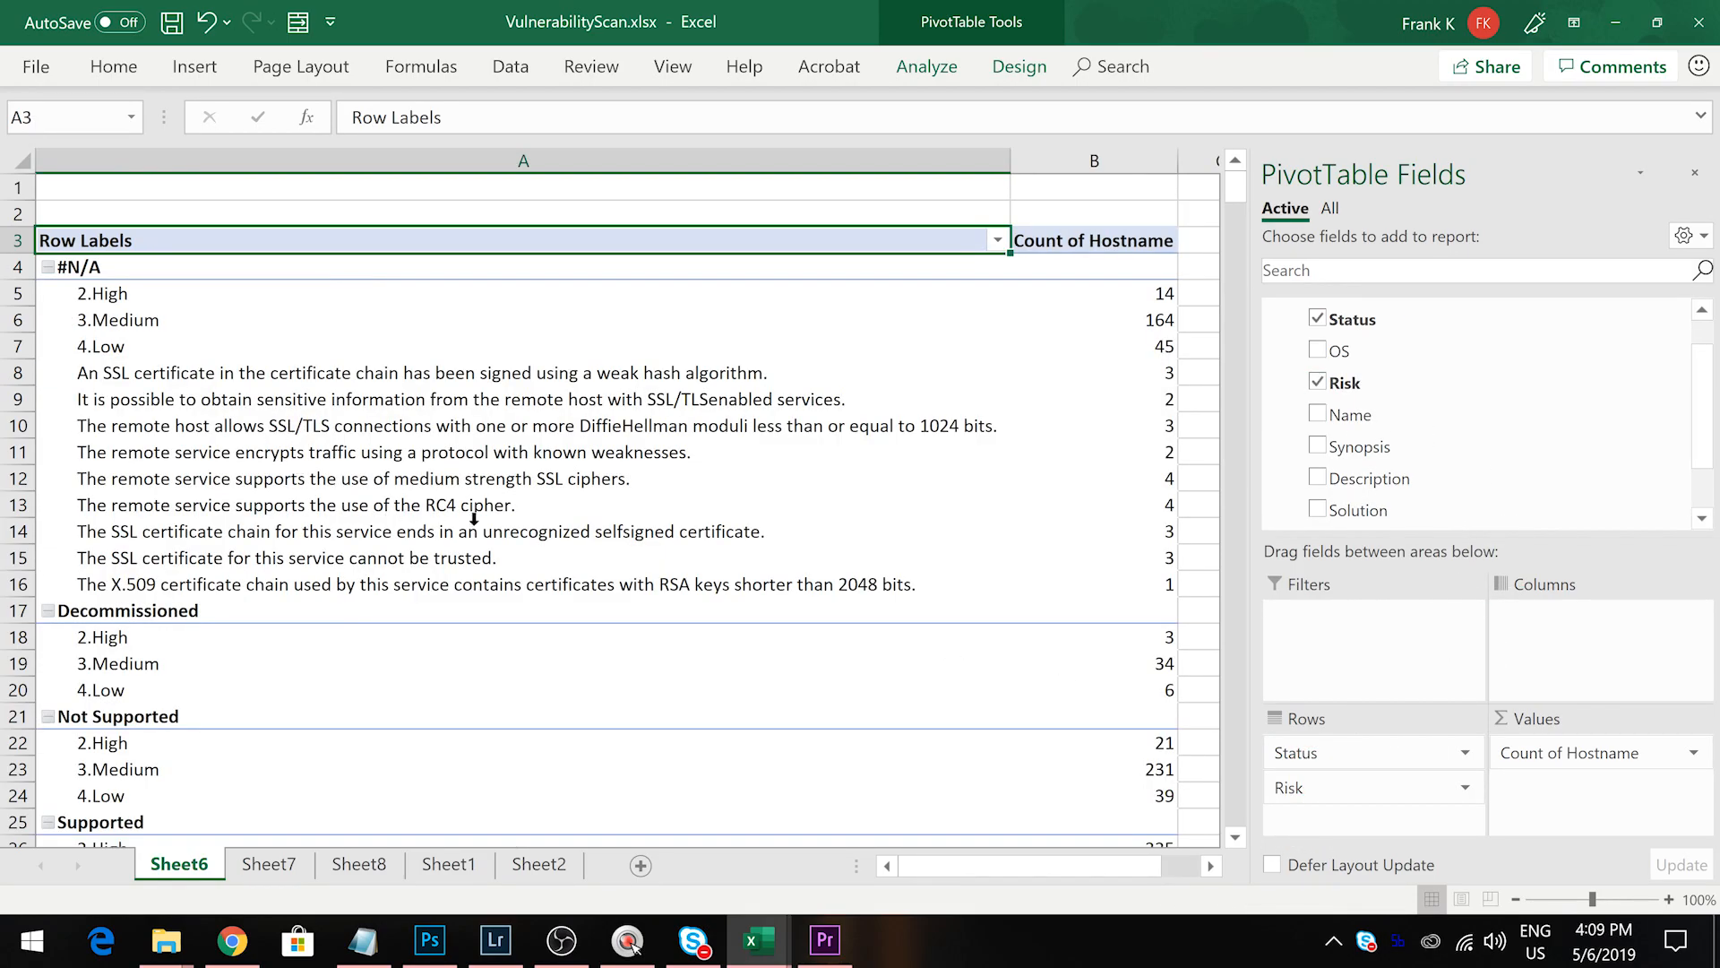
scroll(425, 507, "down", 3)
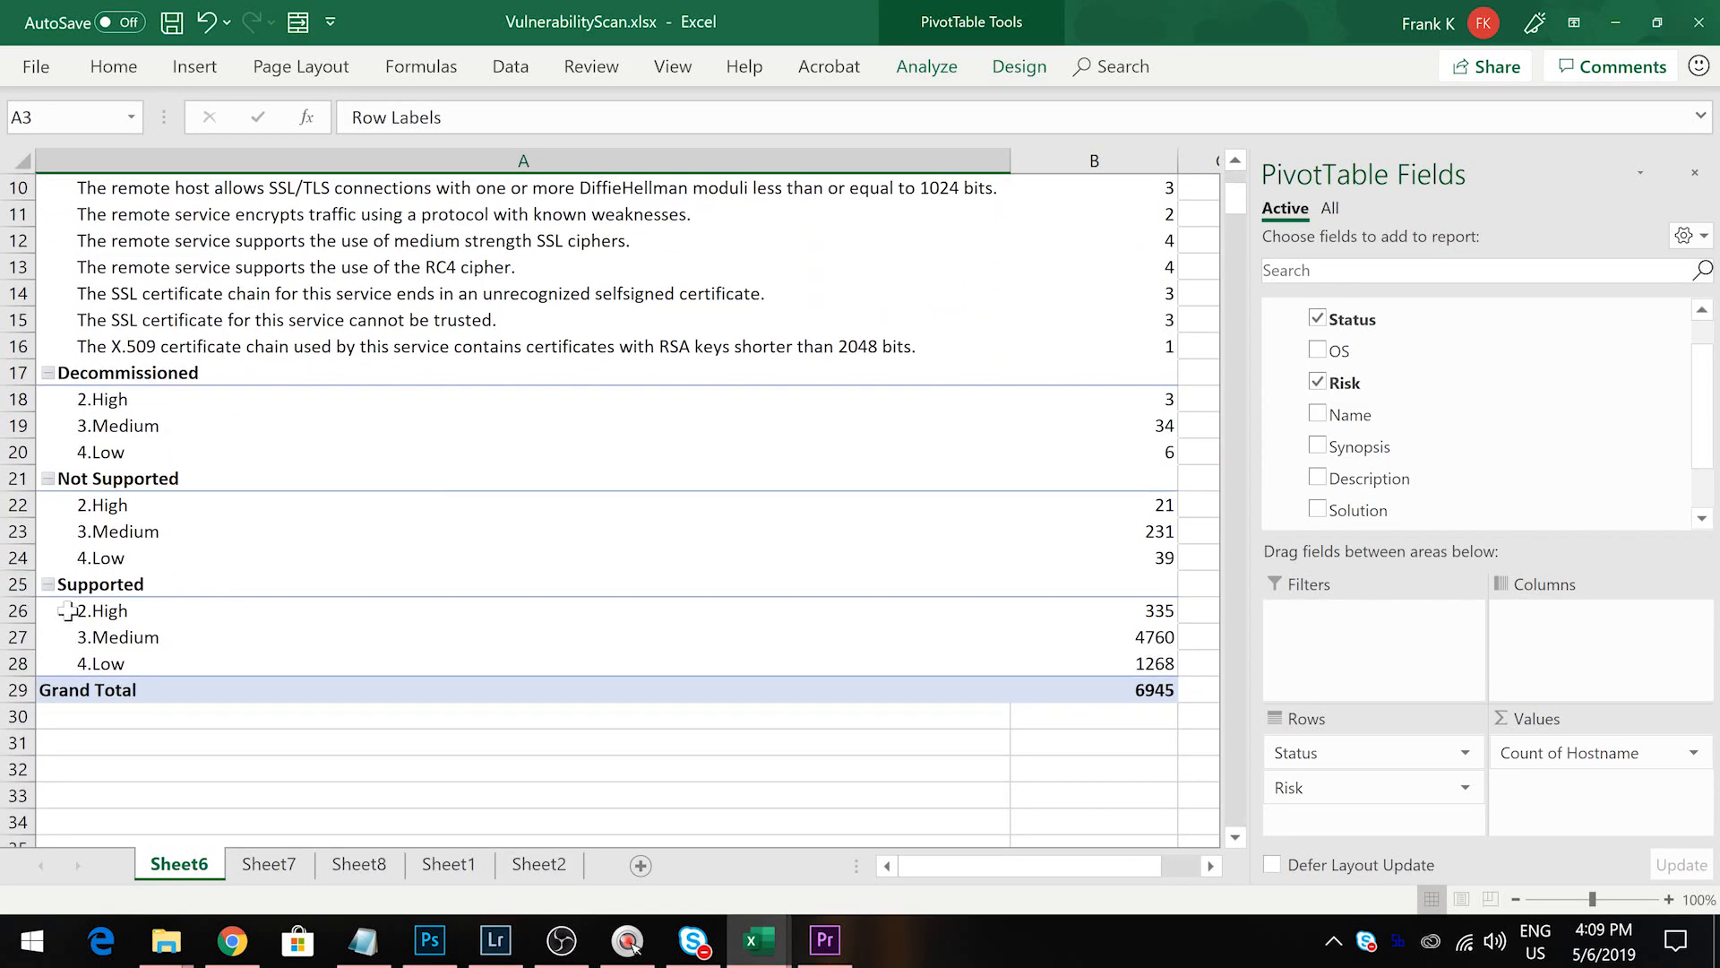
left_click(107, 610)
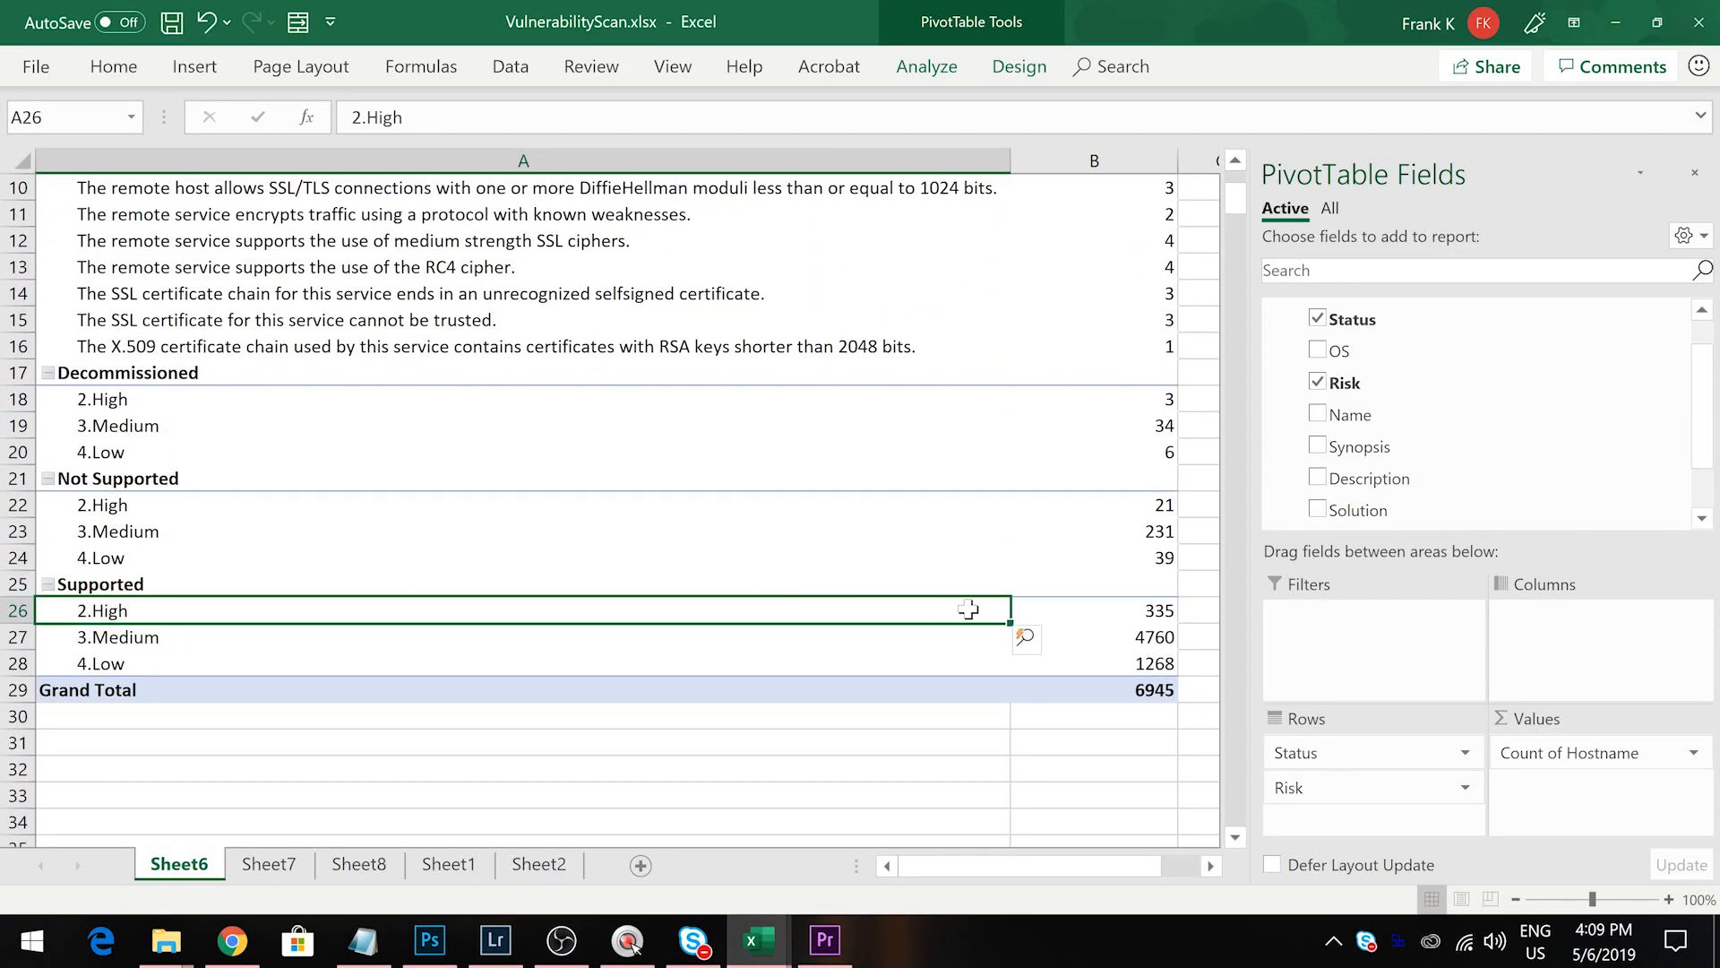
left_click(1107, 610)
mouse_move(1090, 630)
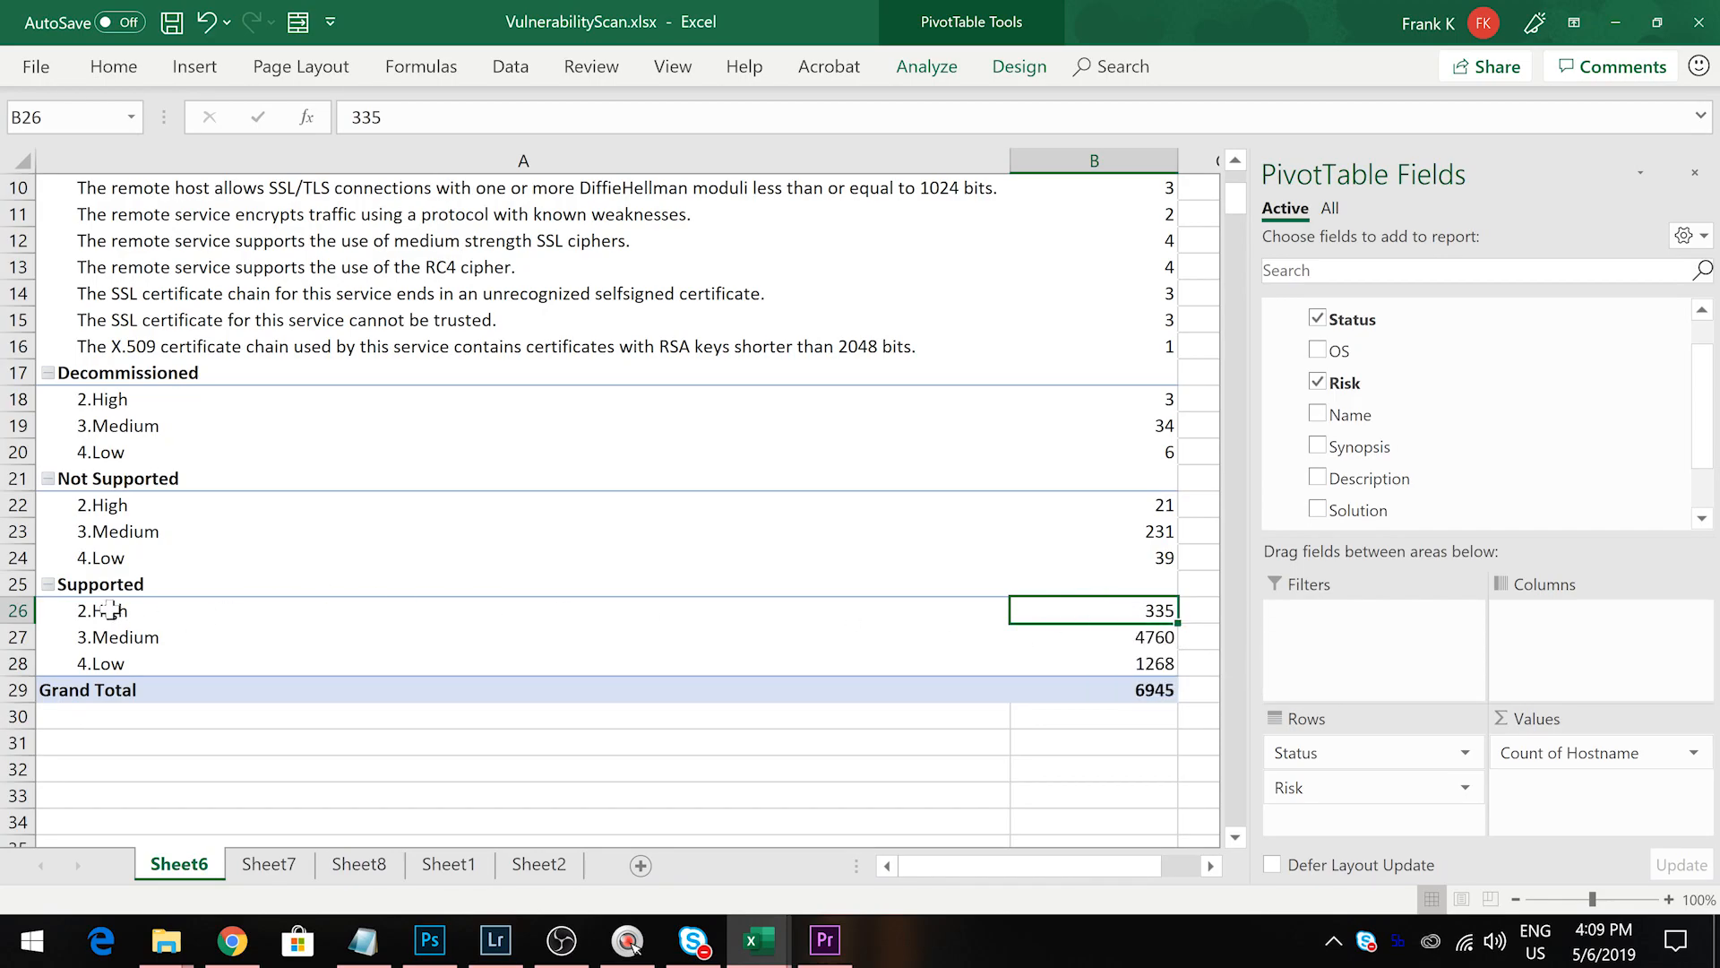
left_click(146, 535)
left_click(1033, 542)
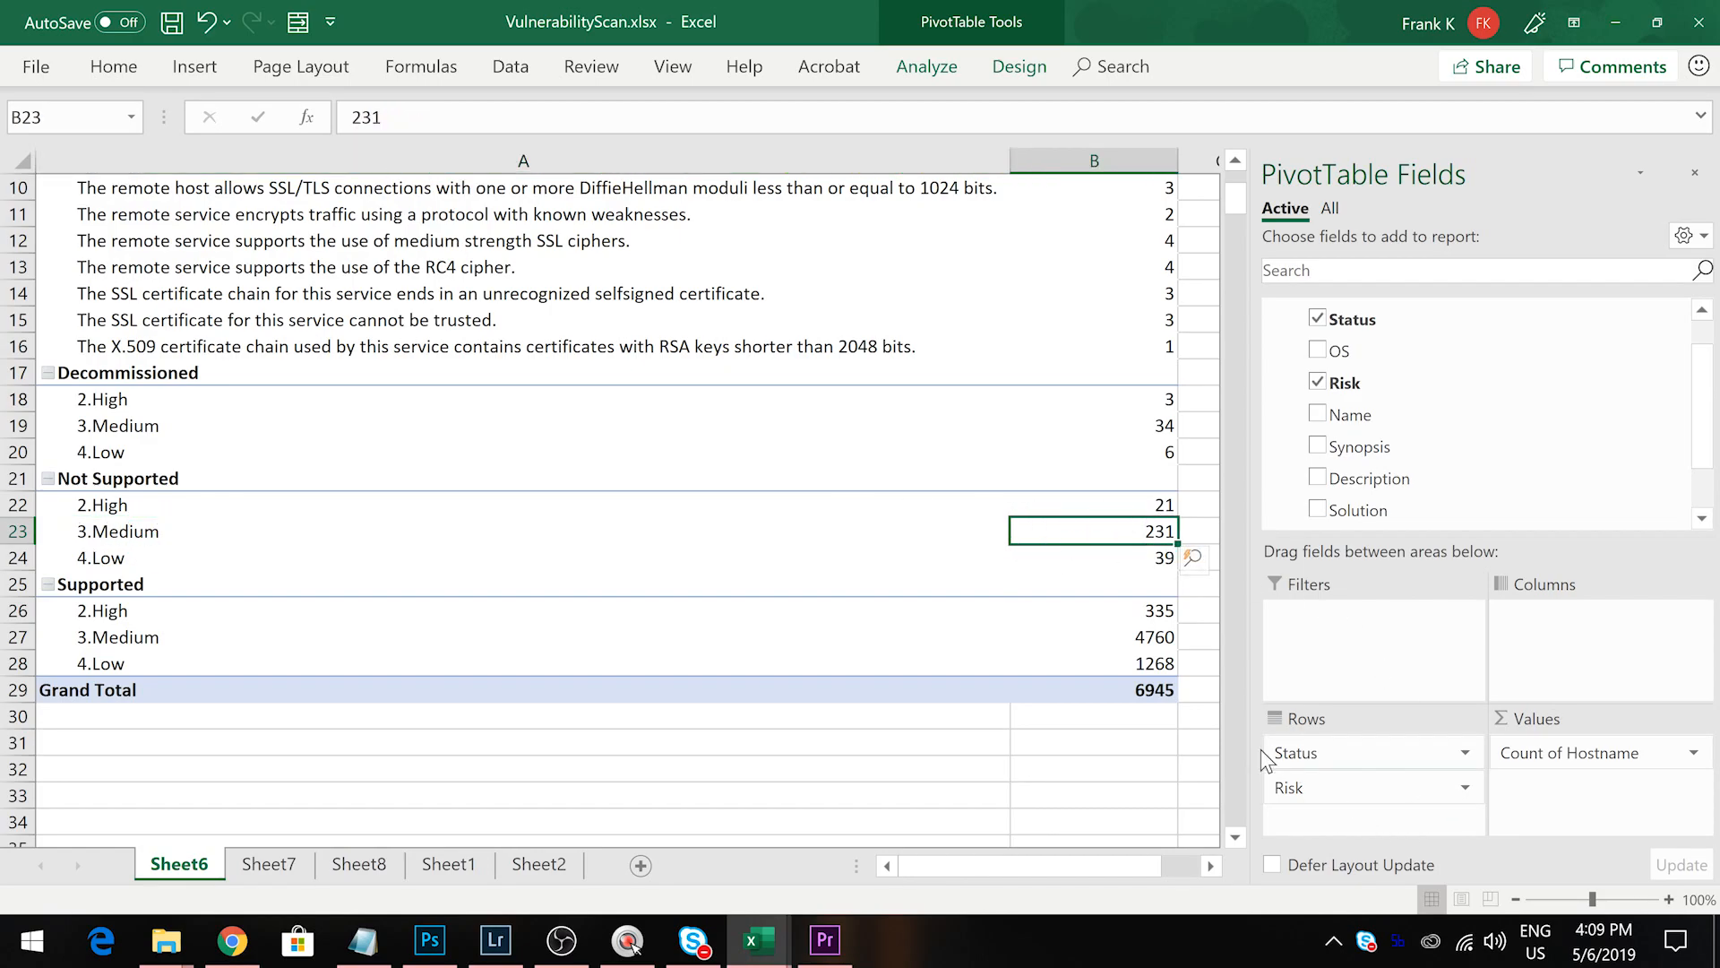
Reorder Risk above Status in the PivotTable's rows and move it into the columns
left_click_drag(1290, 793, 1366, 752)
scroll(363, 564, "up", 2)
scroll(363, 564, "up", 1)
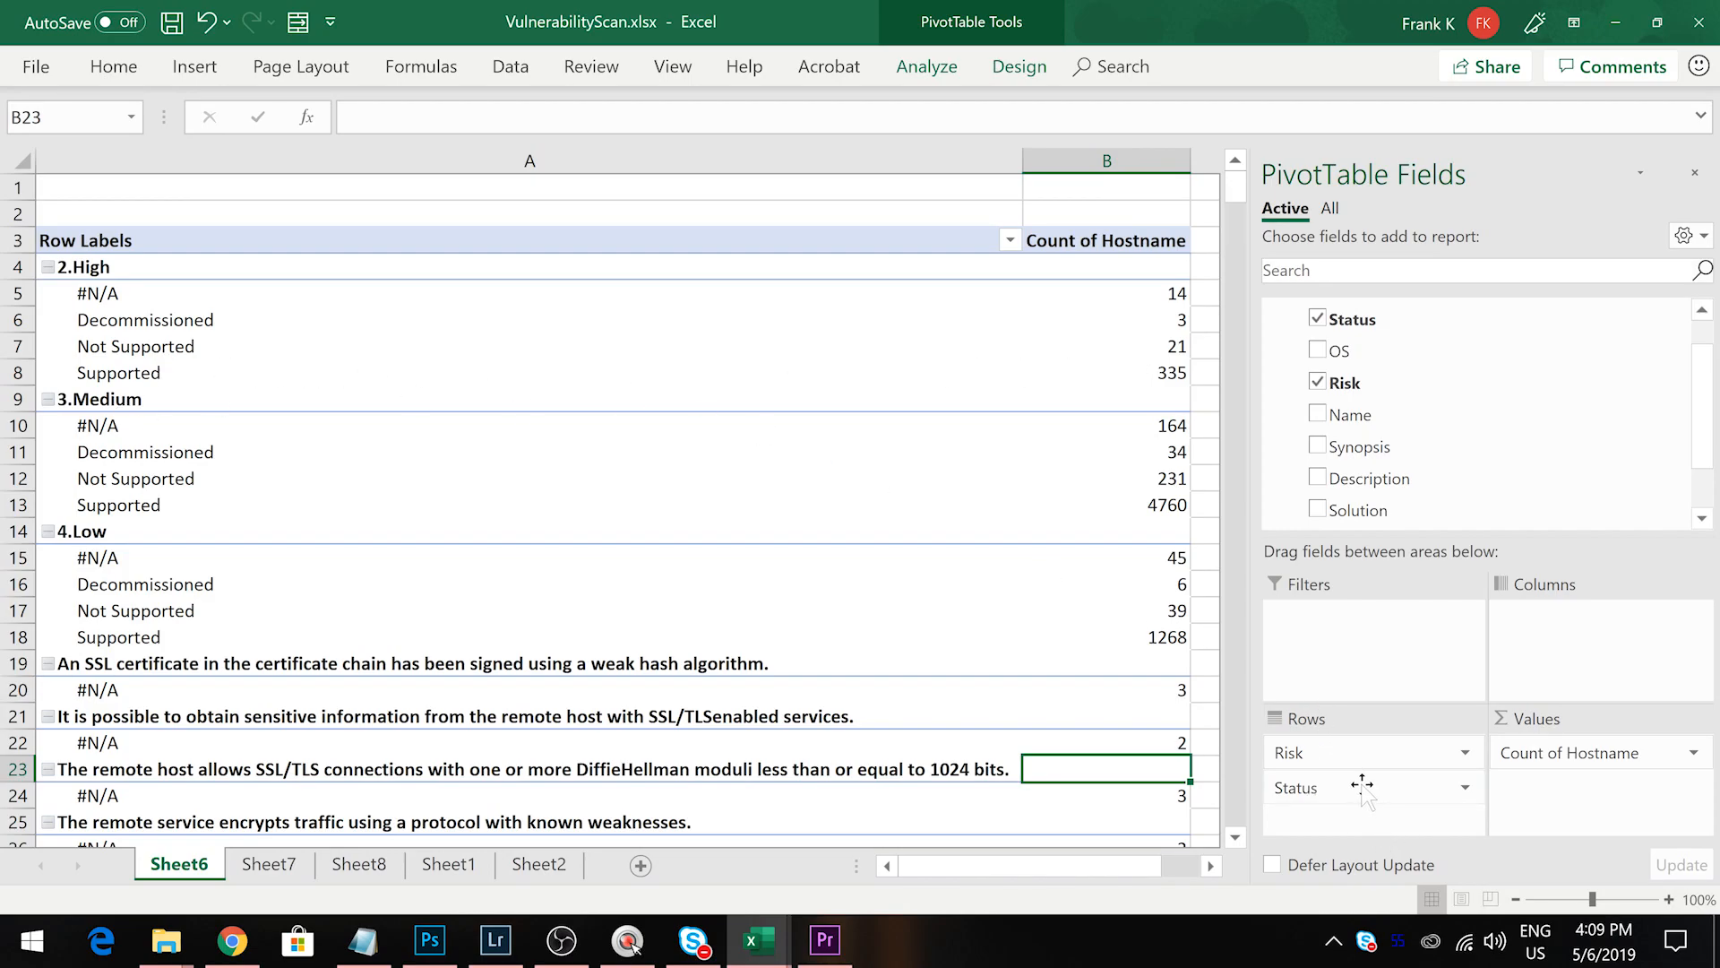
left_click_drag(1304, 752, 1568, 627)
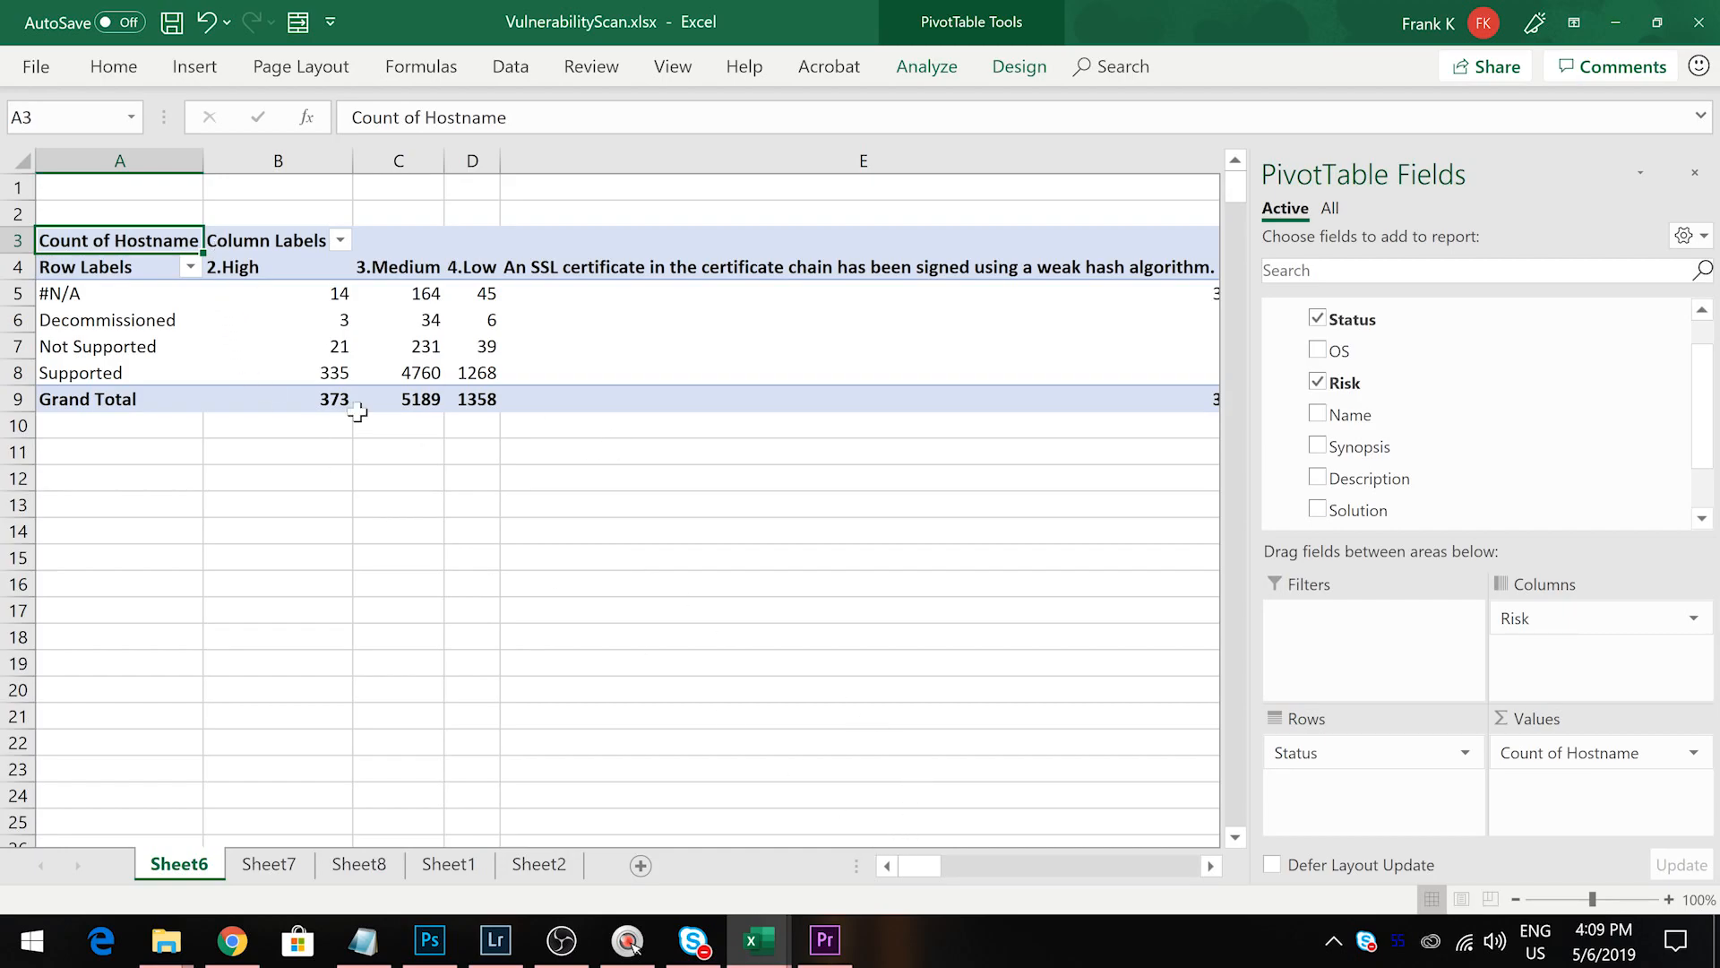
mouse_move(916, 867)
left_mouse_down()
mouse_move(1182, 872)
mouse_move(922, 869)
left_mouse_up()
Replace Risk with OS as the PivotTable's column field, and remove OS from the columns again
left_click_drag(1534, 618, 1489, 439)
scroll(1442, 430, "up", 2)
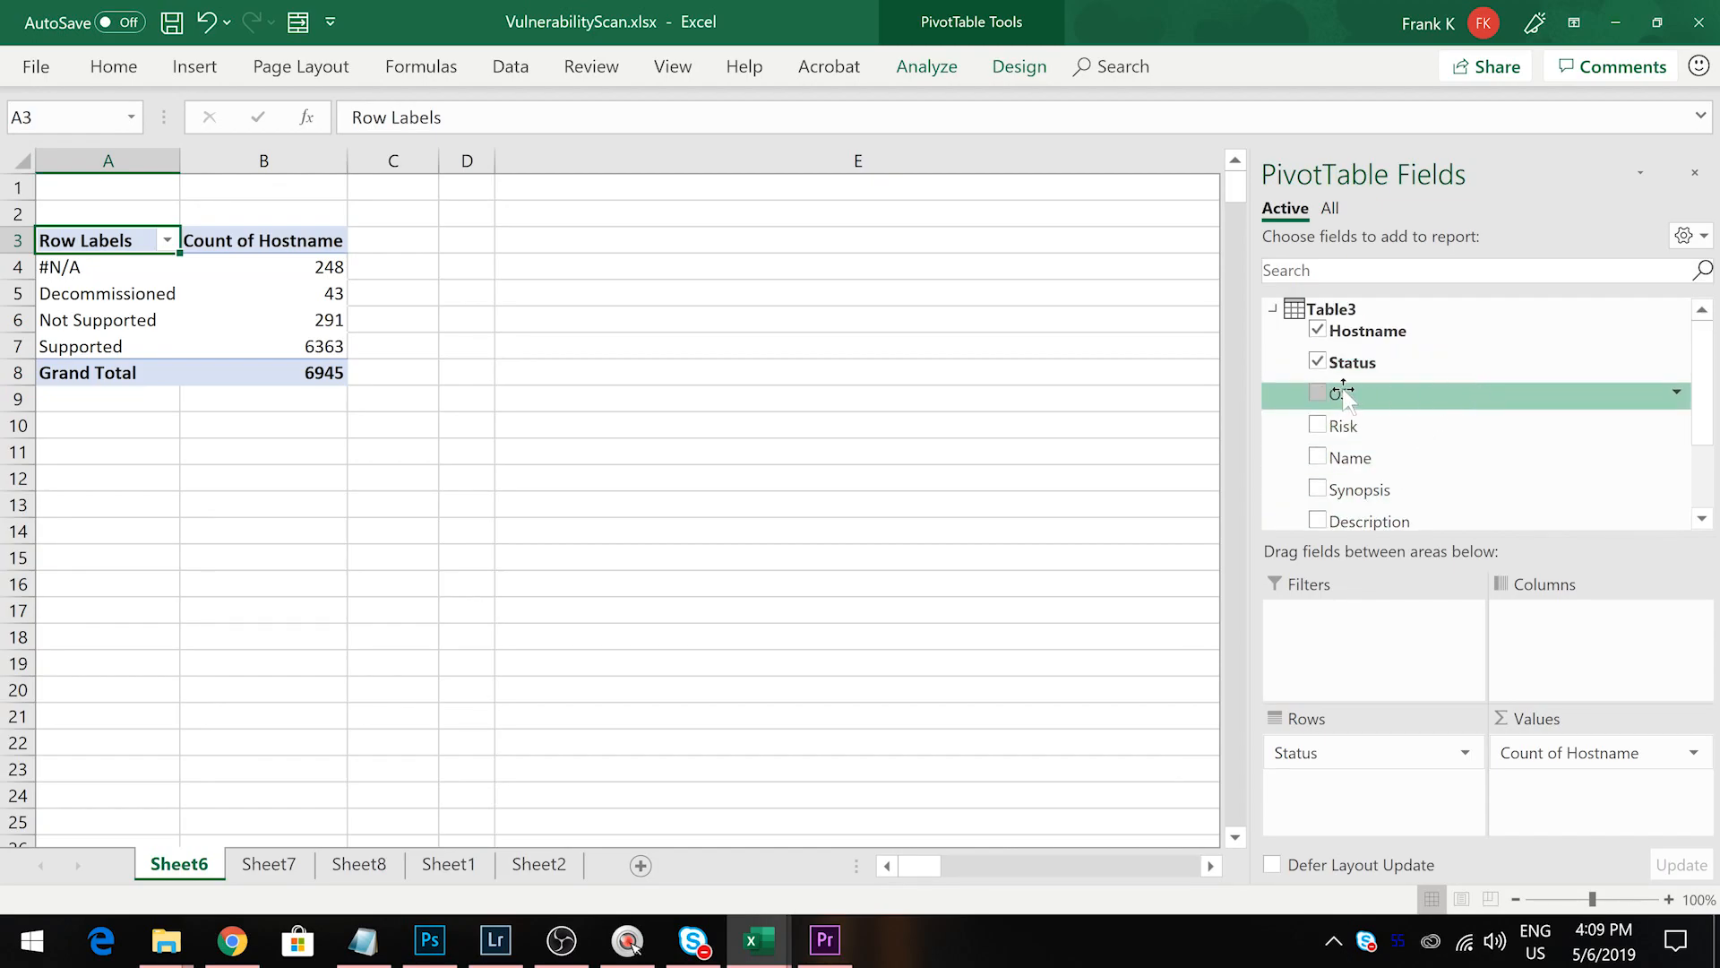
left_click_drag(1336, 396, 1541, 618)
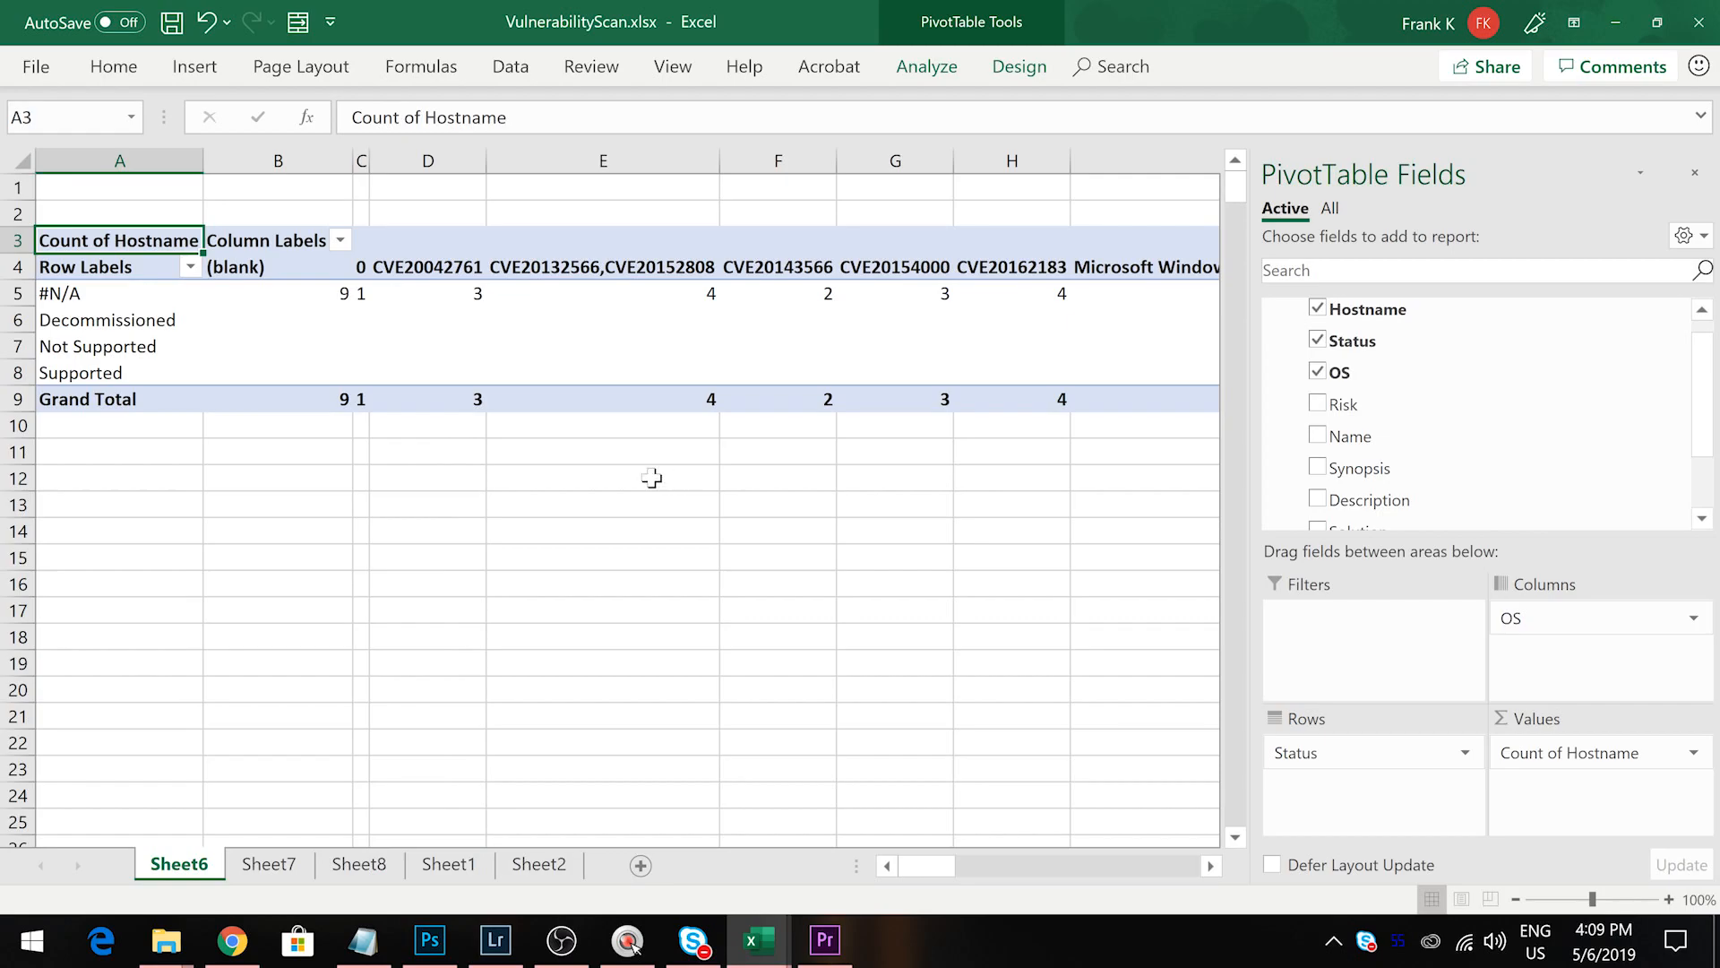
left_click_drag(928, 865, 1008, 871)
left_click_drag(1550, 619, 1429, 439)
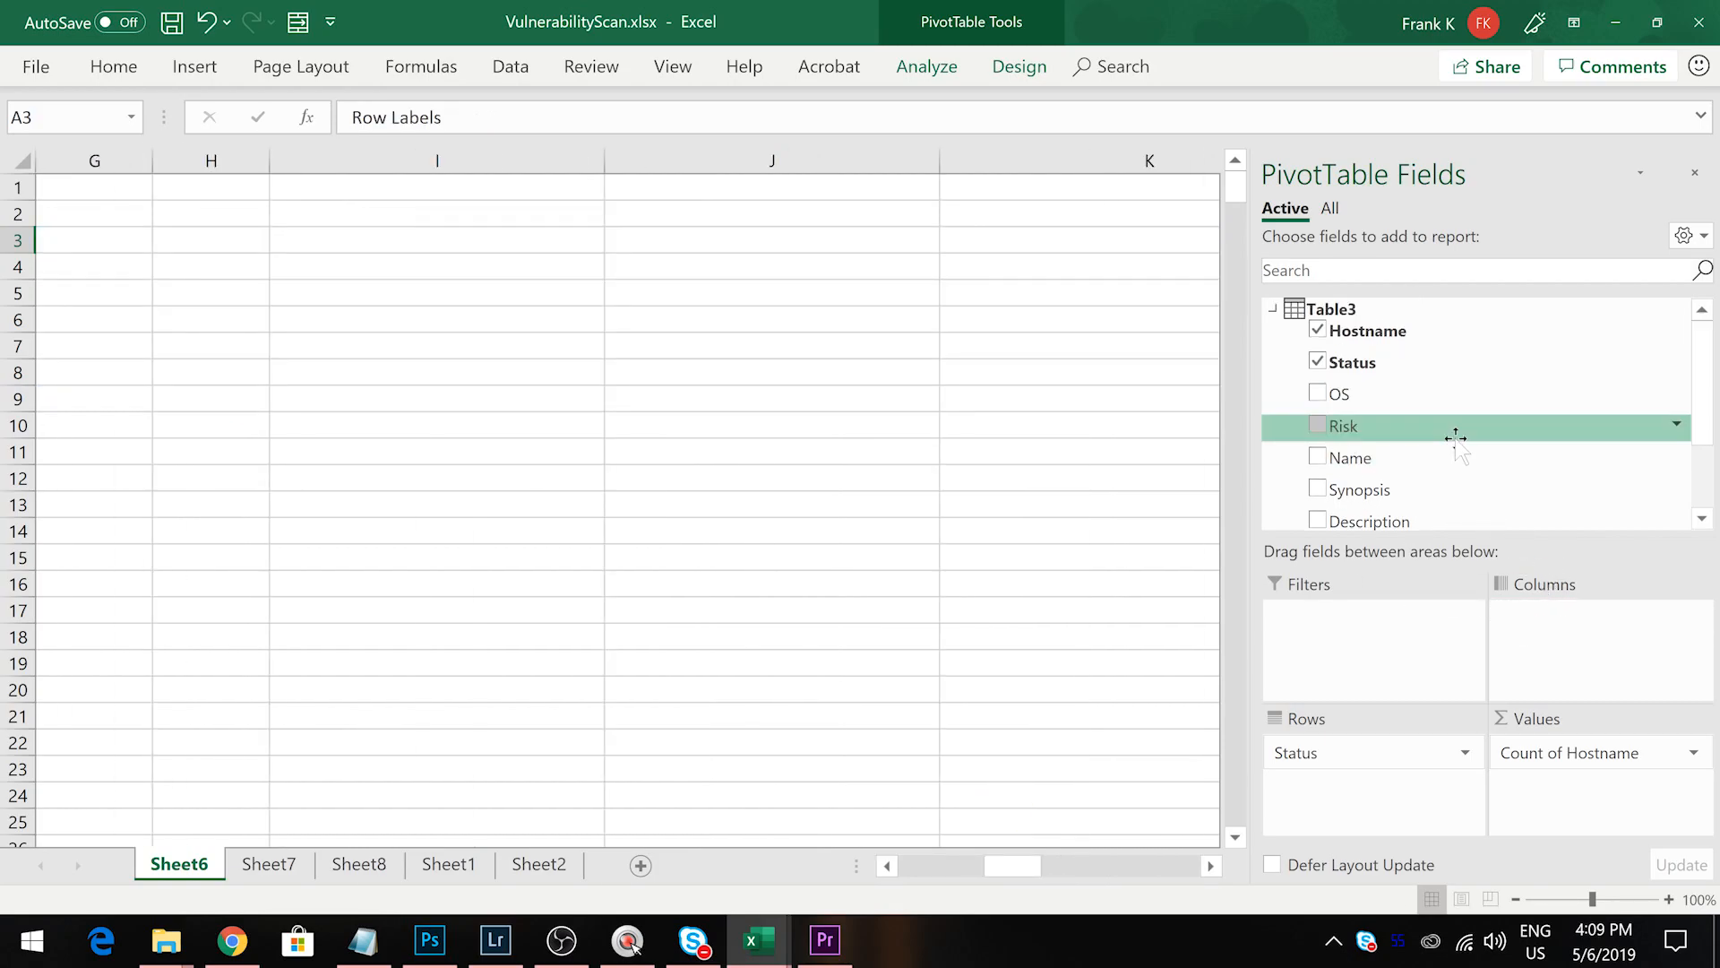
left_click(923, 865)
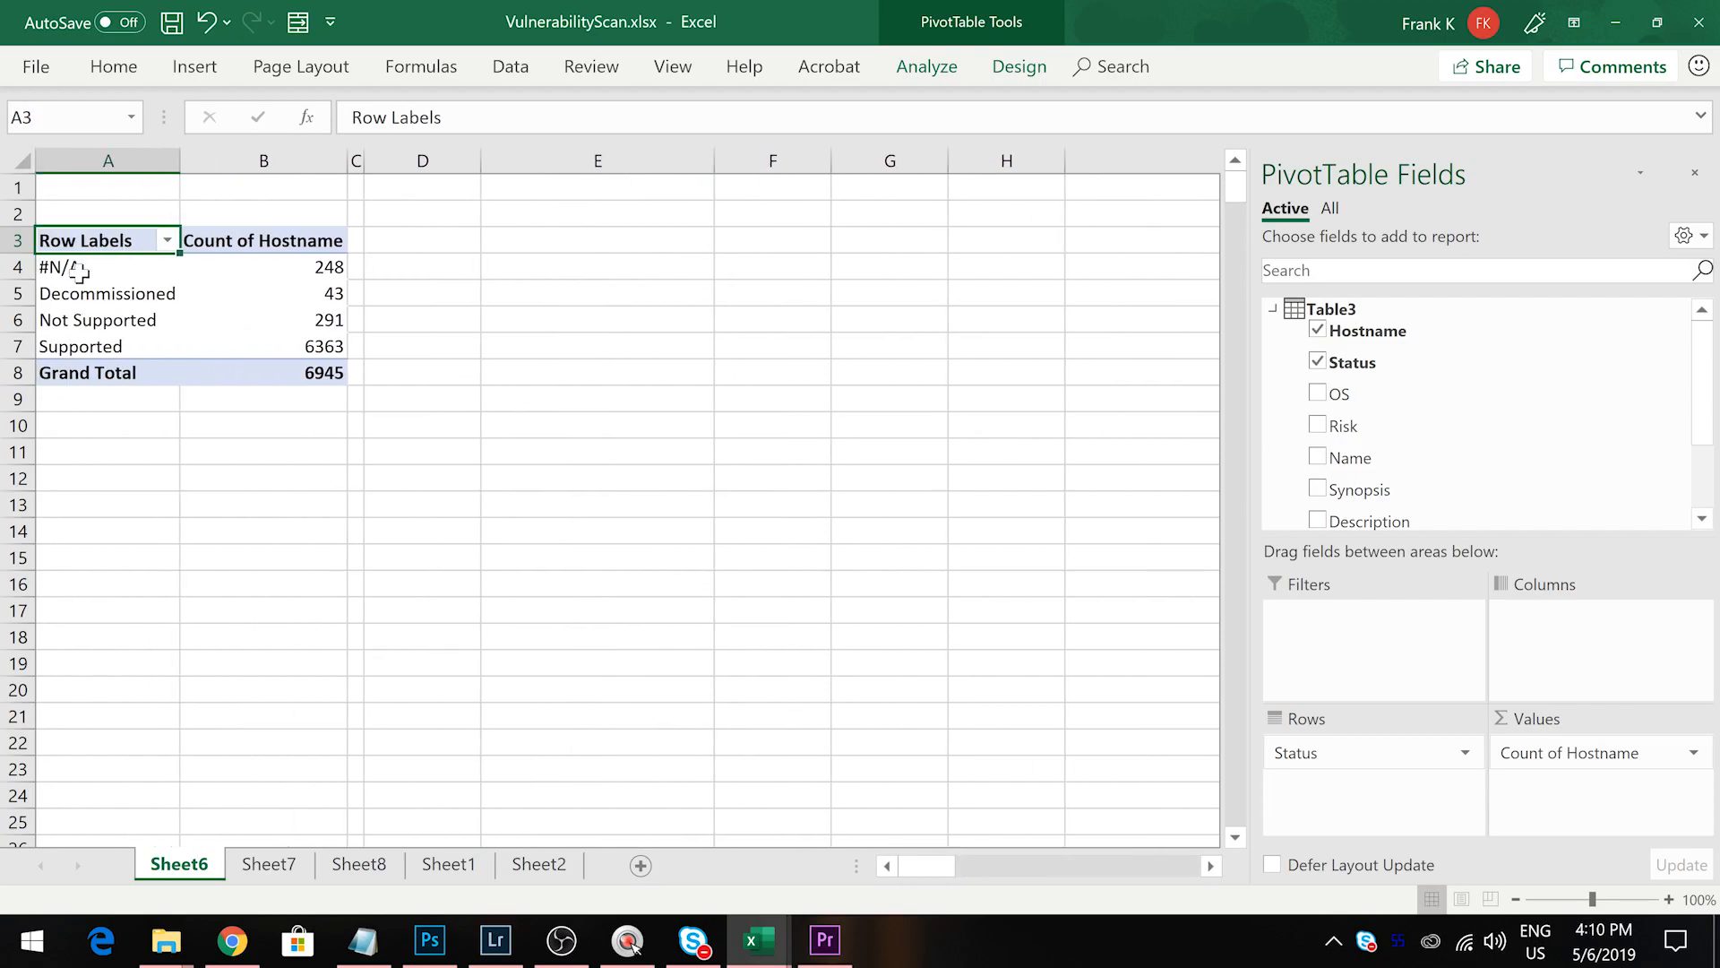
Copy the four status rows with their hostname counts, A4:B7, from the Sheet6 PivotTable
left_click(438, 312)
left_click_drag(85, 267, 238, 341)
right_click(304, 331)
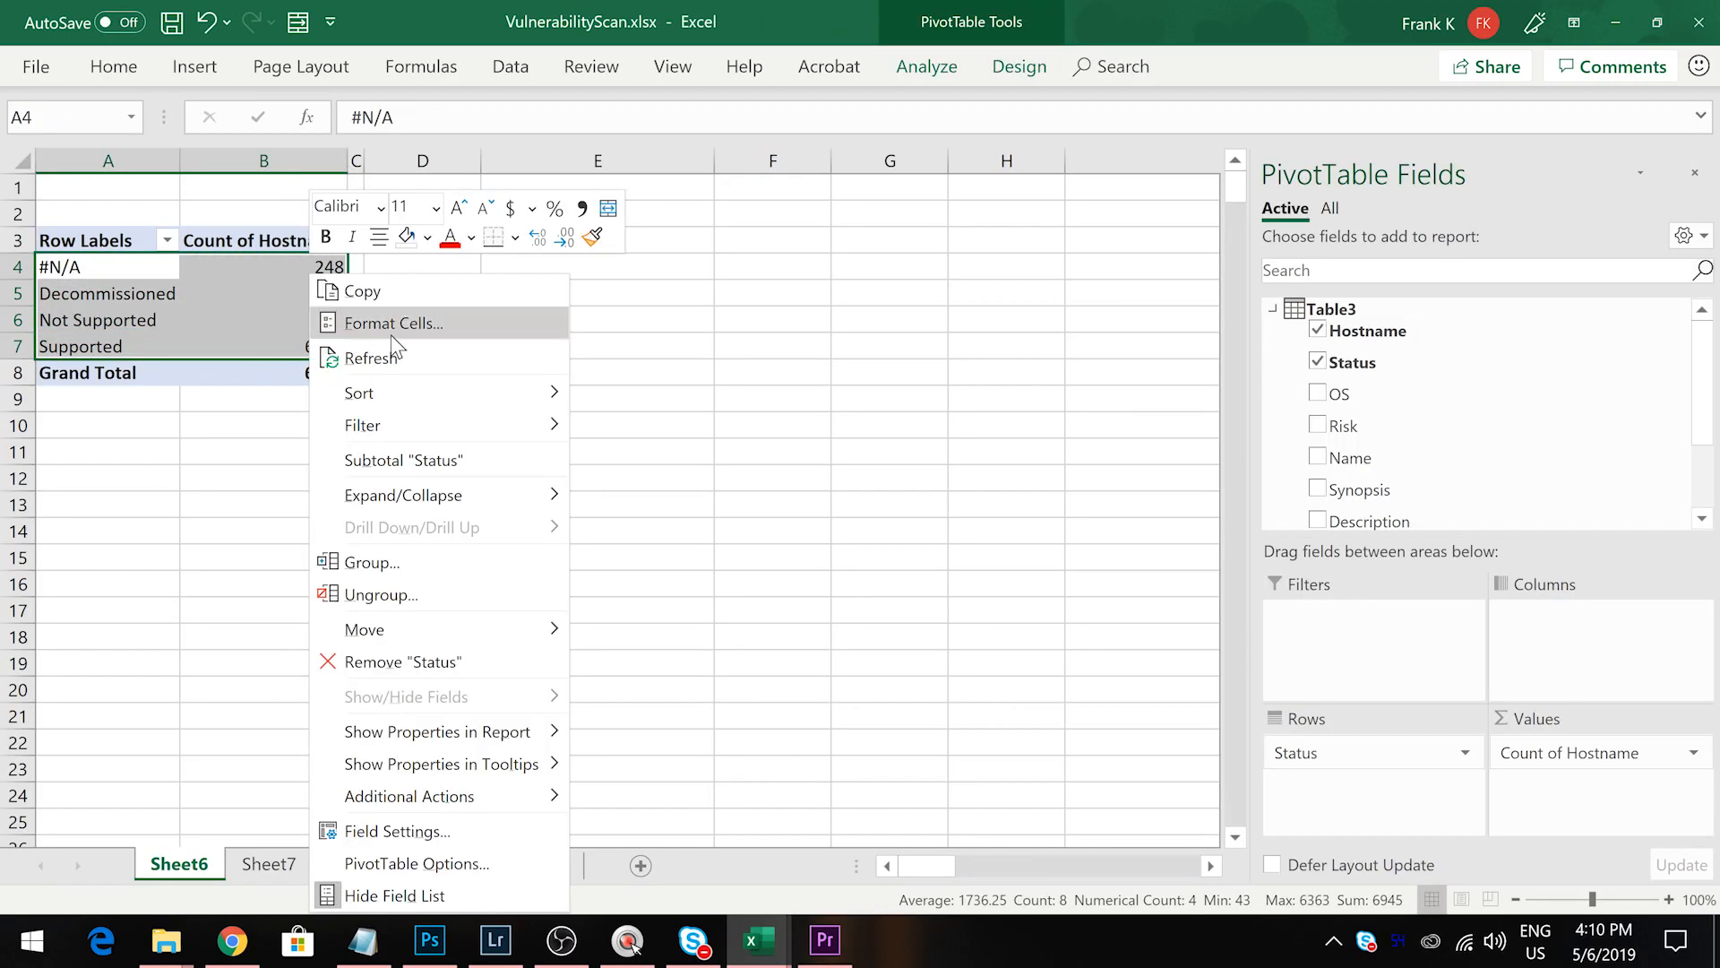
left_click(394, 290)
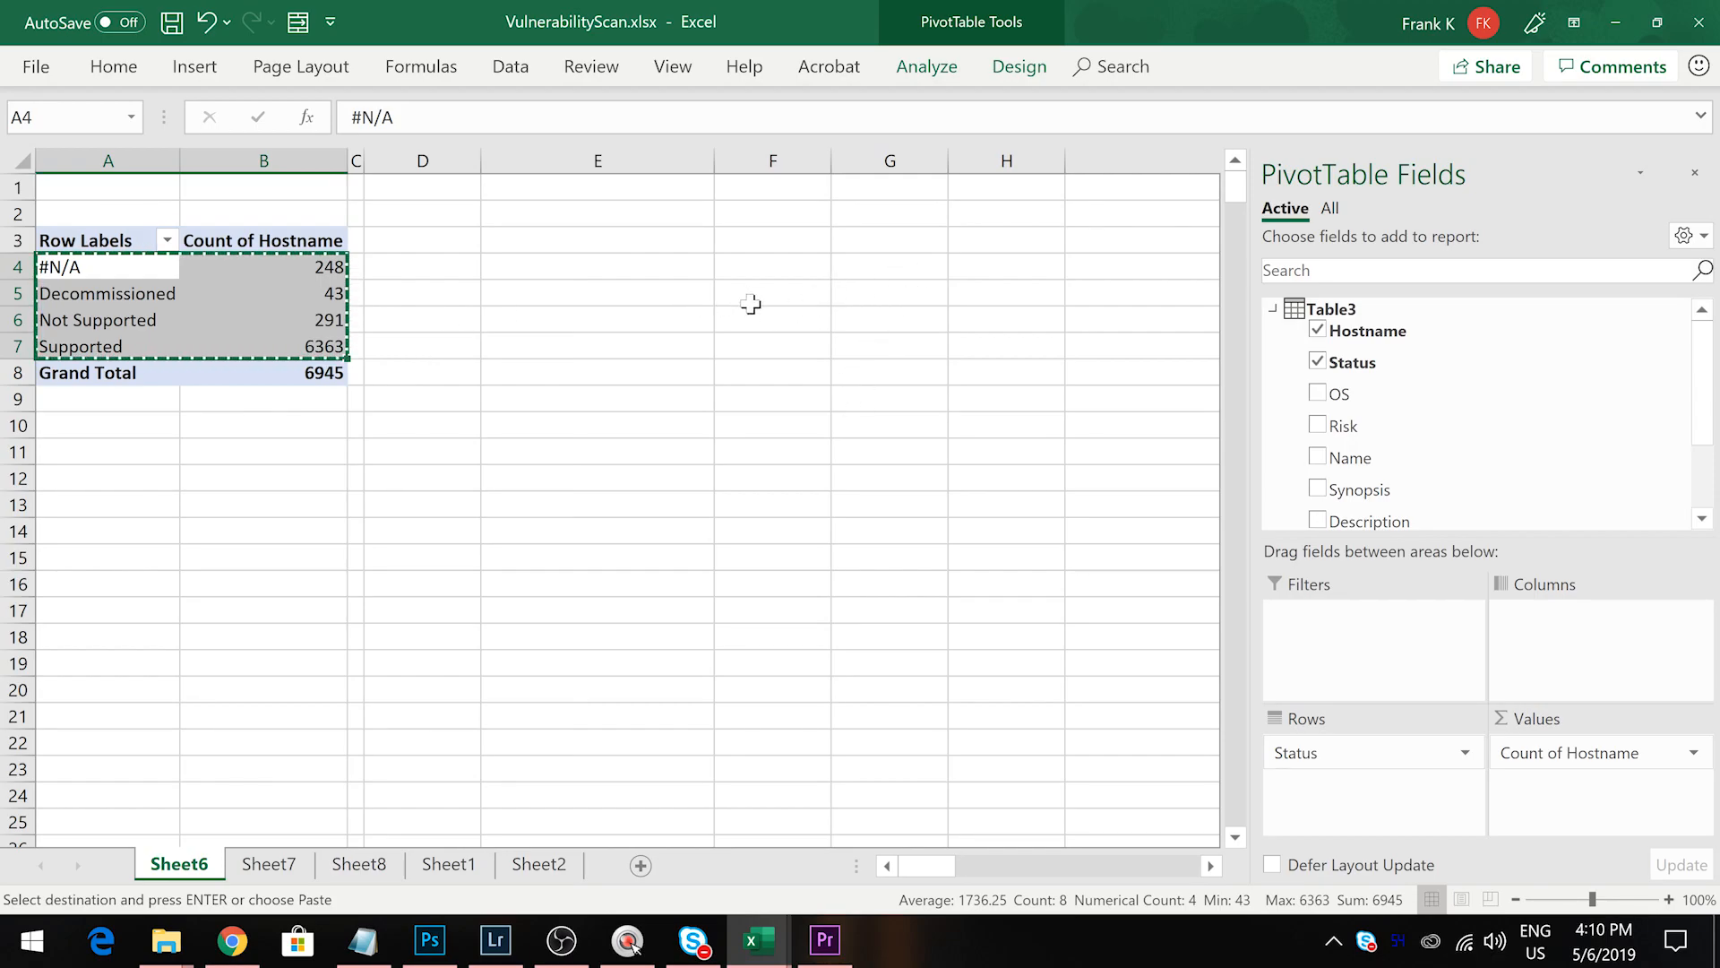
left_click(581, 580)
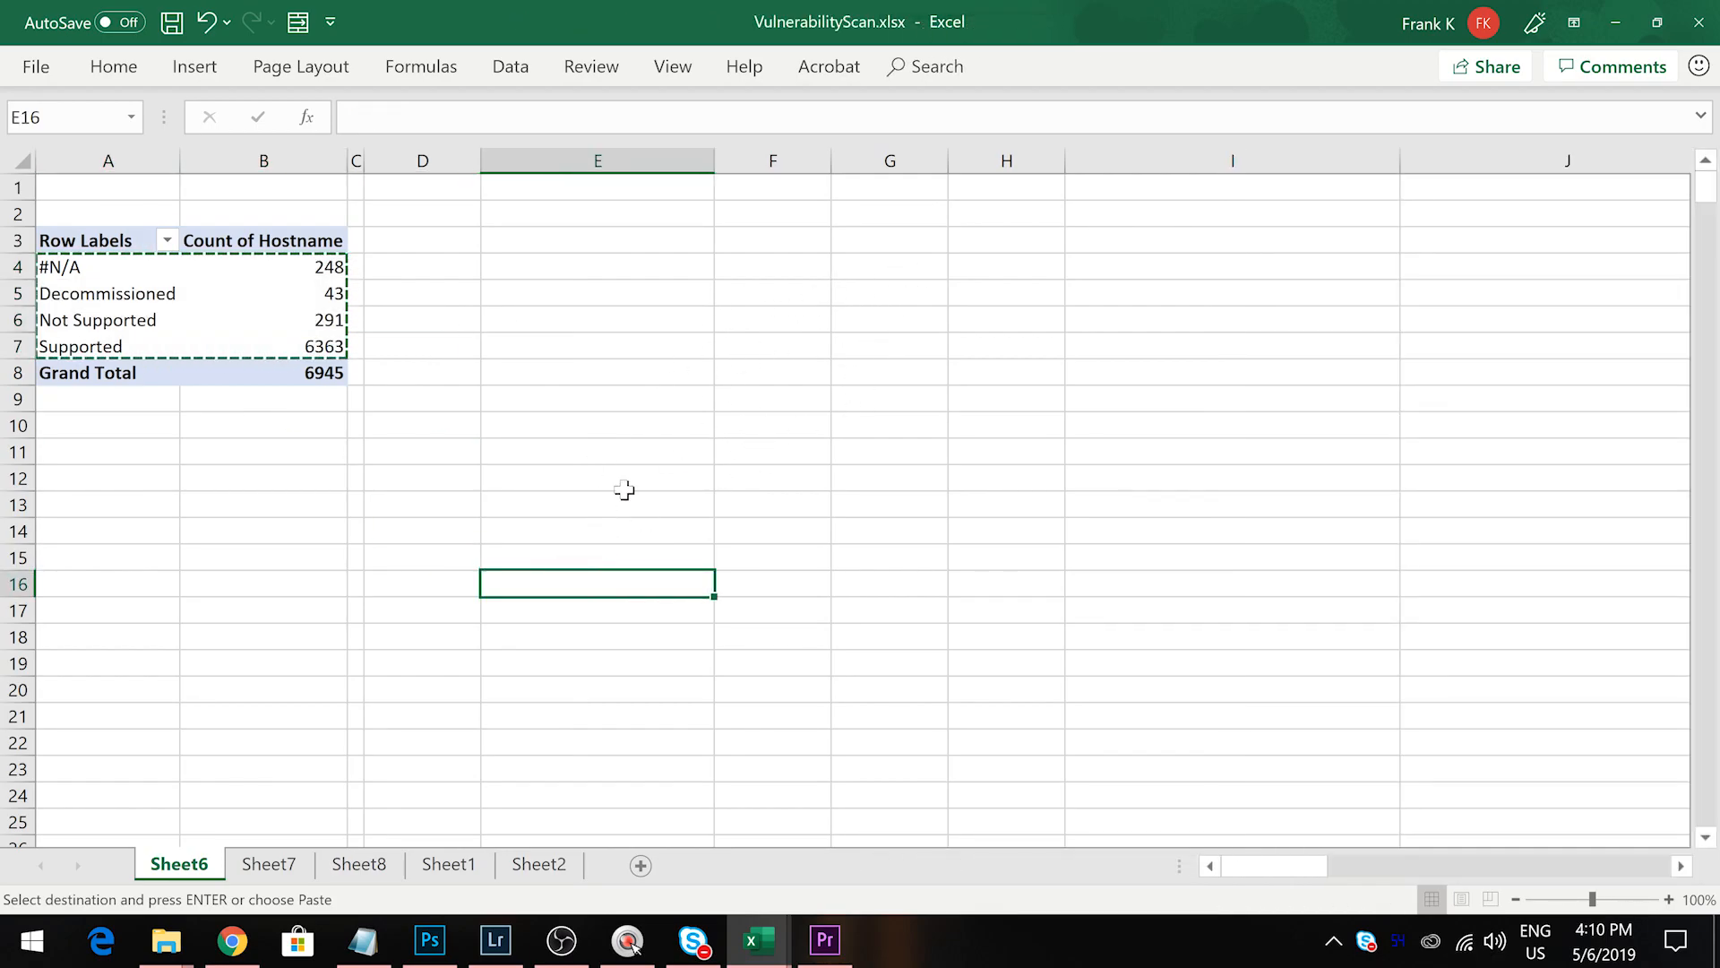
Paste the copied rows as values at B2 of a new worksheet and widen column B to fit the status names
left_click(641, 865)
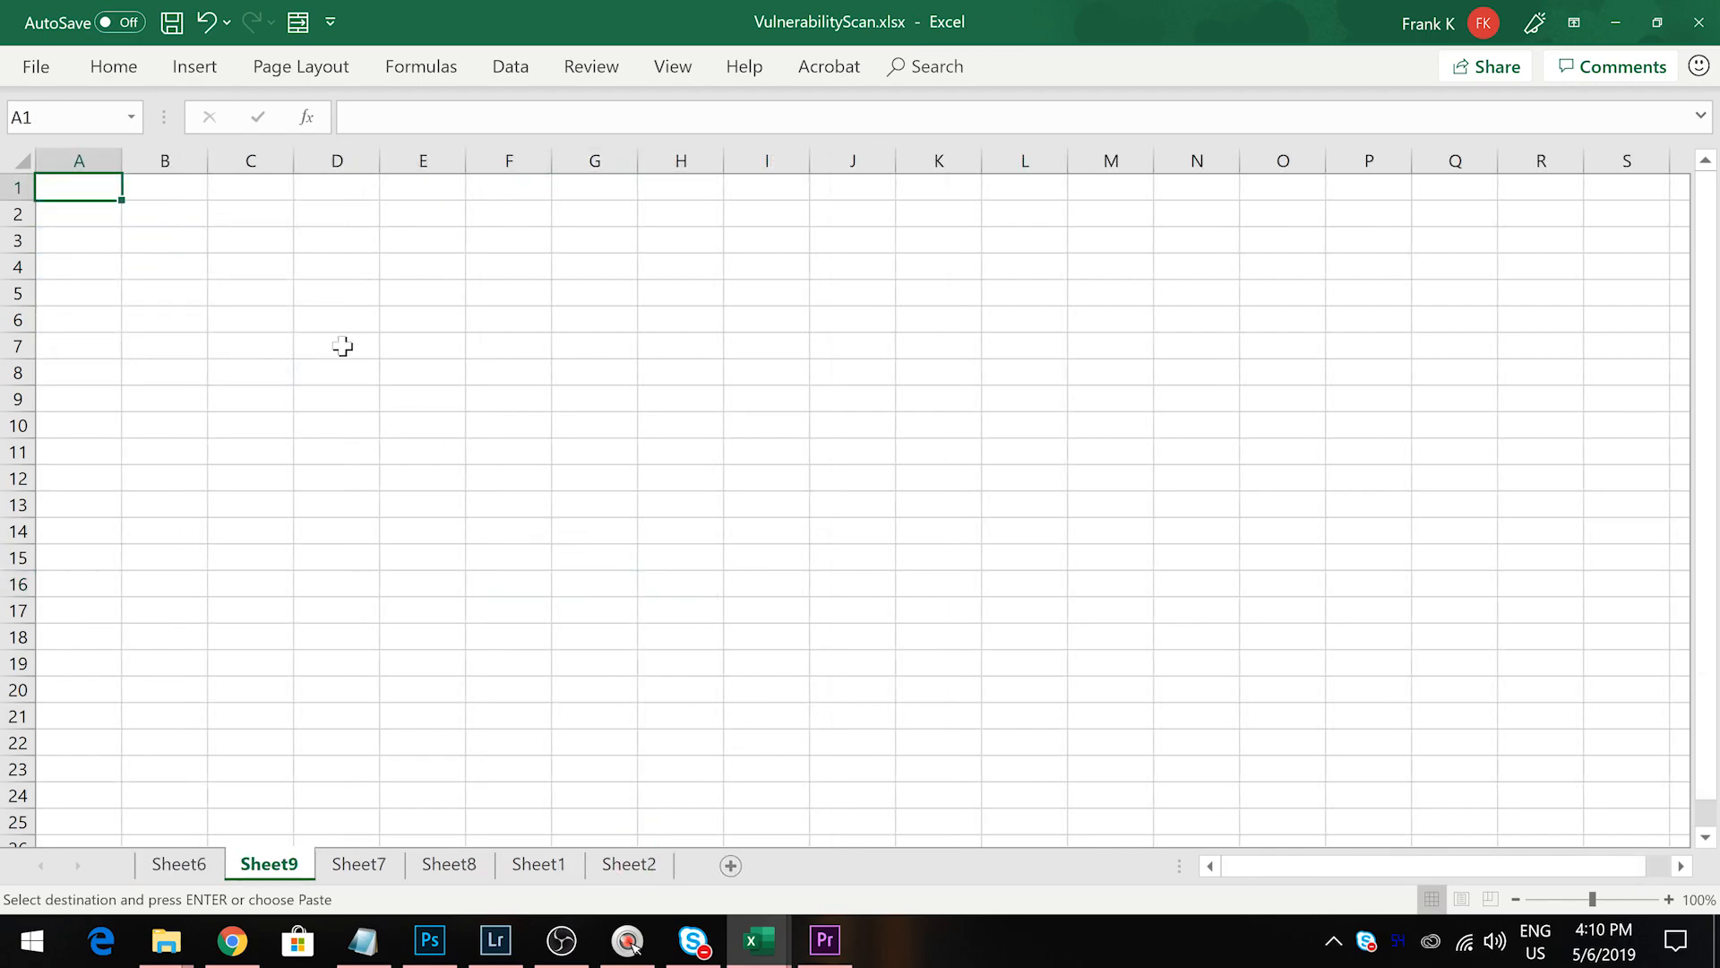
right_click(203, 216)
left_click(299, 333)
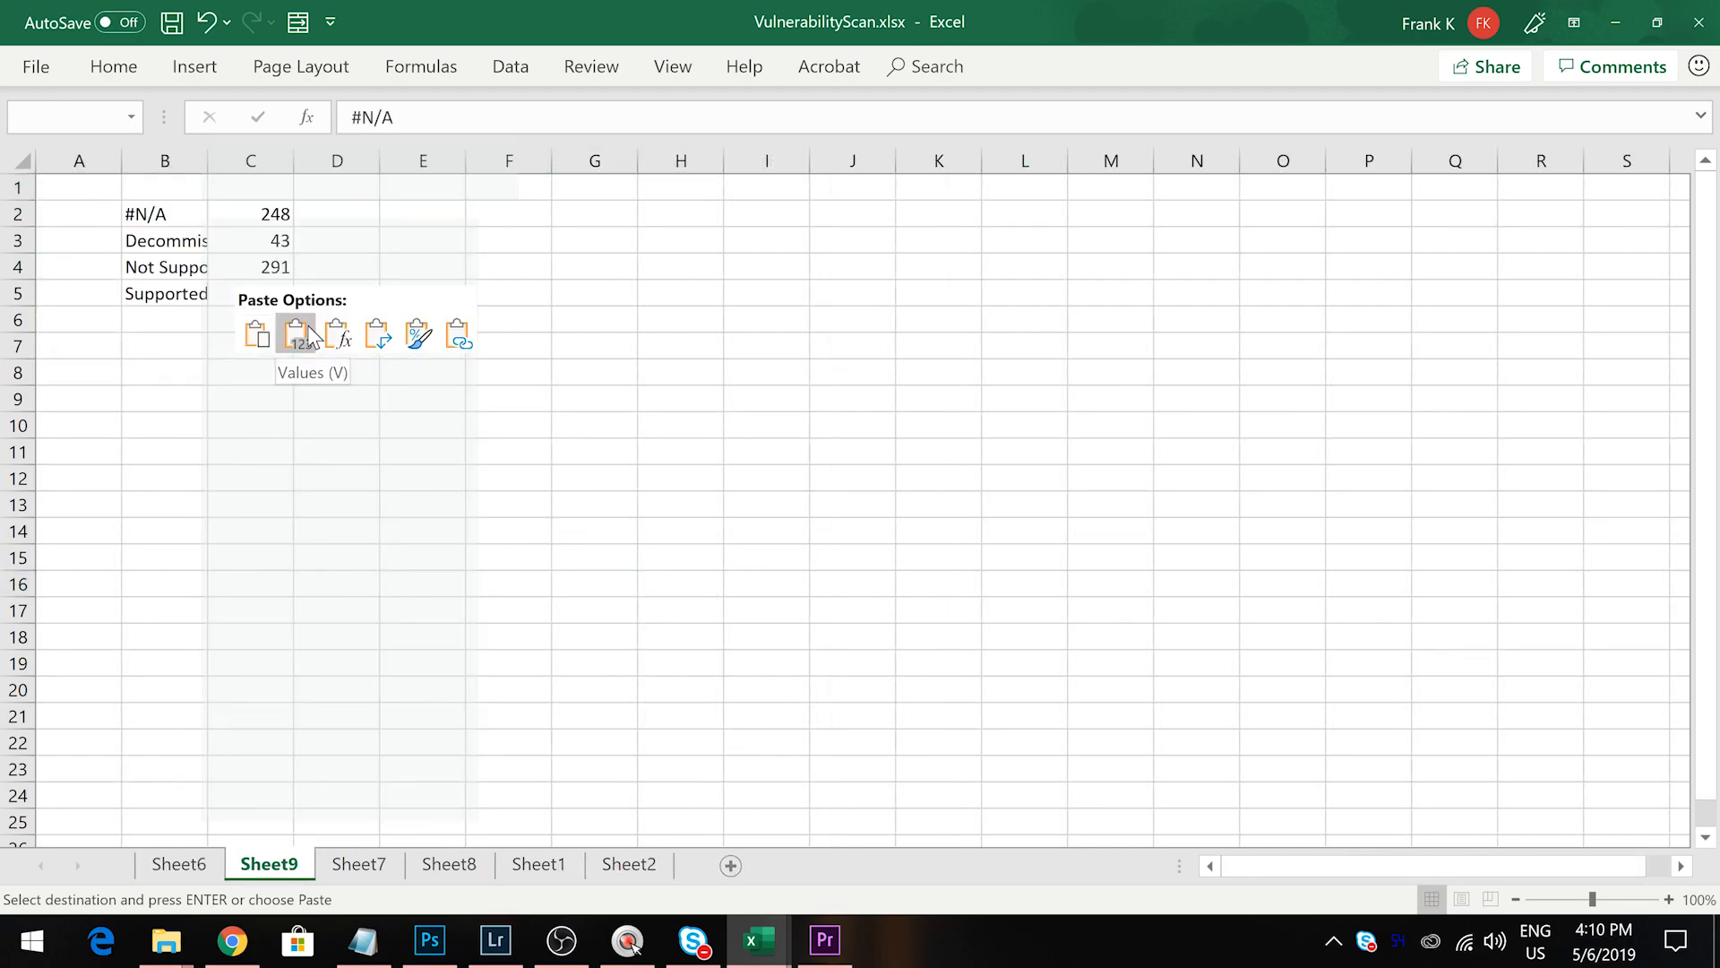
left_click(309, 334)
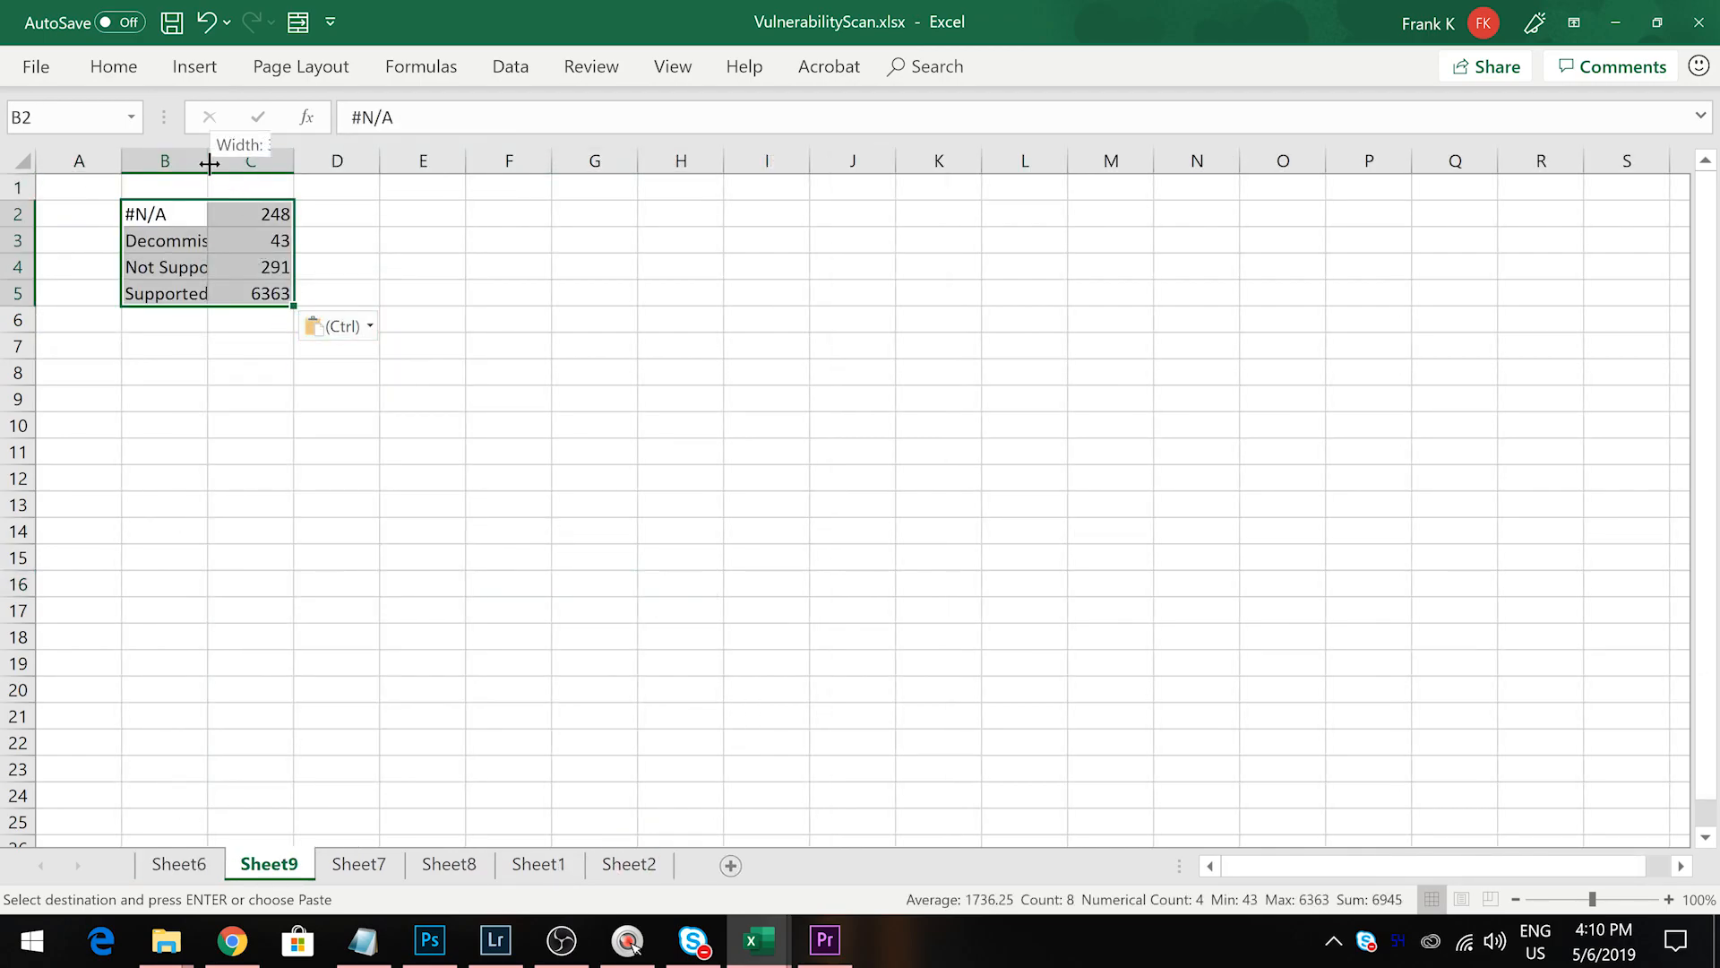
left_click_drag(209, 163, 296, 162)
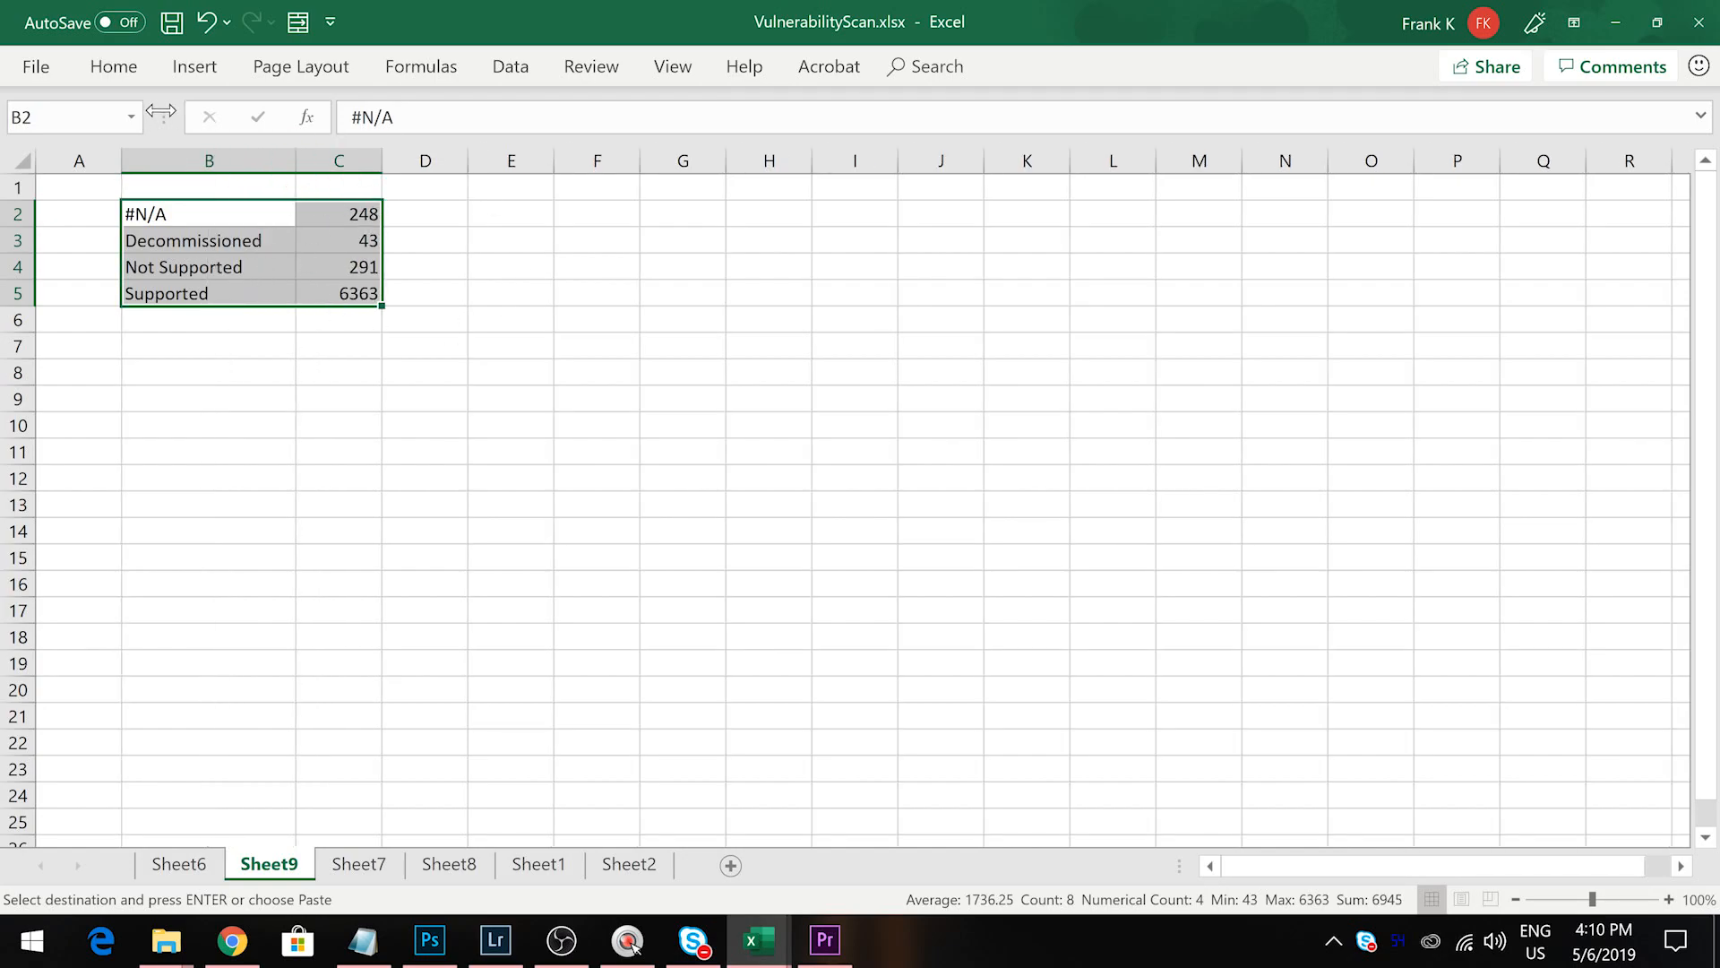
Insert a 2-D pie chart of the status counts in B2:C5 and inspect the Supported slice
left_click(192, 68)
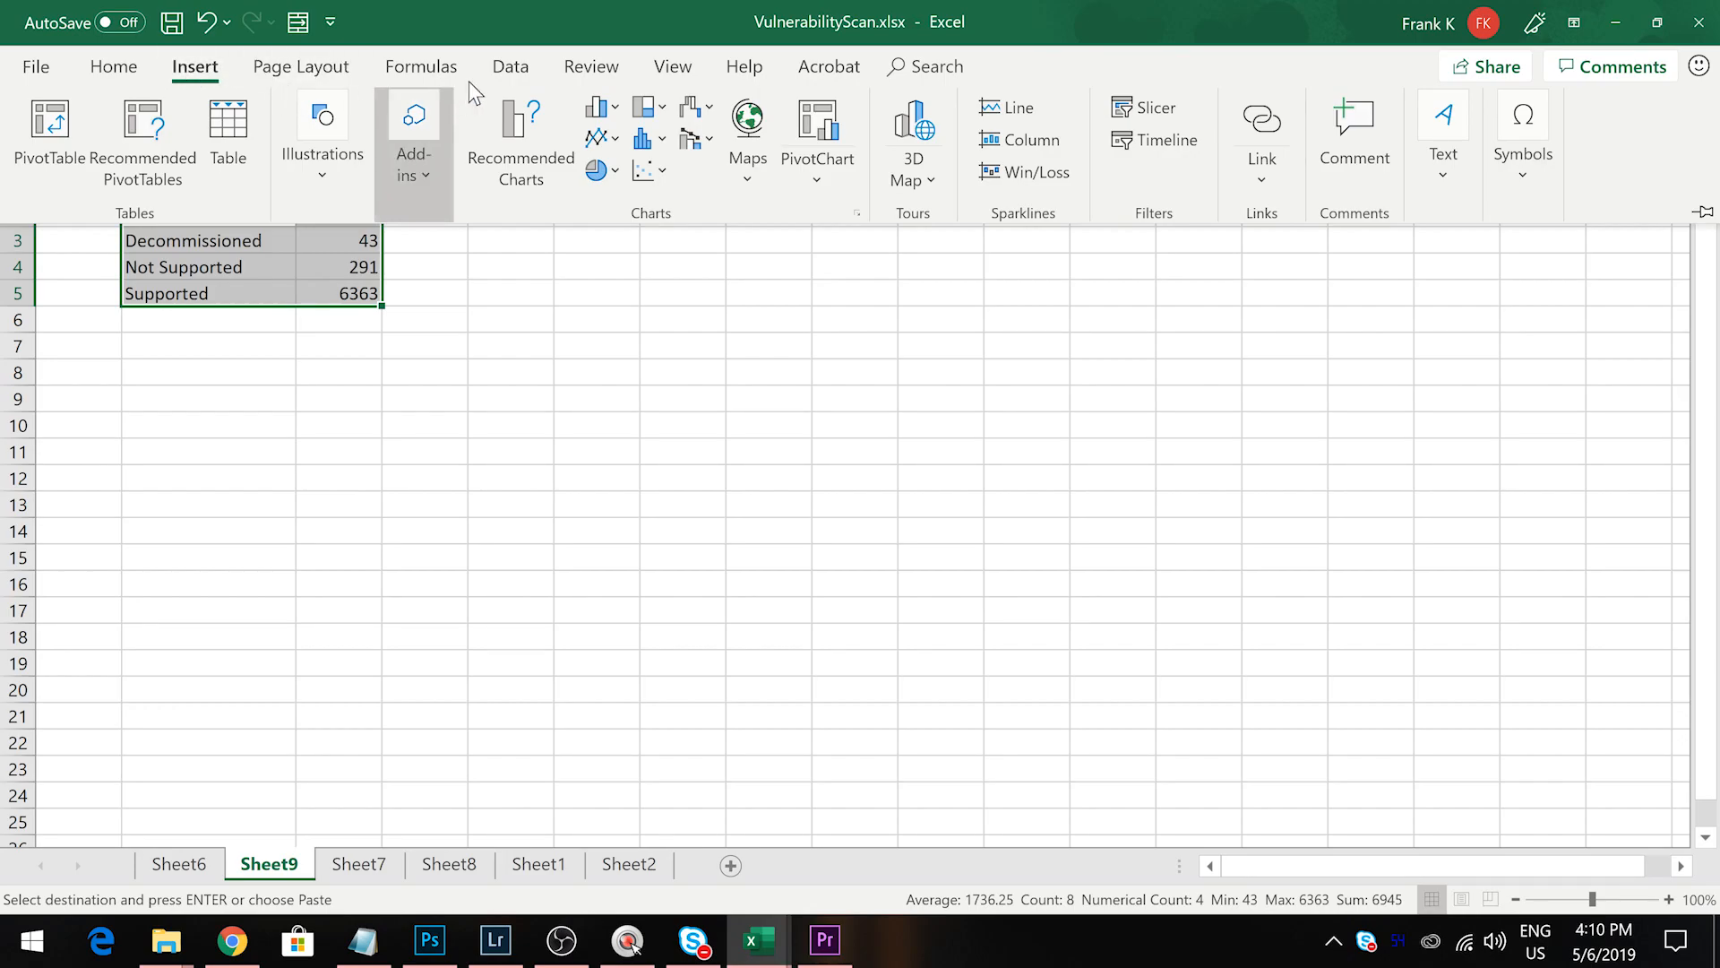
left_click(595, 172)
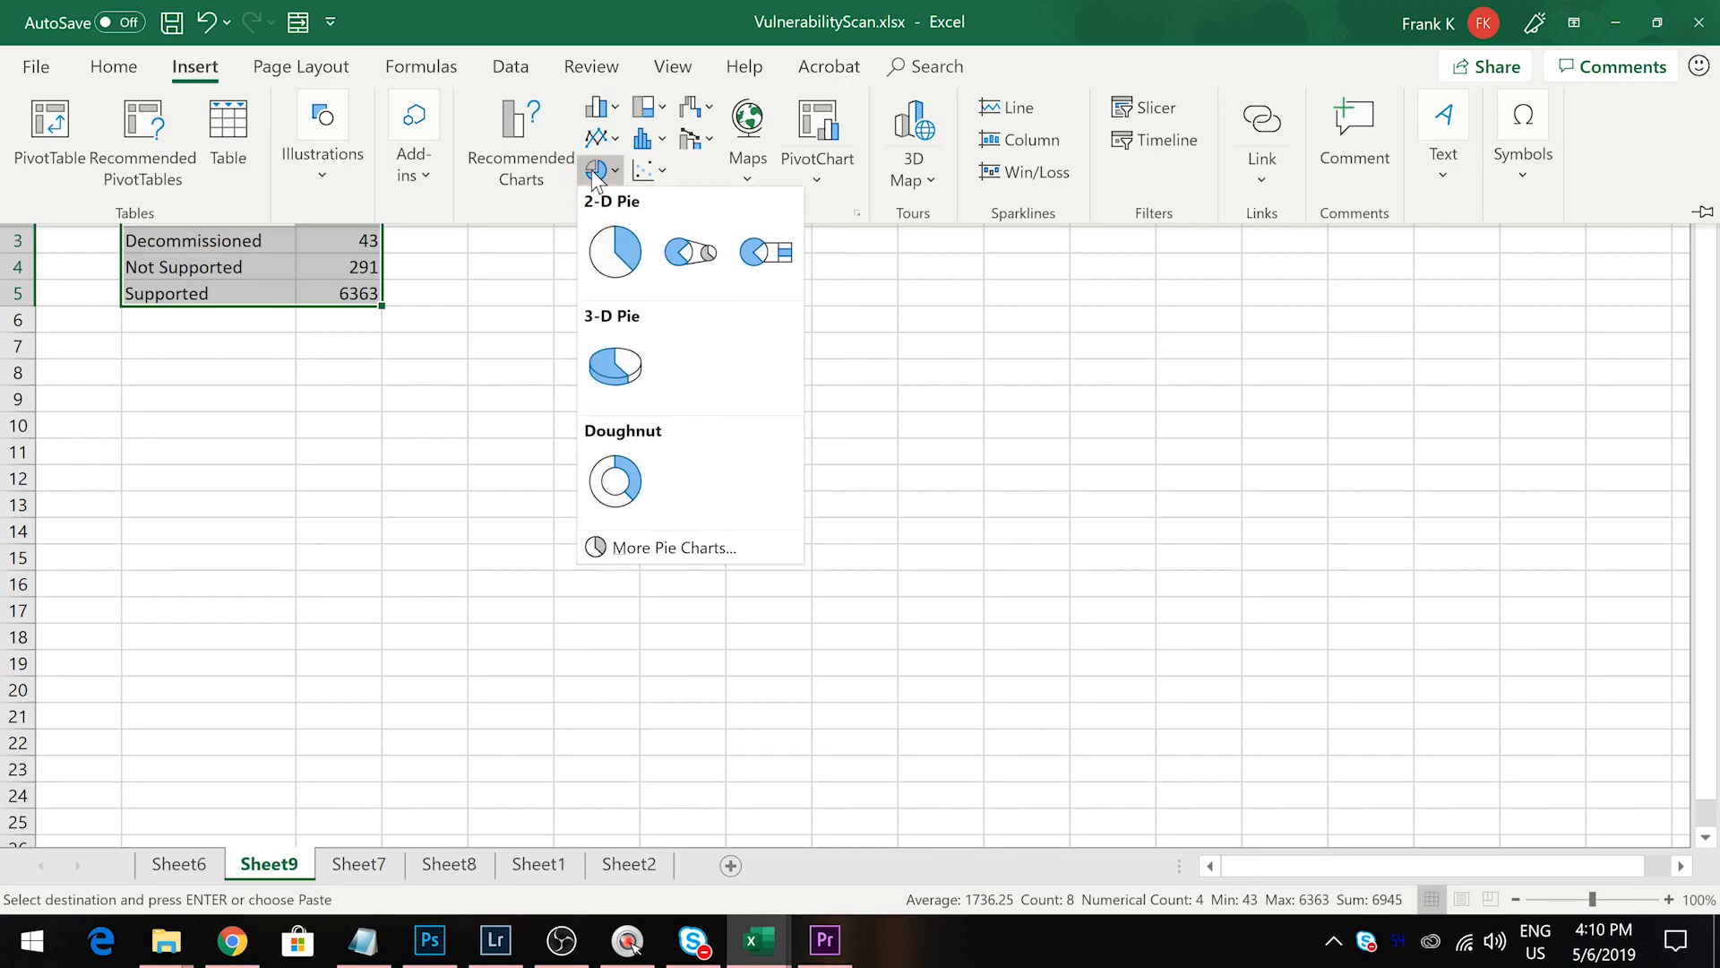
left_click(614, 251)
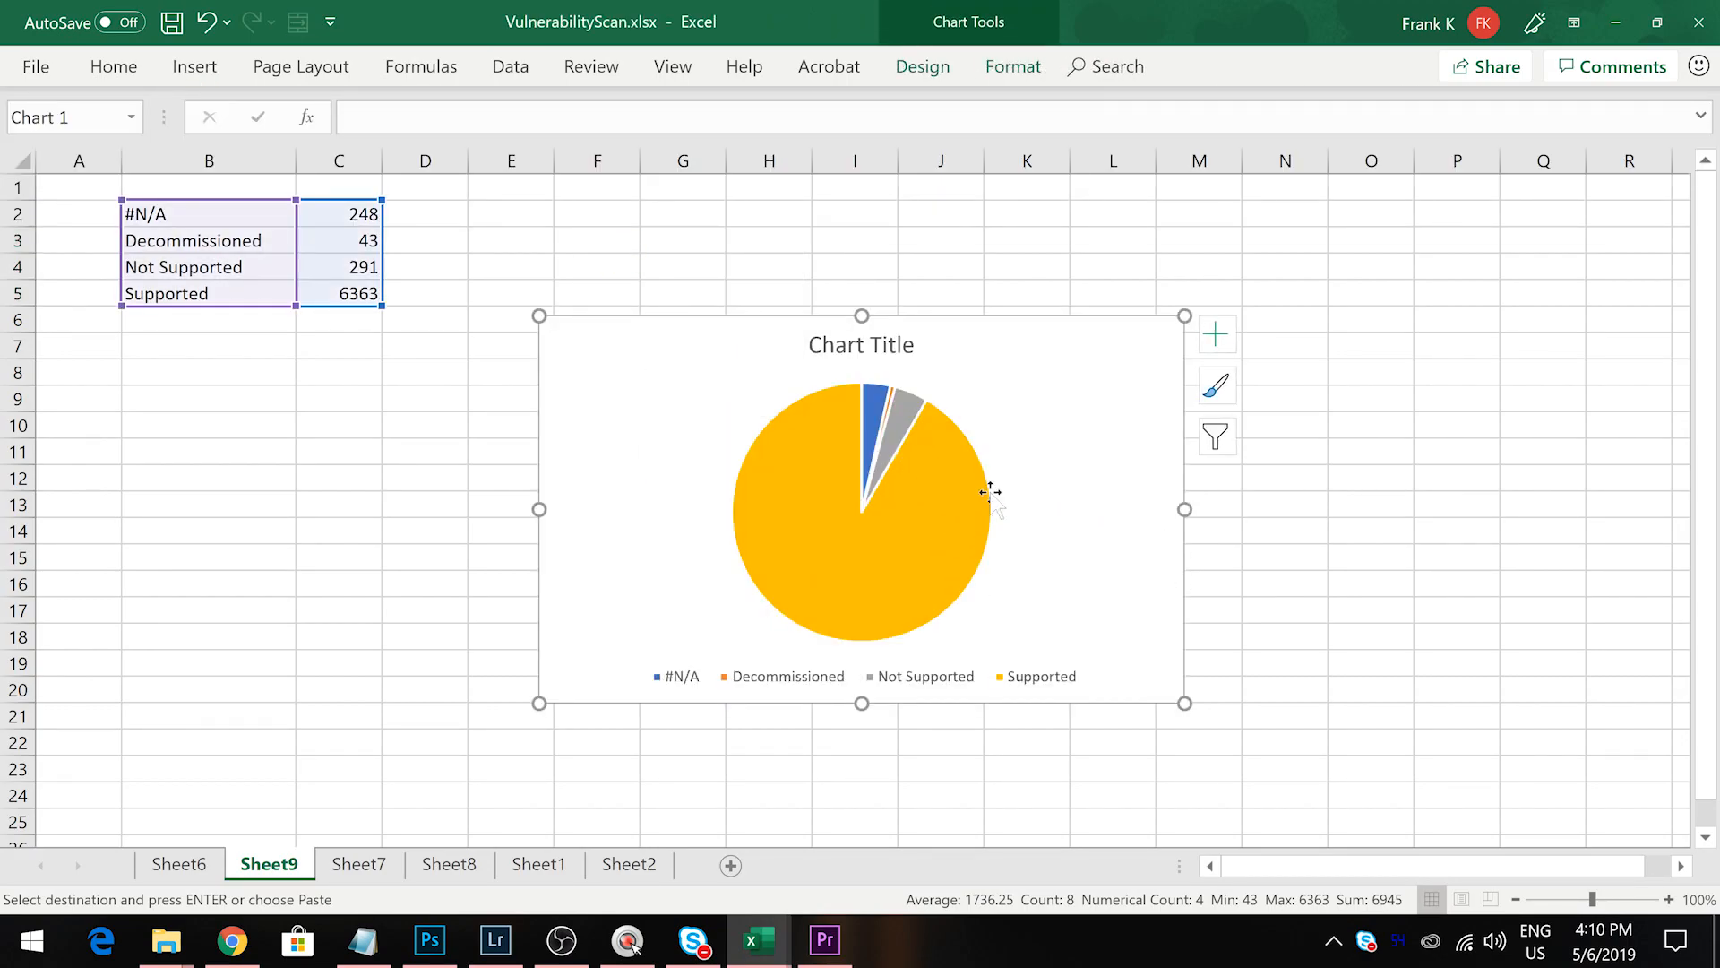
mouse_move(958, 541)
mouse_move(892, 529)
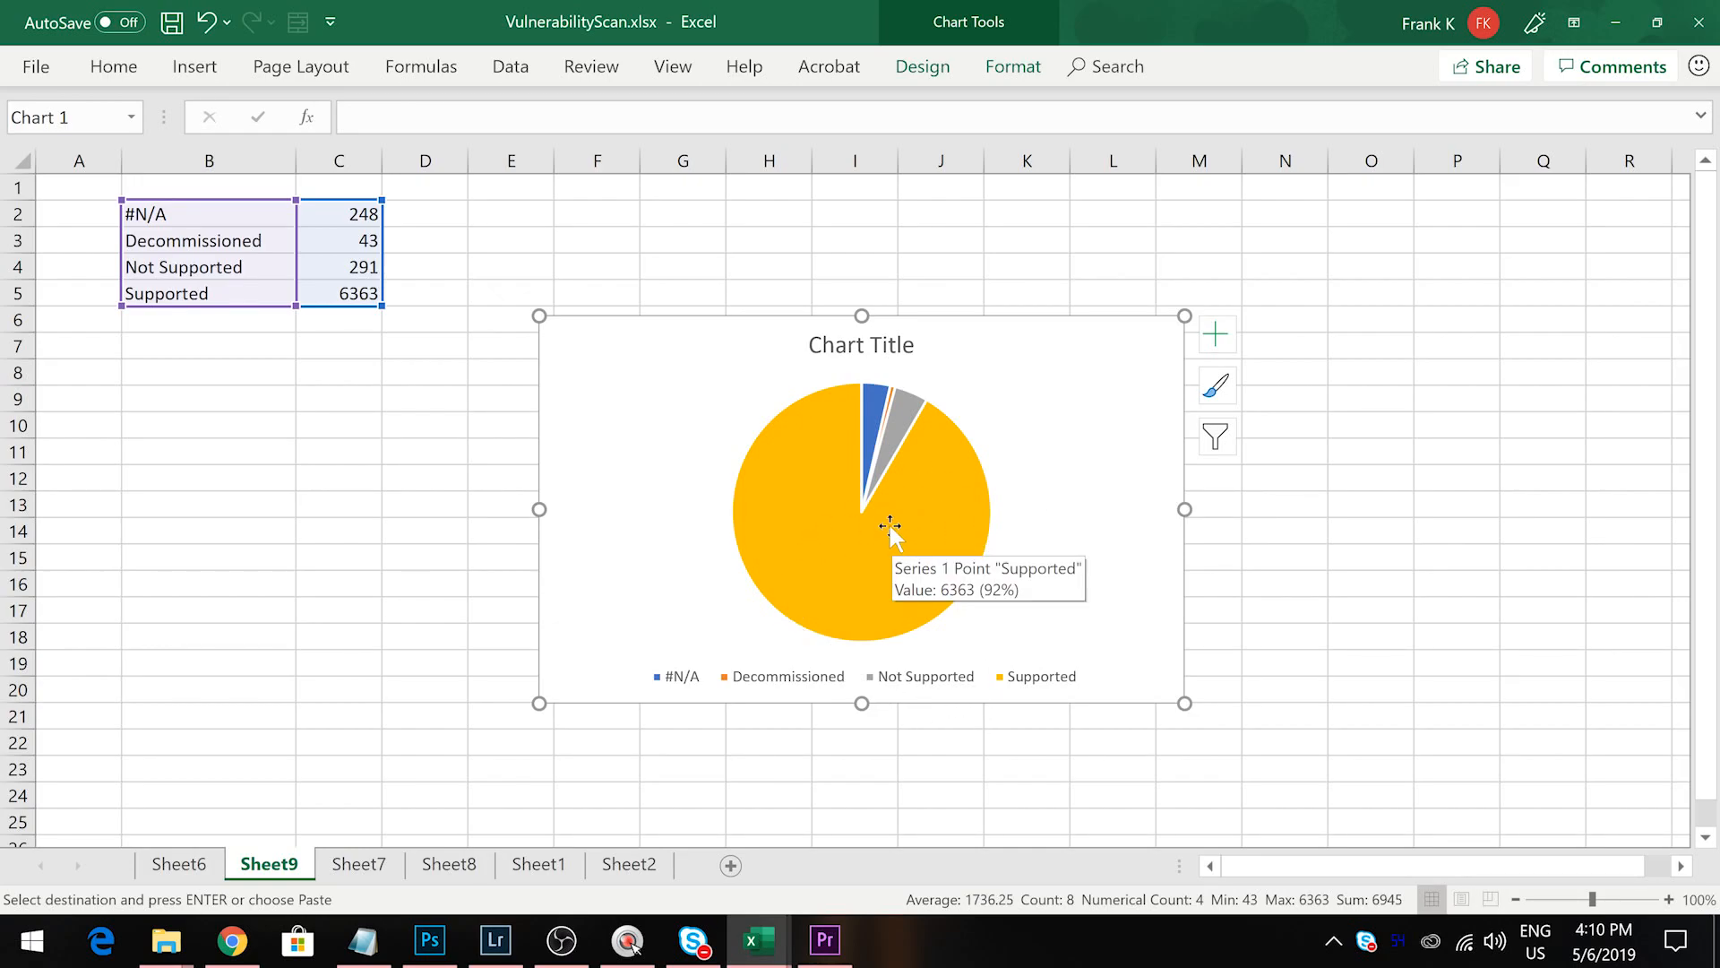
Title the pie chart "Vulnerabilities by Support Status"
left_click(856, 348)
double_click(867, 346)
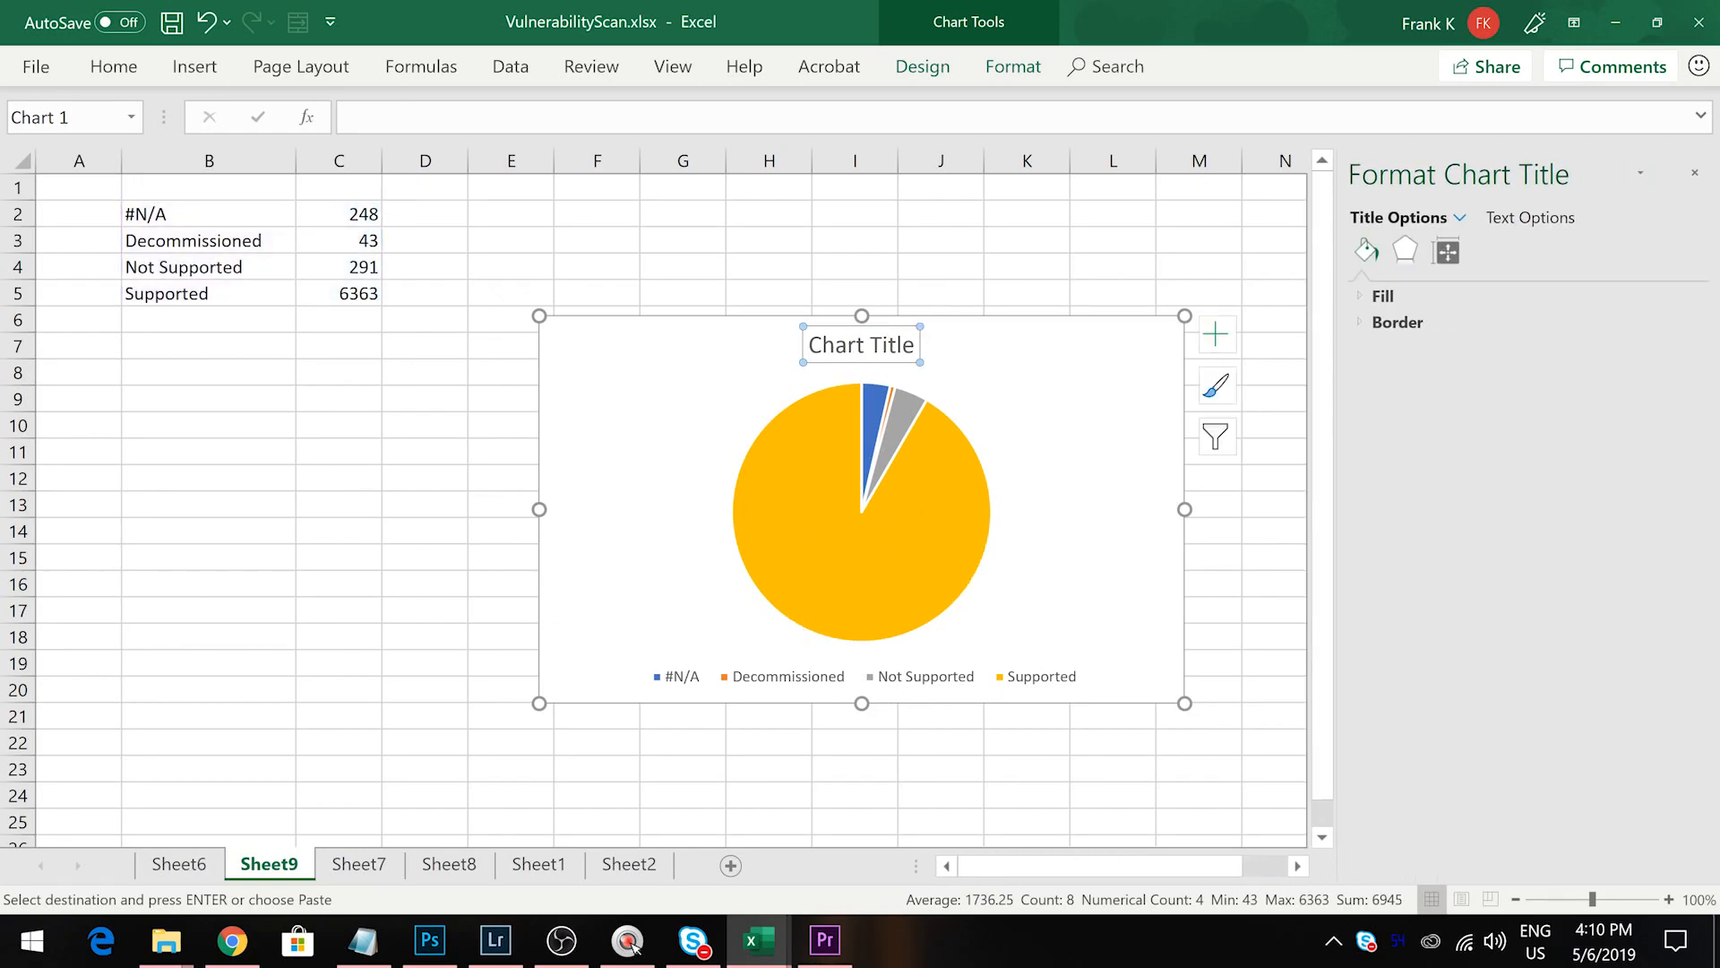
left_click_drag(809, 346, 932, 343)
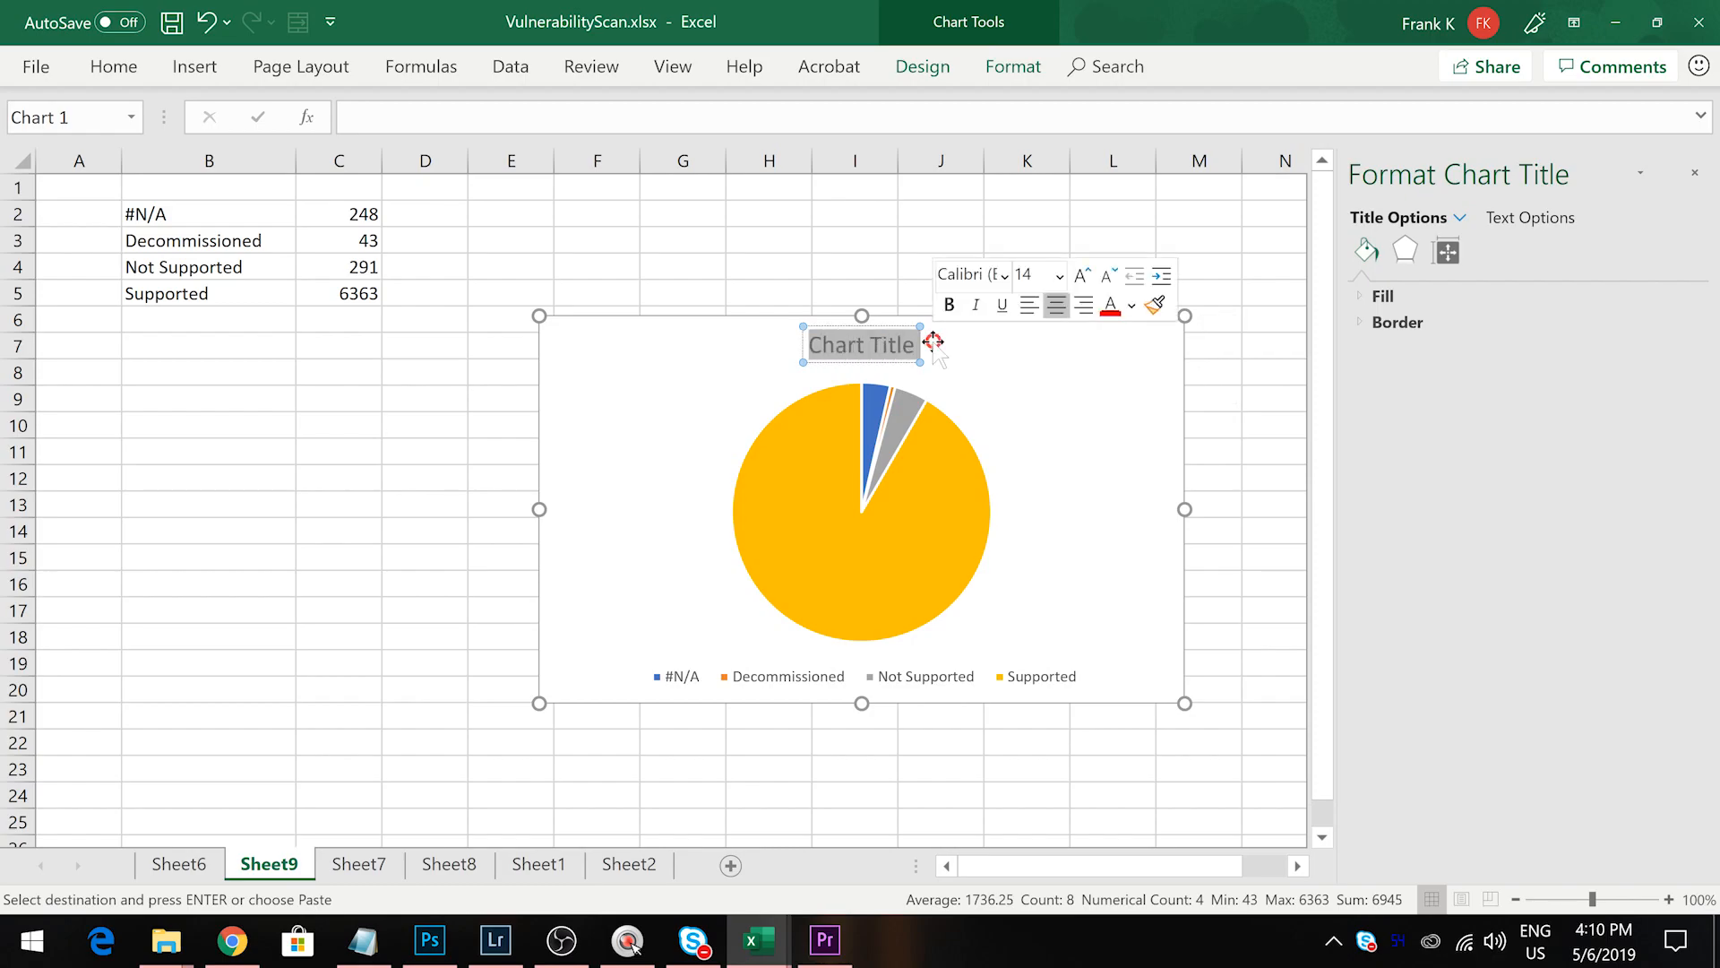
type("Vul;nerabilities")
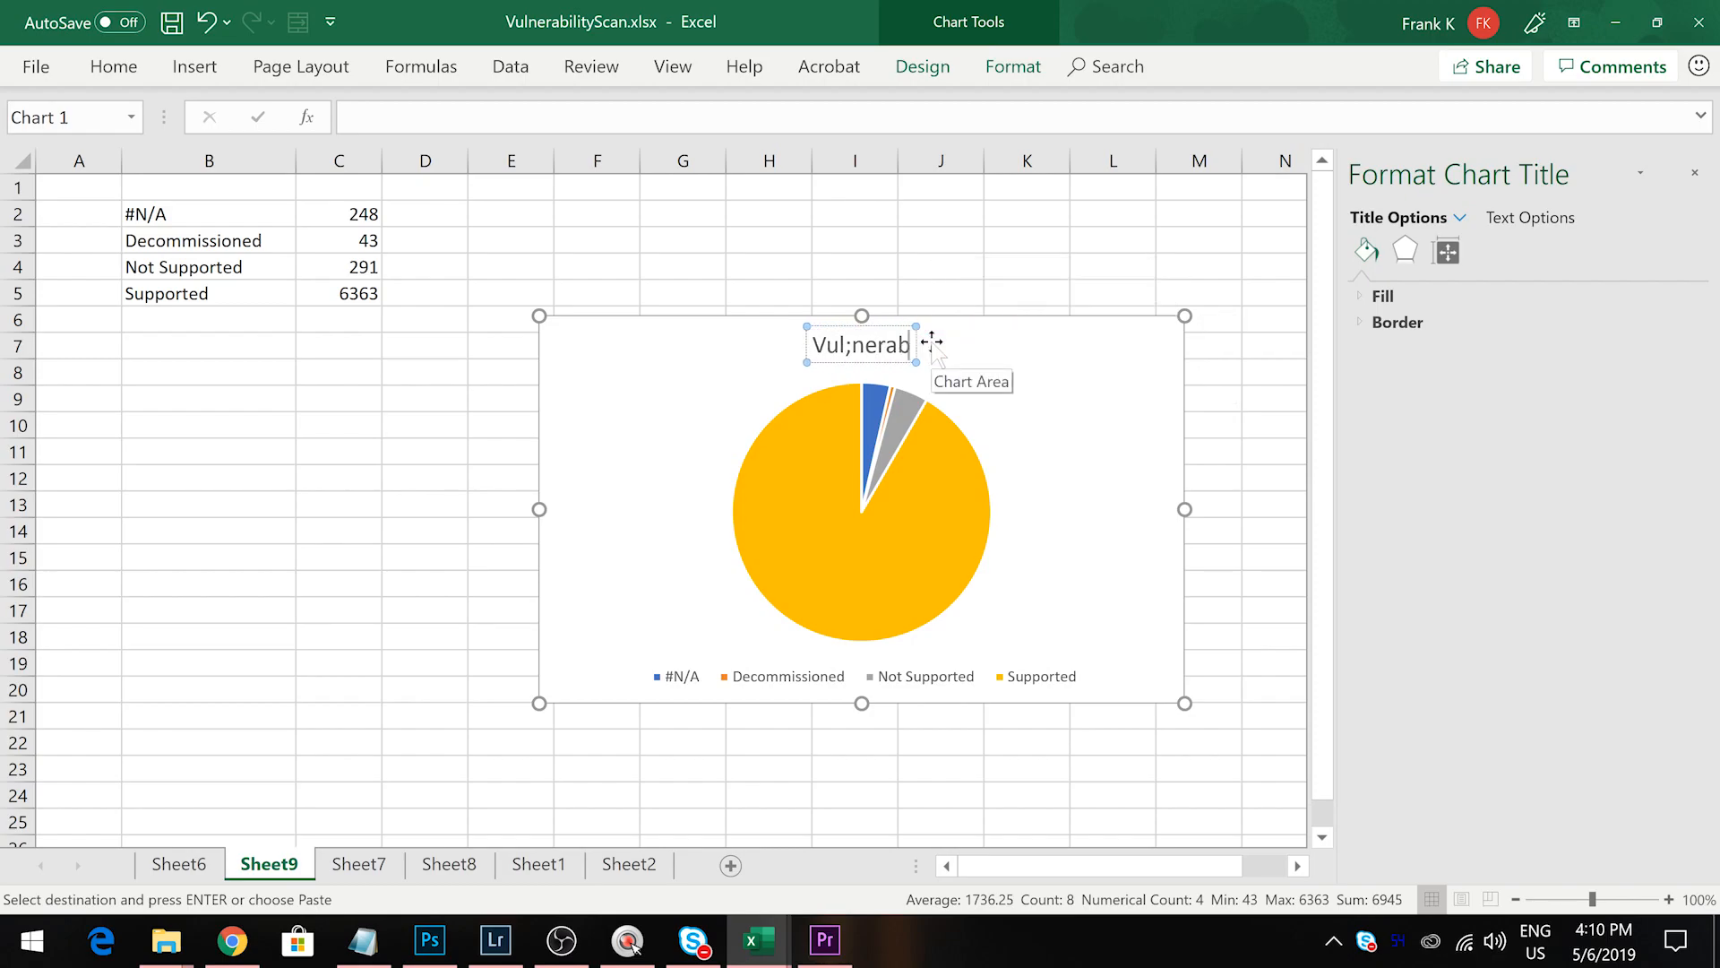
key("BackSpace")
key("BackSpace")
key("BackSpace")
key("BackSpace")
key("BackSpace")
key("BackSpace")
key("BackSpace")
key("BackSpace")
key("BackSpace")
key("BackSpace")
key("BackSpace")
key("BackSpace")
key("BackSpace")
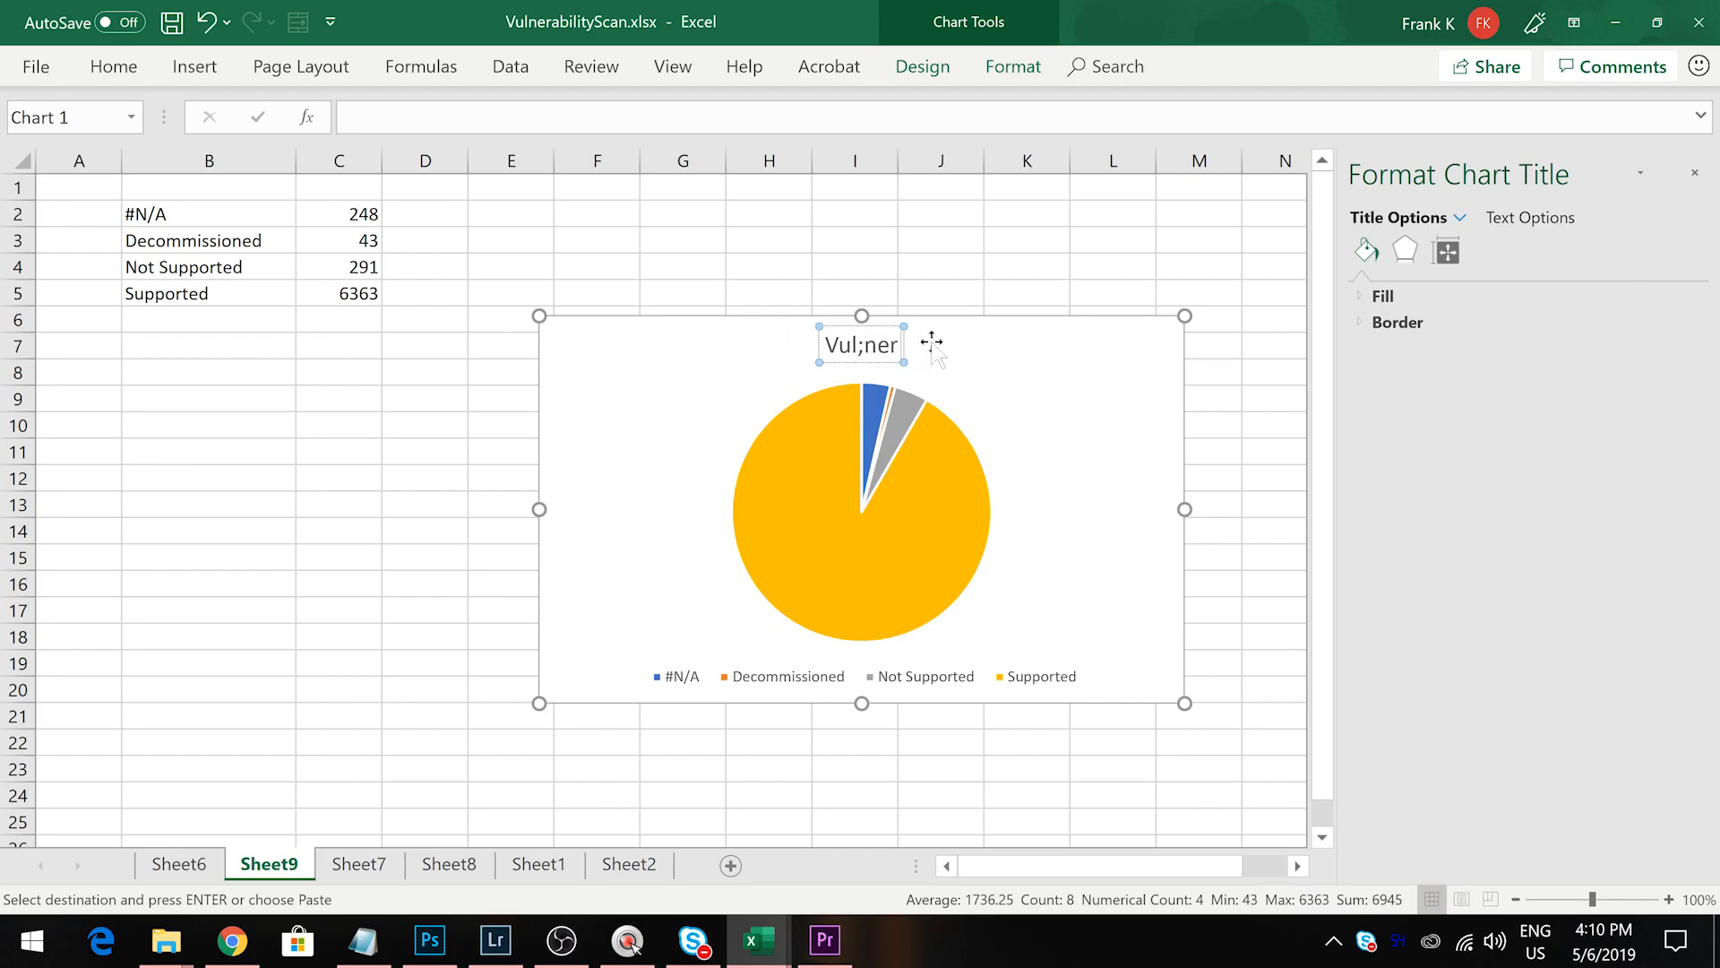
type("nerabilities by Support Status")
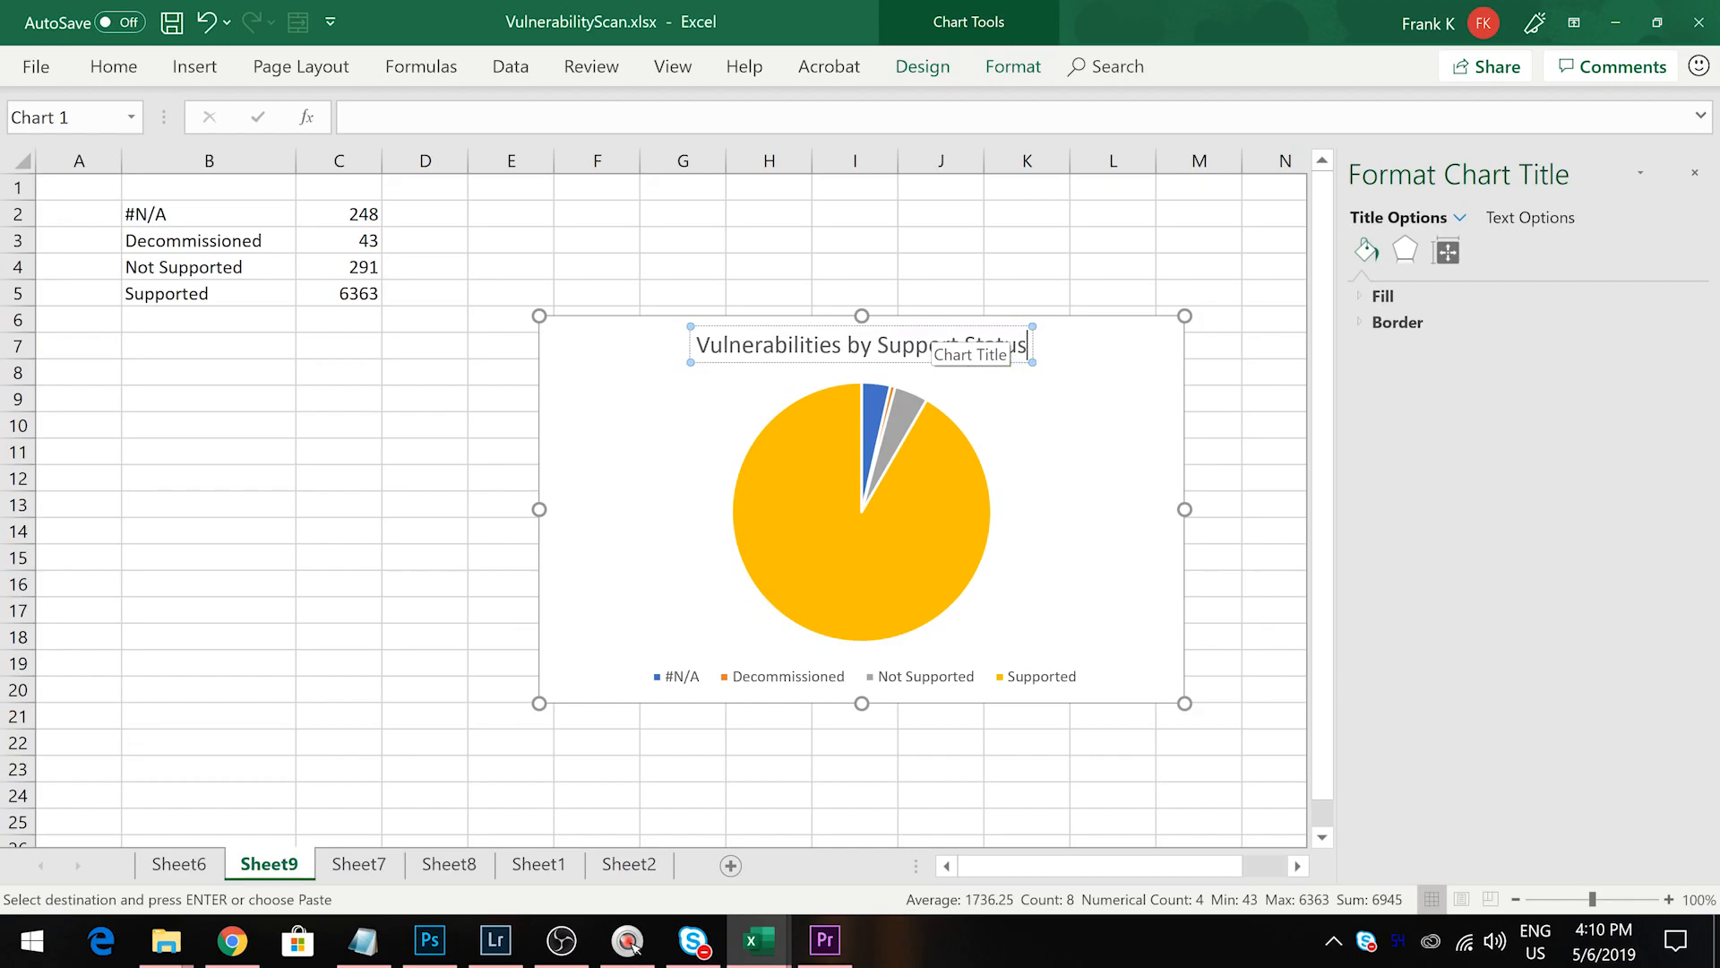
Paste the copied status rows and counts at the end of the chart title
key("ctrl+v")
middle_click(1079, 410)
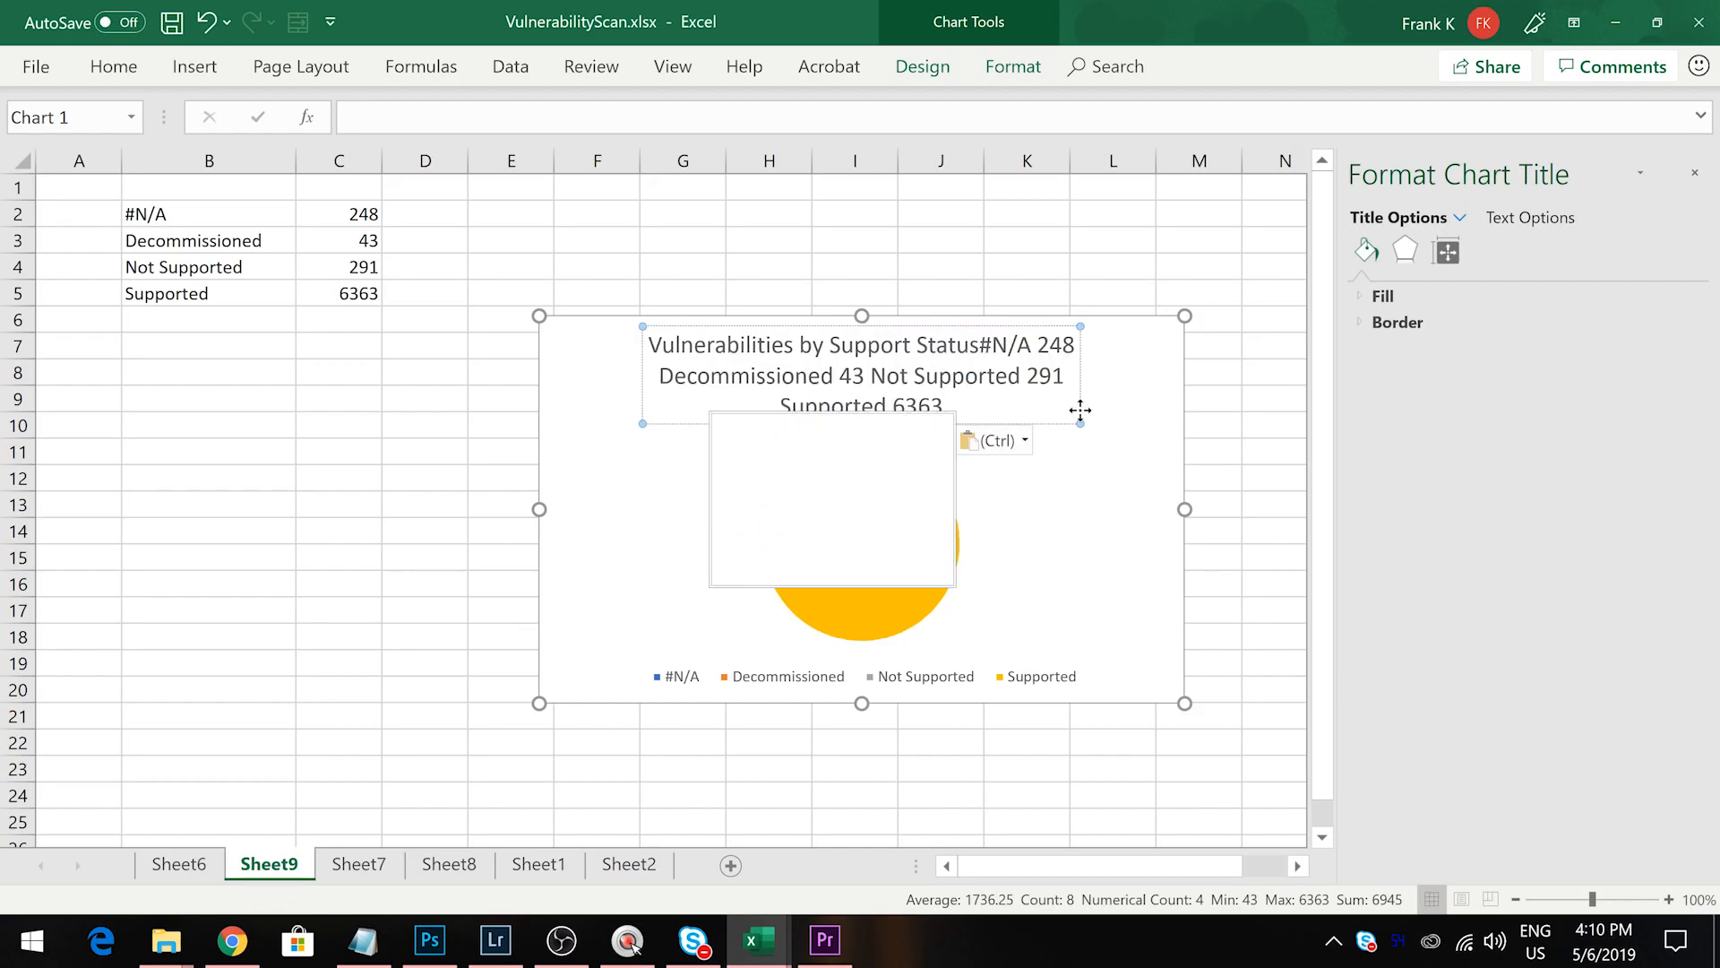
middle_click(1021, 396)
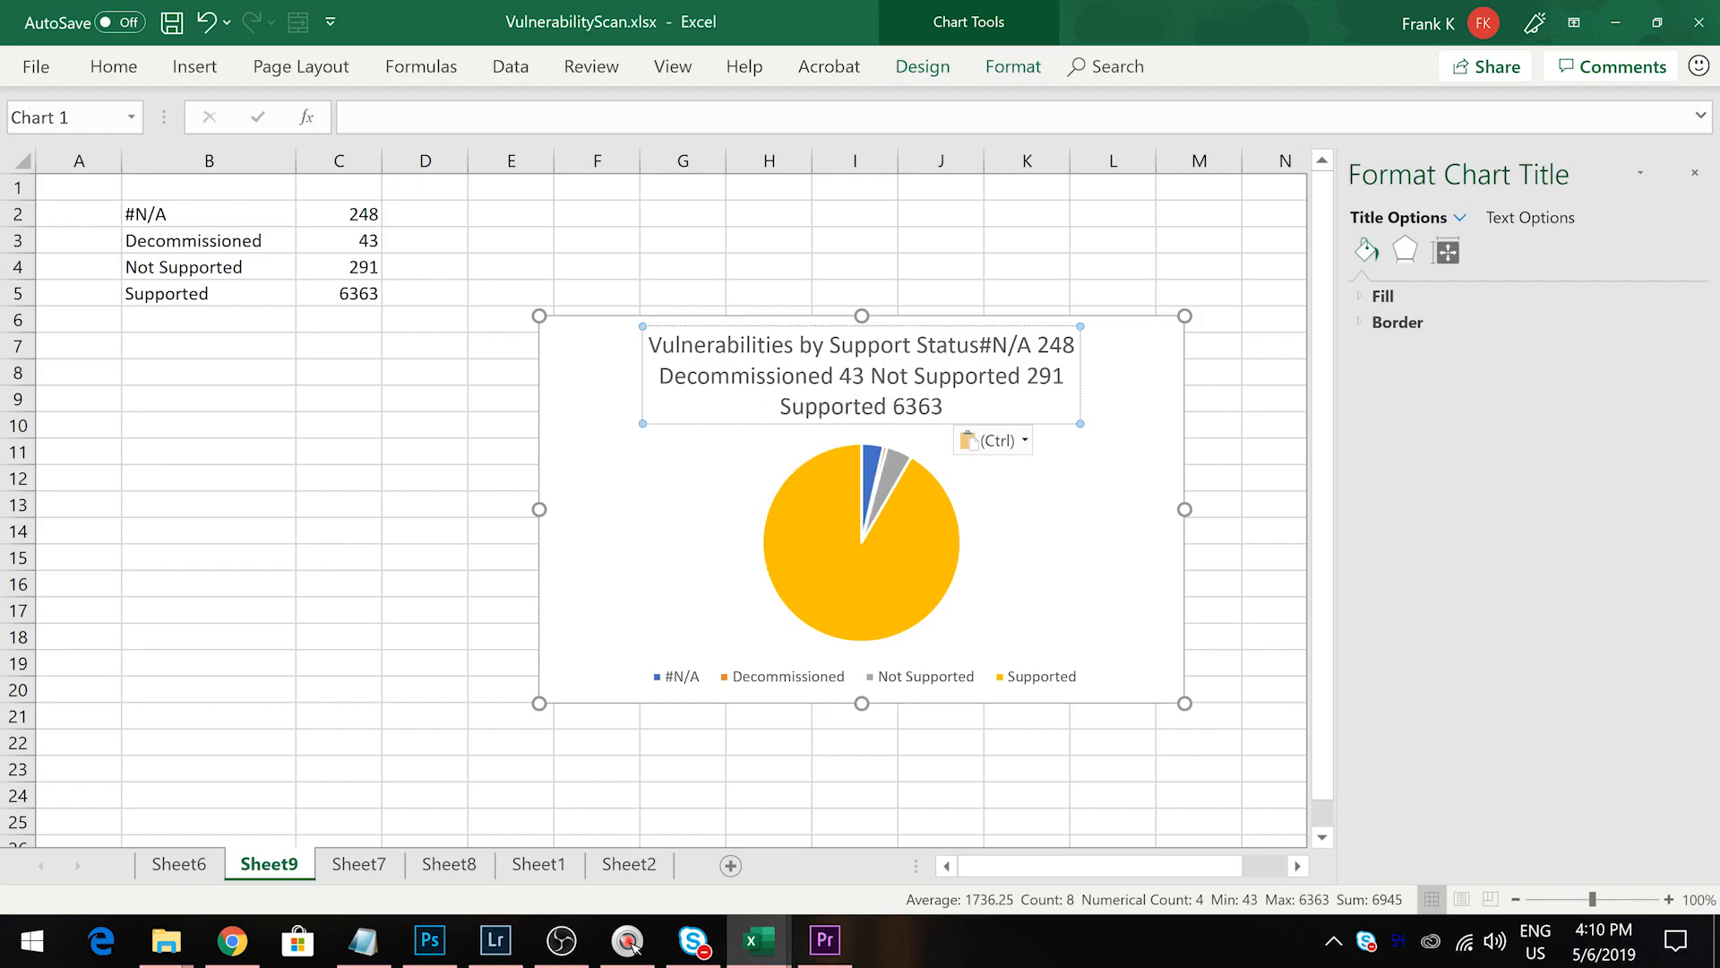
Undo the paste of the status rows into the chart title and select the whole pie chart
key("ctrl")
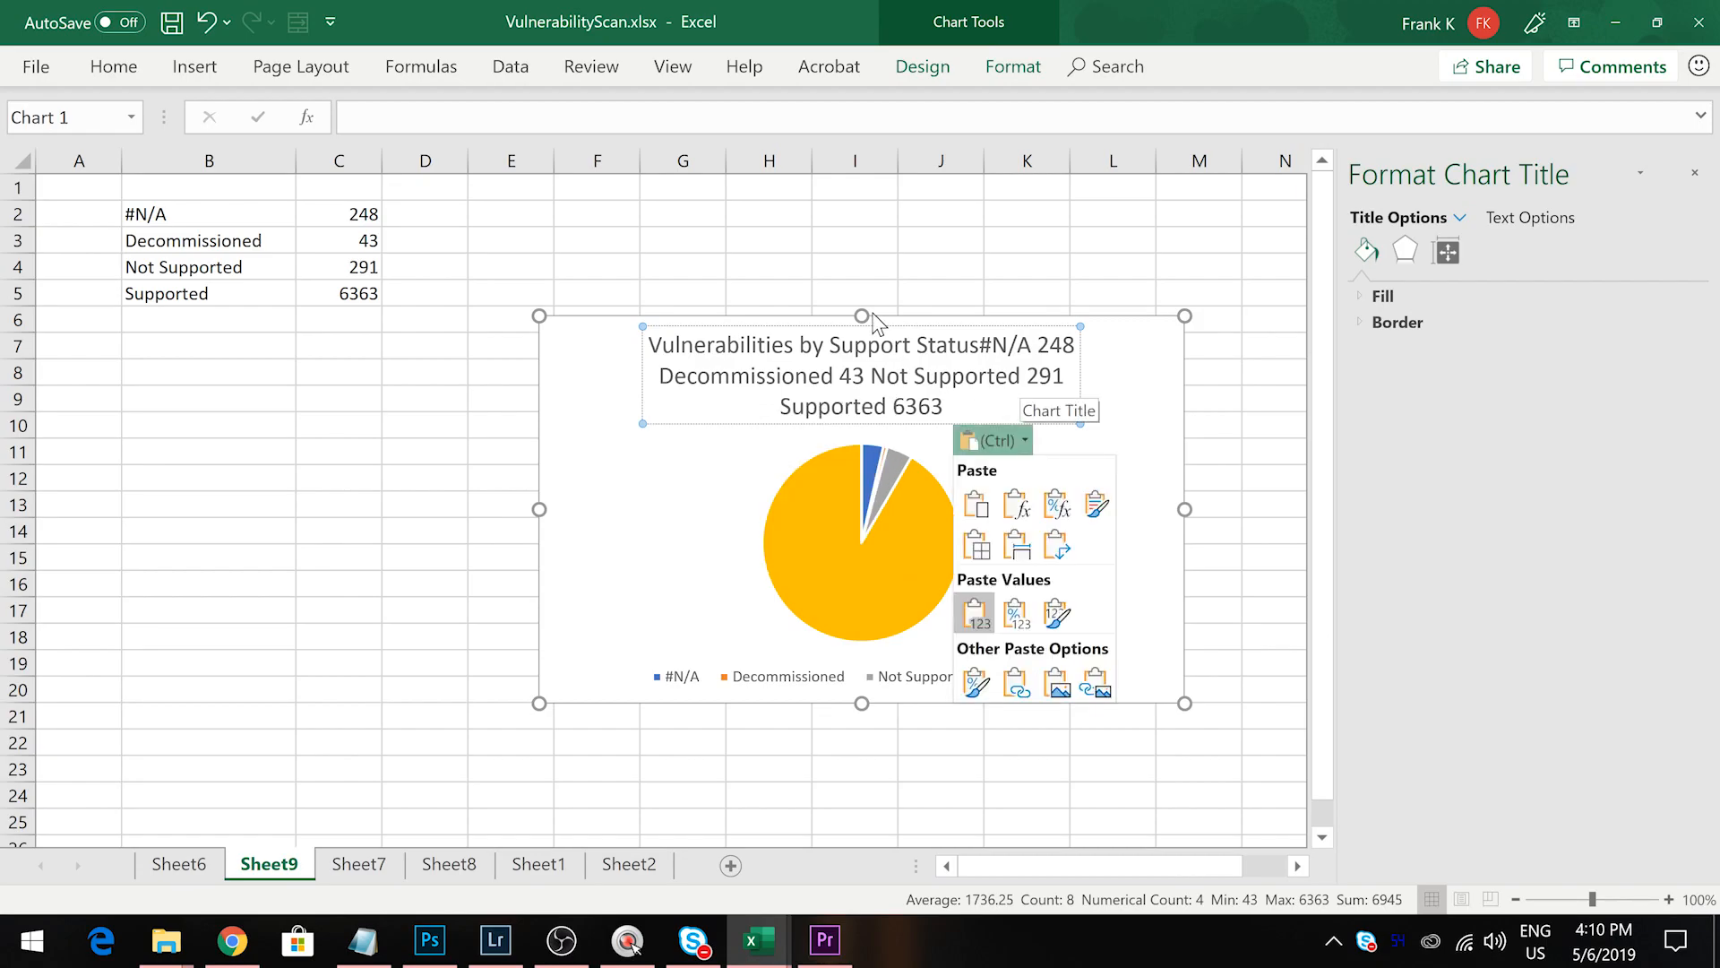
left_click(206, 23)
left_click(1082, 358)
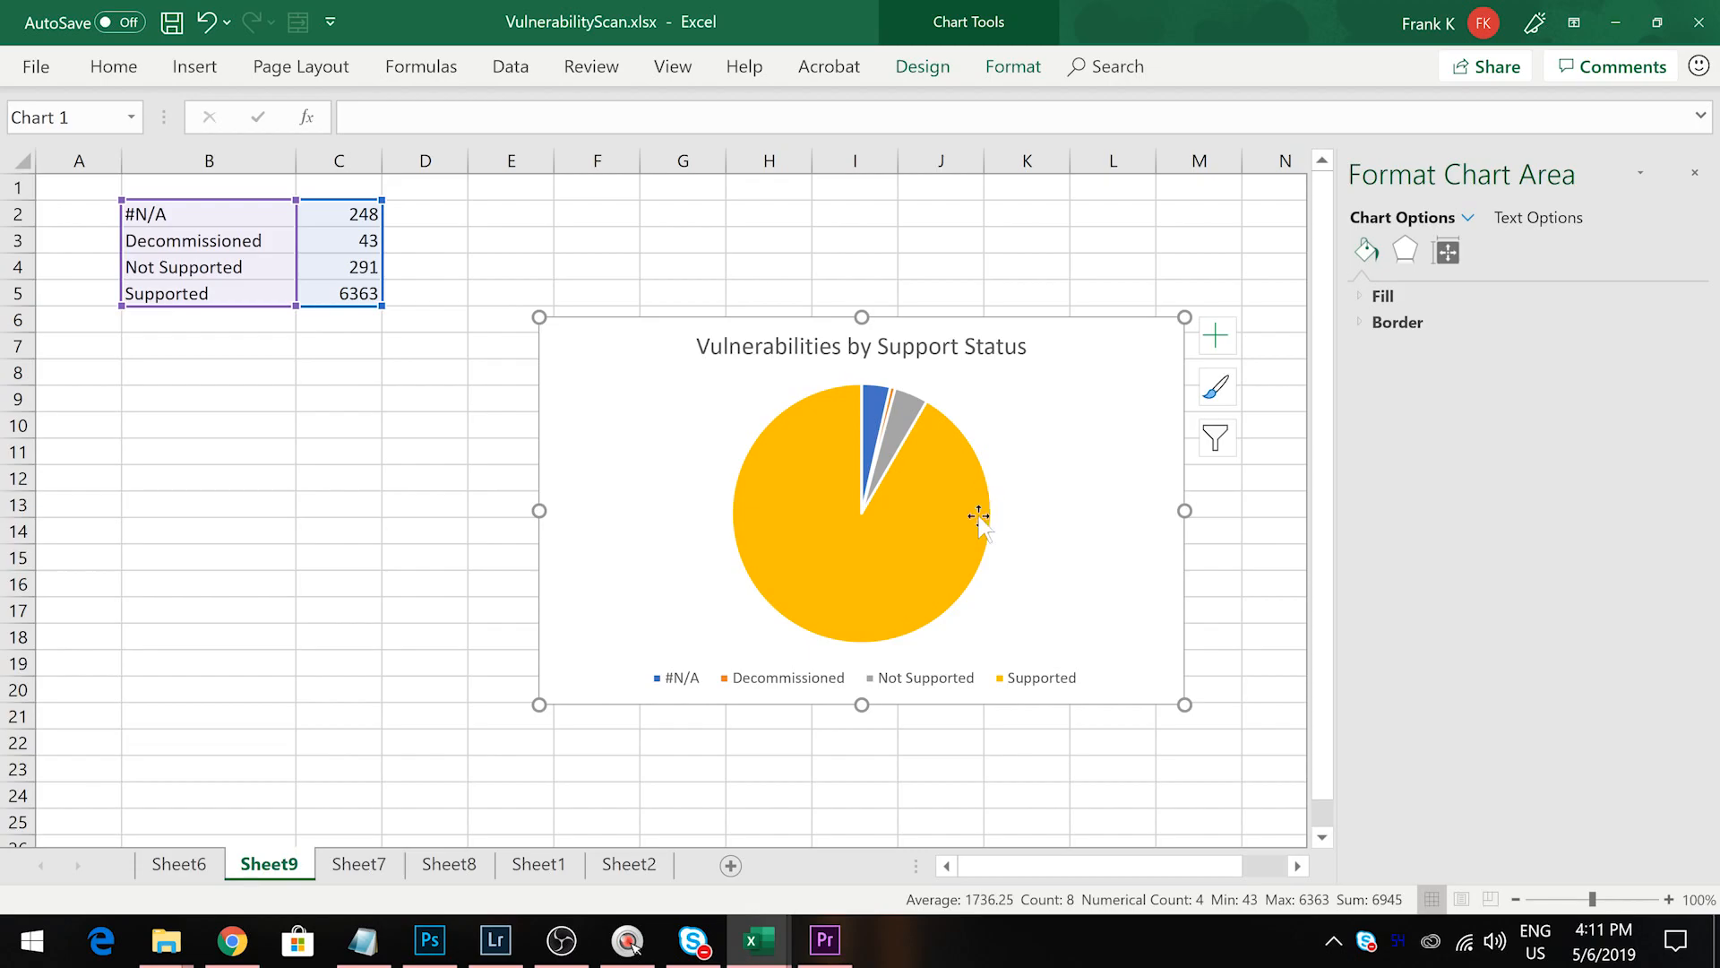
left_click_drag(1062, 451, 1060, 452)
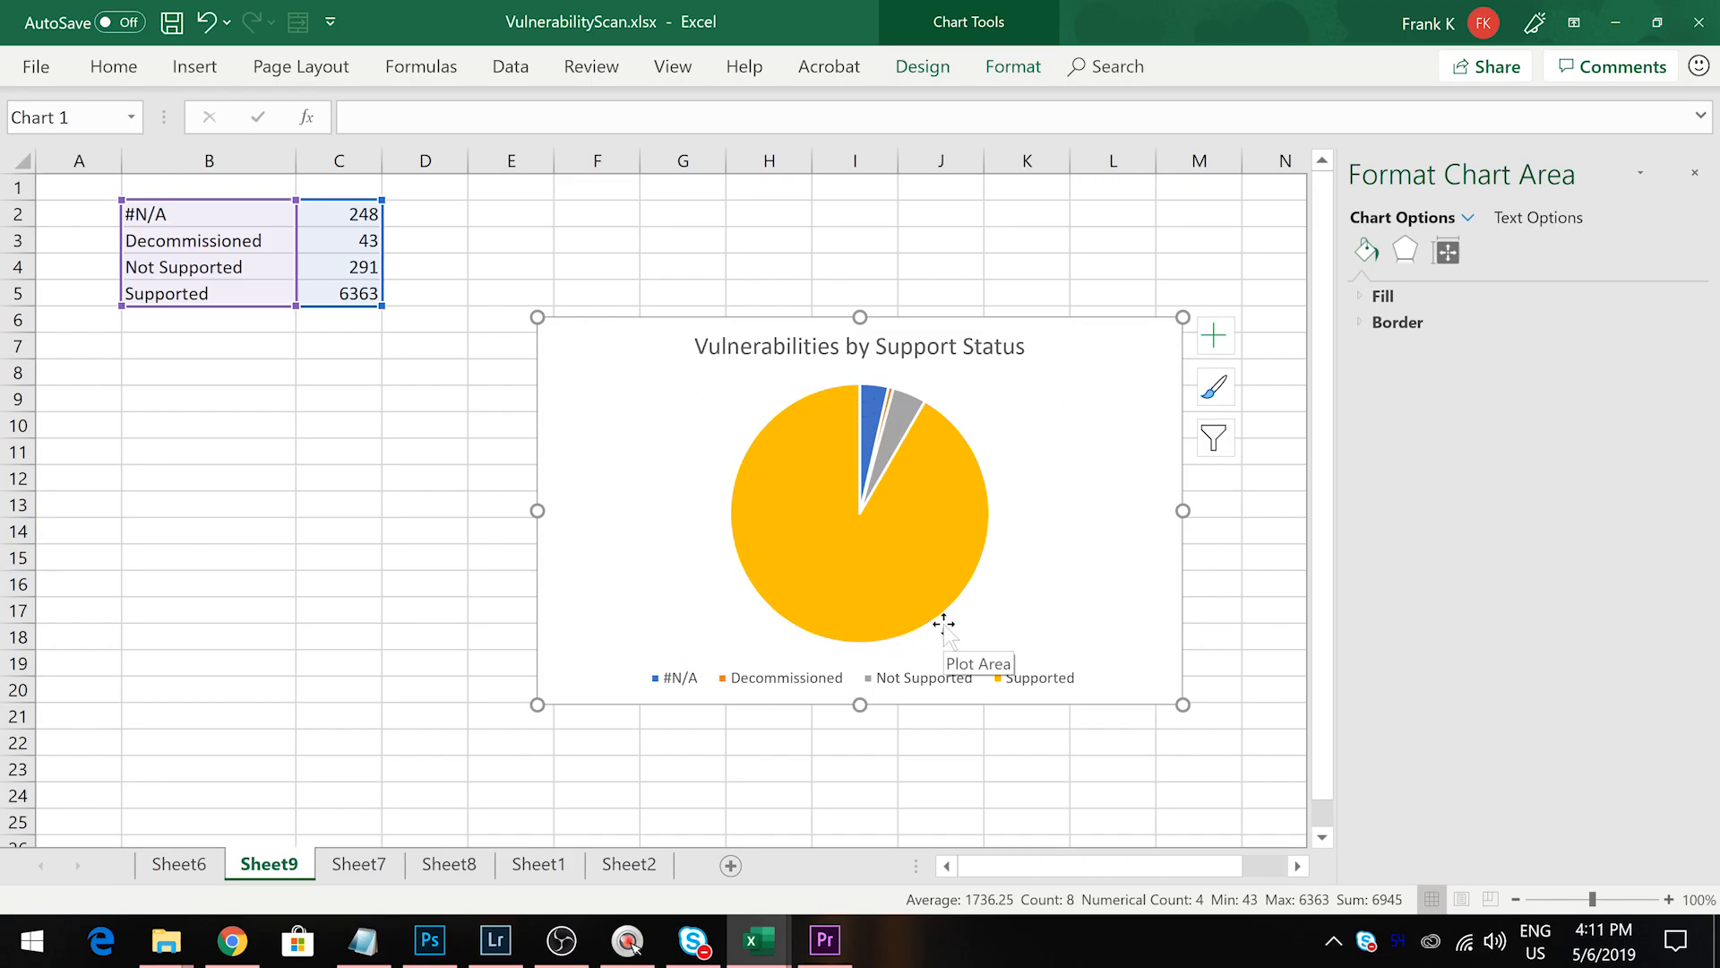
mouse_move(942, 600)
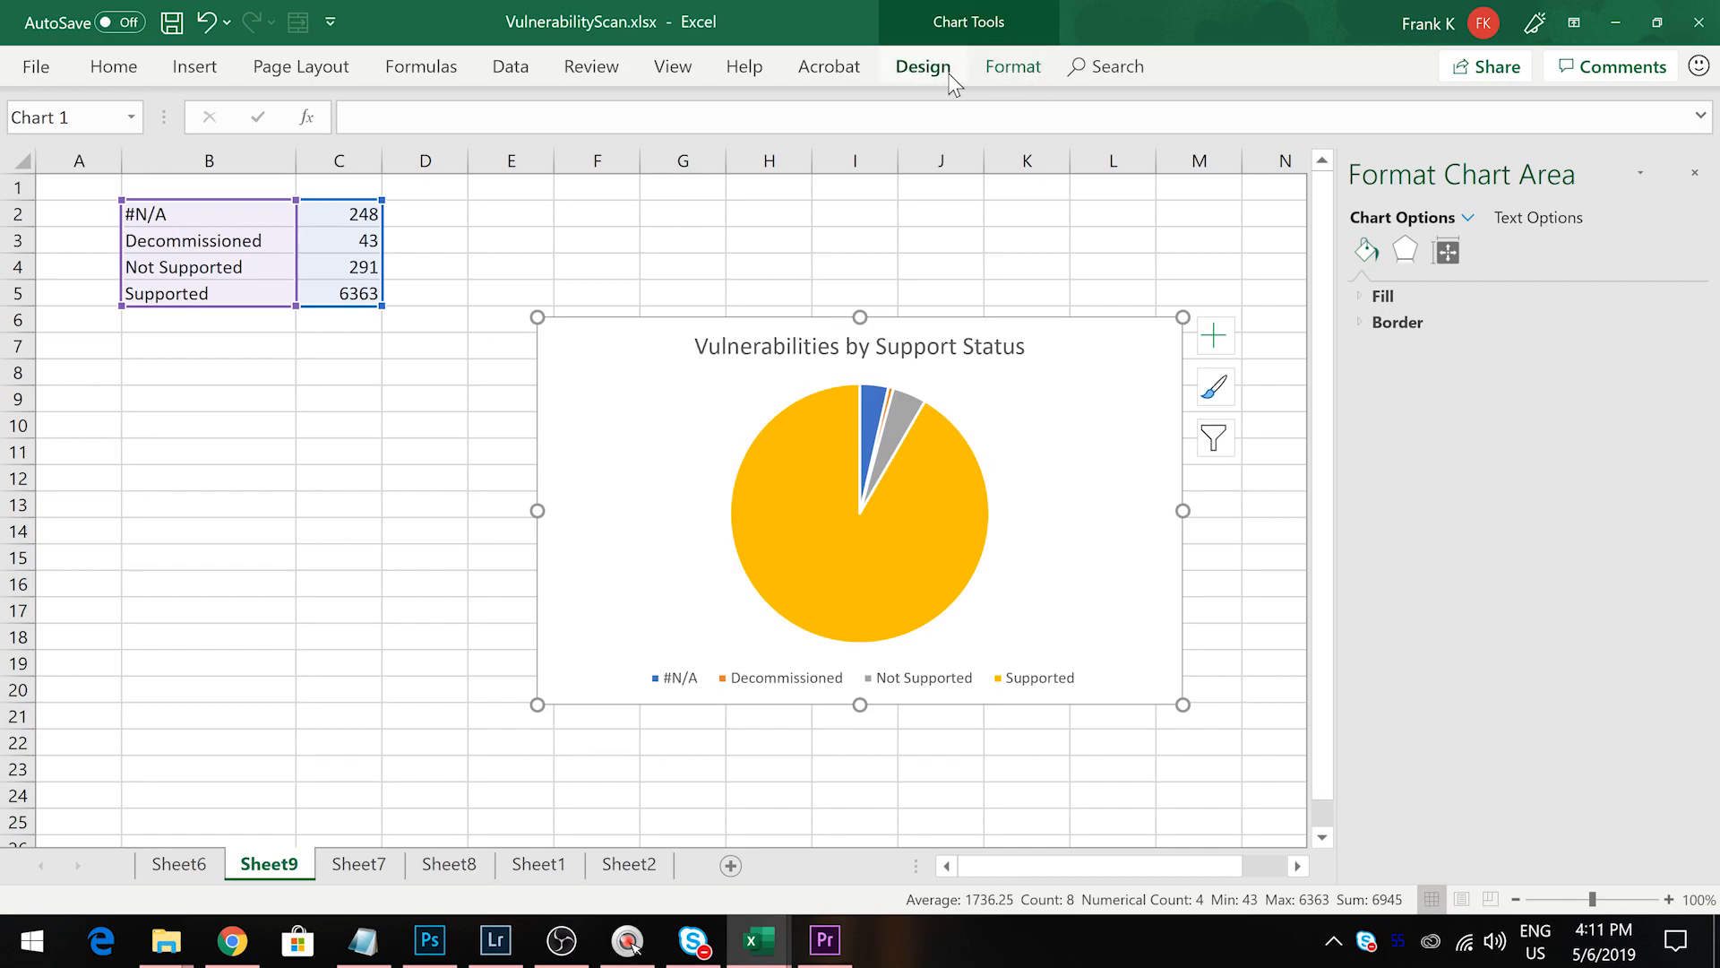
Try several chart styles on the pie chart, including the dark one, and reapply the first style with the percentage labels kept
left_click(1011, 72)
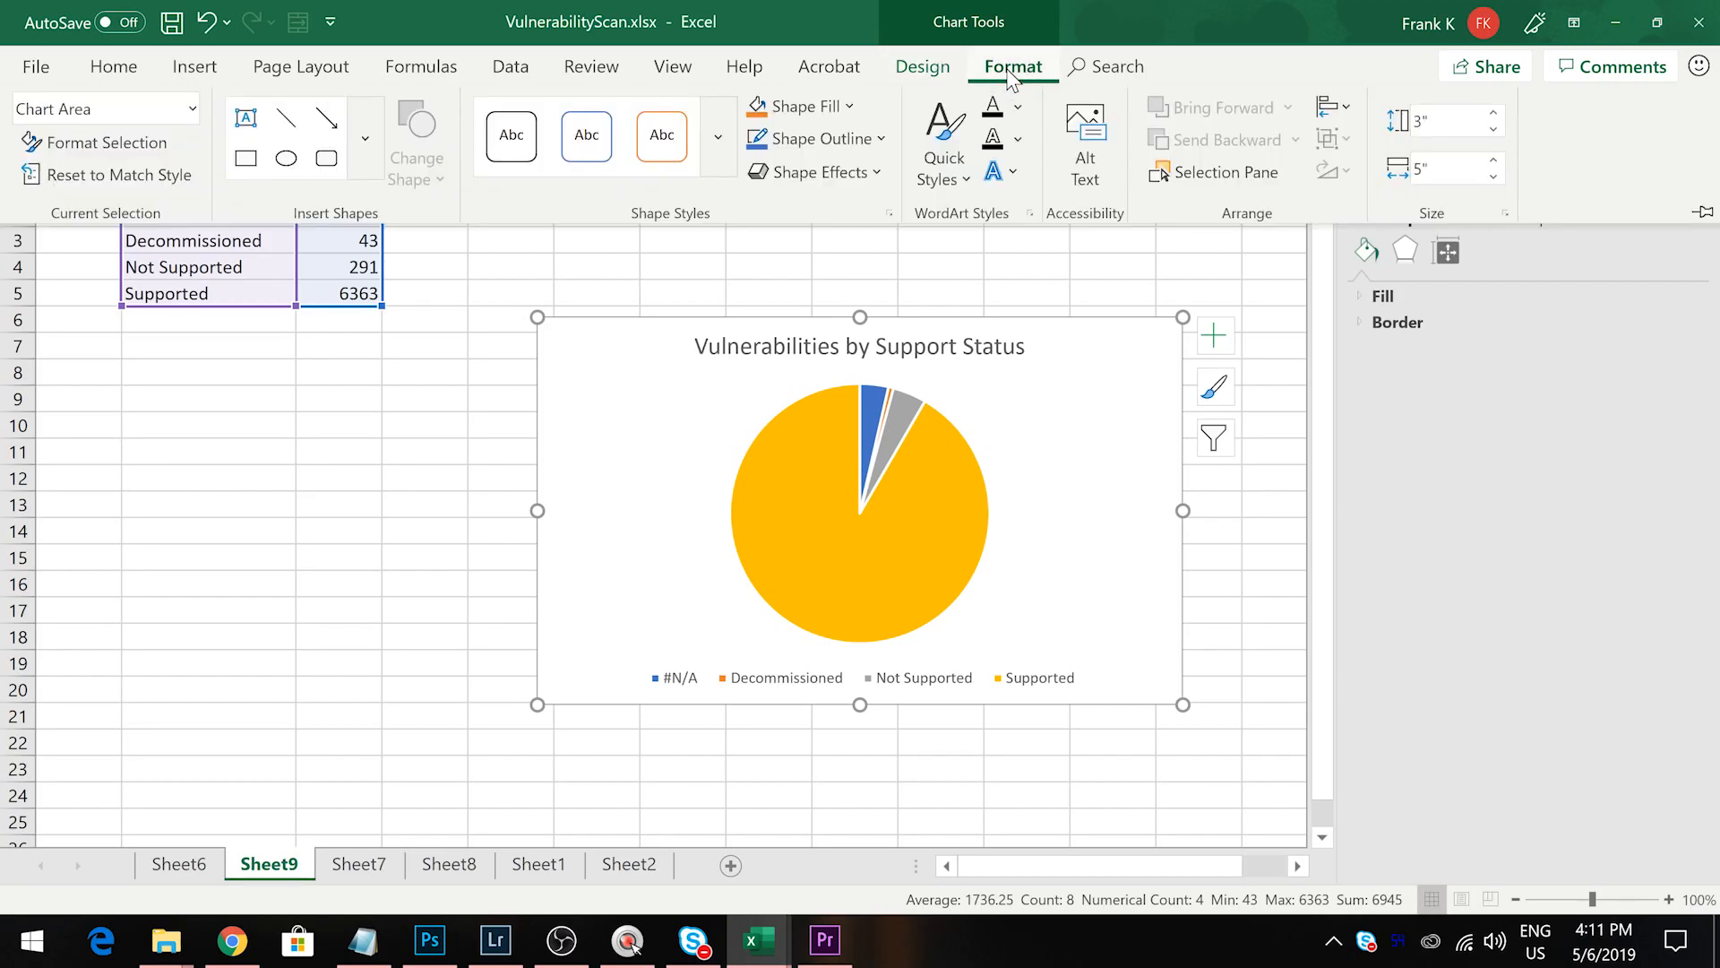
left_click(941, 74)
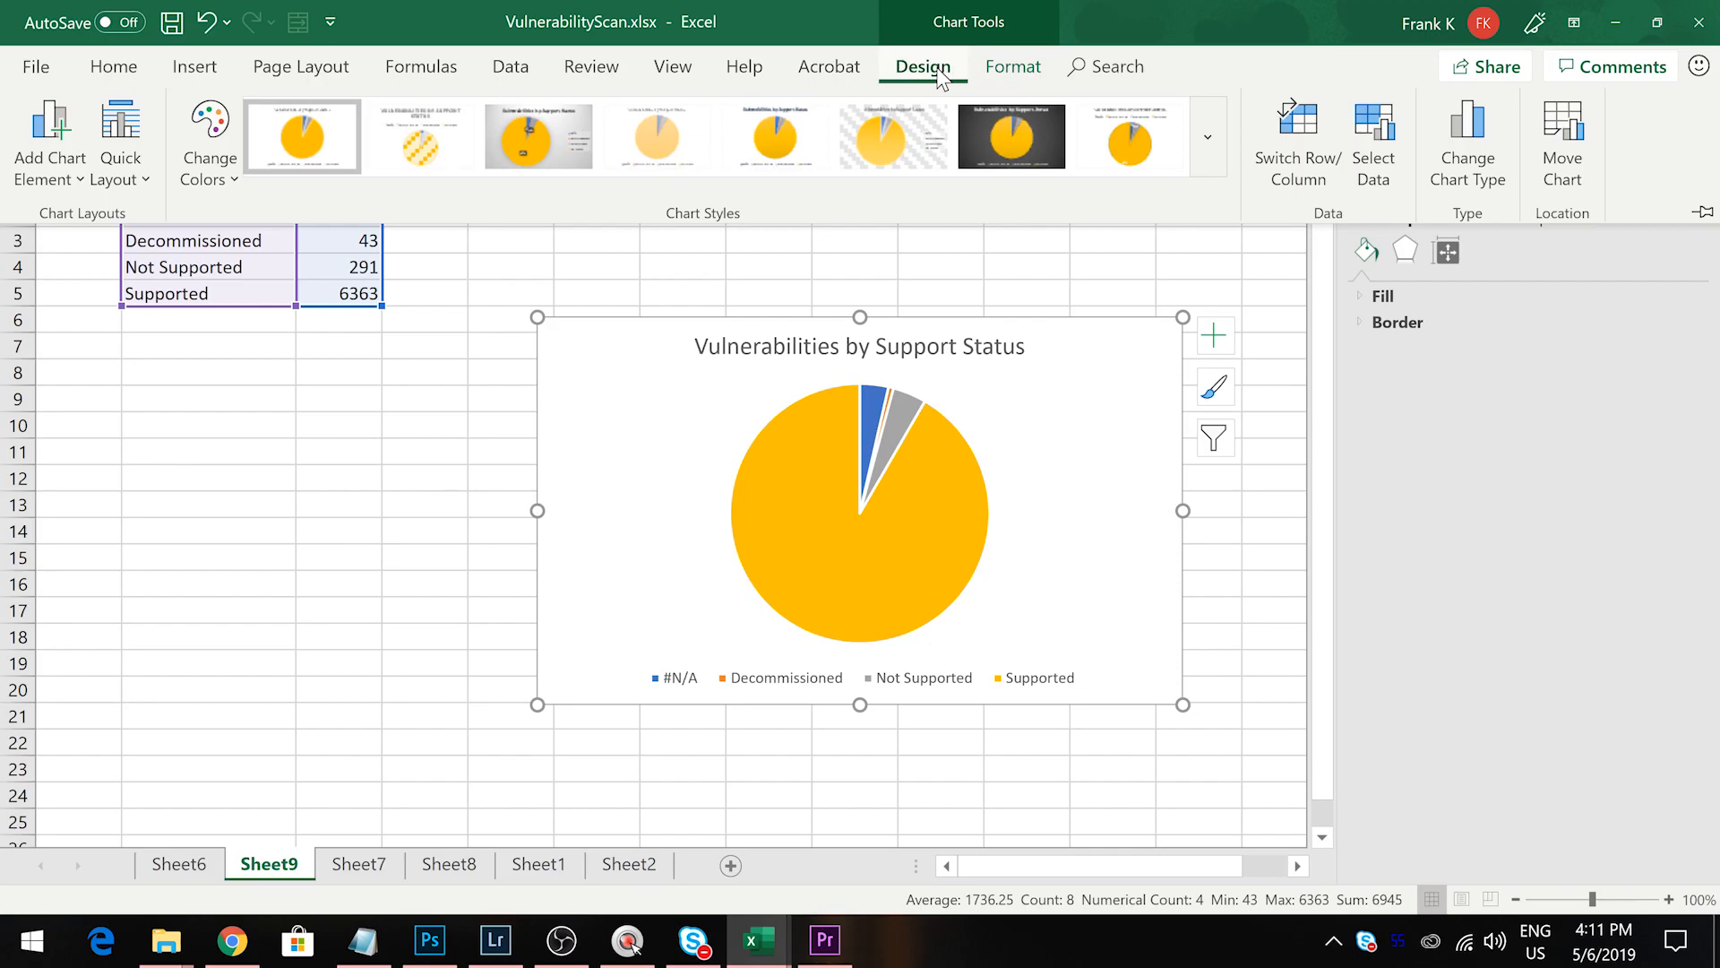
left_click(1044, 142)
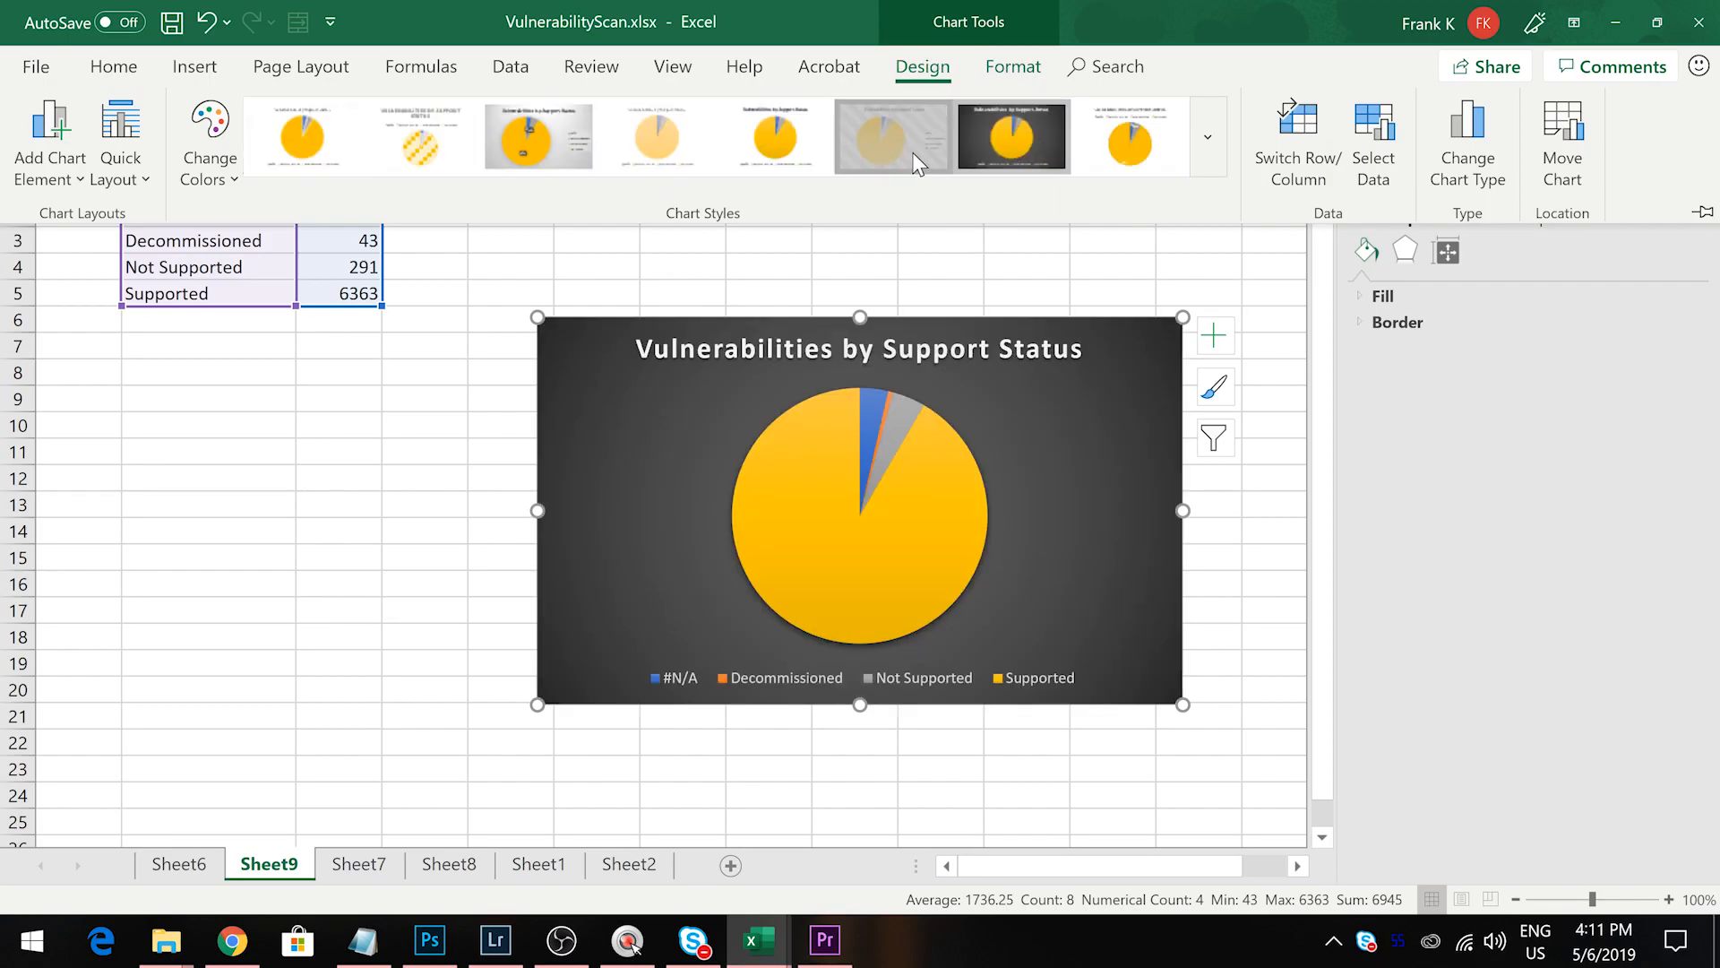
left_click(538, 140)
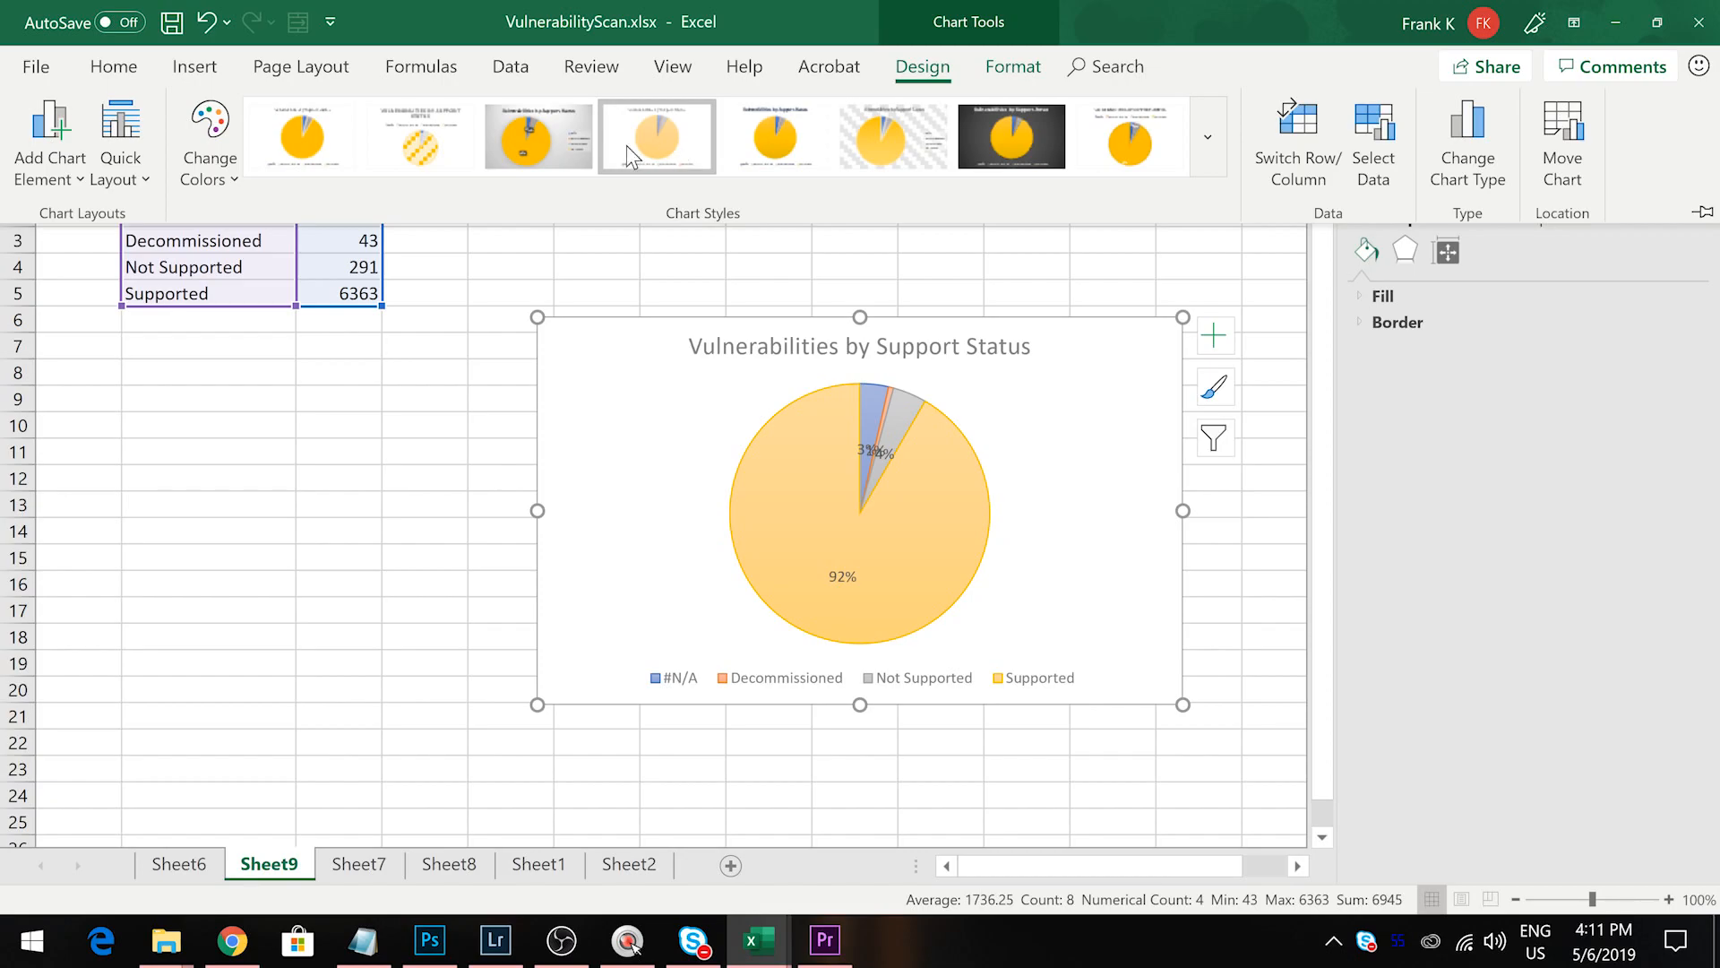
left_click(304, 152)
left_click(1136, 136)
left_click(302, 144)
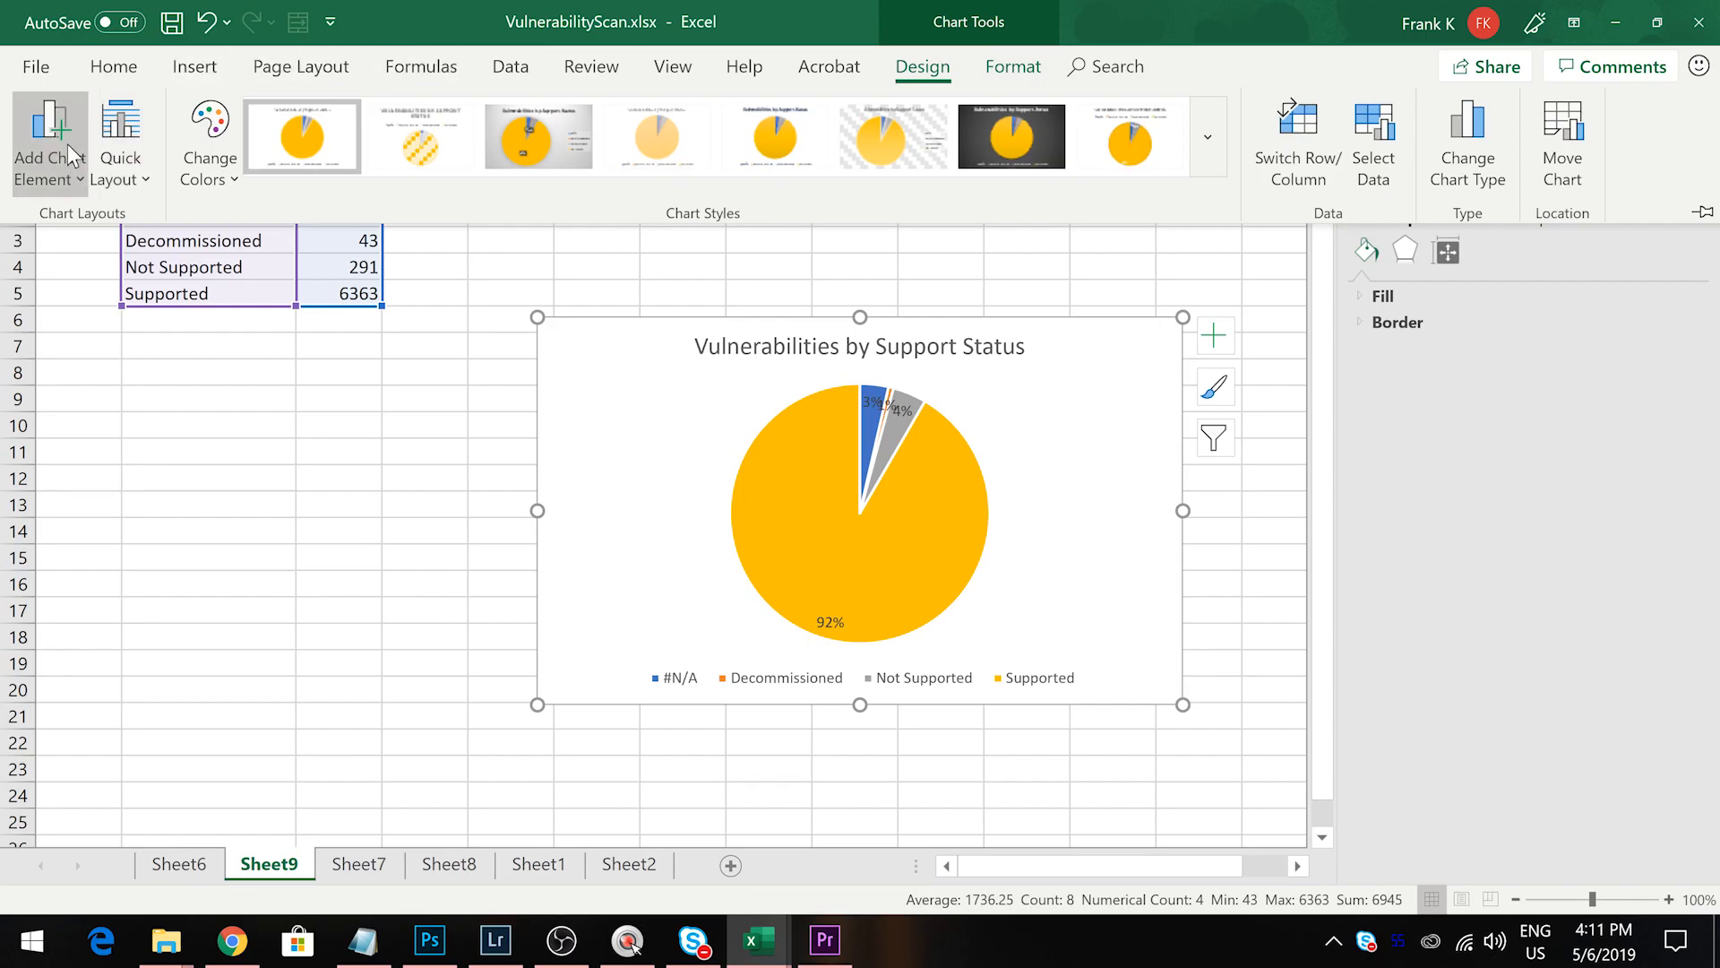
Set the pie chart's legend position to Left and its data labels to Outside End
left_click(52, 178)
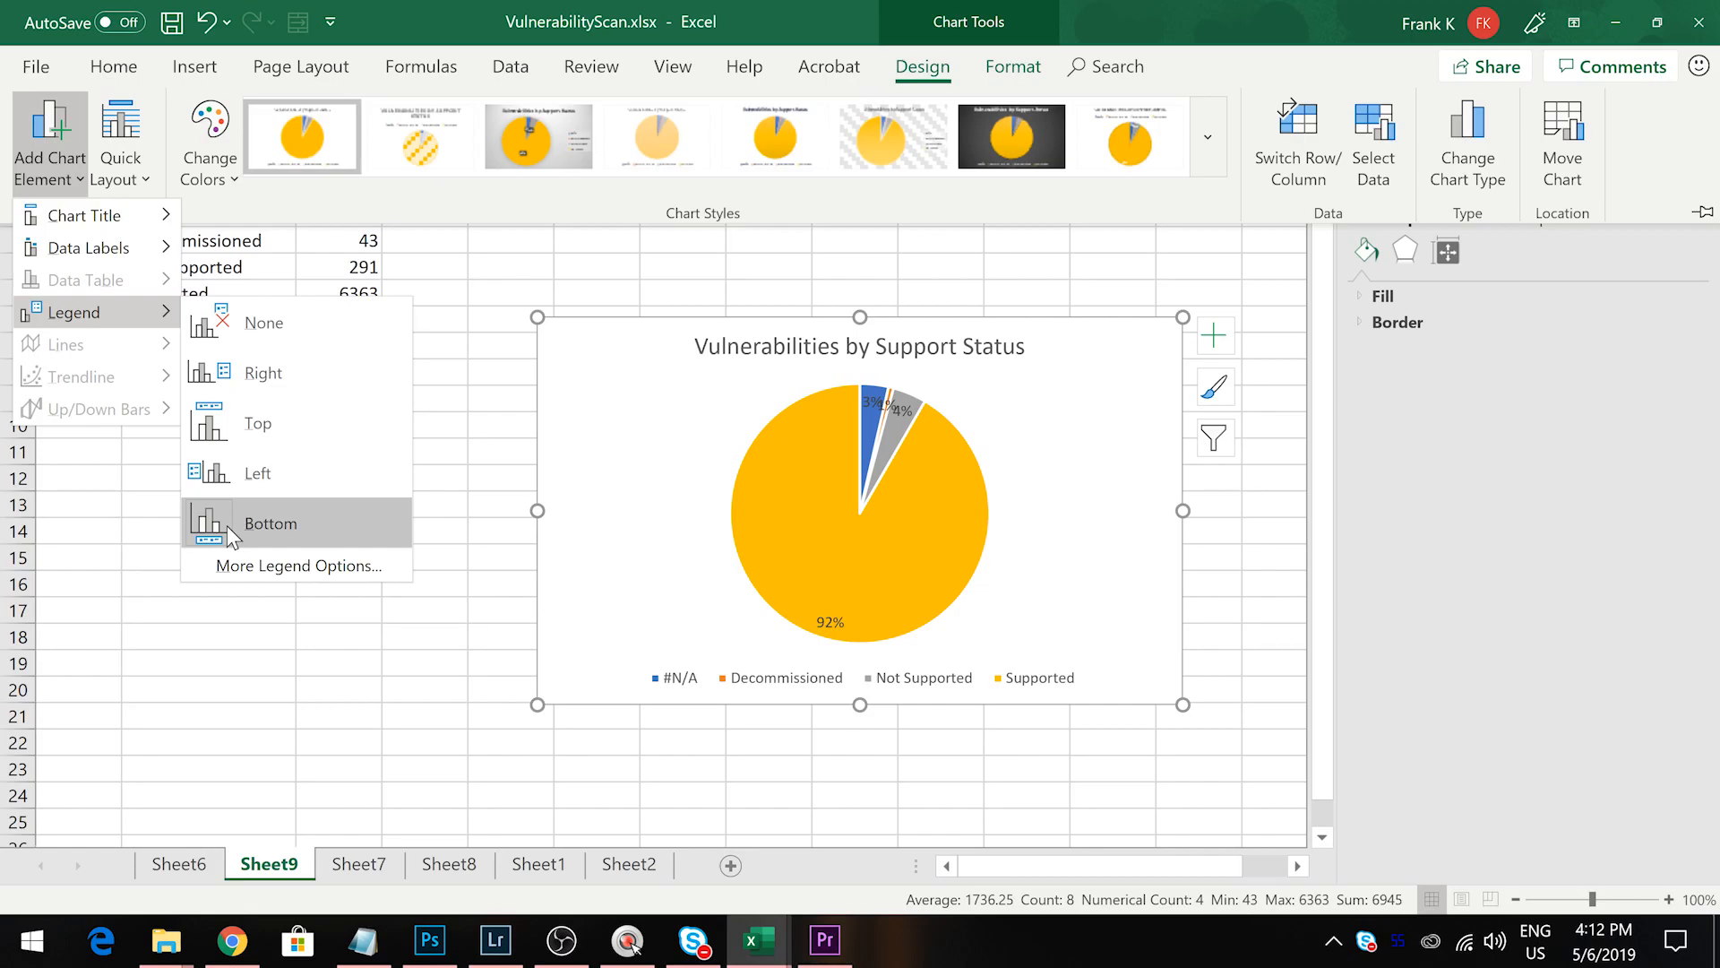
left_click(262, 470)
left_click(77, 169)
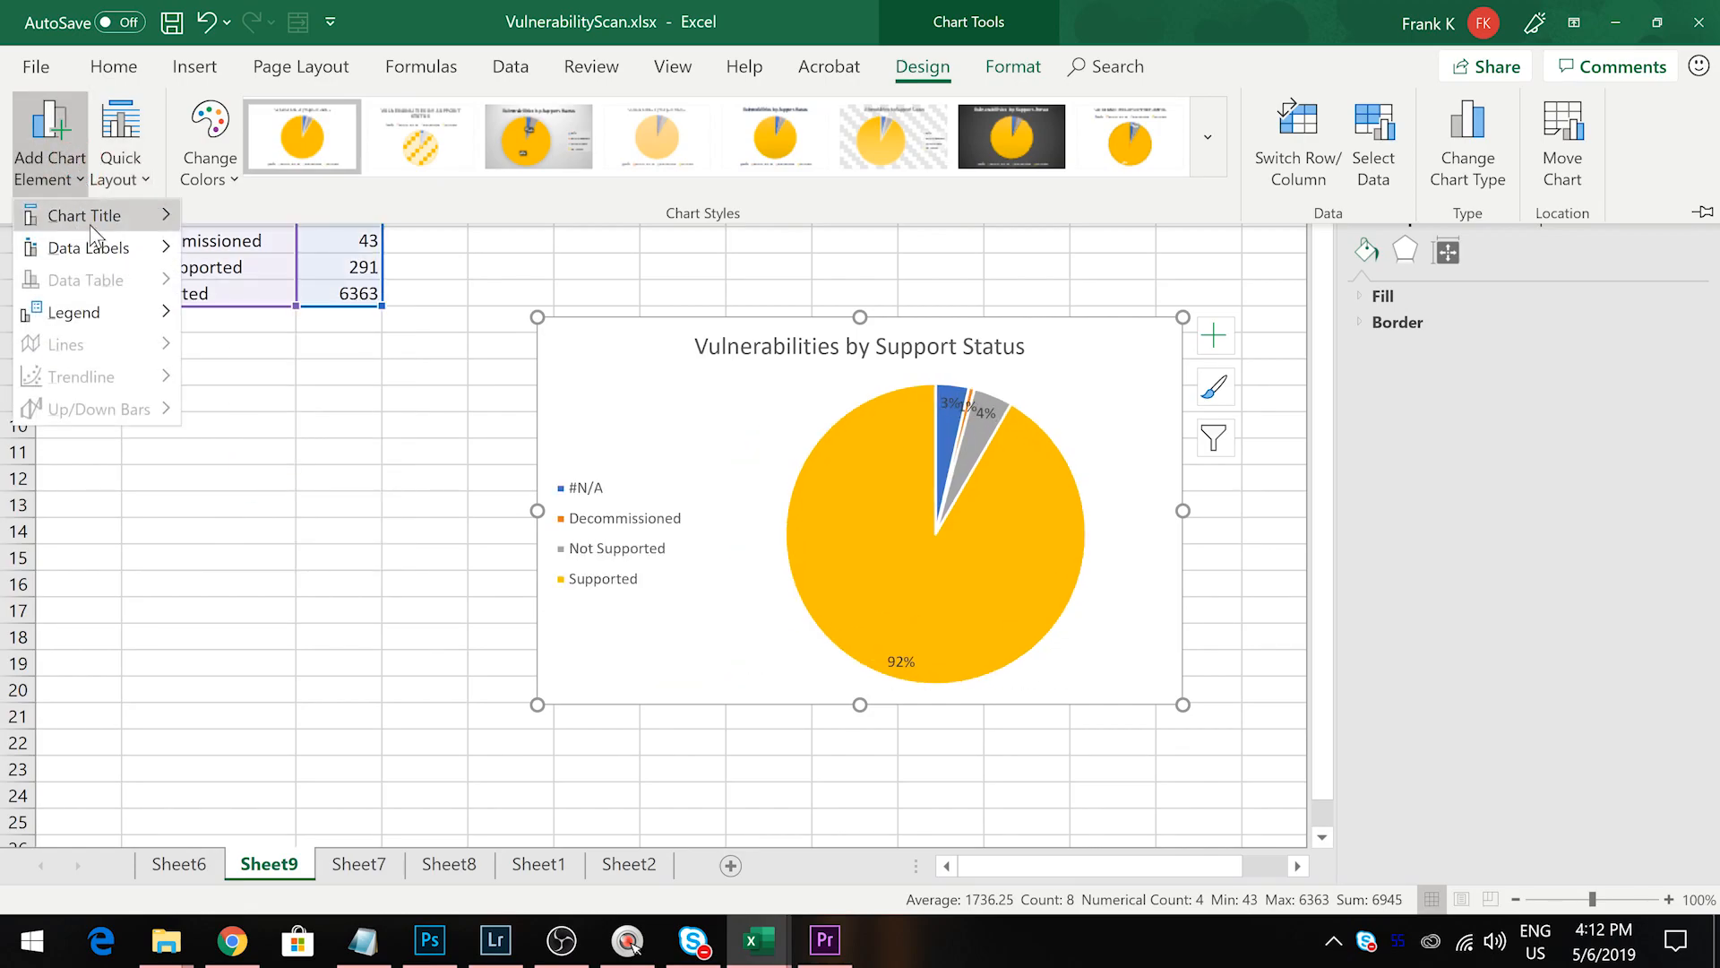
mouse_move(97, 226)
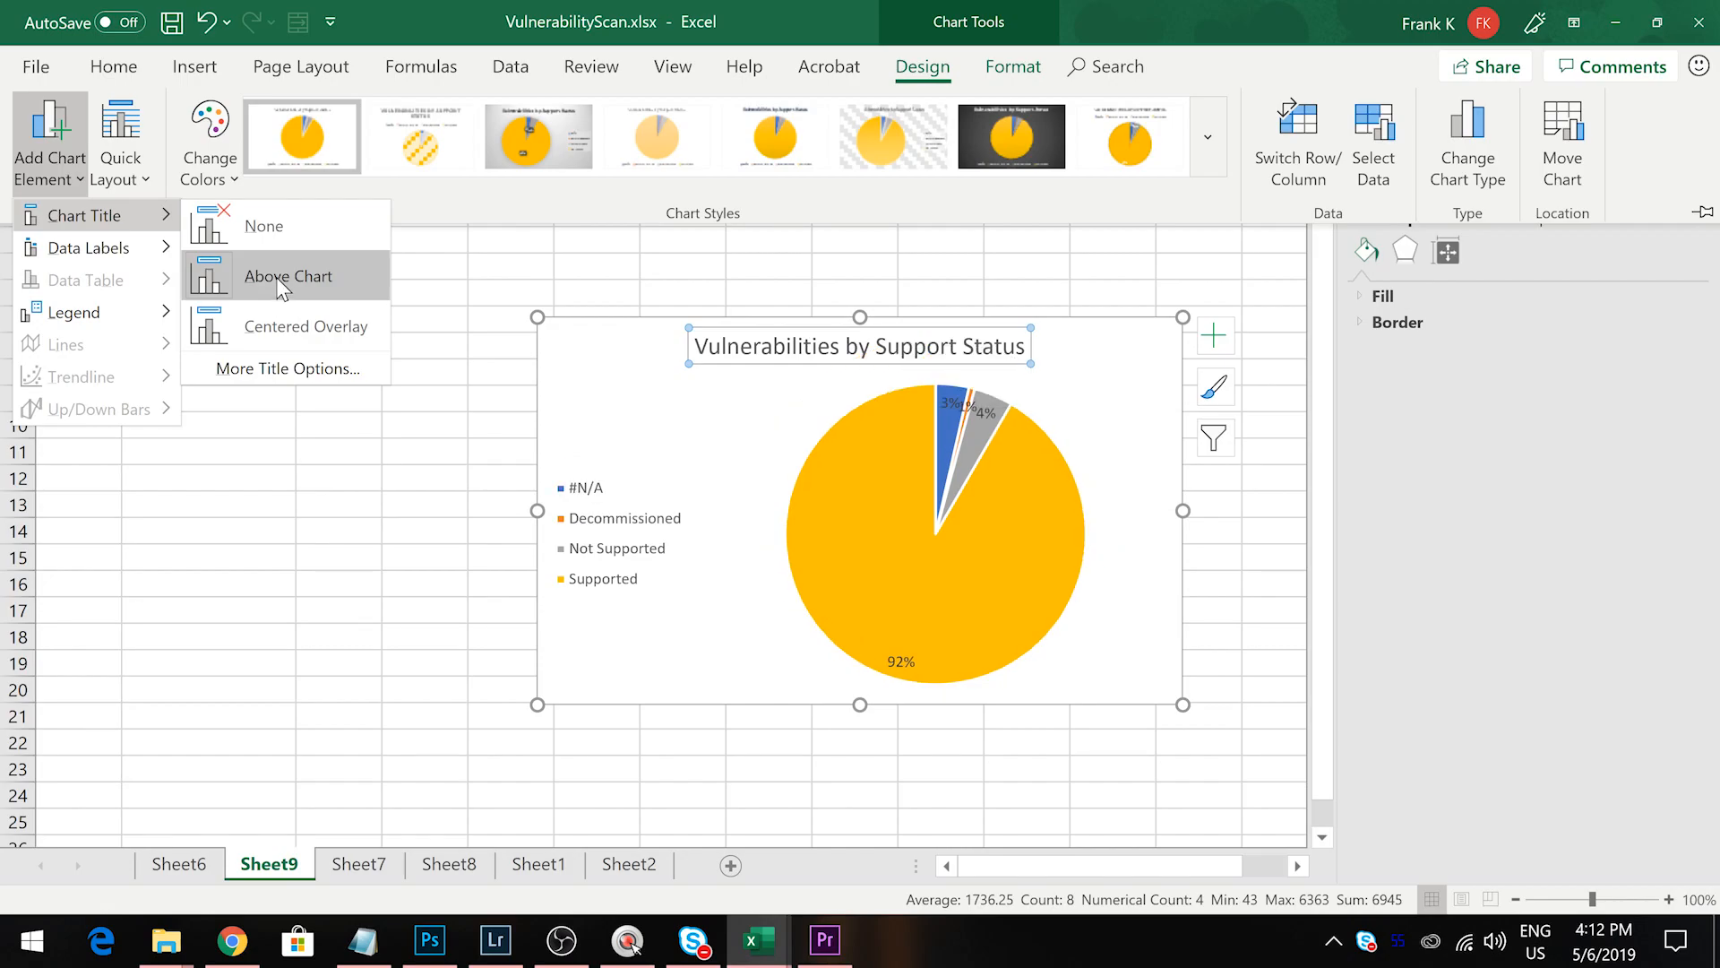
mouse_move(90, 262)
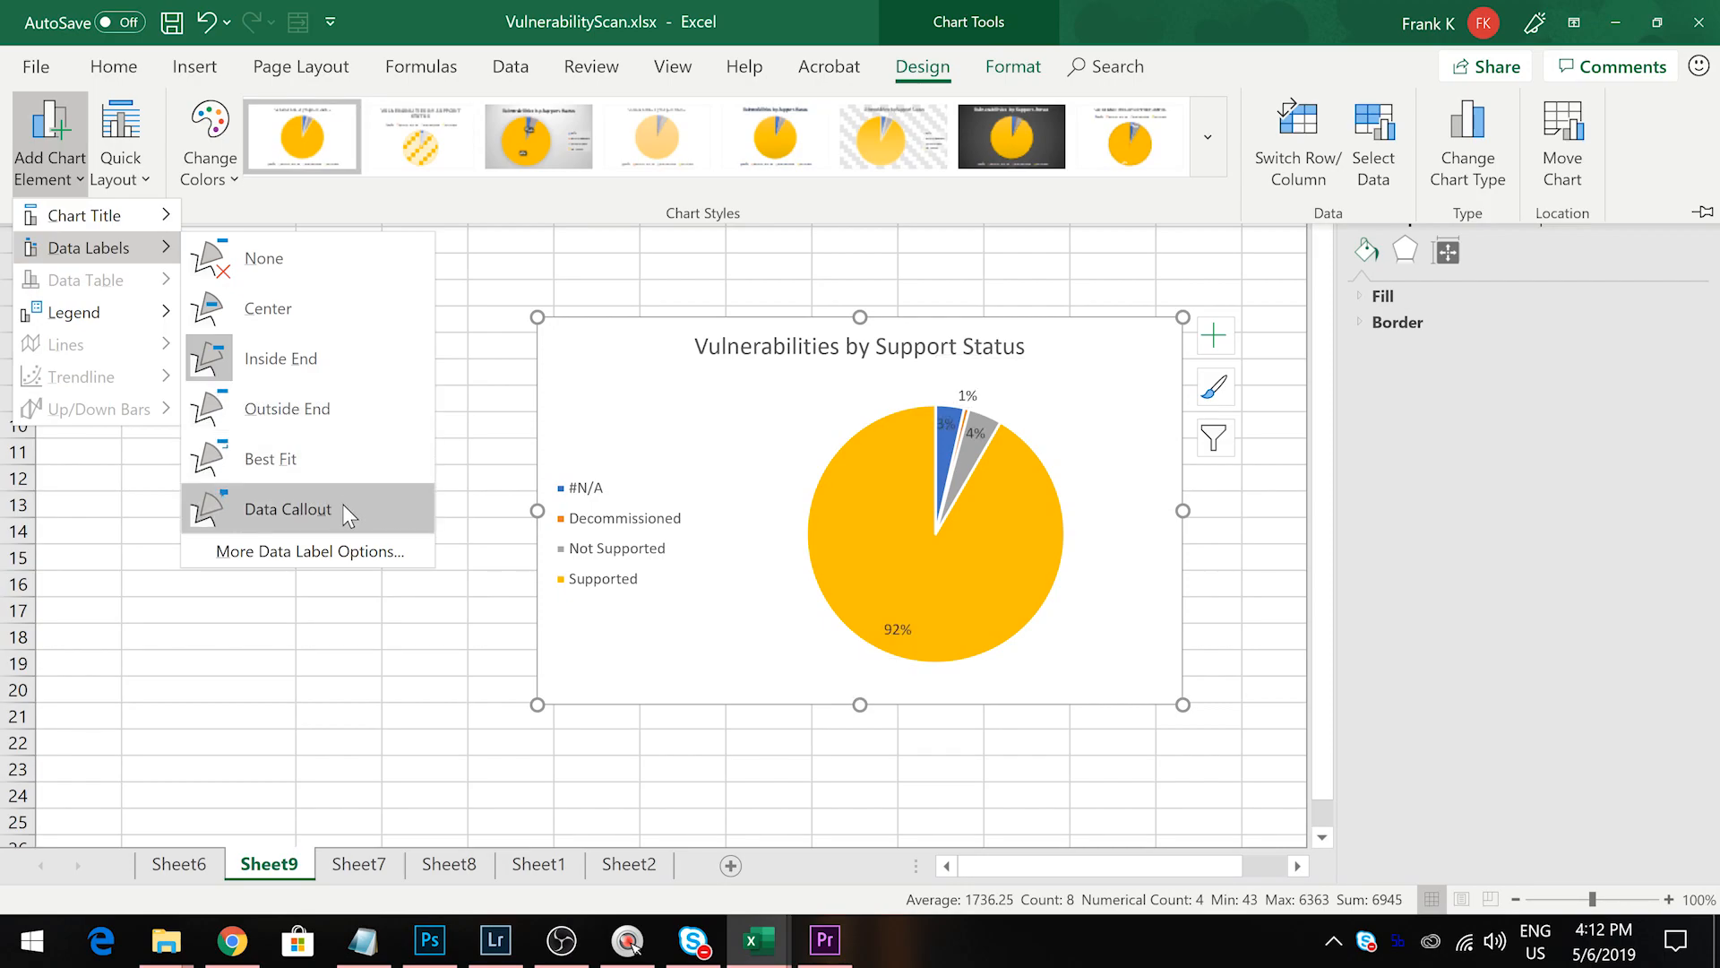
left_click(362, 412)
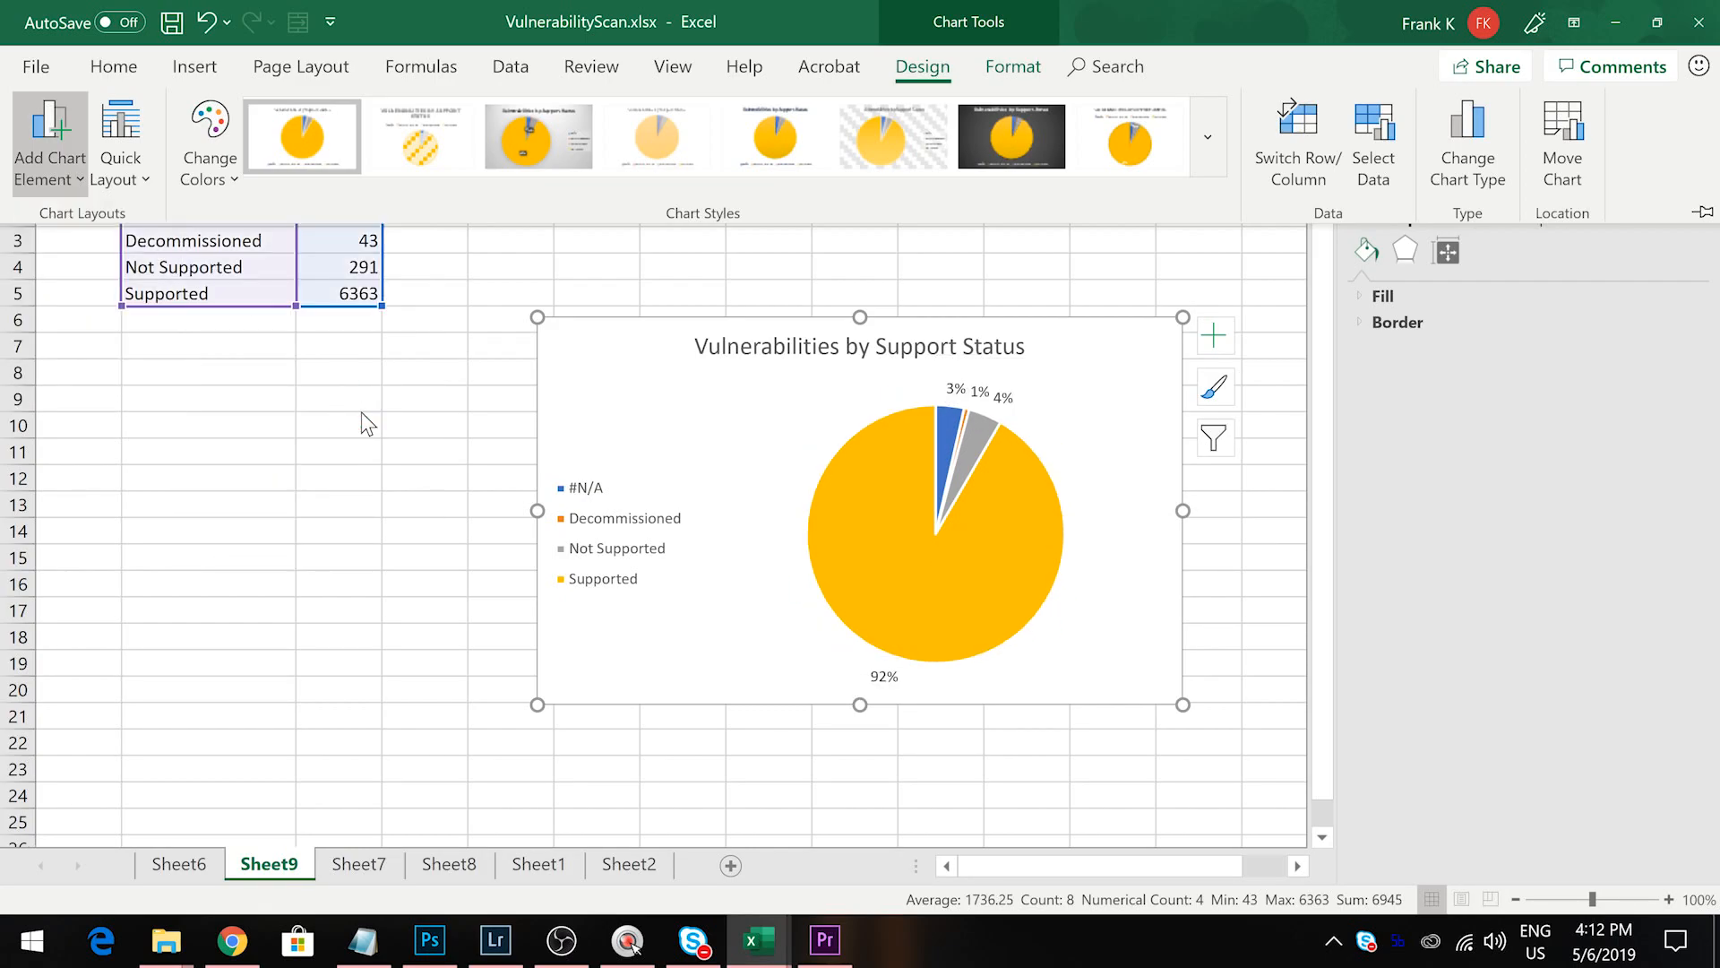
left_click(711, 383)
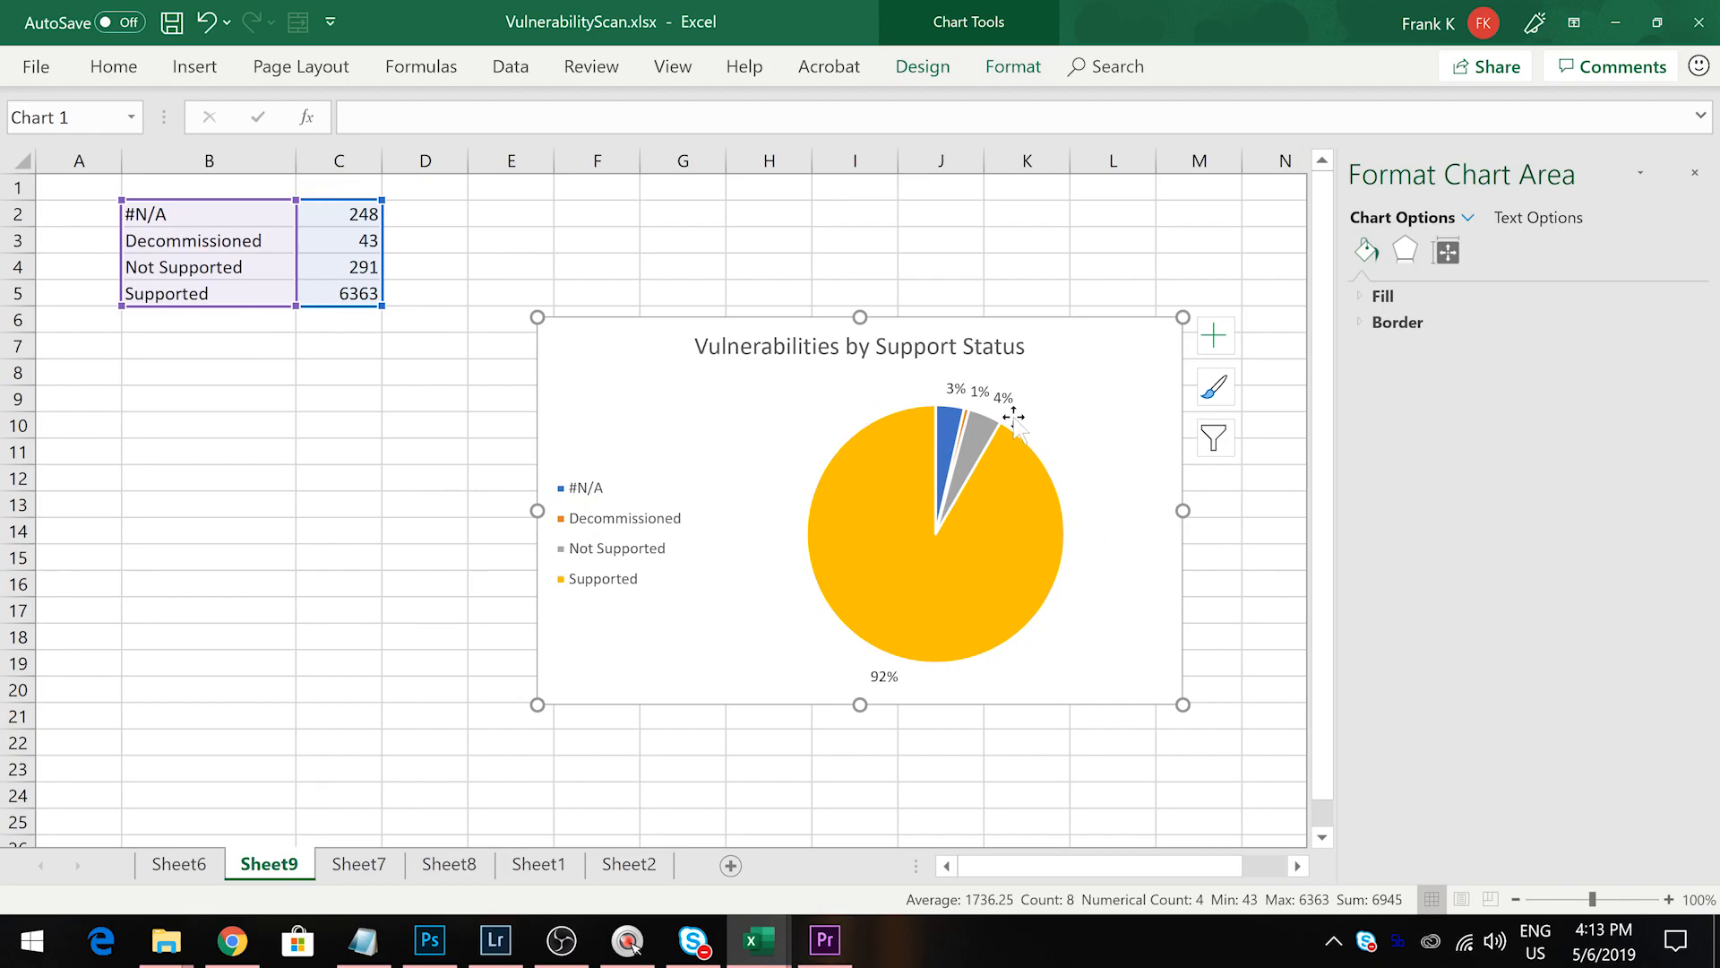
left_click(563, 951)
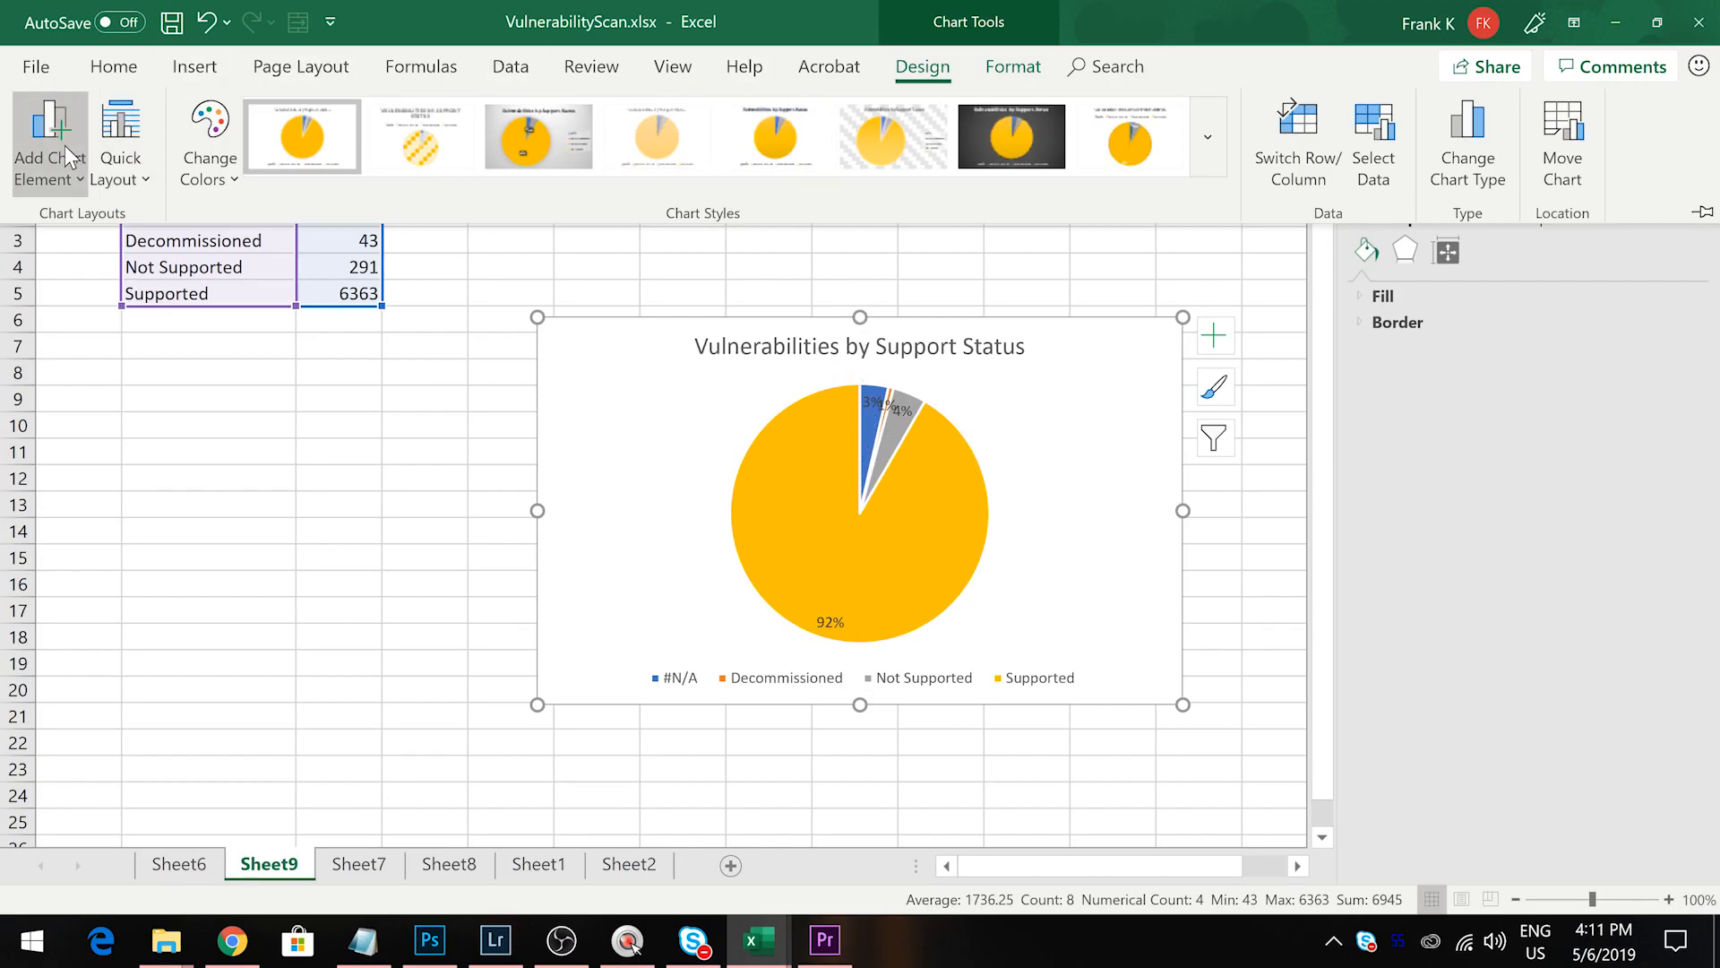
Place the legend to the left of the pie and the percentage labels at the outside end of the slices
left_click(51, 179)
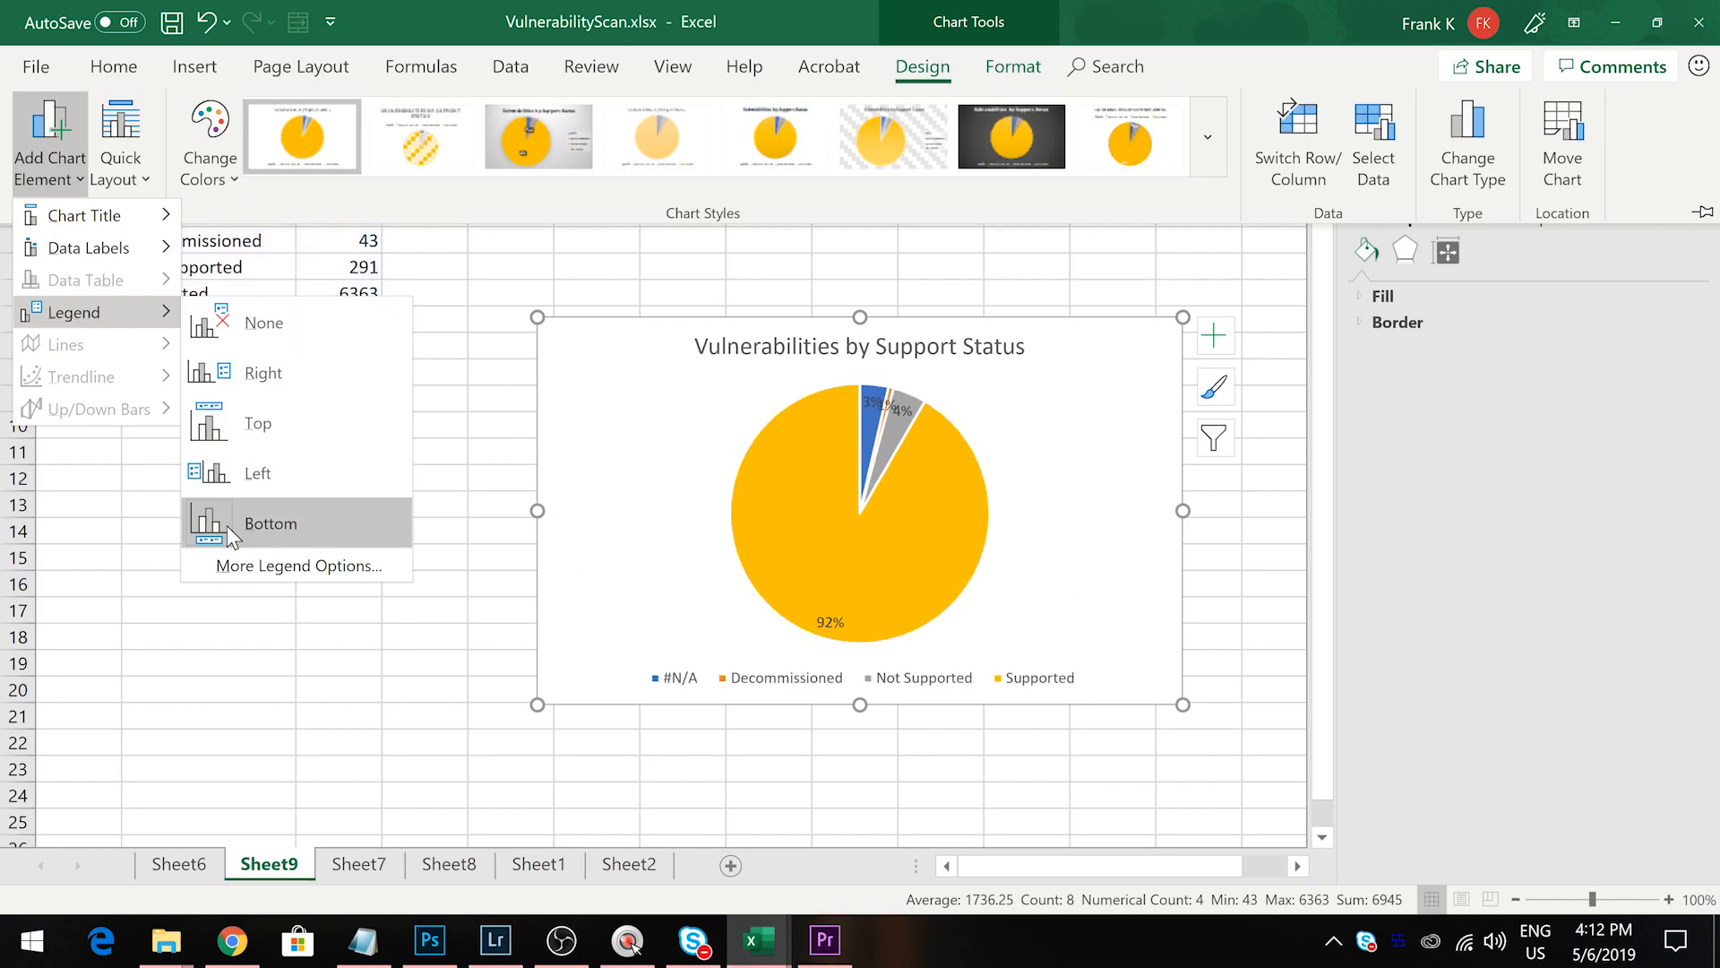
left_click(262, 468)
left_click(79, 172)
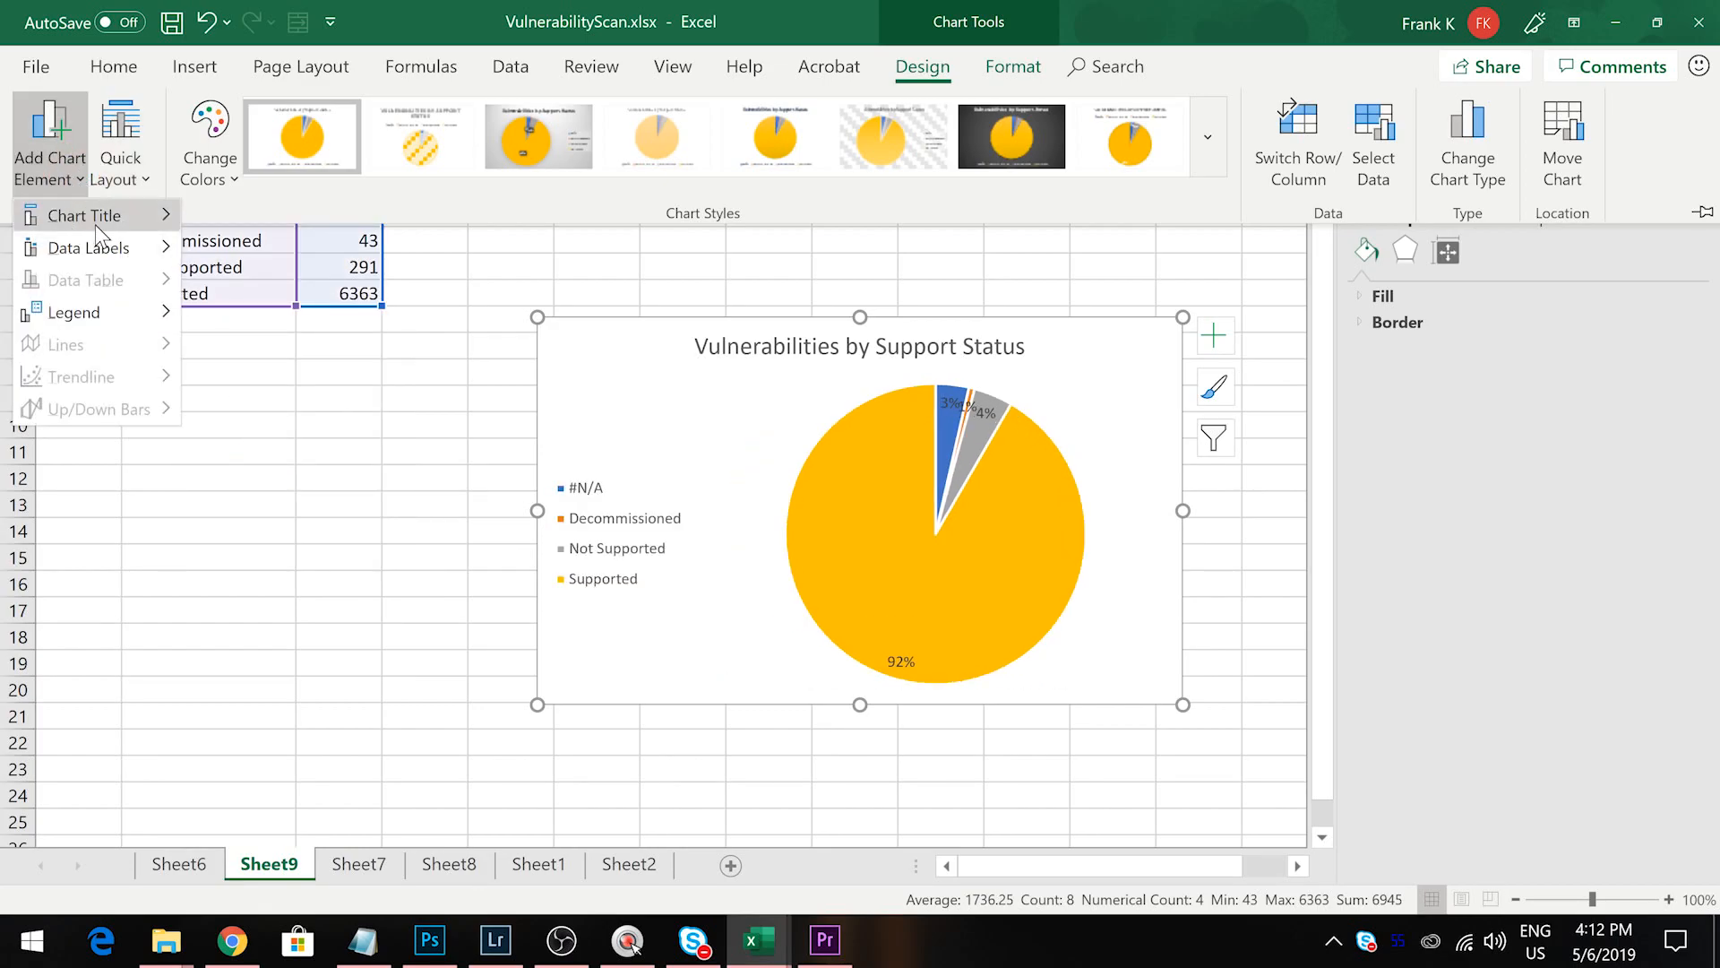
mouse_move(98, 225)
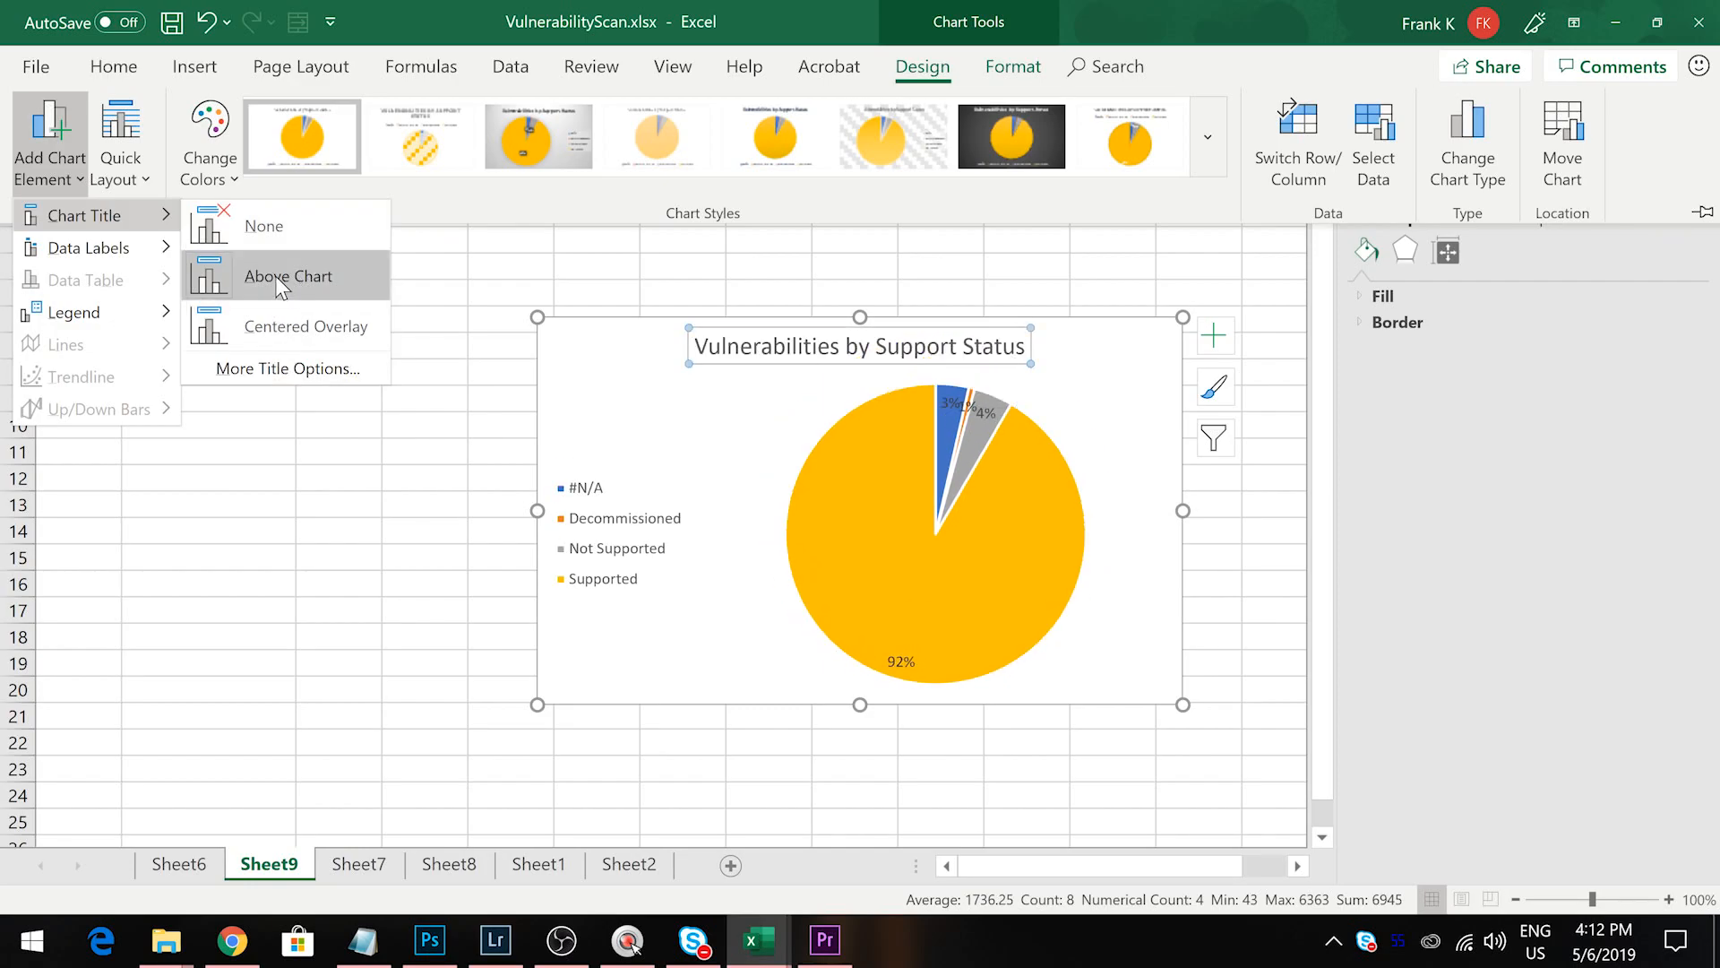
mouse_move(88, 259)
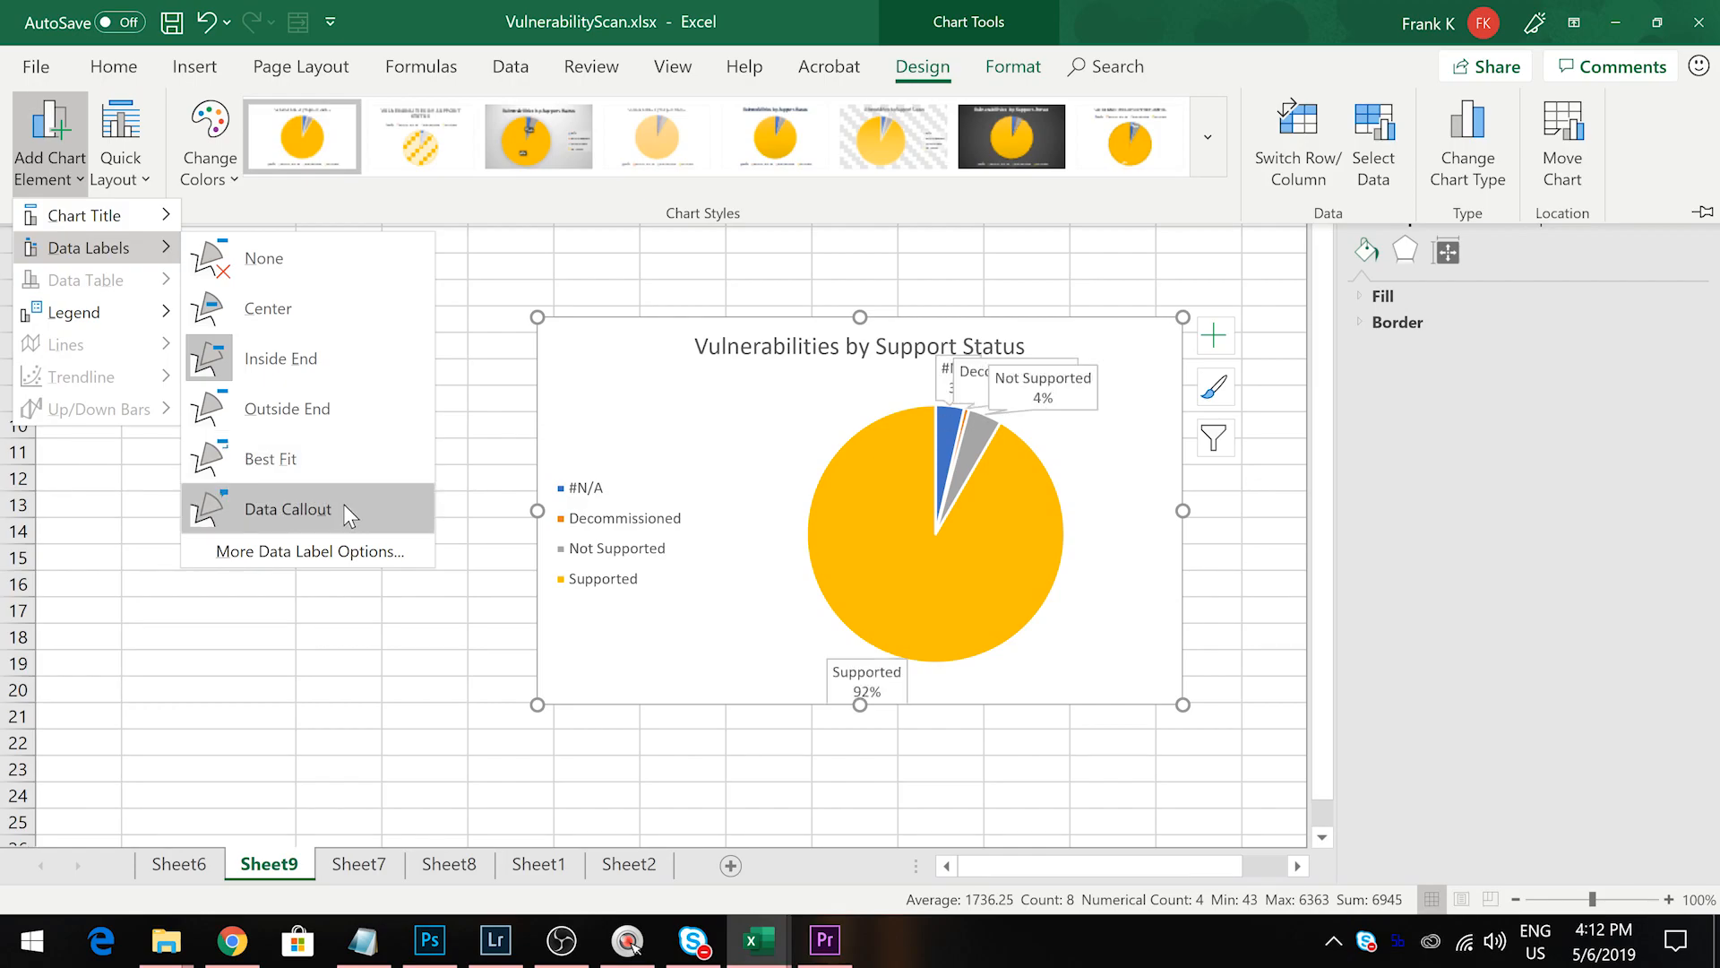
left_click(362, 411)
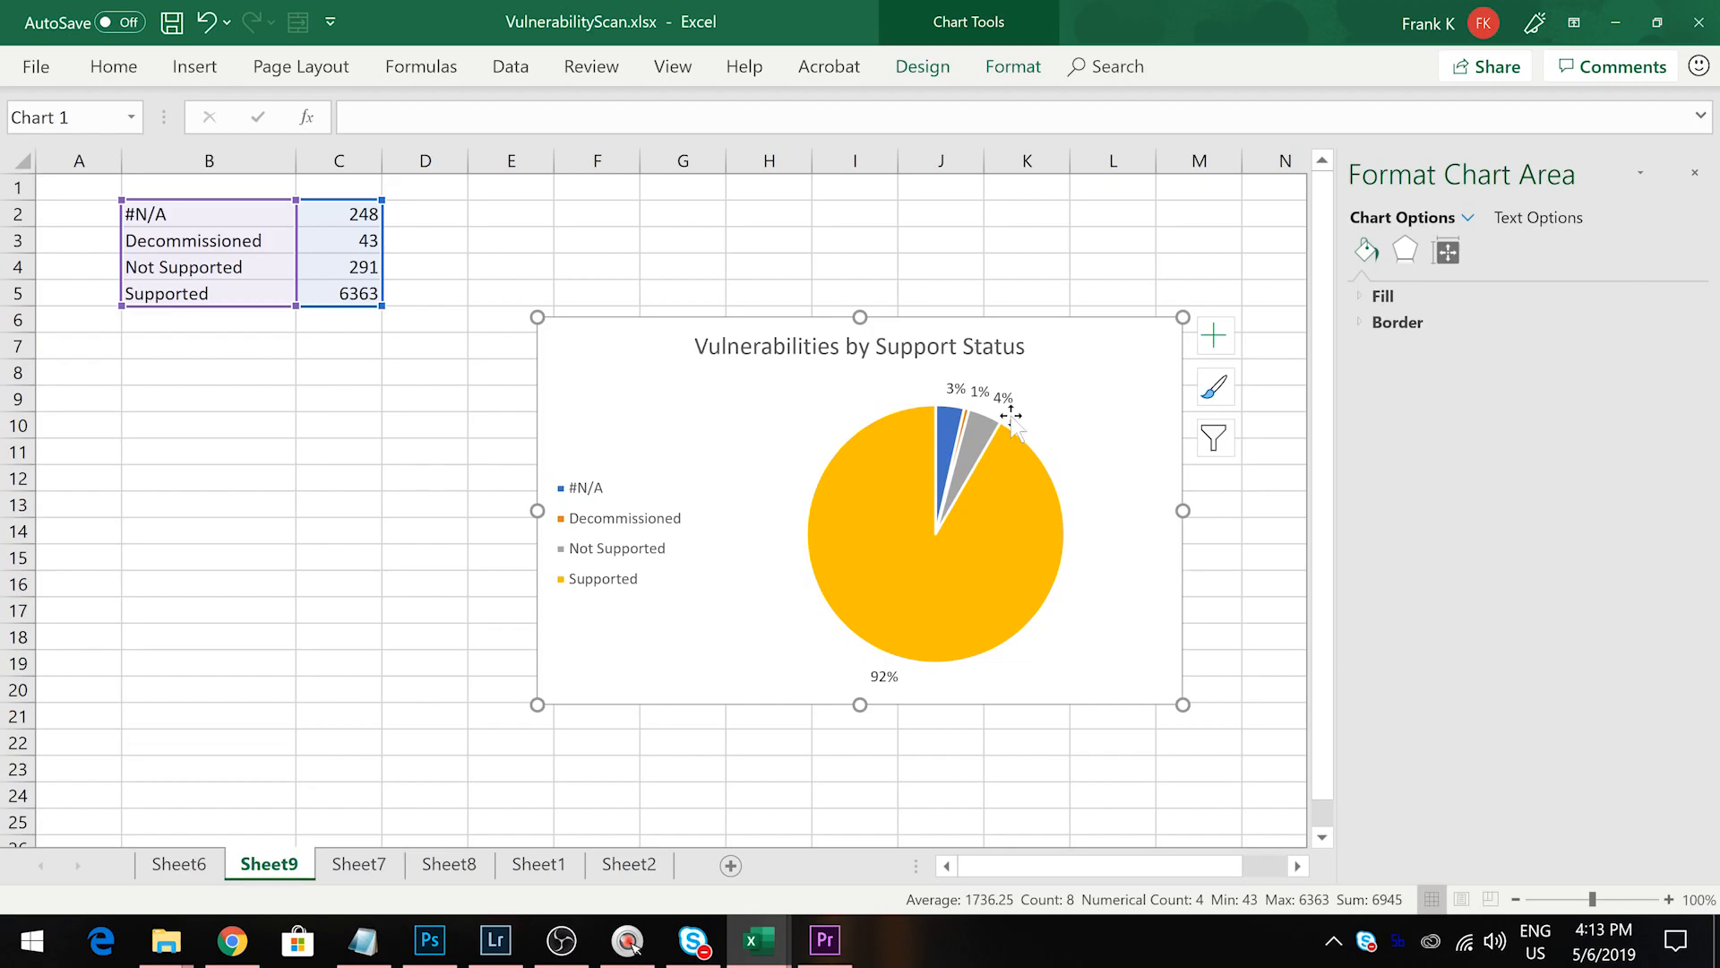
left_click(564, 957)
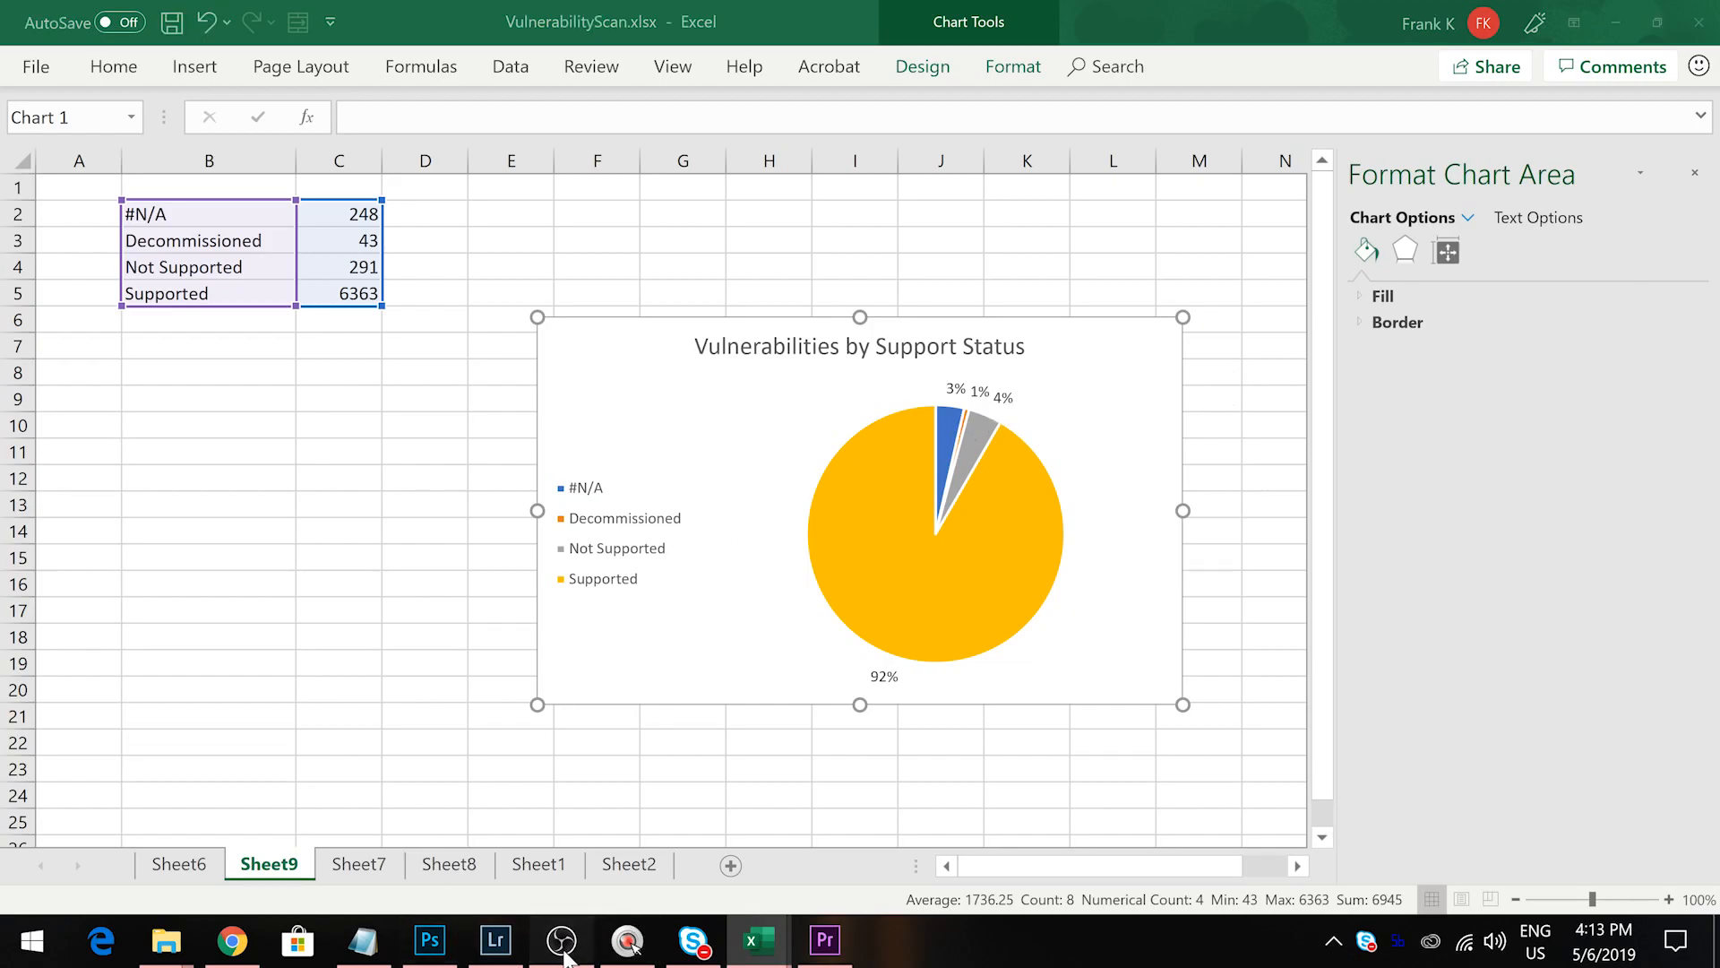